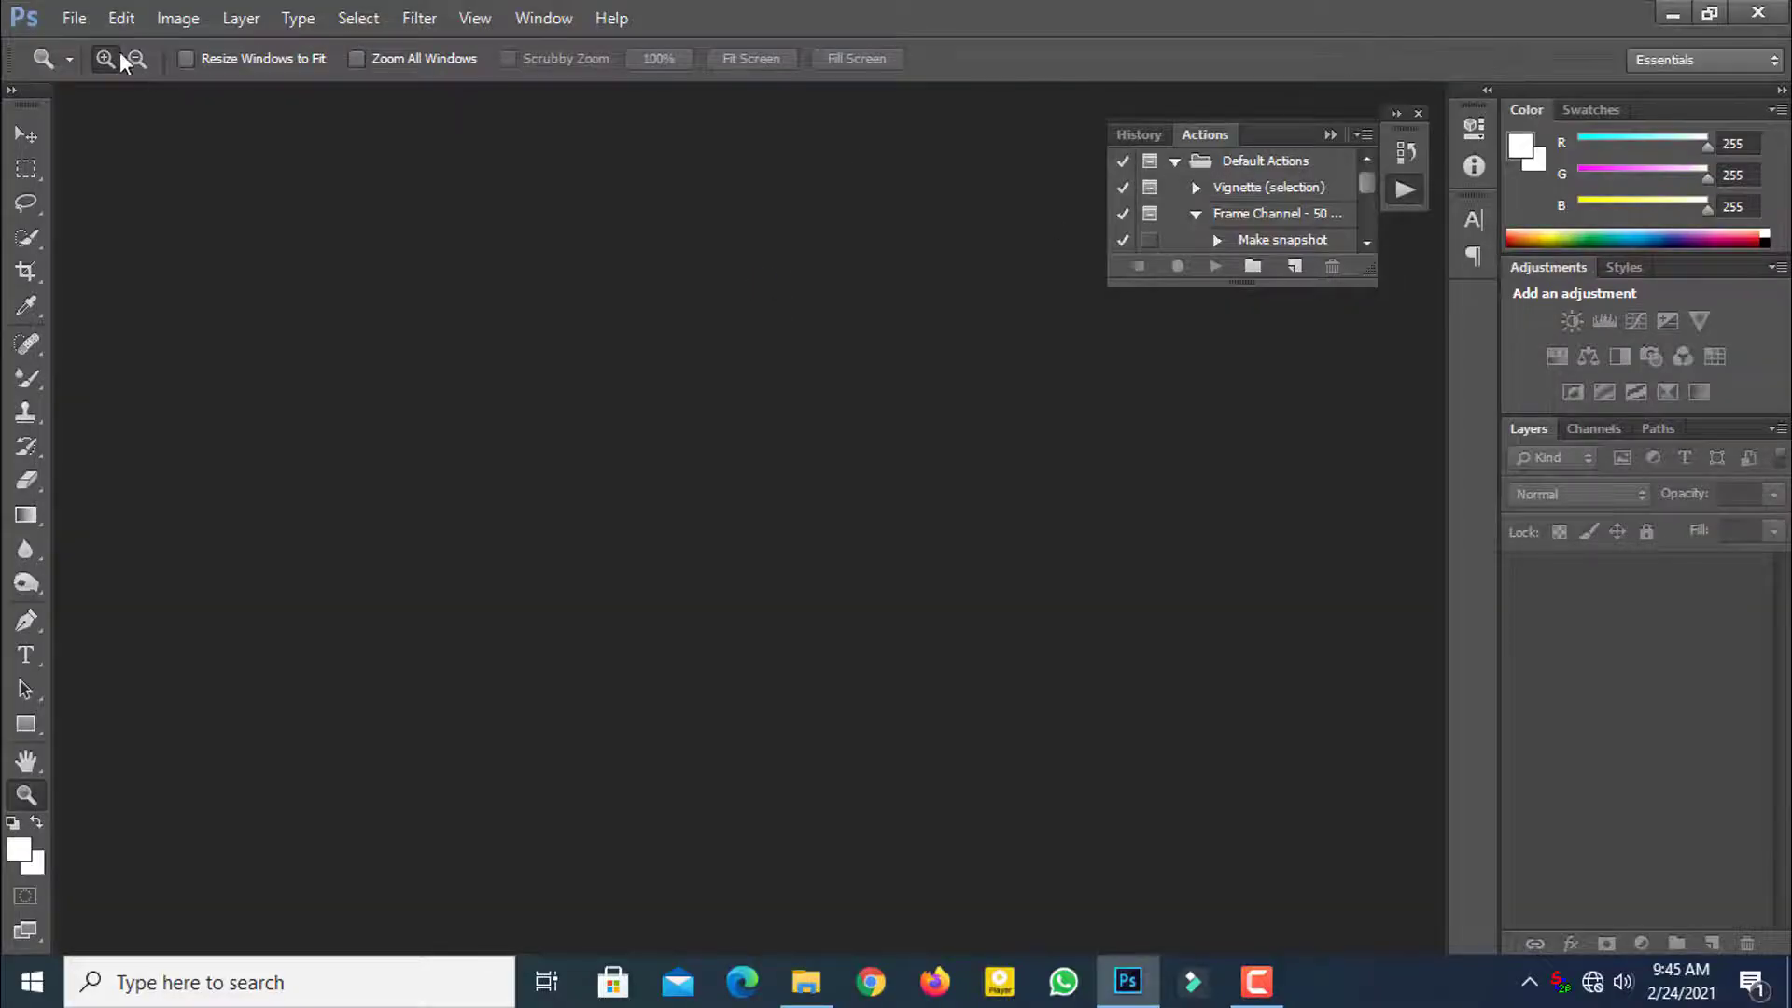
Step: Open the photo IMG_9652.JPG from the Desktop folder
click(73, 18)
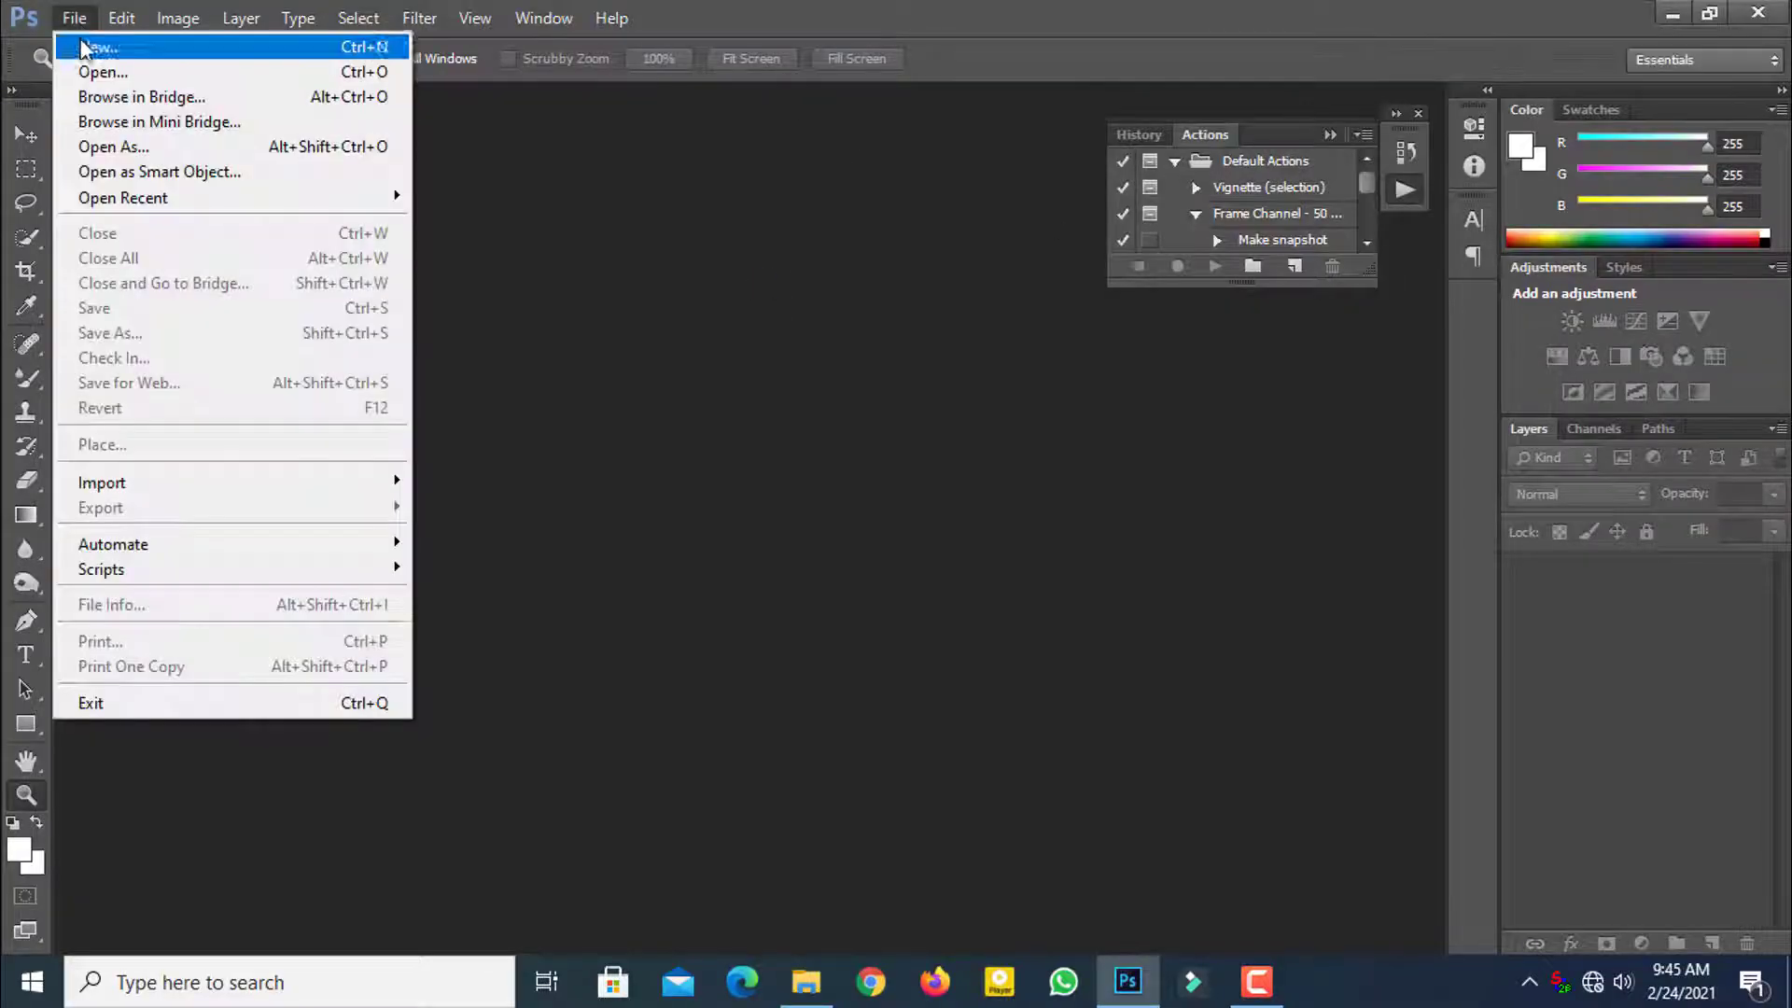
click(98, 71)
scroll(603, 356, down, 5)
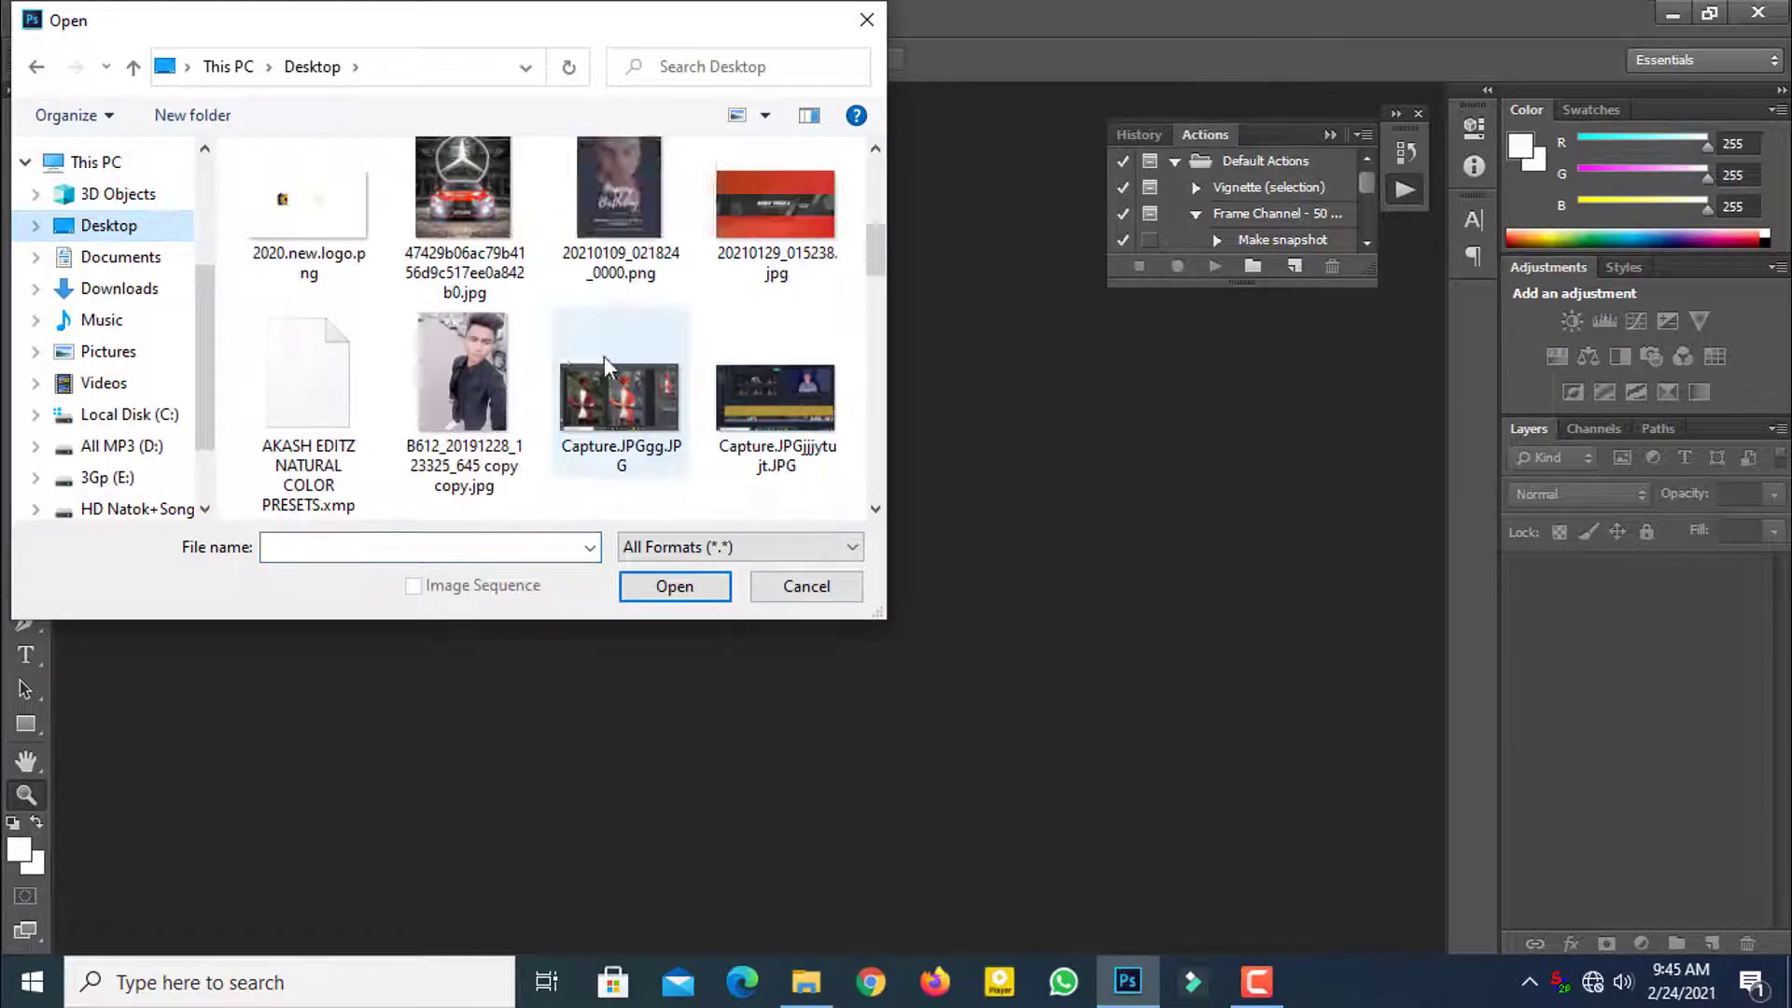
scroll(642, 366, down, 10)
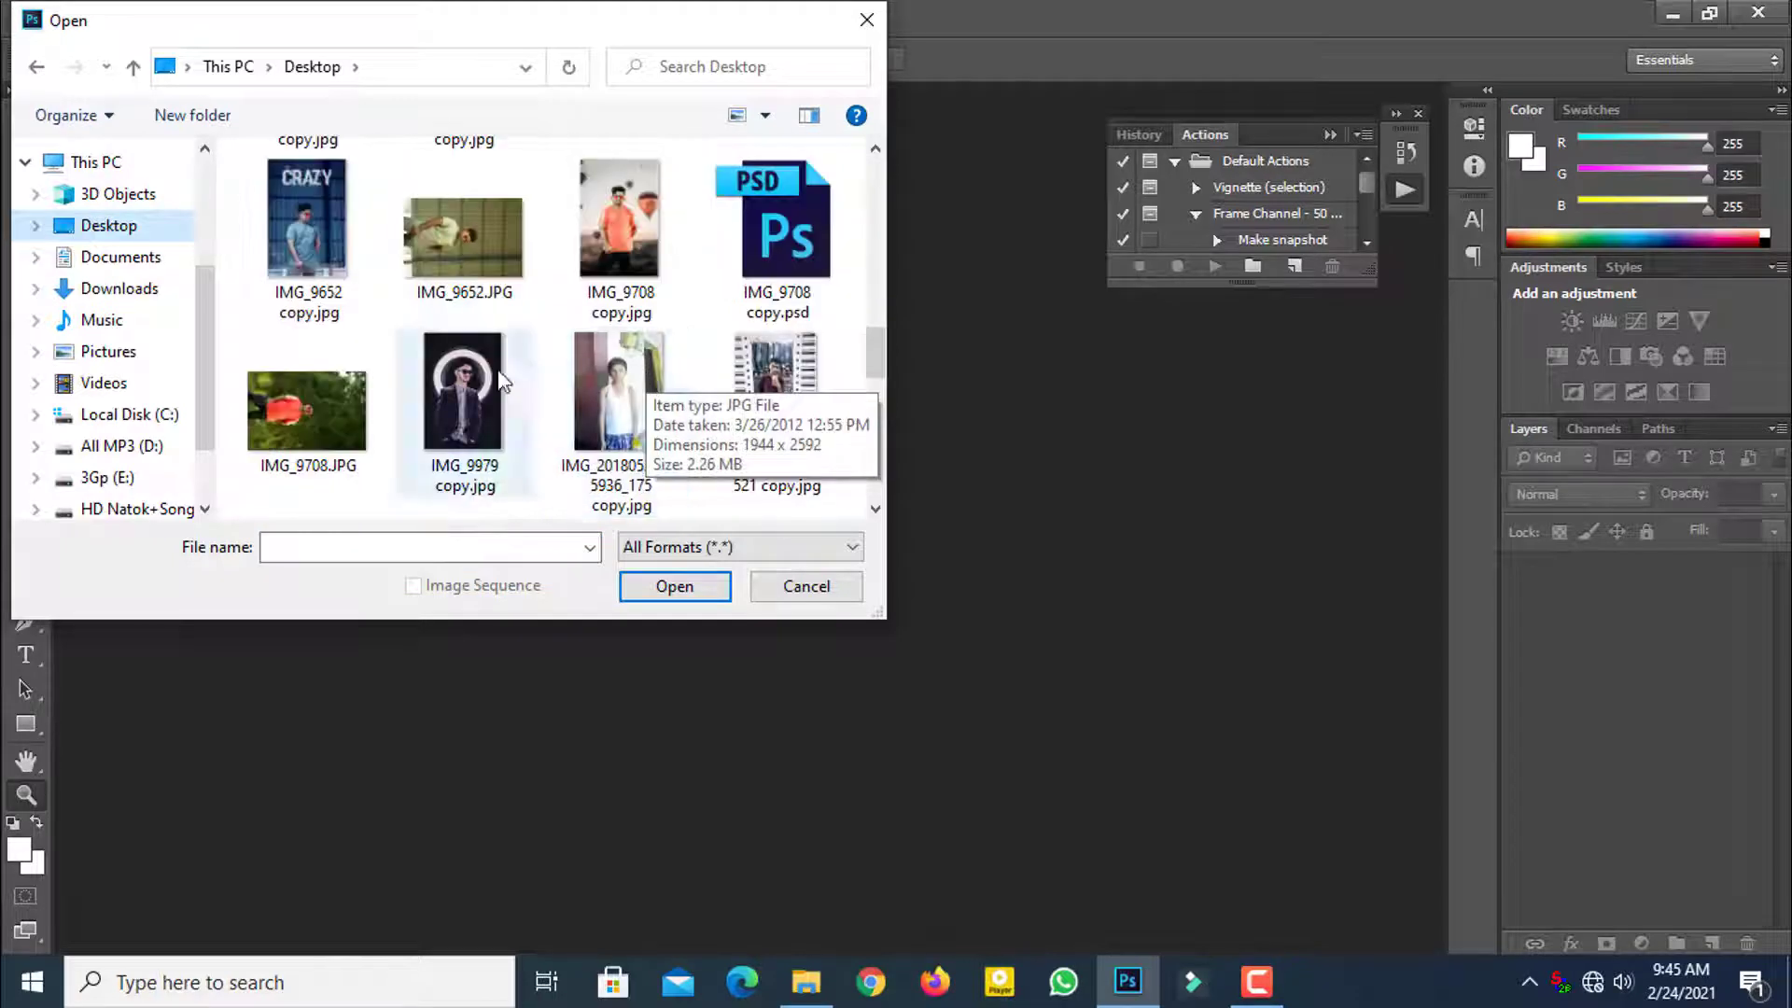
click(463, 238)
click(696, 585)
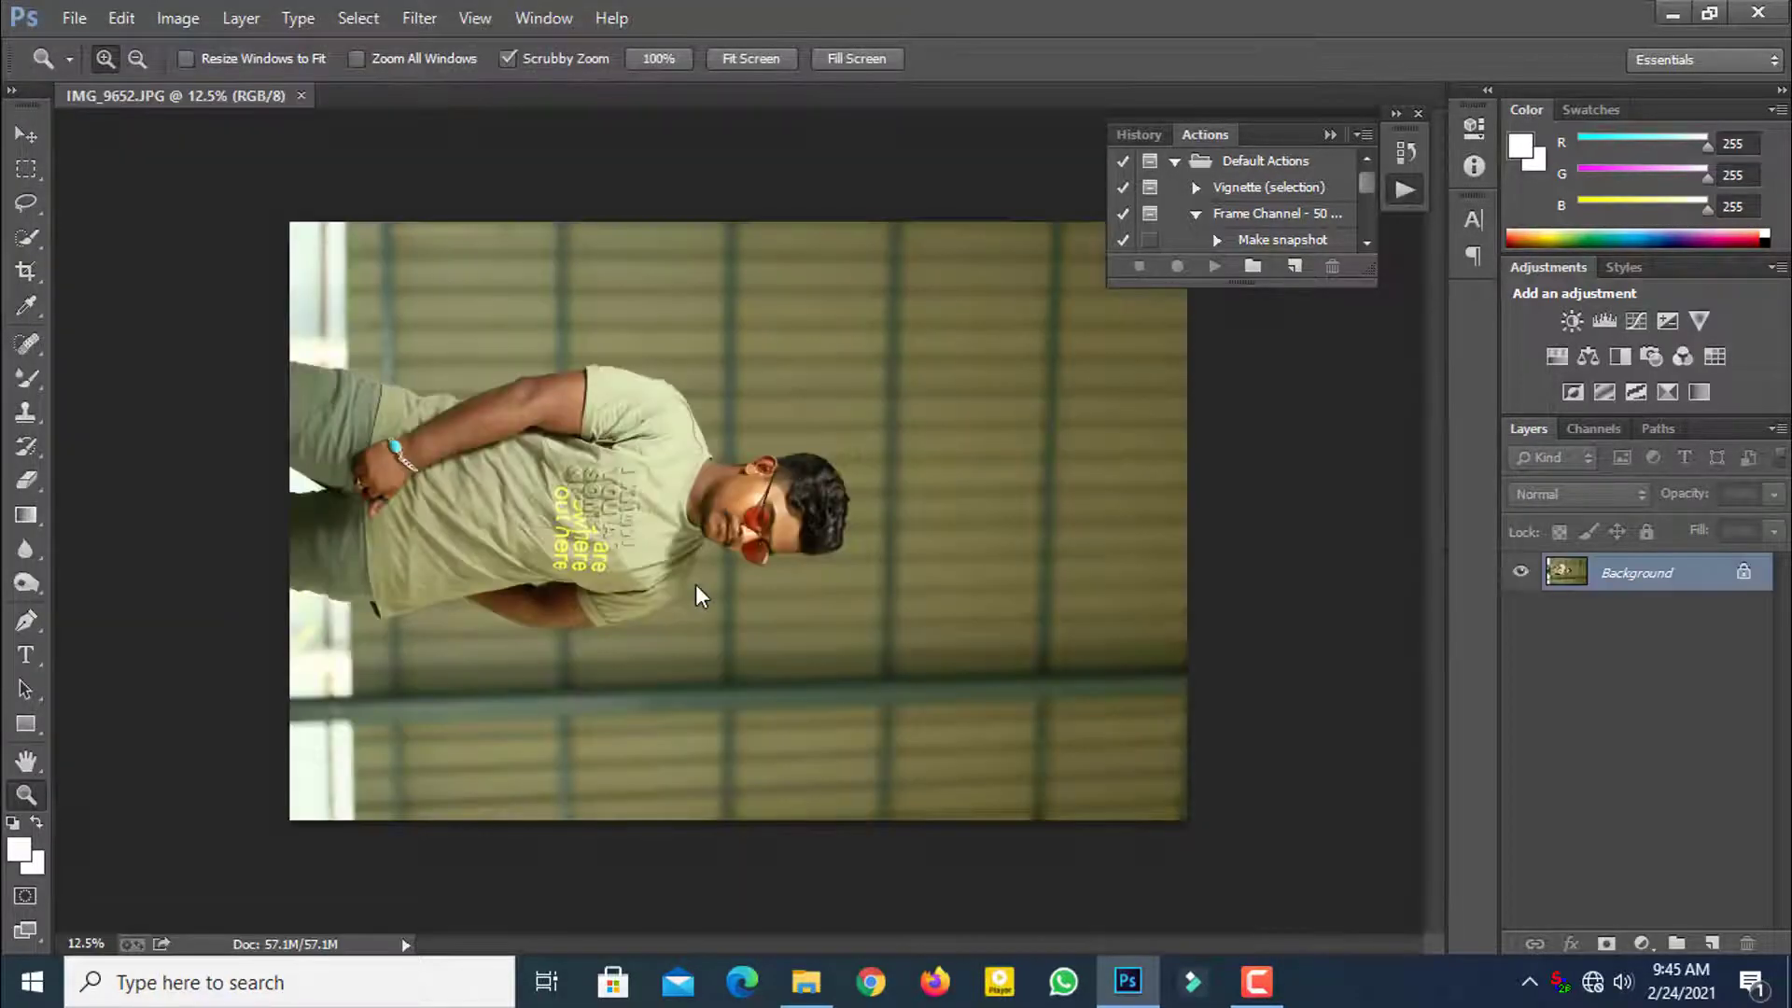
Step: Rotate the photo 90° counter-clockwise so the man stands upright, and apply Auto Contrast
click(178, 17)
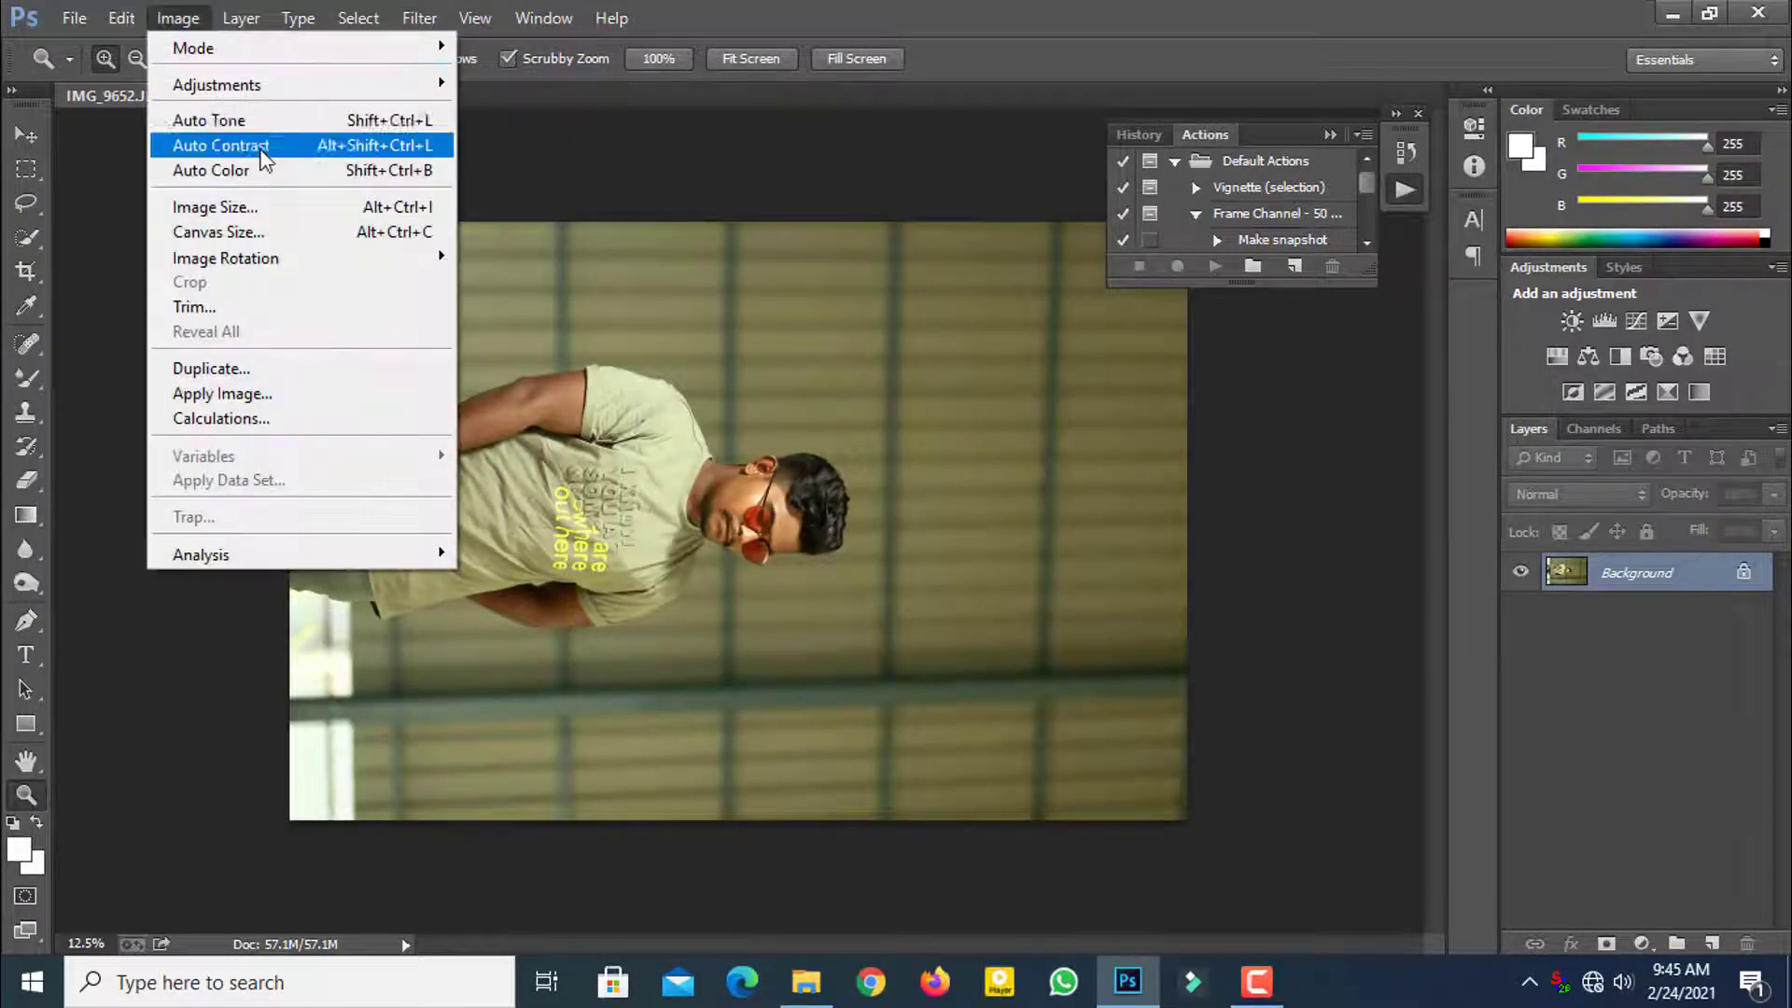
mouse_move(260, 267)
click(518, 305)
right_click(849, 472)
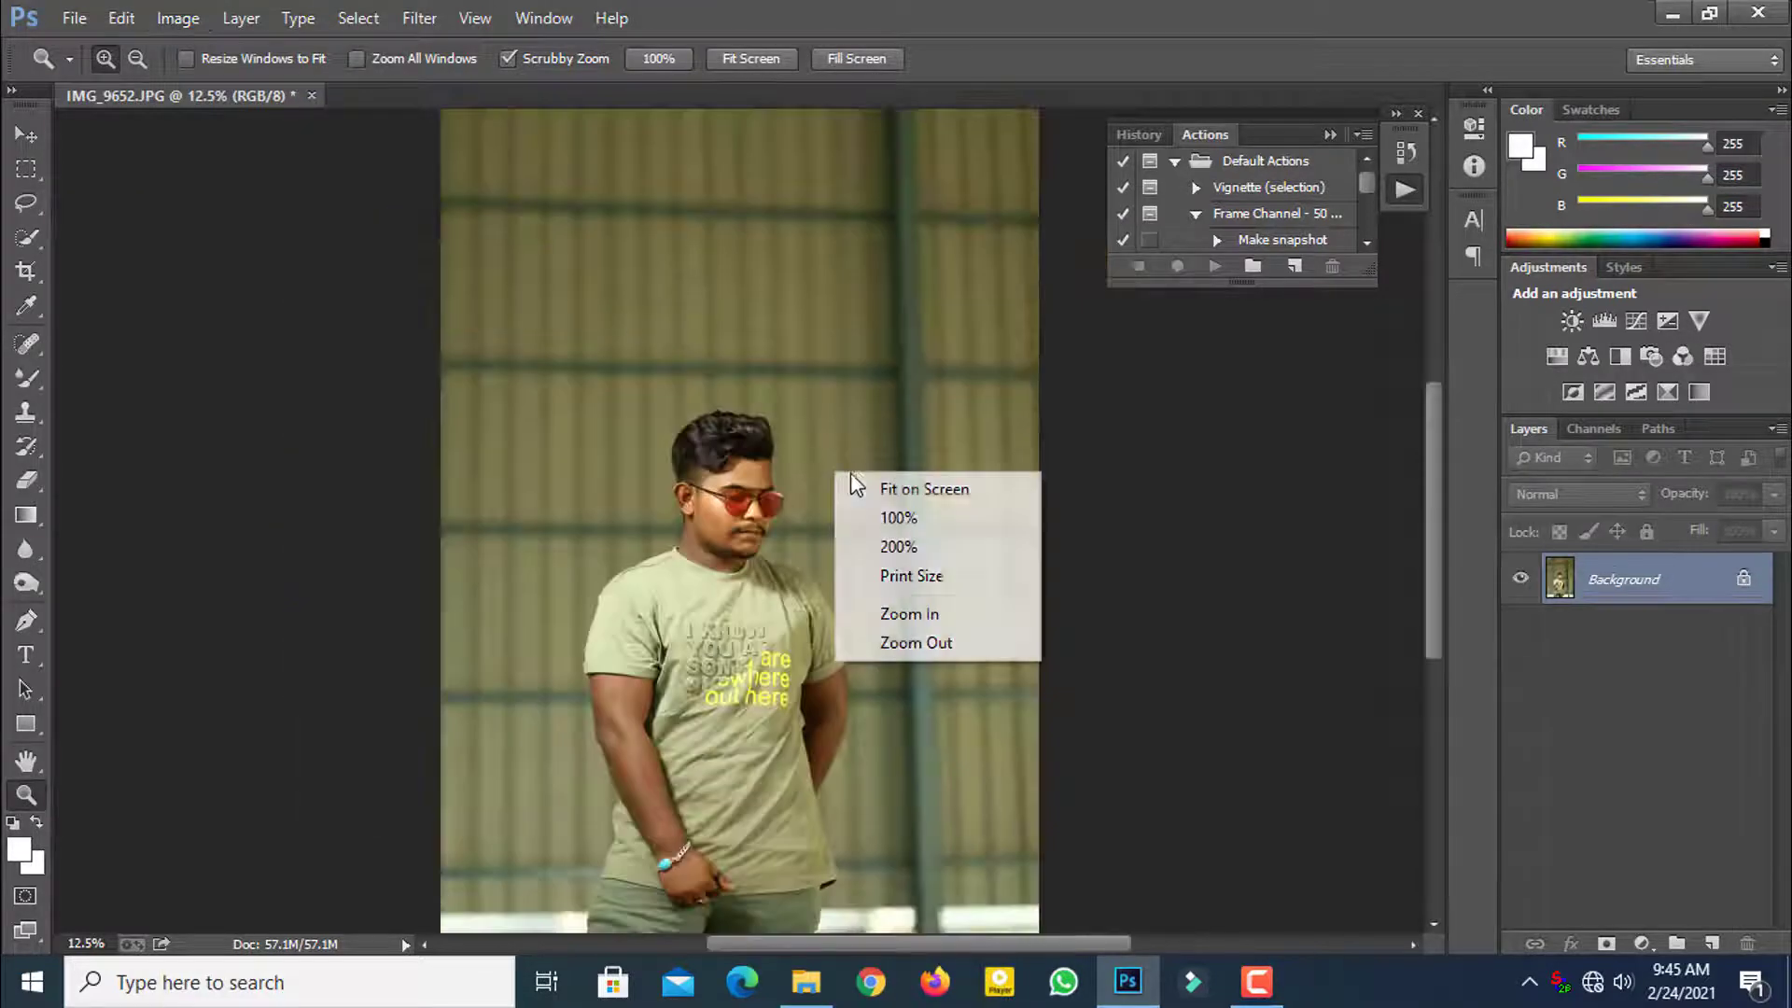
click(886, 490)
click(177, 18)
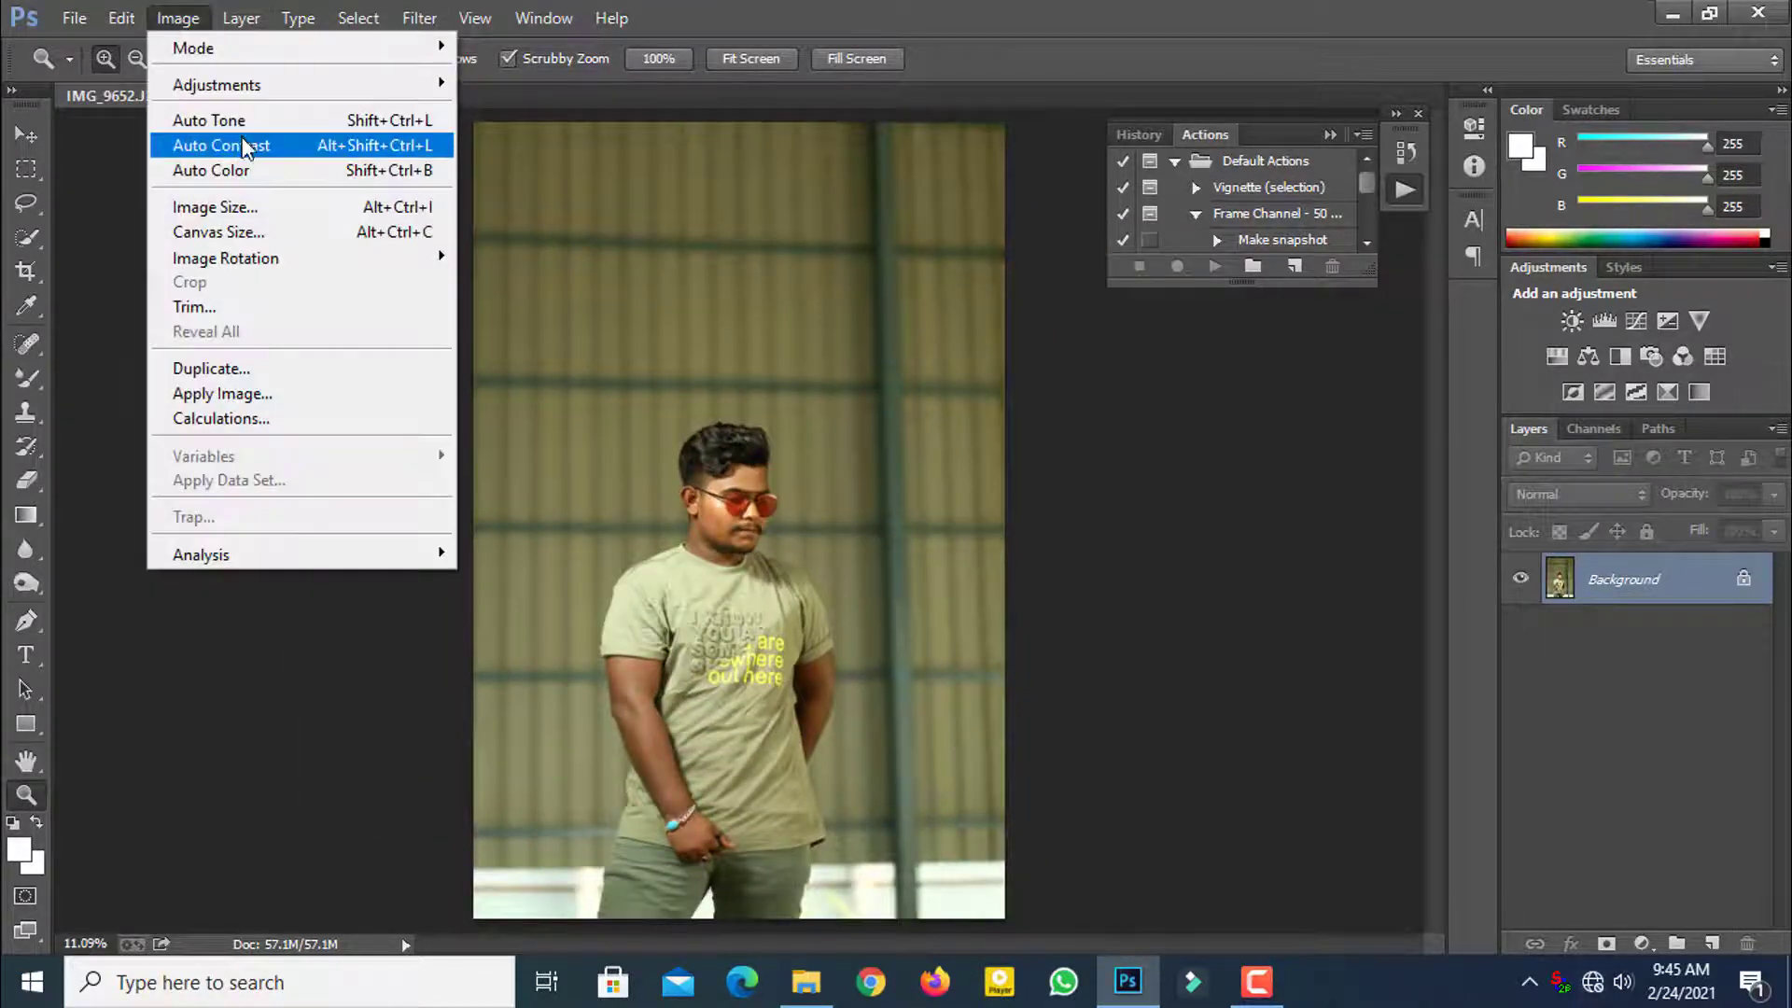
click(244, 140)
Step: Apply the Camera Raw Filter with Oranges luminance at +23 and Oranges saturation at -32
click(419, 17)
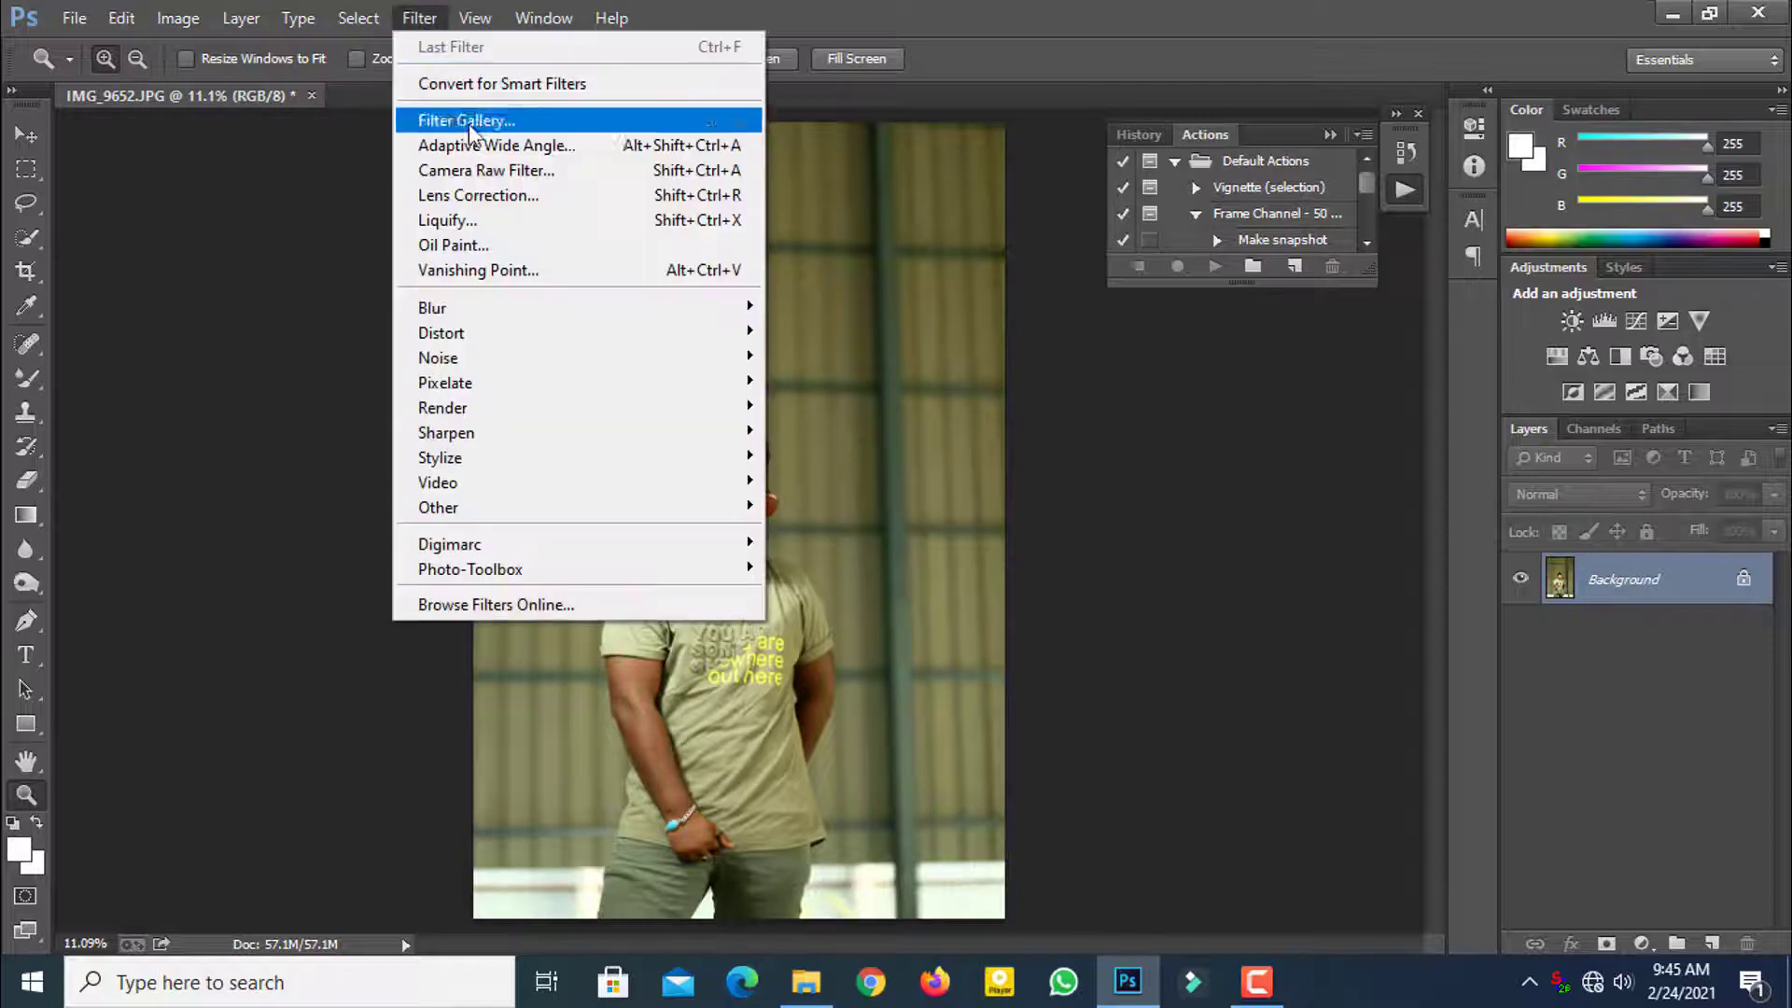
click(522, 171)
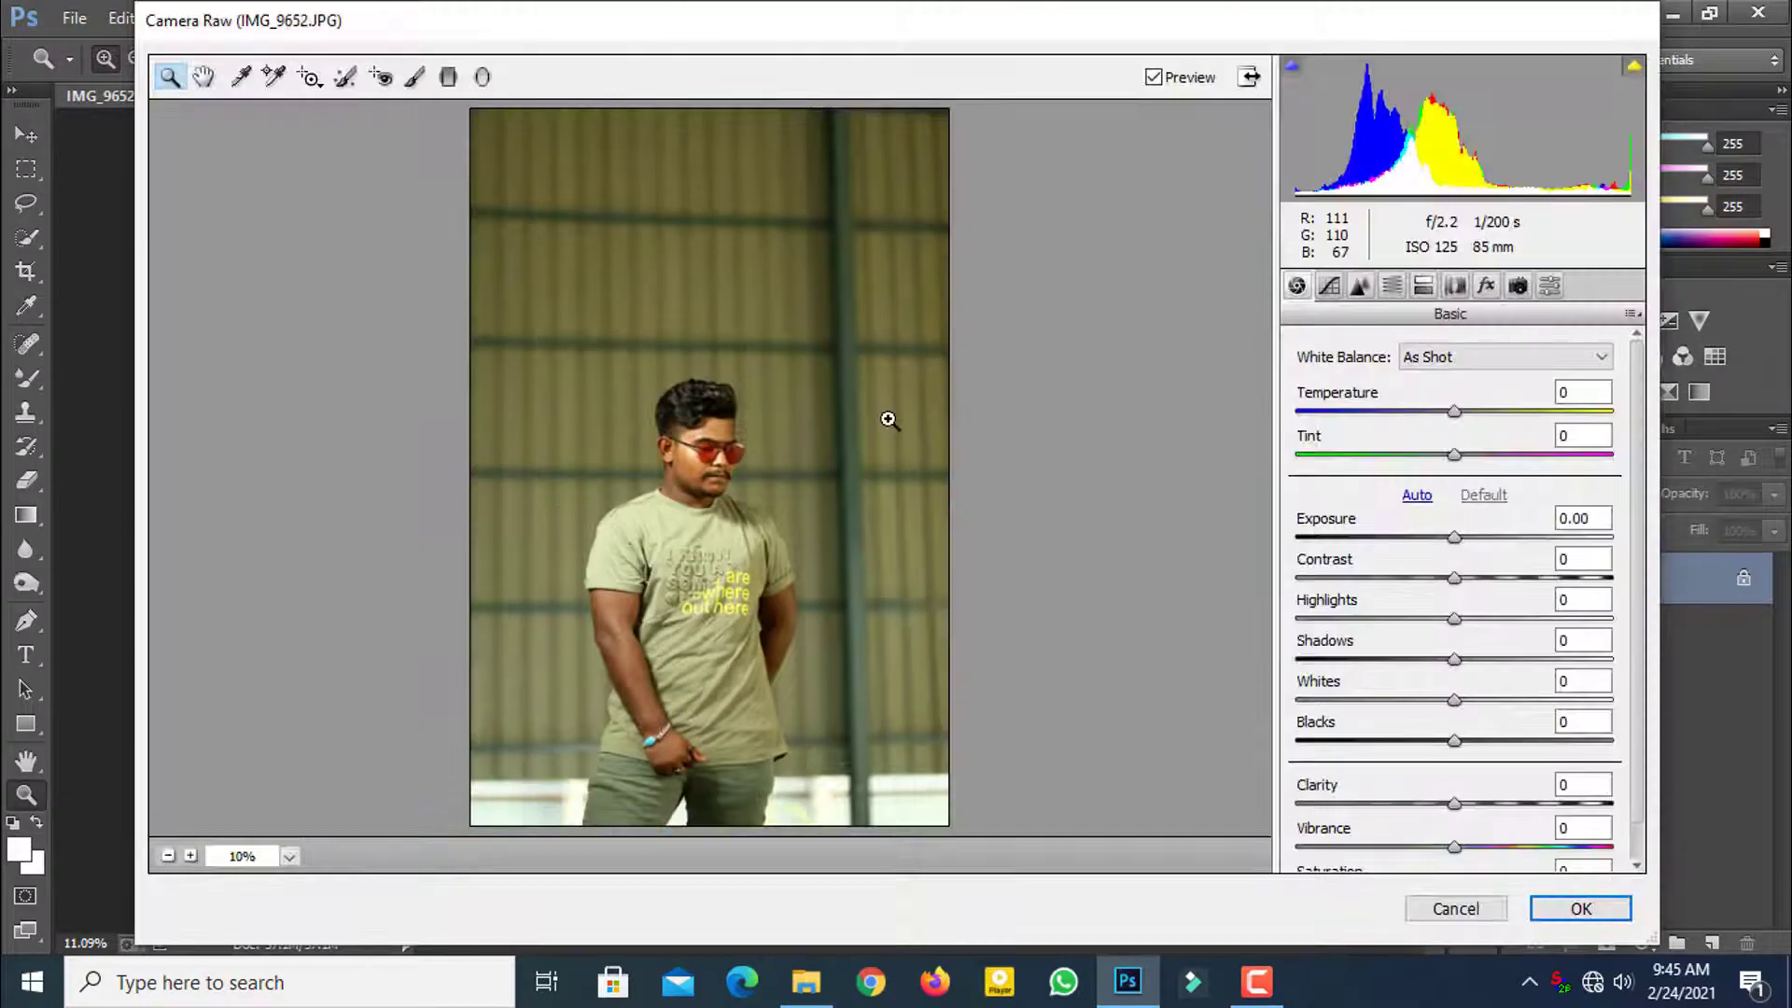
click(1392, 285)
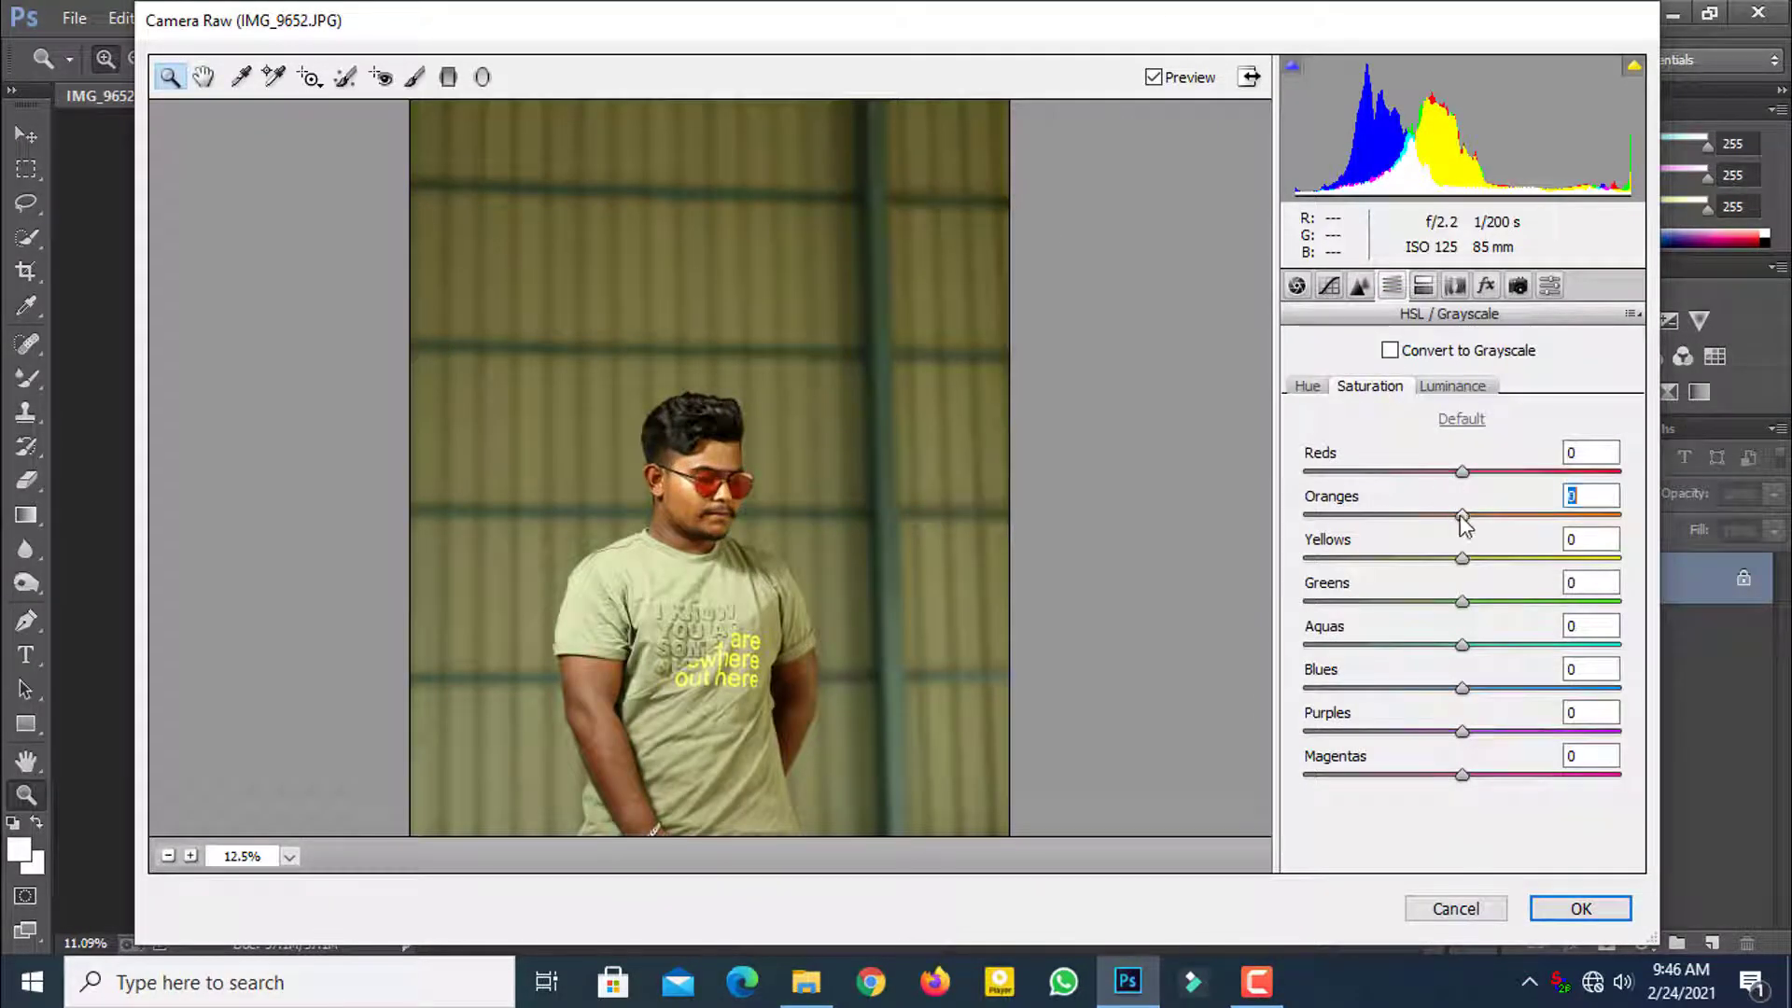
click(1469, 390)
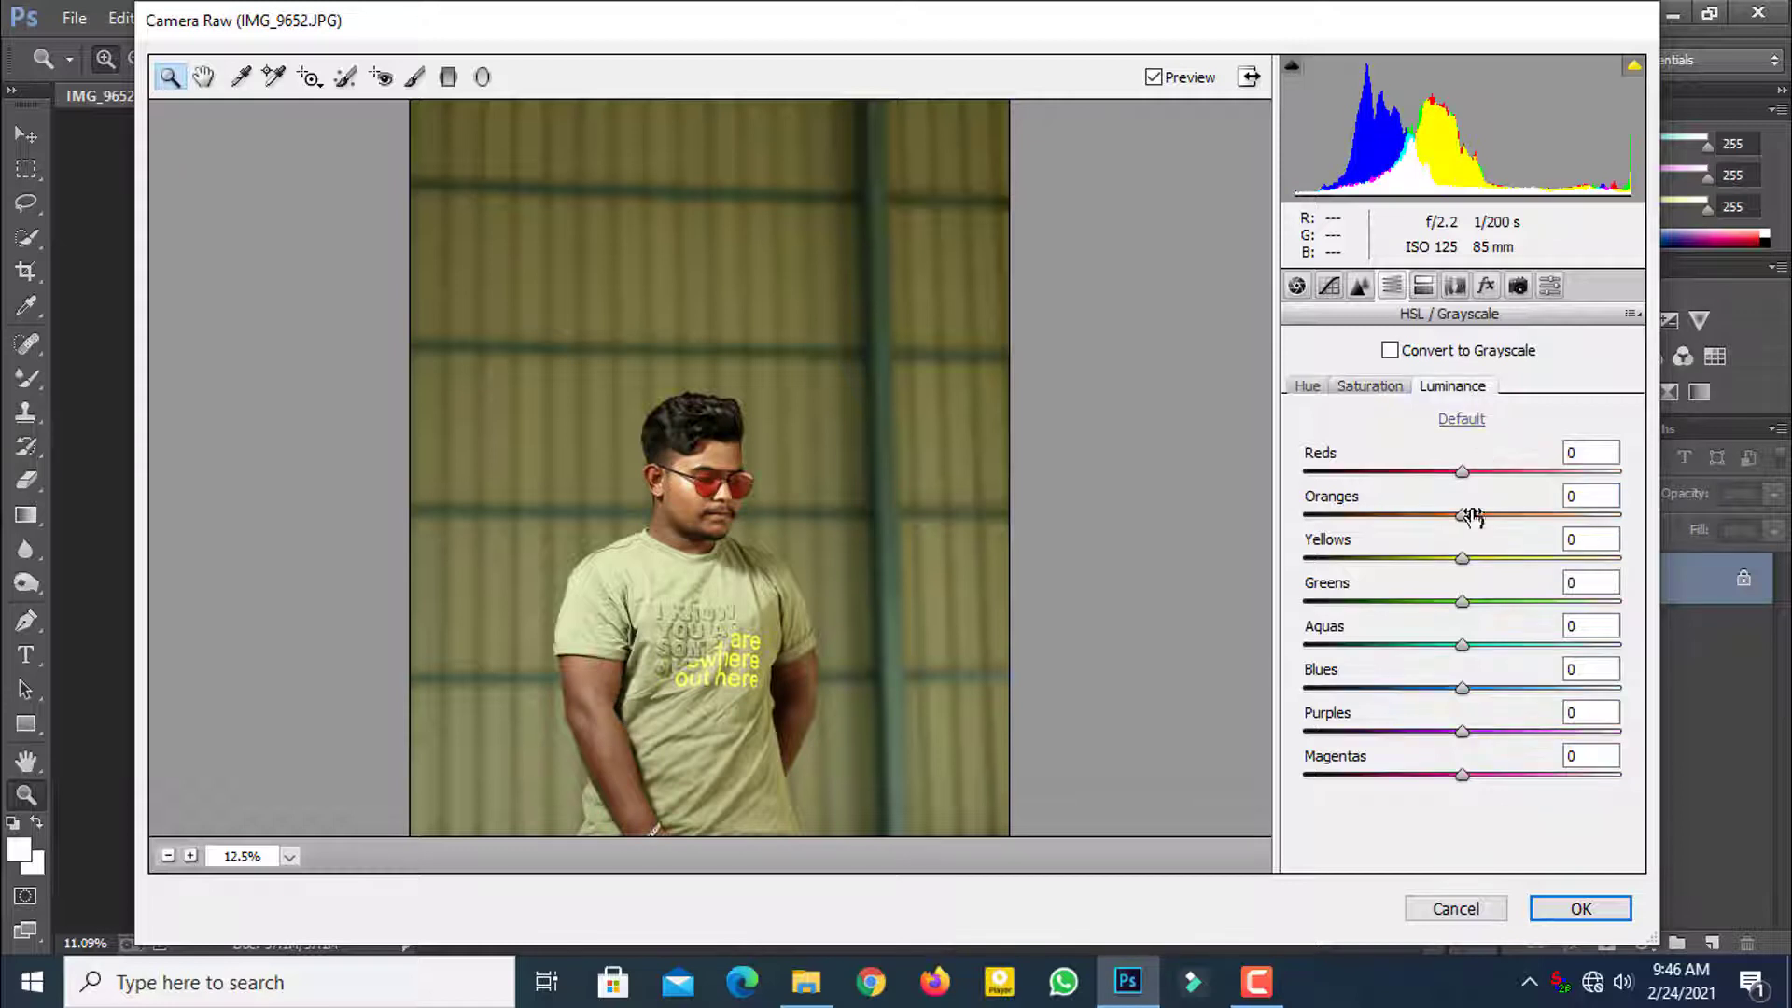
drag(1462, 515, 1488, 513)
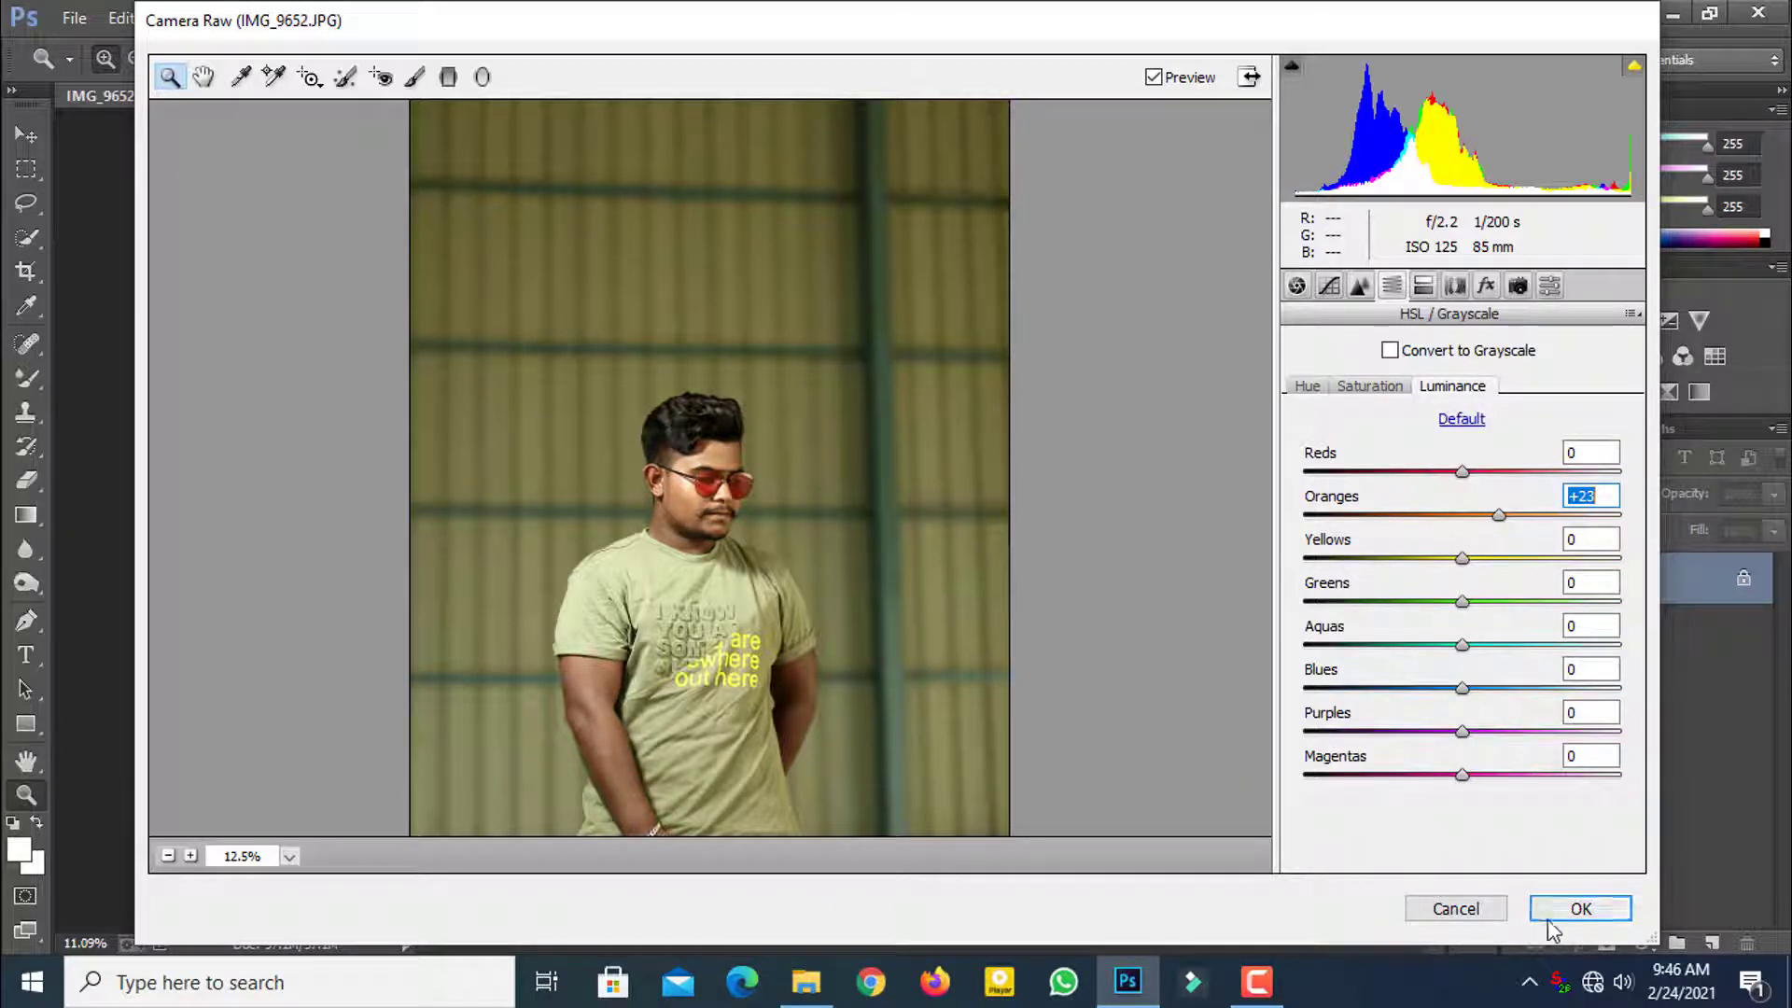
click(1395, 386)
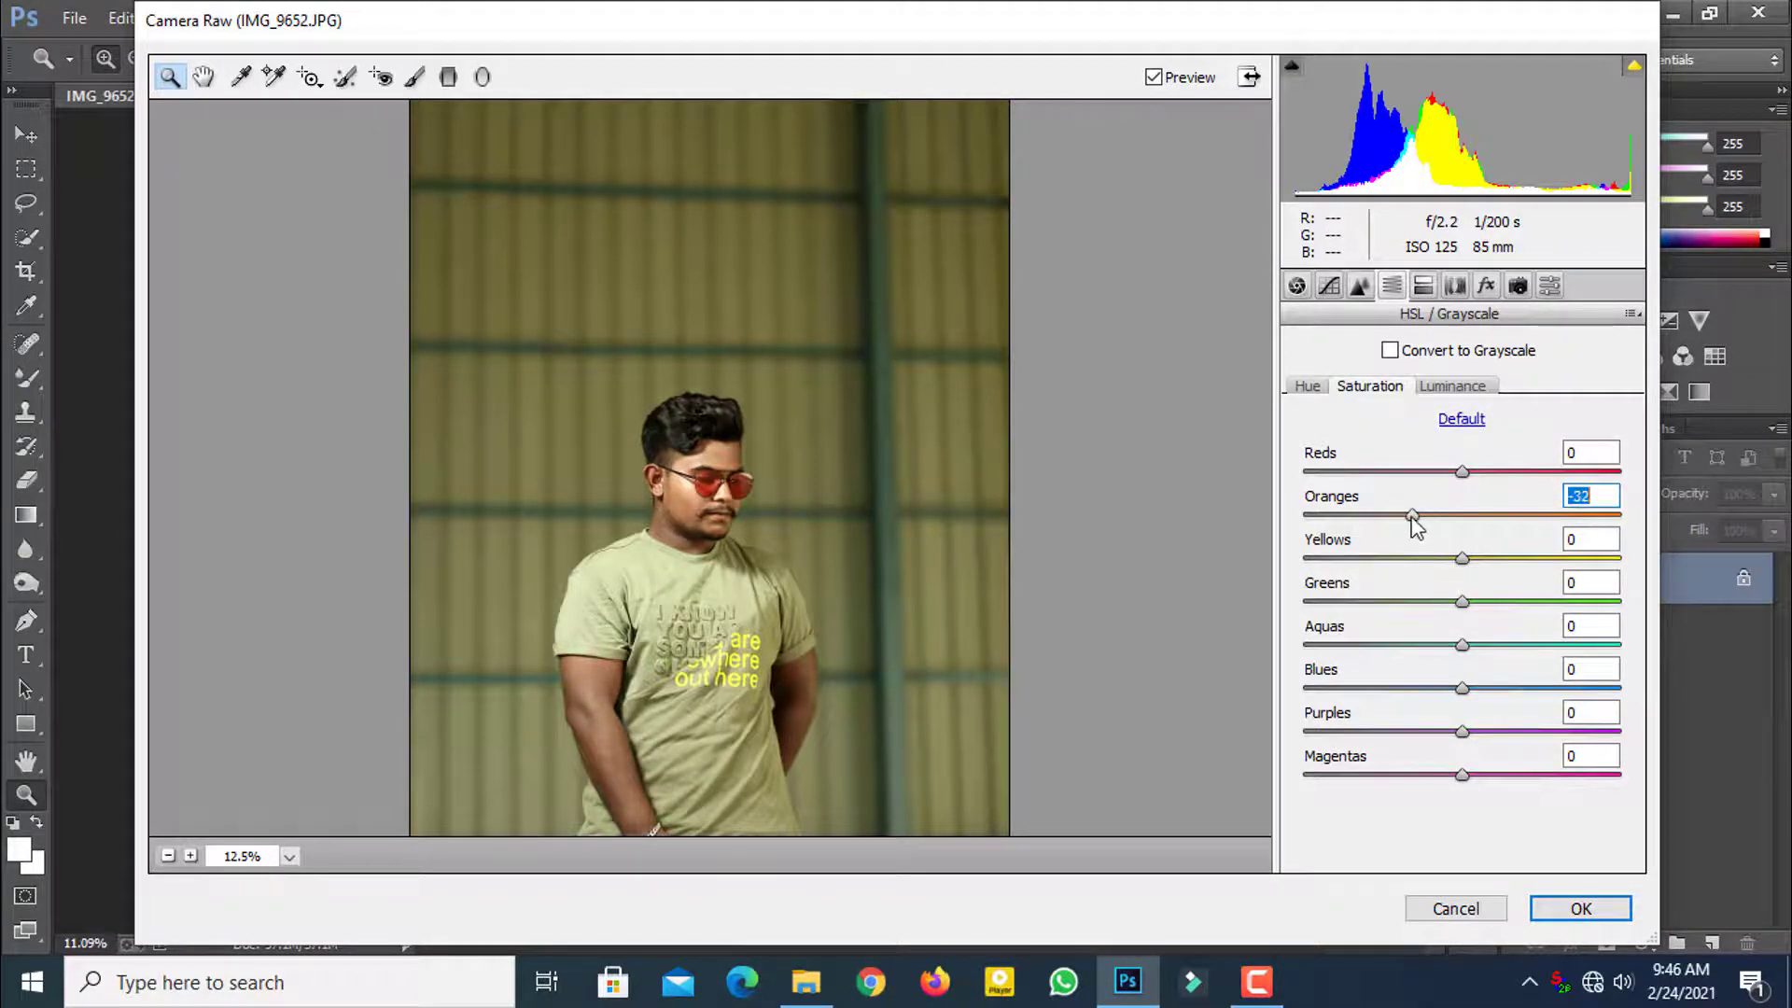
click(1556, 913)
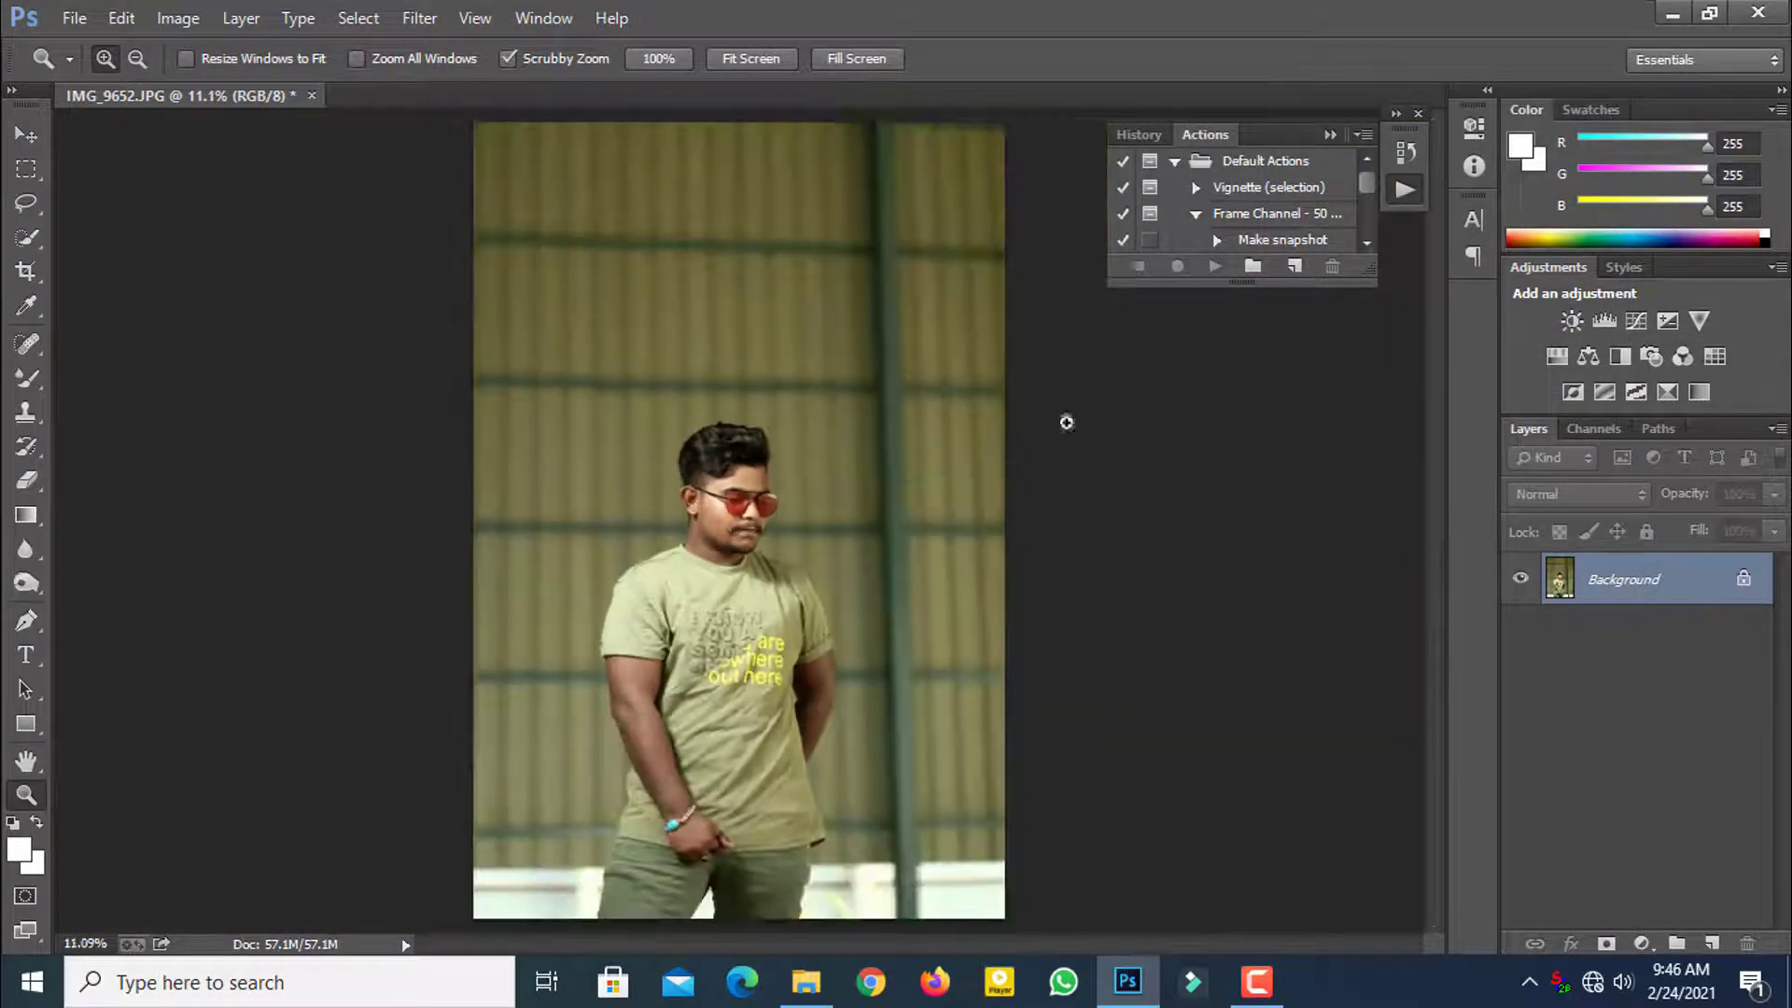
Step: Duplicate the Background layer and lighten the shadowed neck and jaw skin on the copy with the Dodge tool at brush size 99
drag(1610, 593, 1712, 944)
click(786, 494)
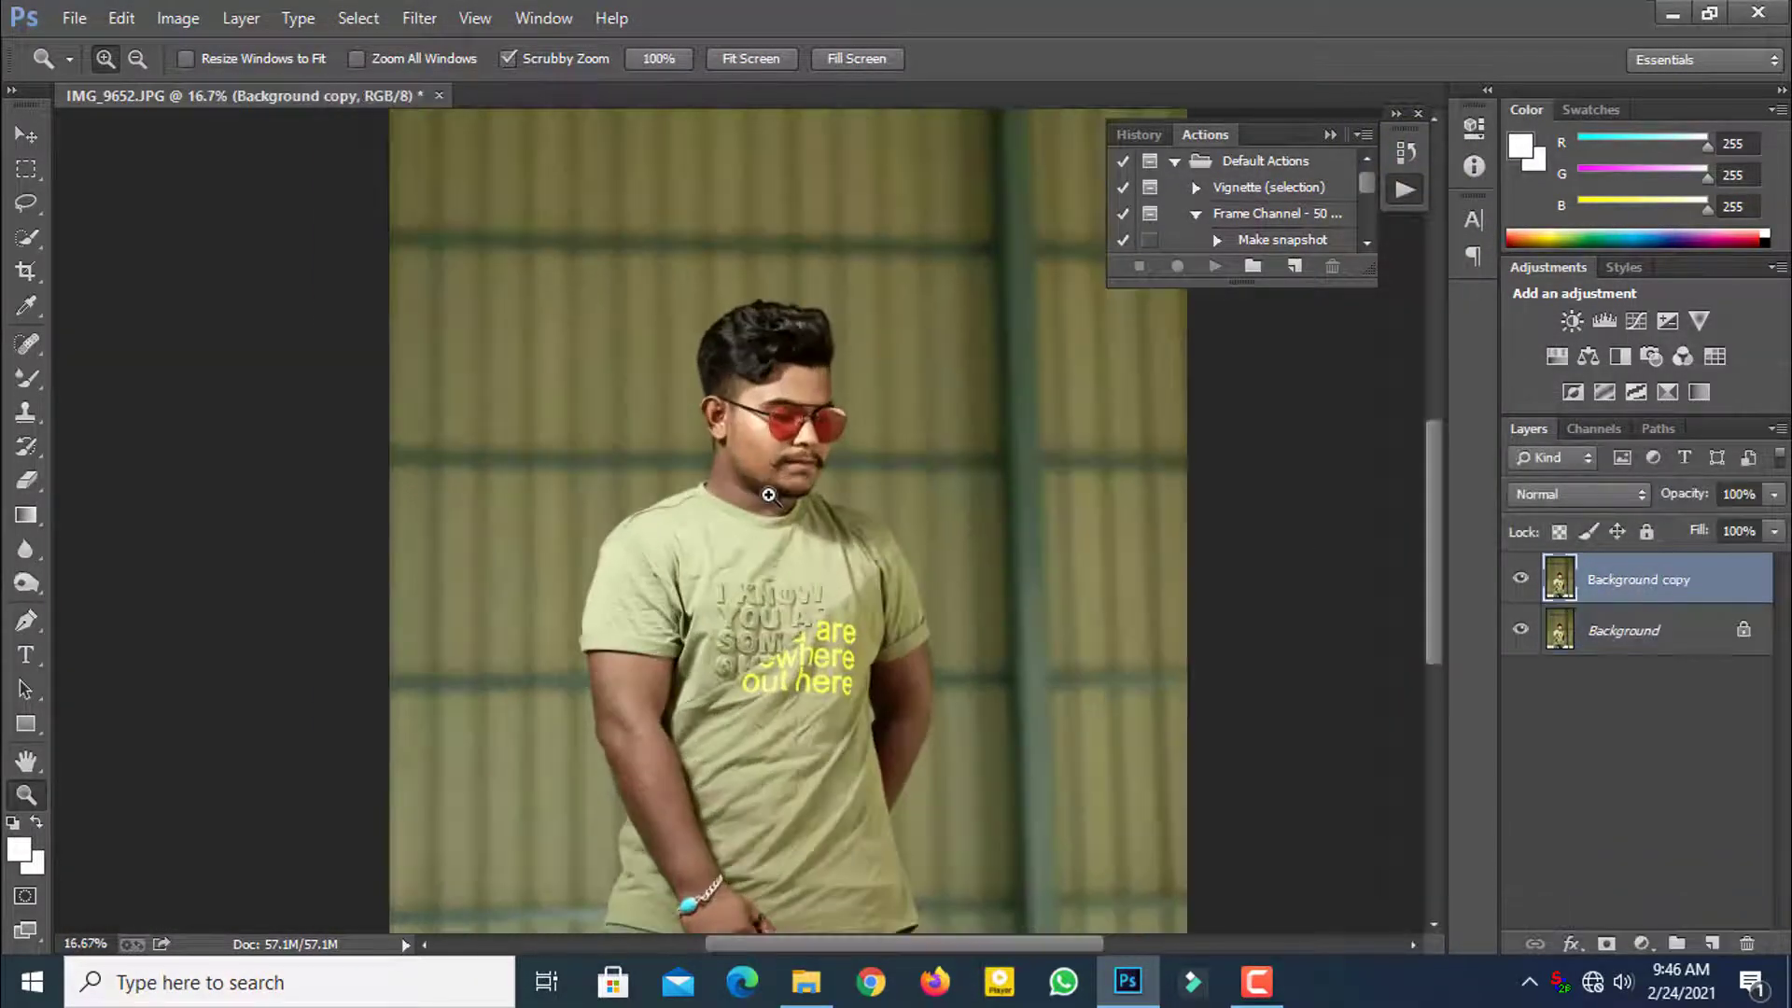
click(785, 496)
right_click(25, 585)
click(112, 580)
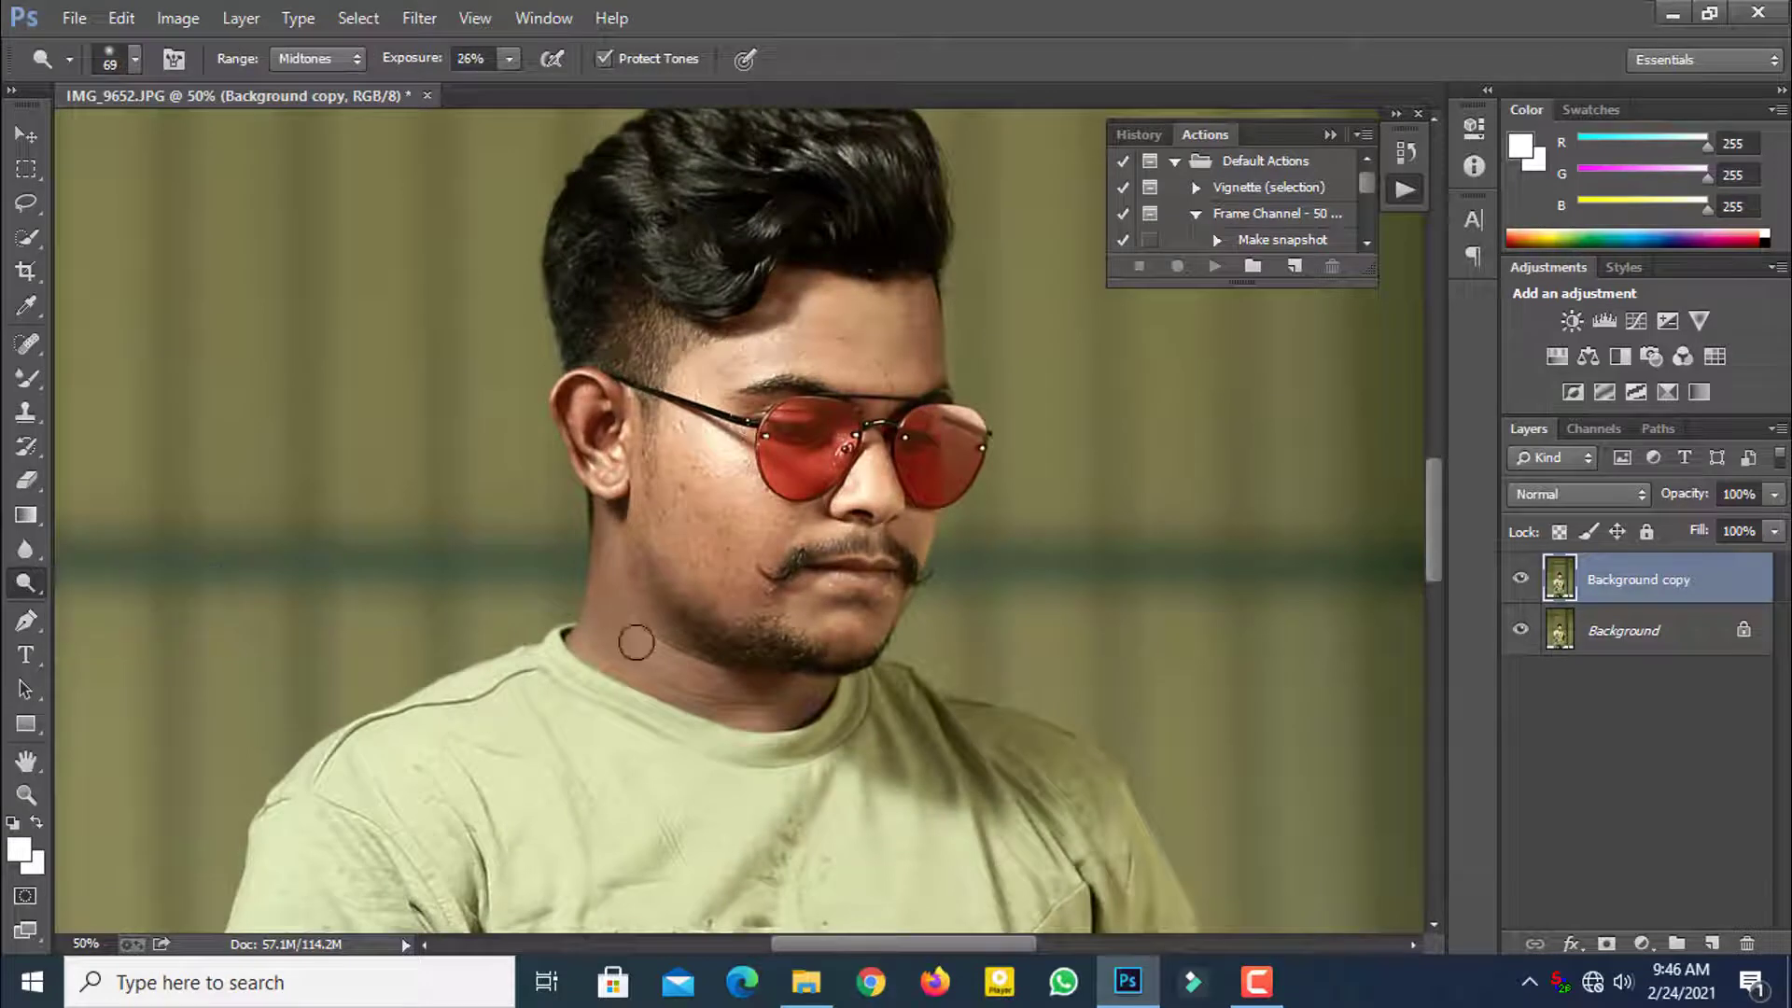
right_click(650, 642)
drag(831, 668, 846, 668)
mouse_move(619, 551)
mouse_down()
mouse_move(622, 649)
mouse_move(636, 620)
mouse_up()
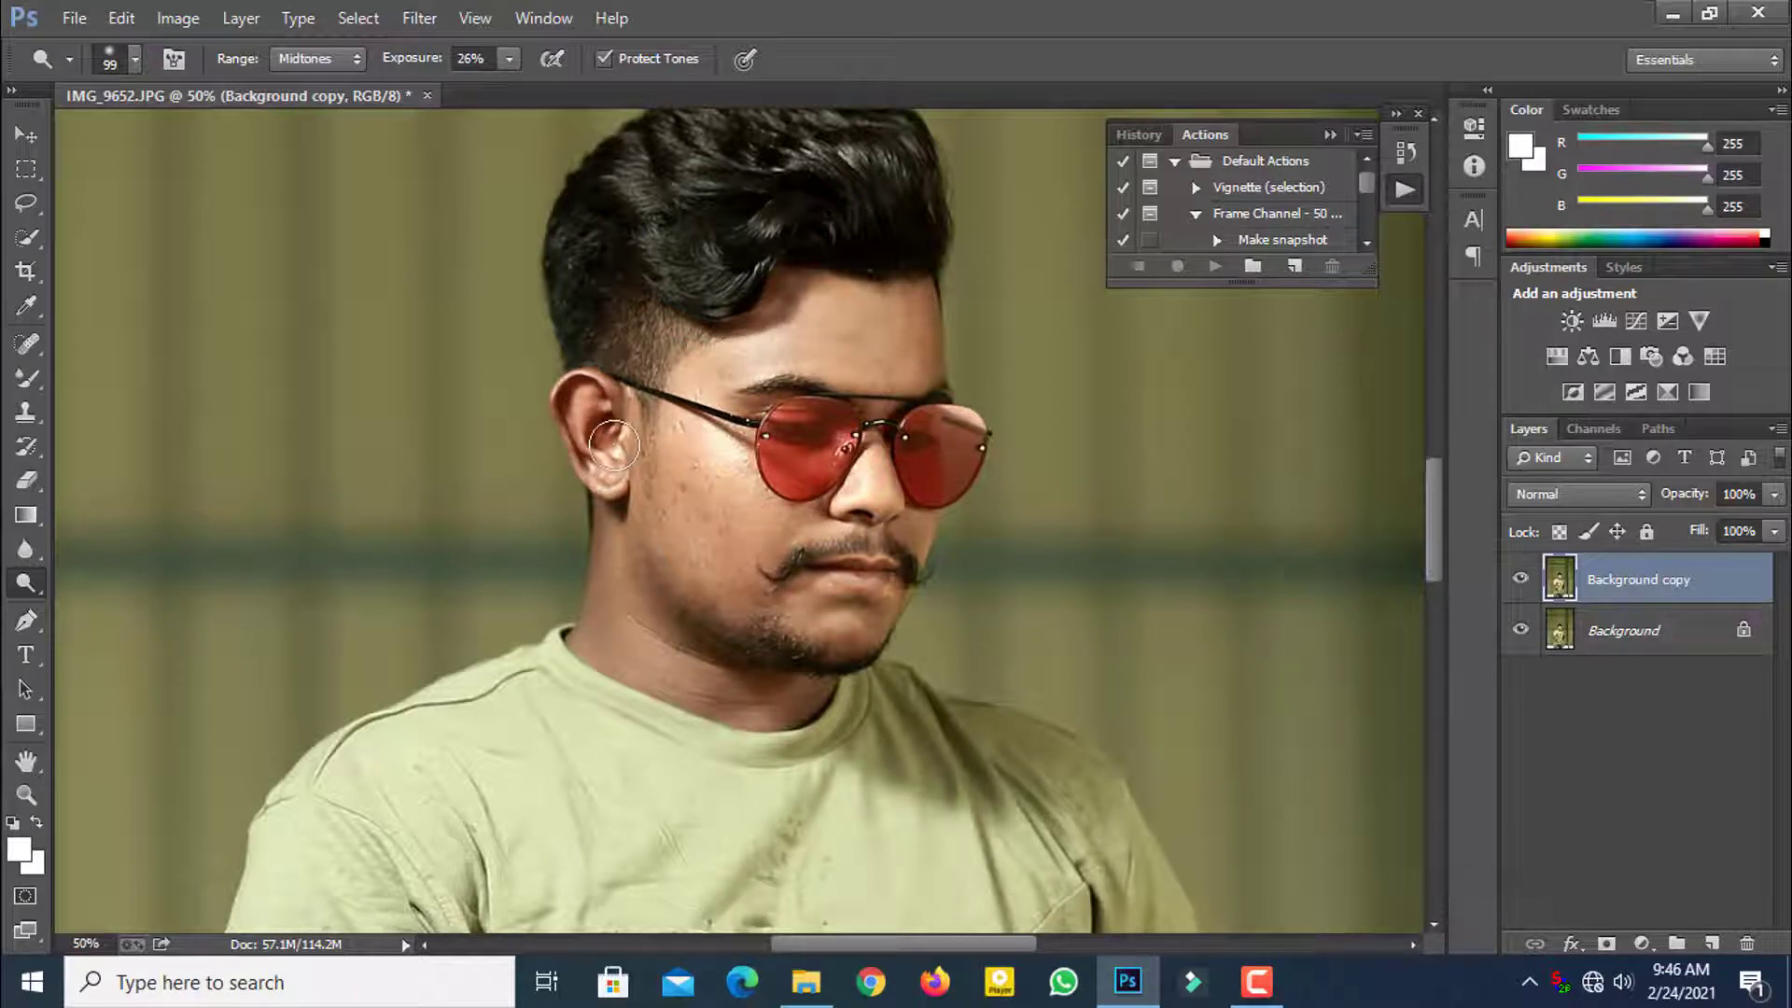
mouse_move(618, 523)
mouse_down()
mouse_move(614, 591)
mouse_move(643, 662)
mouse_move(634, 562)
mouse_move(693, 653)
mouse_move(750, 675)
mouse_move(599, 644)
mouse_move(793, 727)
mouse_move(732, 639)
mouse_move(776, 618)
mouse_up()
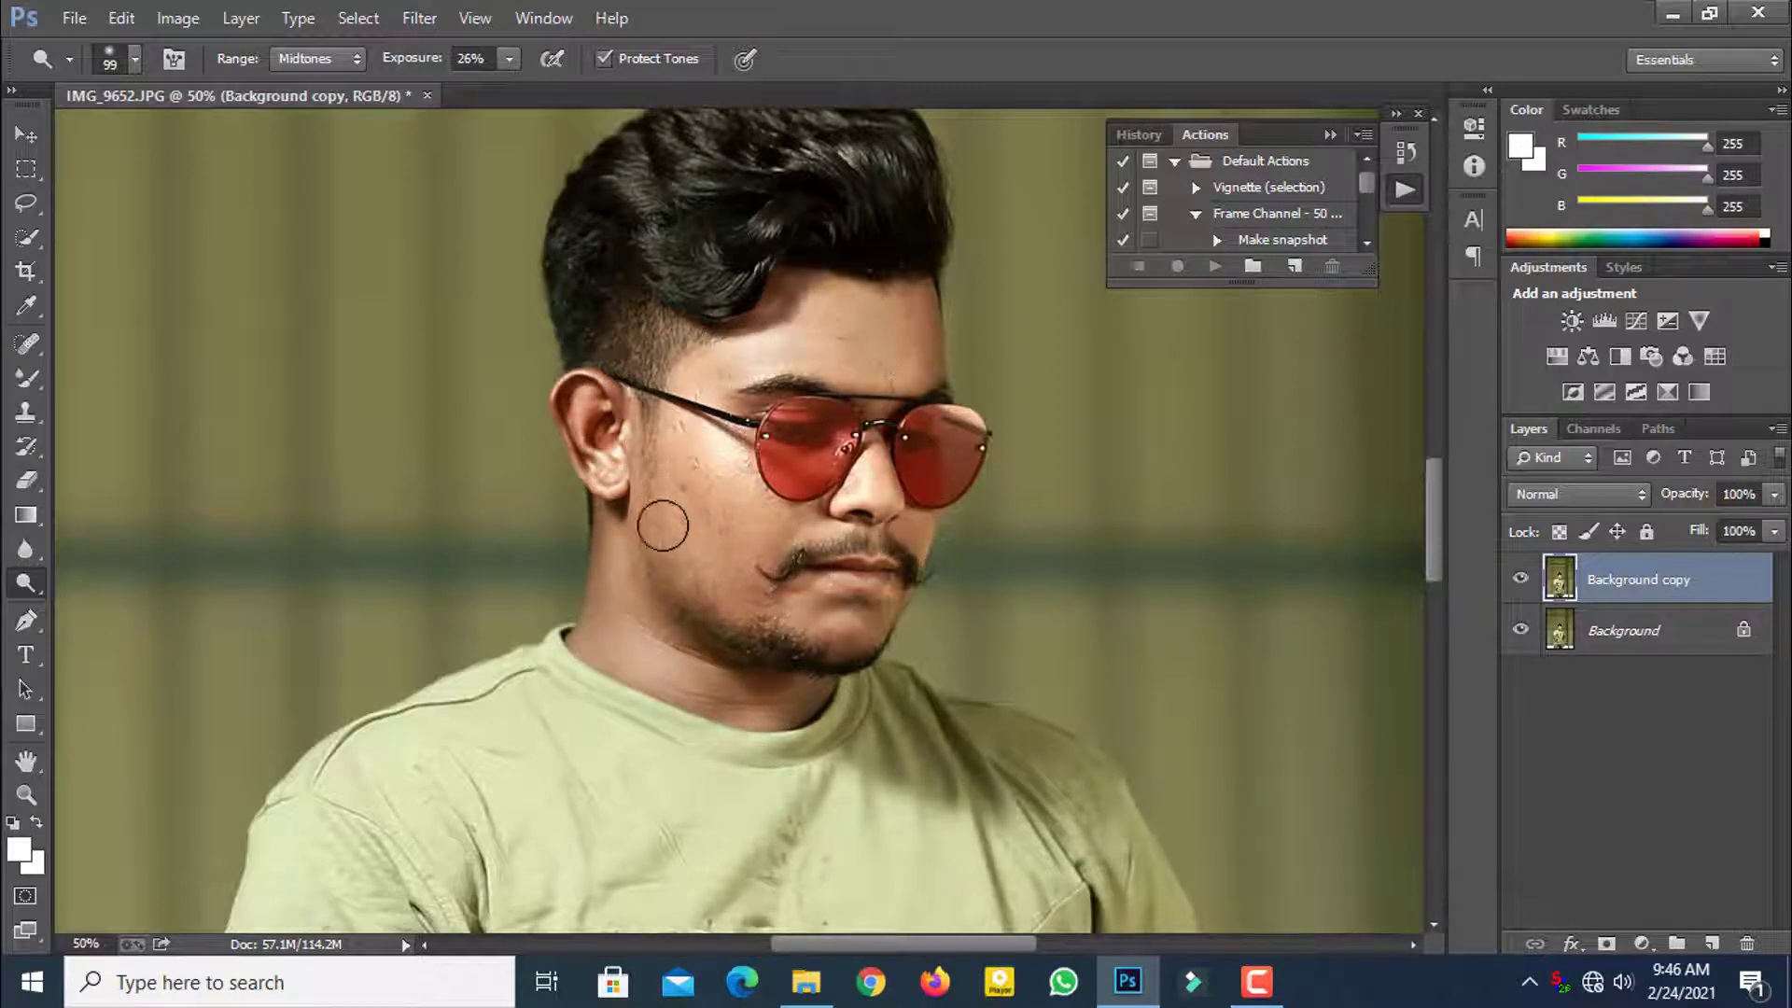
drag(624, 652, 658, 680)
Step: Compare the whole photo with and without the dodging by toggling the Background copy layer's visibility
click(26, 795)
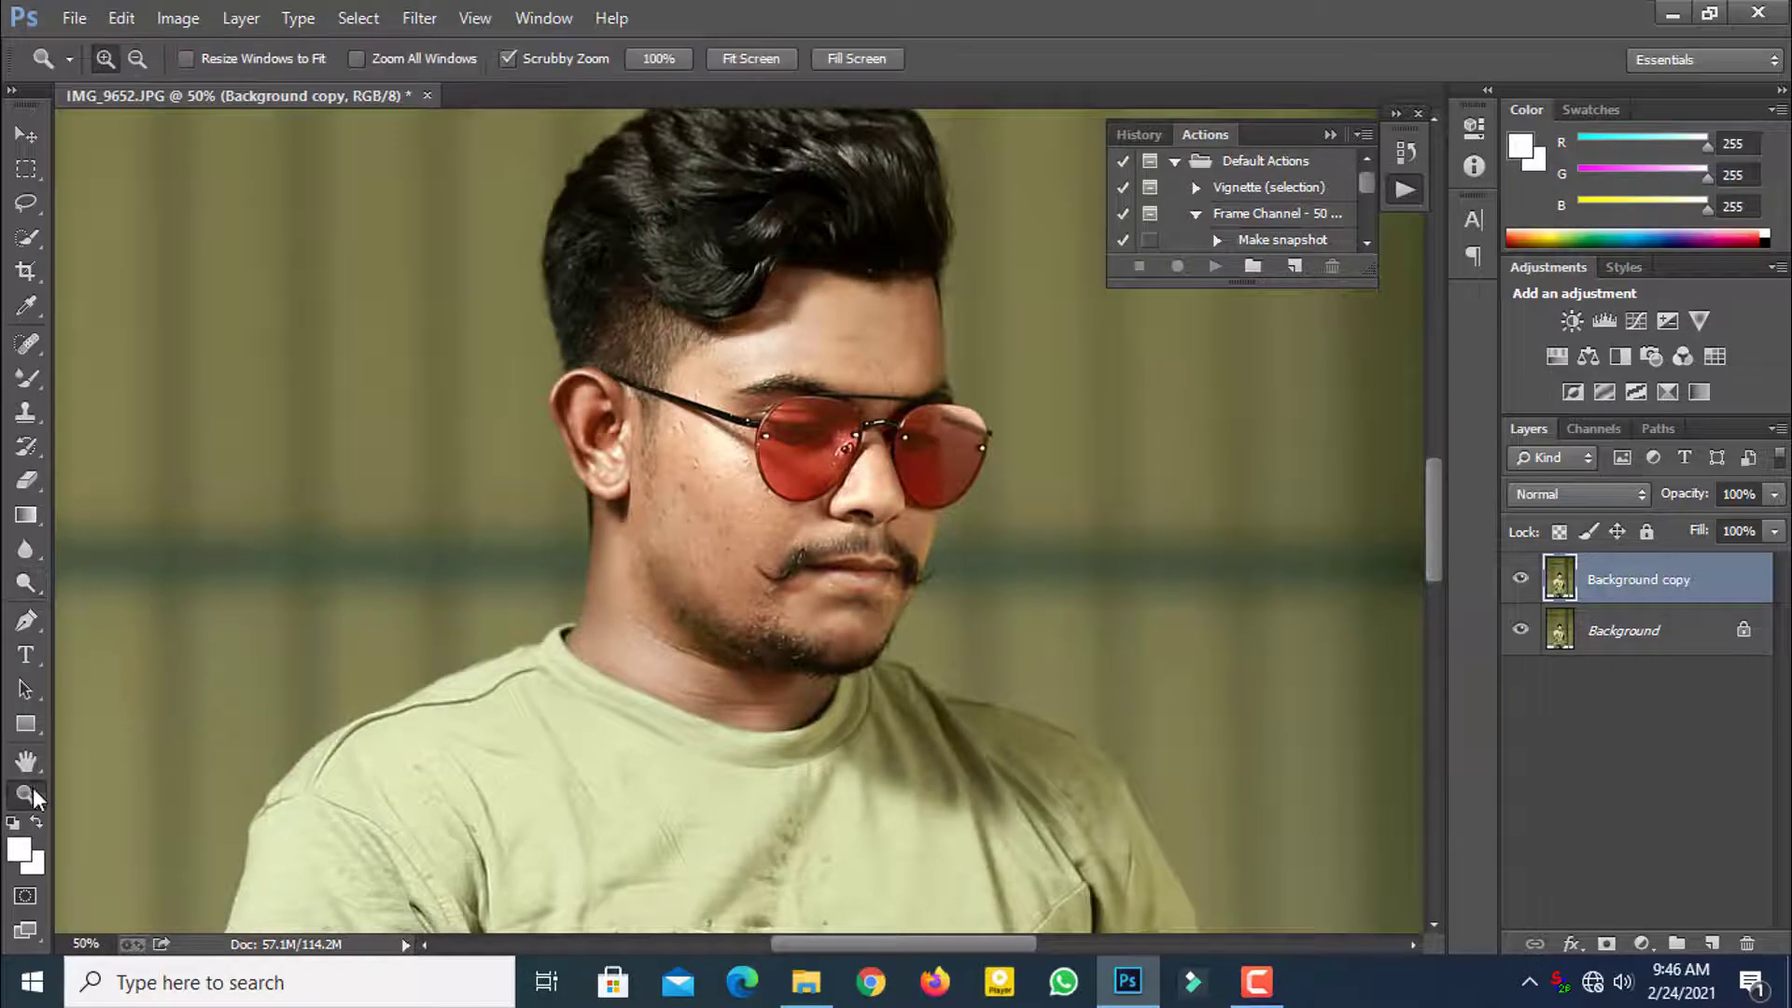
key(ctrl+0)
click(1521, 579)
click(1521, 578)
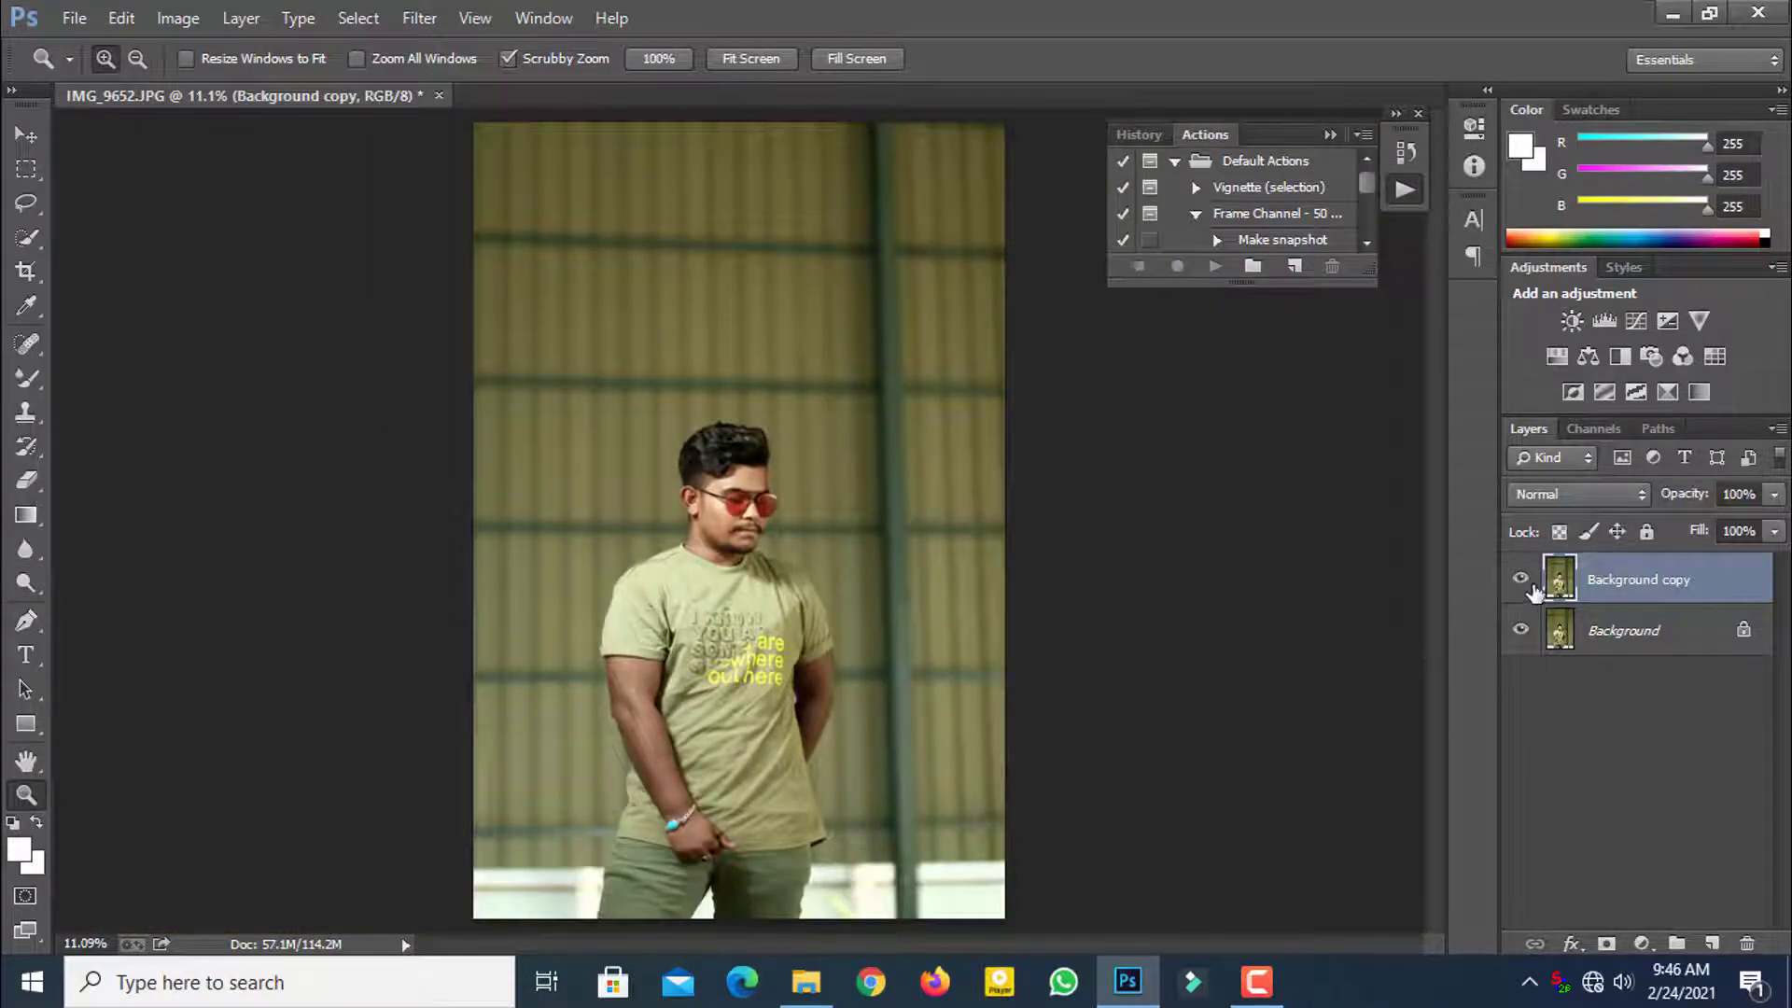
Step: Merge the dodged Background copy down into the Background layer and show the whole photo
click(800, 508)
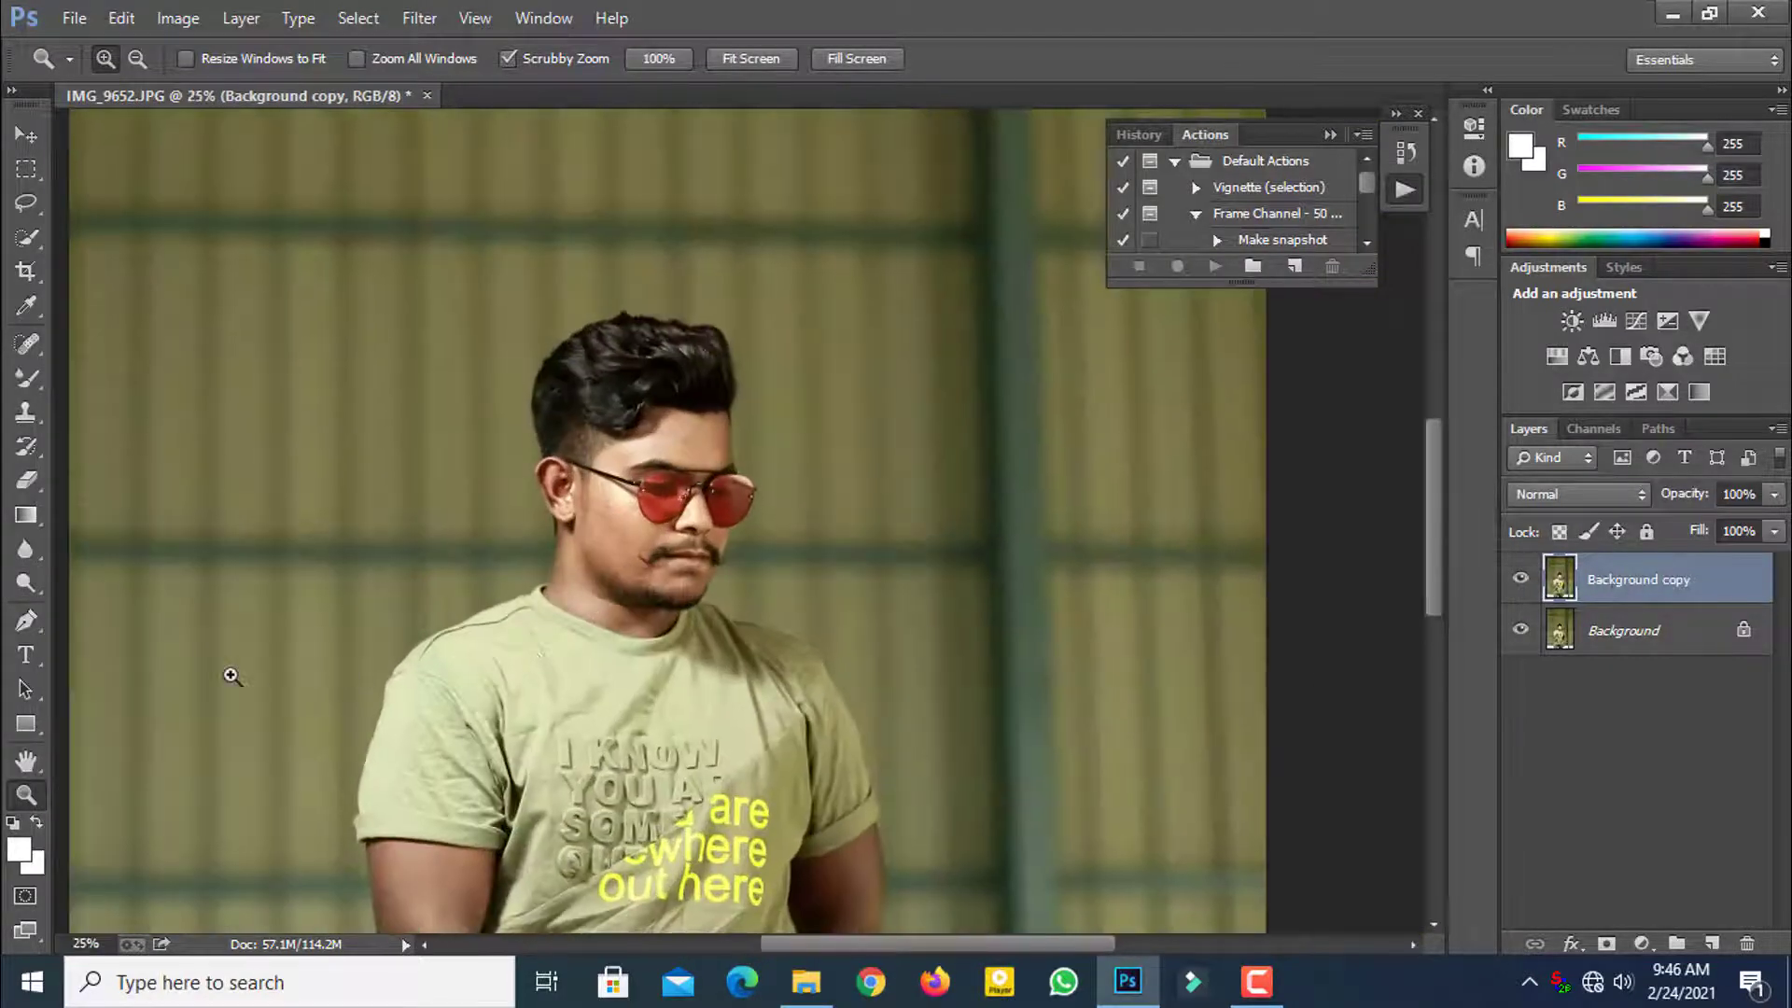
click(26, 582)
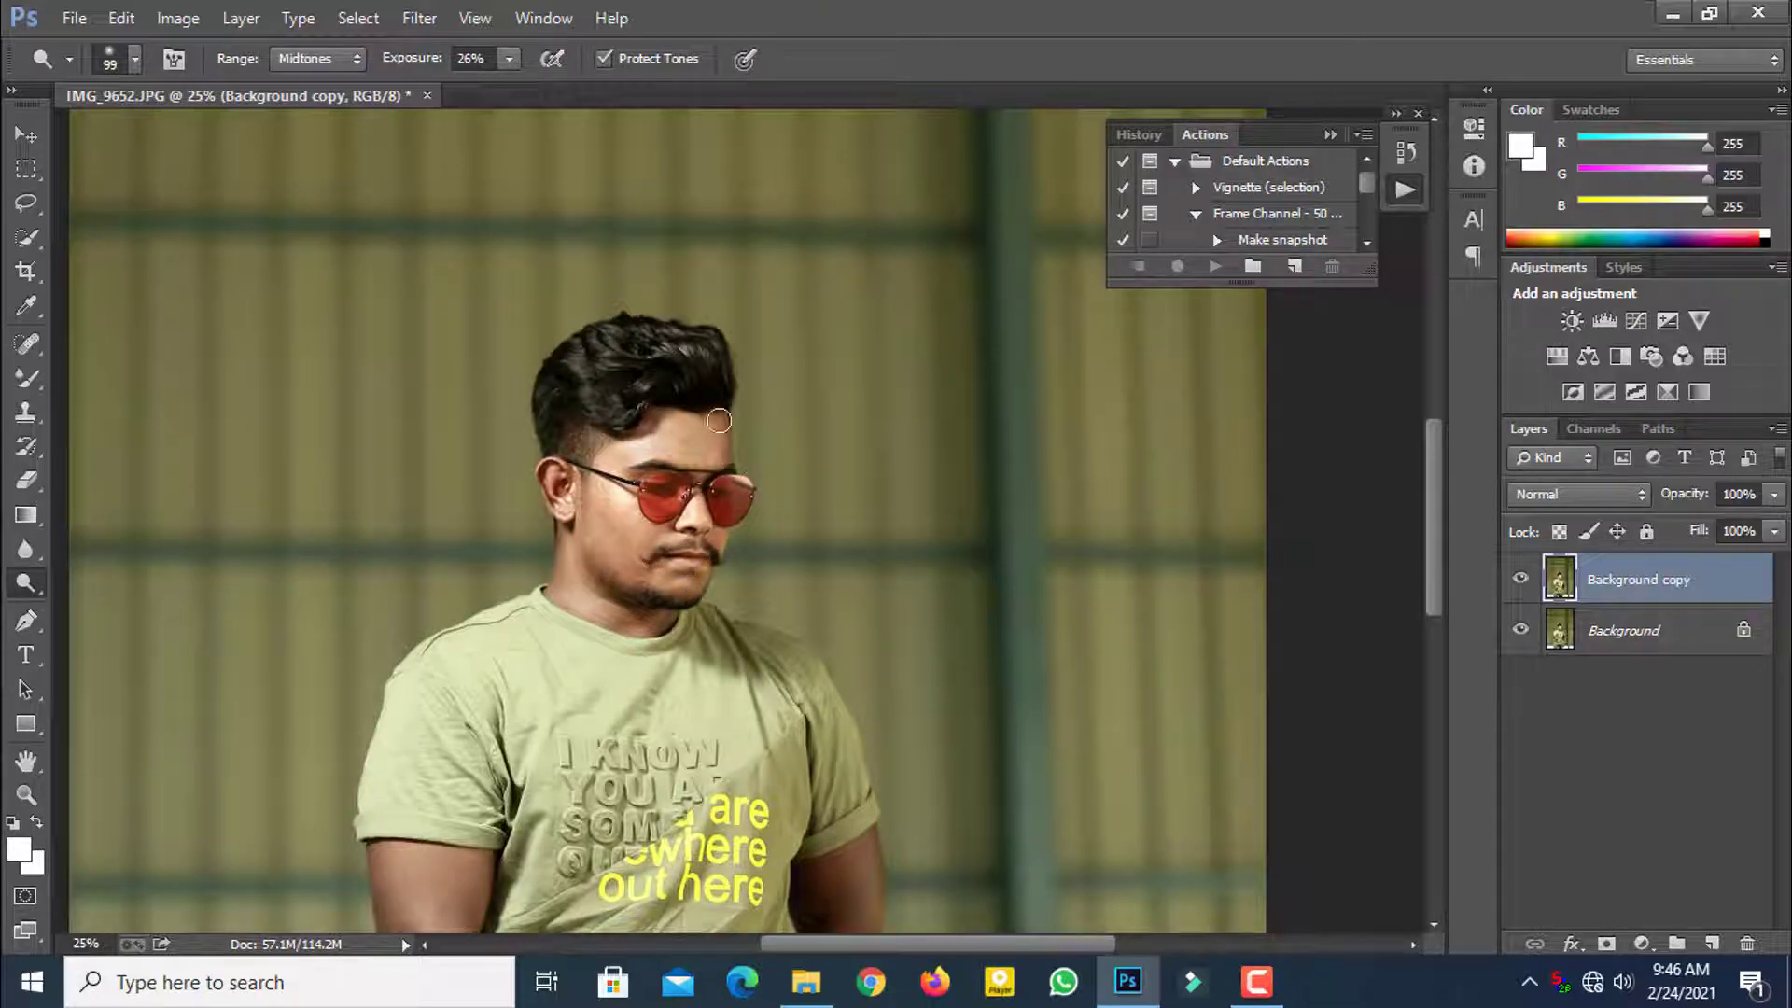
right_click(1647, 580)
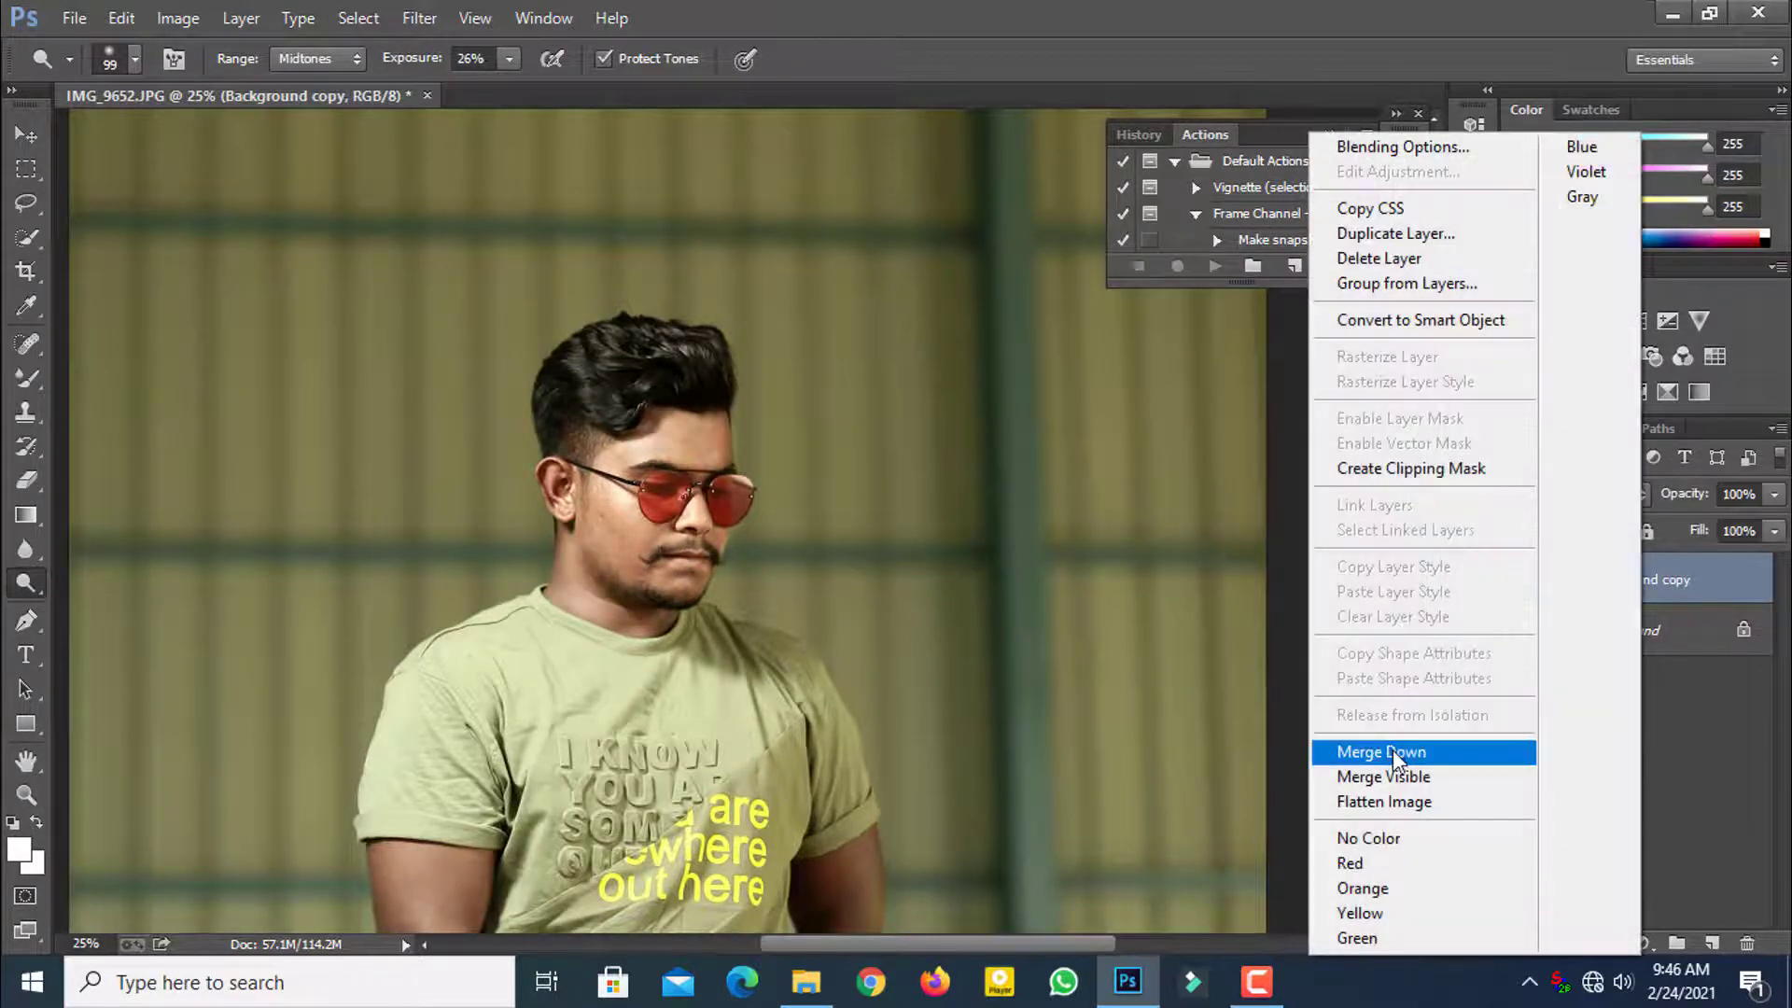
click(580, 578)
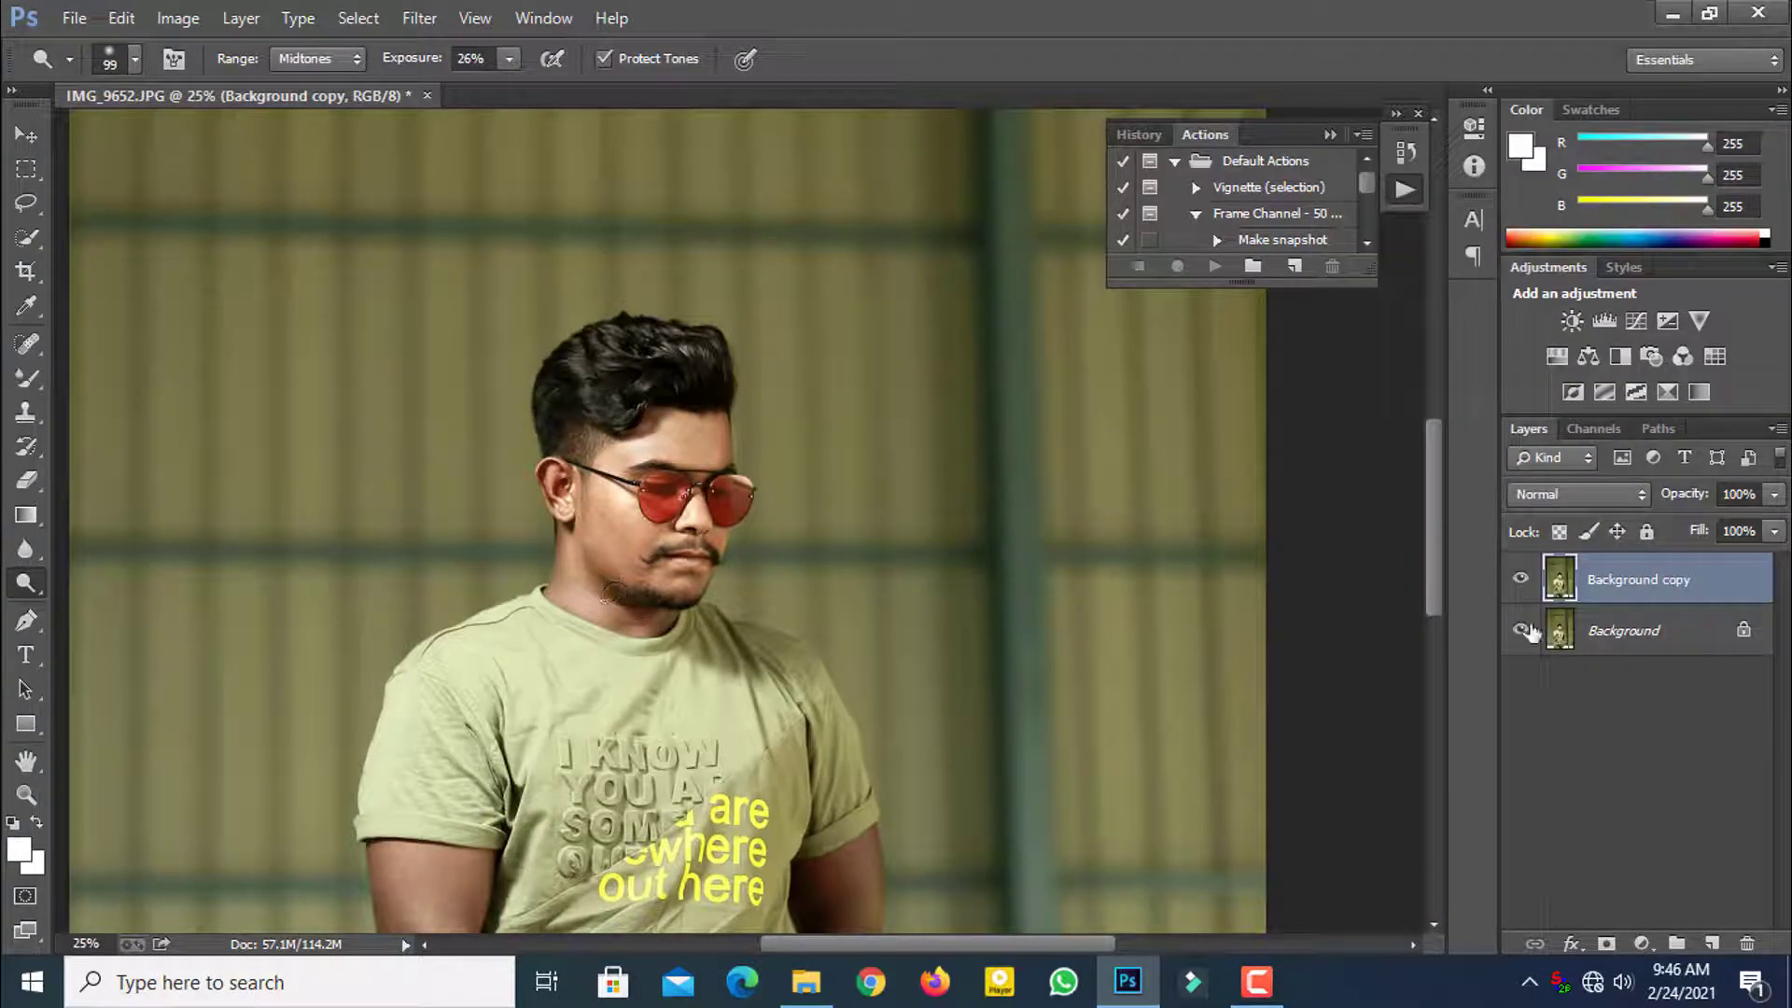
right_click(1661, 585)
click(1385, 751)
click(21, 799)
right_click(847, 517)
click(882, 535)
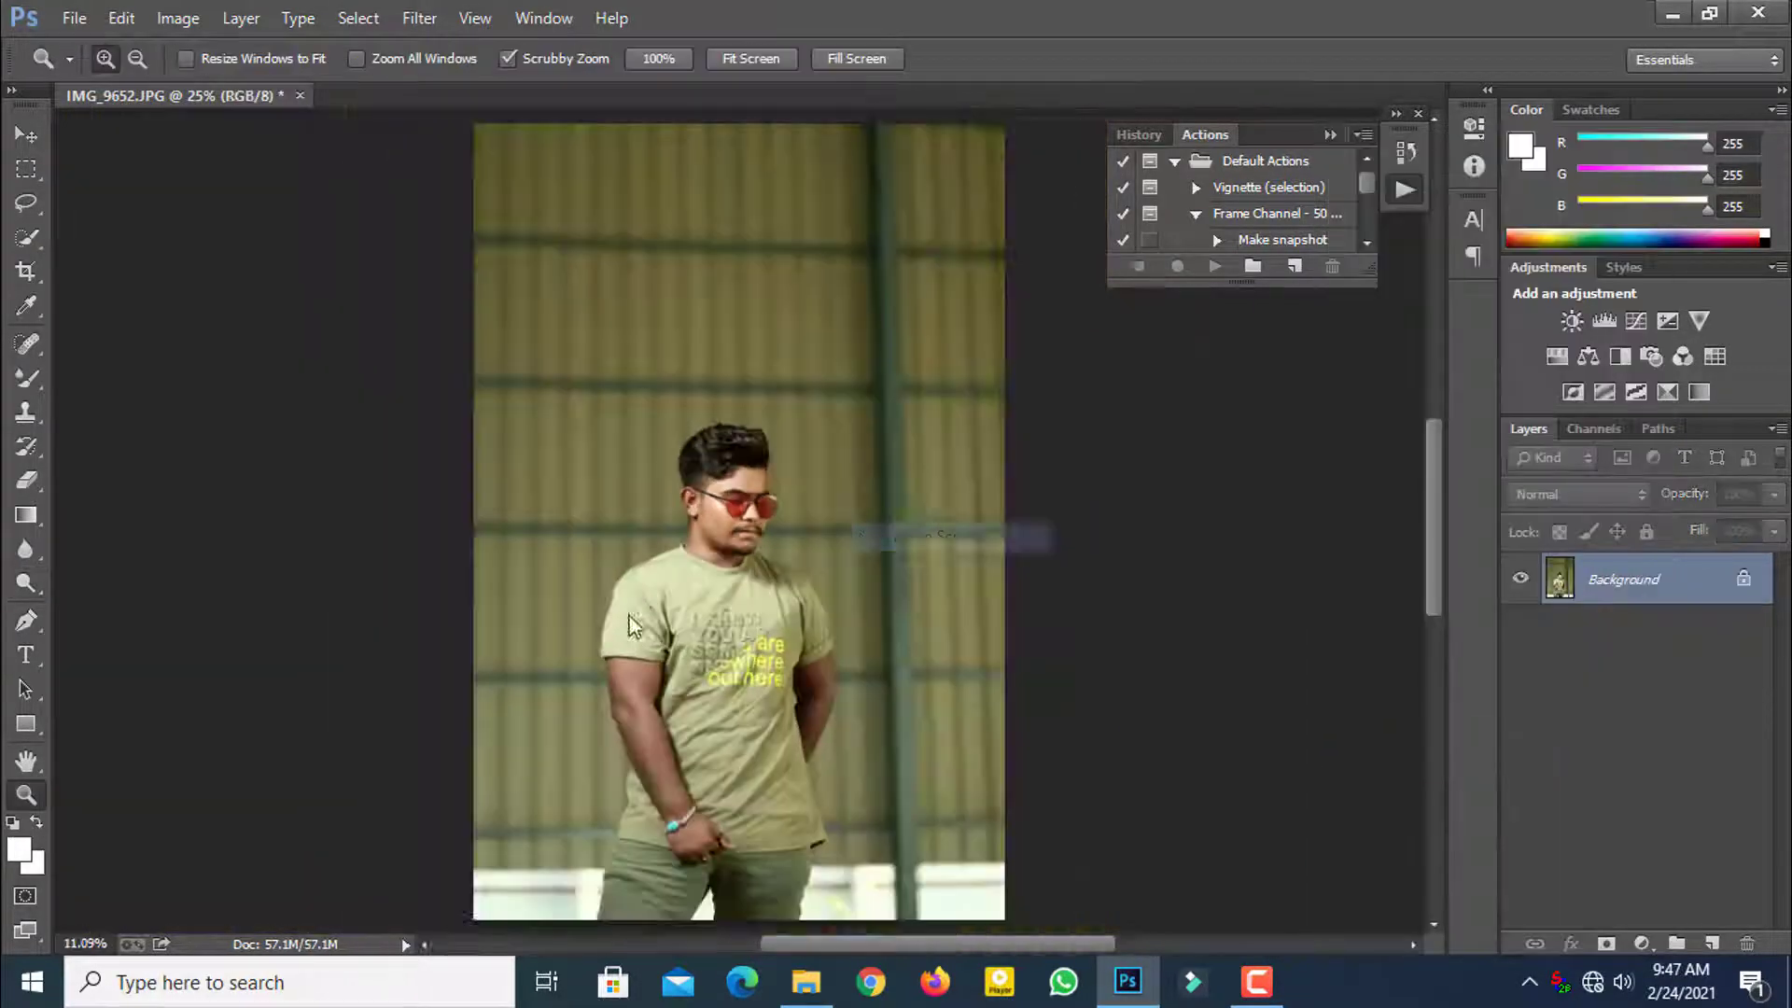
Step: Duplicate the Background layer and make a feathered quick selection of the arm and hand with the bracelet
mouse_move(1659, 571)
mouse_down()
mouse_move(1659, 714)
mouse_move(1708, 940)
mouse_up()
click(674, 732)
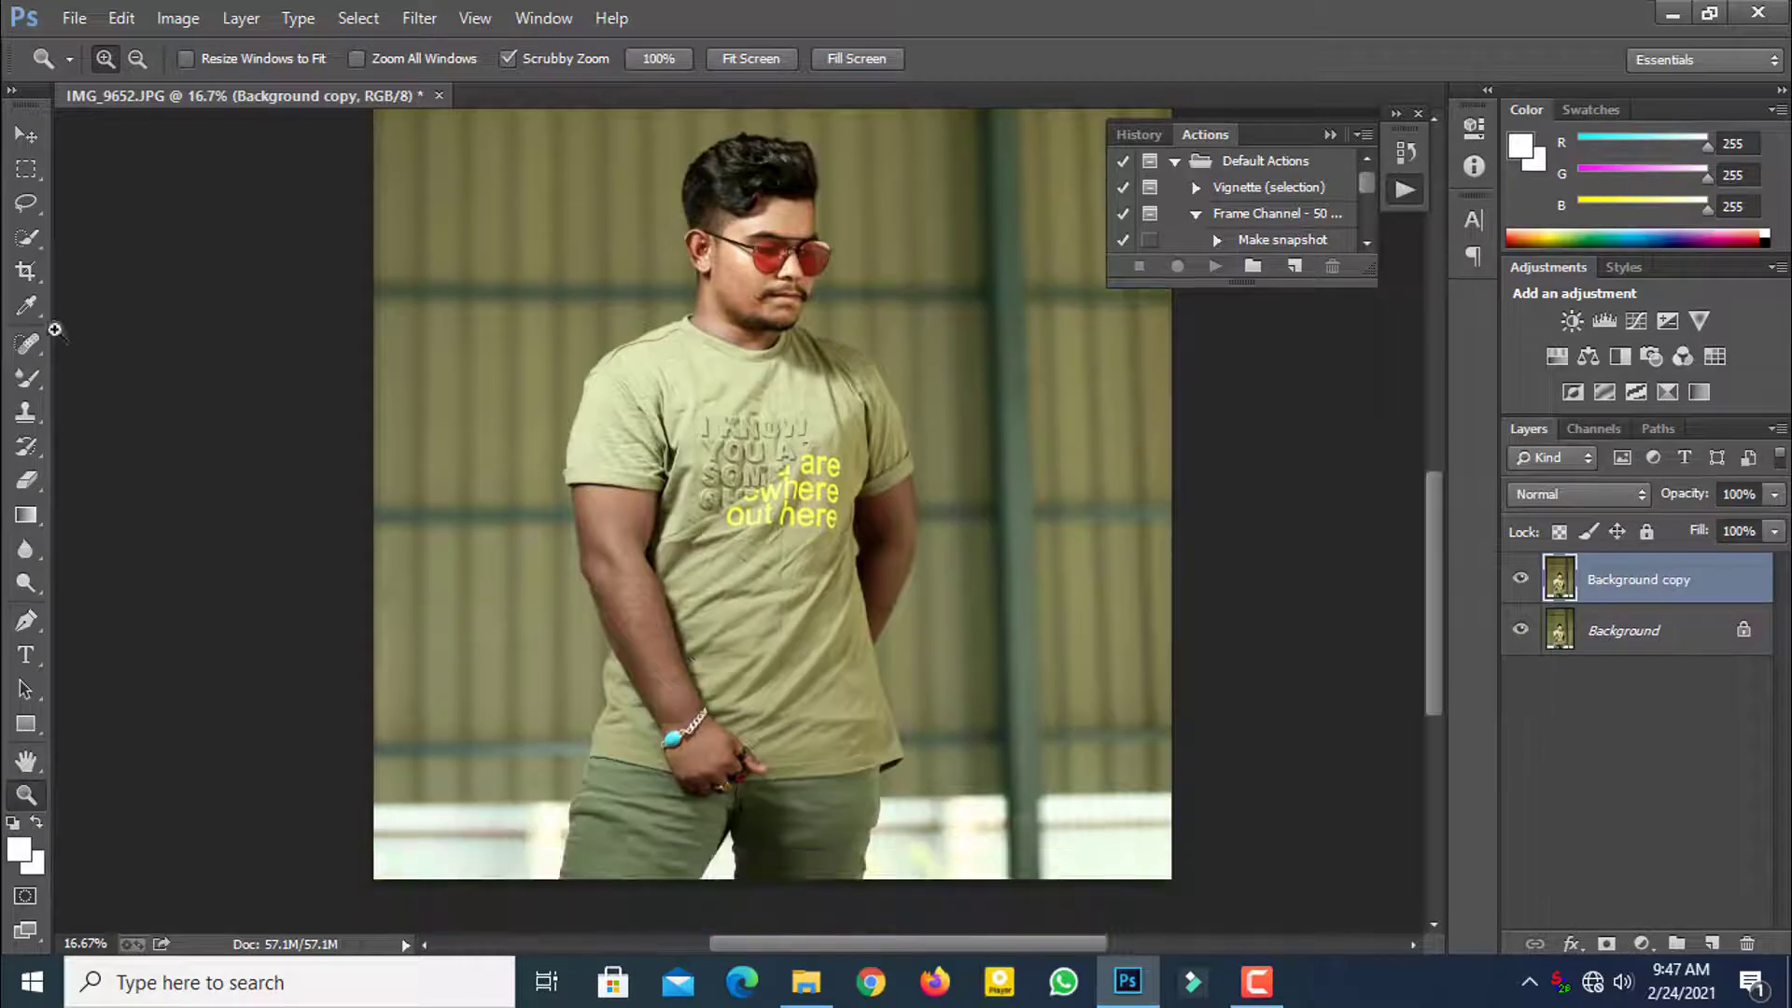
click(26, 237)
drag(651, 647, 672, 621)
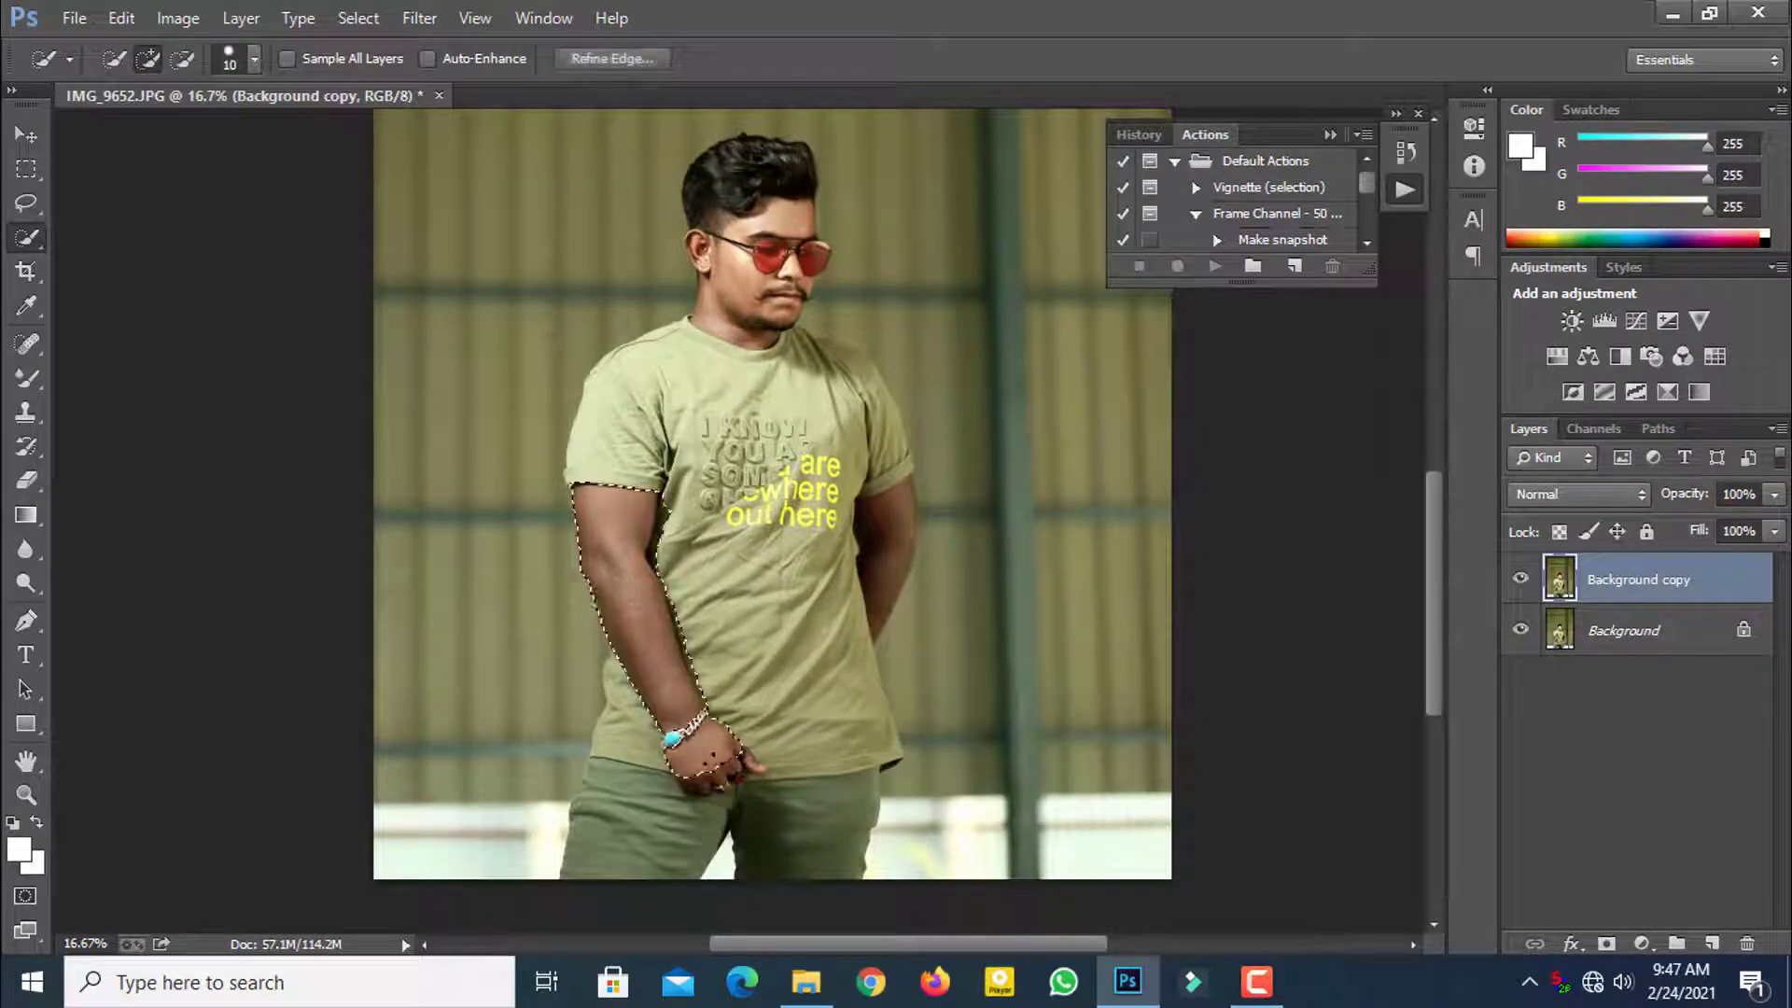
right_click(642, 598)
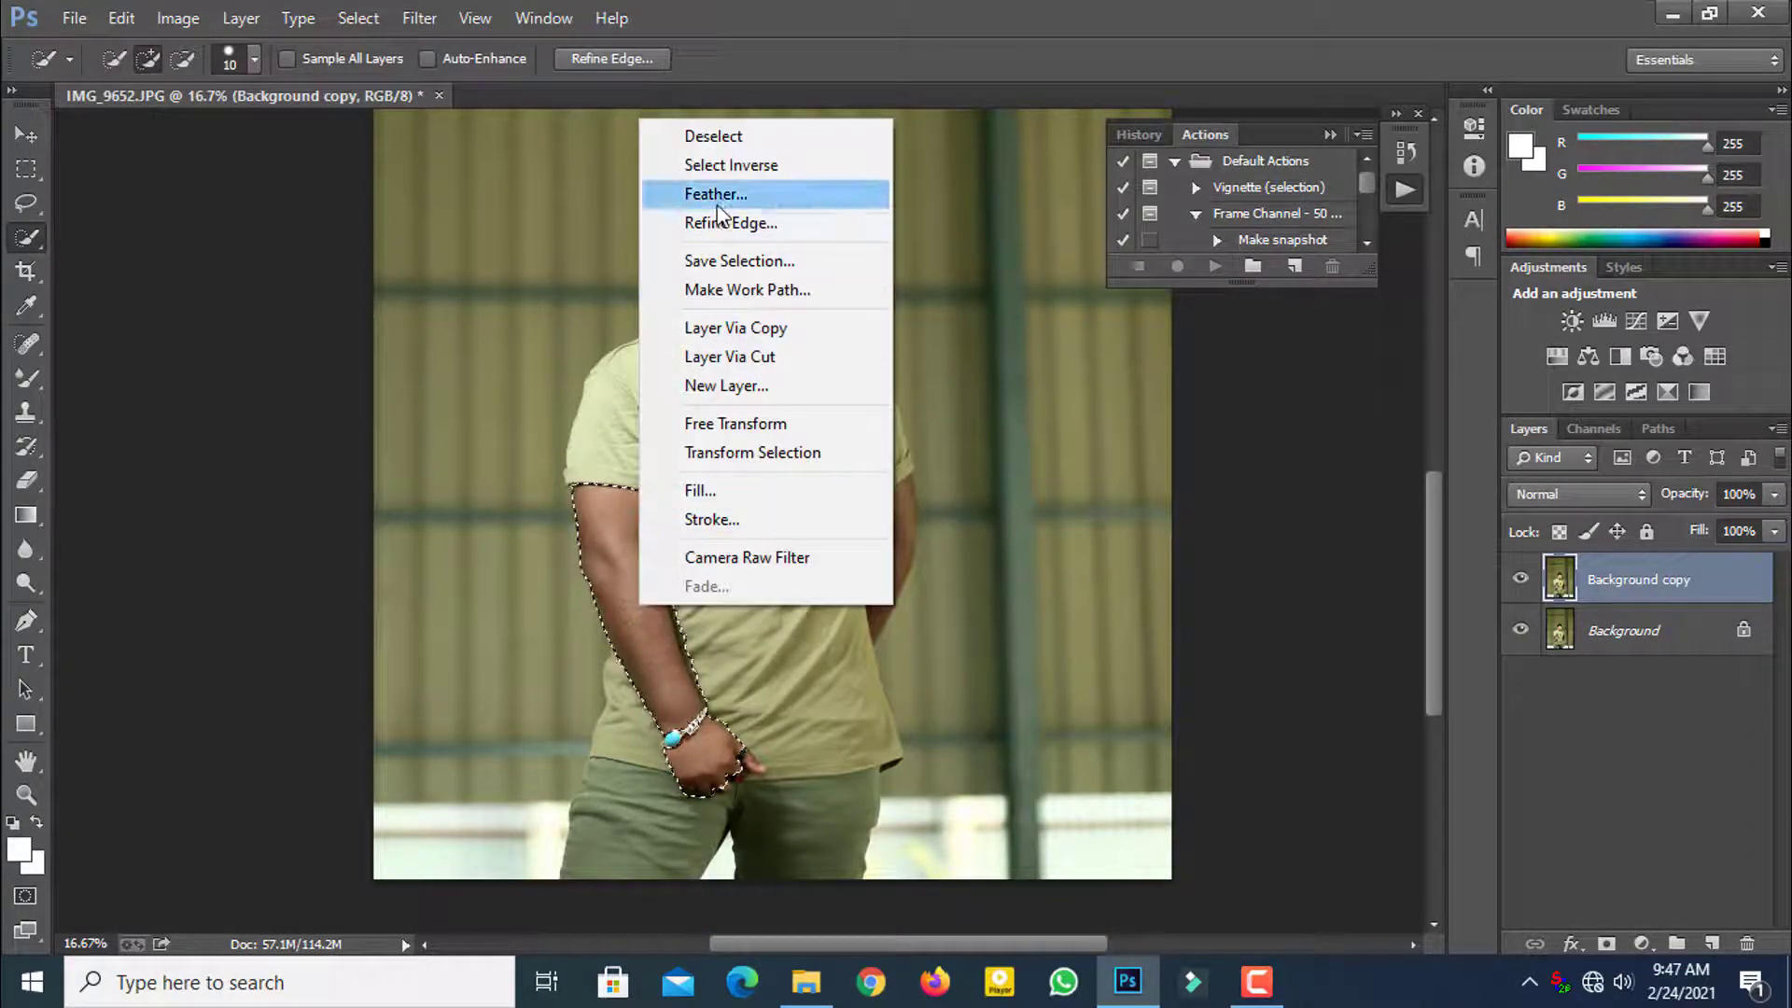
click(719, 188)
click(1032, 336)
Step: Add the man's other arm to the selection and feather the selection by 10 pixels
drag(883, 546, 895, 625)
right_click(898, 551)
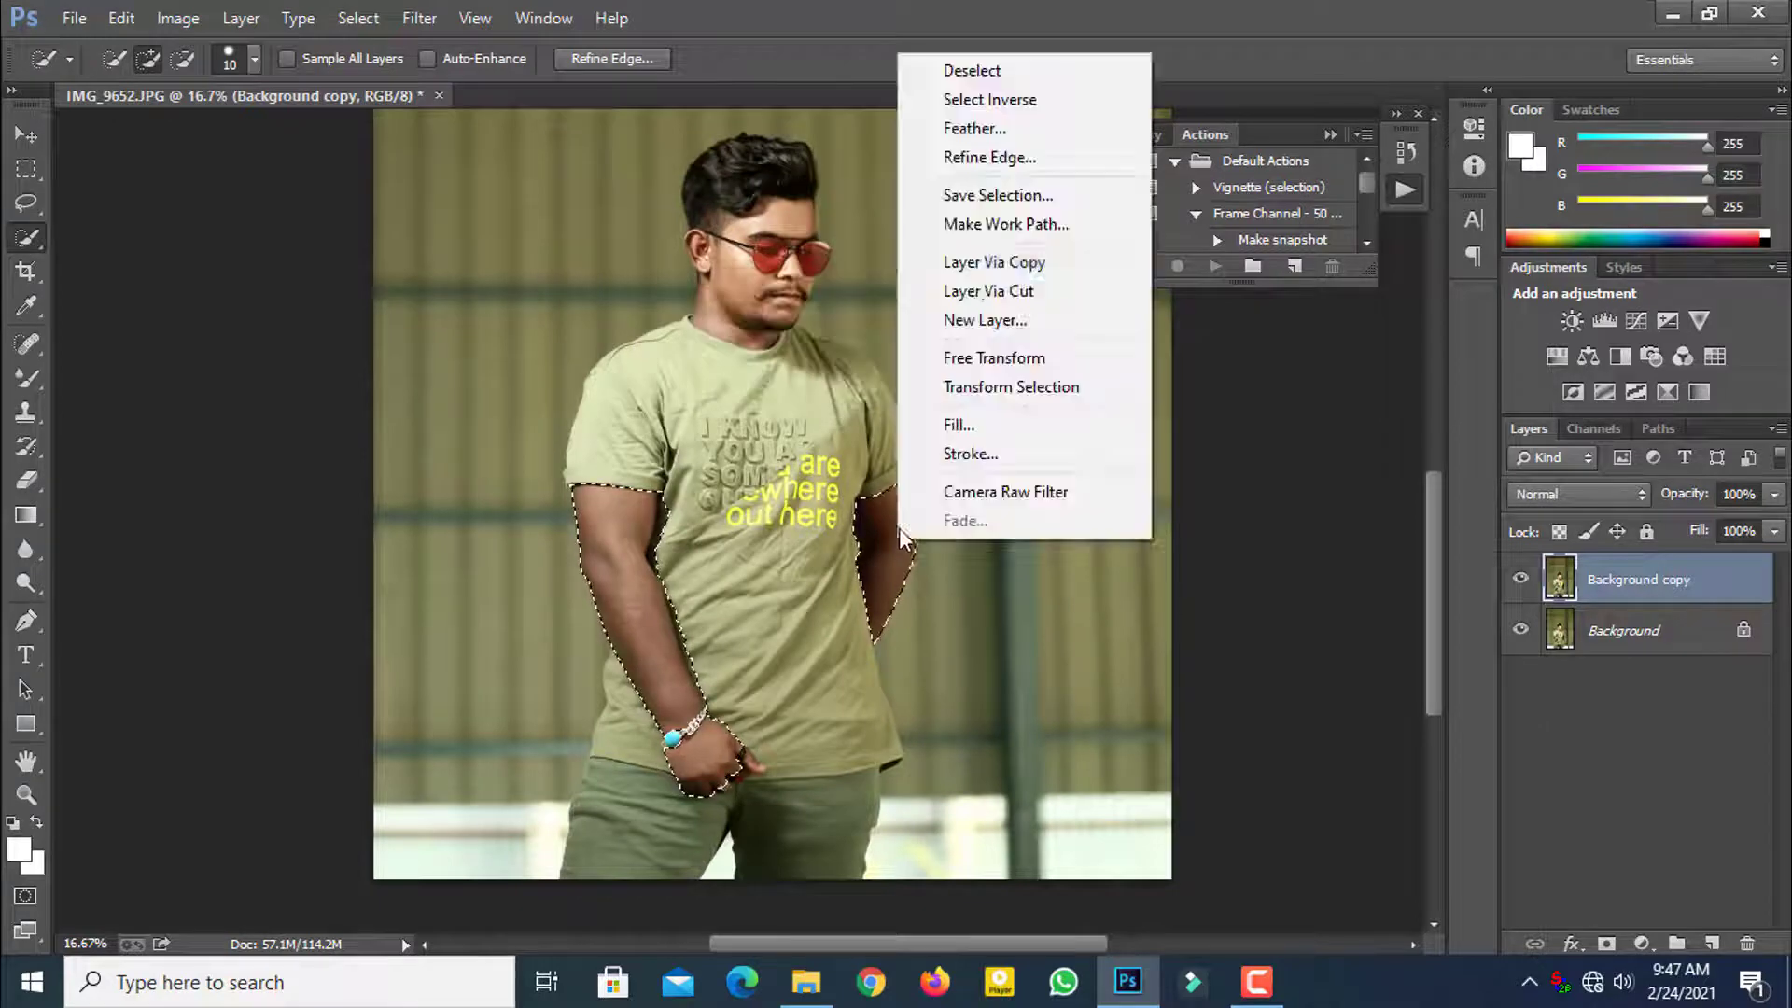
click(964, 128)
text(10)
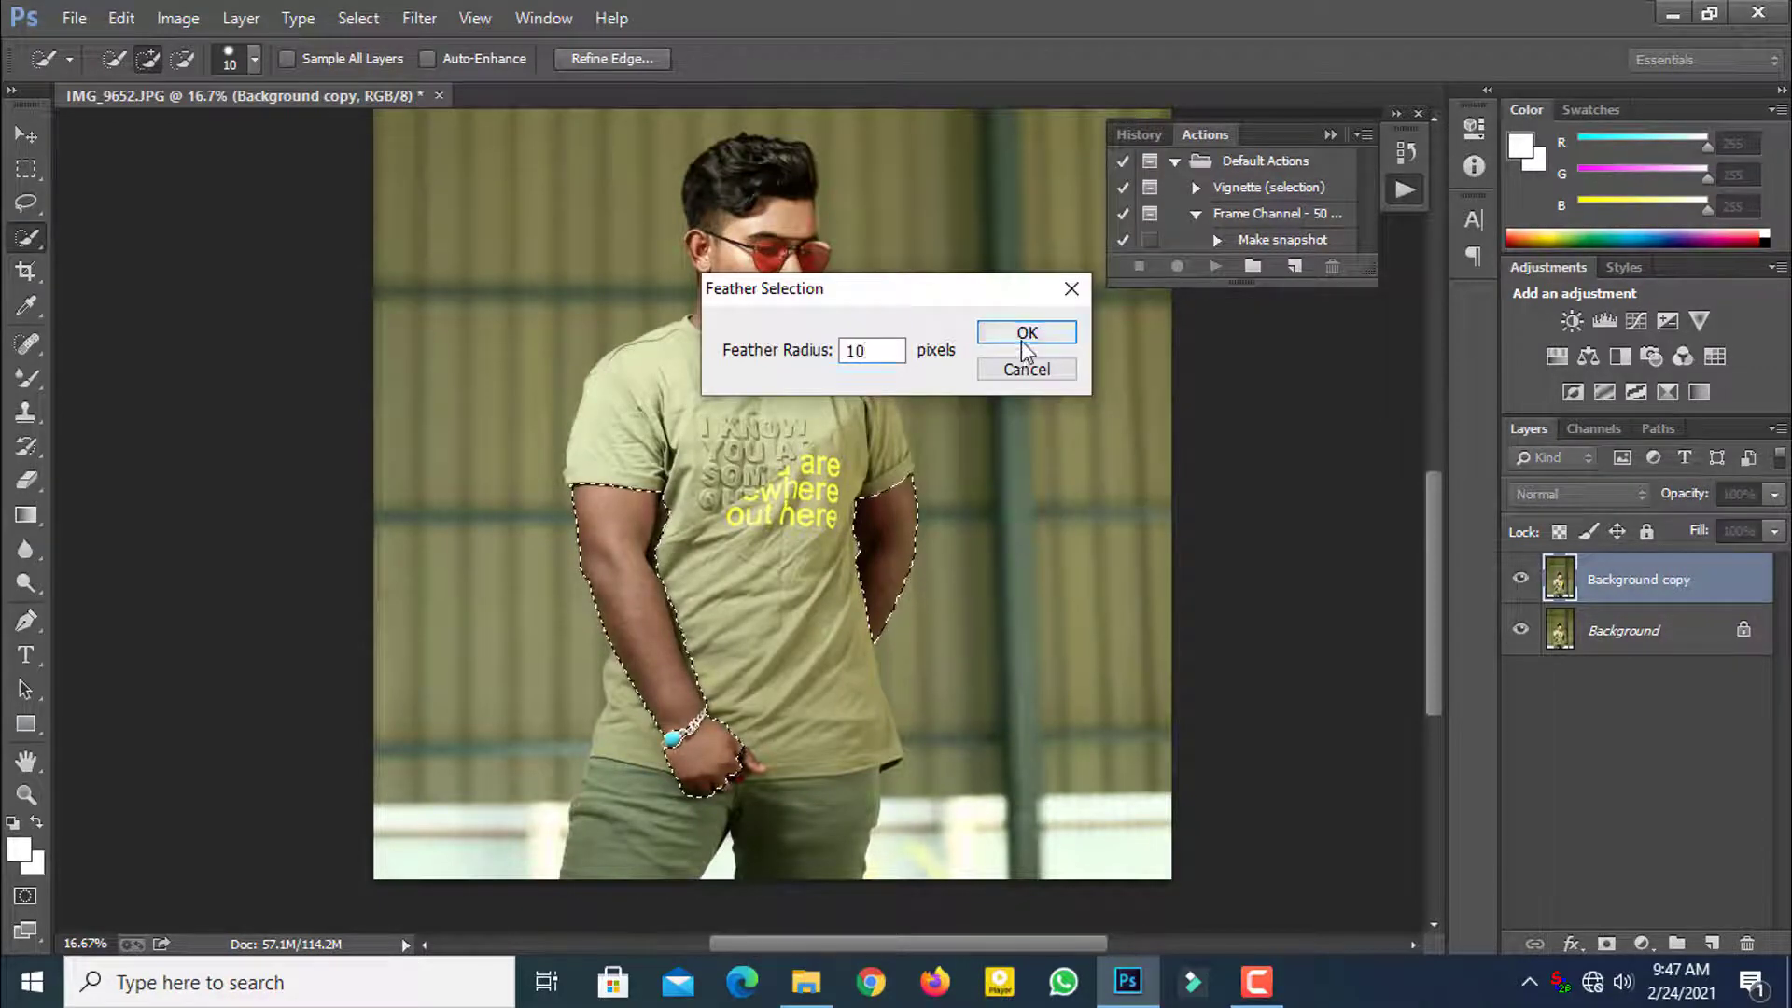
click(1020, 338)
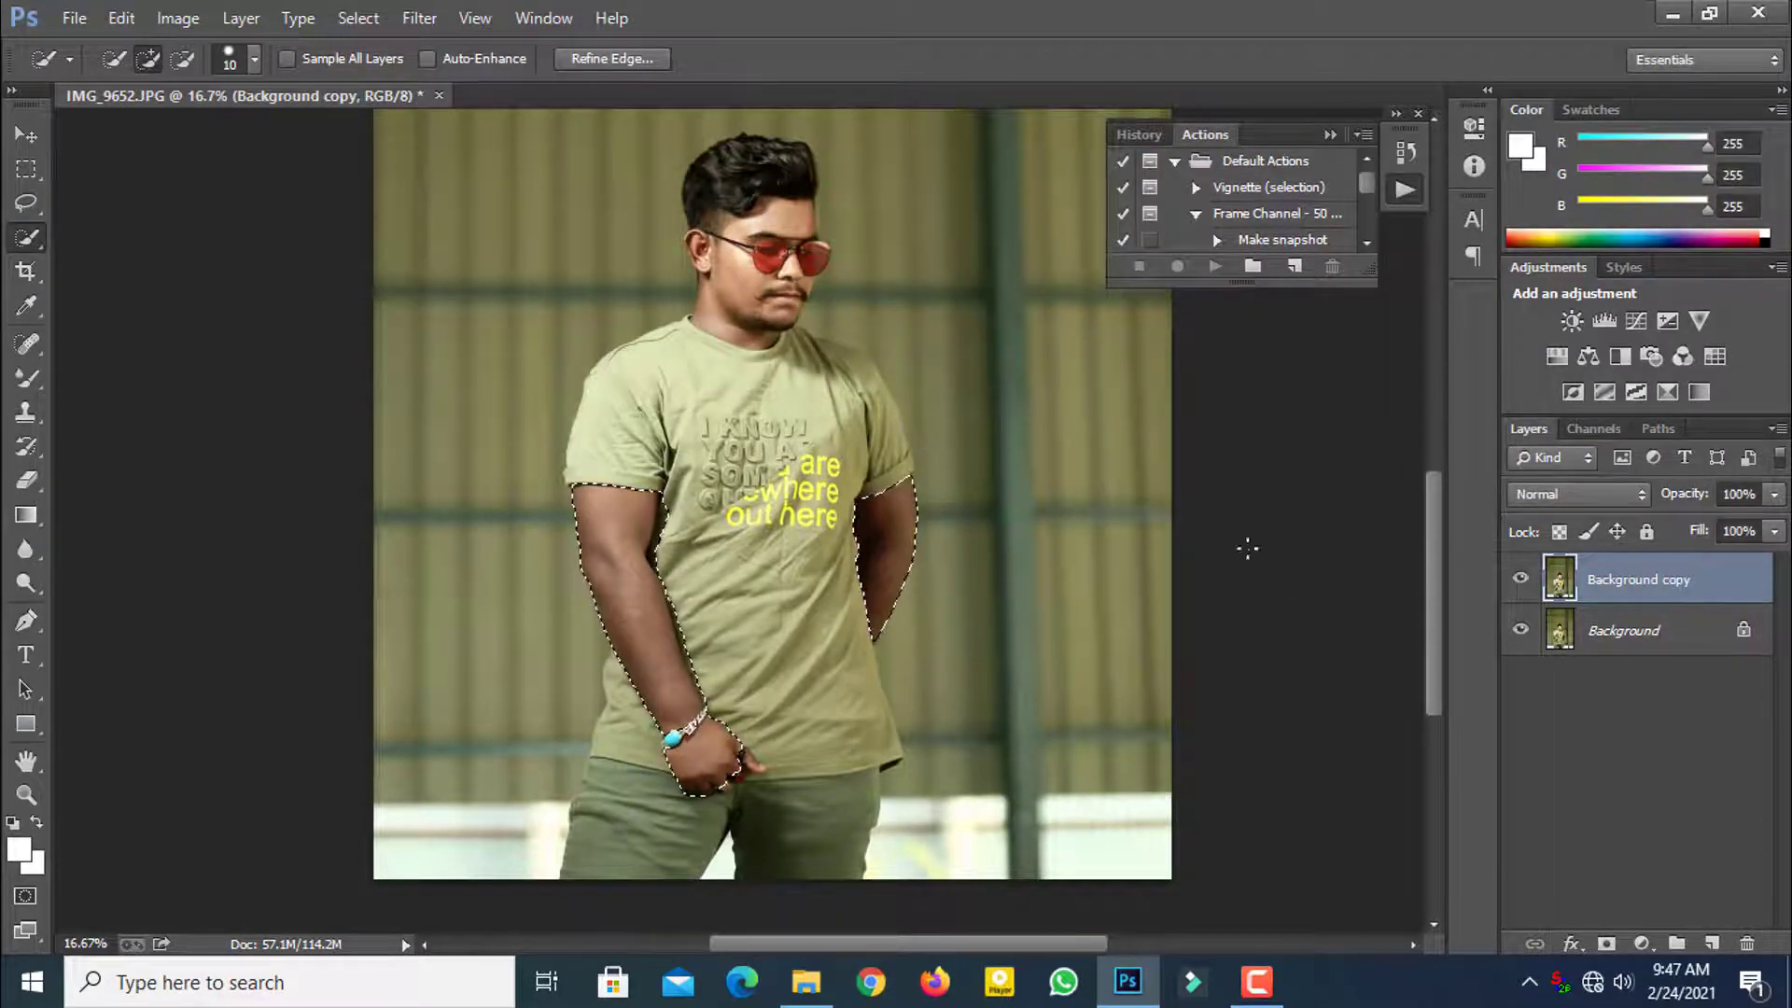
Step: Brighten the selected arms with a Curves adjustment, raising an RGB midtone point to input 117, output 140
click(241, 18)
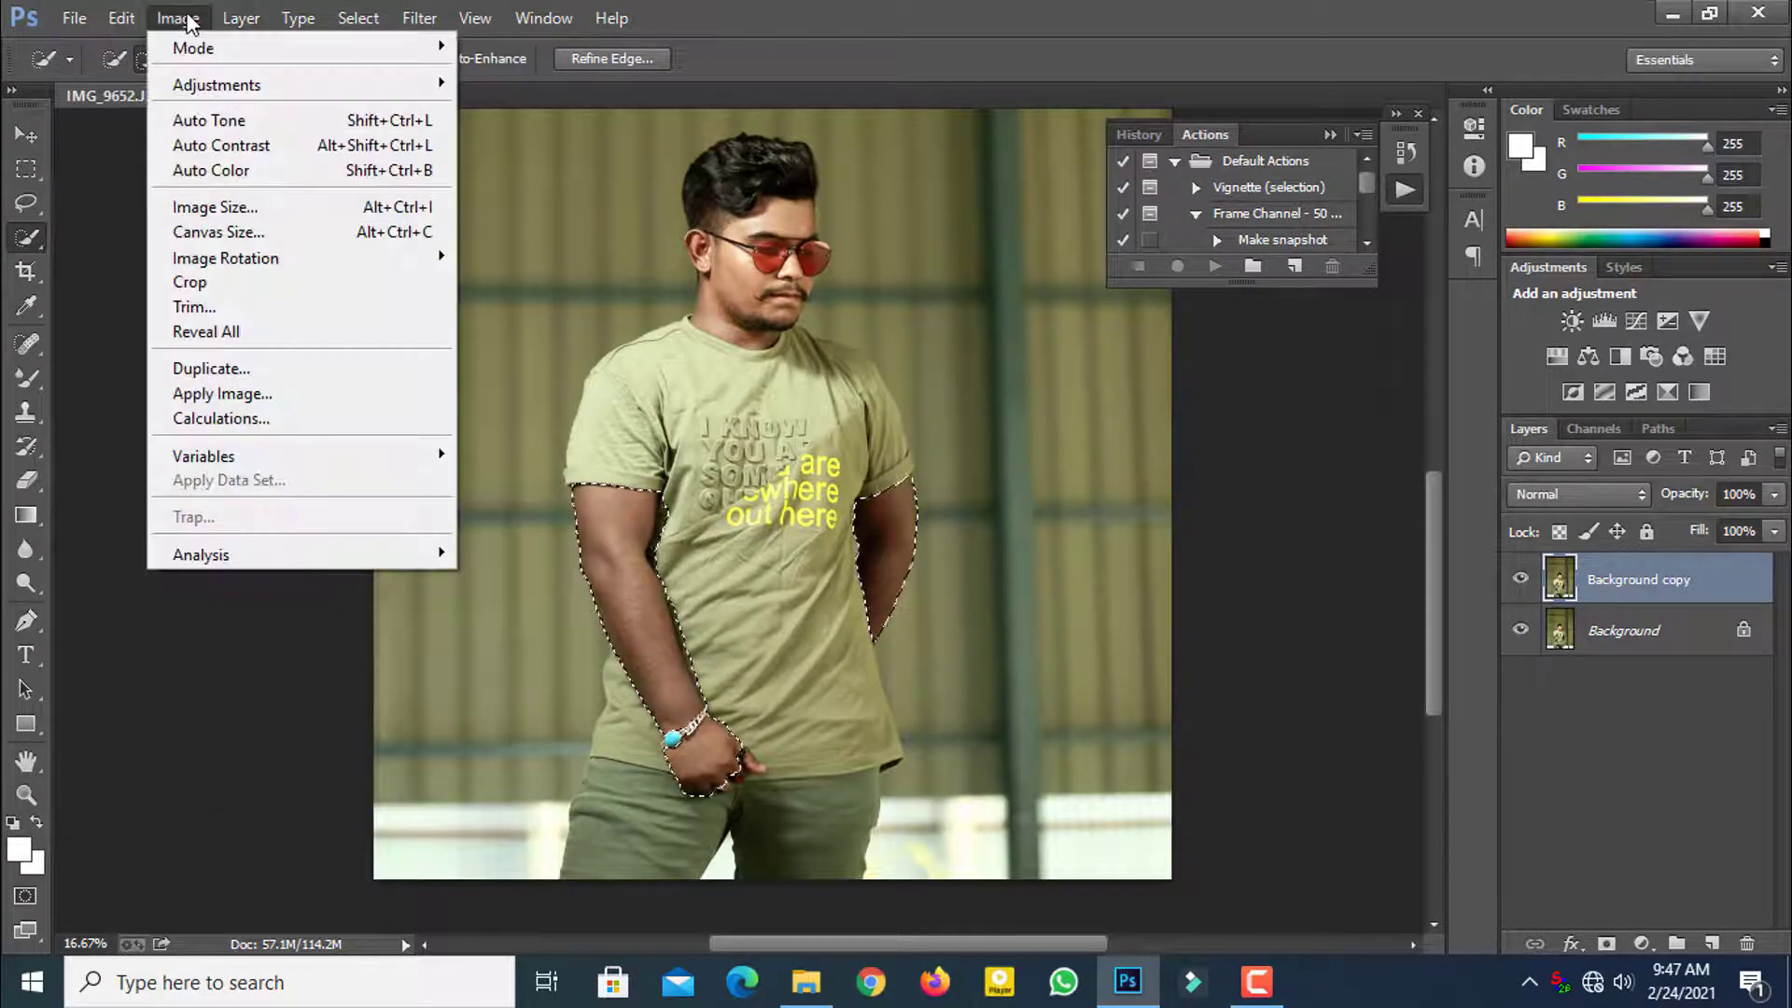
mouse_move(240, 86)
click(609, 140)
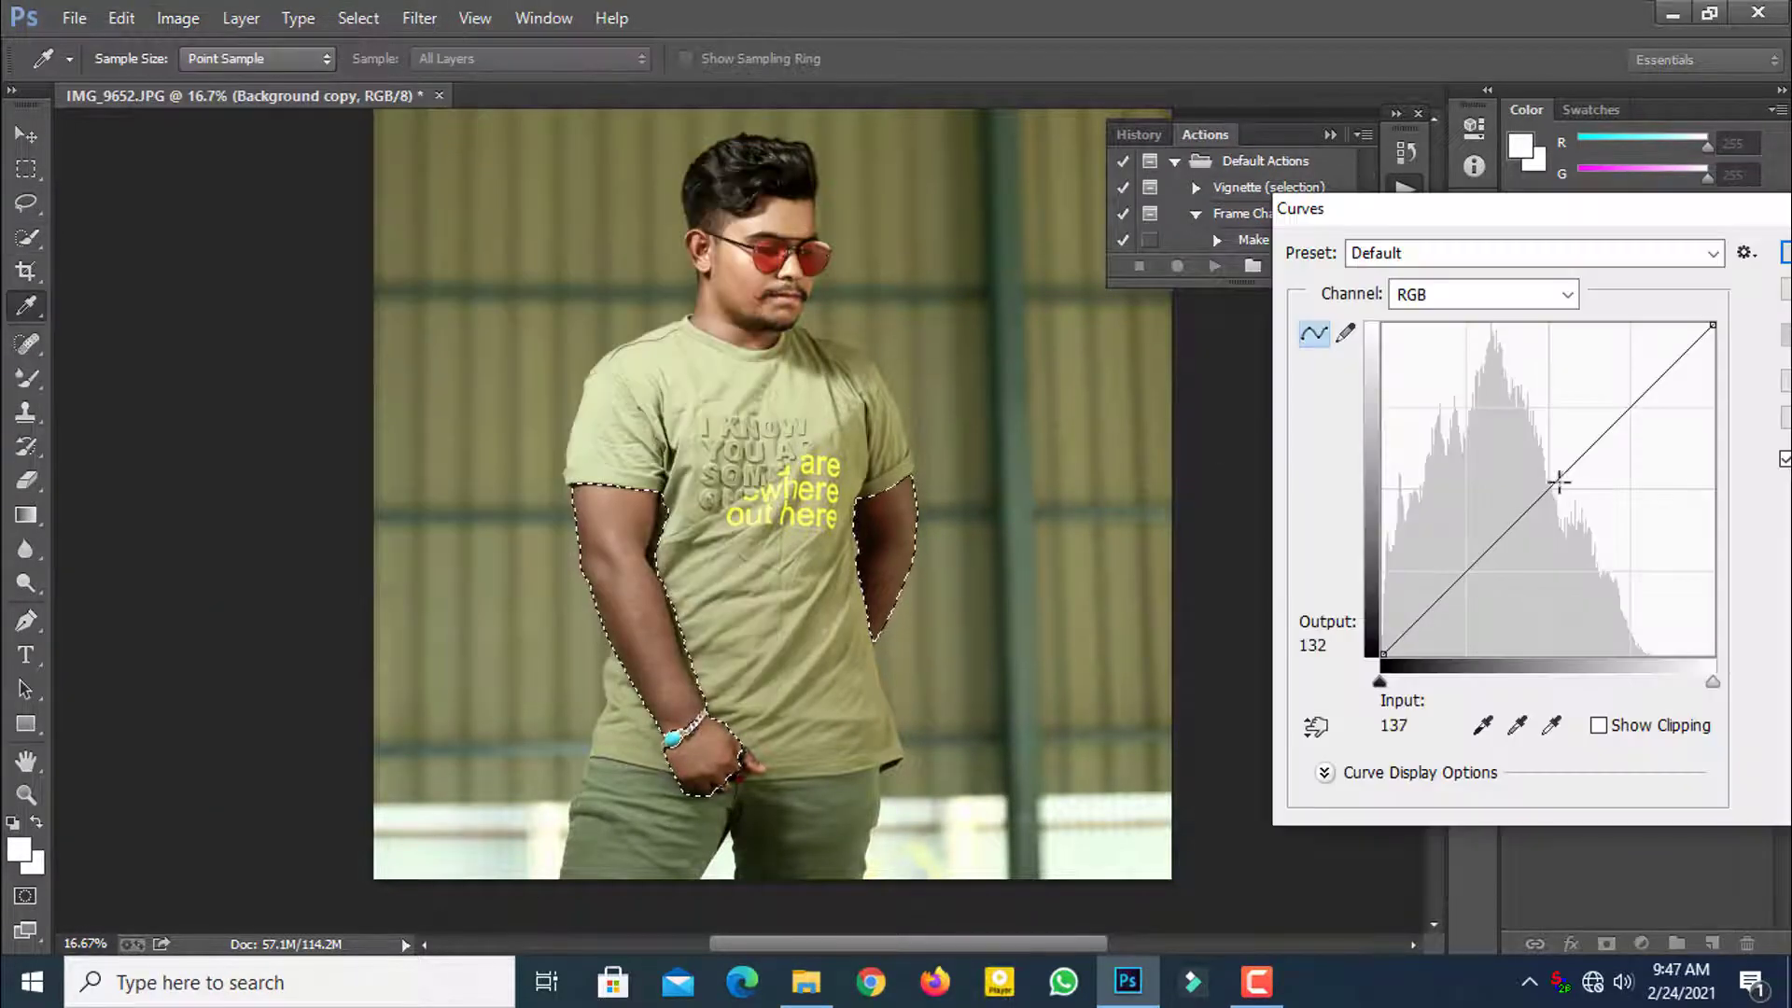
drag(1554, 482, 1534, 475)
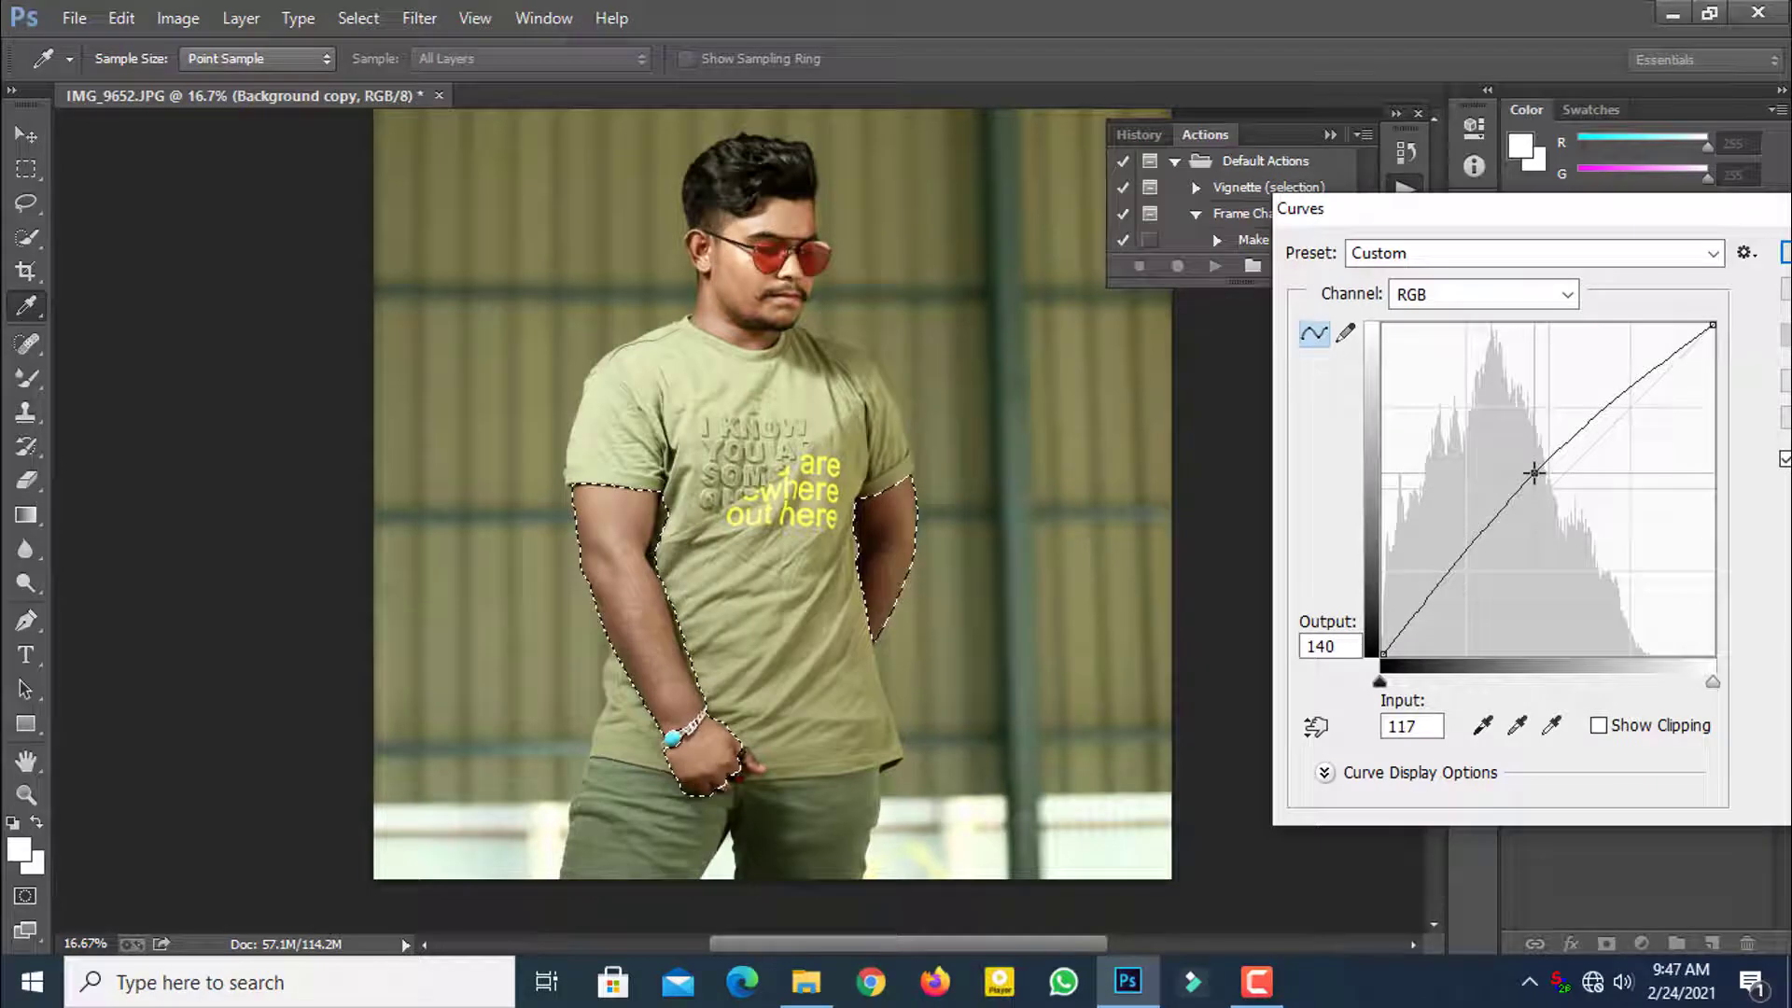
key(Return)
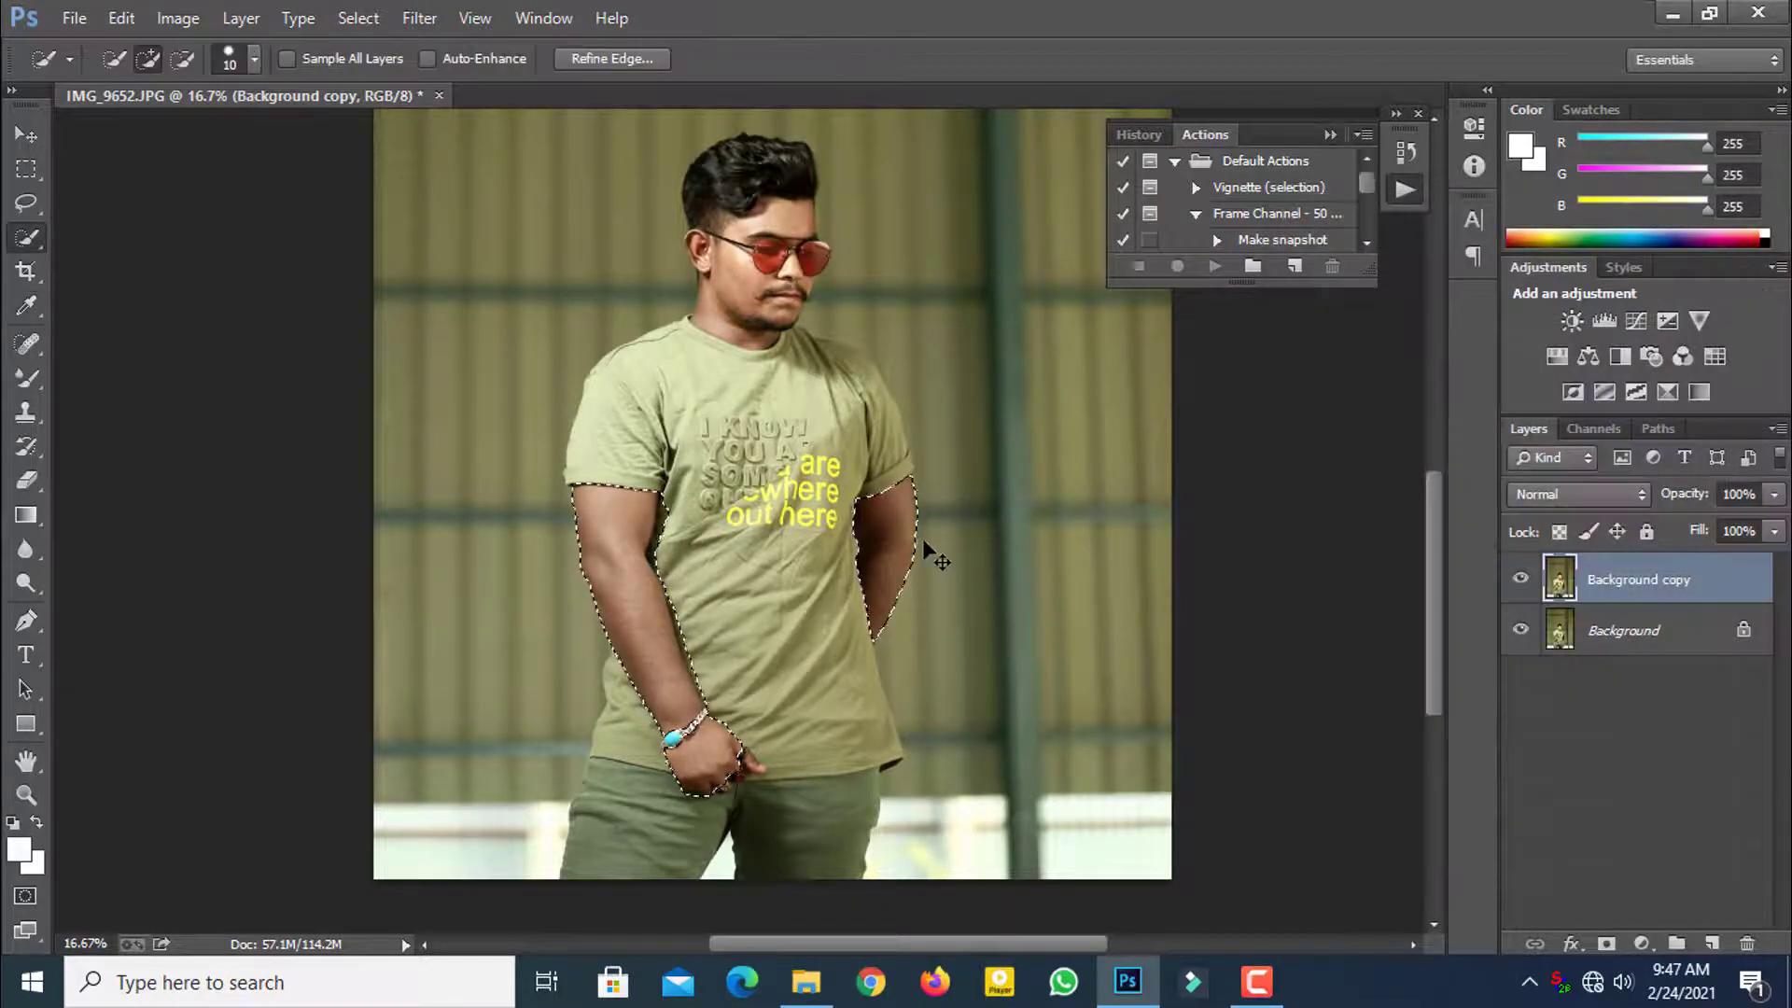
Step: Deselect the arms and show the whole photo
key(ctrl+d)
click(43, 792)
right_click(845, 356)
click(872, 365)
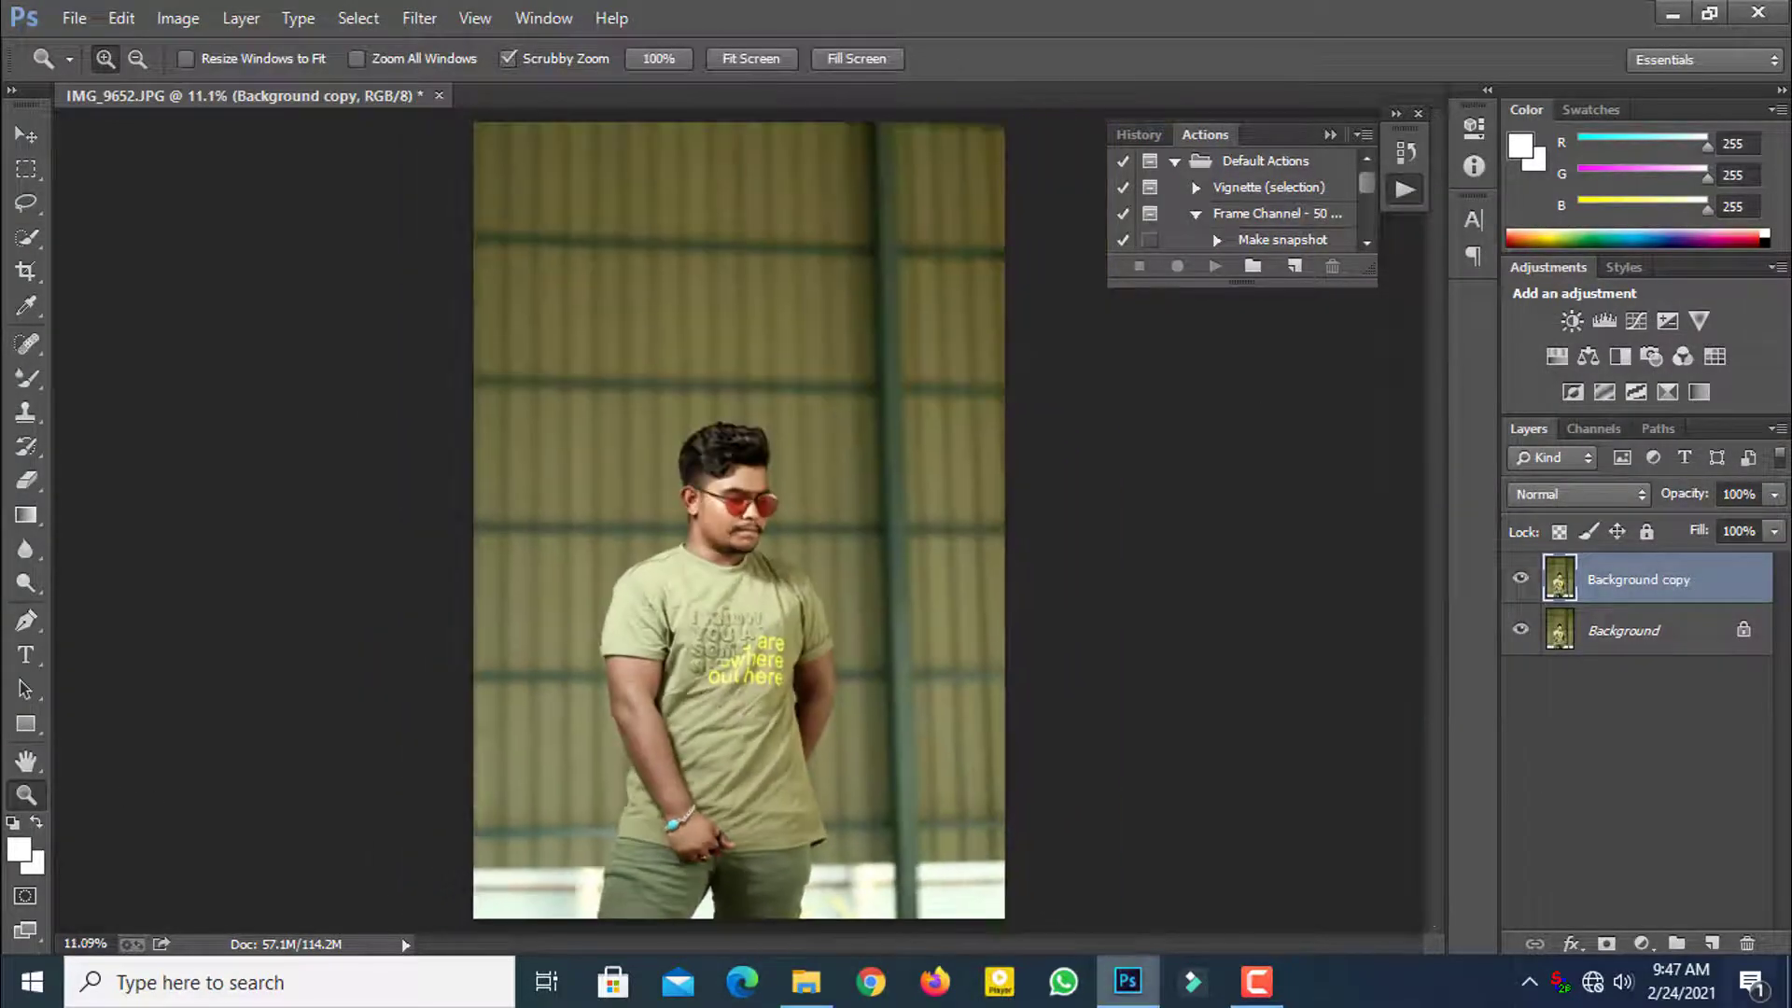
Step: Merge the brightened Background copy down into the Background layer and duplicate the resulting layer
right_click(1656, 589)
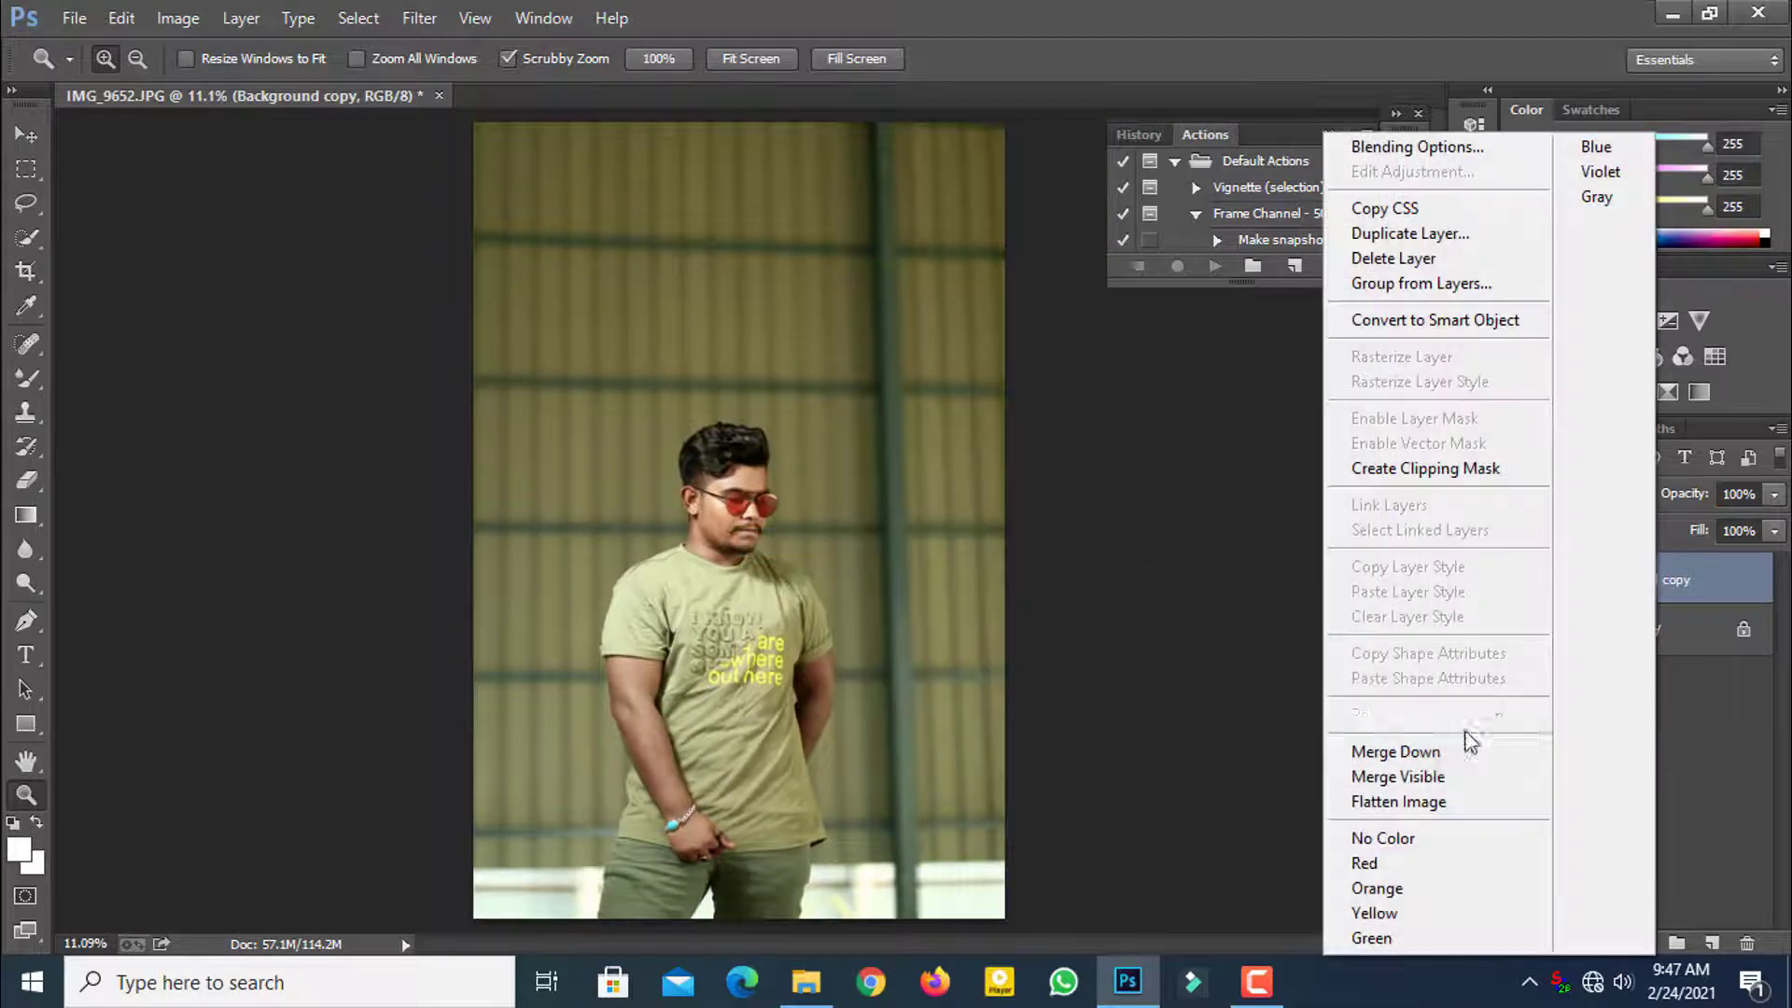
click(1456, 746)
drag(1638, 597, 1712, 943)
Step: Lighten the skin of both arms using the Dodge tool with a soft 279 px brush, Midtones range and 26% exposure
click(604, 736)
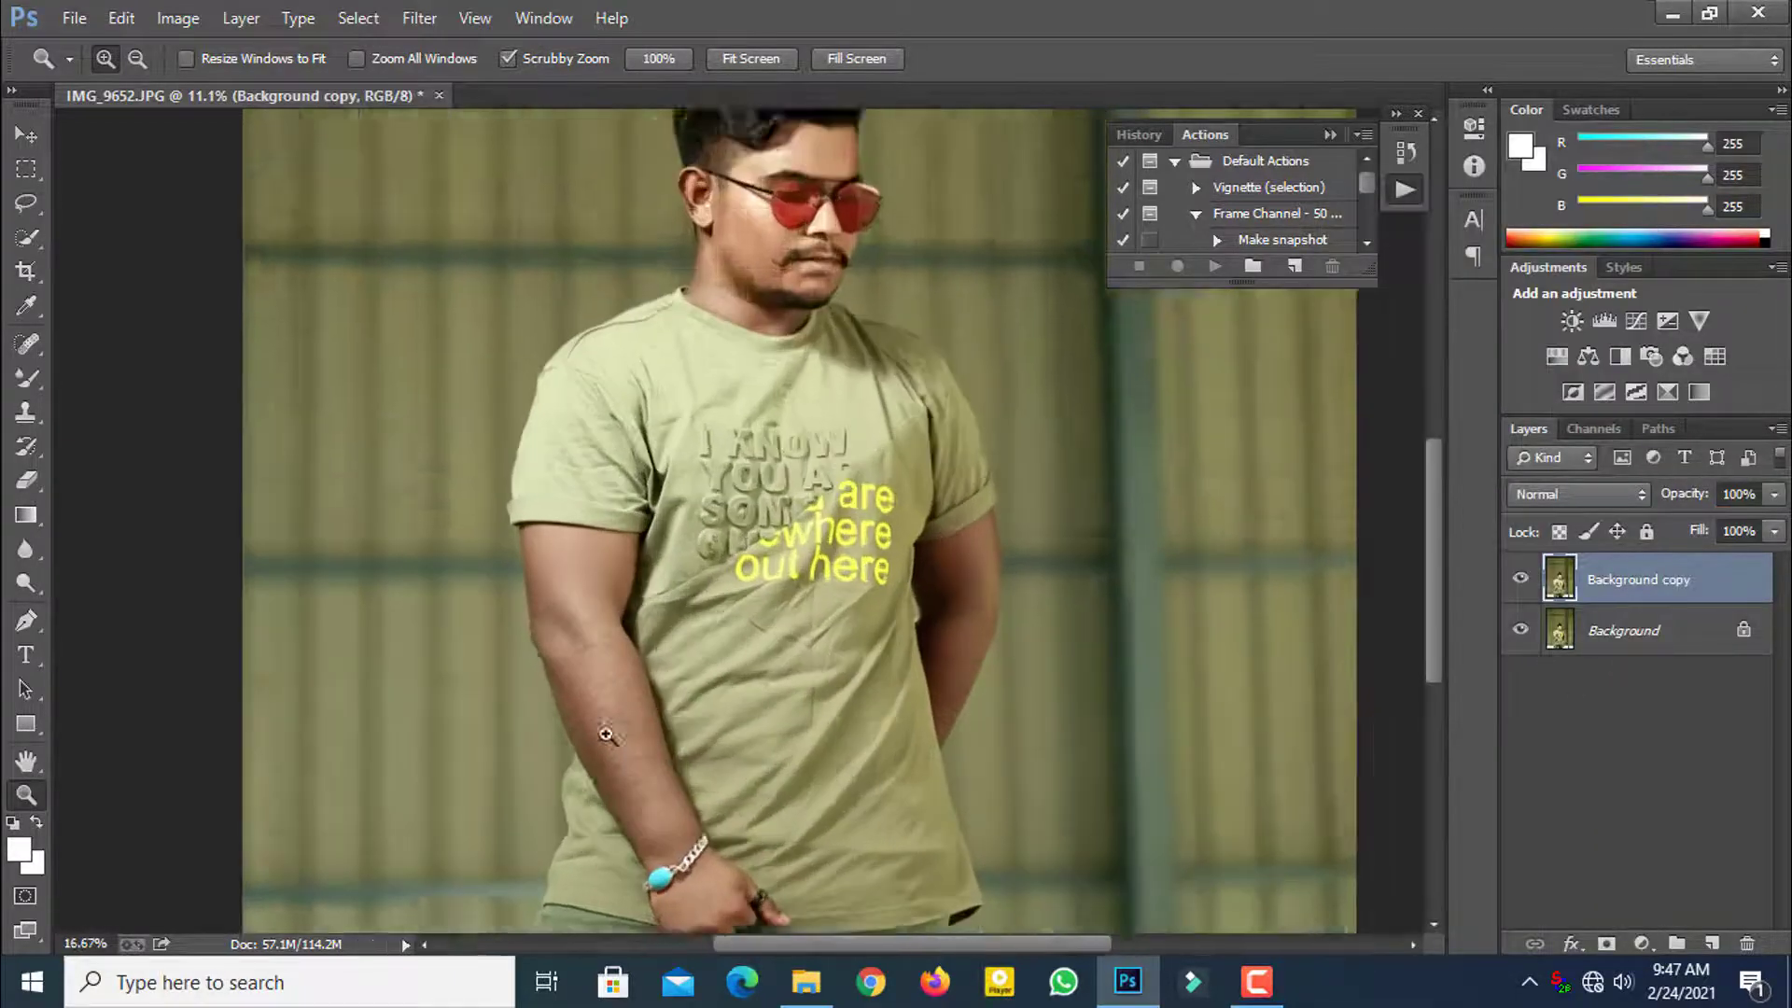
click(26, 583)
right_click(596, 561)
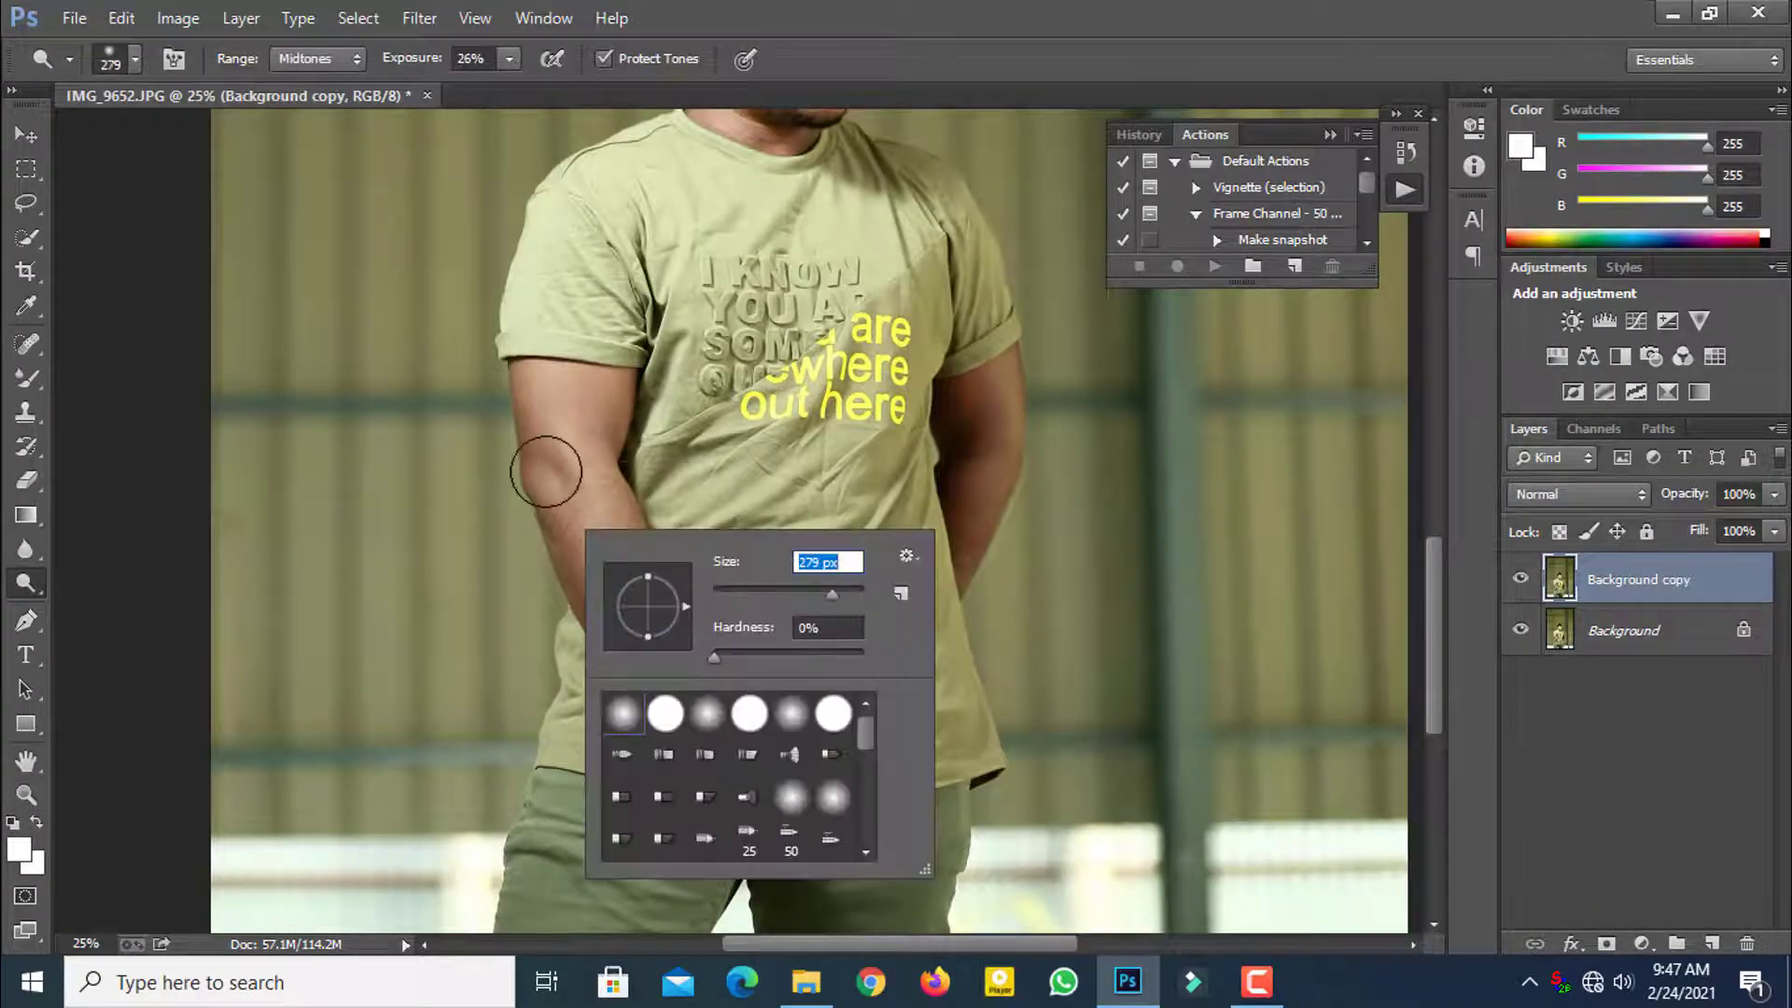
key(Return)
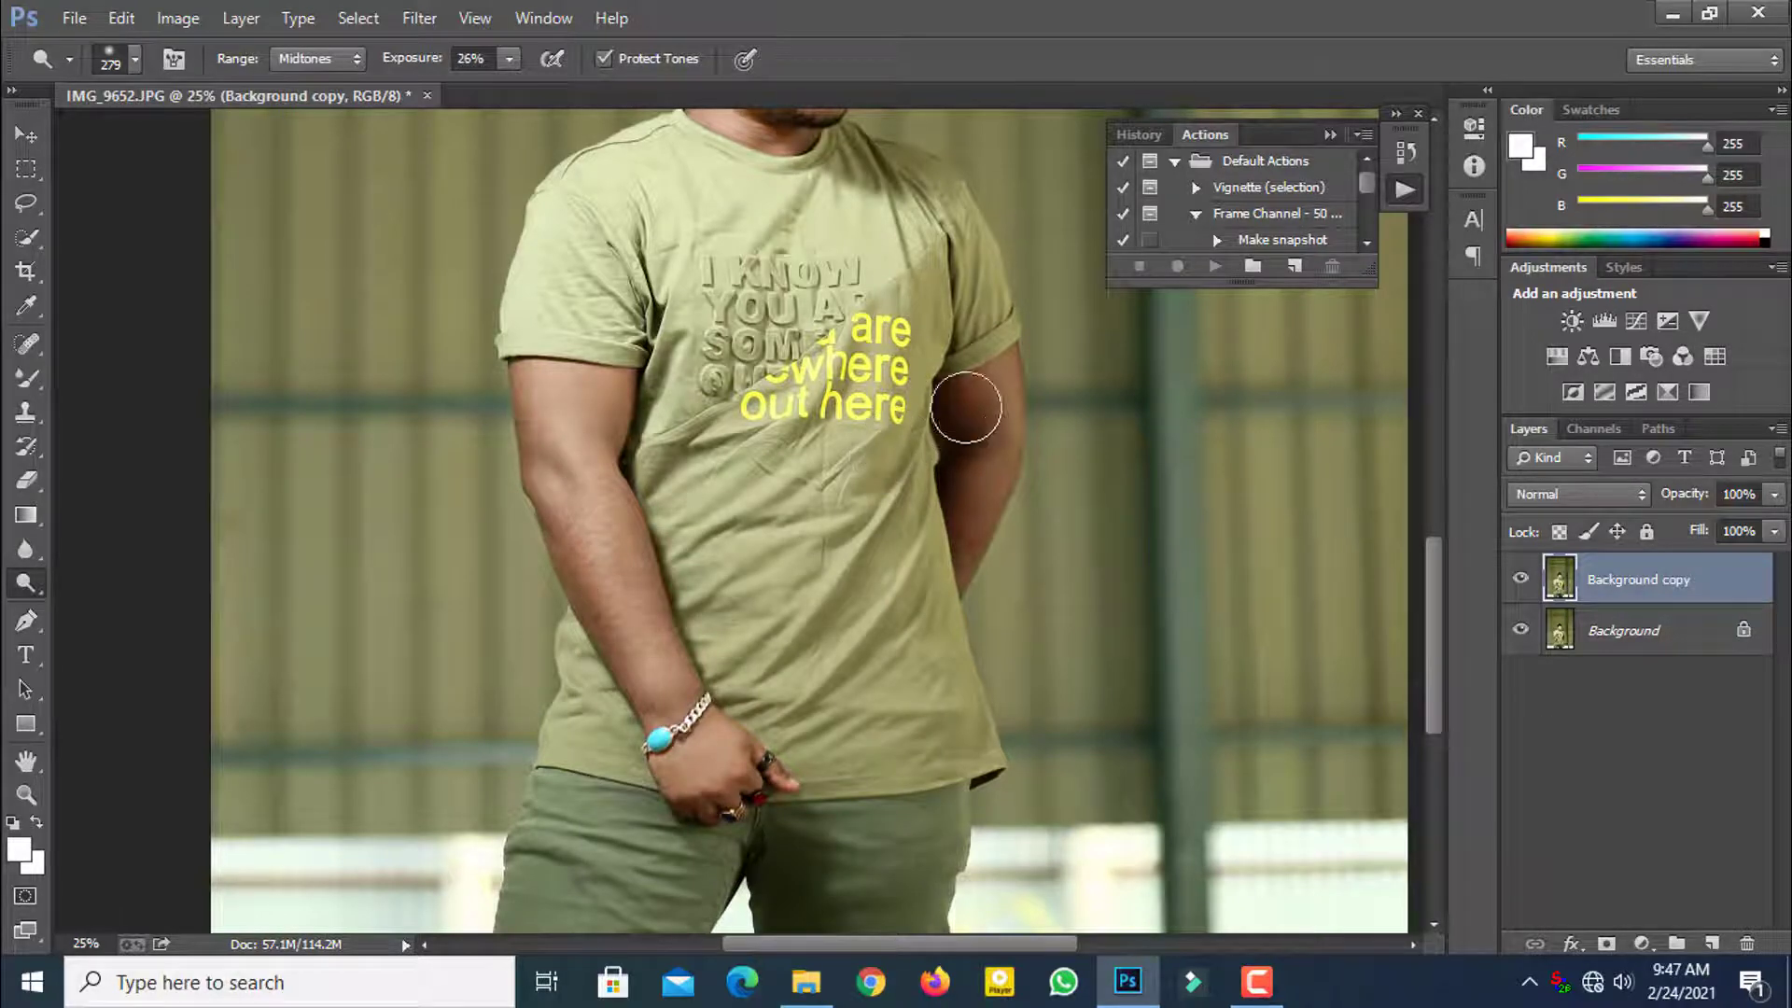
click(26, 794)
key(ctrl+0)
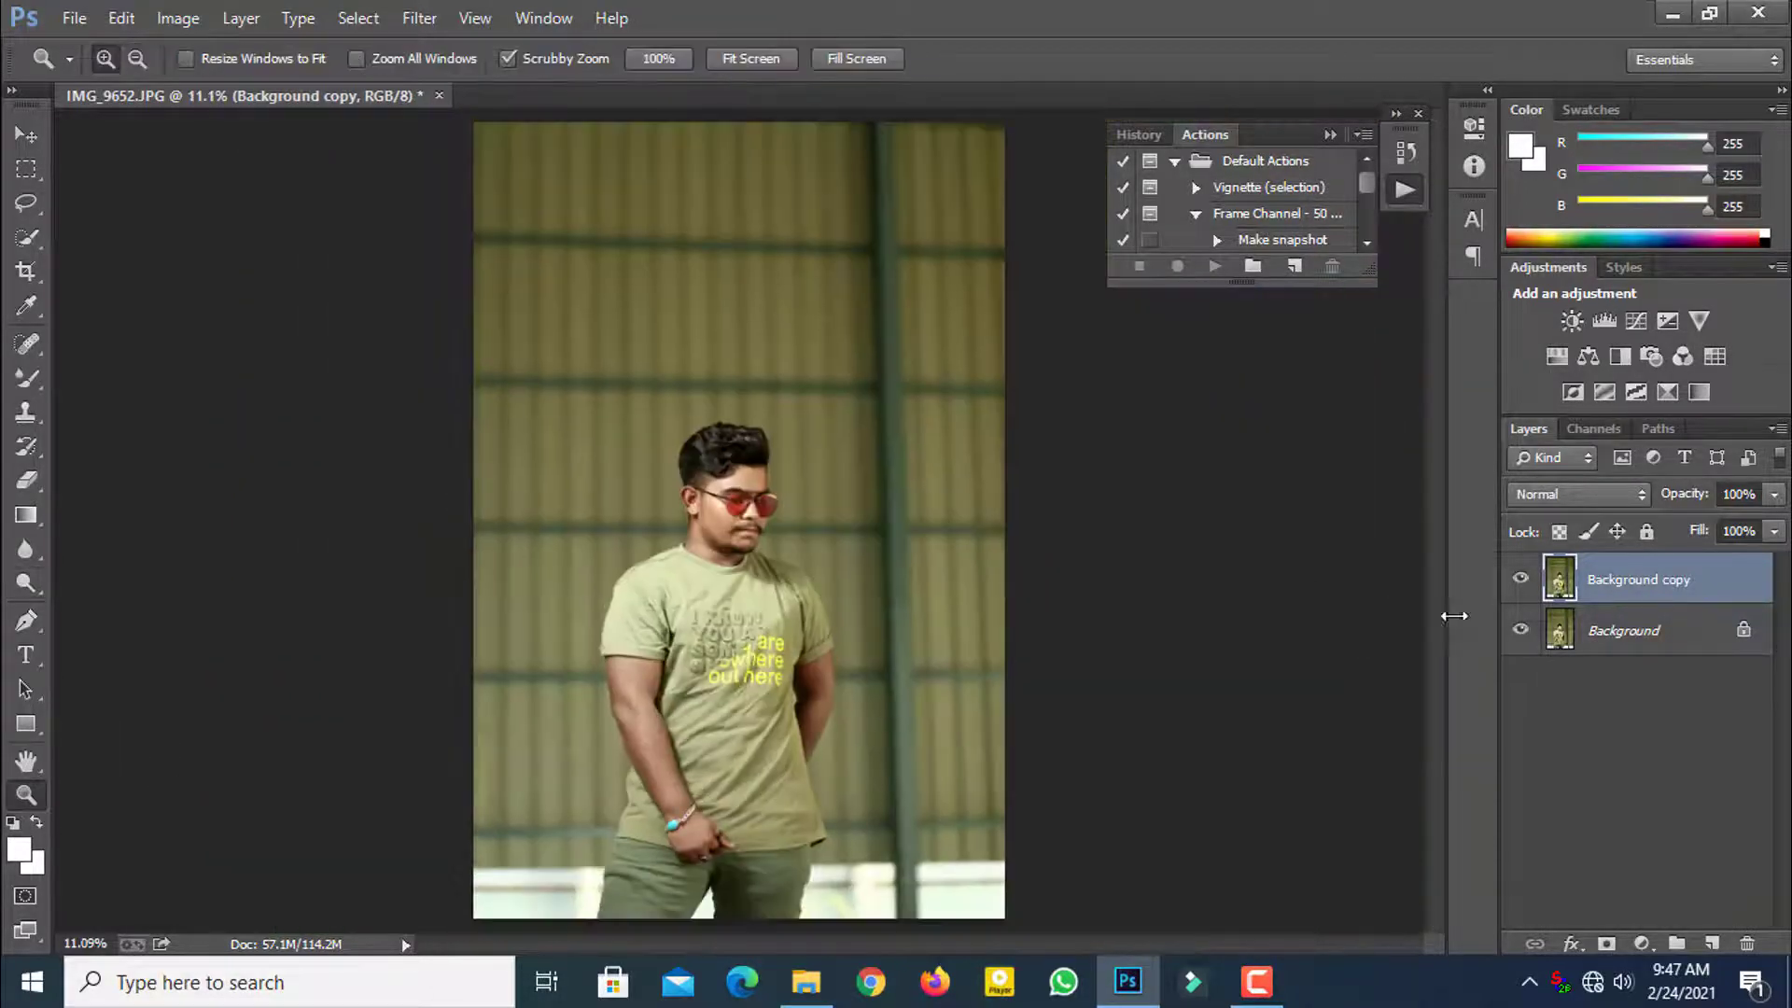
Step: Compare the dodged arms with the layer below, merge the copy down and duplicate the Background layer again
click(1519, 579)
right_click(1656, 586)
click(1400, 753)
drag(1668, 602, 1711, 943)
Step: Smooth the middle of the man's forehead using the Mixer Brush with a soft 66 px tip
drag(694, 485, 771, 496)
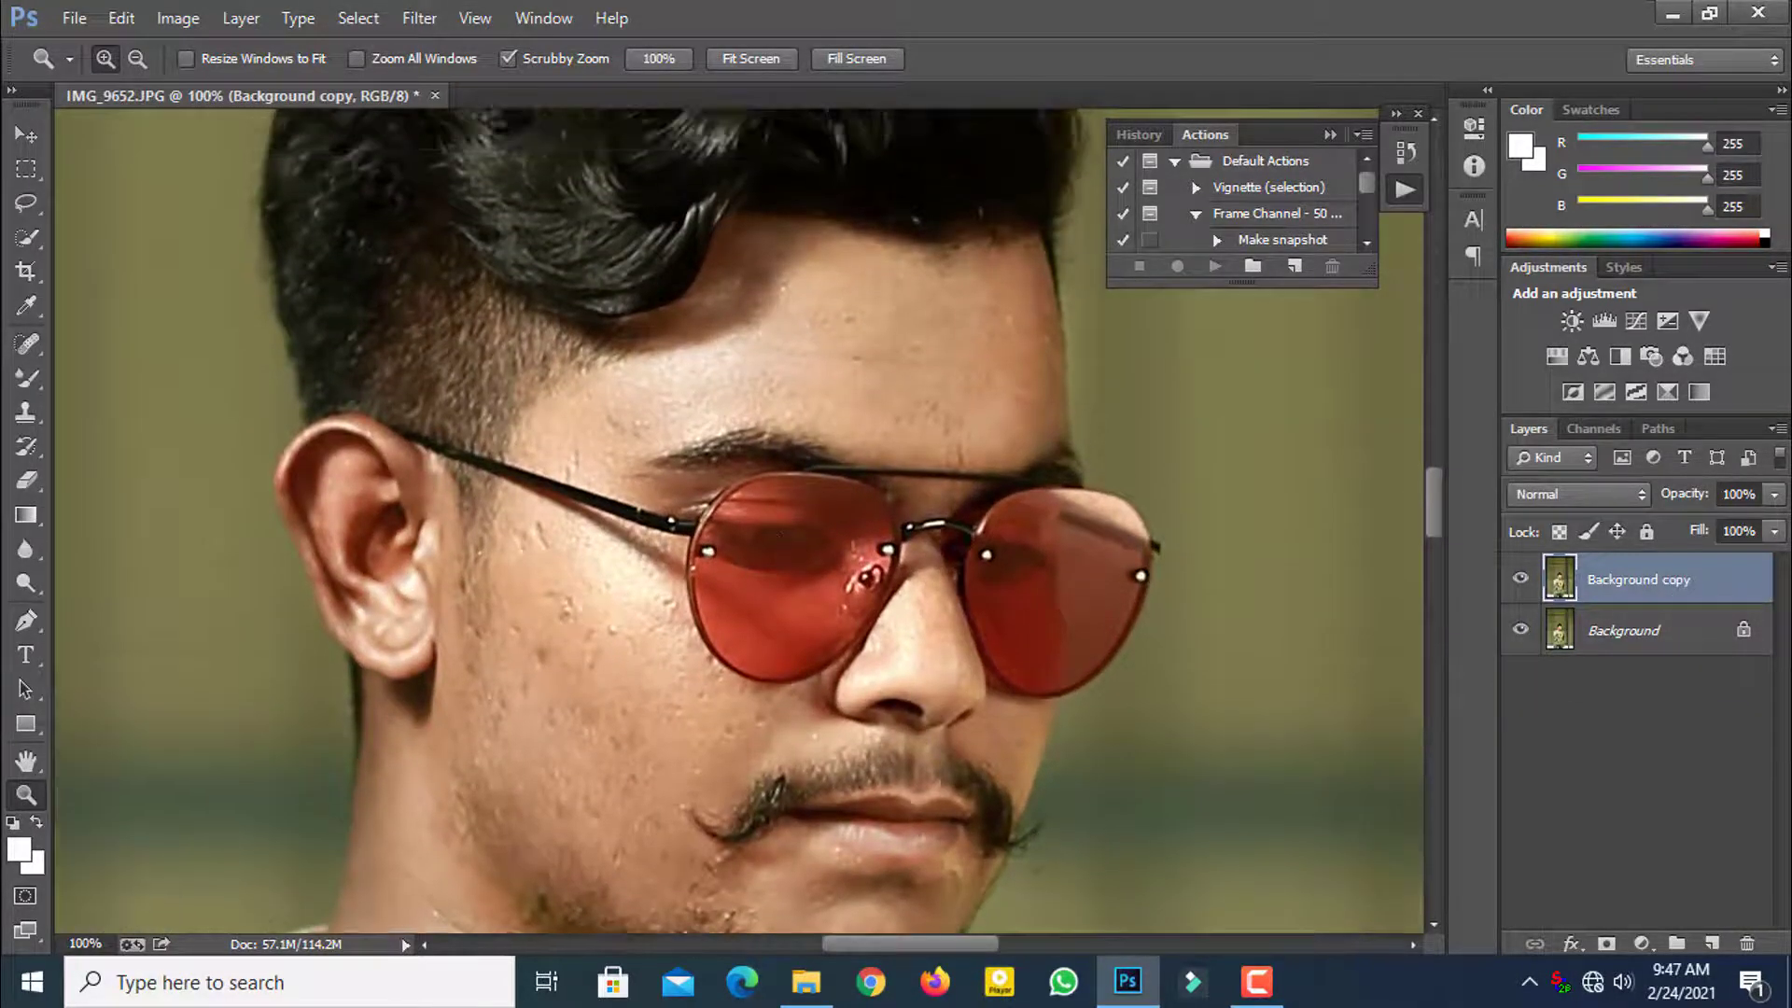
click(26, 378)
scroll(485, 392, up, 1)
right_click(801, 407)
drag(937, 476, 979, 478)
click(761, 420)
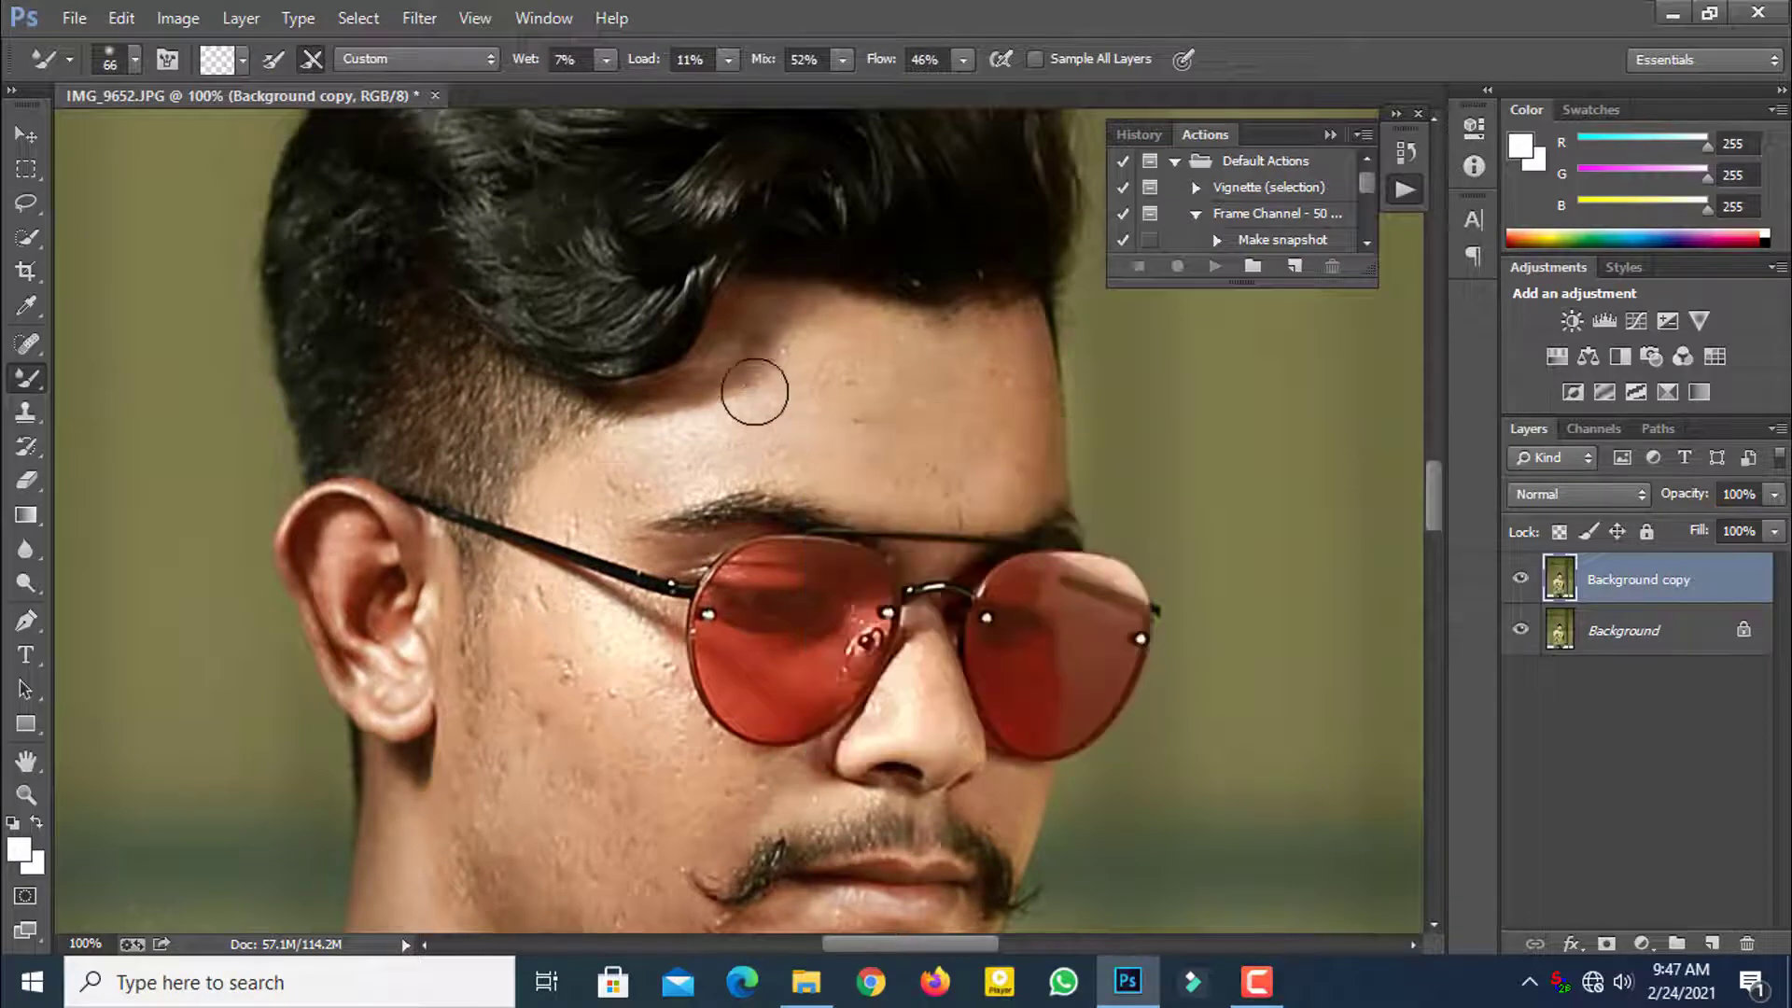
mouse_move(754, 392)
mouse_down()
mouse_move(824, 368)
mouse_move(823, 457)
mouse_move(785, 430)
mouse_move(890, 433)
mouse_move(930, 455)
mouse_move(924, 492)
mouse_move(858, 389)
mouse_move(914, 411)
mouse_move(974, 382)
mouse_move(976, 424)
mouse_up()
Step: Reduce the Mixer Brush to 45 px and smooth the forehead along the hairline, temple and eyebrows
right_click(982, 455)
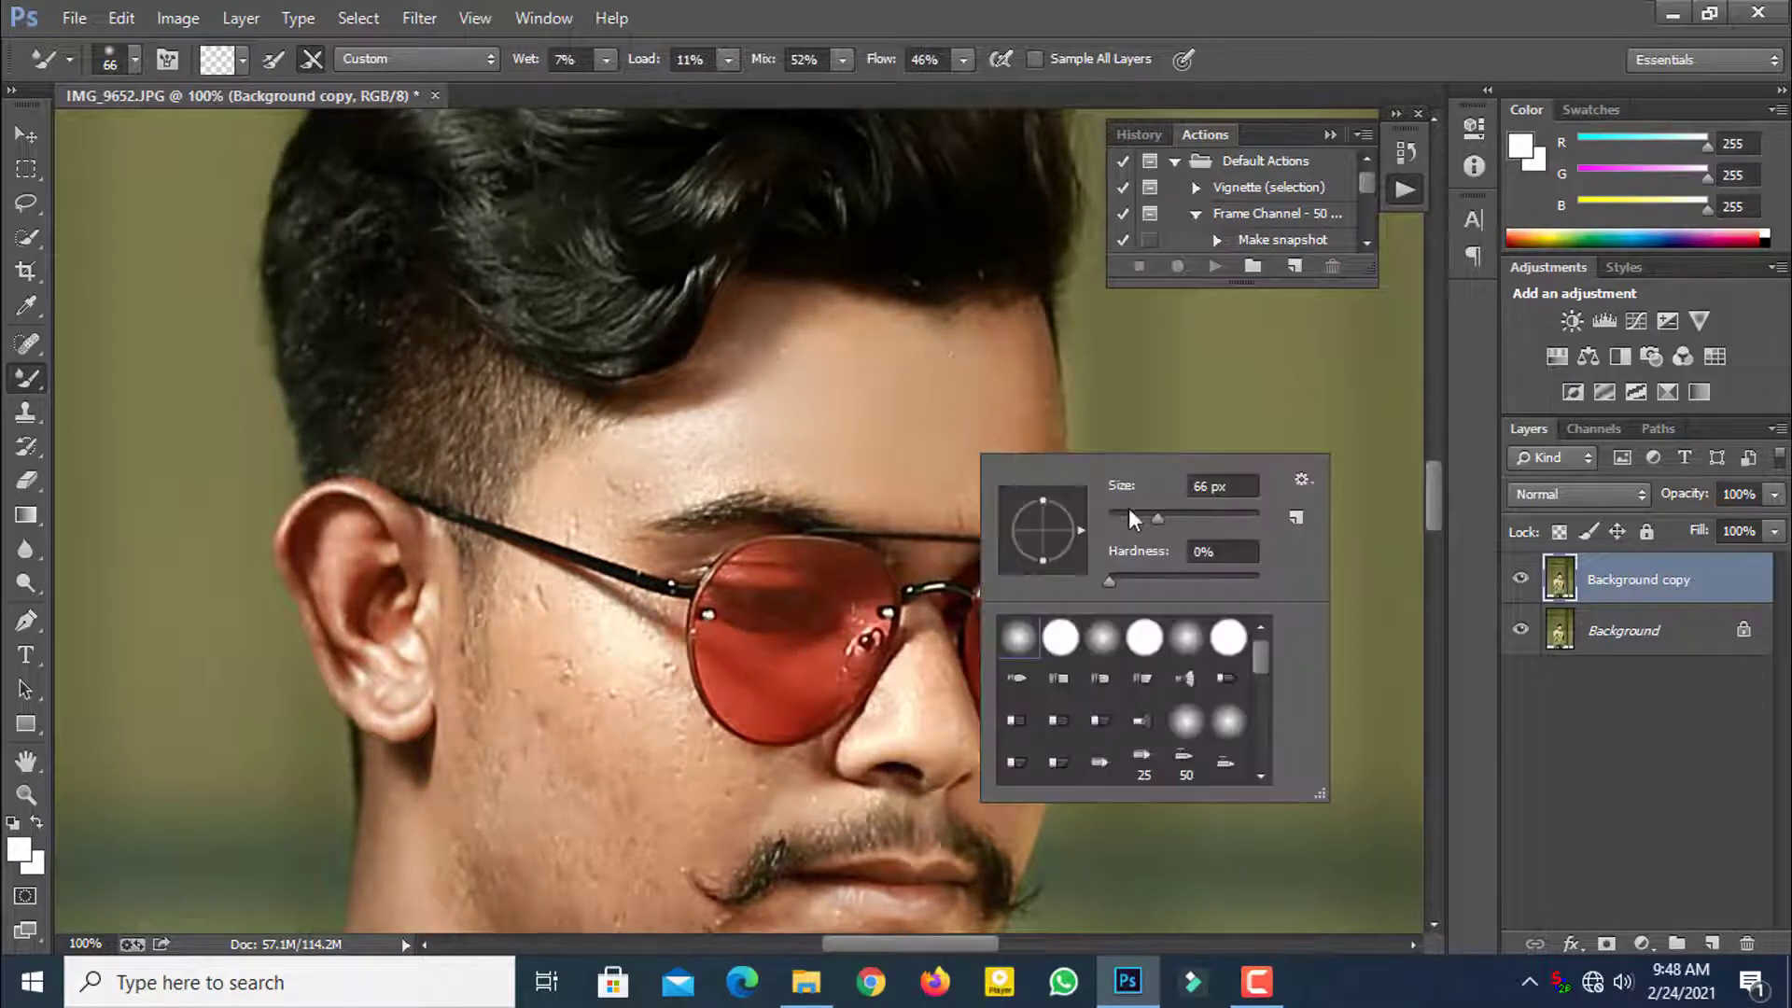
click(1142, 515)
click(669, 447)
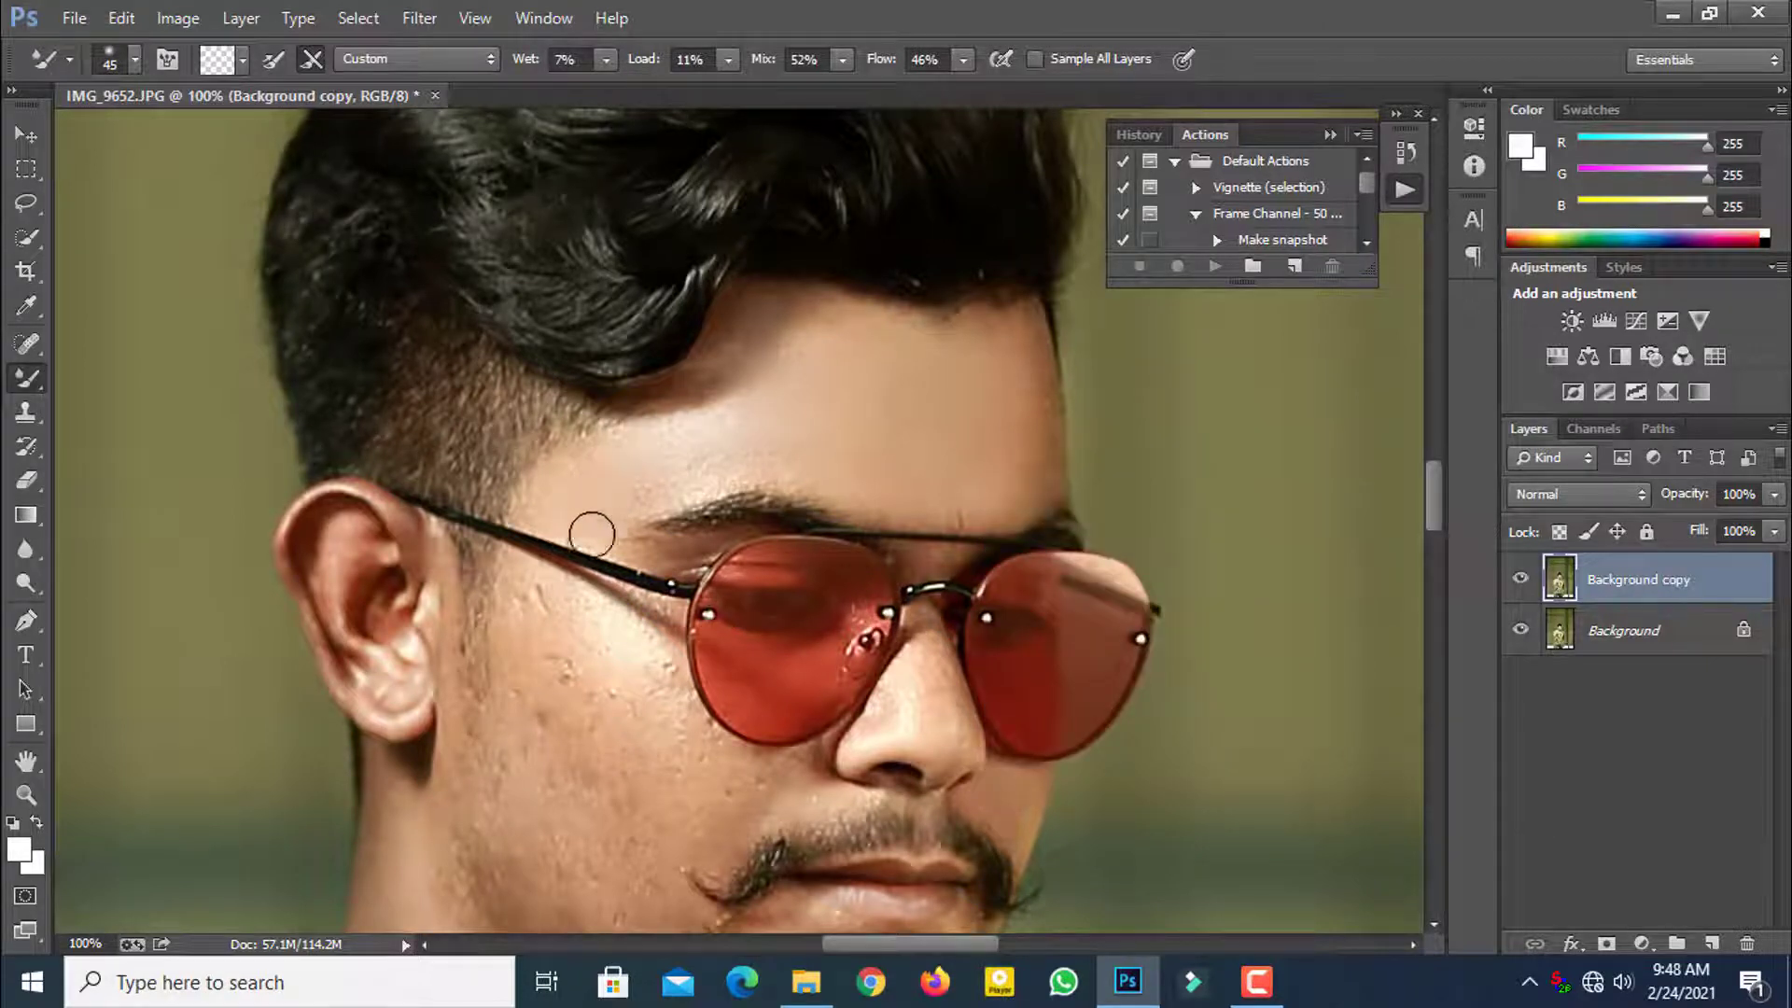
mouse_move(766, 446)
mouse_down()
mouse_move(743, 405)
mouse_move(779, 349)
mouse_move(826, 390)
mouse_up()
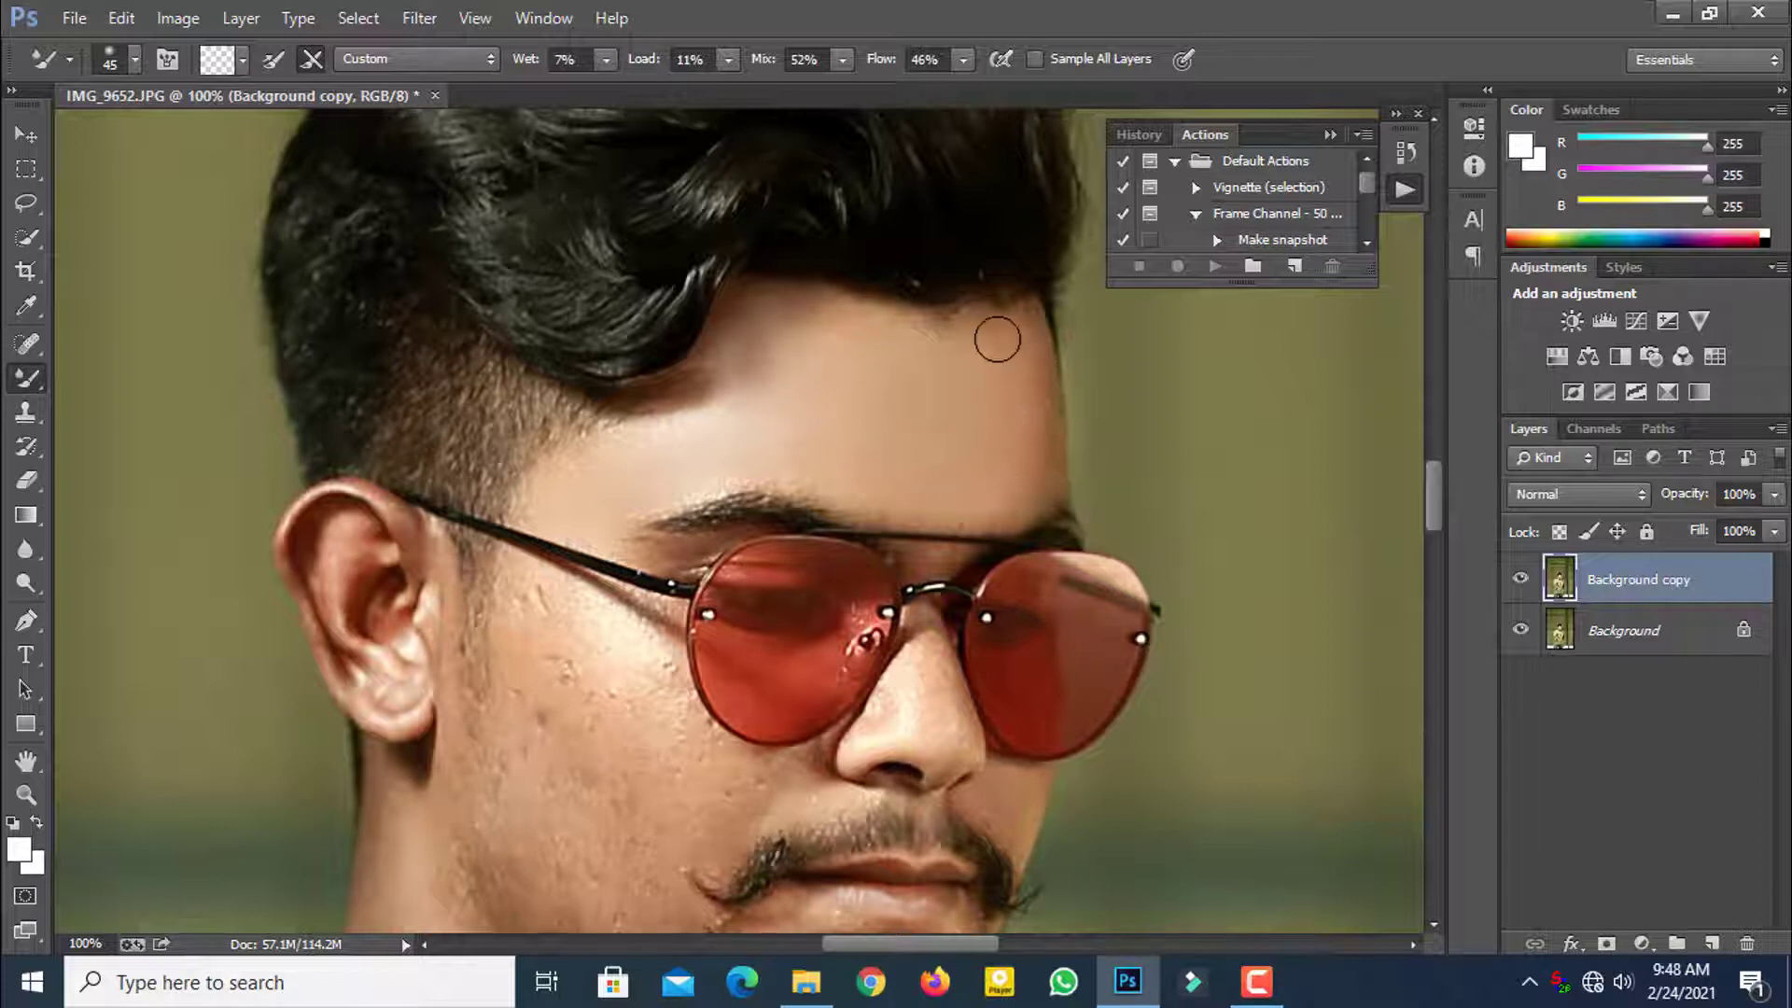
Step: Smooth the skin on the nose with the Mixer Brush at 31 px
scroll(1002, 396, down, 1)
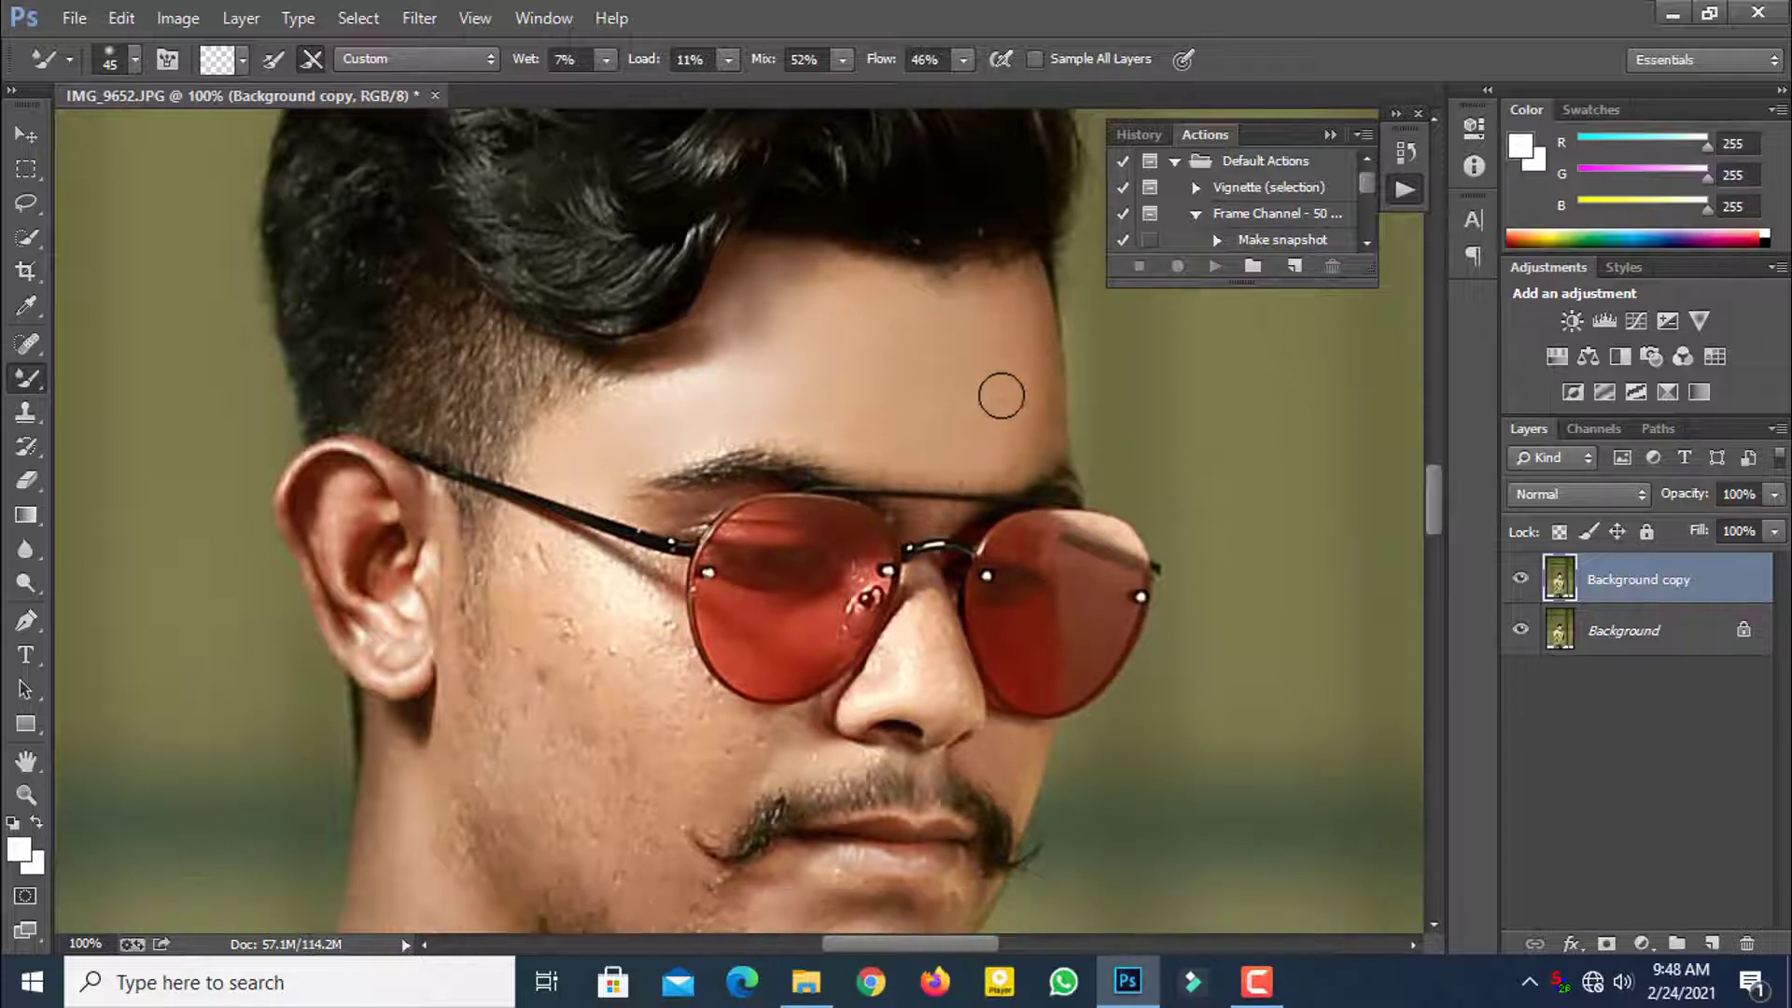
scroll(910, 507, down, 2)
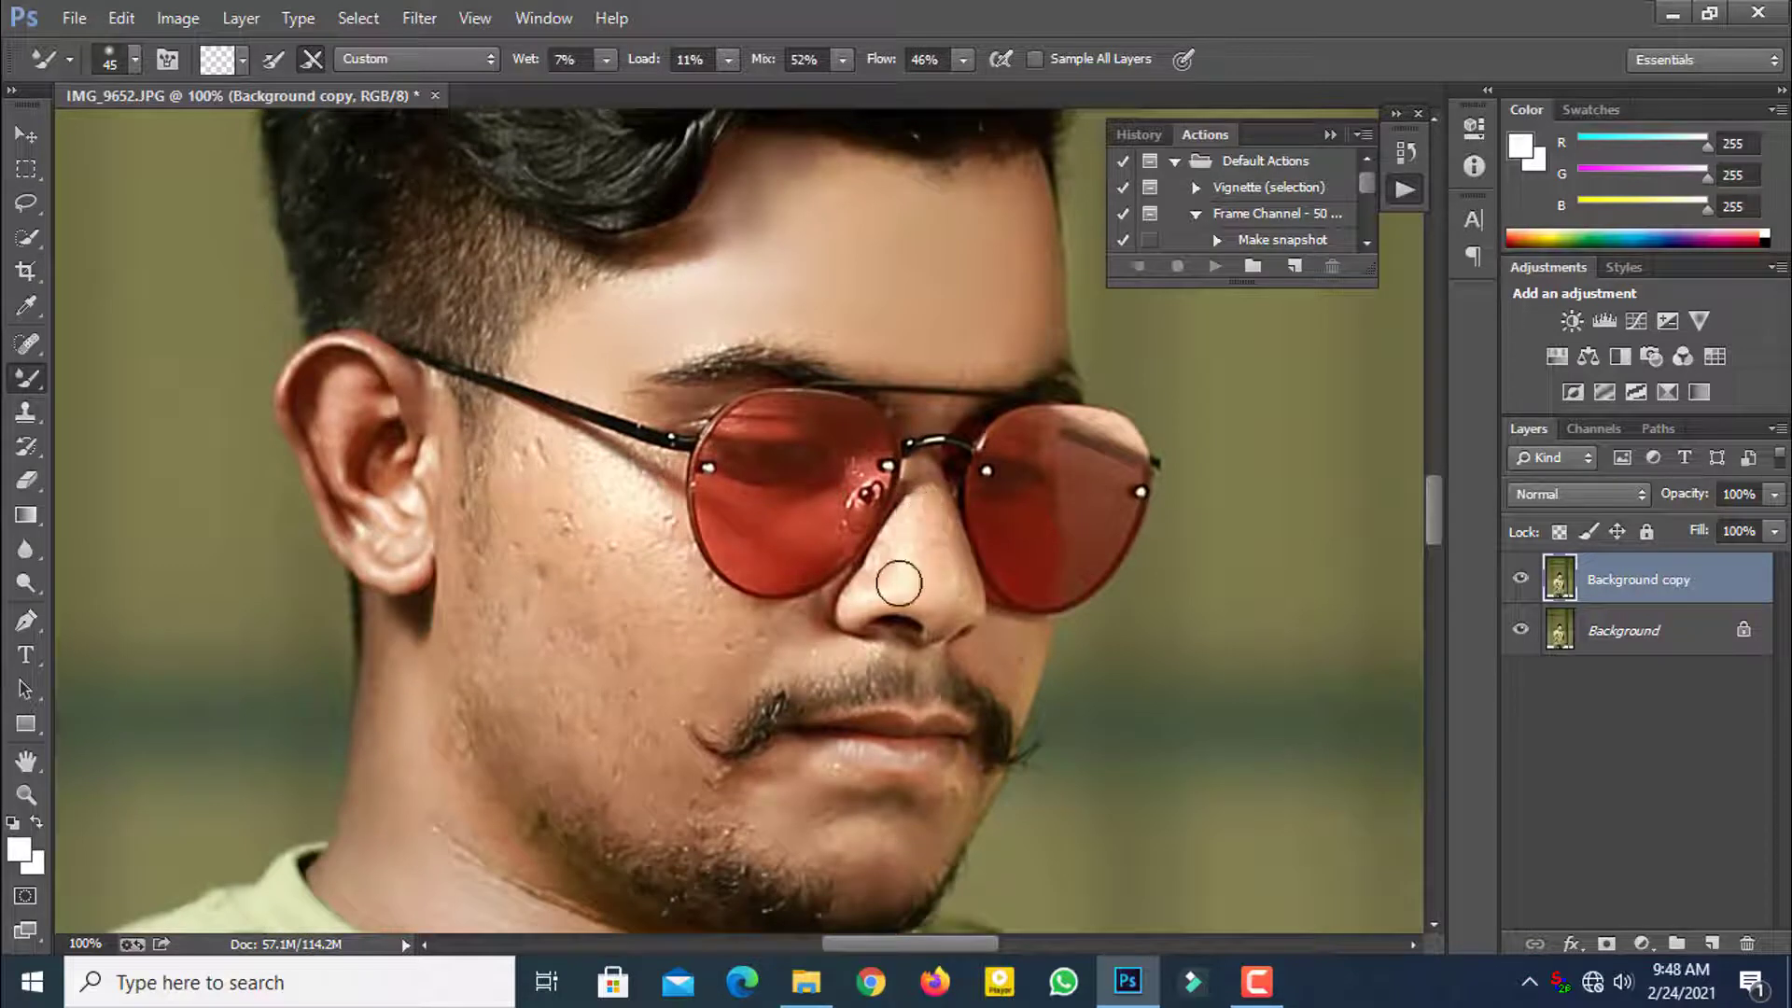
right_click(935, 516)
click(1089, 578)
click(890, 552)
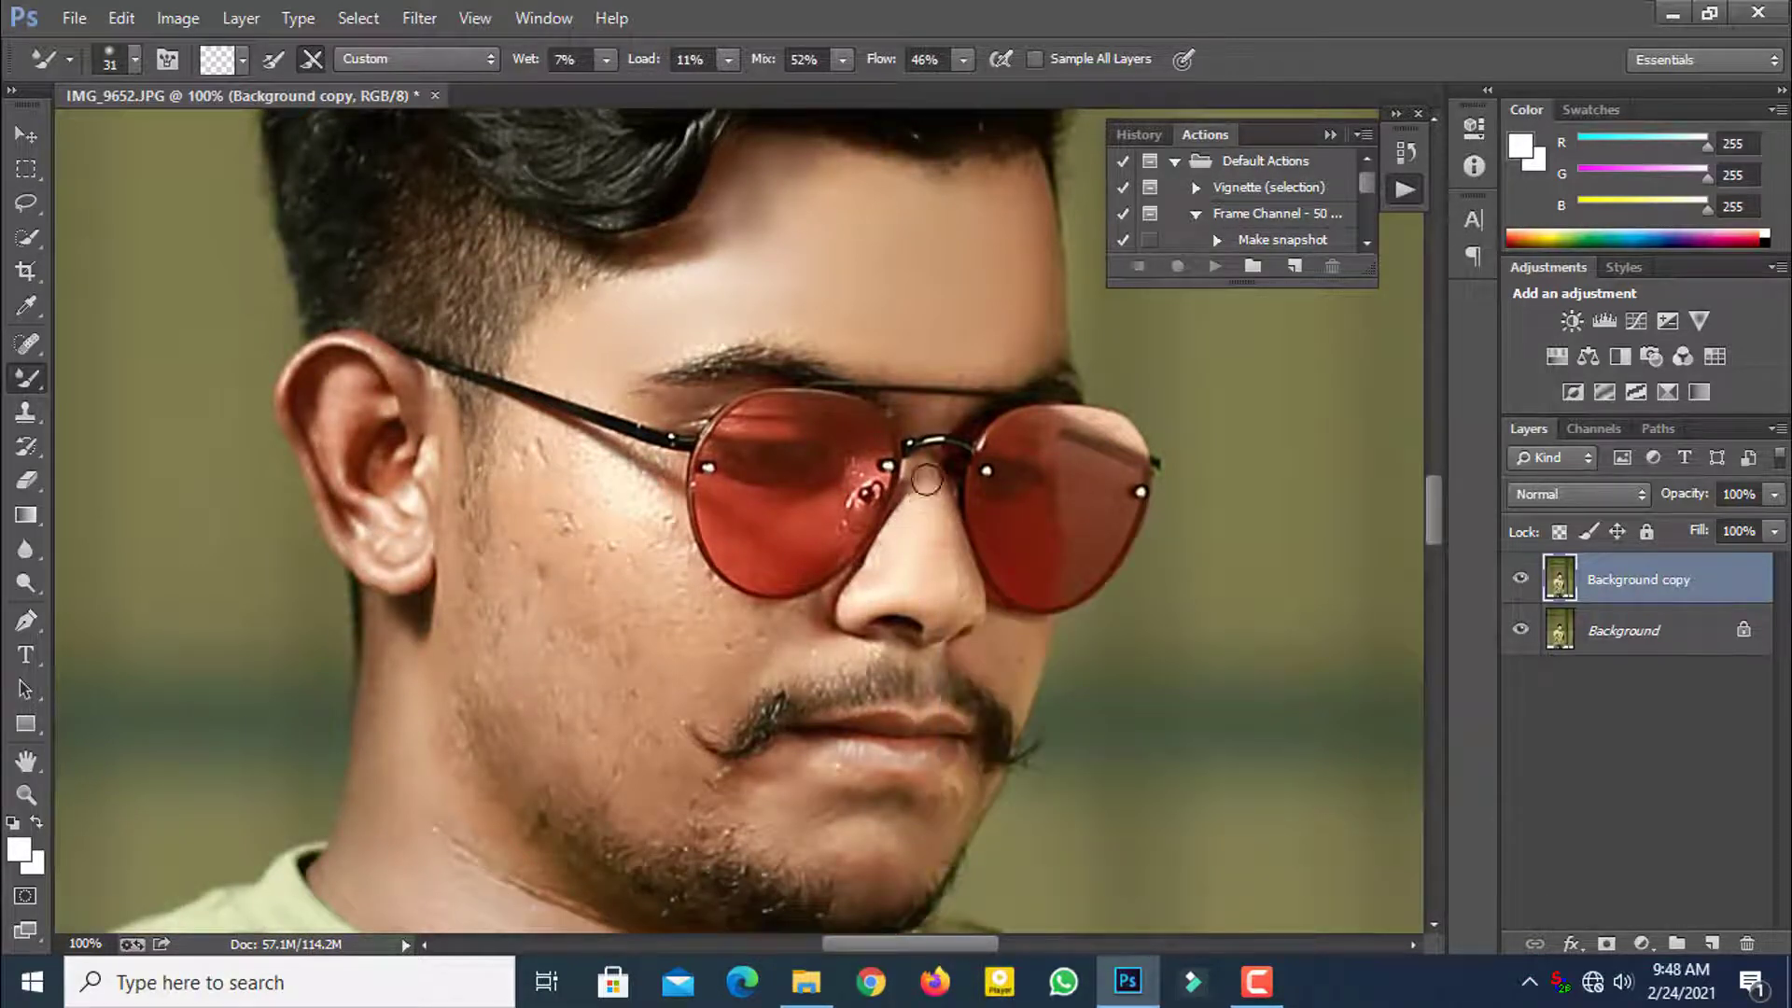
Step: Smooth the cheeks and the chin below the lips with the Mixer Brush at 36 px
scroll(1028, 632, down, 1)
right_click(711, 559)
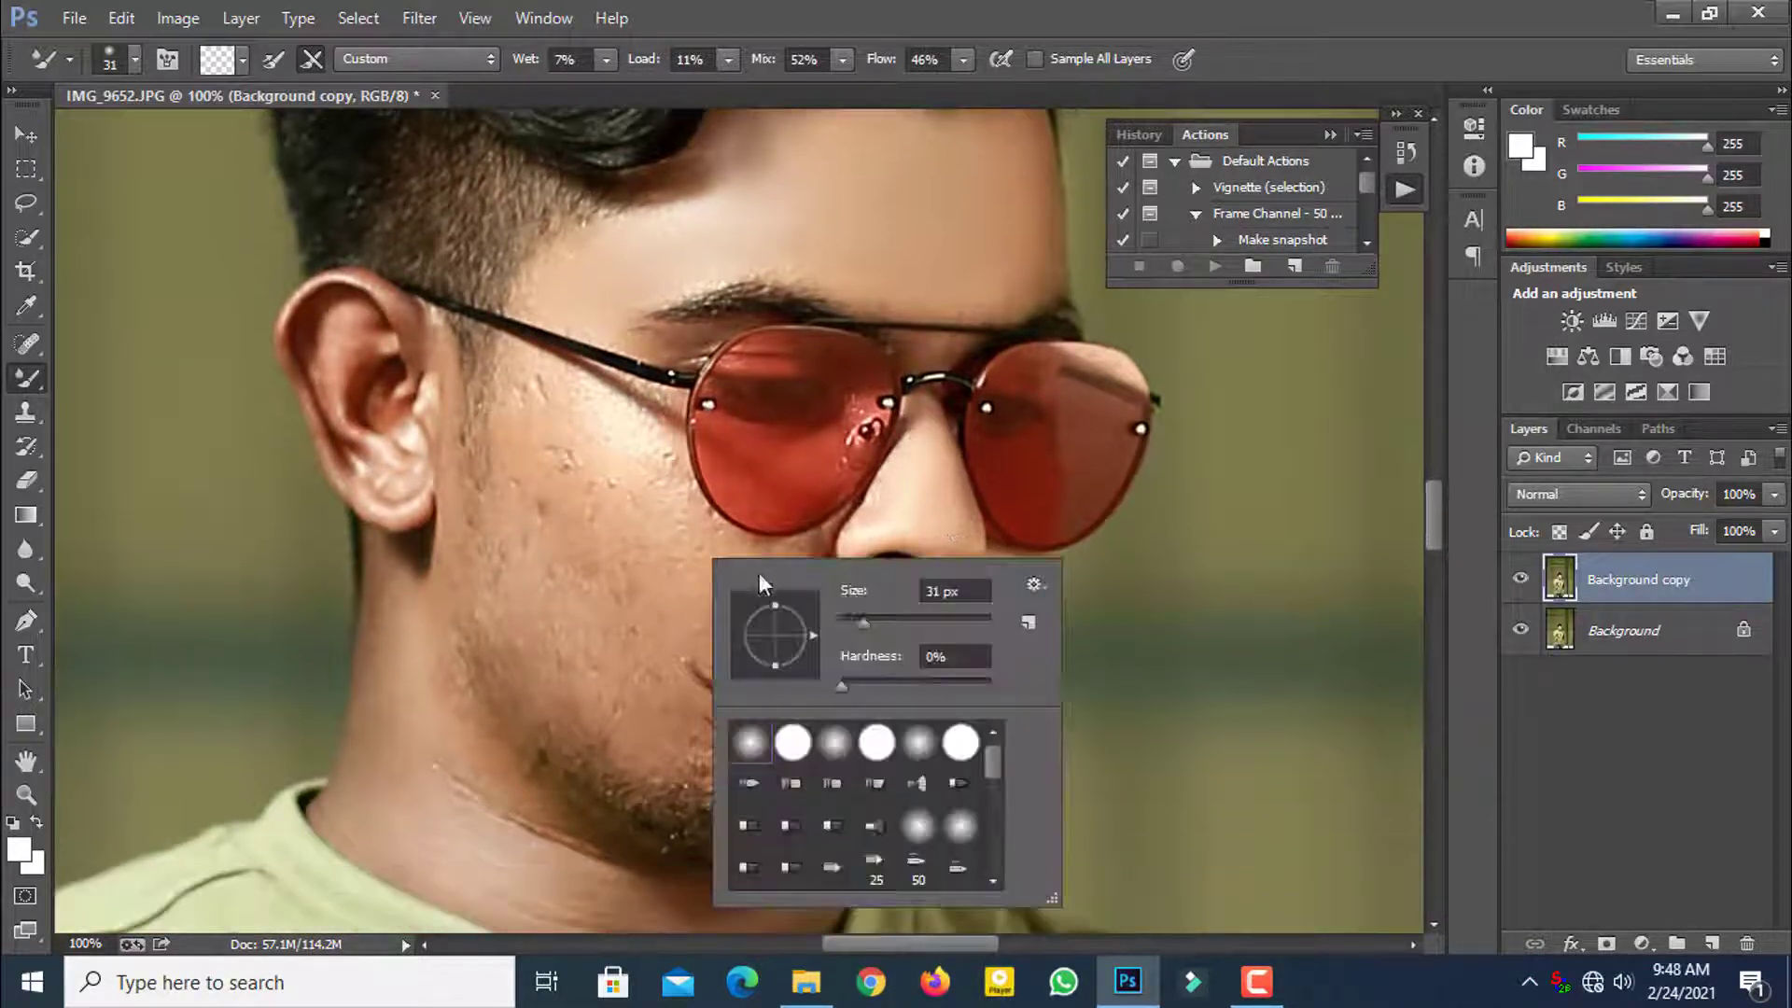
click(877, 619)
click(620, 500)
mouse_move(573, 497)
mouse_down()
mouse_move(542, 456)
mouse_move(531, 377)
mouse_move(649, 441)
mouse_move(636, 473)
mouse_move(707, 578)
mouse_move(755, 575)
mouse_move(536, 504)
mouse_move(617, 560)
mouse_move(669, 618)
mouse_up()
right_click(669, 619)
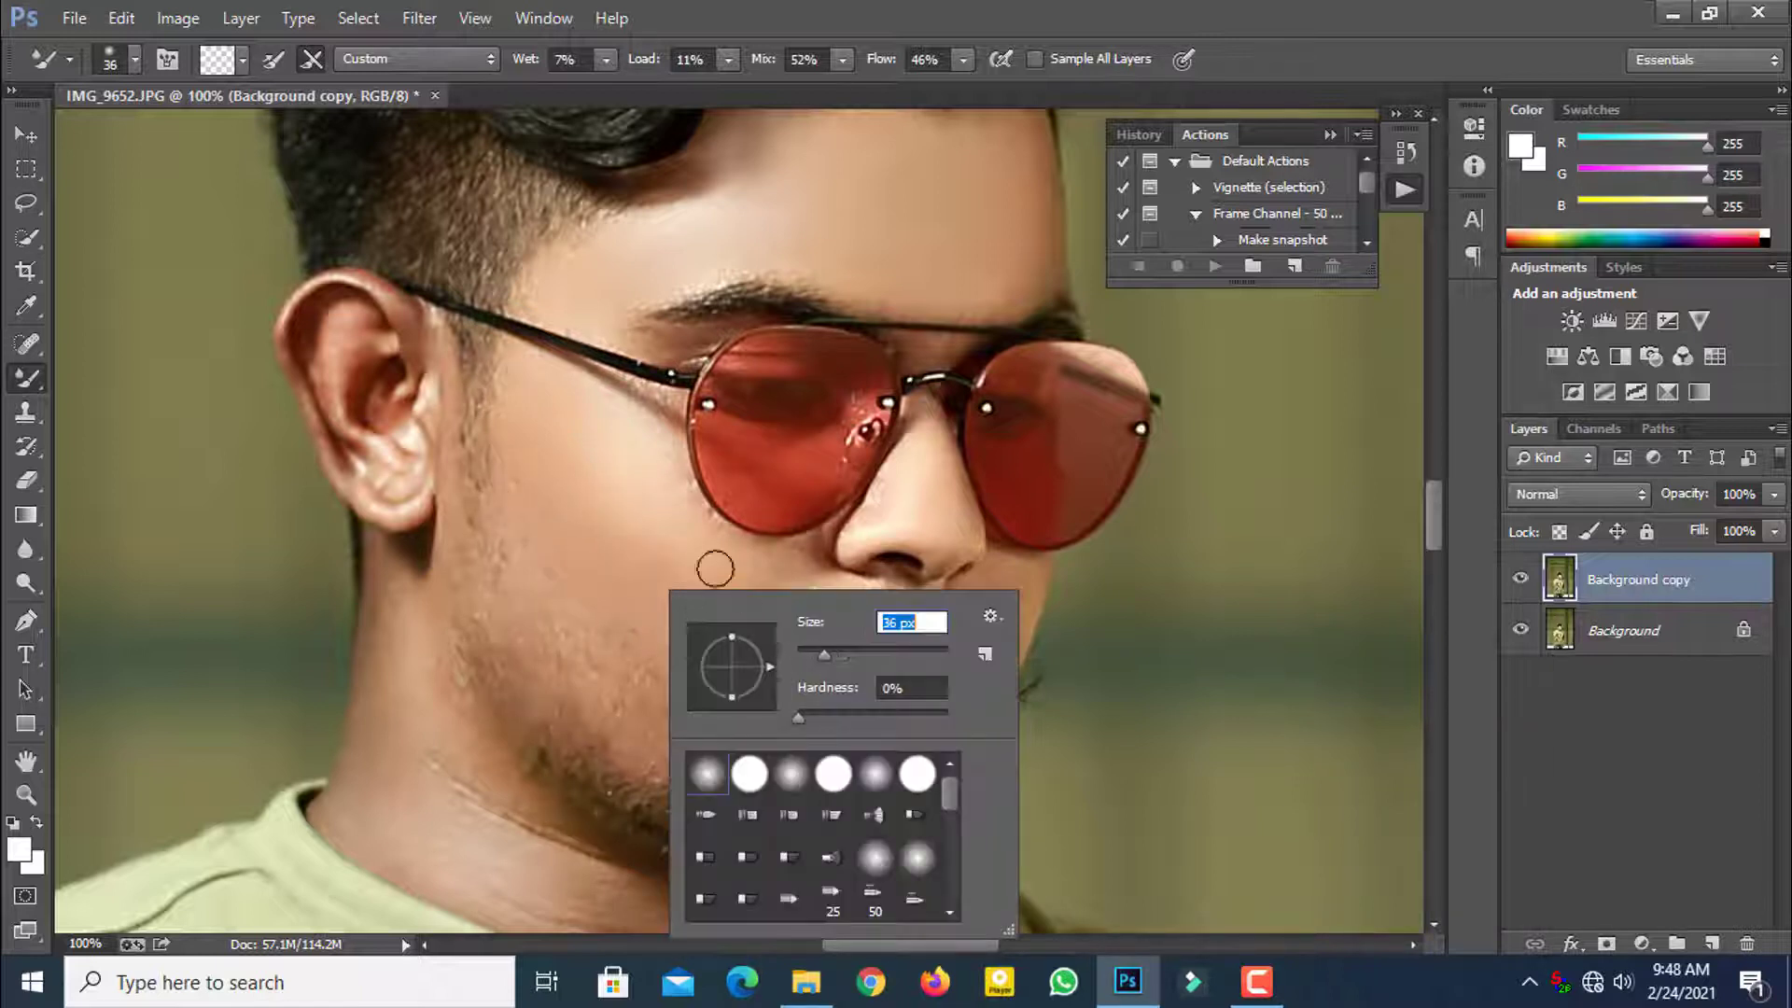
text(36)
key(Return)
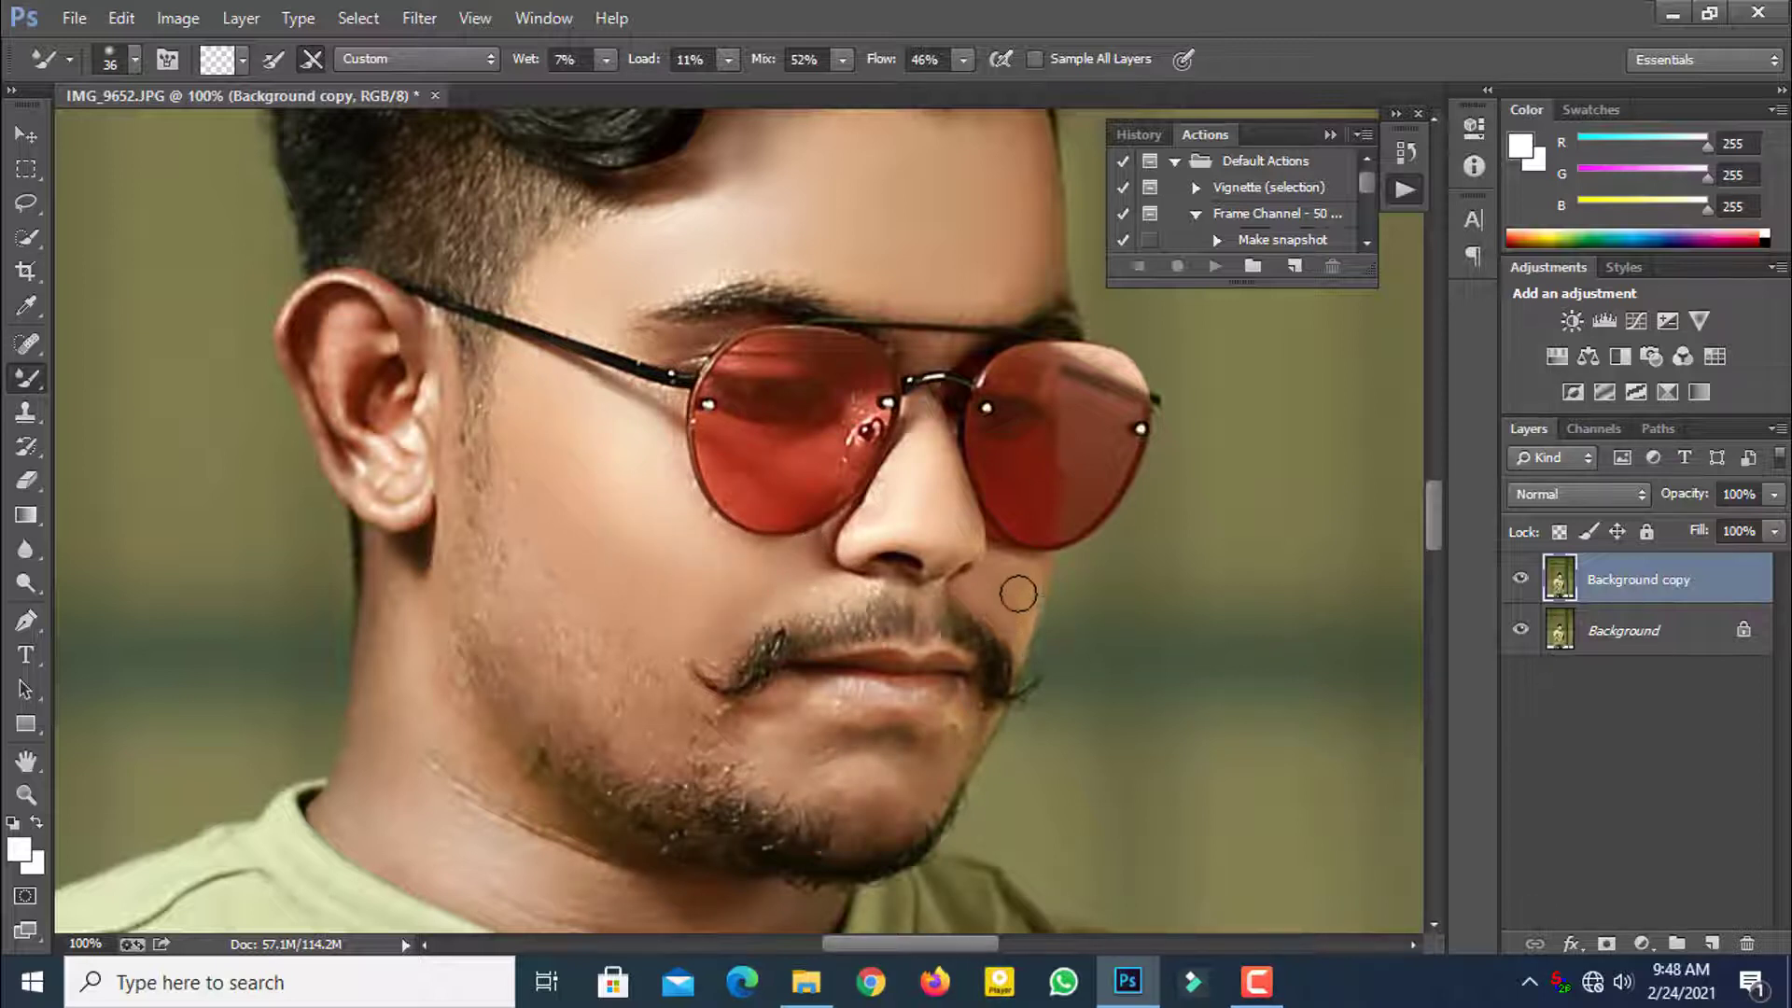
scroll(812, 560, down, 2)
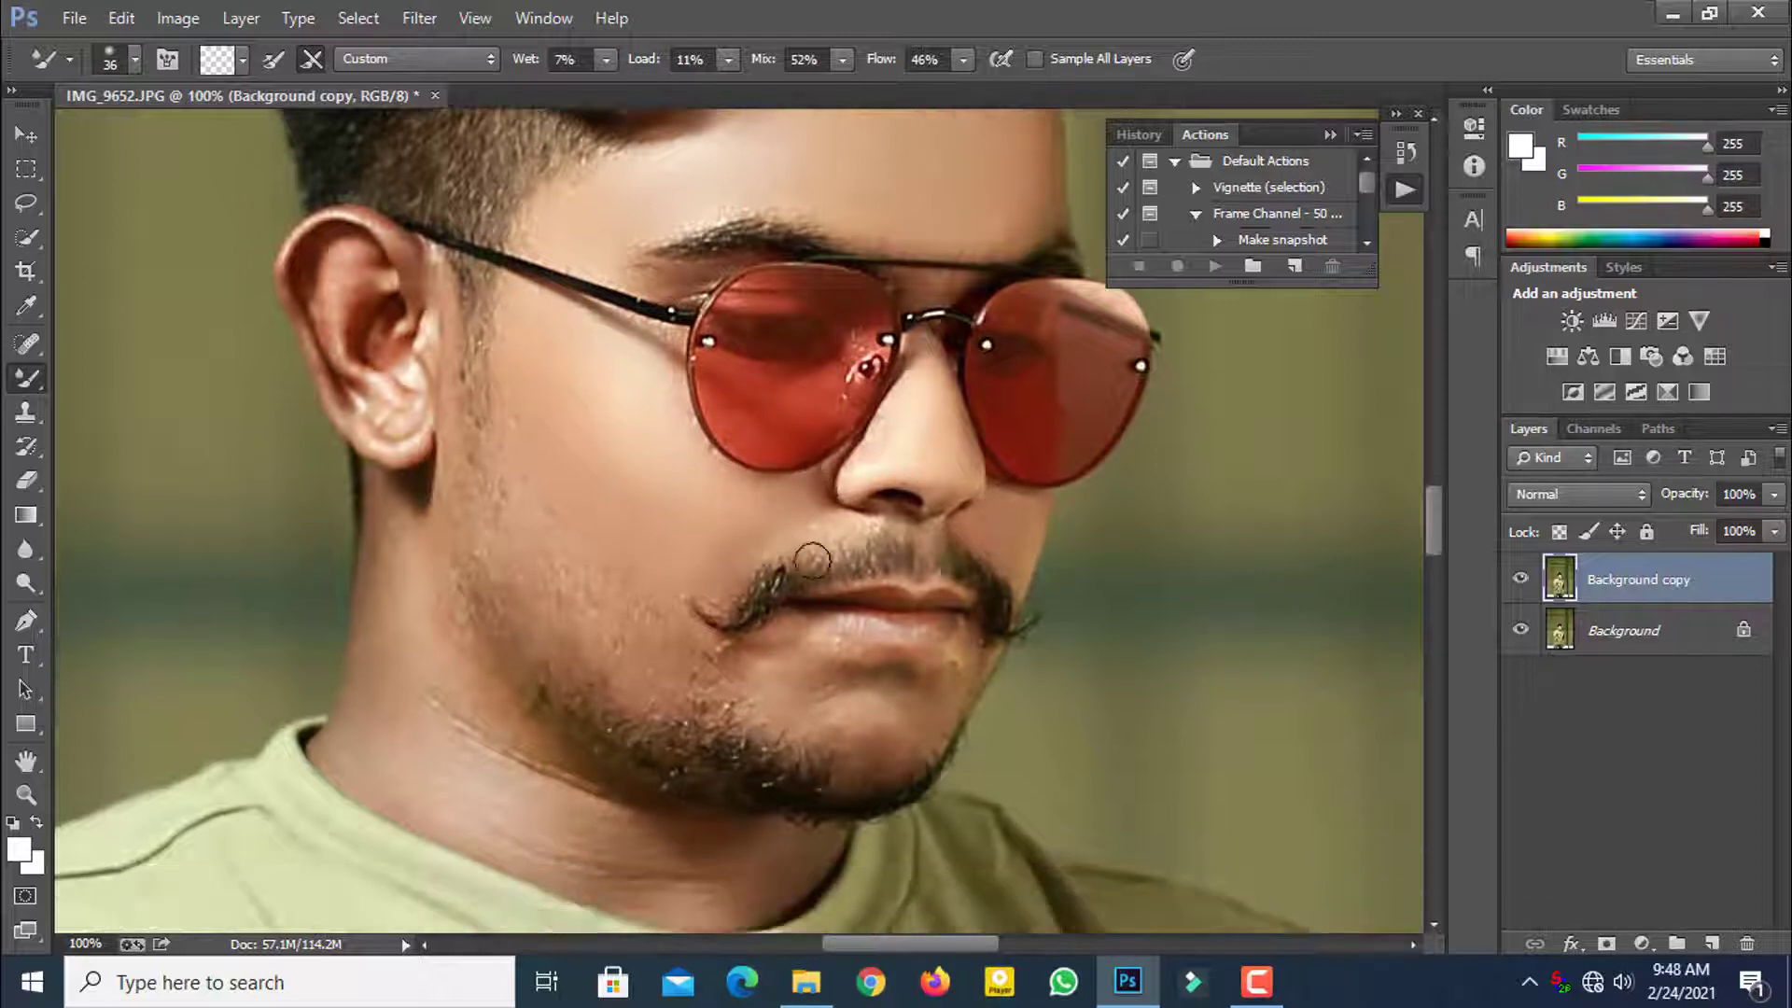
drag(811, 677, 828, 706)
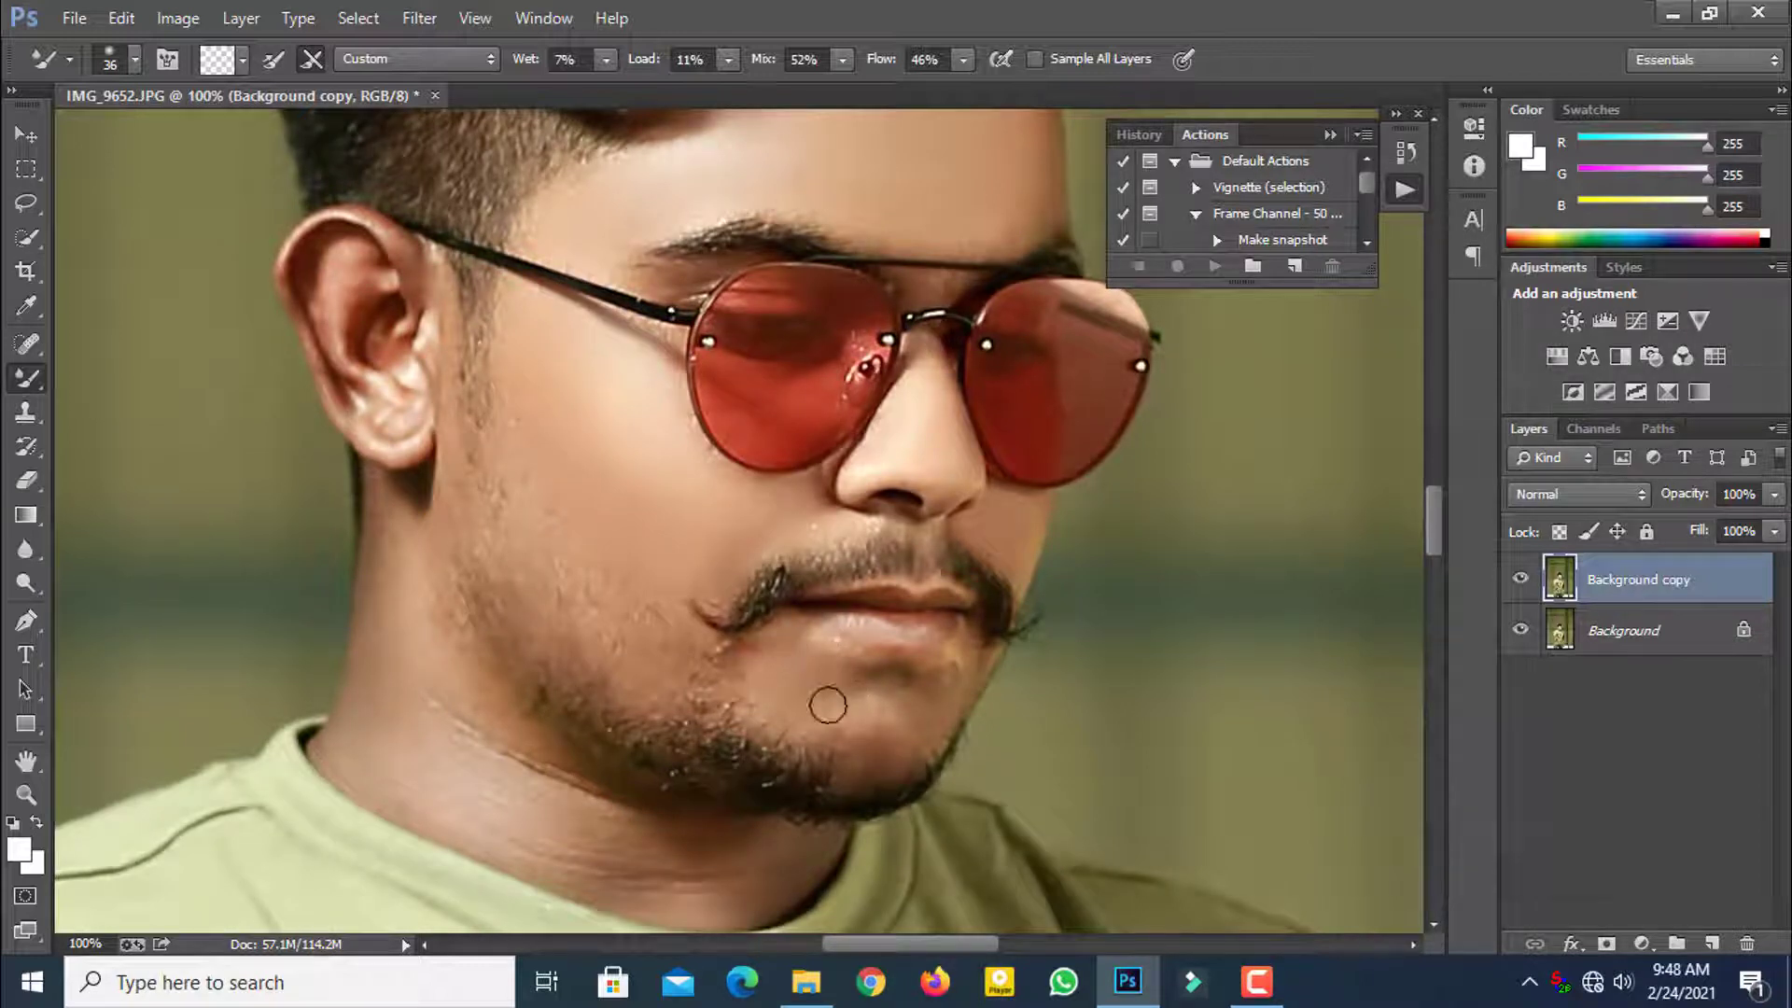
Step: Set the Mixer Brush to 43 px and blend the cheek skin beside the sideburn
scroll(644, 516, down, 1)
right_click(647, 512)
click(827, 574)
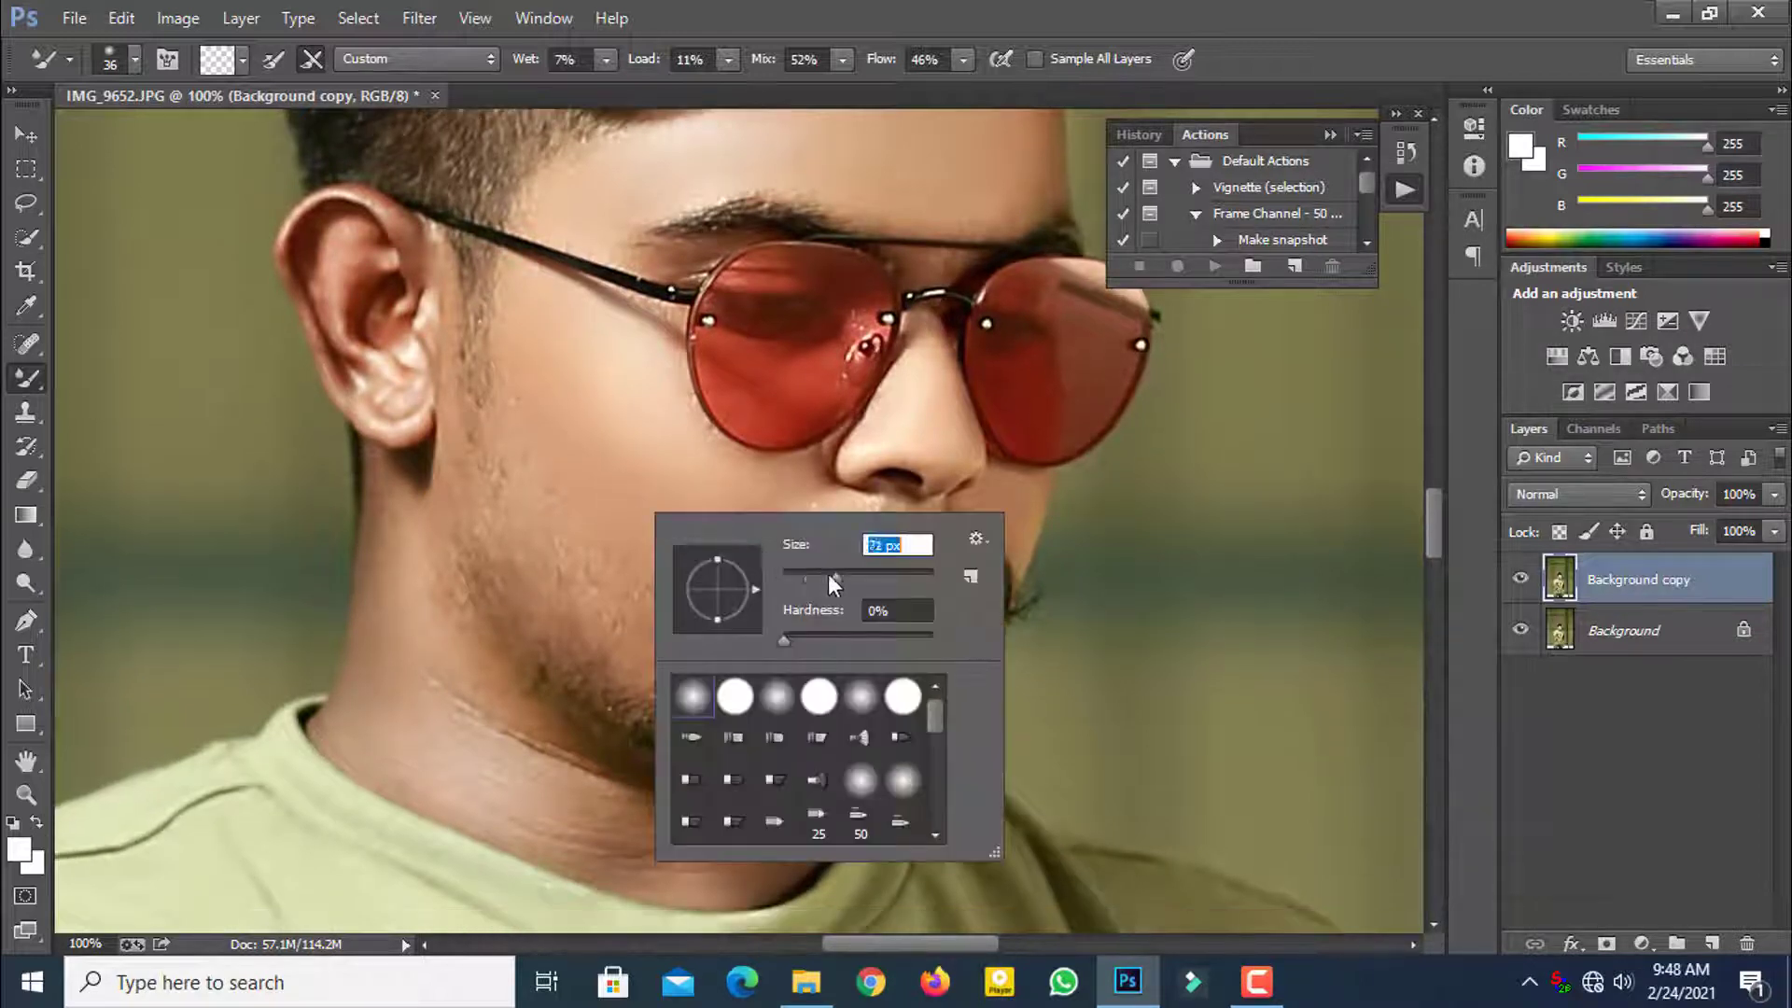
click(558, 464)
right_click(602, 408)
click(766, 470)
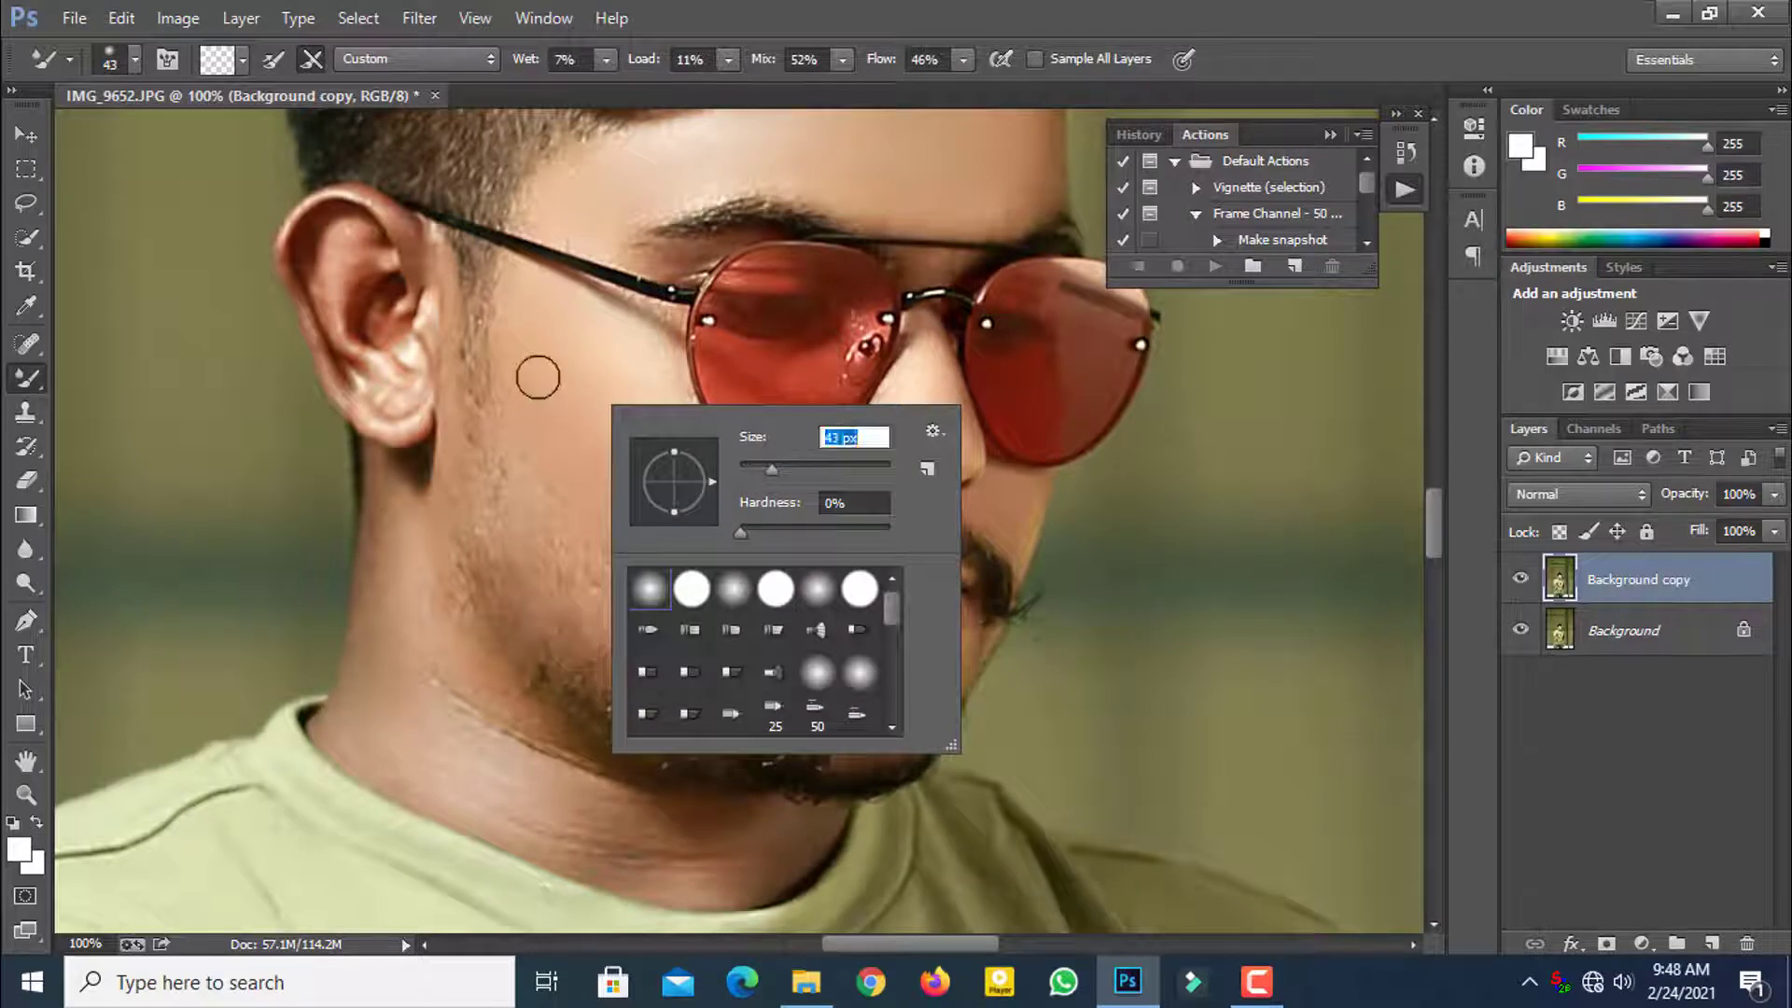
click(538, 376)
Step: Blend the skin around the edge of the sunglasses and the nose with the Mixer Brush at 22 px
right_click(627, 404)
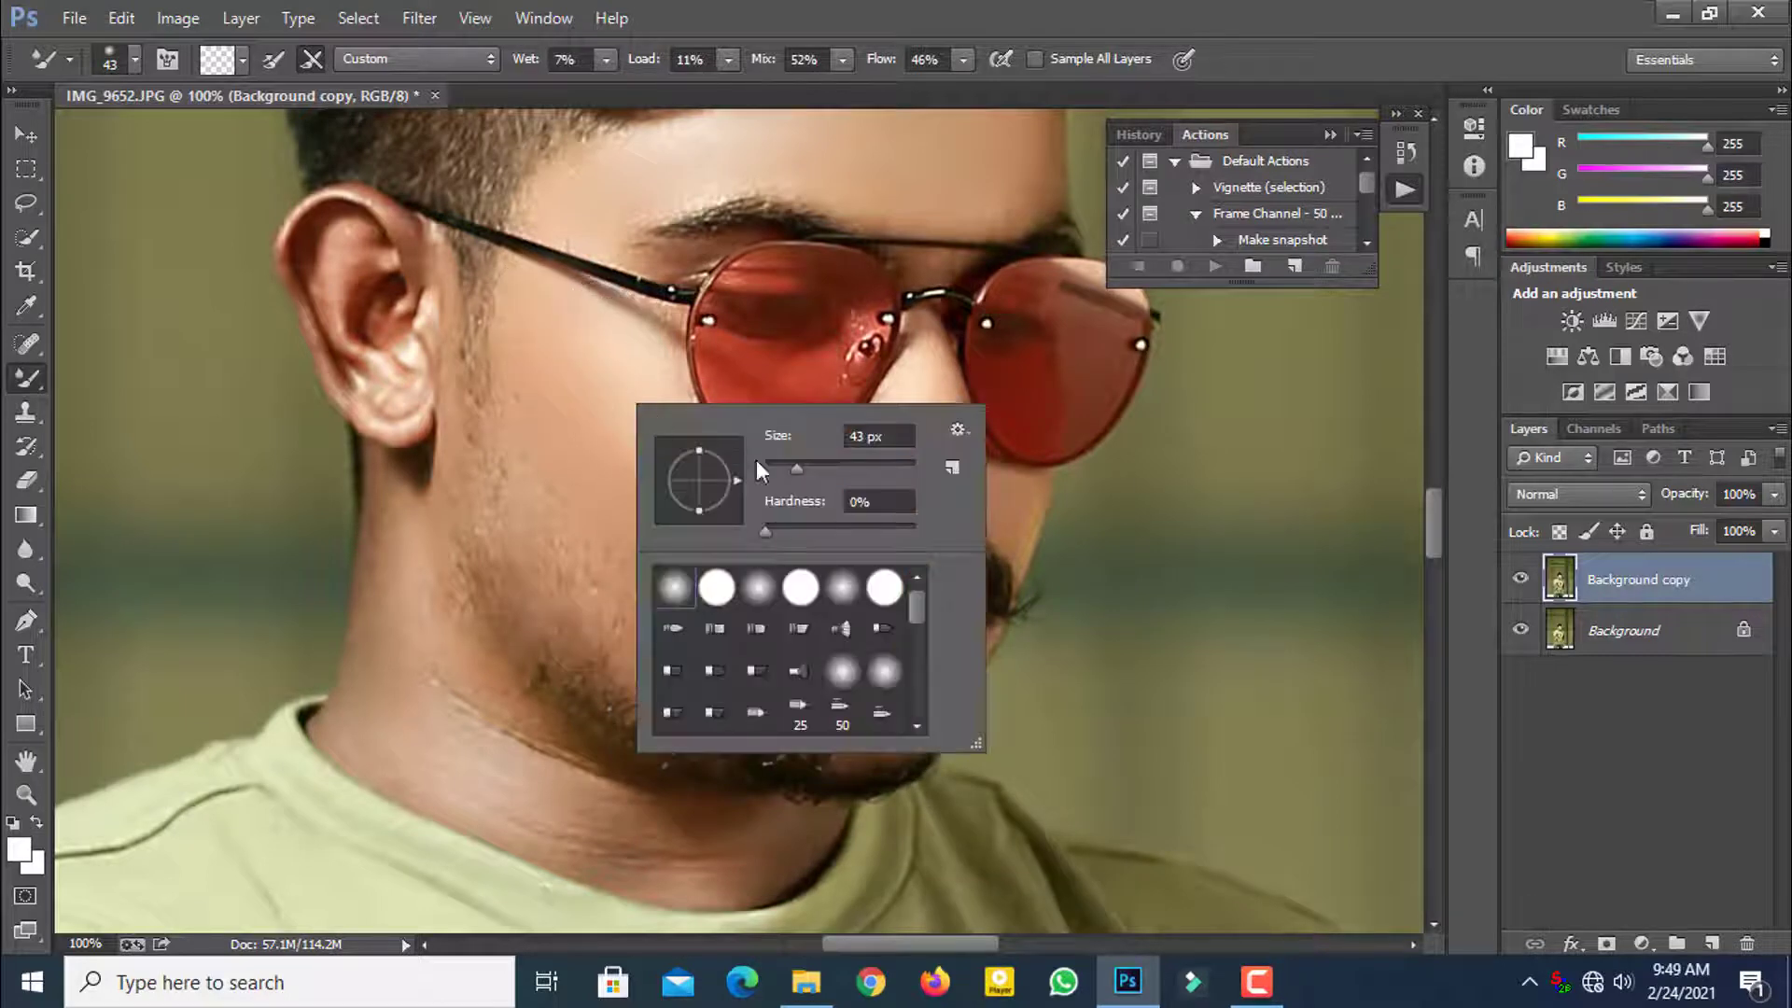
click(777, 468)
click(667, 355)
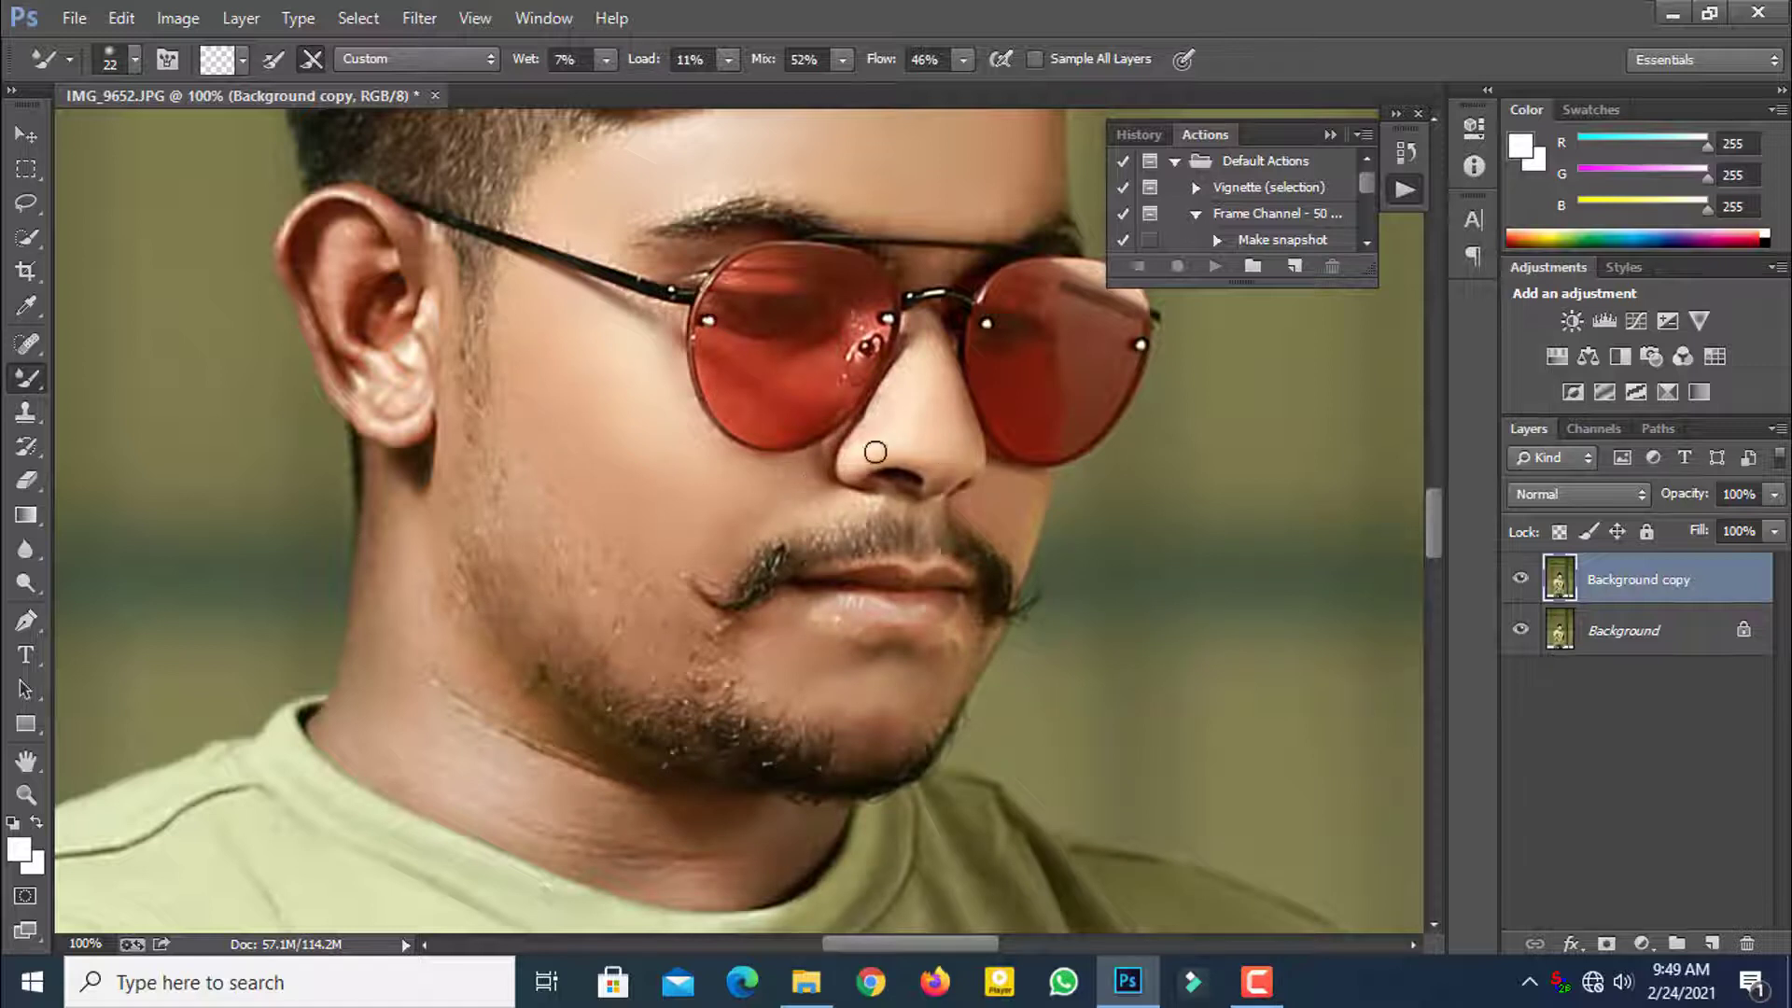
Step: Smooth the skin between the eyebrow and the sunglasses' temple arm with the Mixer Brush at 27 px
scroll(910, 466, up, 3)
right_click(687, 390)
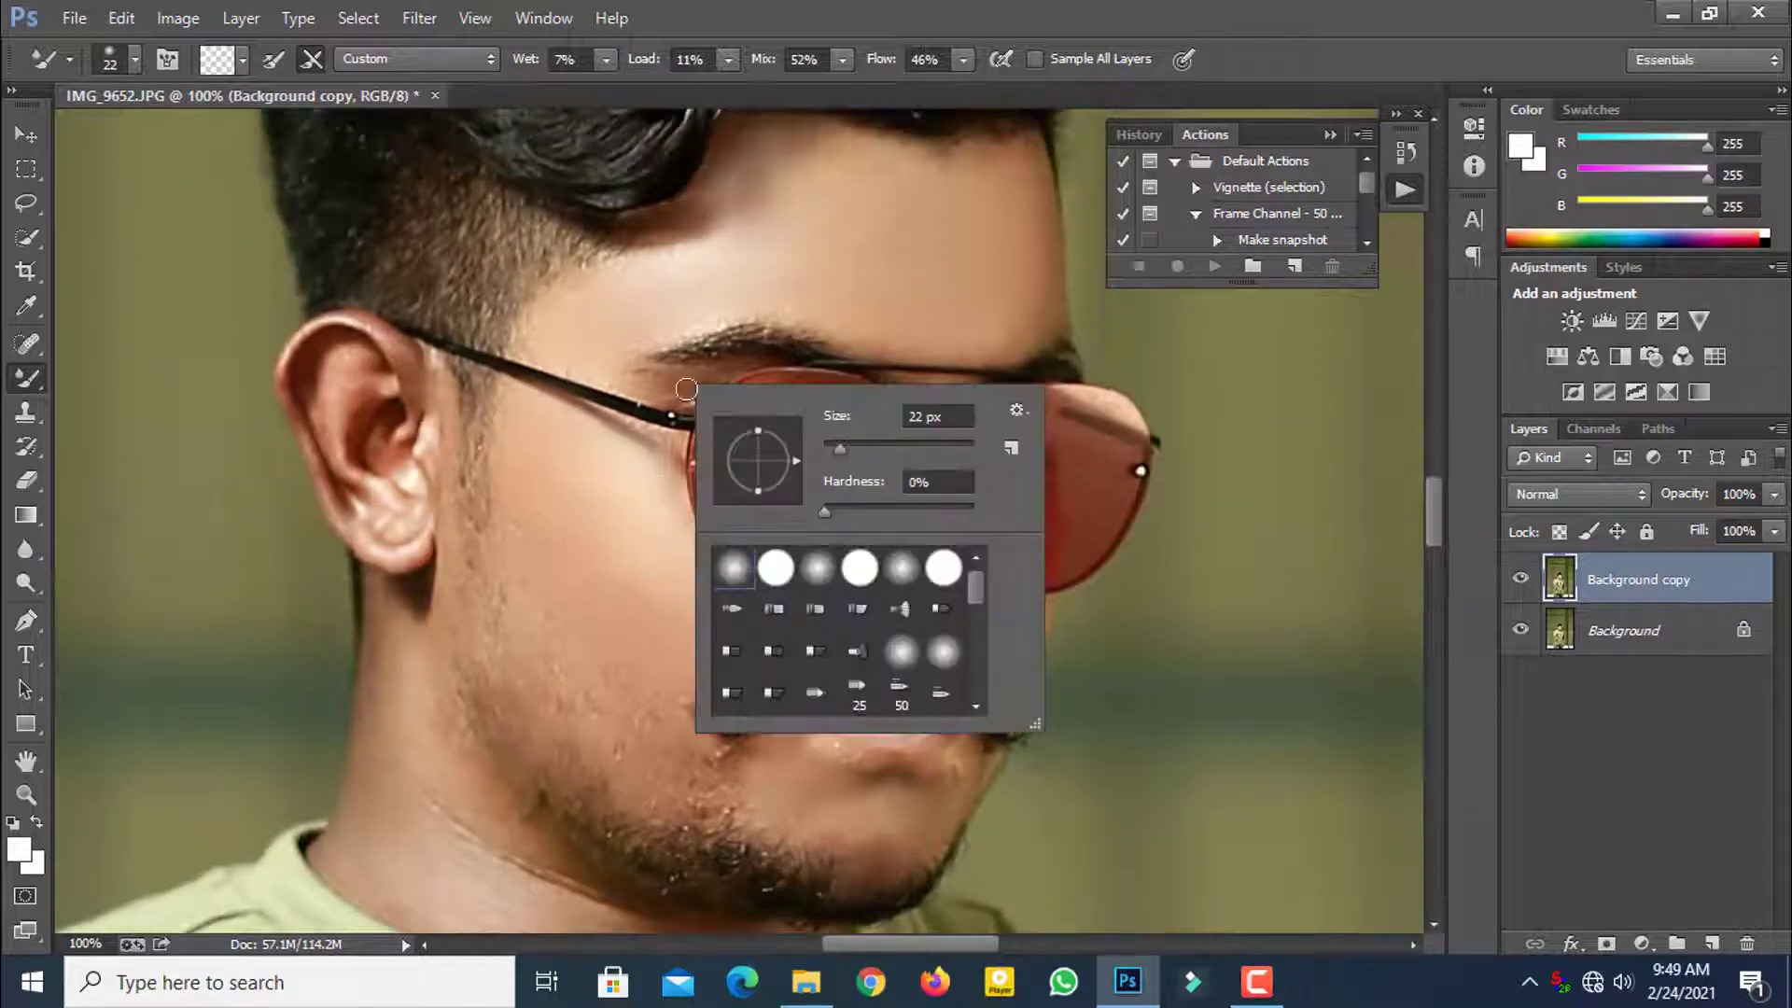
click(846, 450)
click(584, 353)
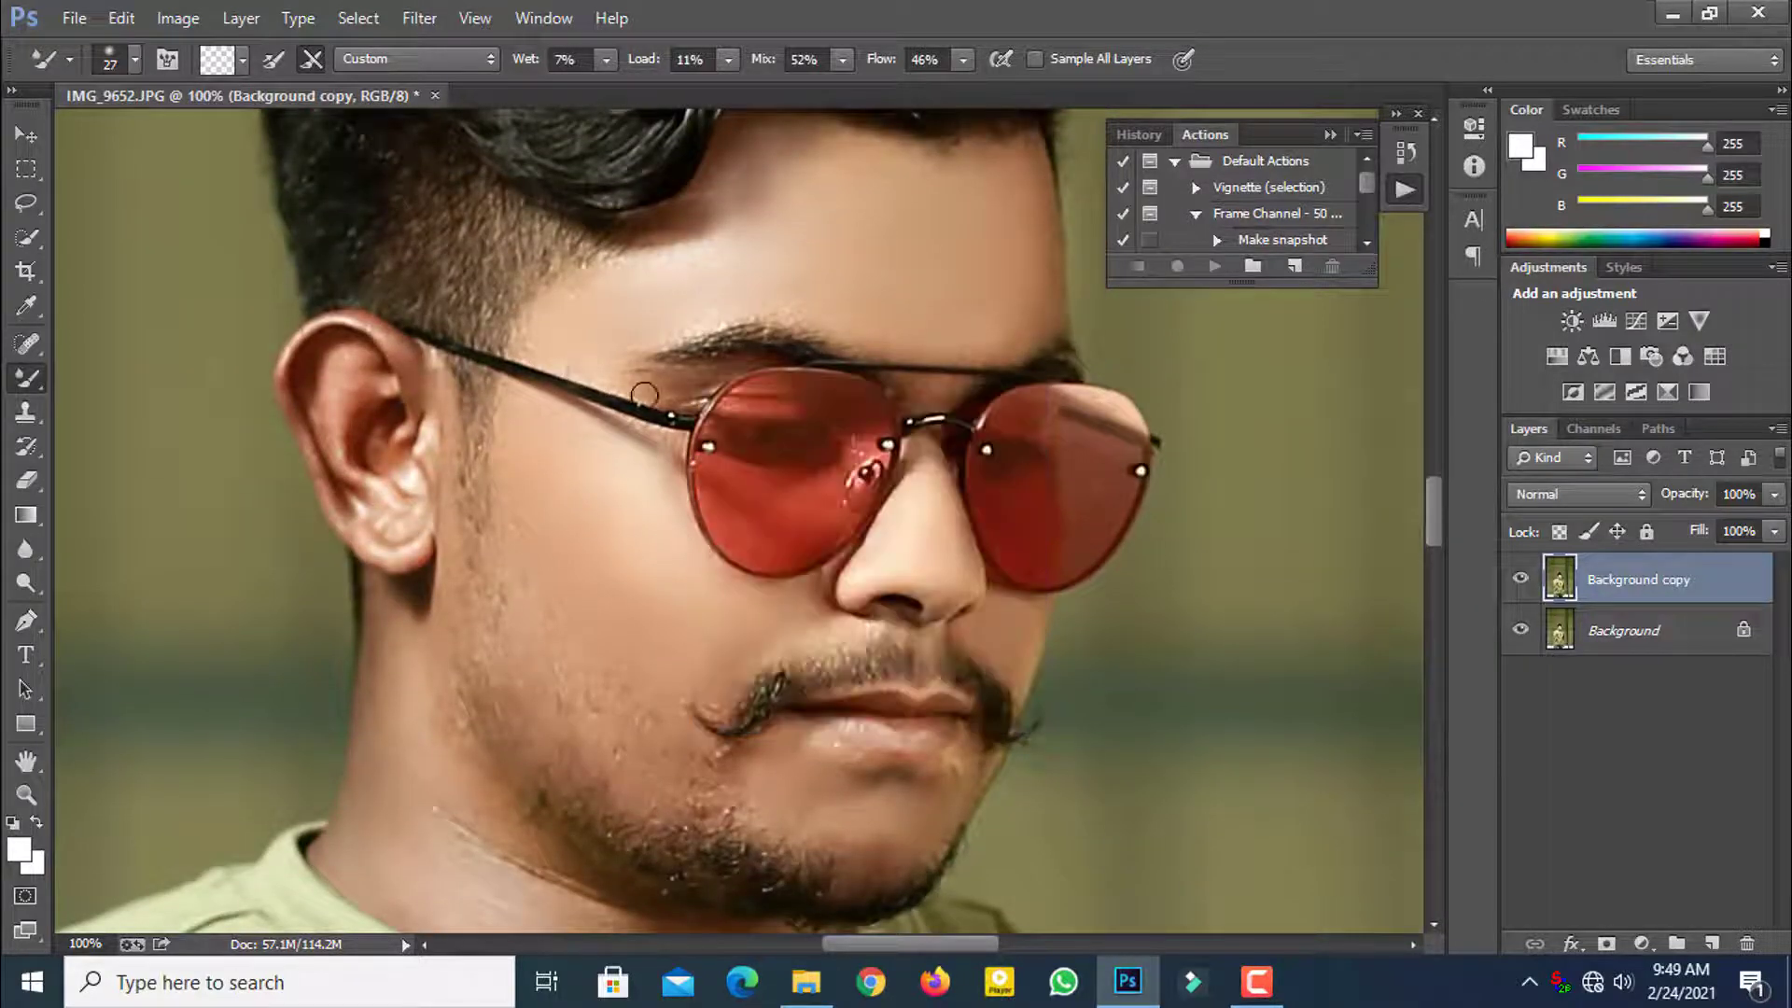
Step: Smooth the creased skin of the neck above the collar with the Mixer Brush at 61 px
scroll(979, 339, down, 5)
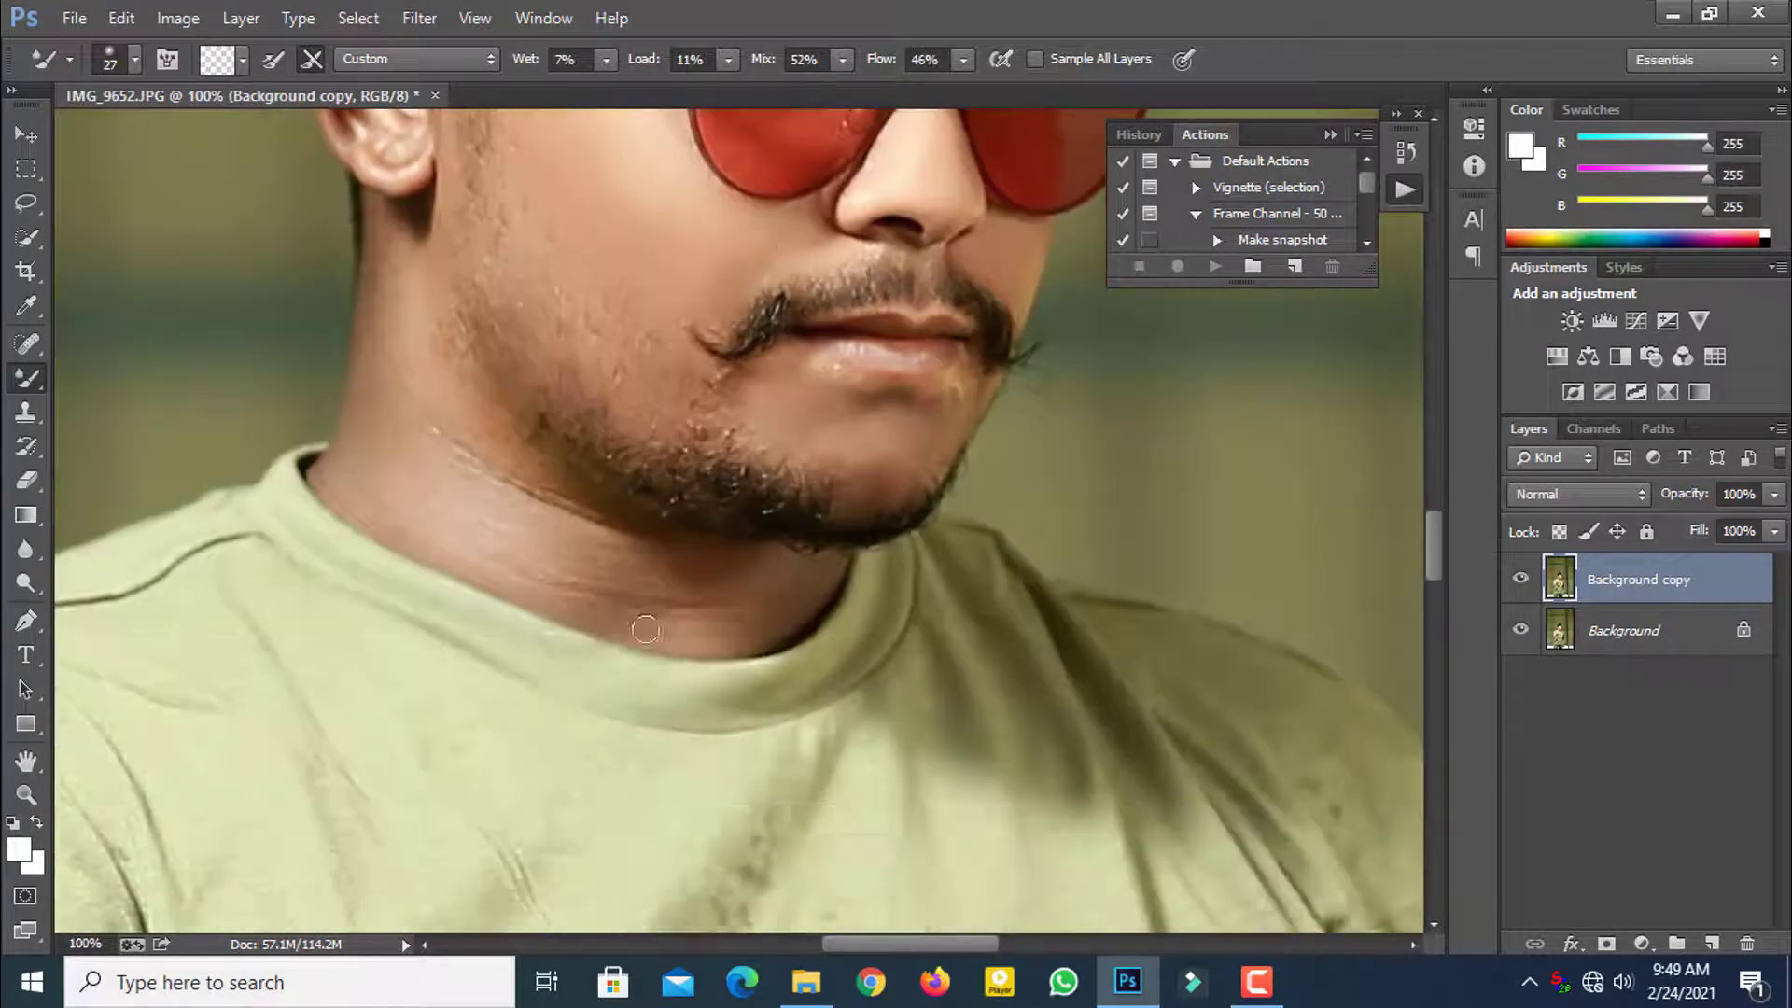
right_click(687, 605)
text(61)
key(Return)
mouse_move(437, 446)
mouse_down()
mouse_move(475, 441)
mouse_move(415, 425)
mouse_move(356, 470)
mouse_move(505, 576)
mouse_move(459, 491)
mouse_move(508, 509)
mouse_move(542, 564)
mouse_move(634, 605)
mouse_move(617, 580)
mouse_move(642, 554)
mouse_move(531, 559)
mouse_move(570, 587)
mouse_move(673, 627)
mouse_move(730, 624)
mouse_up()
Step: Set the Mixer Brush to 47 px and touch up the skin of the lower face
scroll(830, 589, up, 3)
right_click(799, 538)
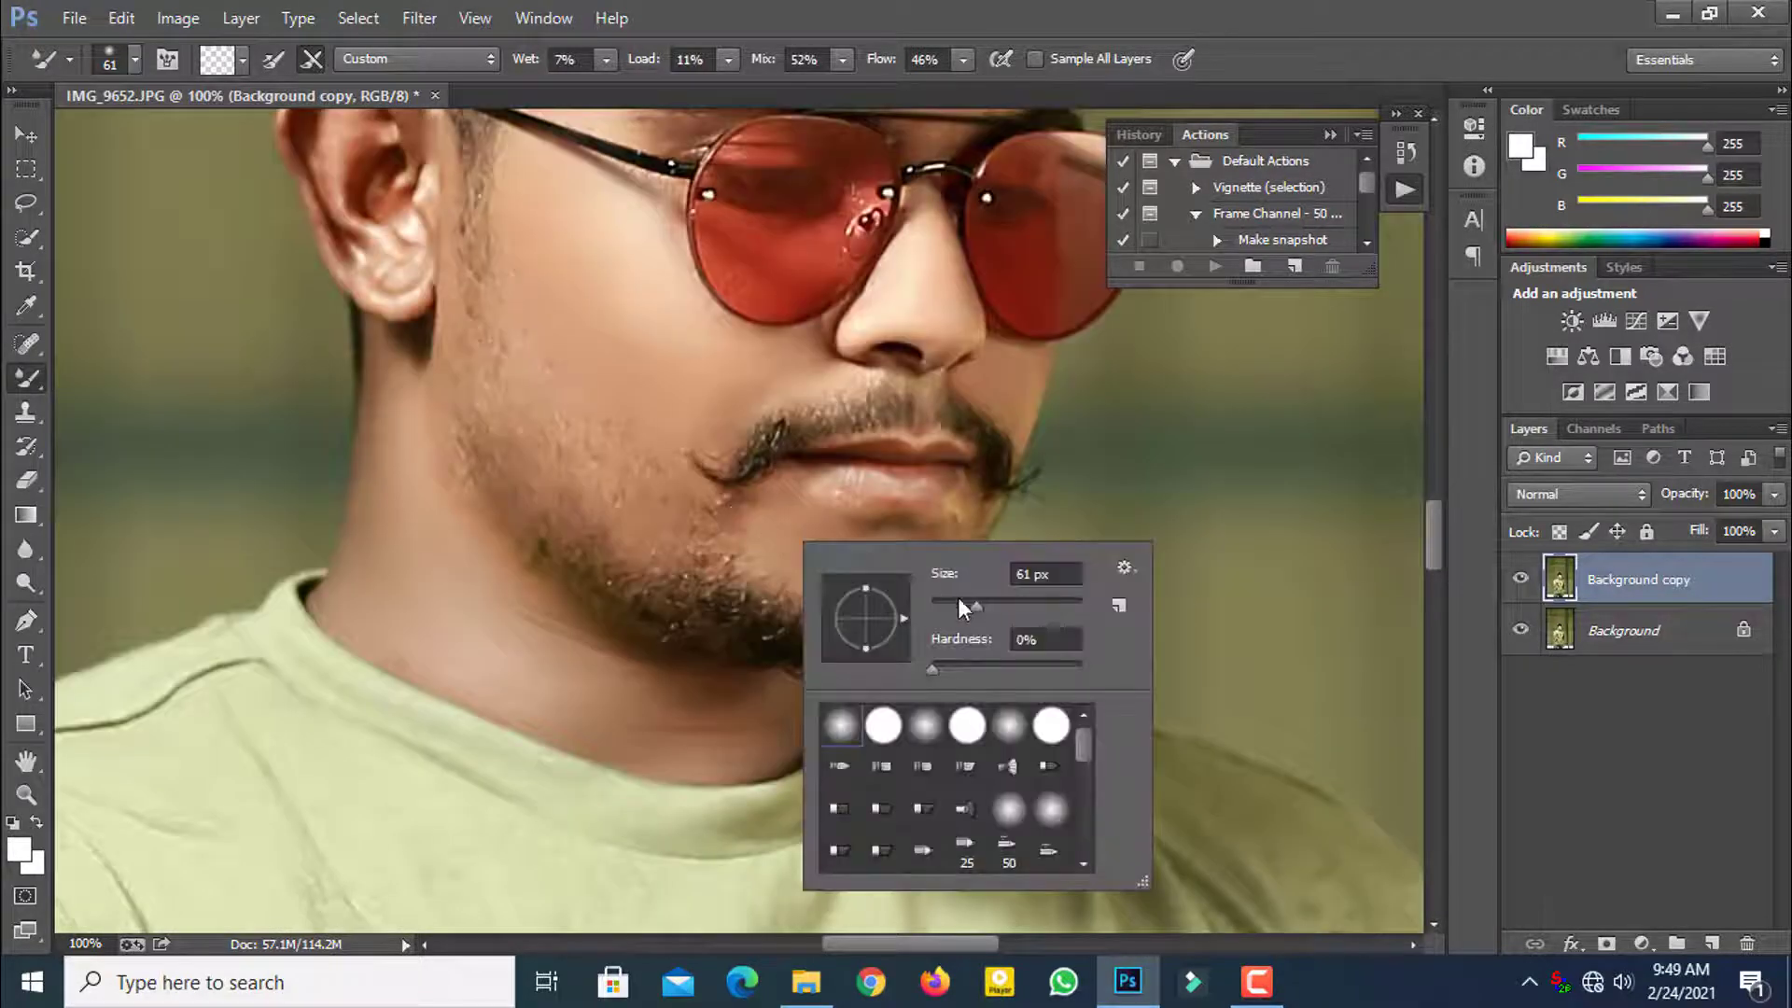
drag(965, 607, 957, 607)
key(Return)
scroll(671, 401, up, 2)
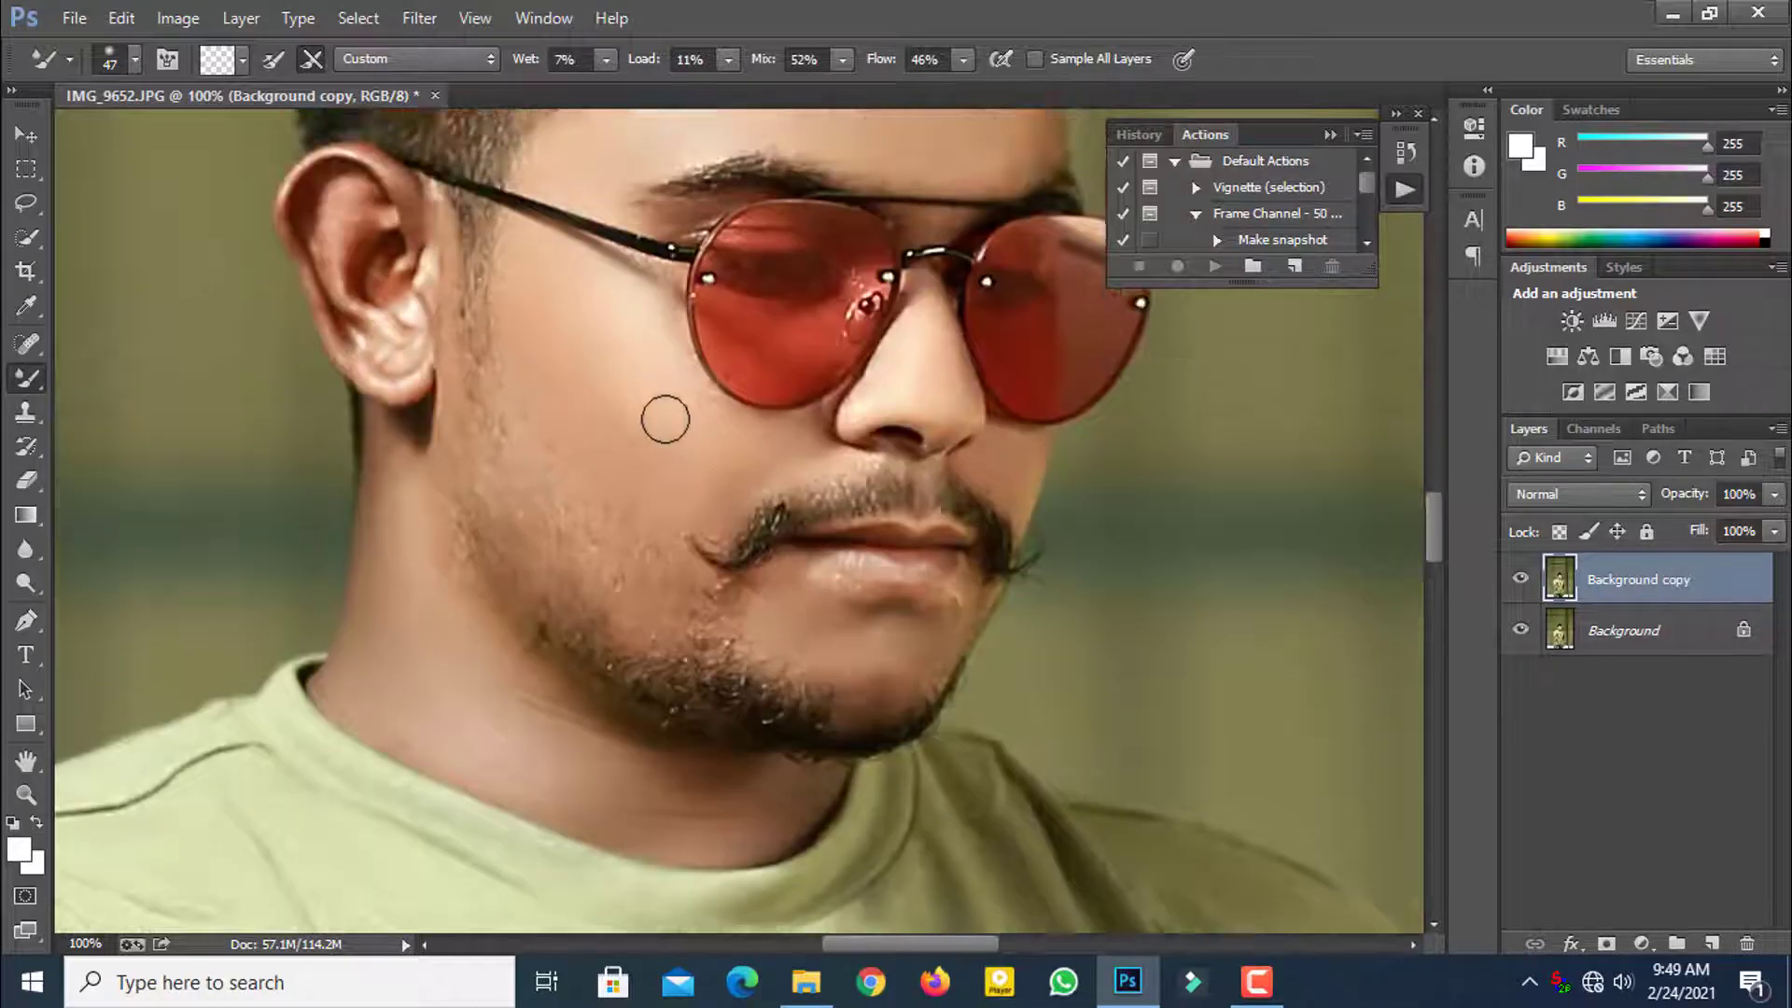
Step: Set the Mixer Brush to 38 px and touch up the face, finishing at the forehead below the hairline
scroll(662, 509, up, 2)
right_click(423, 436)
drag(602, 499, 590, 499)
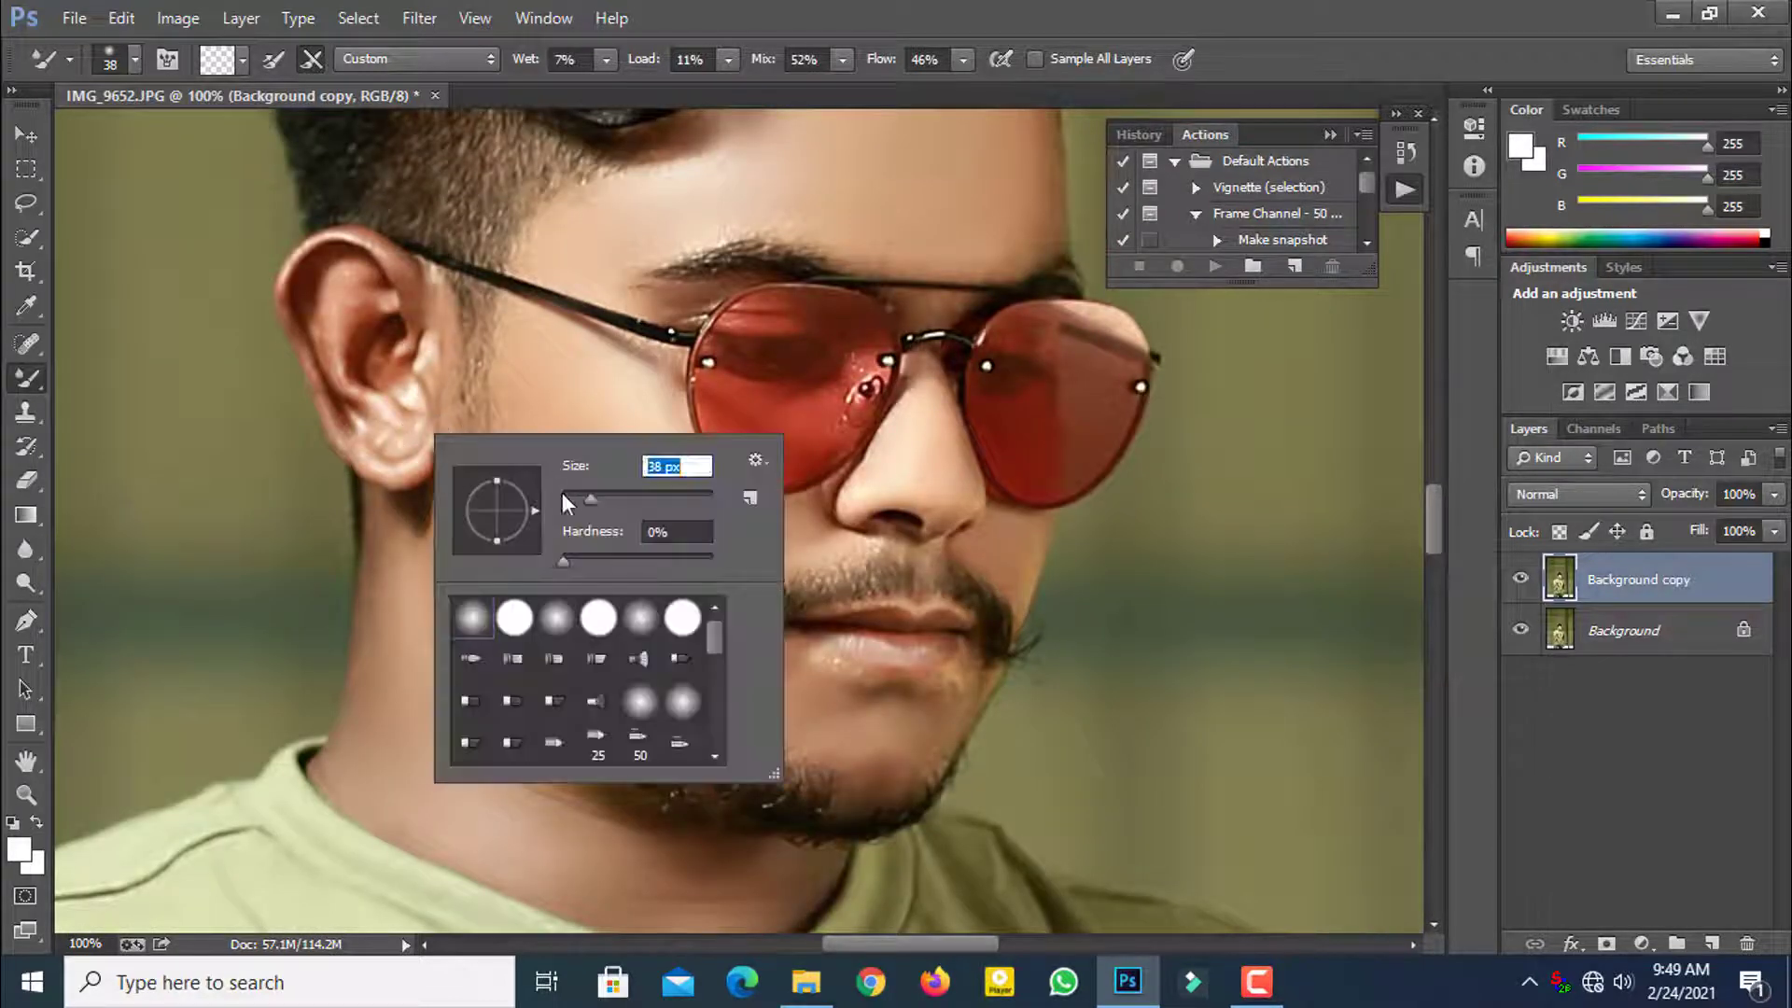
key(Return)
scroll(382, 296, up, 1)
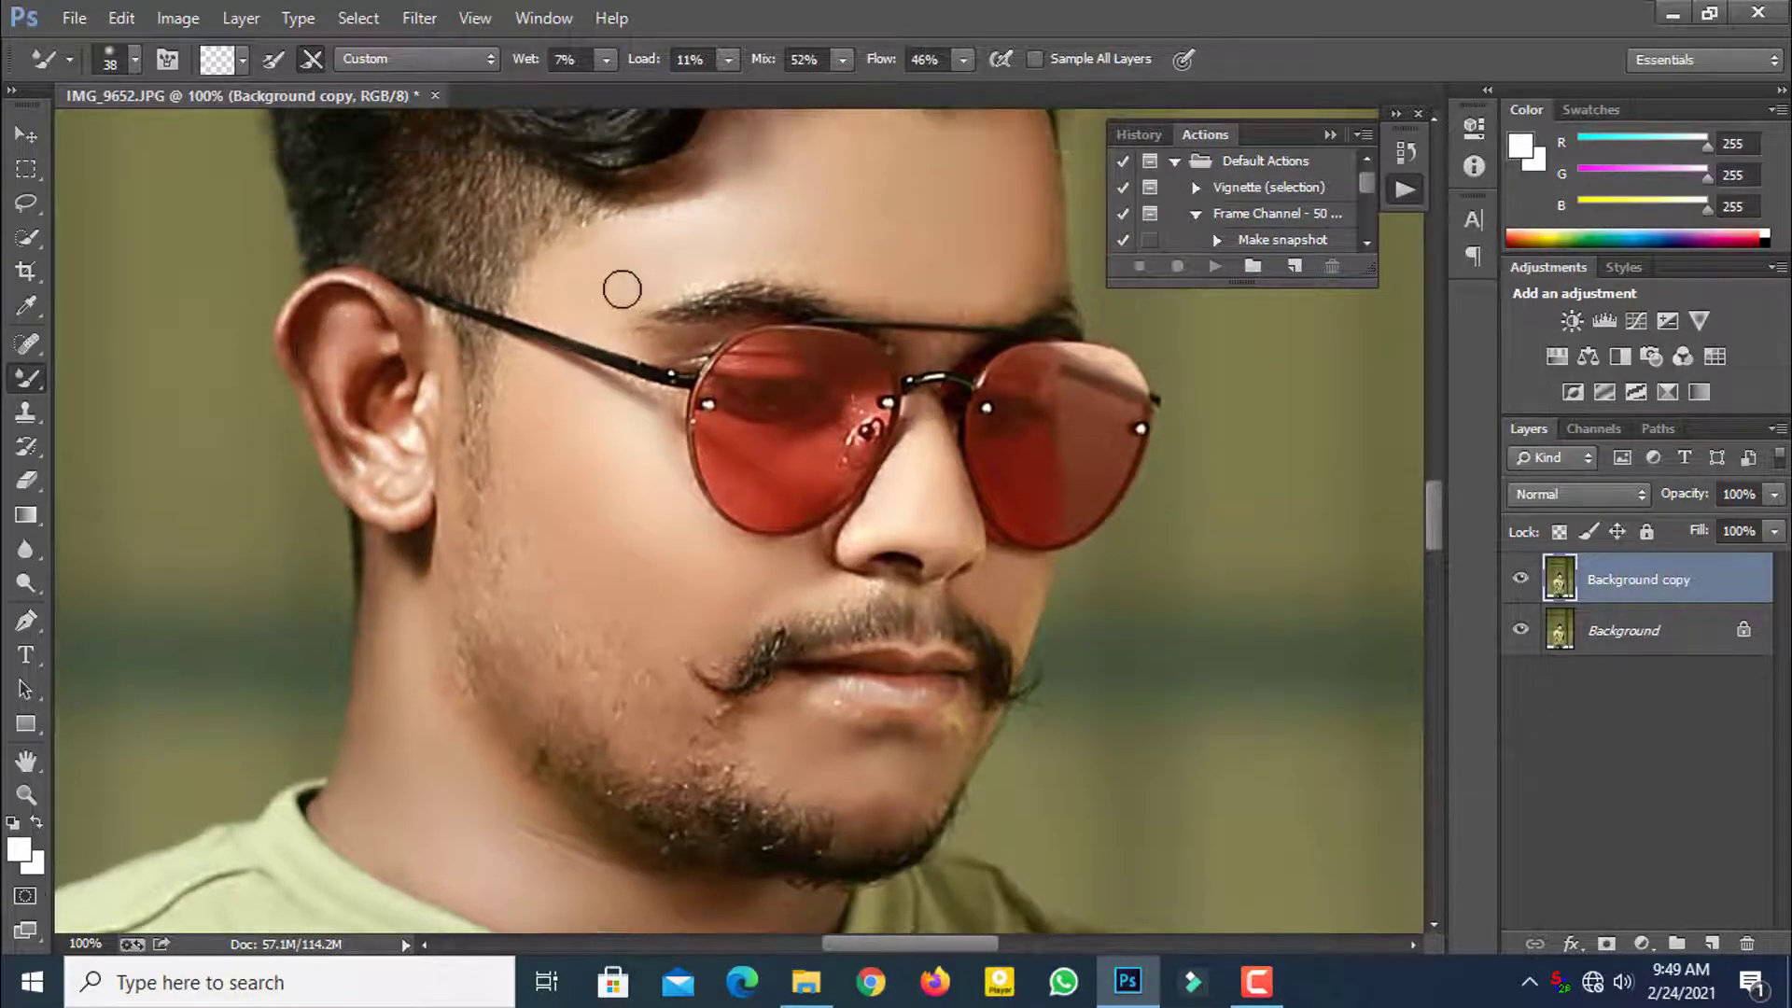
scroll(700, 180, up, 2)
right_click(863, 345)
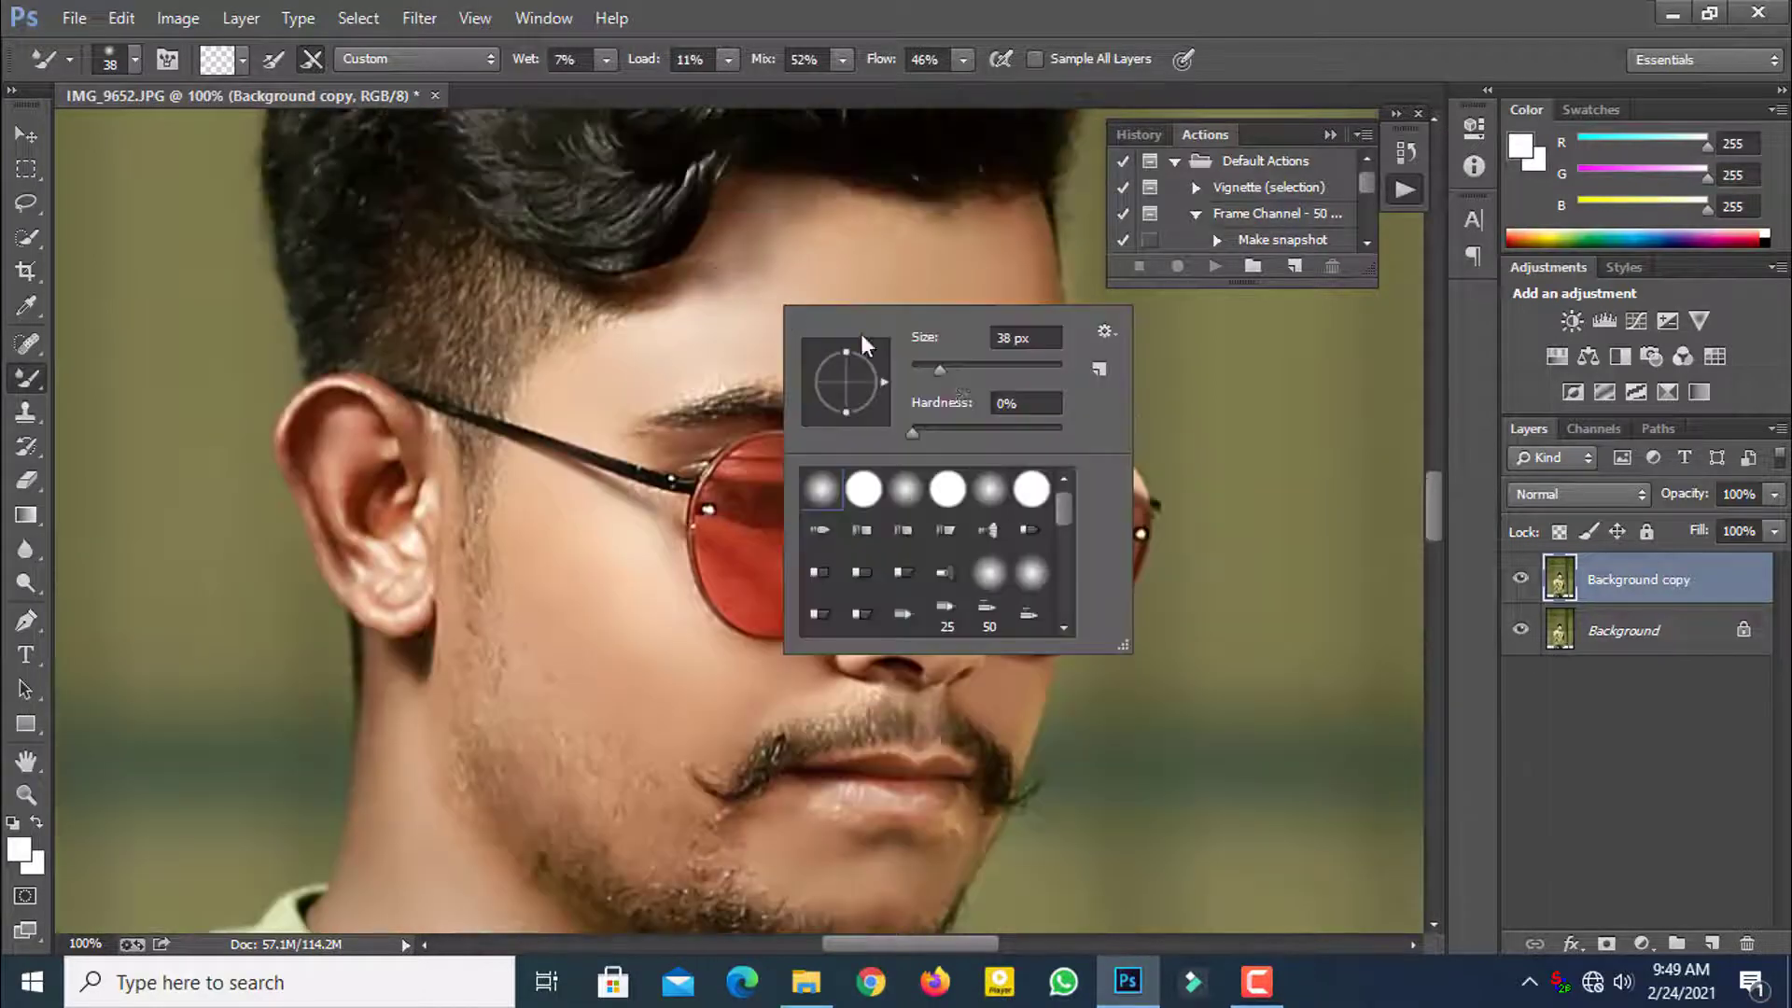
drag(751, 275, 749, 234)
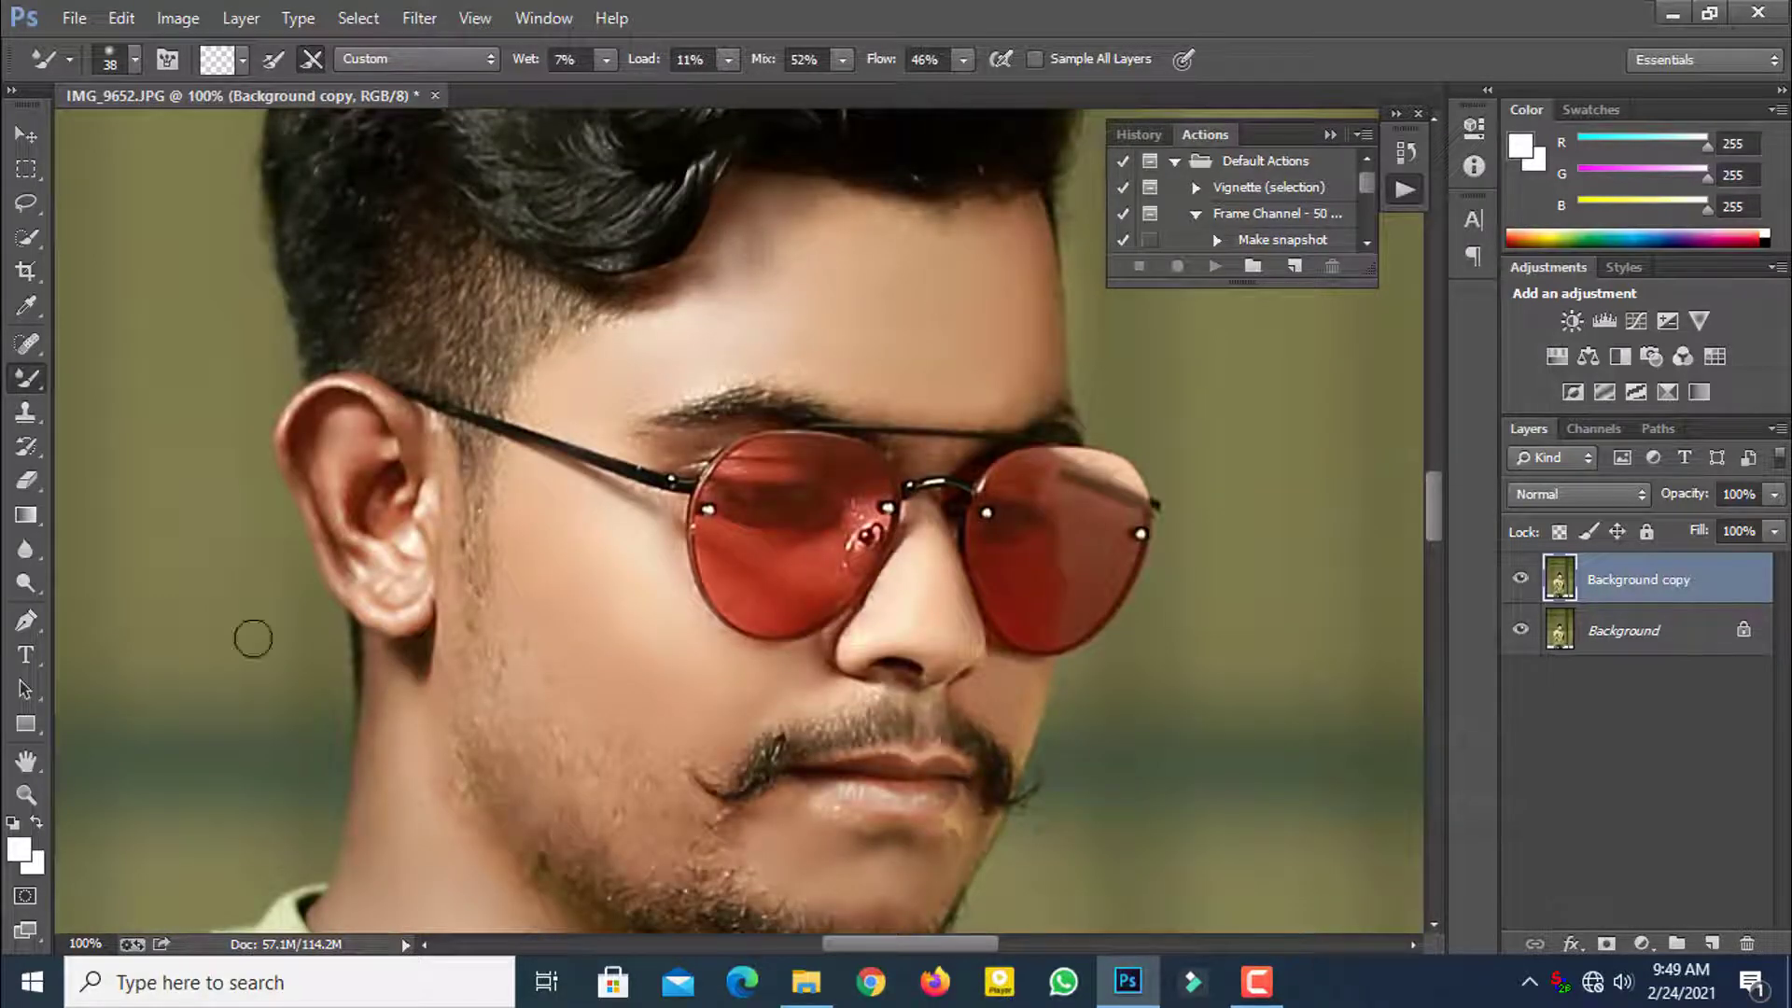
Step: Set the Mixer Brush to 101 px and smooth the skin of the upper arm below the sleeve, on the bracelet side
click(26, 794)
key(ctrl+0)
click(740, 725)
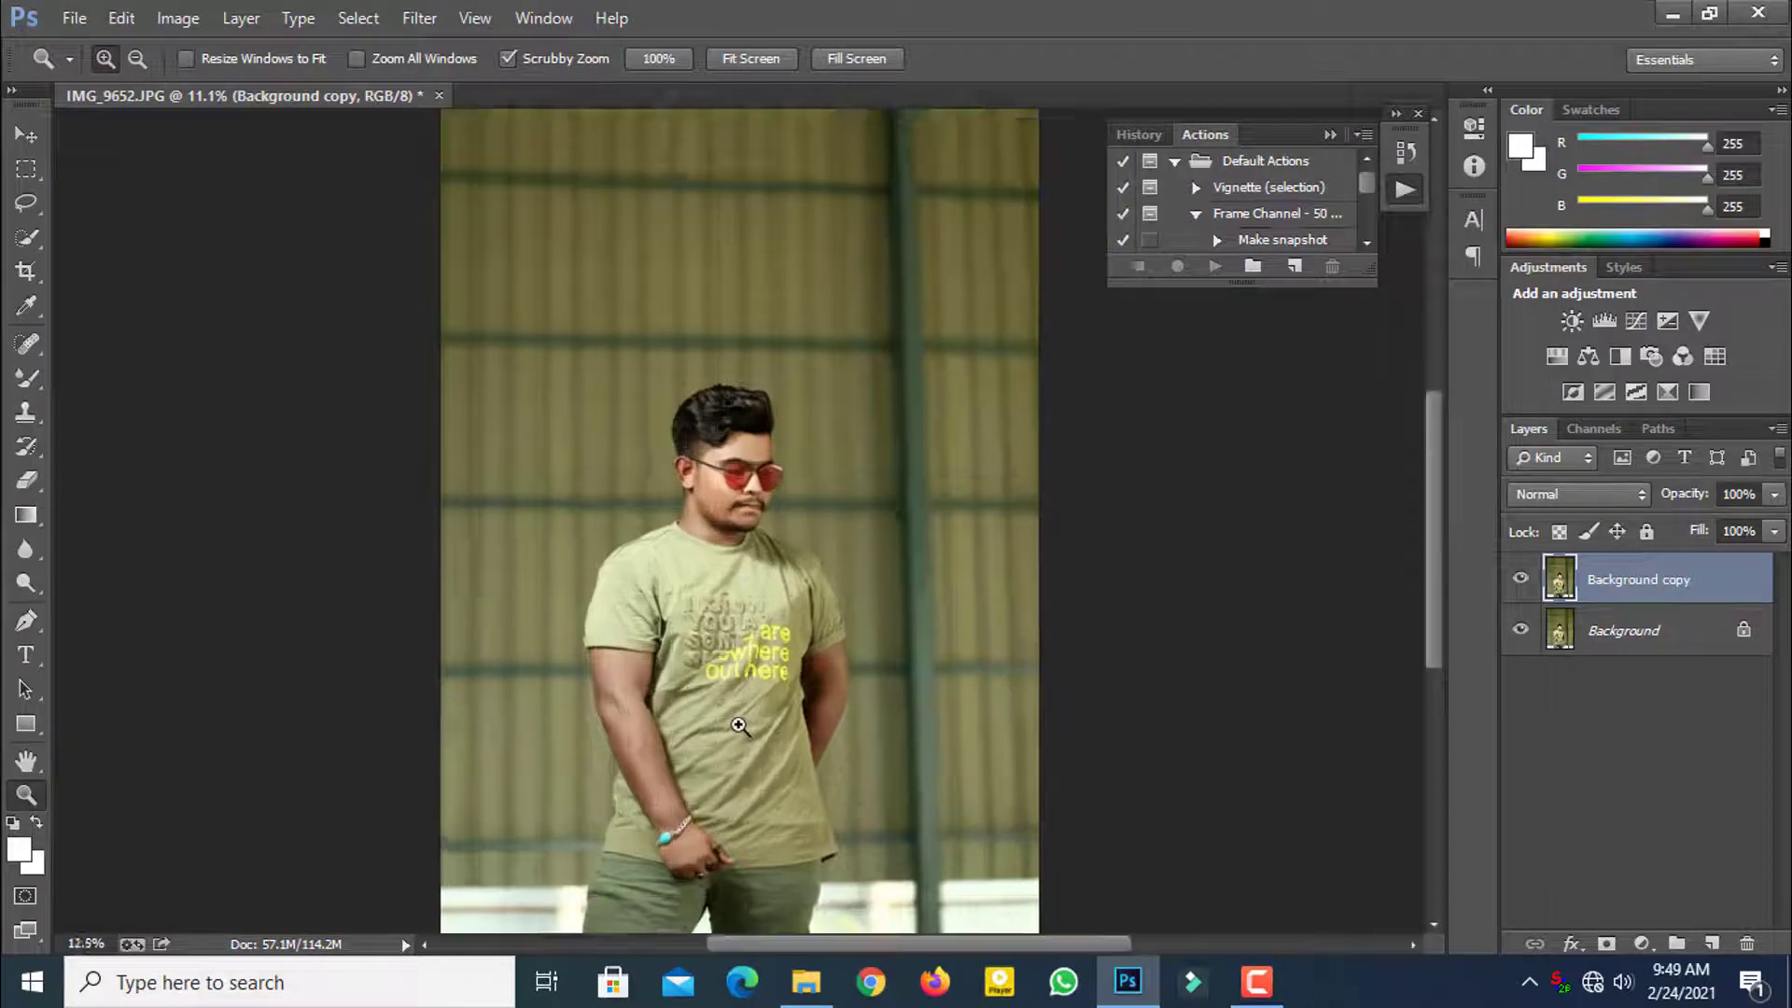
click(742, 725)
scroll(742, 654, down, 3)
click(700, 682)
click(620, 611)
click(573, 560)
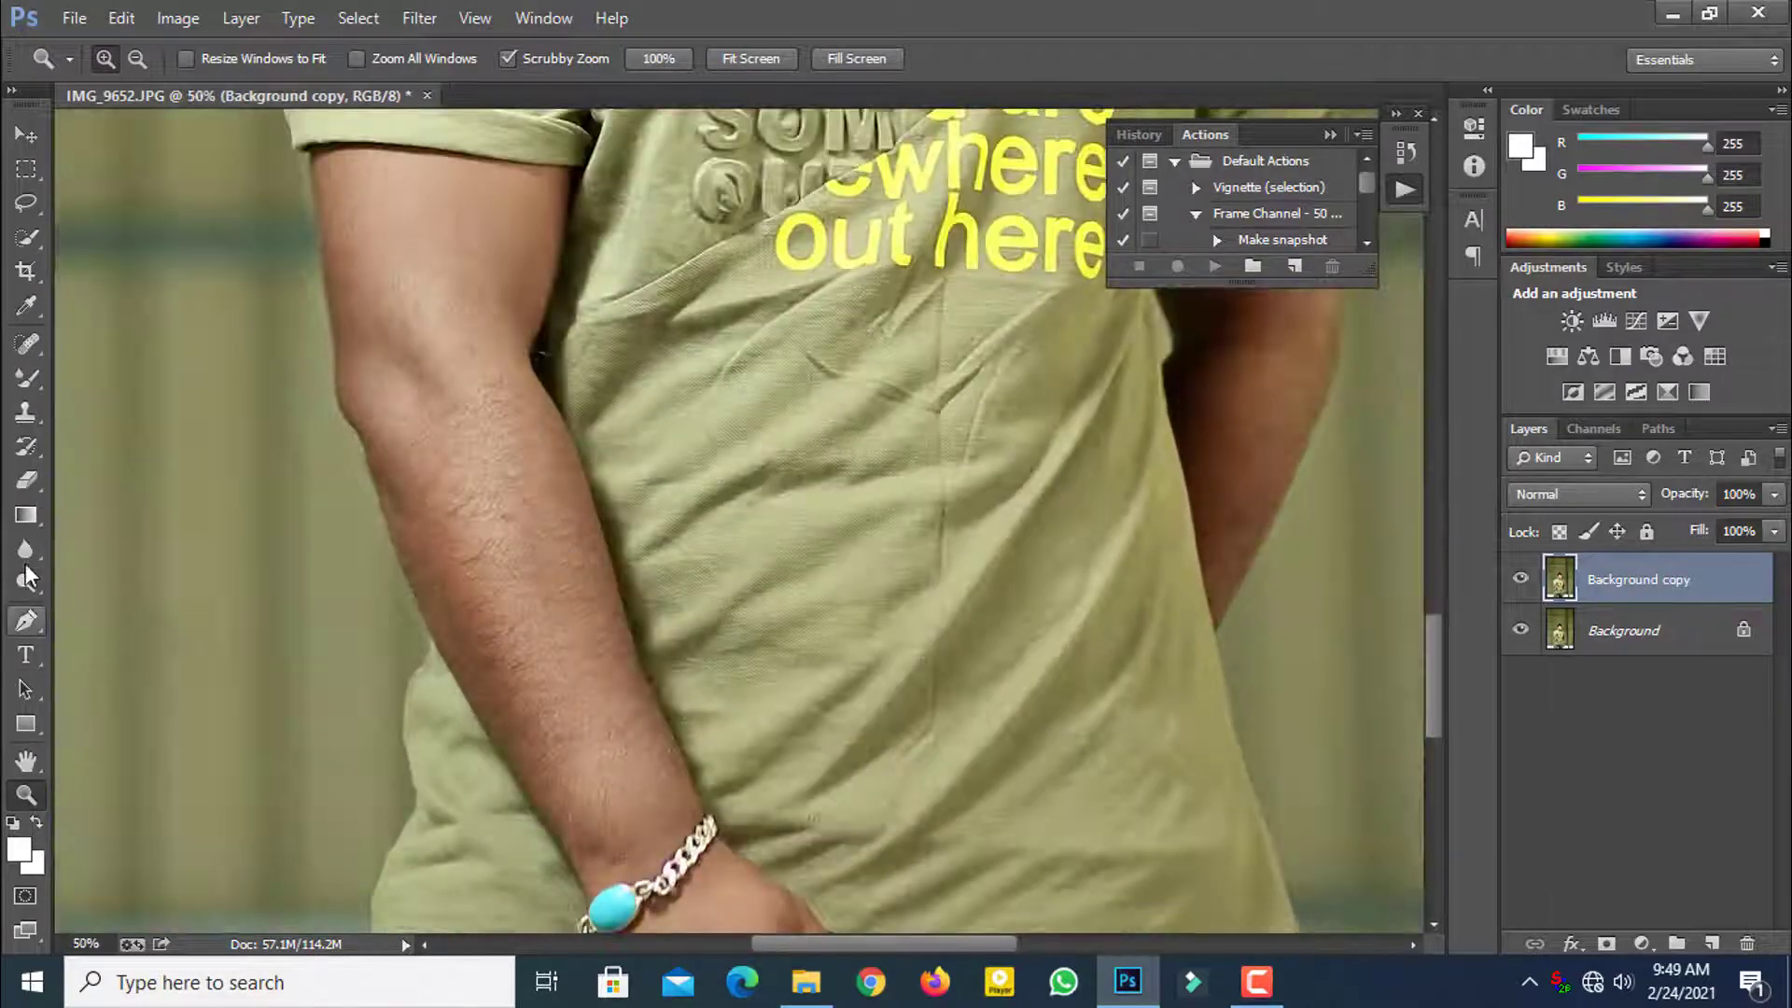
click(26, 378)
scroll(574, 482, up, 2)
right_click(575, 482)
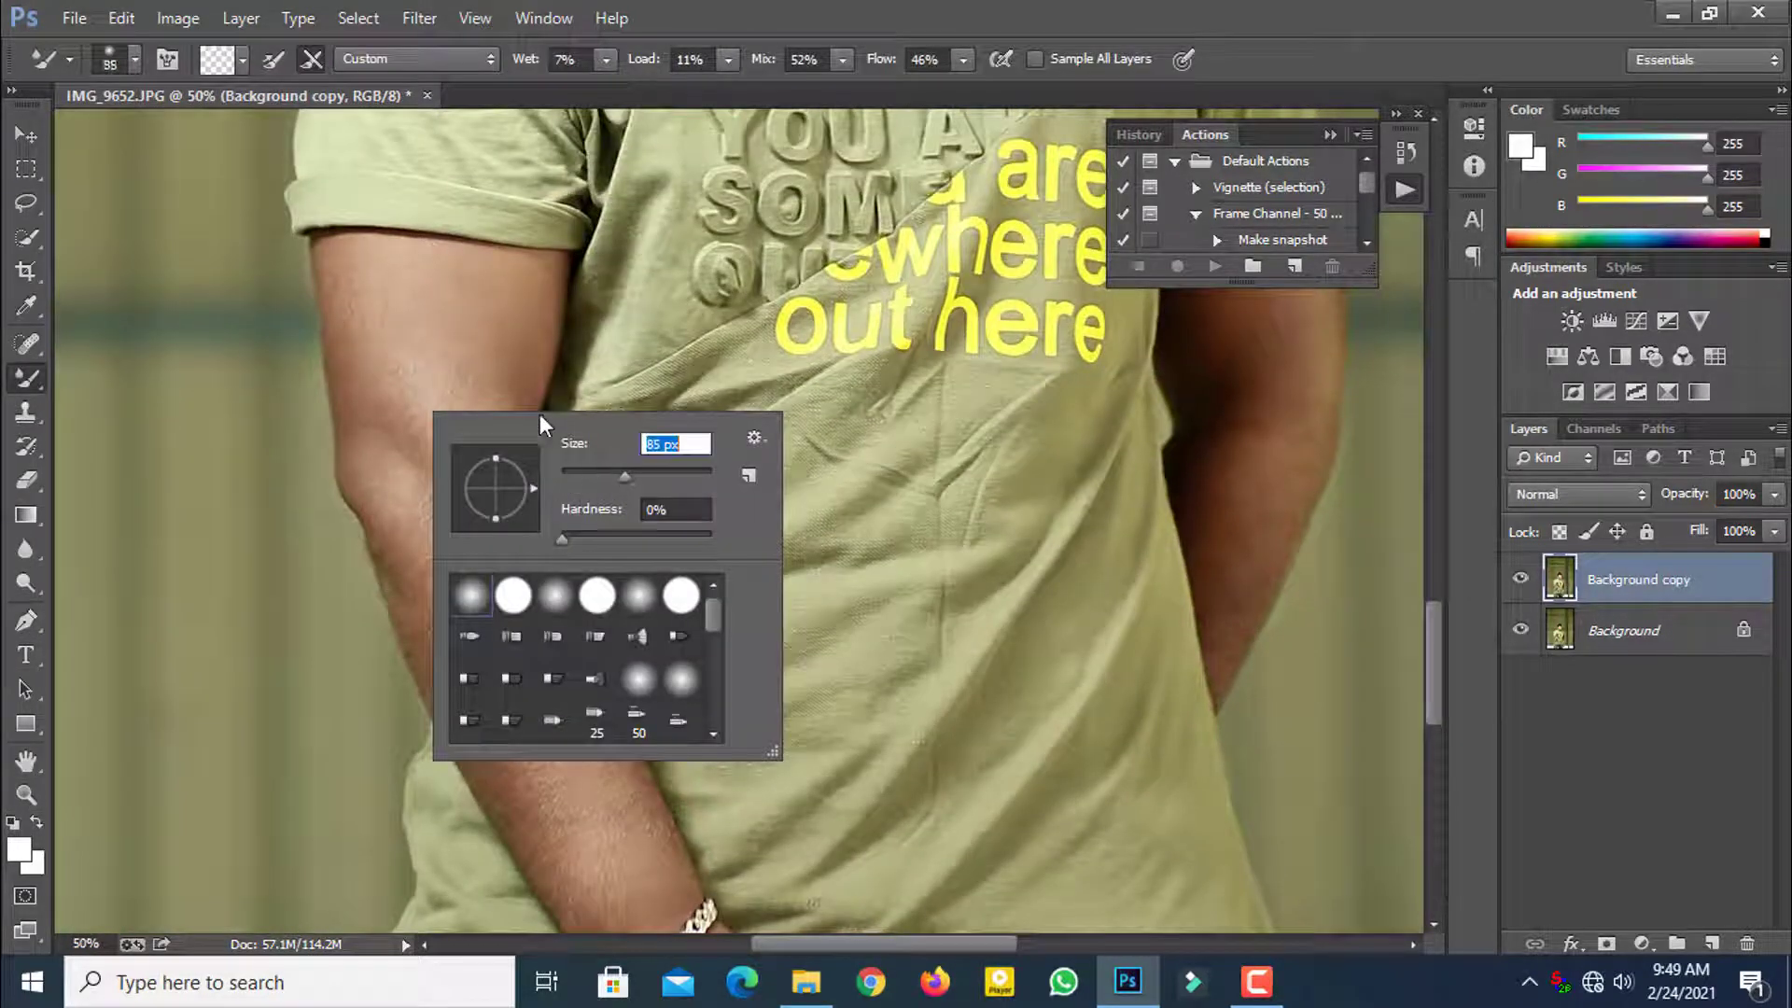
drag(634, 473, 639, 473)
click(350, 286)
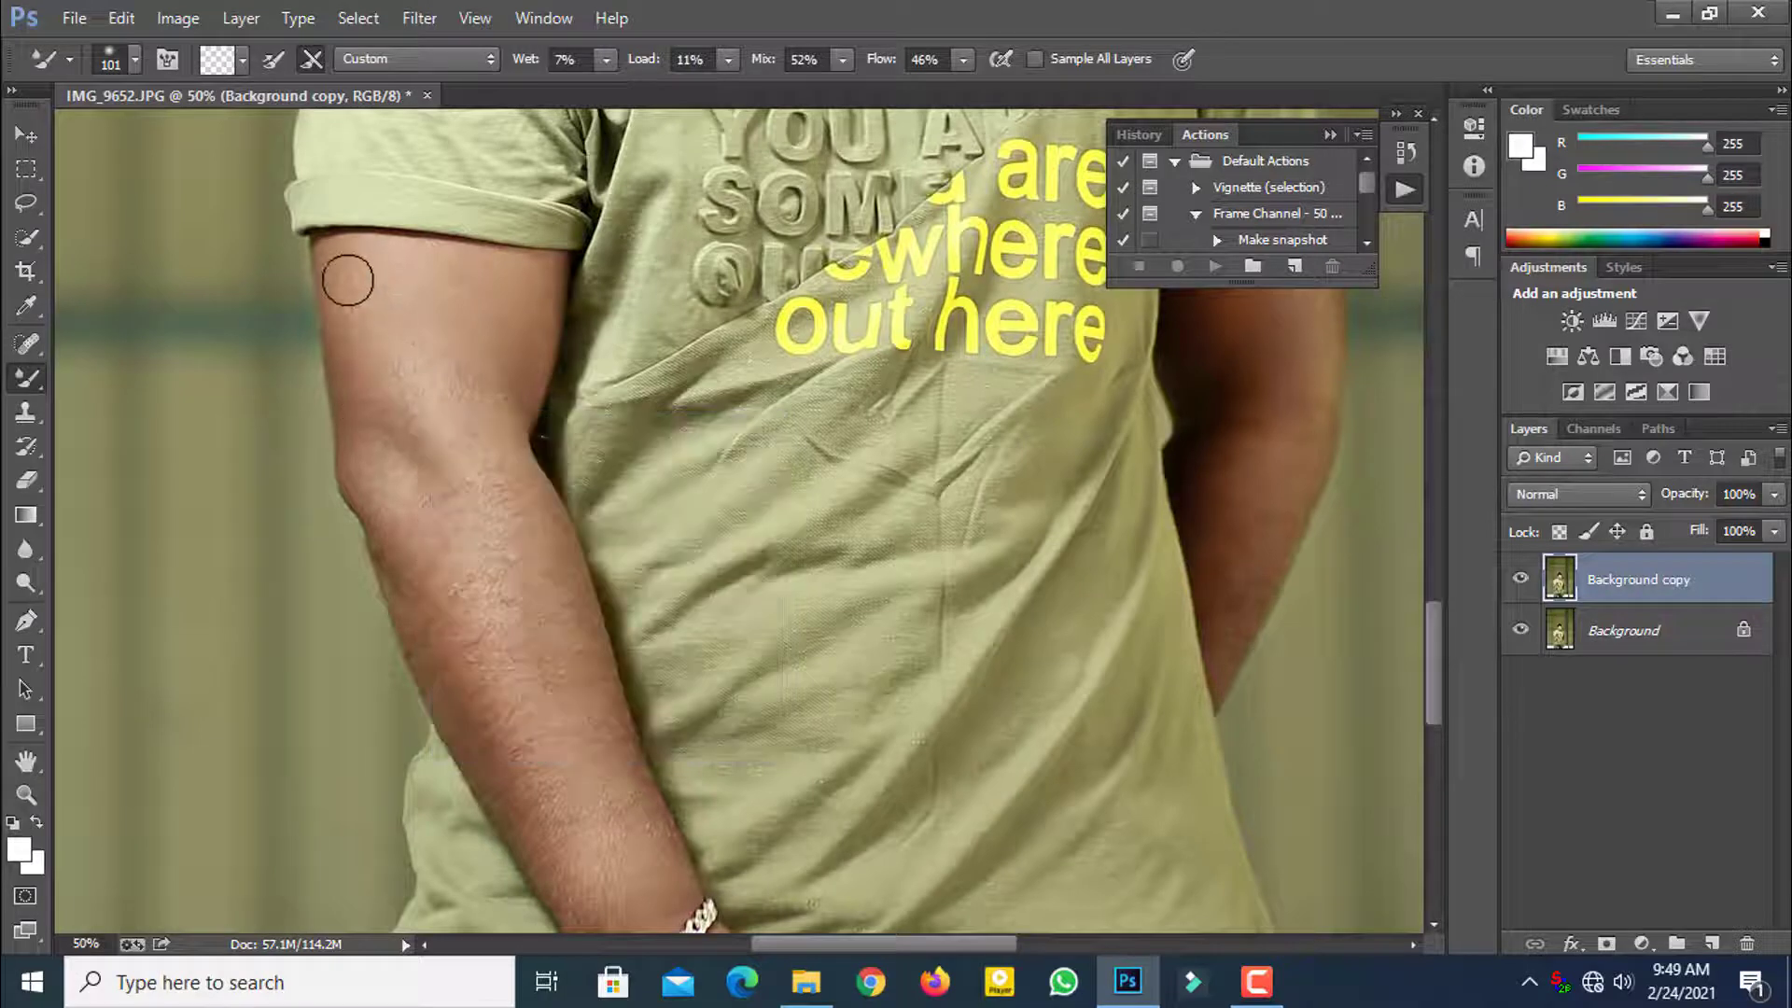
mouse_move(348, 280)
mouse_down()
mouse_move(382, 469)
mouse_move(384, 368)
mouse_move(351, 276)
mouse_move(409, 281)
mouse_move(375, 326)
mouse_move(433, 384)
mouse_move(437, 286)
mouse_up()
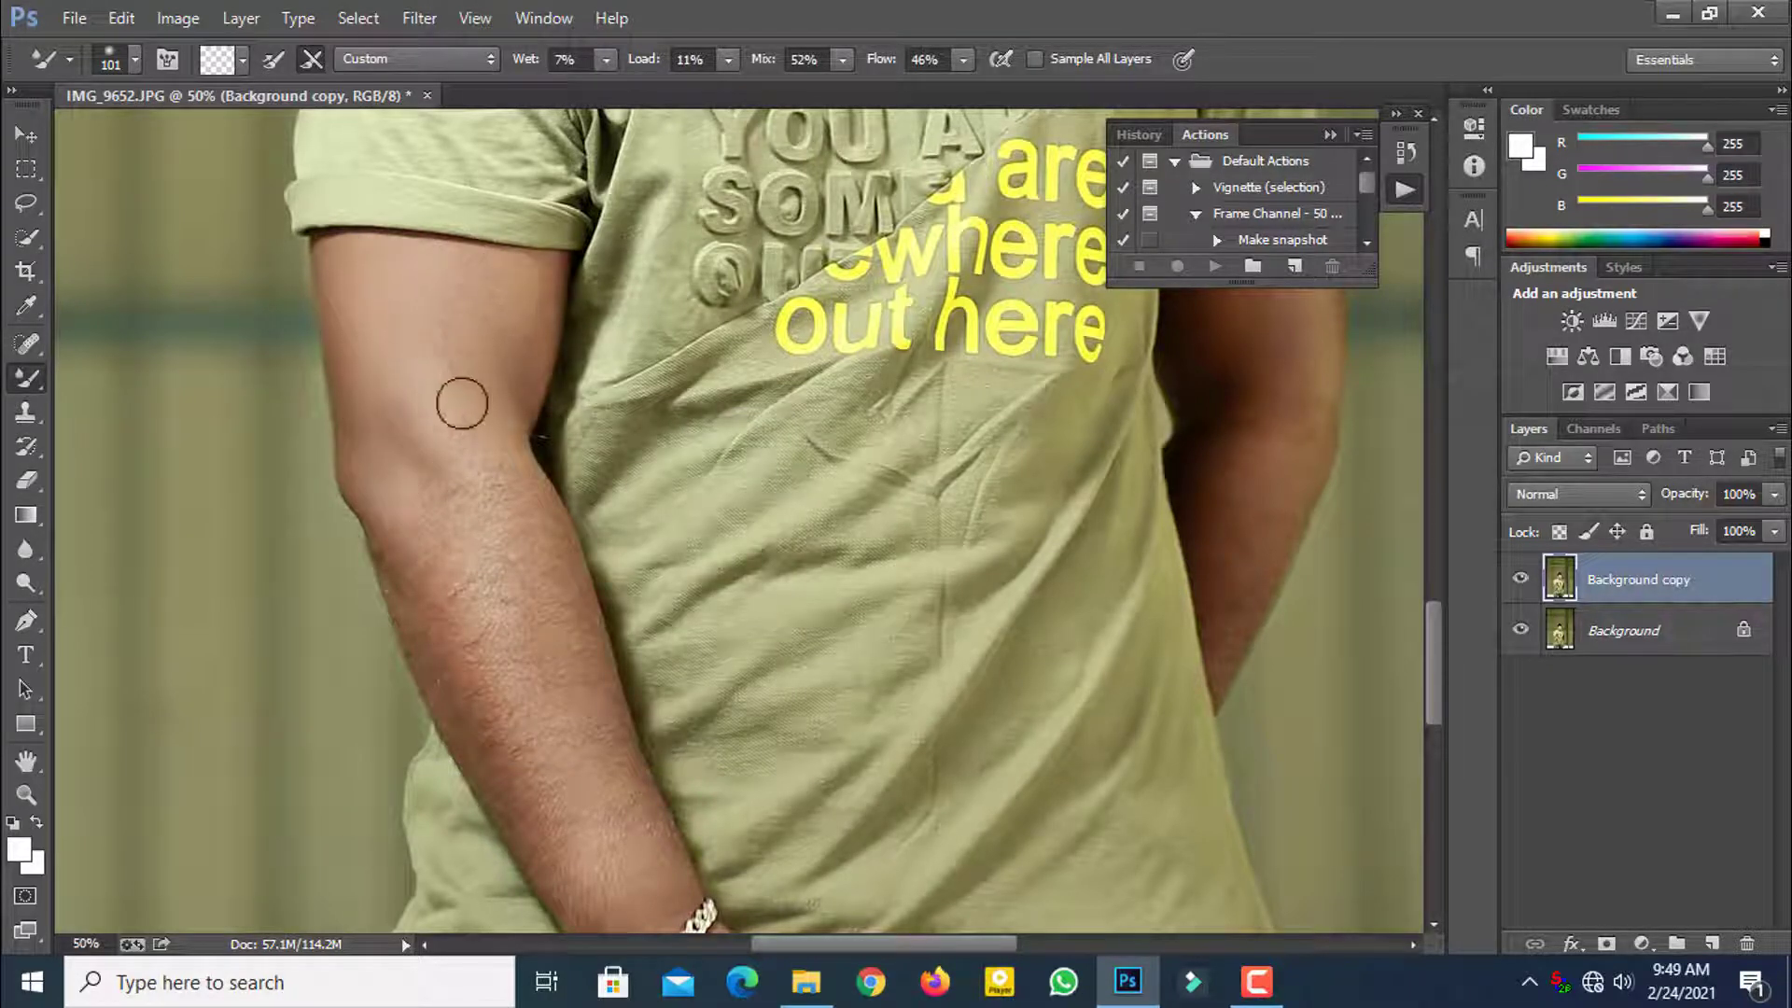
Step: Smooth the skin of the same arm from the elbow down the forearm with the Mixer Brush at 101 px
scroll(451, 532, down, 2)
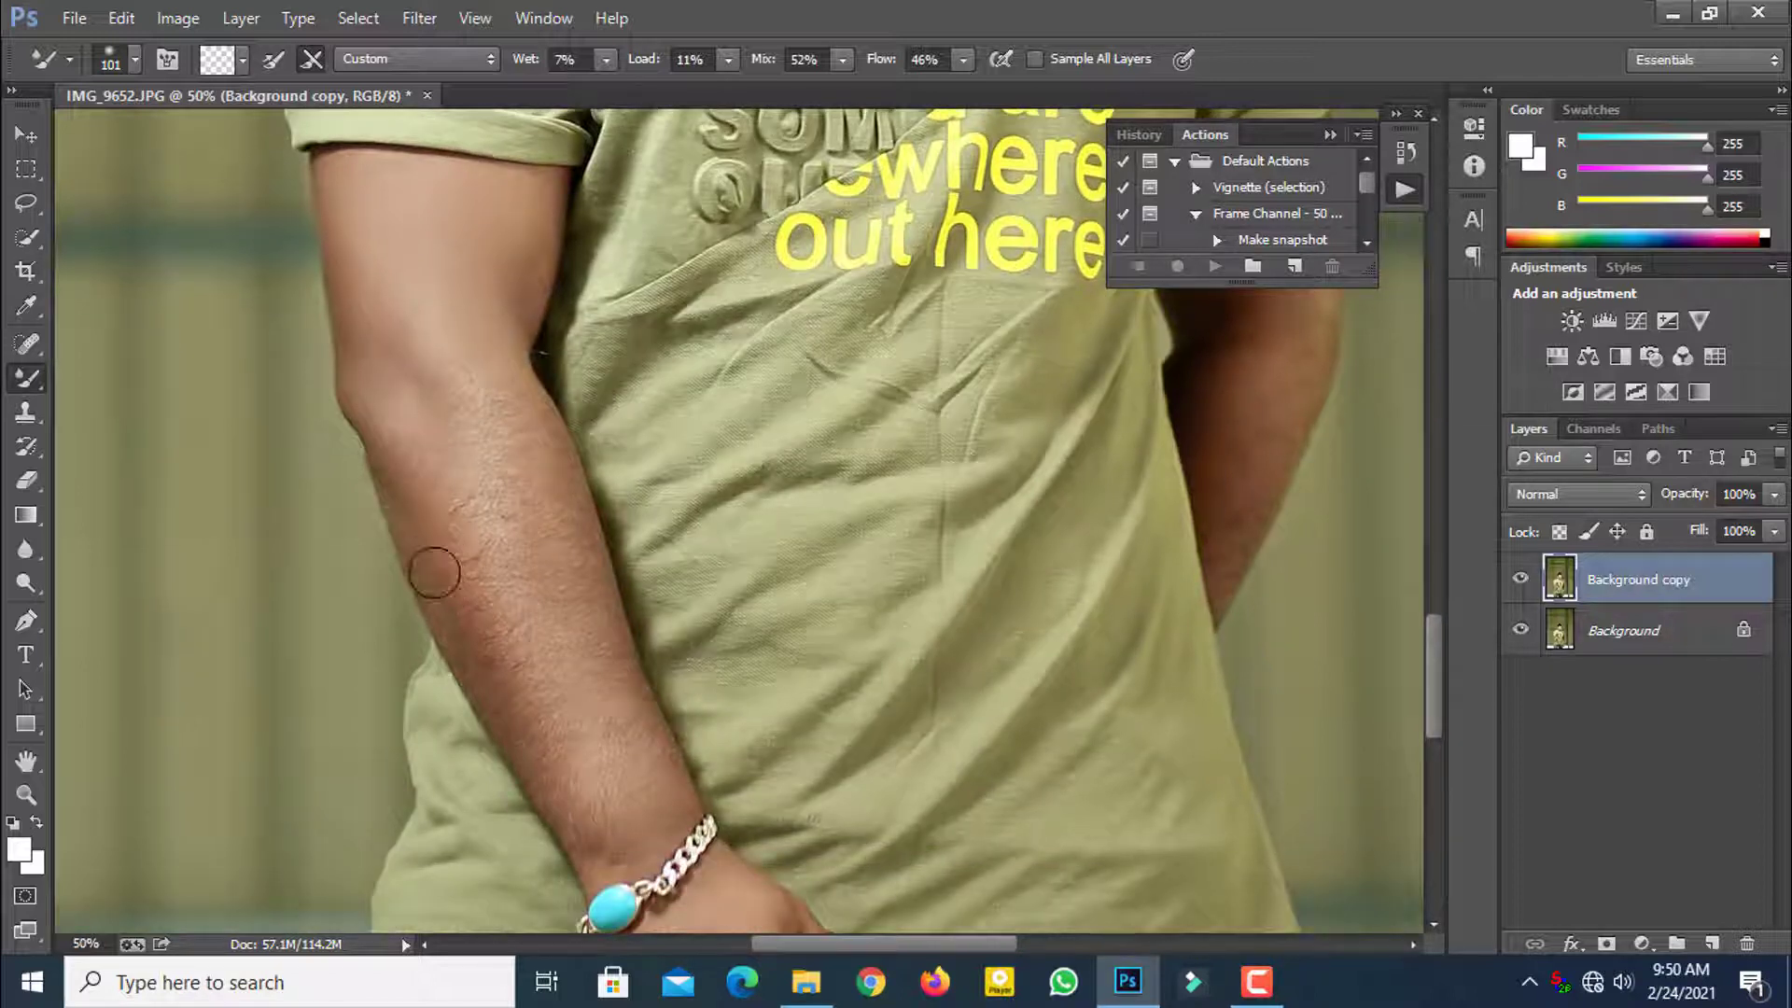
mouse_move(414, 469)
mouse_down()
mouse_move(469, 527)
mouse_move(480, 654)
mouse_up()
mouse_move(444, 467)
mouse_down()
mouse_move(495, 577)
mouse_move(499, 653)
mouse_move(551, 724)
mouse_up()
mouse_move(501, 429)
mouse_down()
mouse_move(520, 626)
mouse_move(507, 445)
mouse_up()
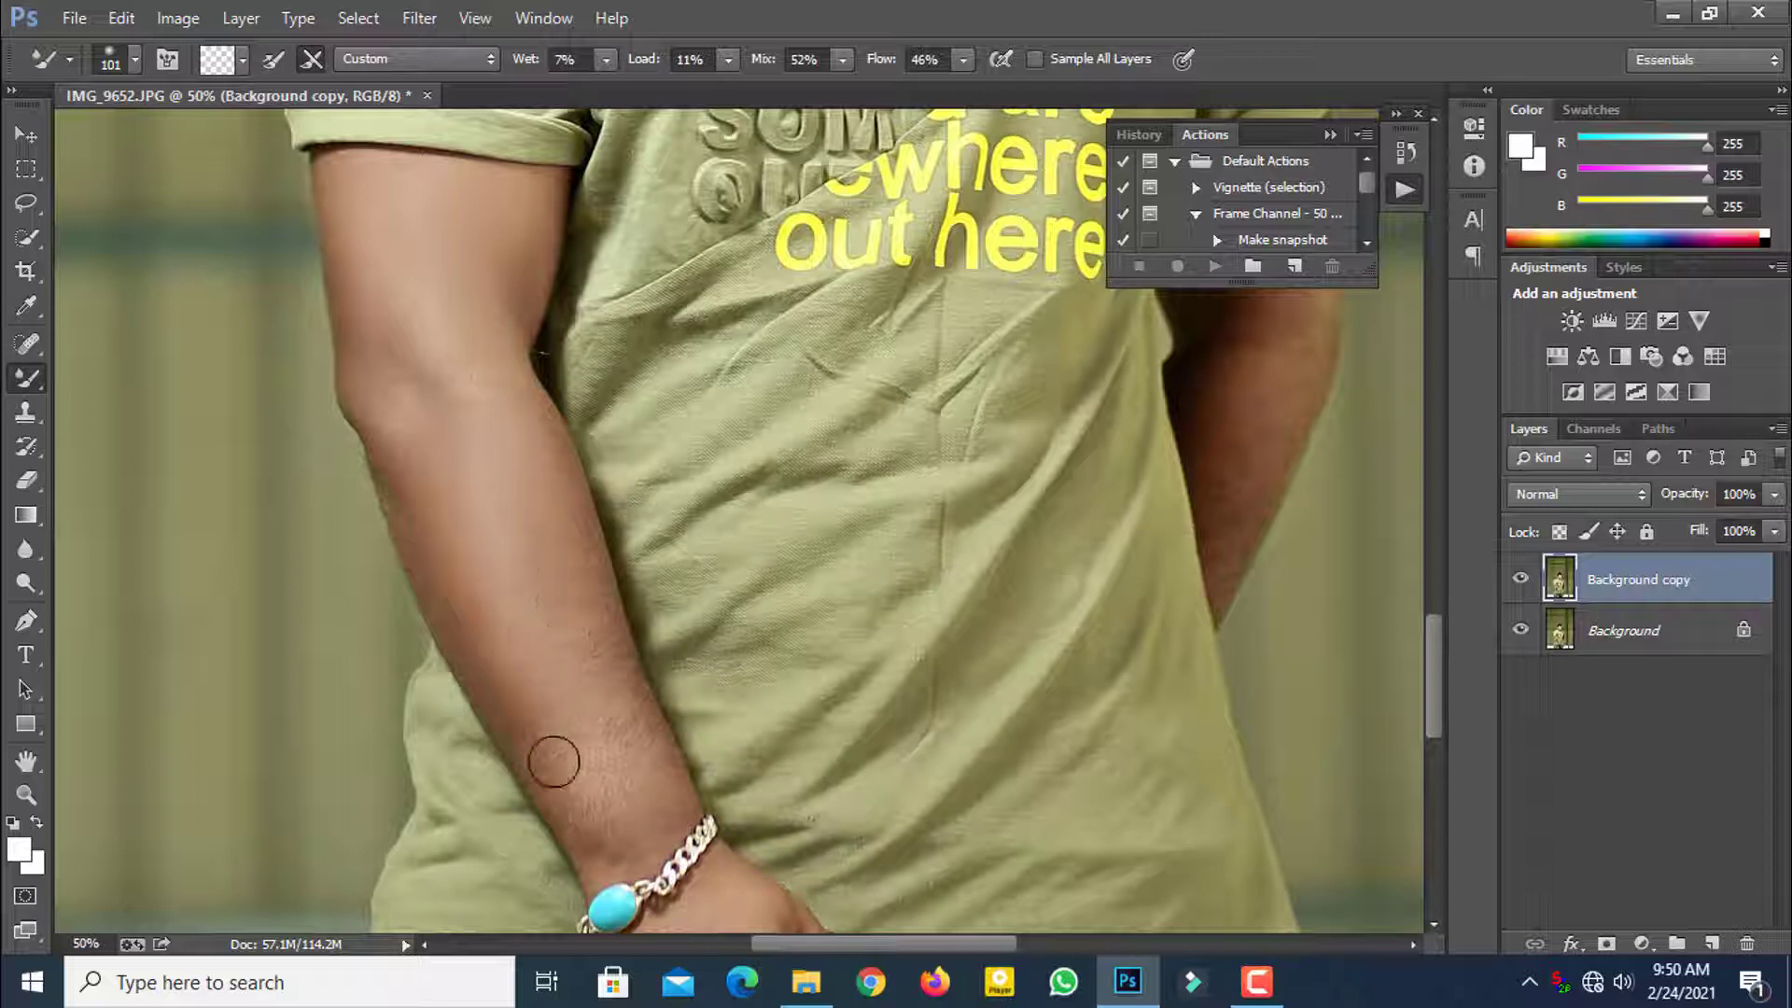
drag(554, 762, 539, 605)
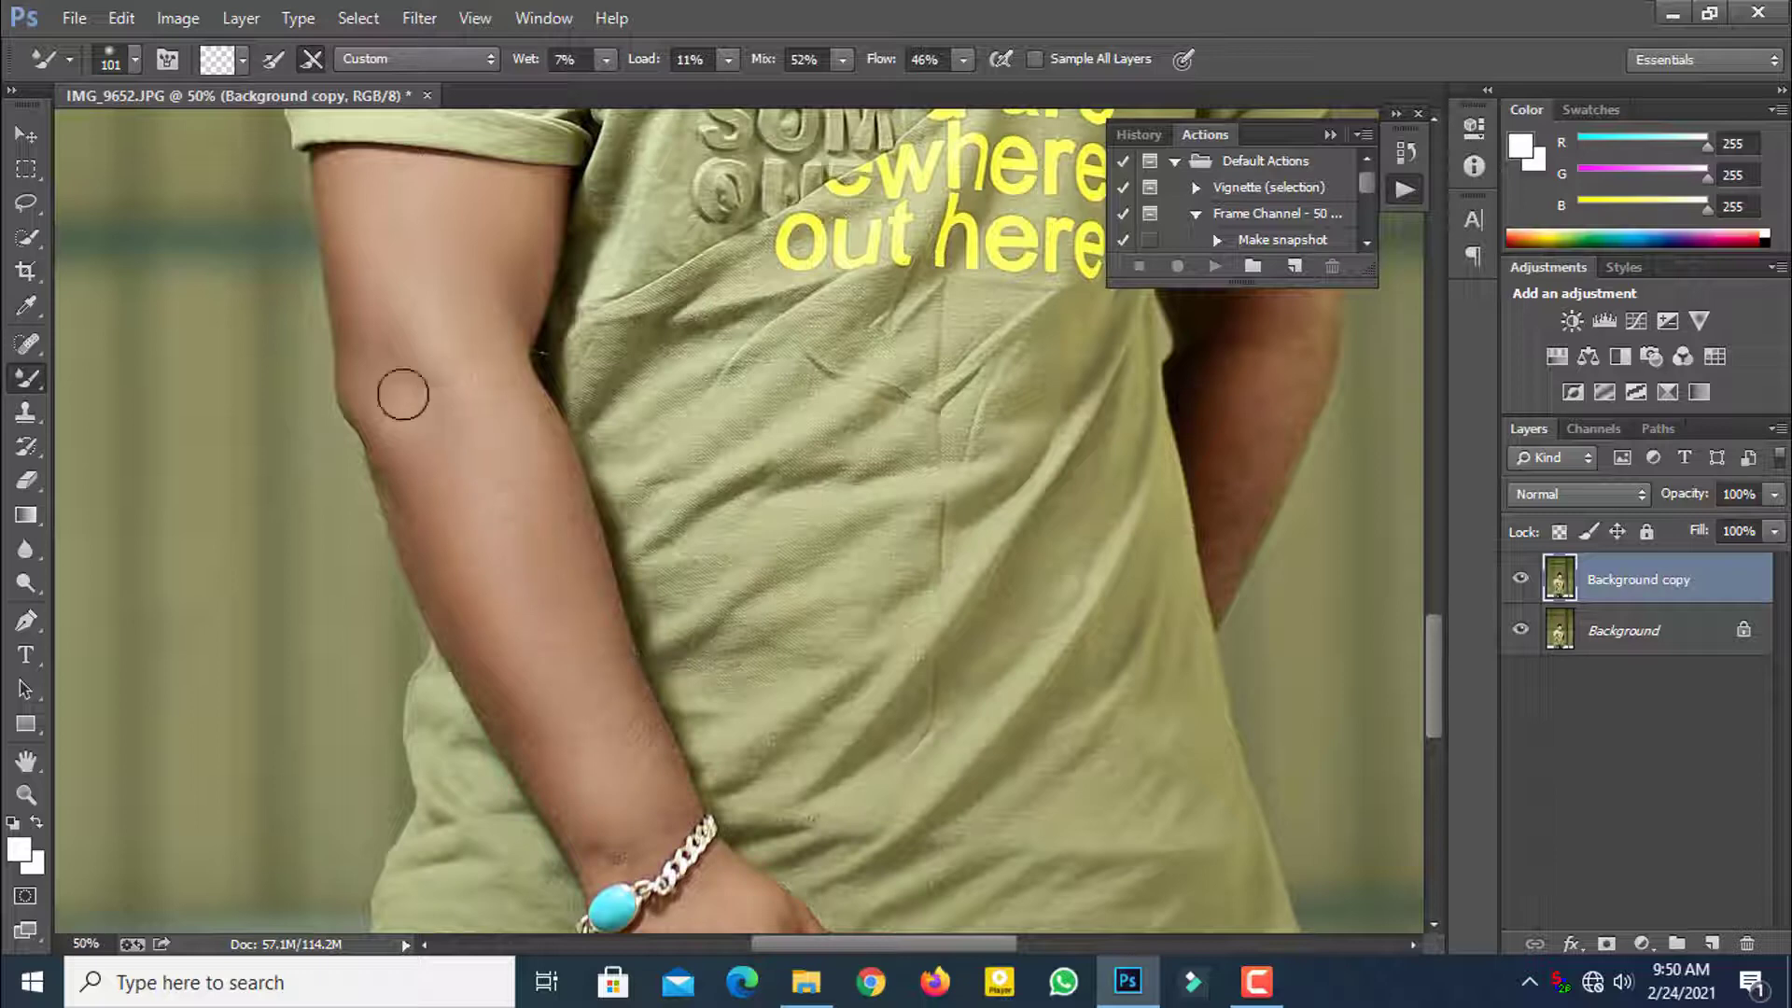
Step: Touch up the wrist above the bracelet with the Mixer Brush at 71 px and set the brush to 90 px for the forearm
scroll(812, 482, down, 2)
right_click(812, 483)
key(Return)
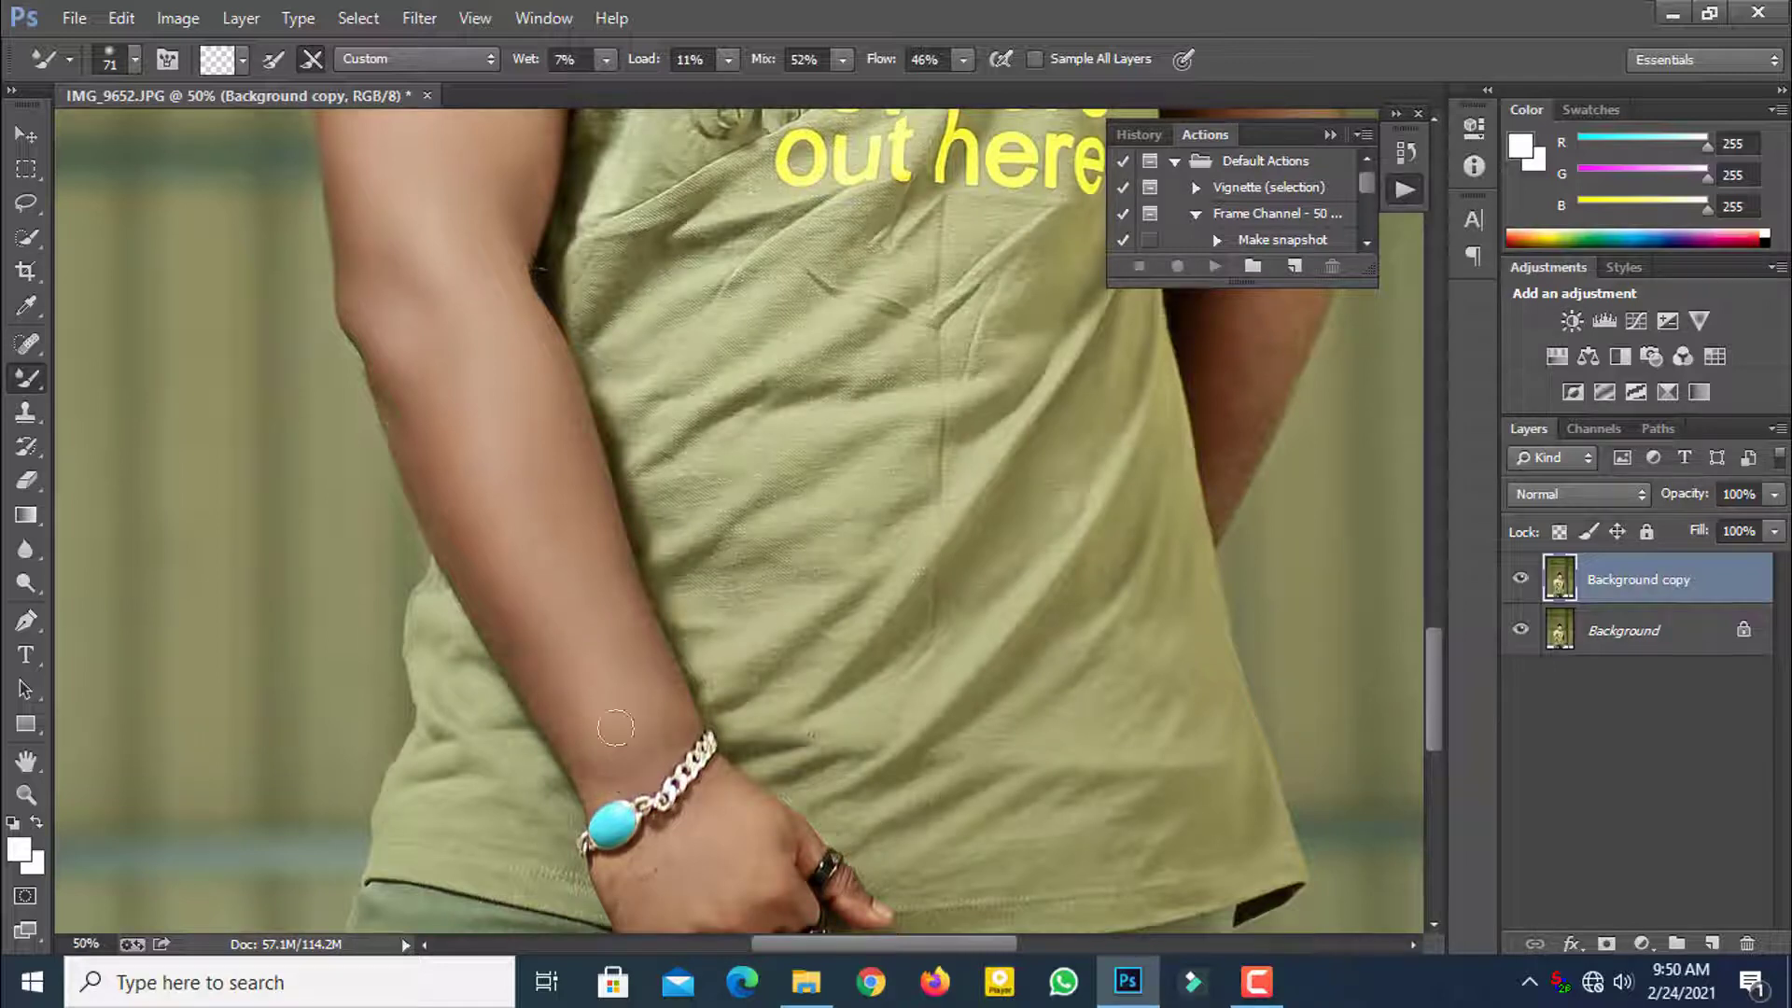
scroll(588, 513, up, 1)
right_click(576, 484)
click(771, 550)
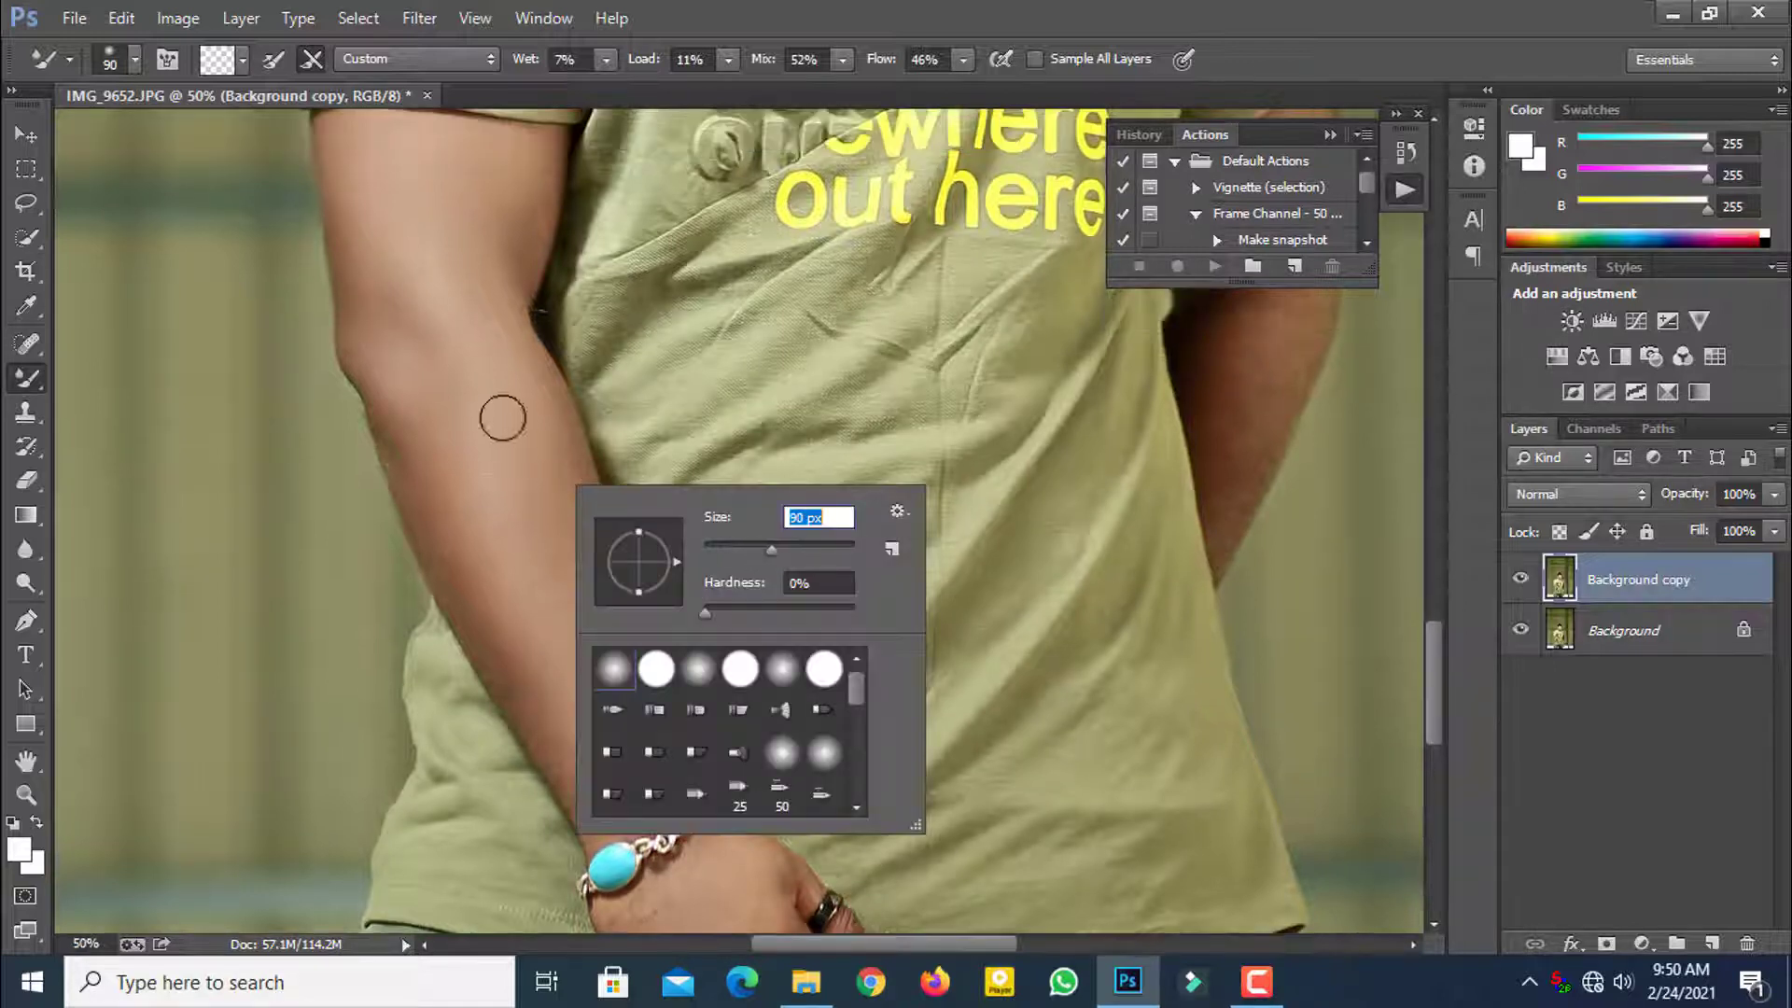
key(Return)
Step: Smooth the skin of the other arm below the sleeve with the Mixer Brush at 90 px
click(26, 794)
right_click(870, 423)
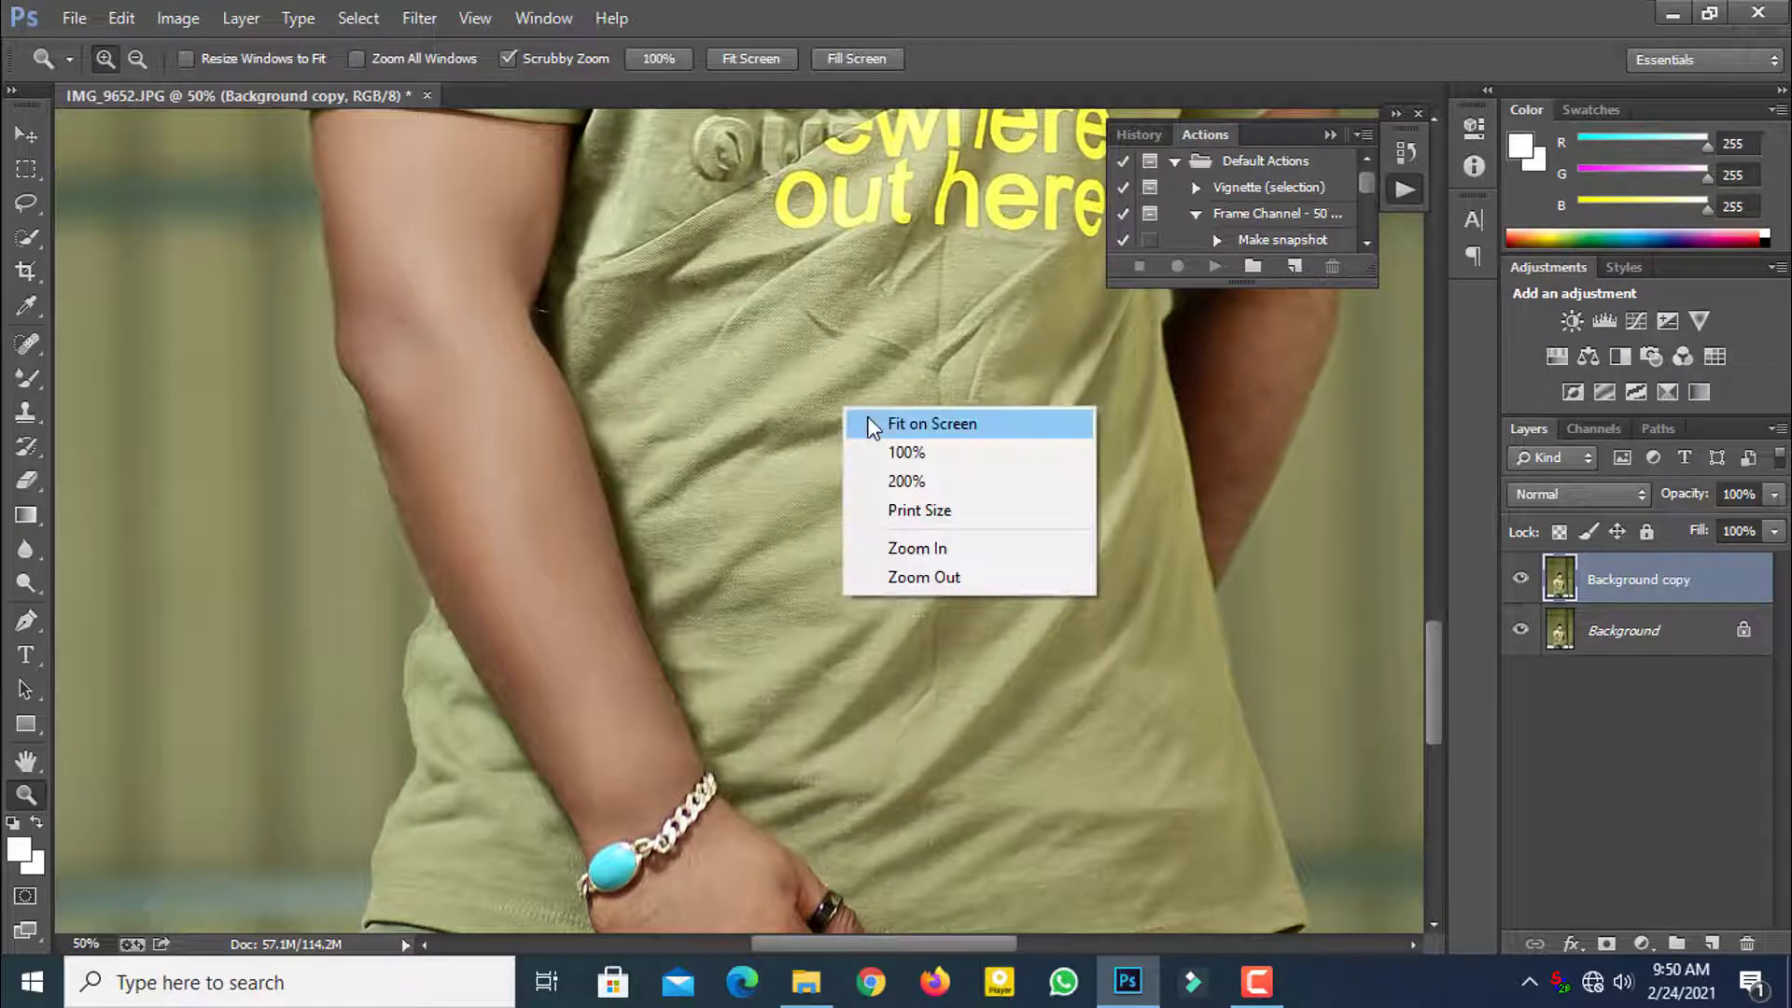
click(870, 426)
drag(844, 694, 823, 585)
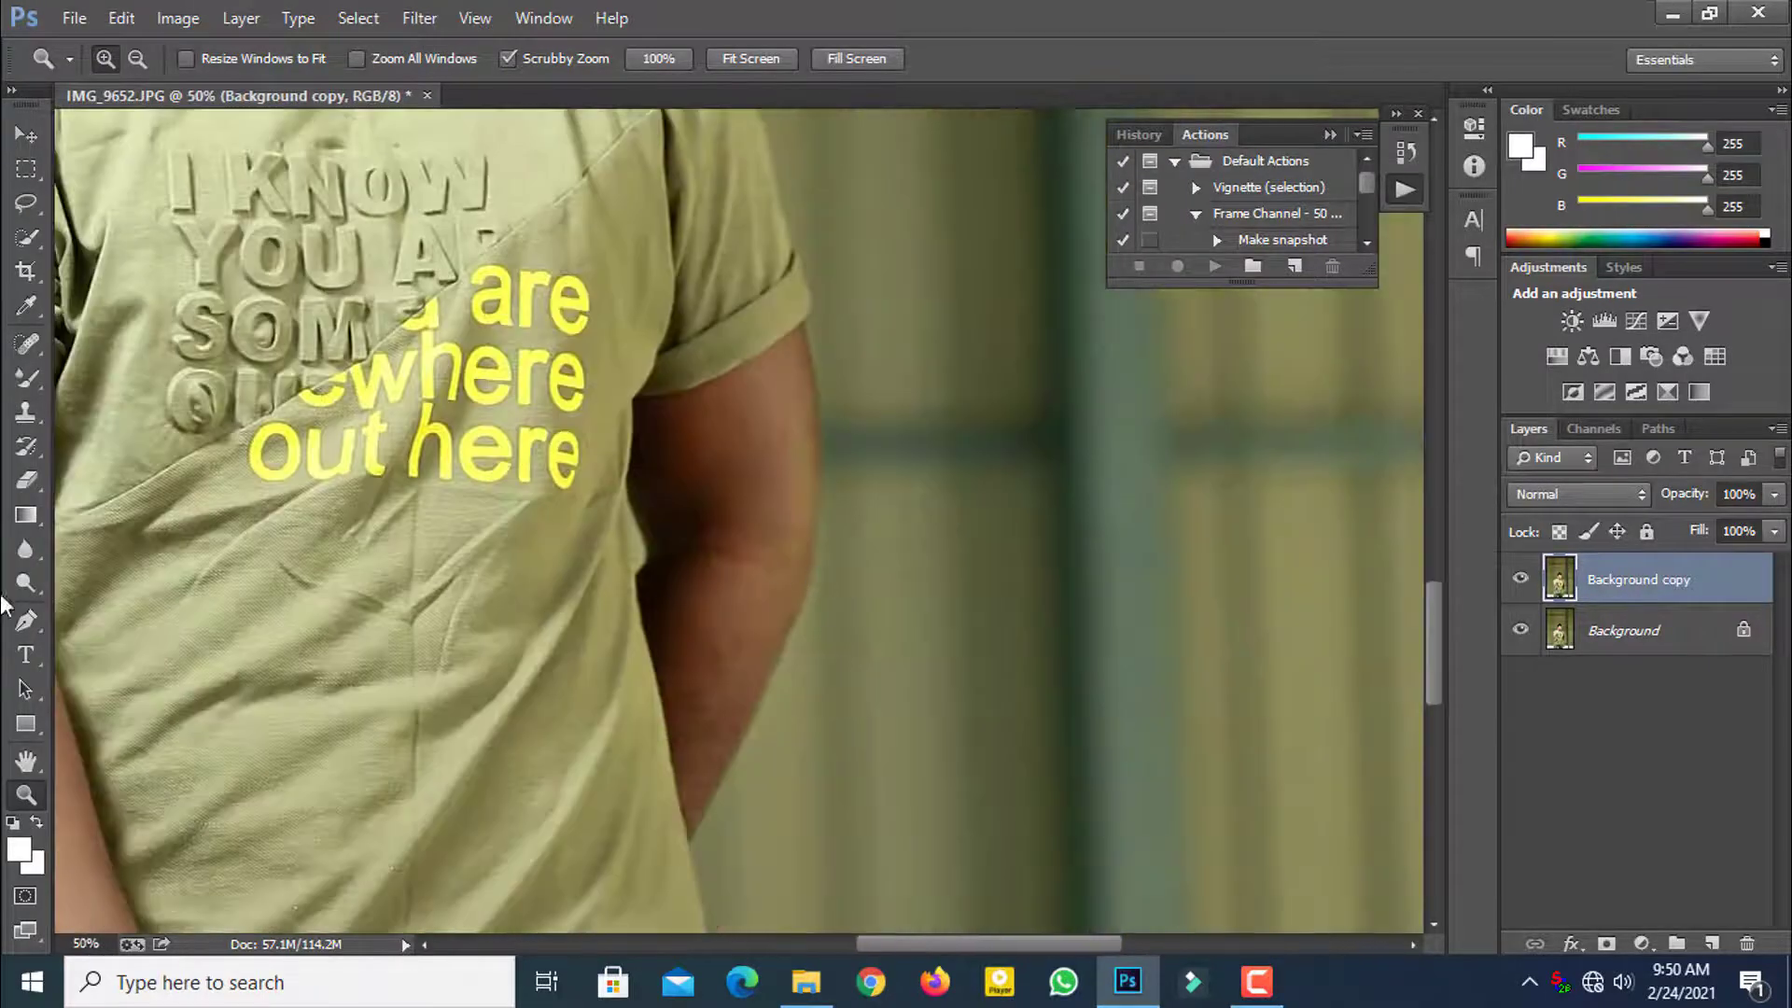
click(27, 378)
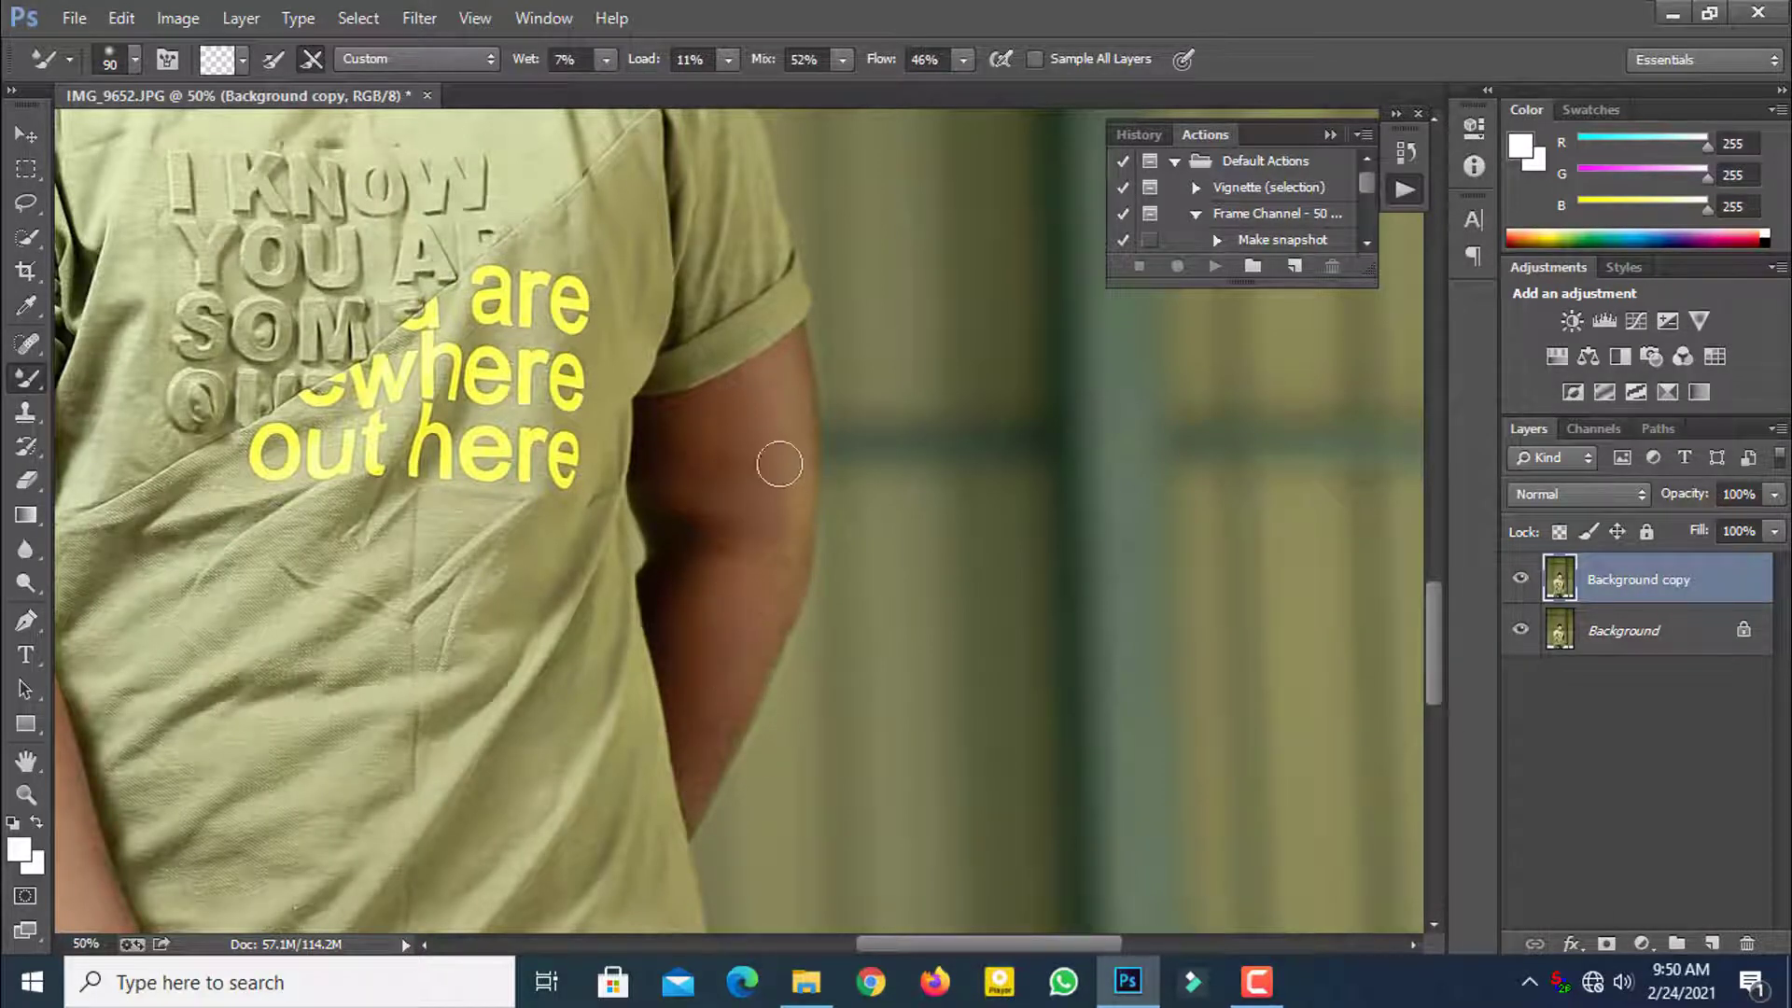
Step: Set the Mixer Brush to 66 px and touch up the forearm of the arm held behind the back
scroll(747, 602, down, 1)
right_click(776, 593)
drag(967, 656, 953, 656)
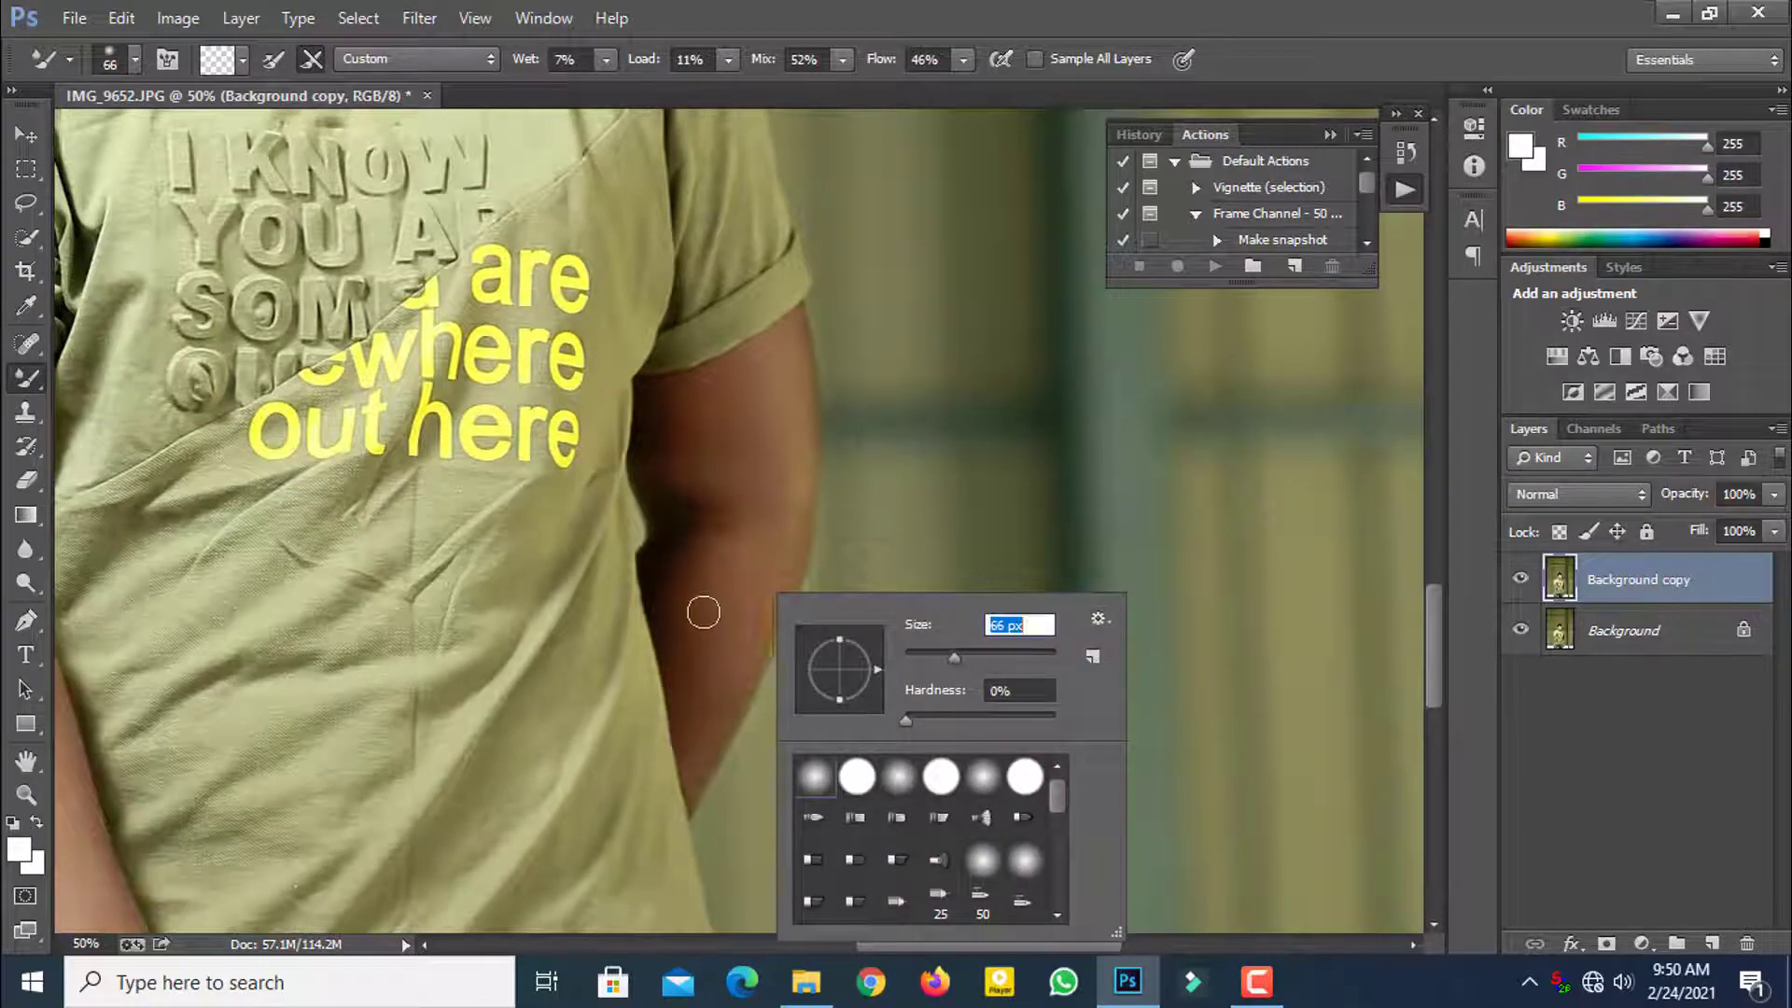
click(704, 612)
Step: Fit the image on screen, merge the Background copy layer down and duplicate the merged Background layer
click(25, 795)
right_click(864, 367)
click(876, 381)
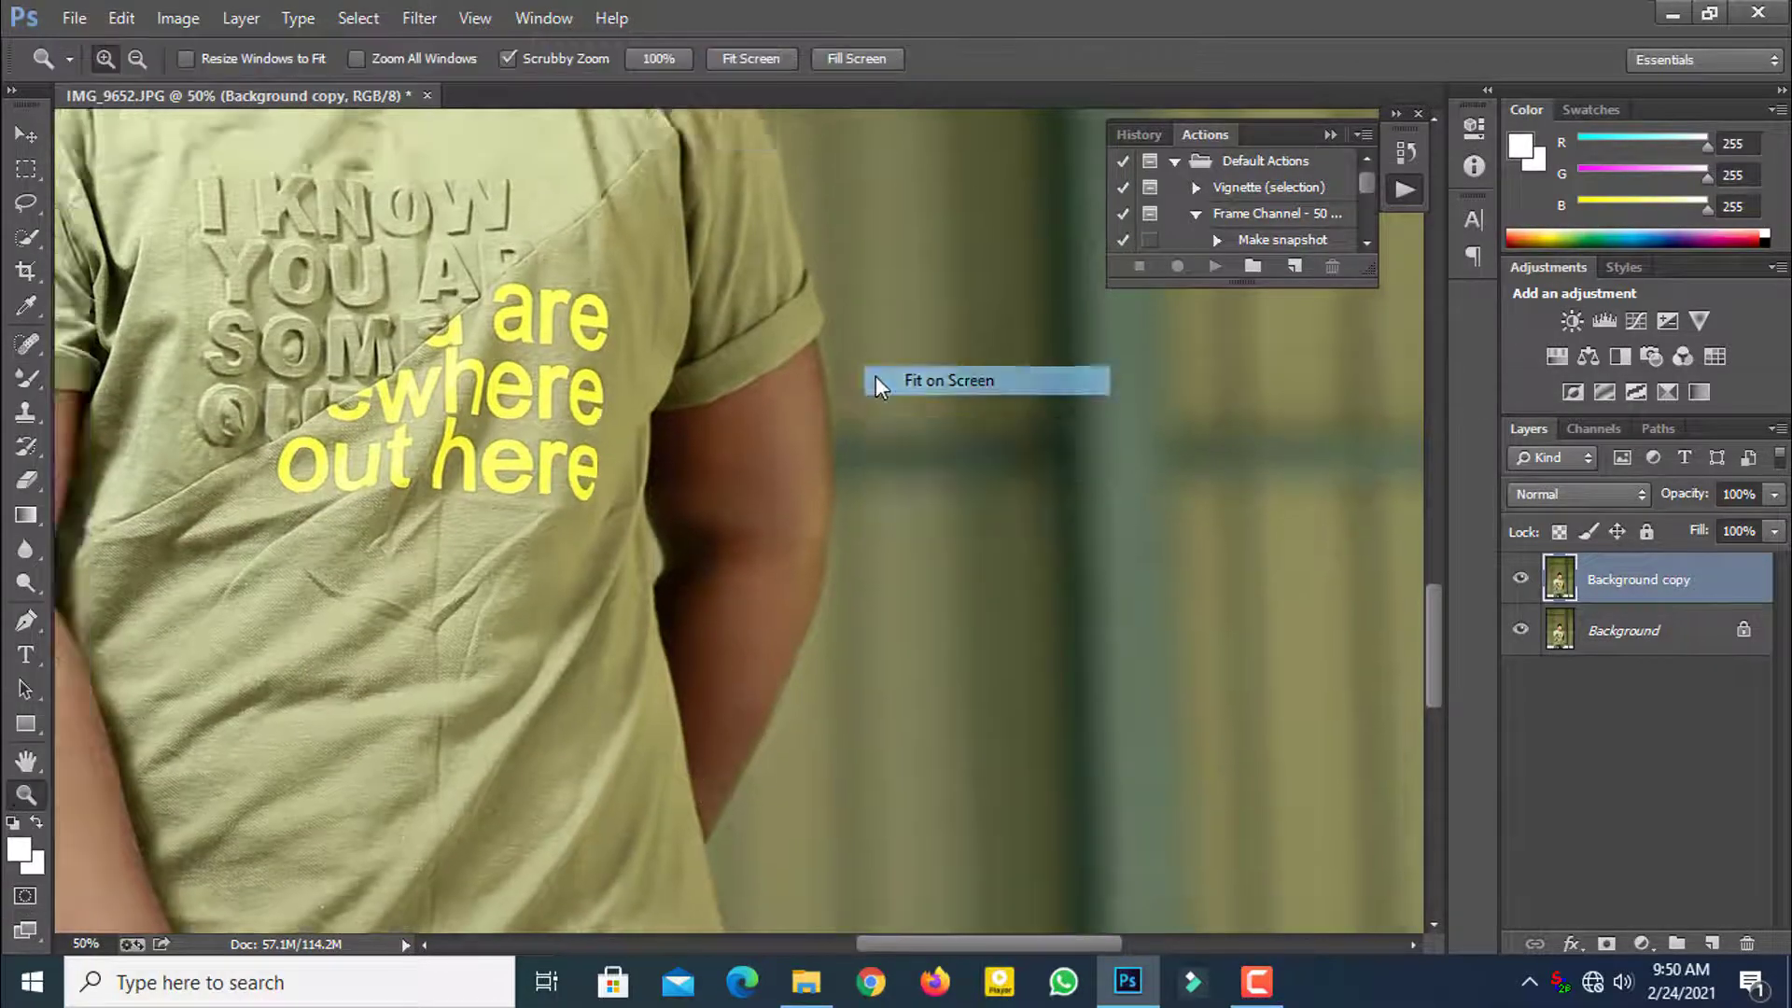
right_click(1620, 581)
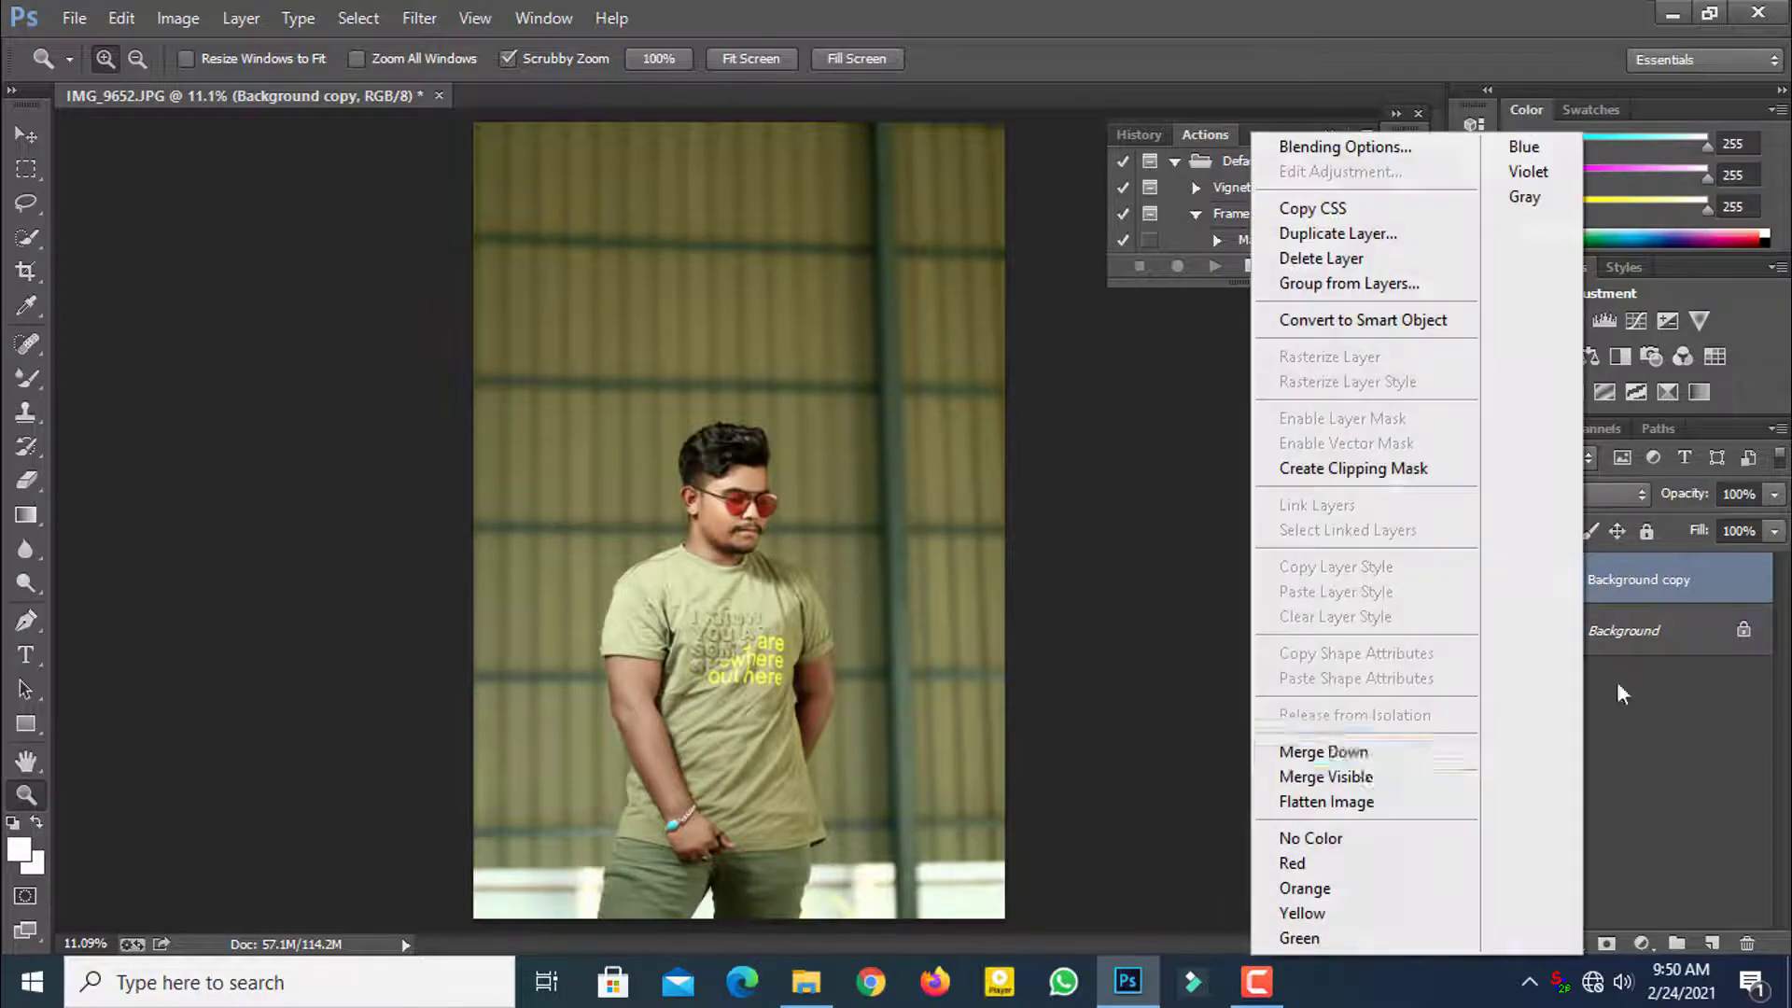
click(1307, 753)
drag(1638, 598, 1712, 944)
Step: Darken the man's hair with the Burn tool at 114 px, using the Midtones range and 88% exposure
click(745, 435)
key(o)
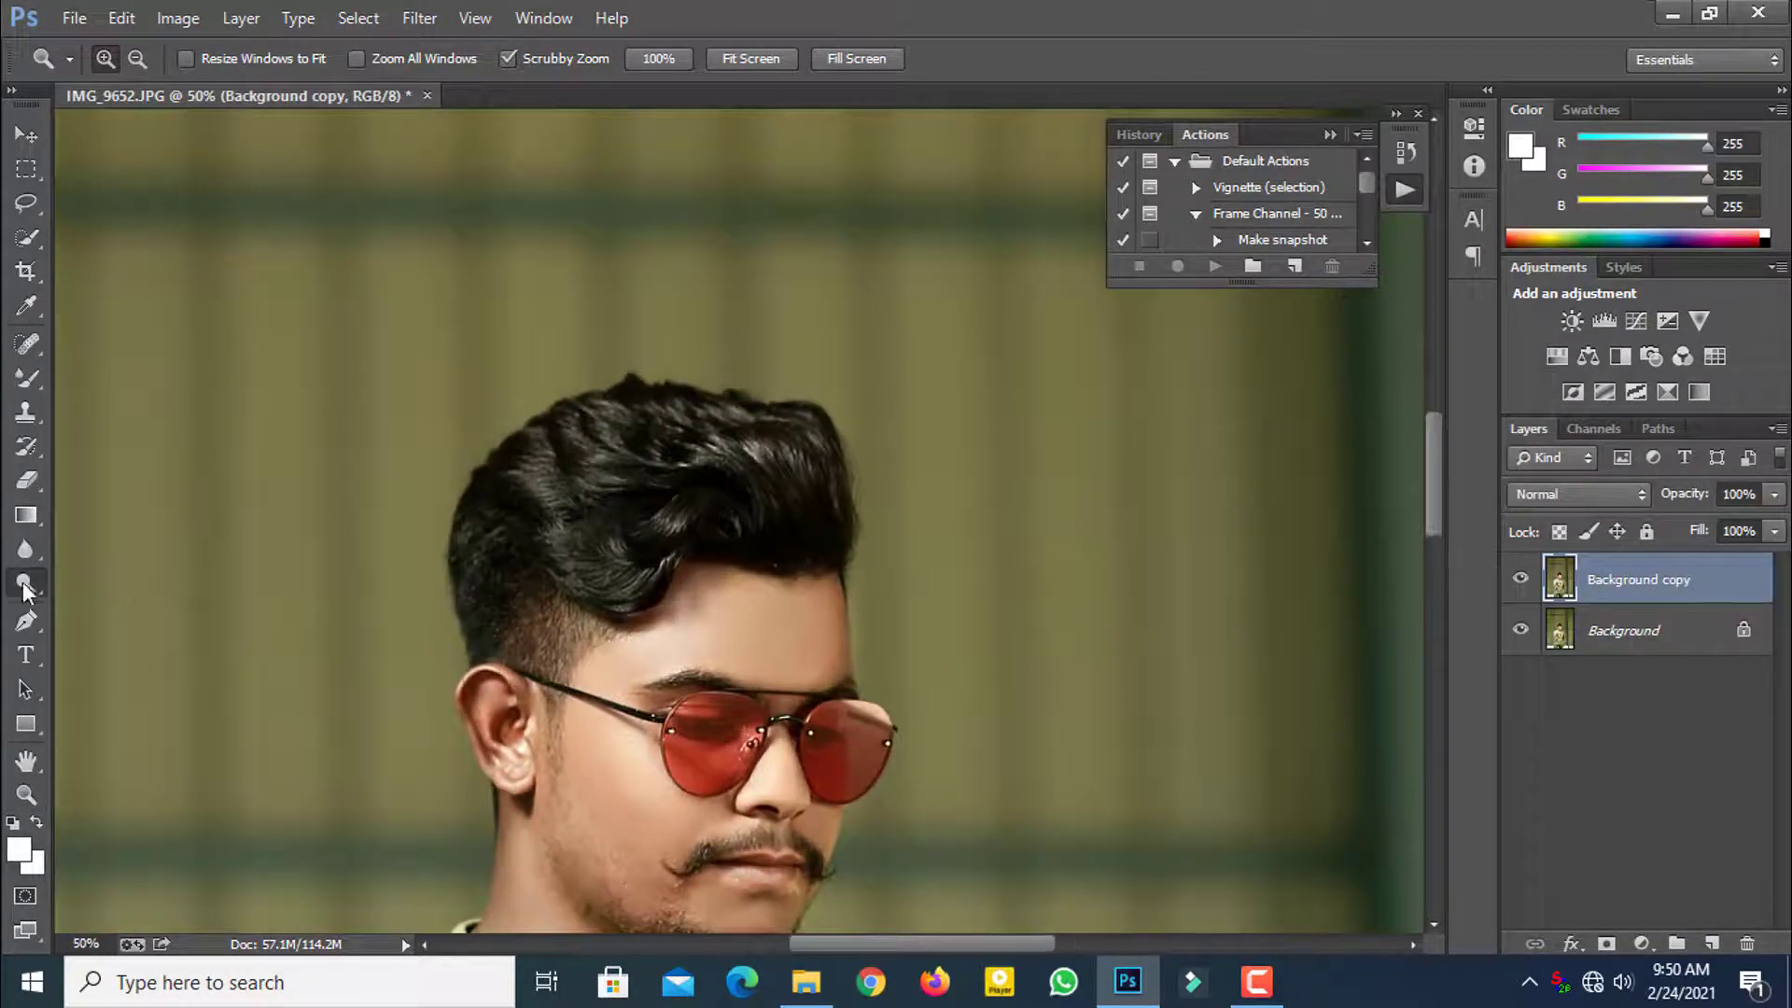
mouse_move(474, 550)
mouse_down()
mouse_move(527, 474)
mouse_move(607, 455)
mouse_move(631, 510)
mouse_move(624, 579)
mouse_move(642, 499)
mouse_move(605, 445)
mouse_move(718, 485)
mouse_move(779, 483)
mouse_move(750, 454)
mouse_move(544, 547)
mouse_move(779, 471)
mouse_move(609, 461)
mouse_move(491, 562)
mouse_move(754, 496)
mouse_up()
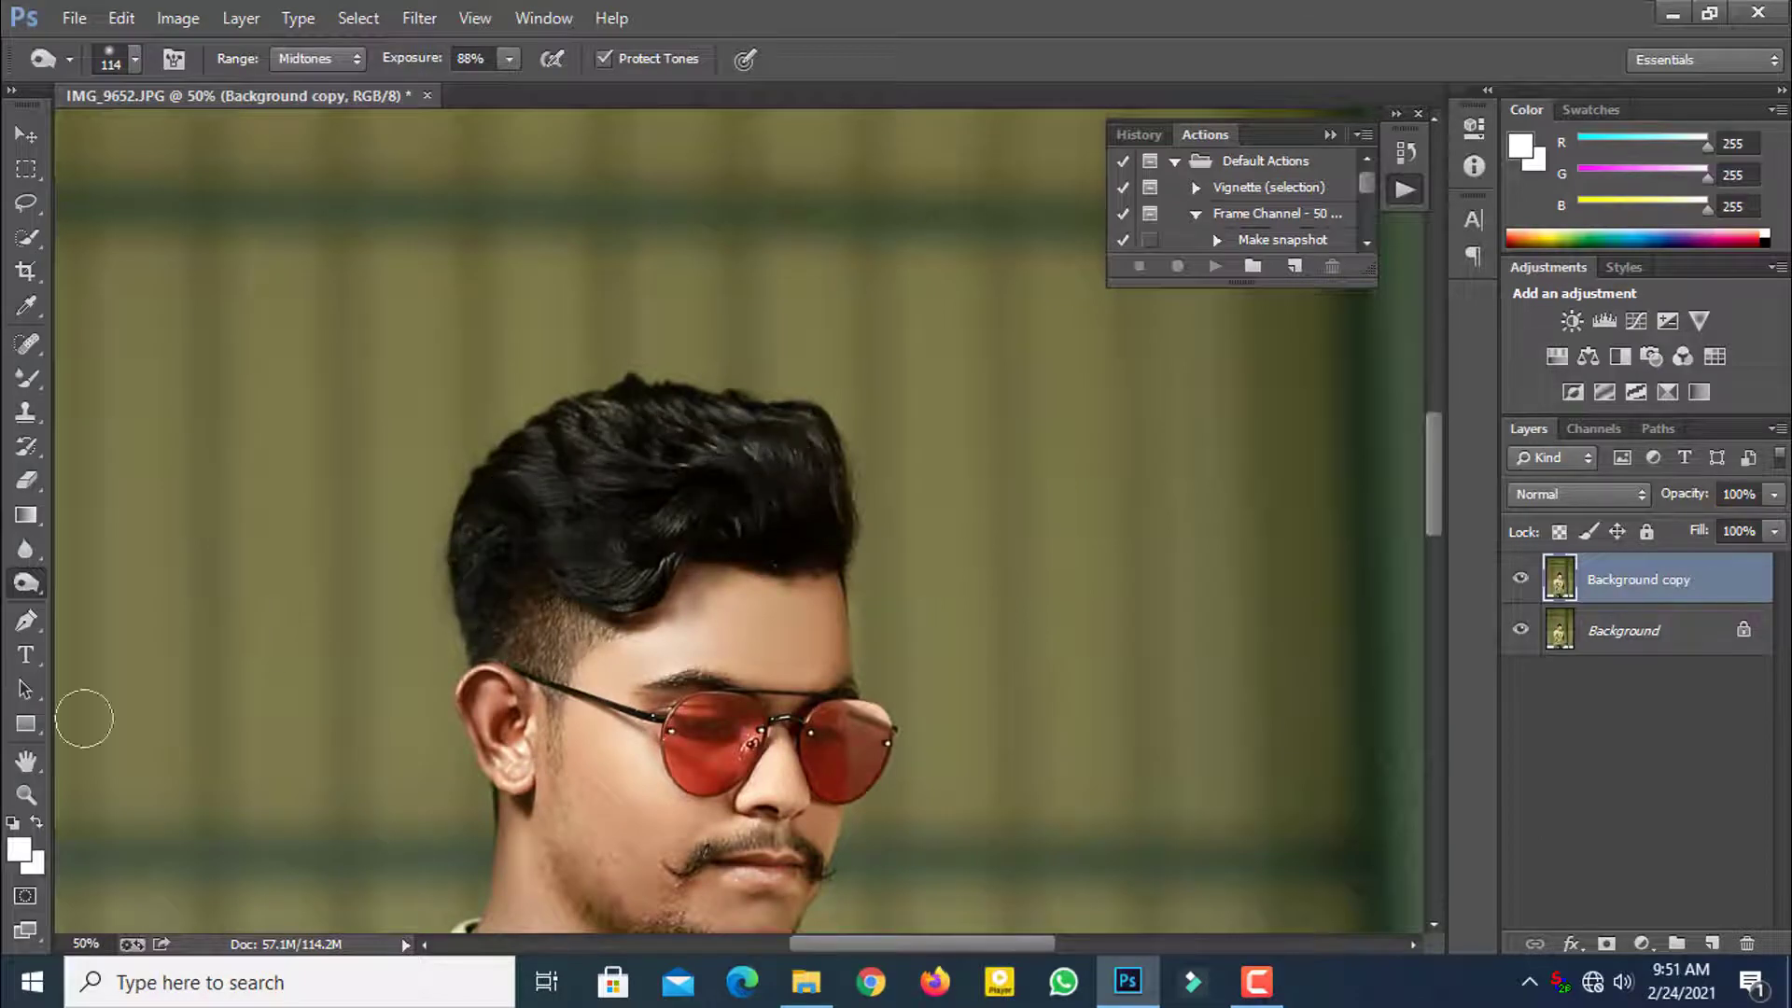
click(25, 794)
right_click(838, 410)
click(872, 440)
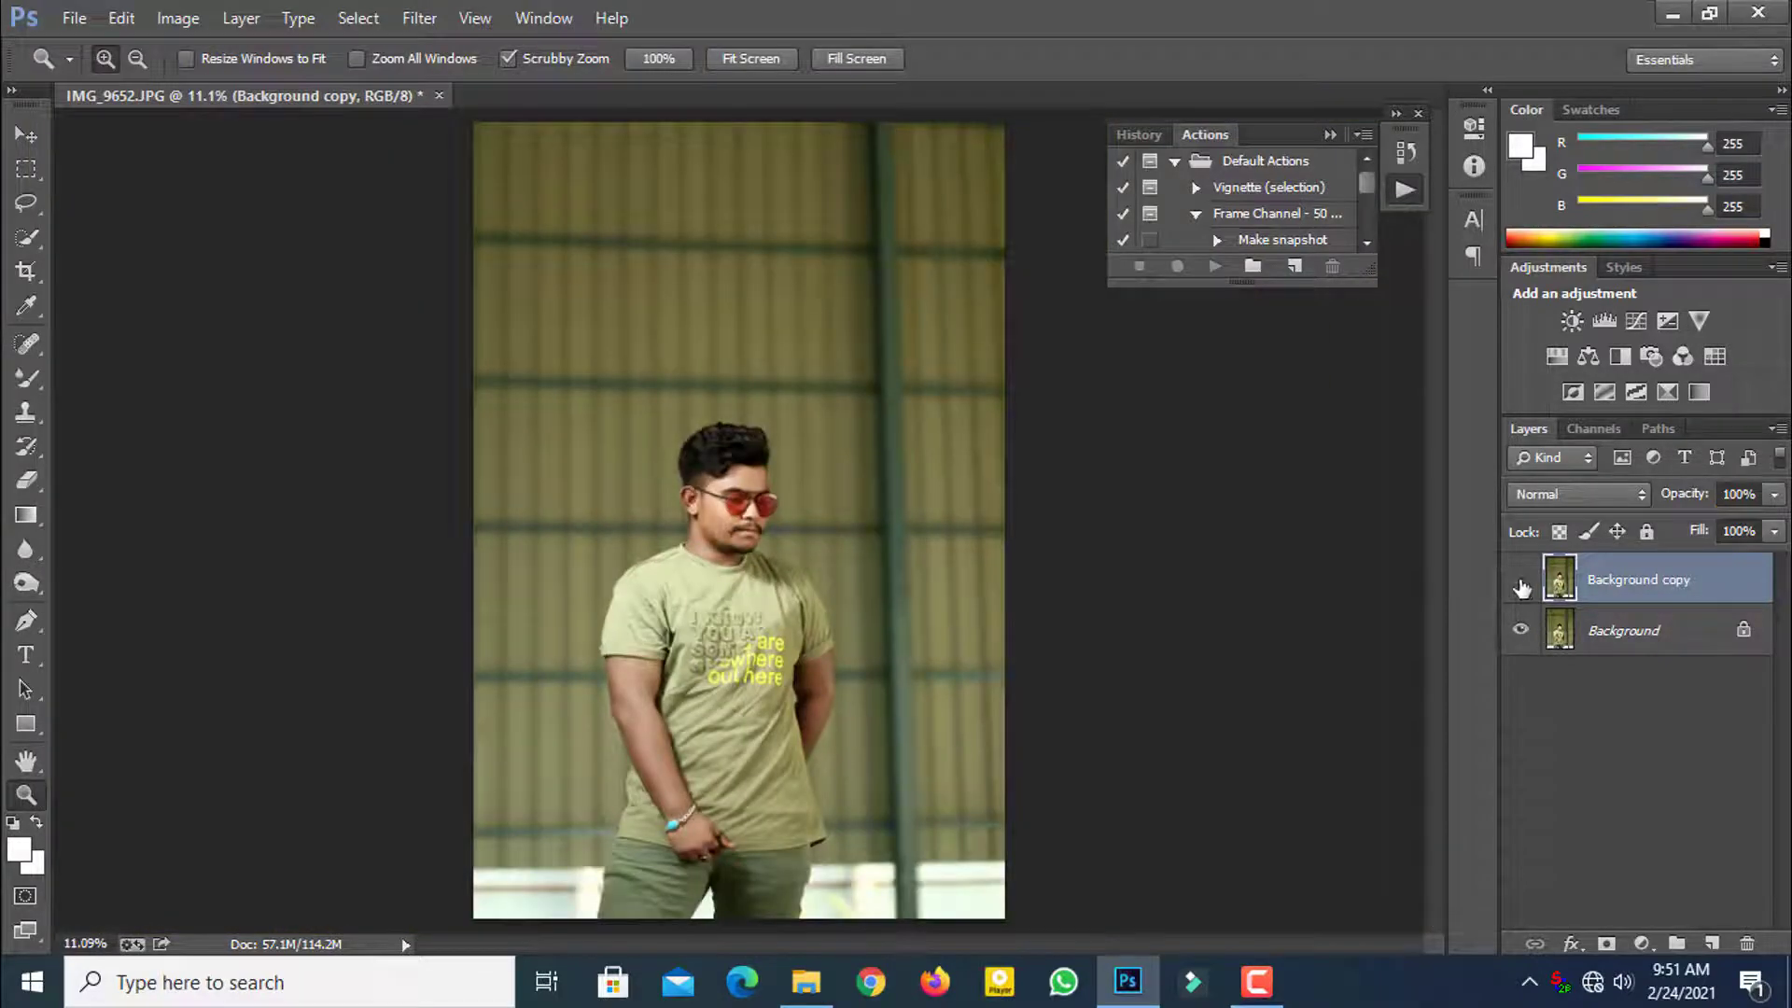
Step: Merge the burned Background copy into the Background layer and make a fresh duplicate of it
right_click(1642, 581)
click(1372, 754)
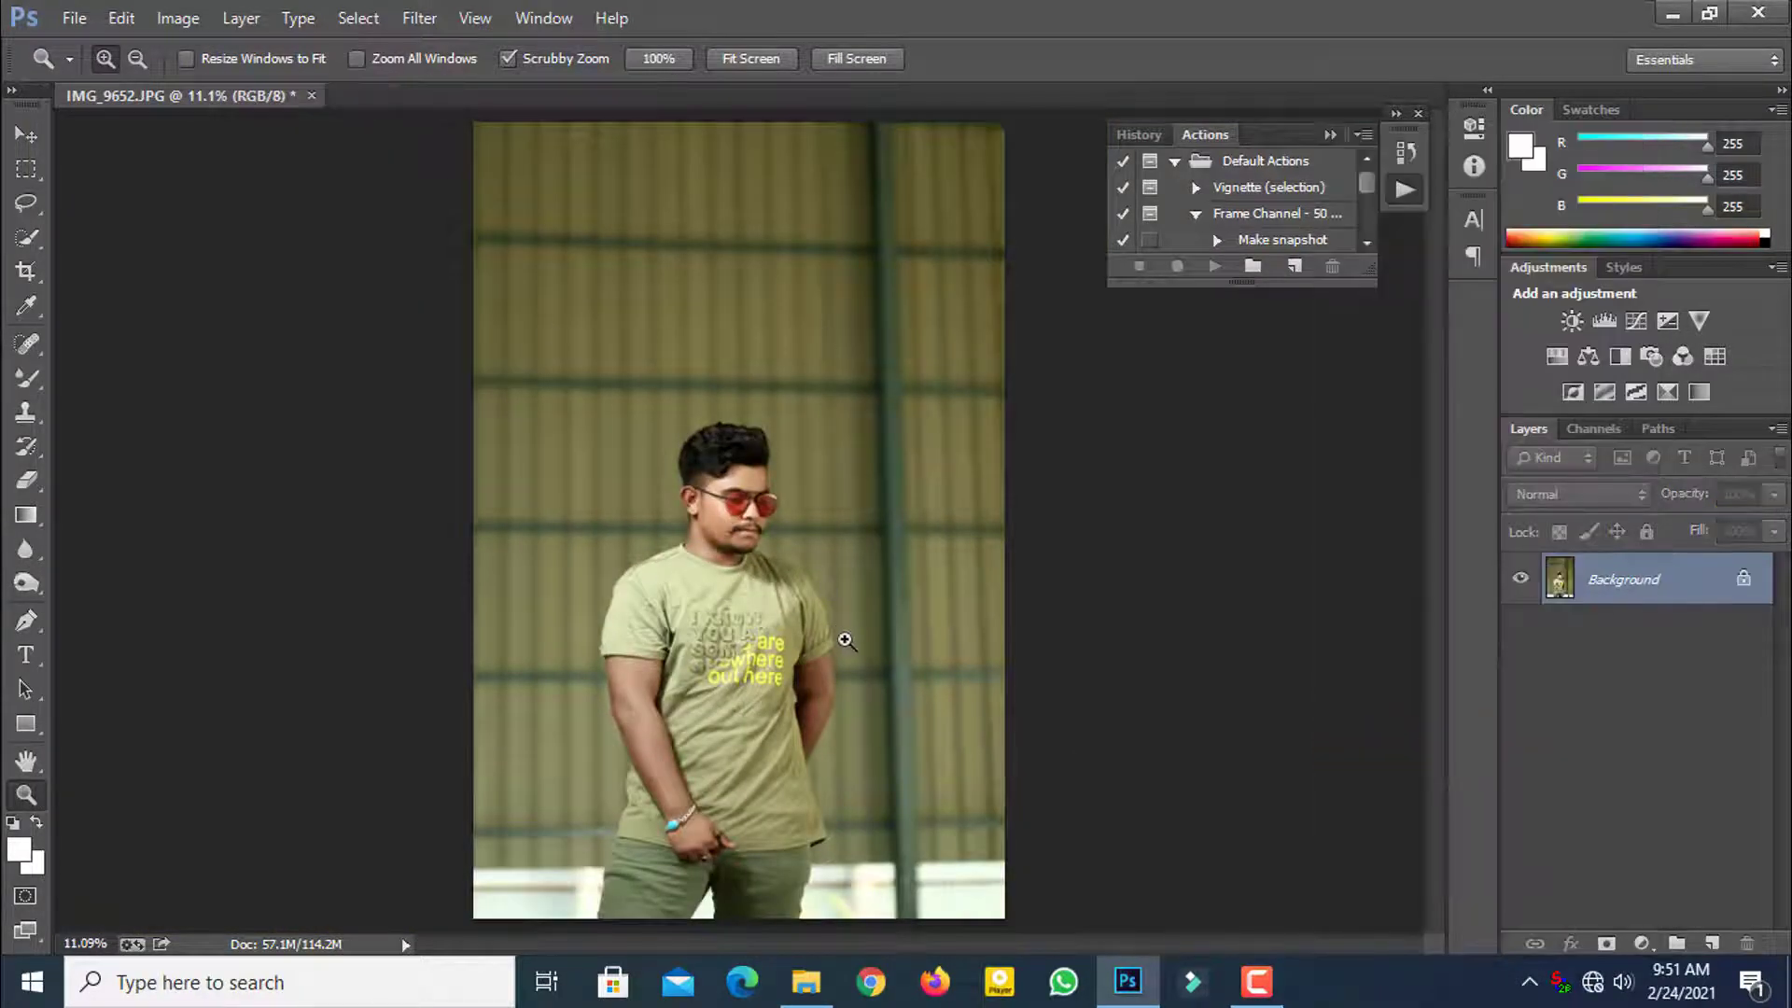
click(845, 641)
drag(1643, 579, 1711, 943)
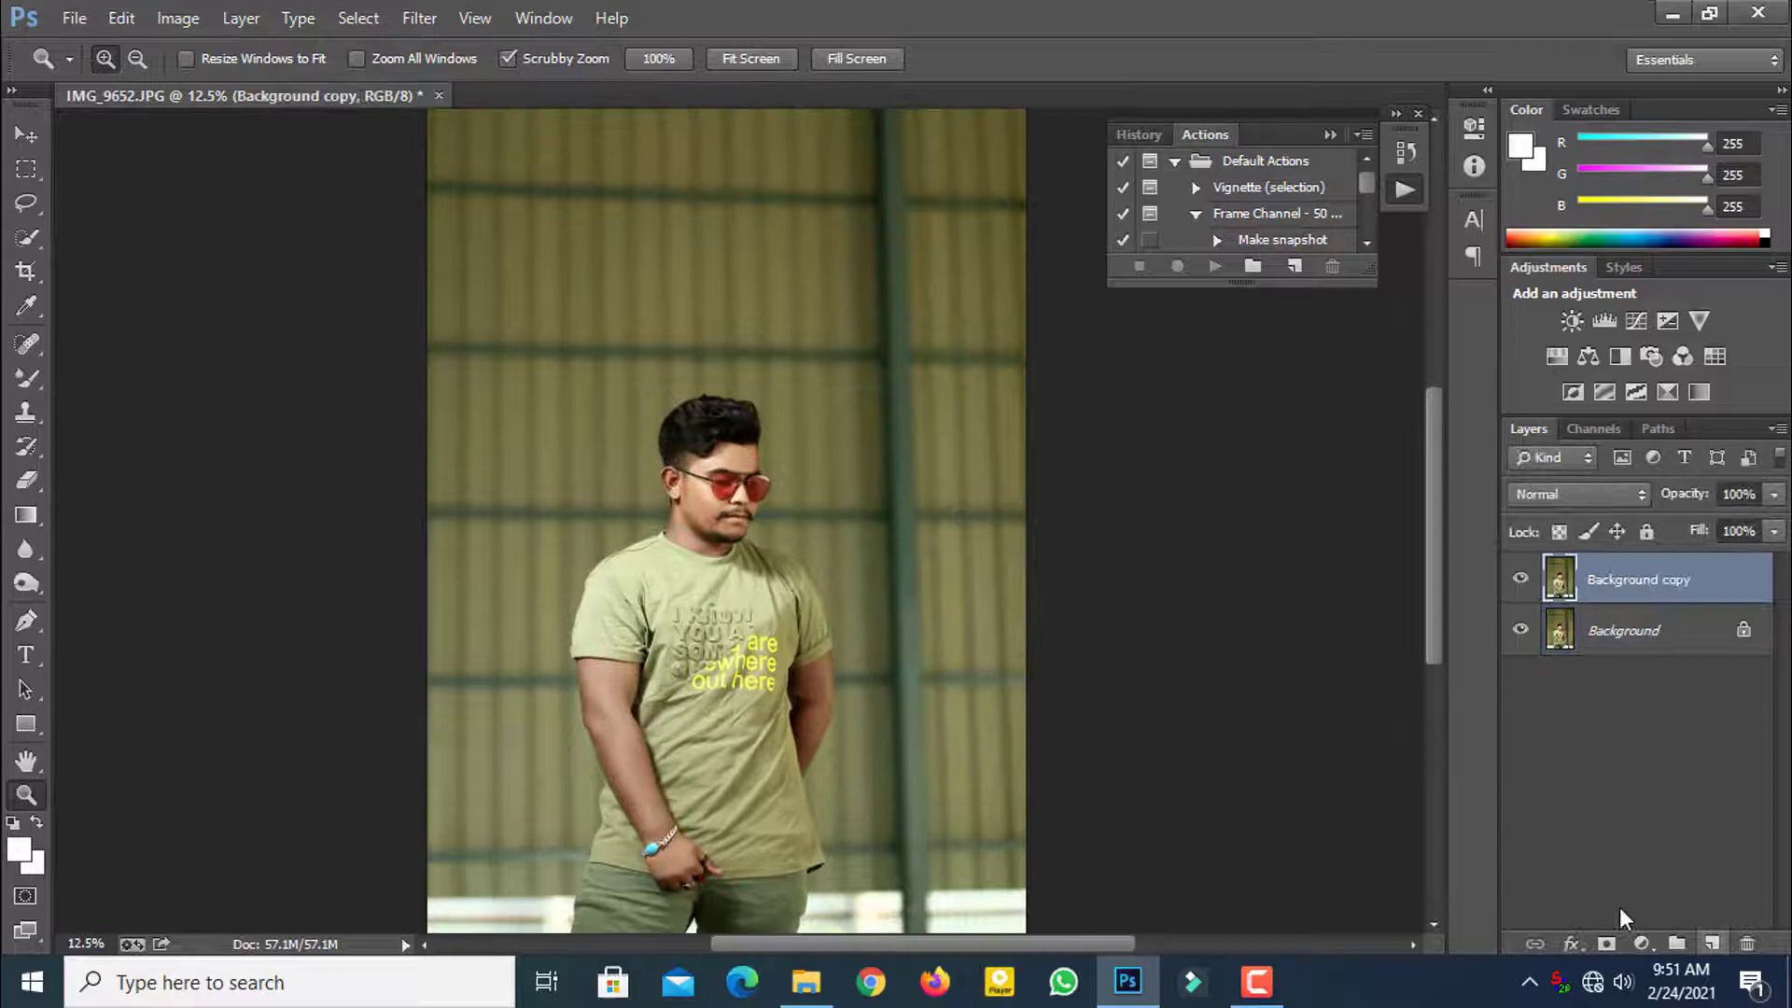
click(845, 661)
key(ctrl+0)
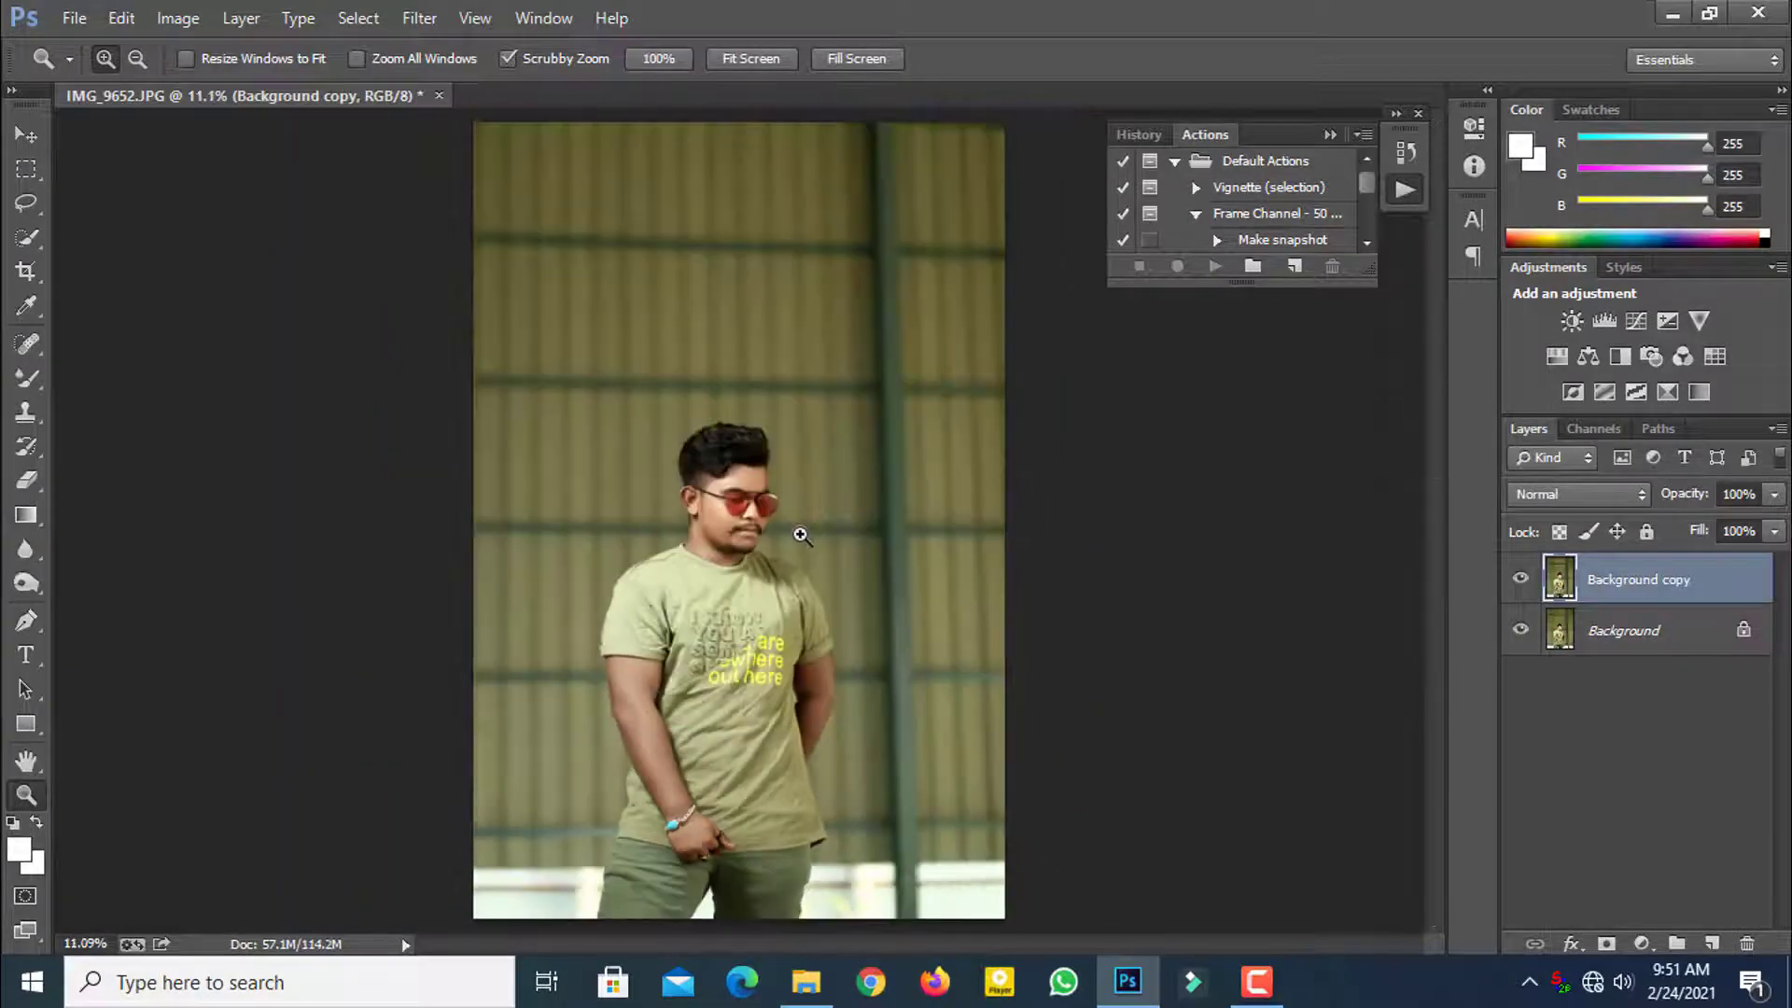
Step: Open the Camera Raw Filter on the duplicate layer and set Exposure to +0.05, Contrast to +27 and Highlights to -100
click(419, 18)
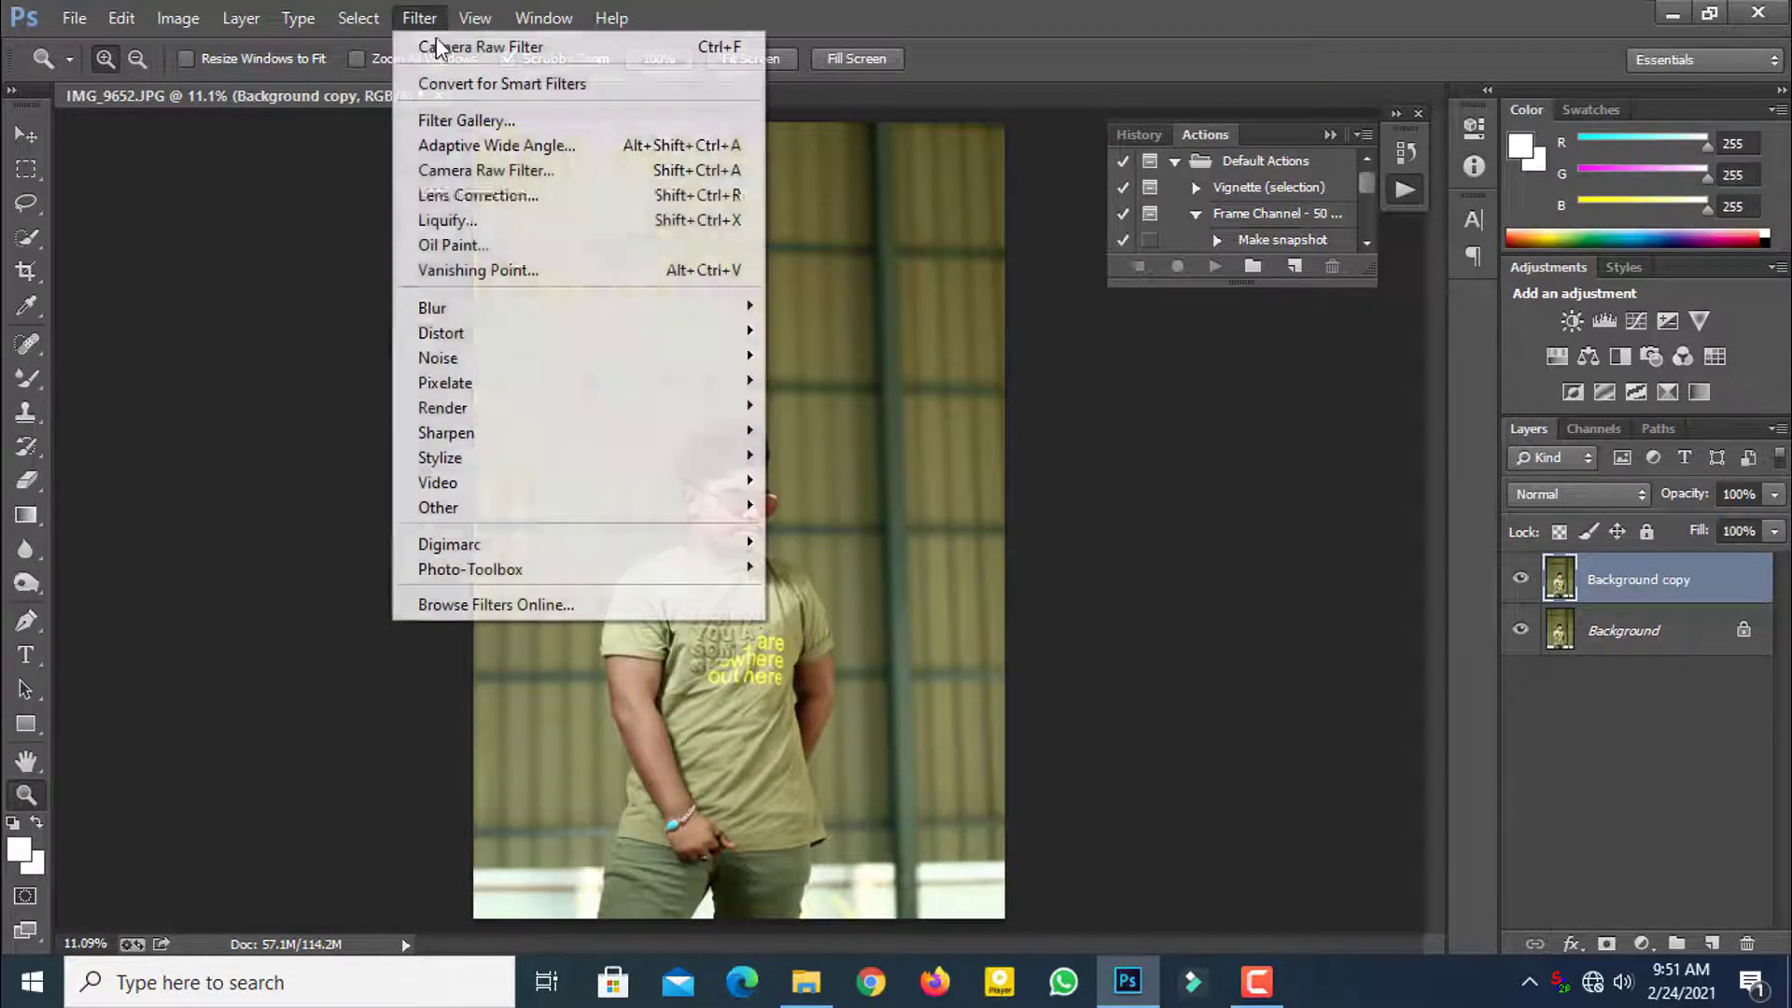
click(509, 170)
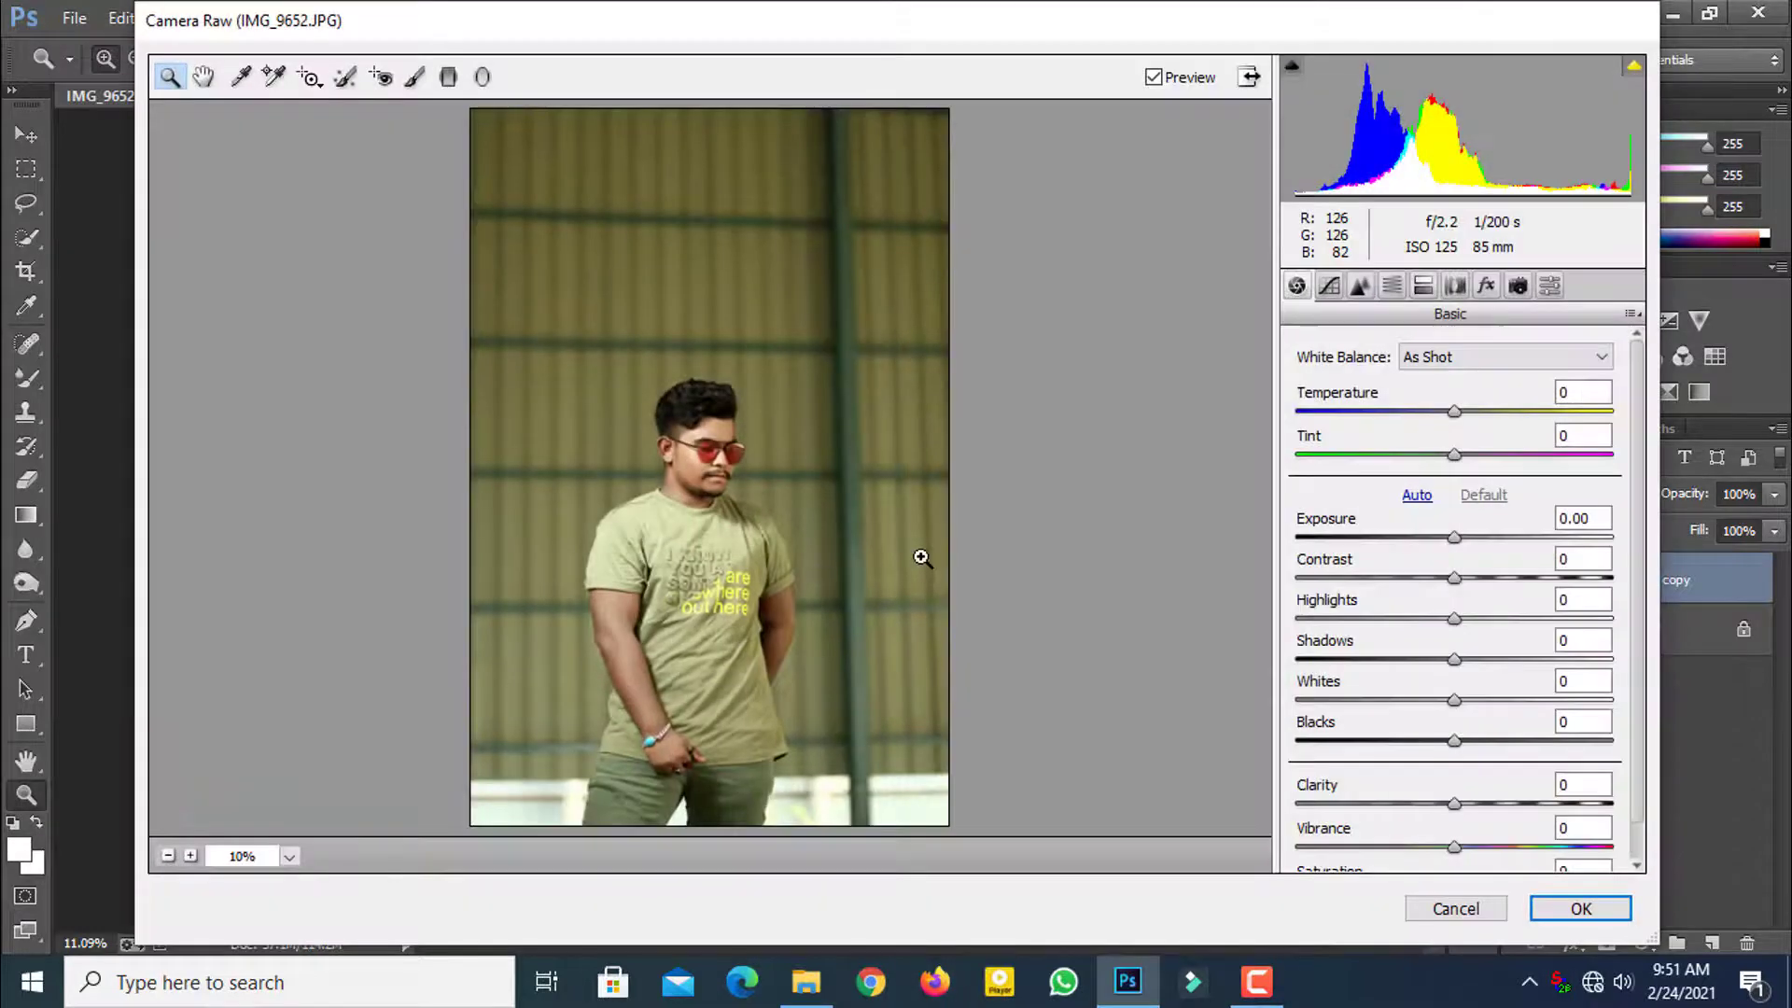
drag(1454, 540, 1286, 632)
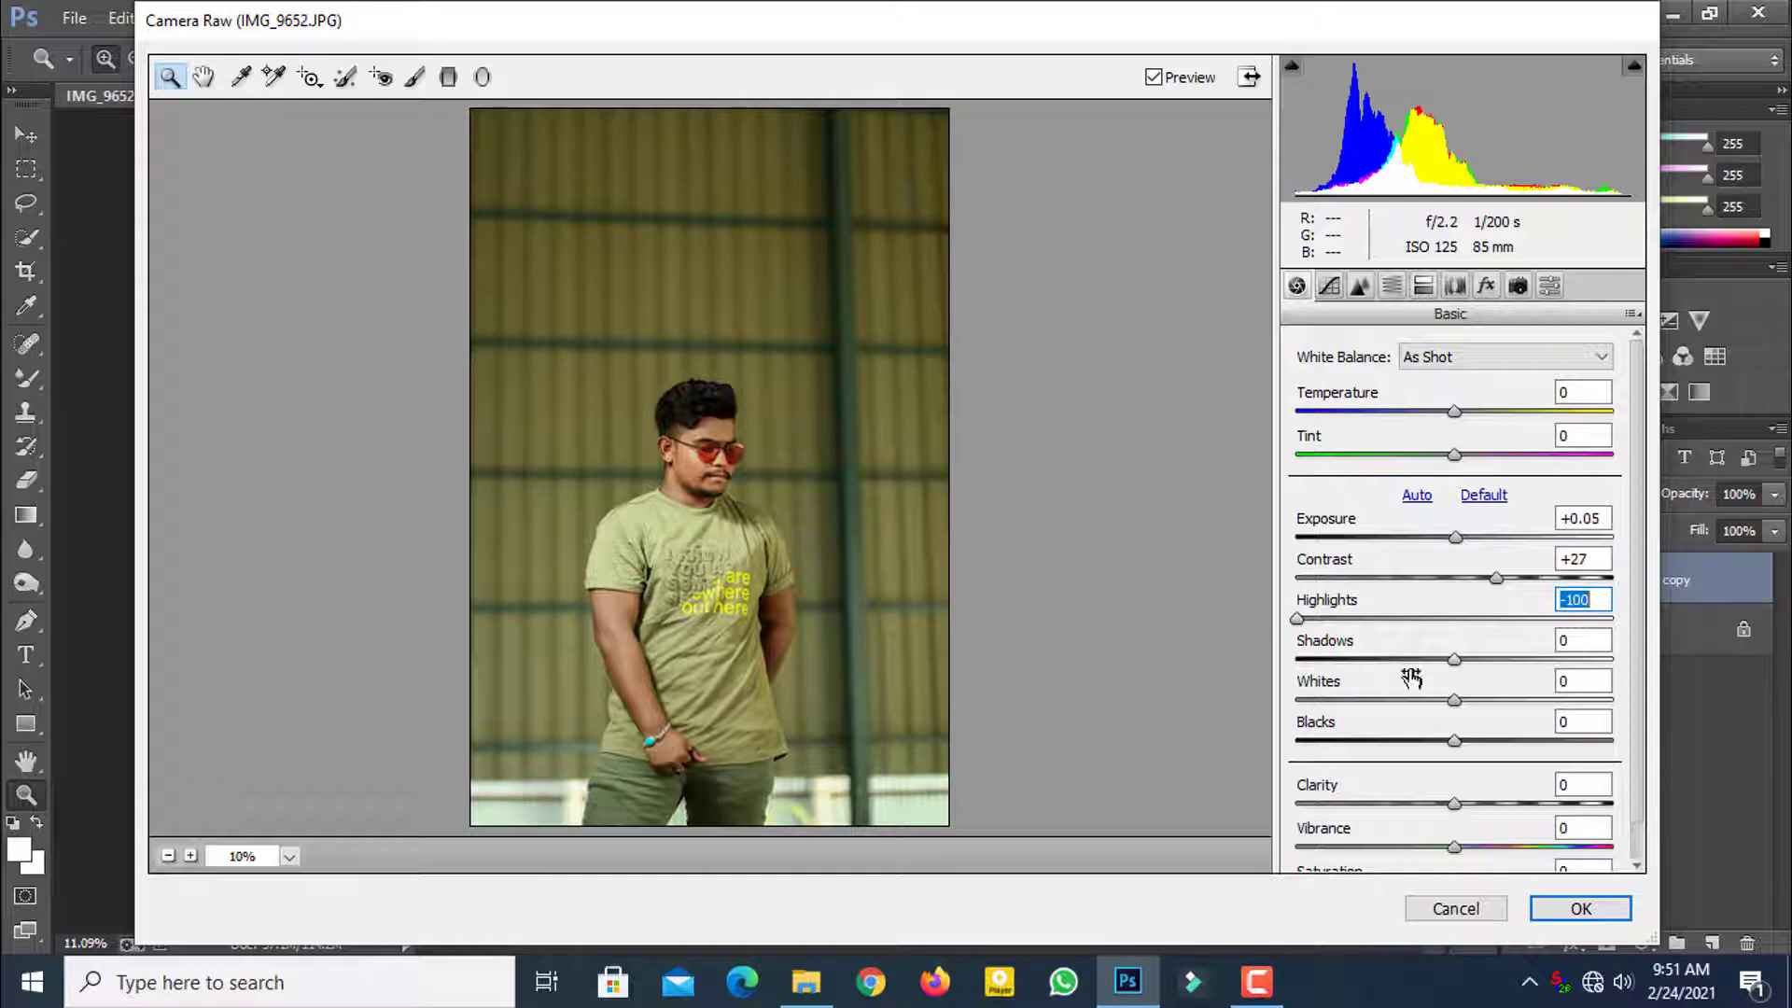
Step: Set the Camera Raw Shadows to +66, Whites to -100, Blacks to -56 and Clarity to +53
drag(1467, 669, 1566, 681)
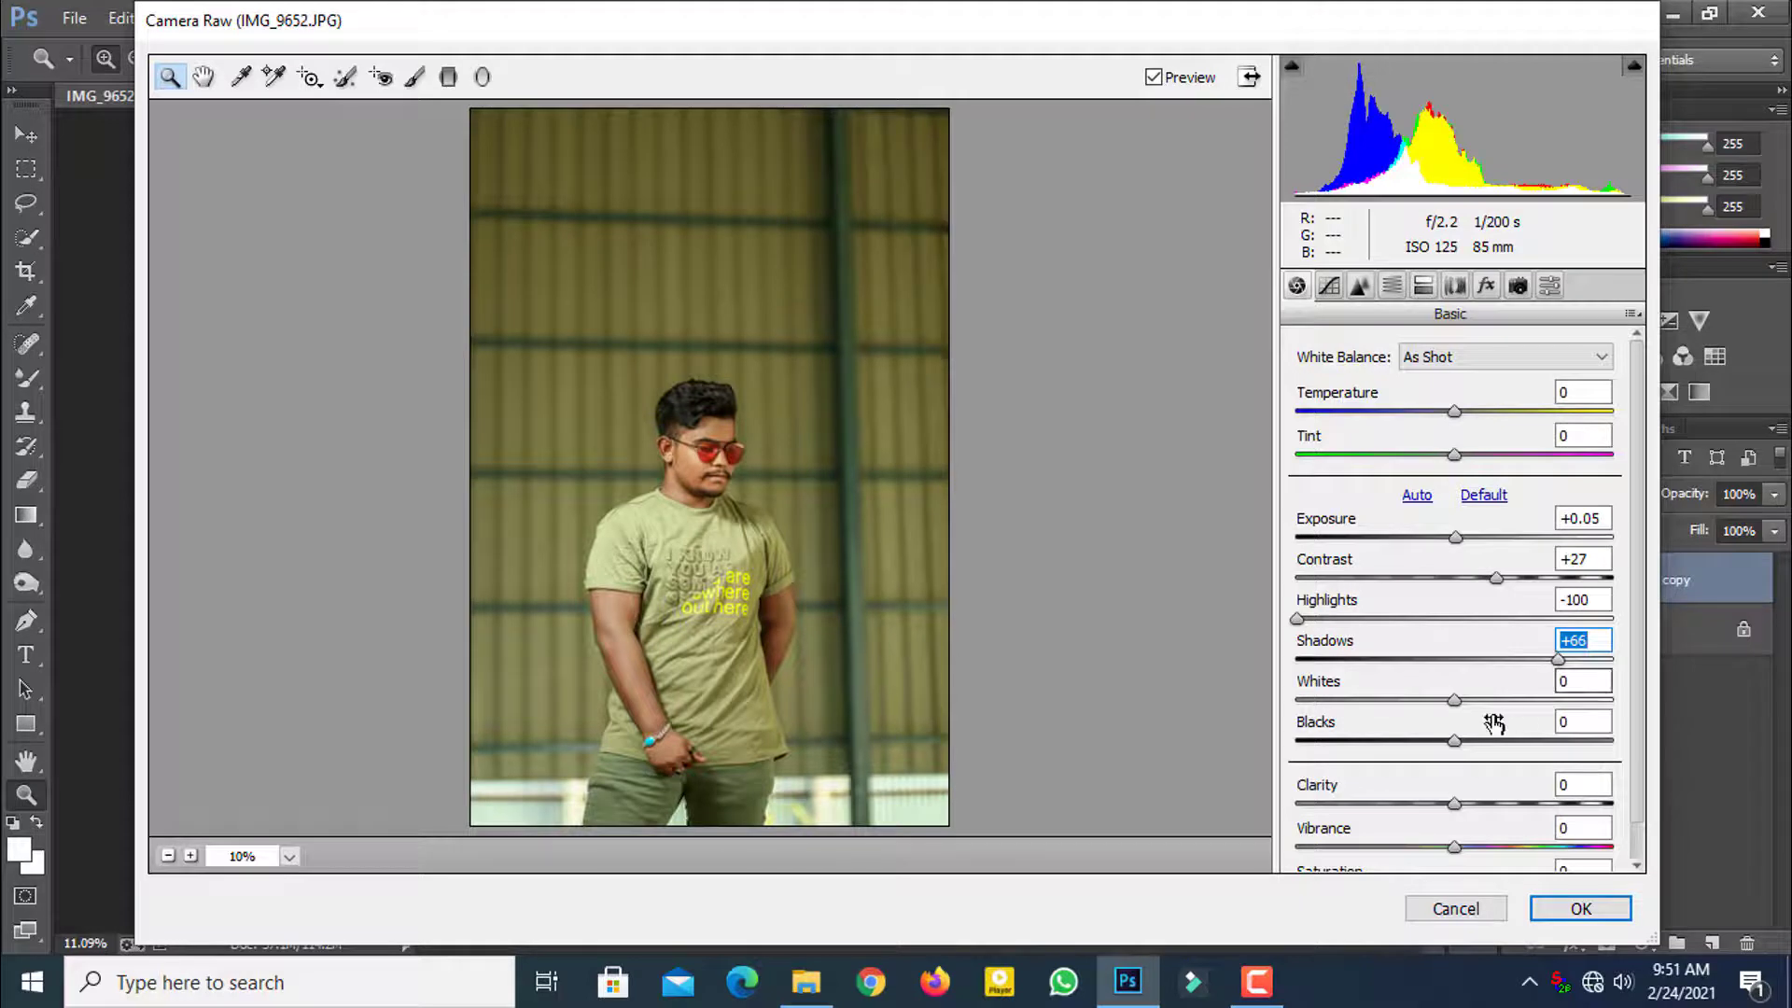
drag(1458, 700, 1226, 700)
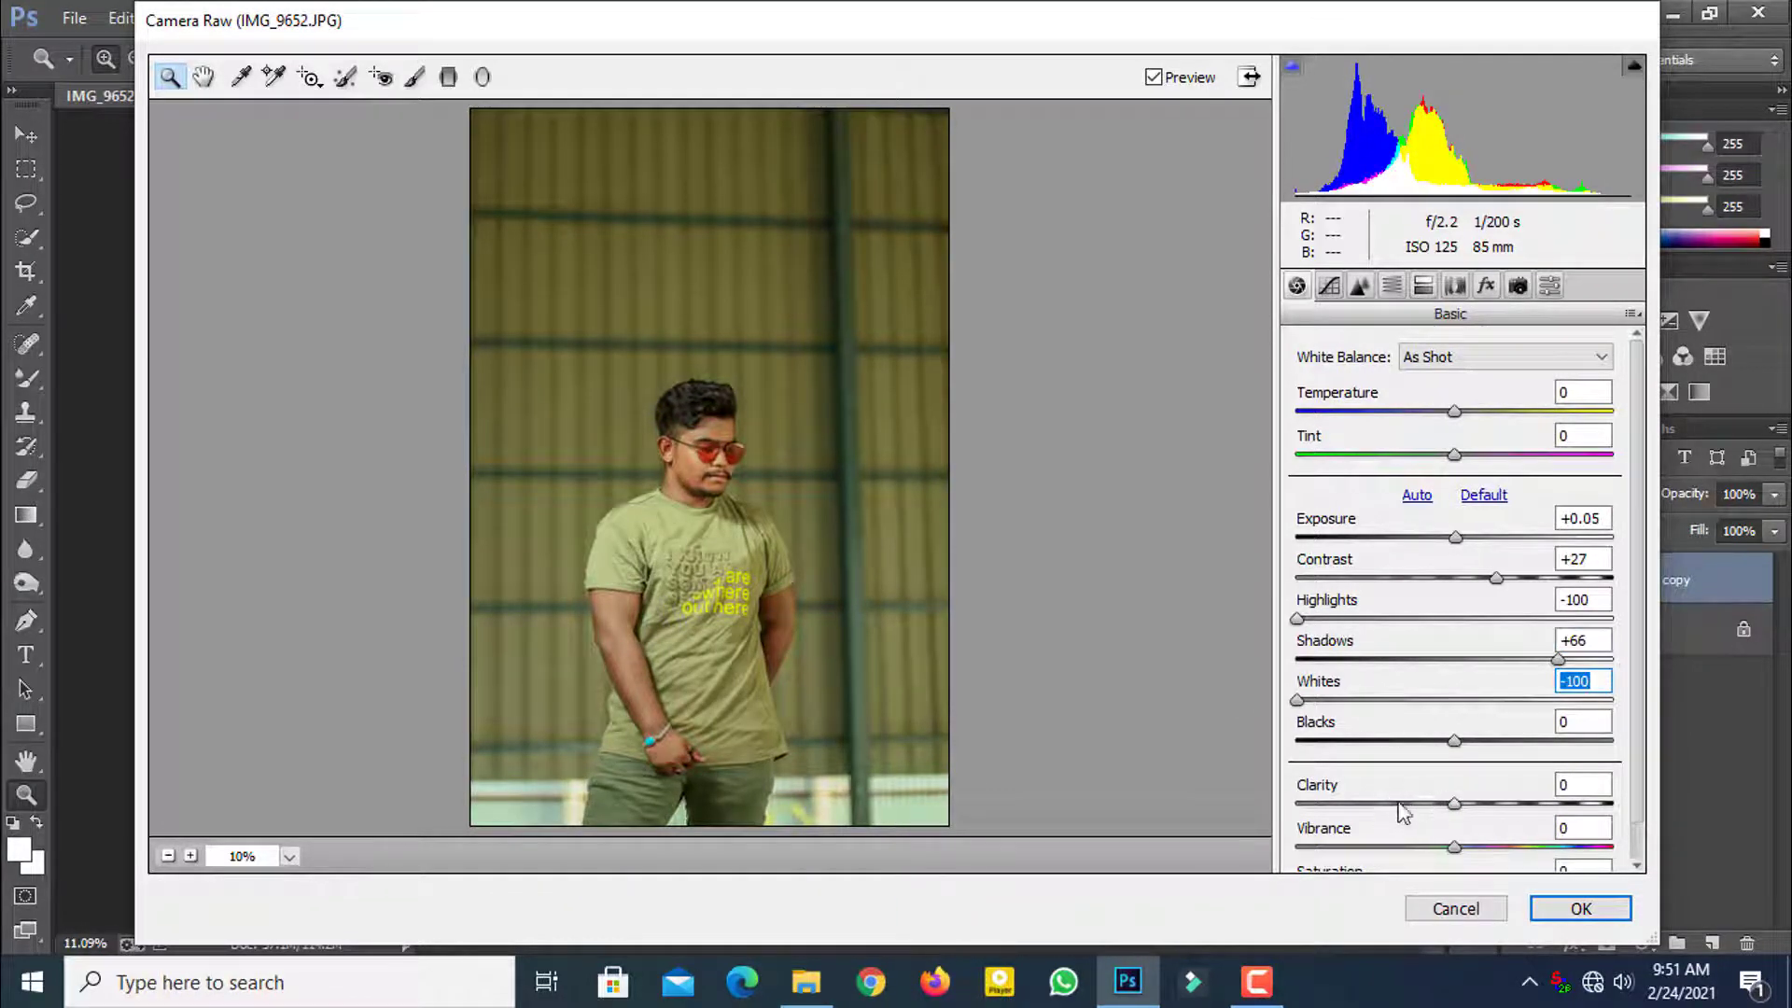
drag(1454, 742, 1367, 742)
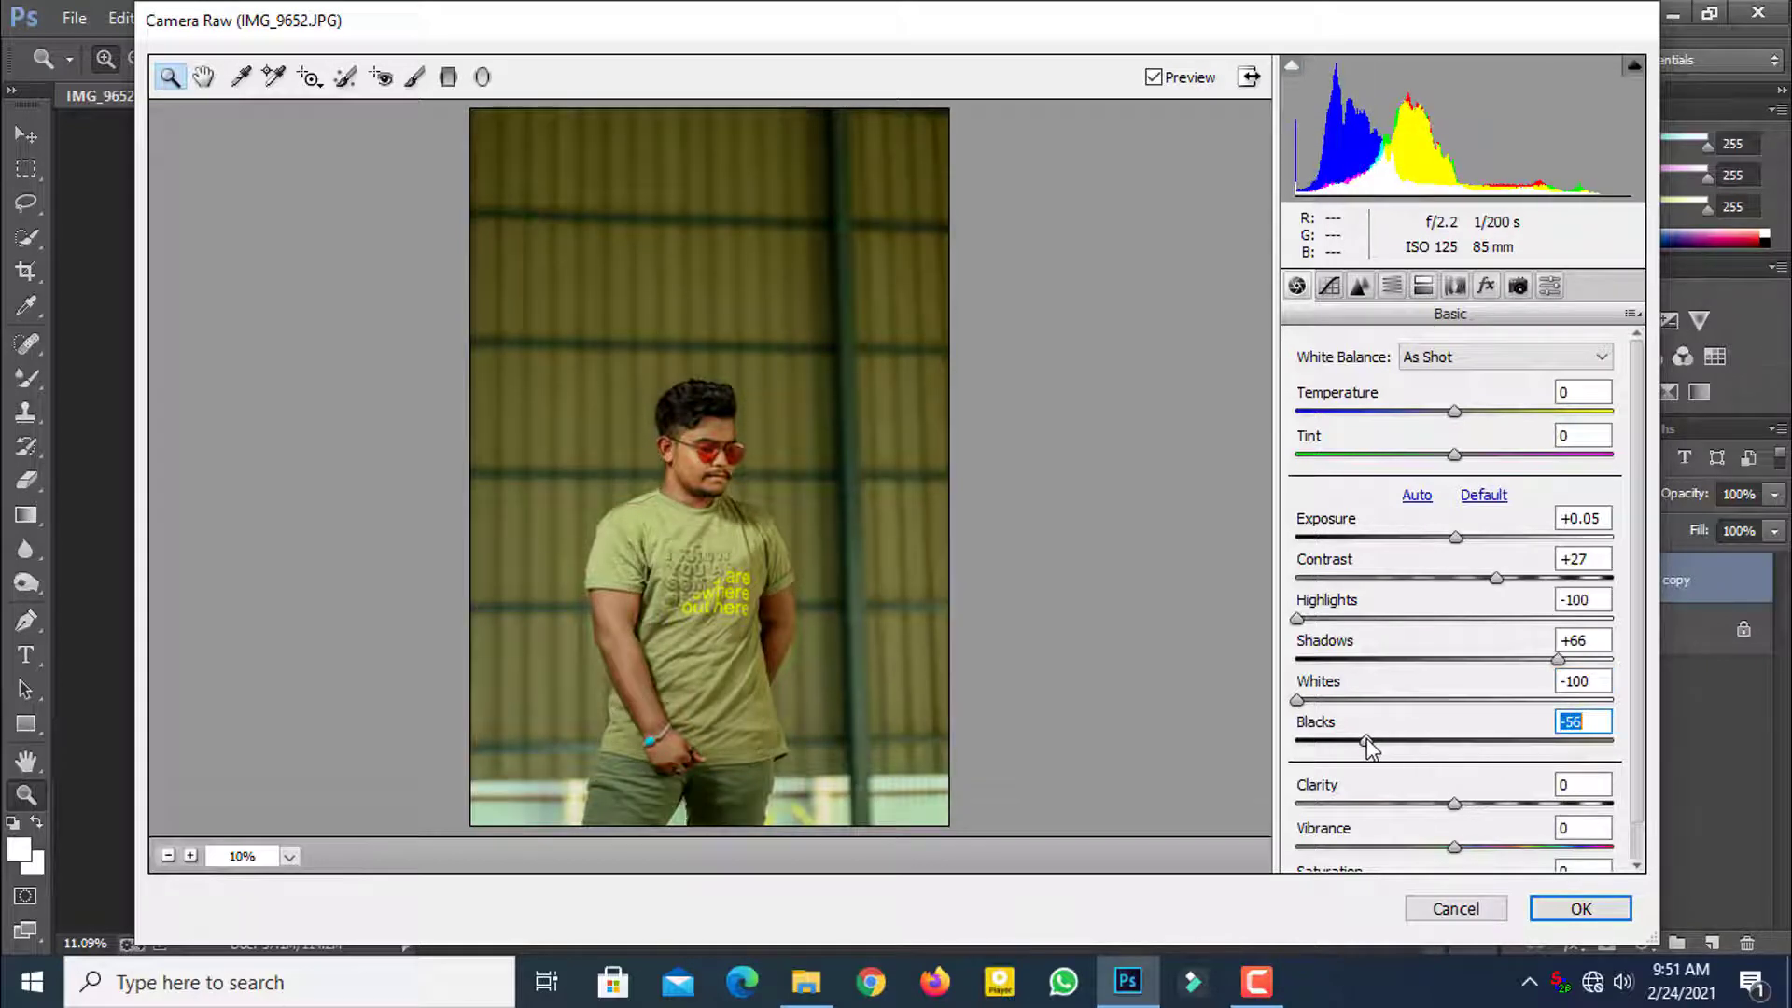
drag(1454, 803, 1535, 813)
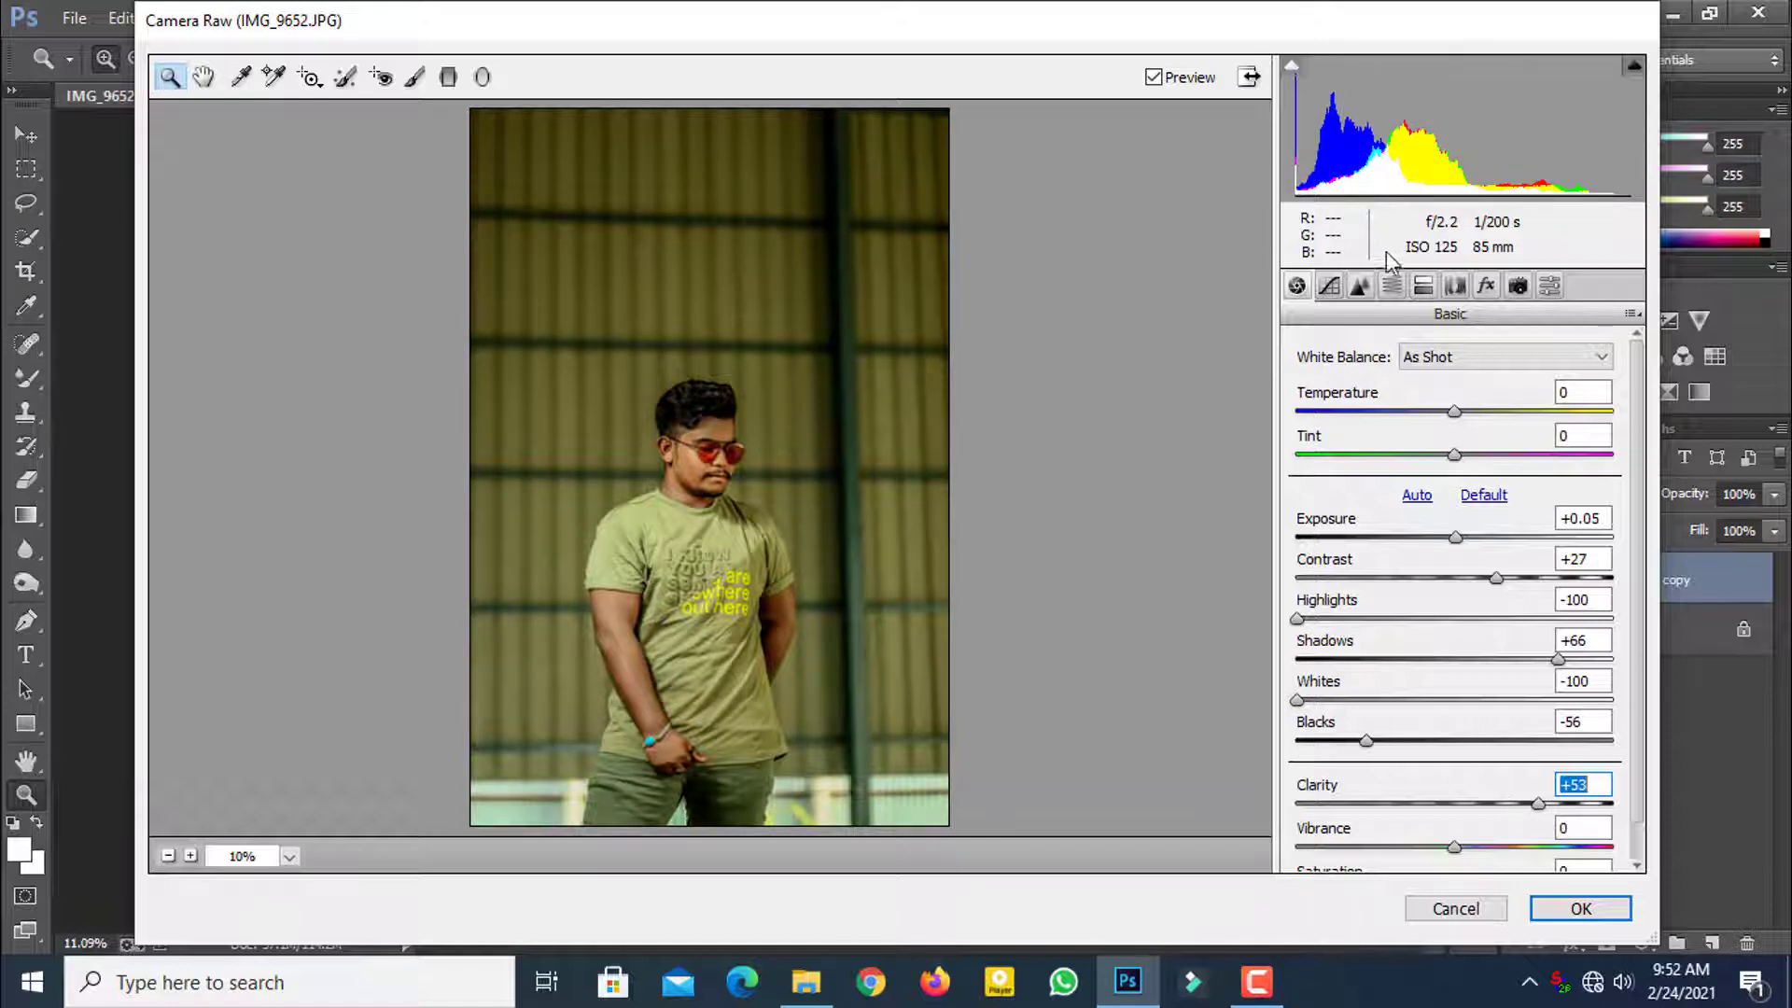
Step: Set the HSL saturation of Reds to +35, Oranges to -58, Yellows to -100, Greens to -97 and Aquas to -24
click(1392, 286)
click(1383, 388)
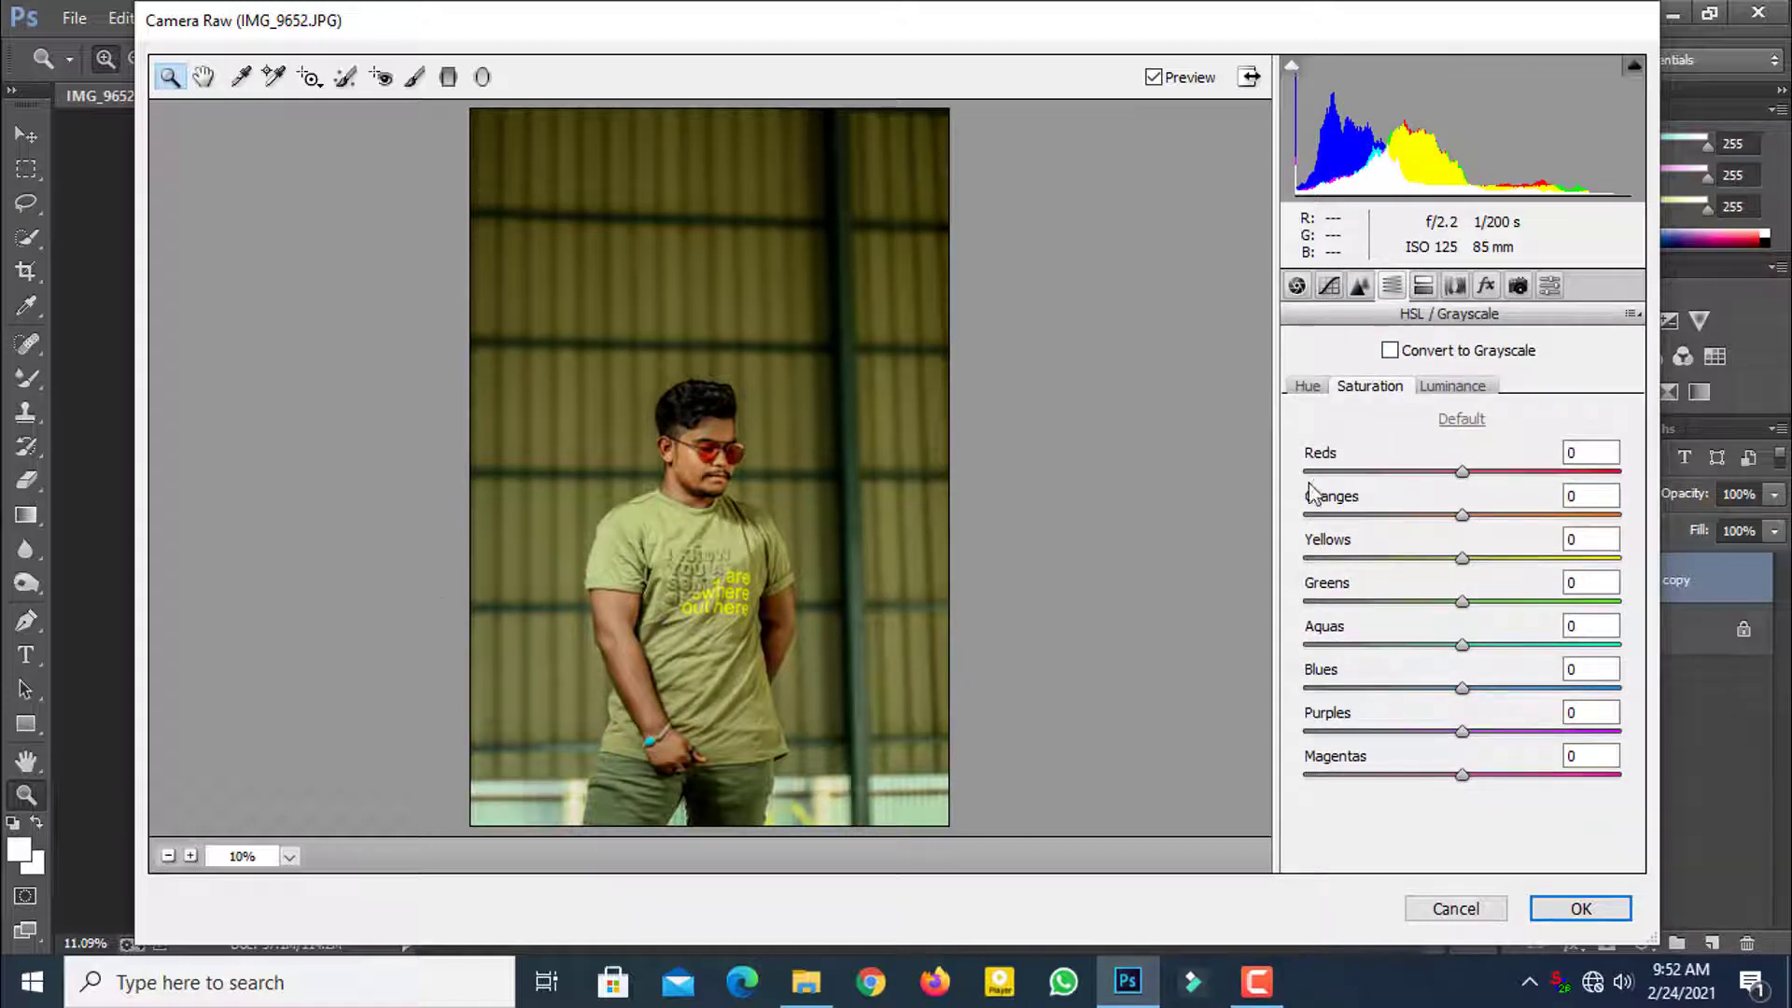
drag(1461, 471, 1378, 514)
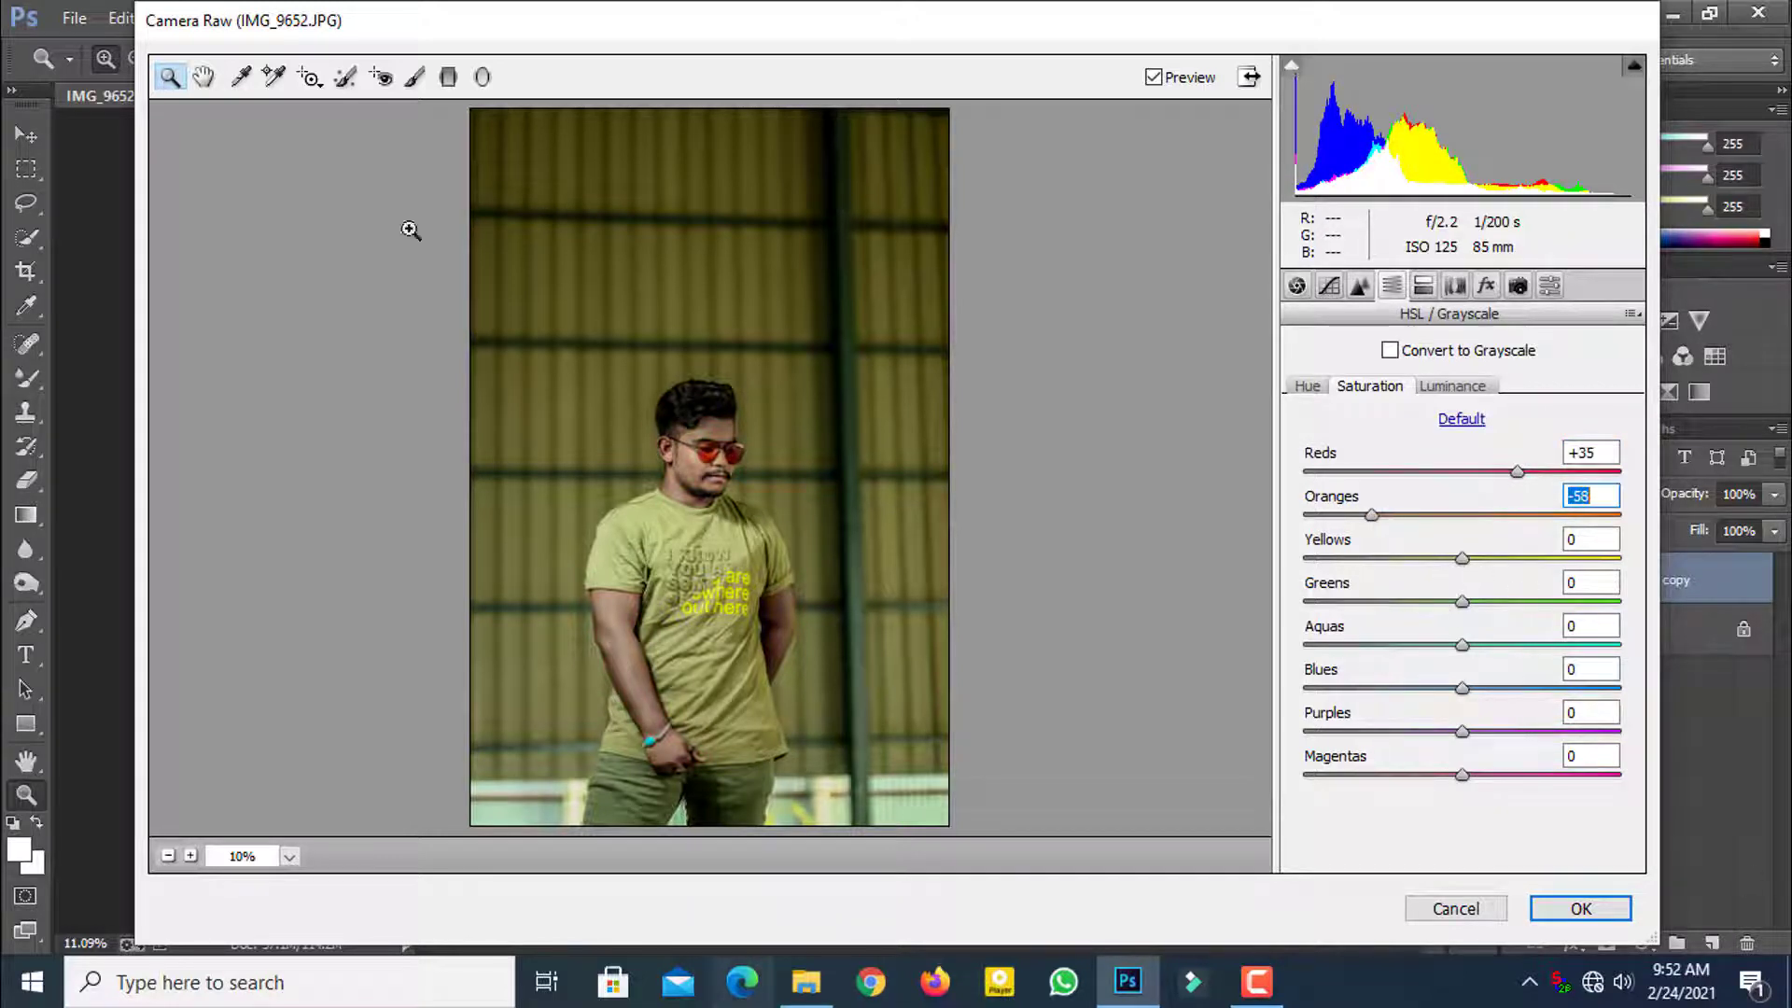
drag(1462, 558, 1279, 569)
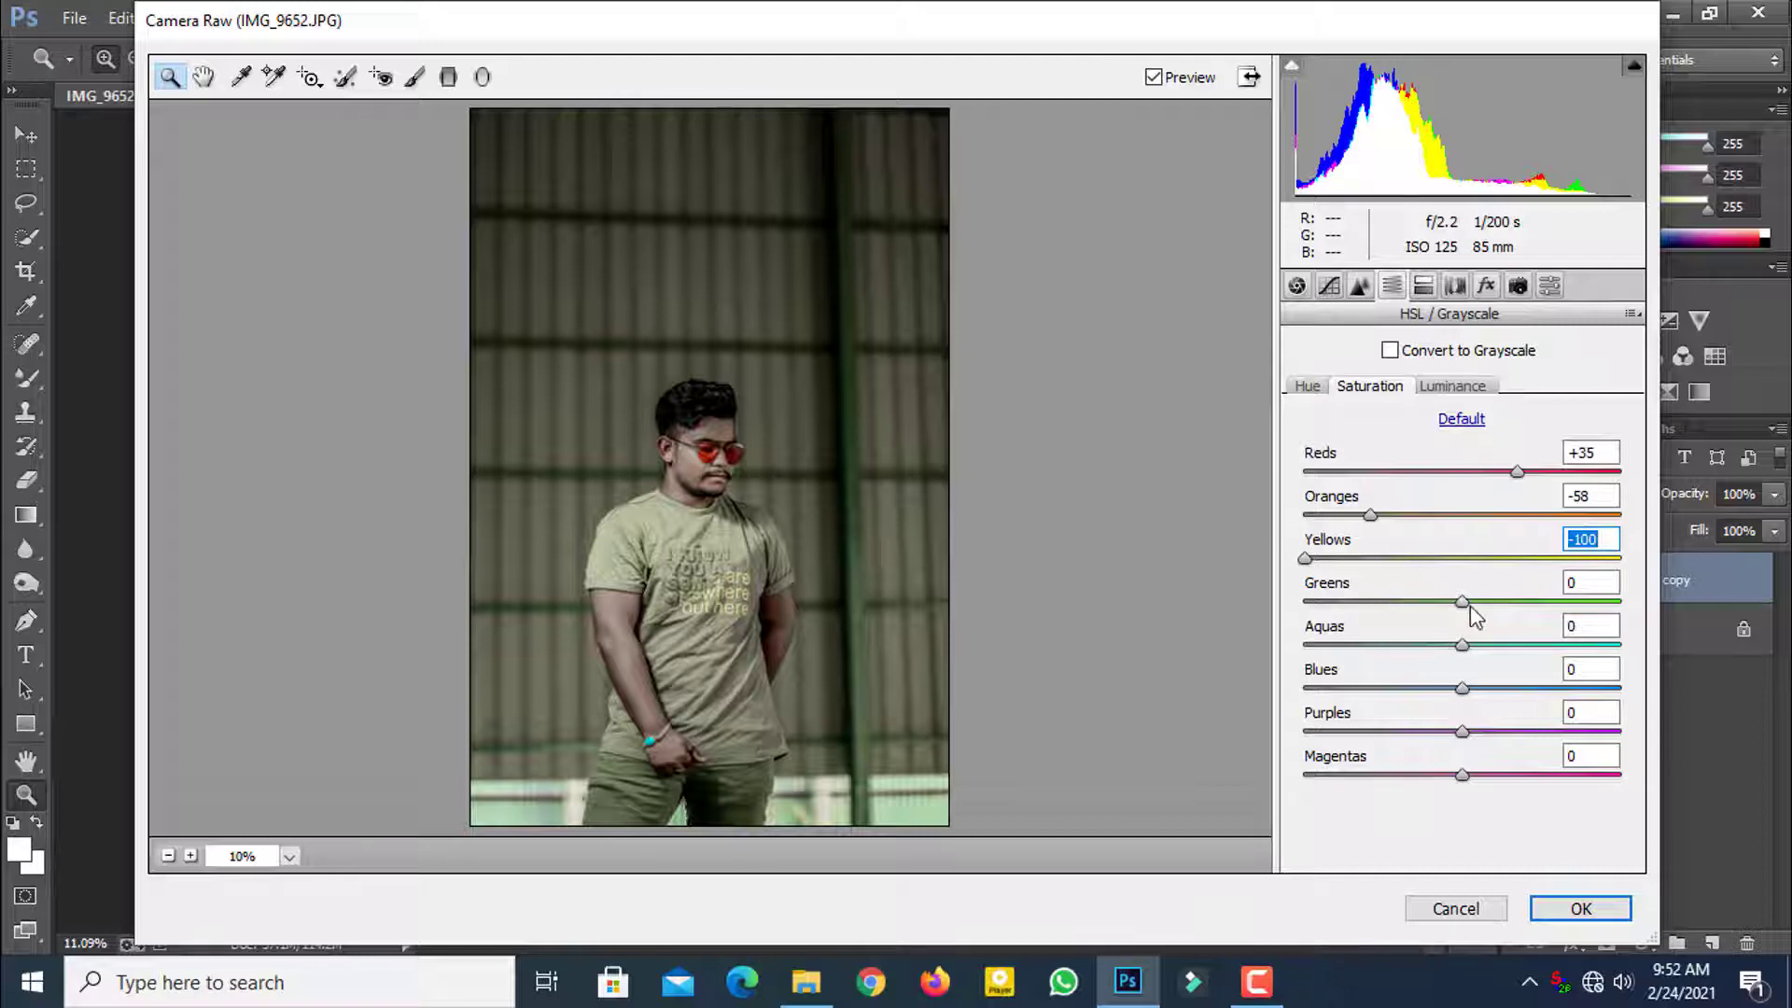
drag(1462, 601, 1314, 602)
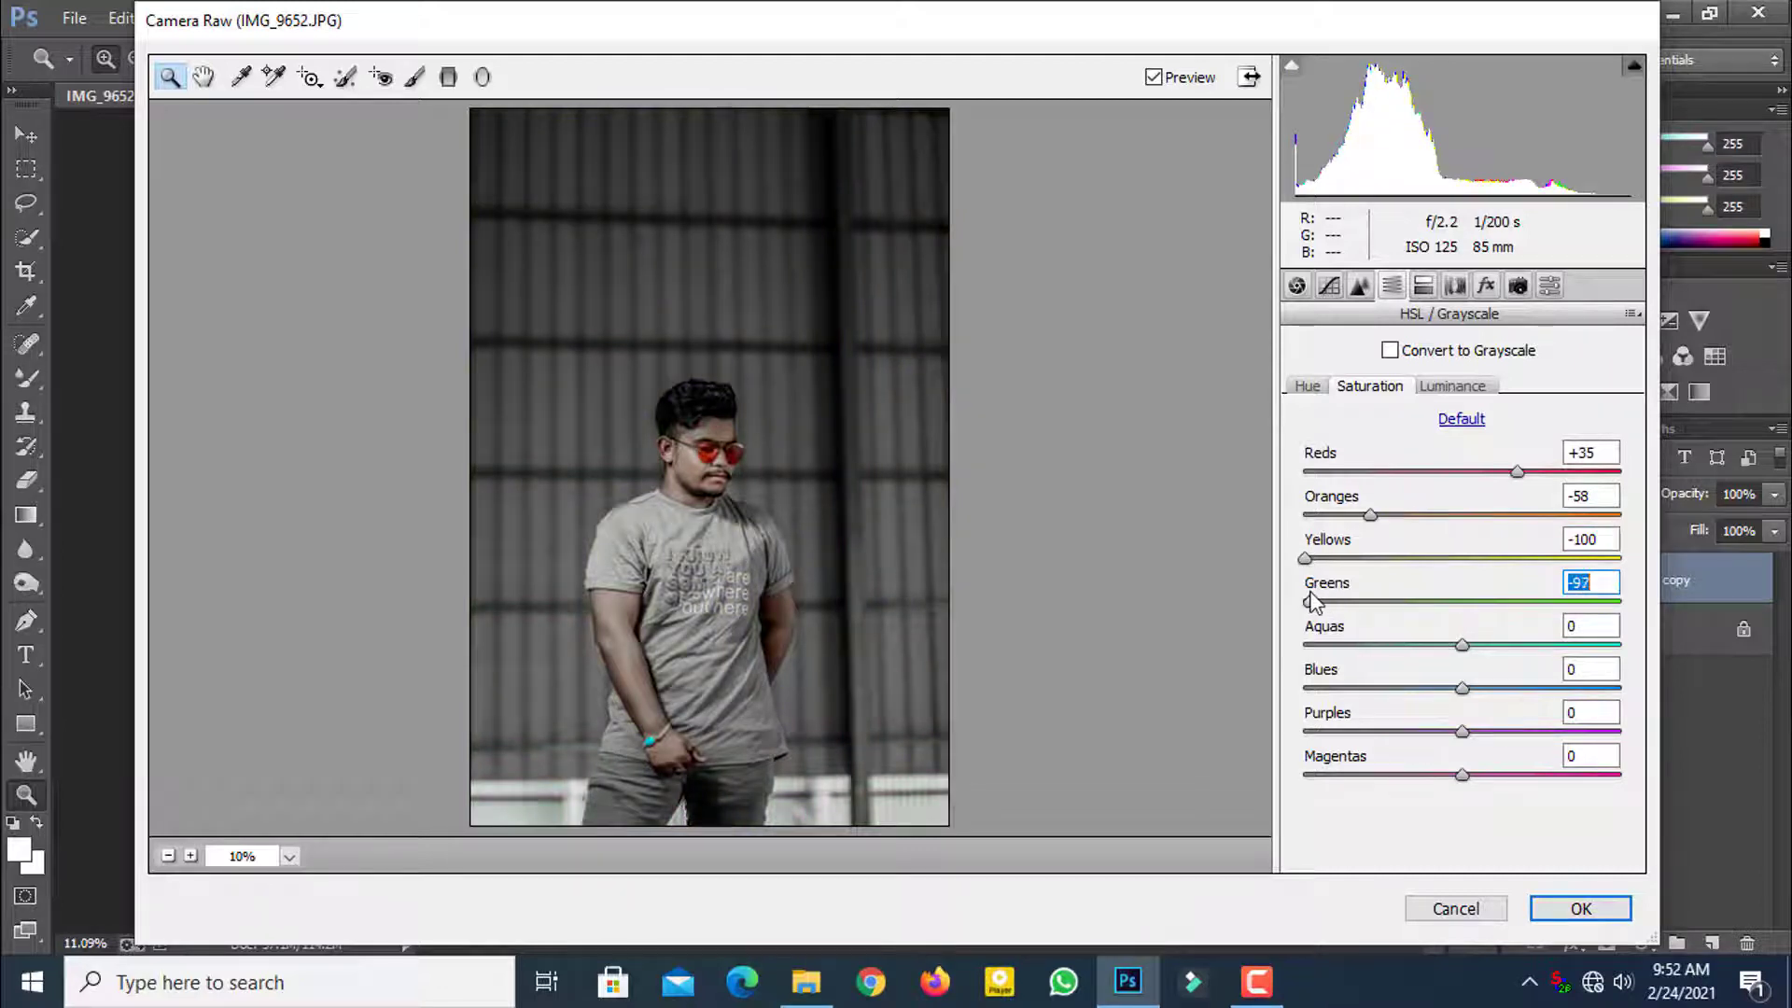
drag(1462, 644, 1419, 644)
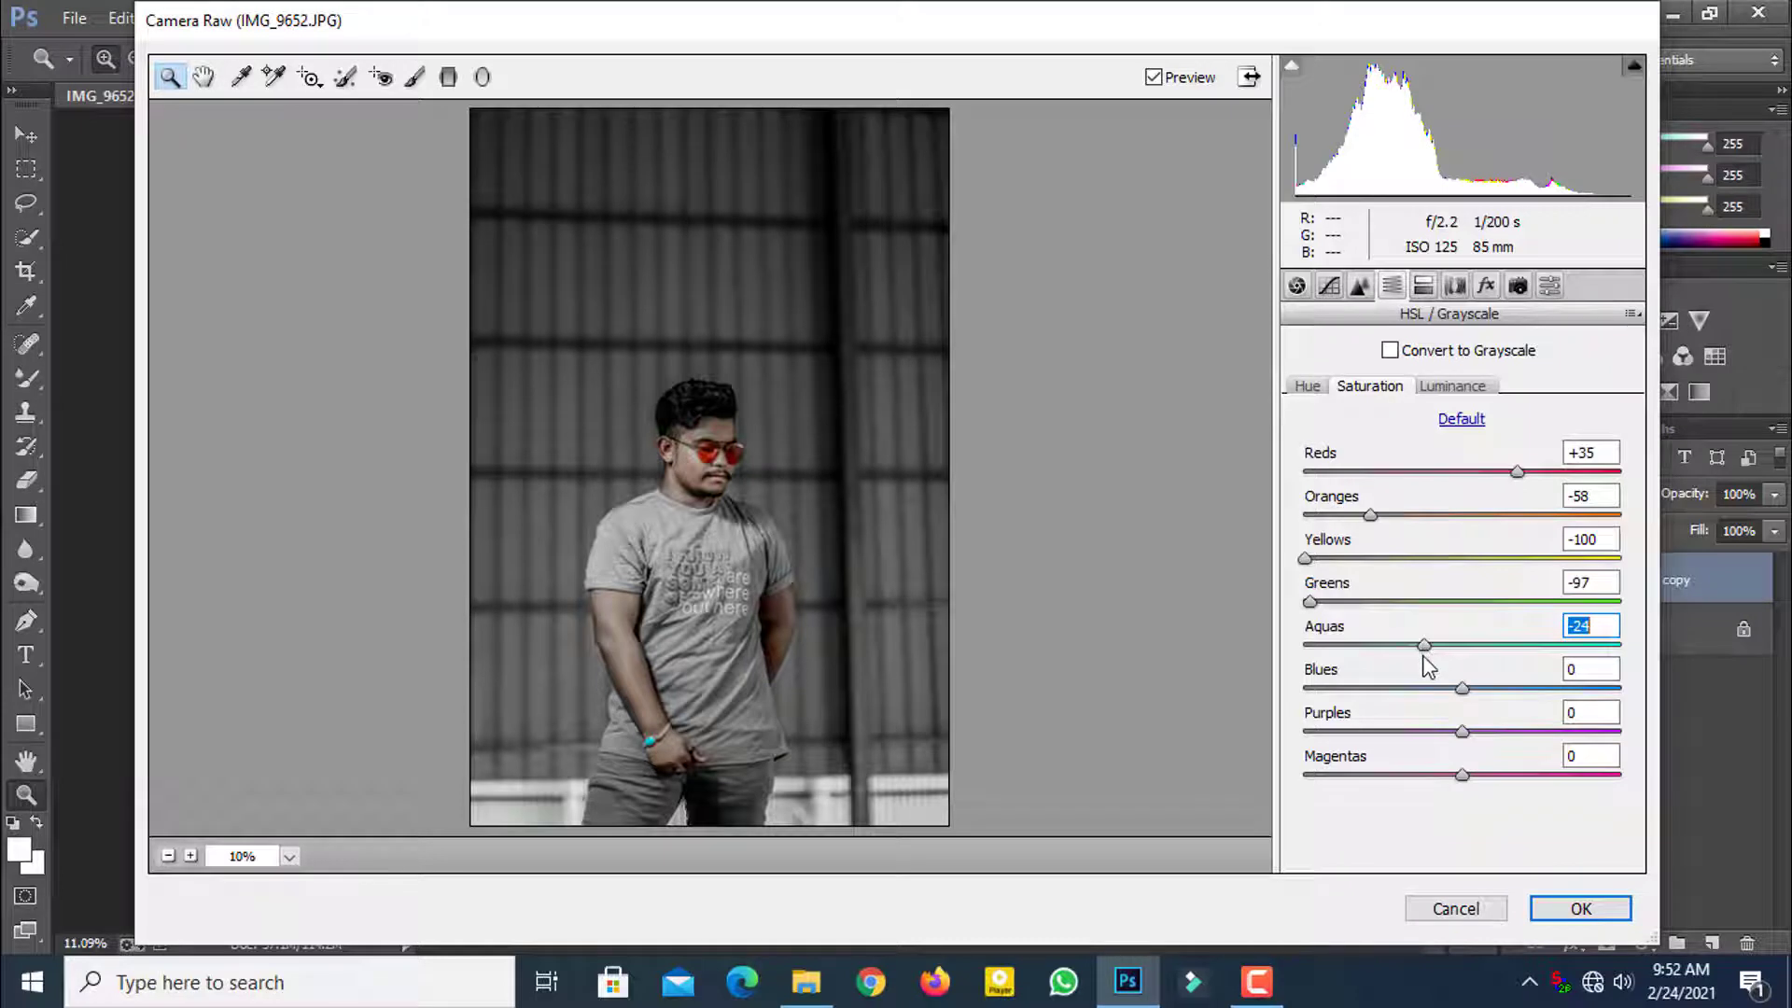
Step: Set the HSL hue of Oranges to +18, Yellows to -55, Greens to -100 and Blues to +40
click(1307, 386)
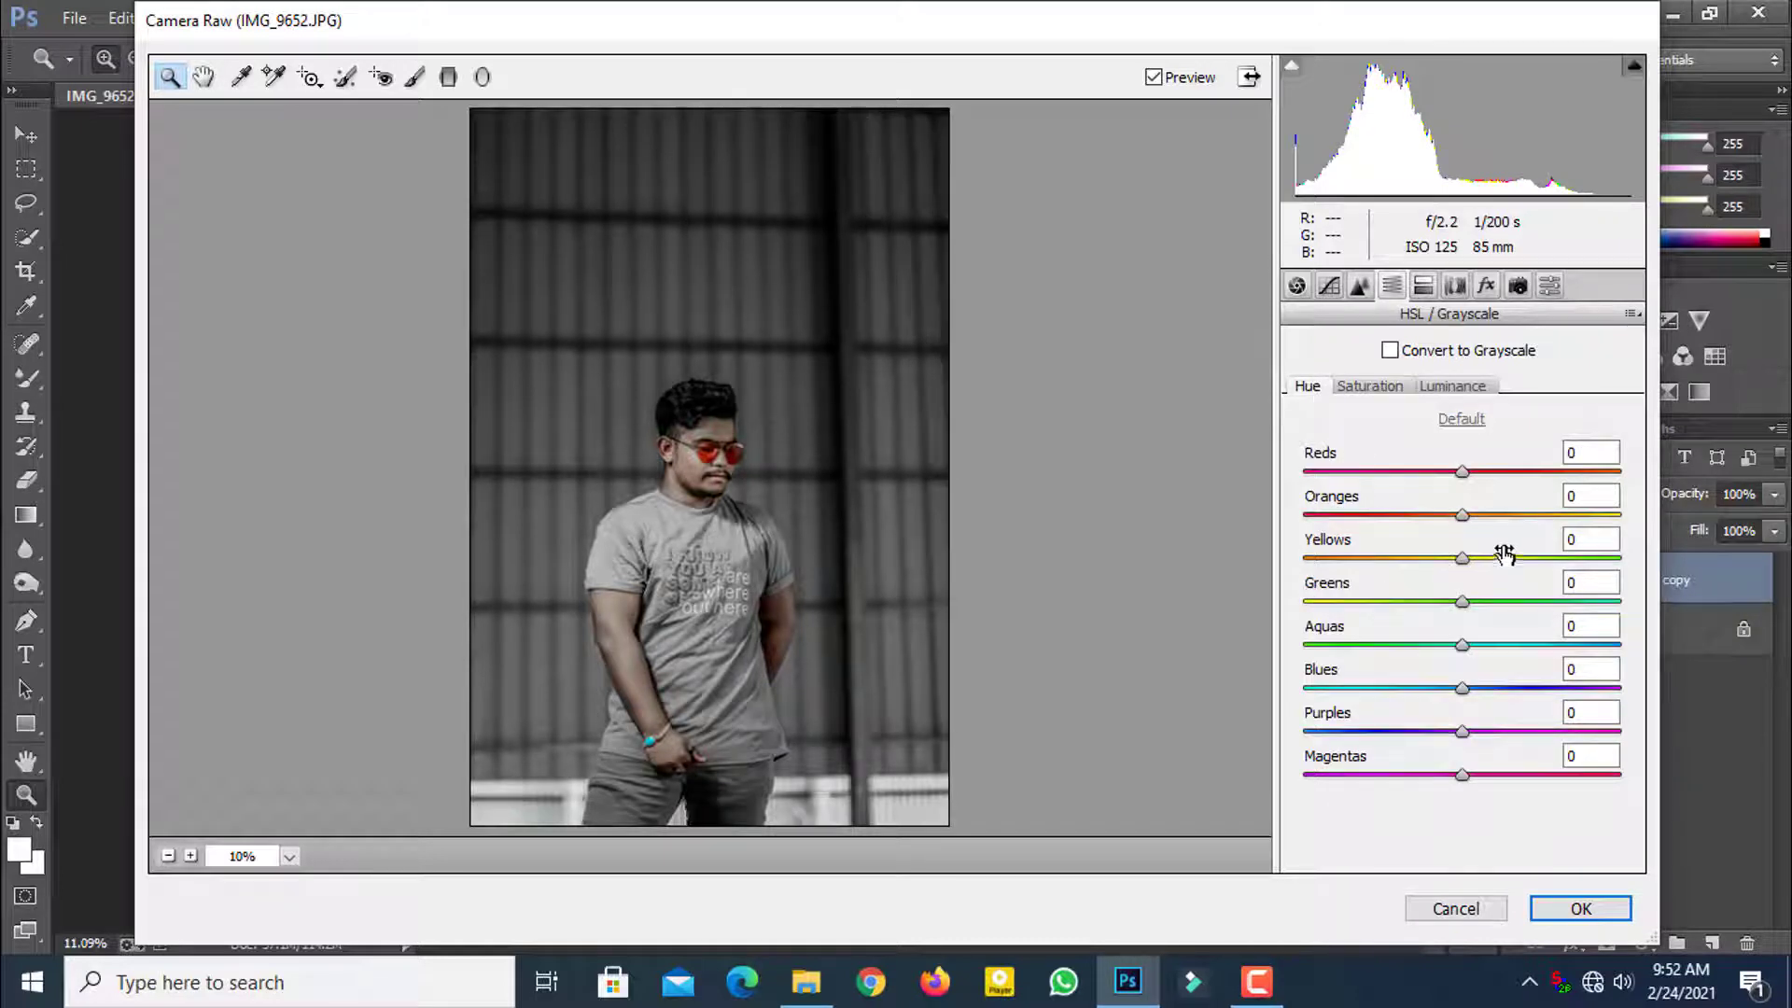
drag(1465, 519, 1404, 558)
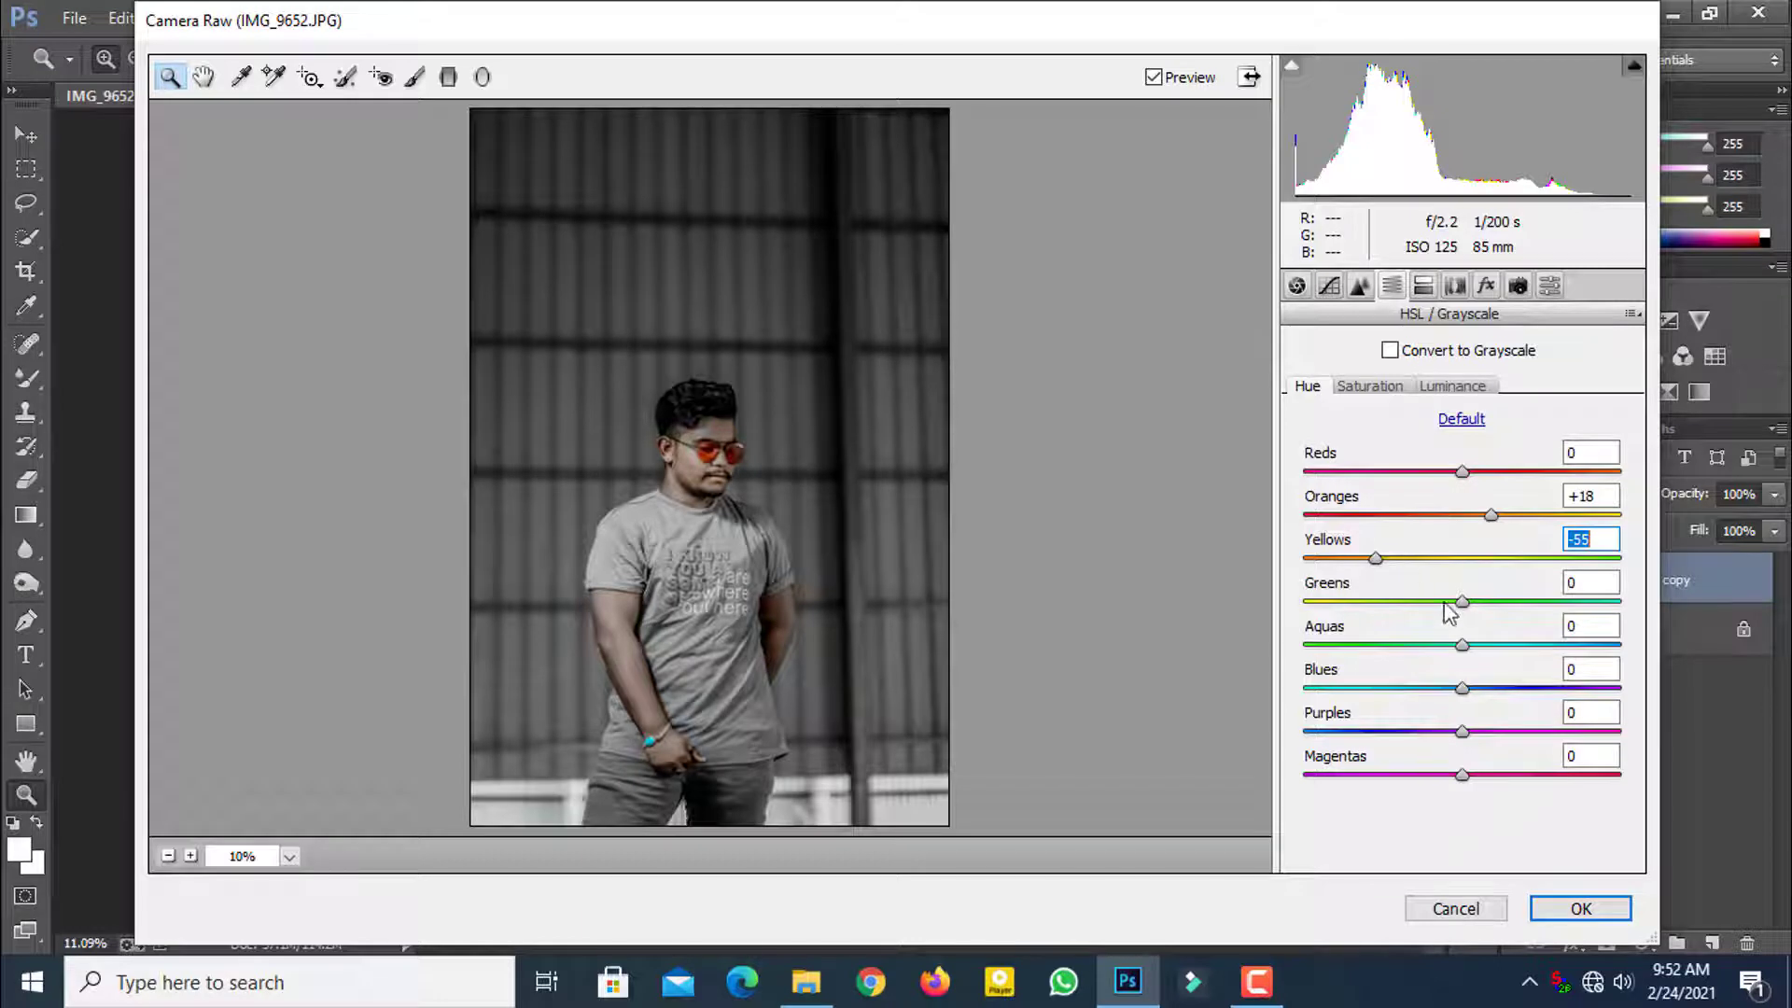
drag(1461, 601, 1296, 616)
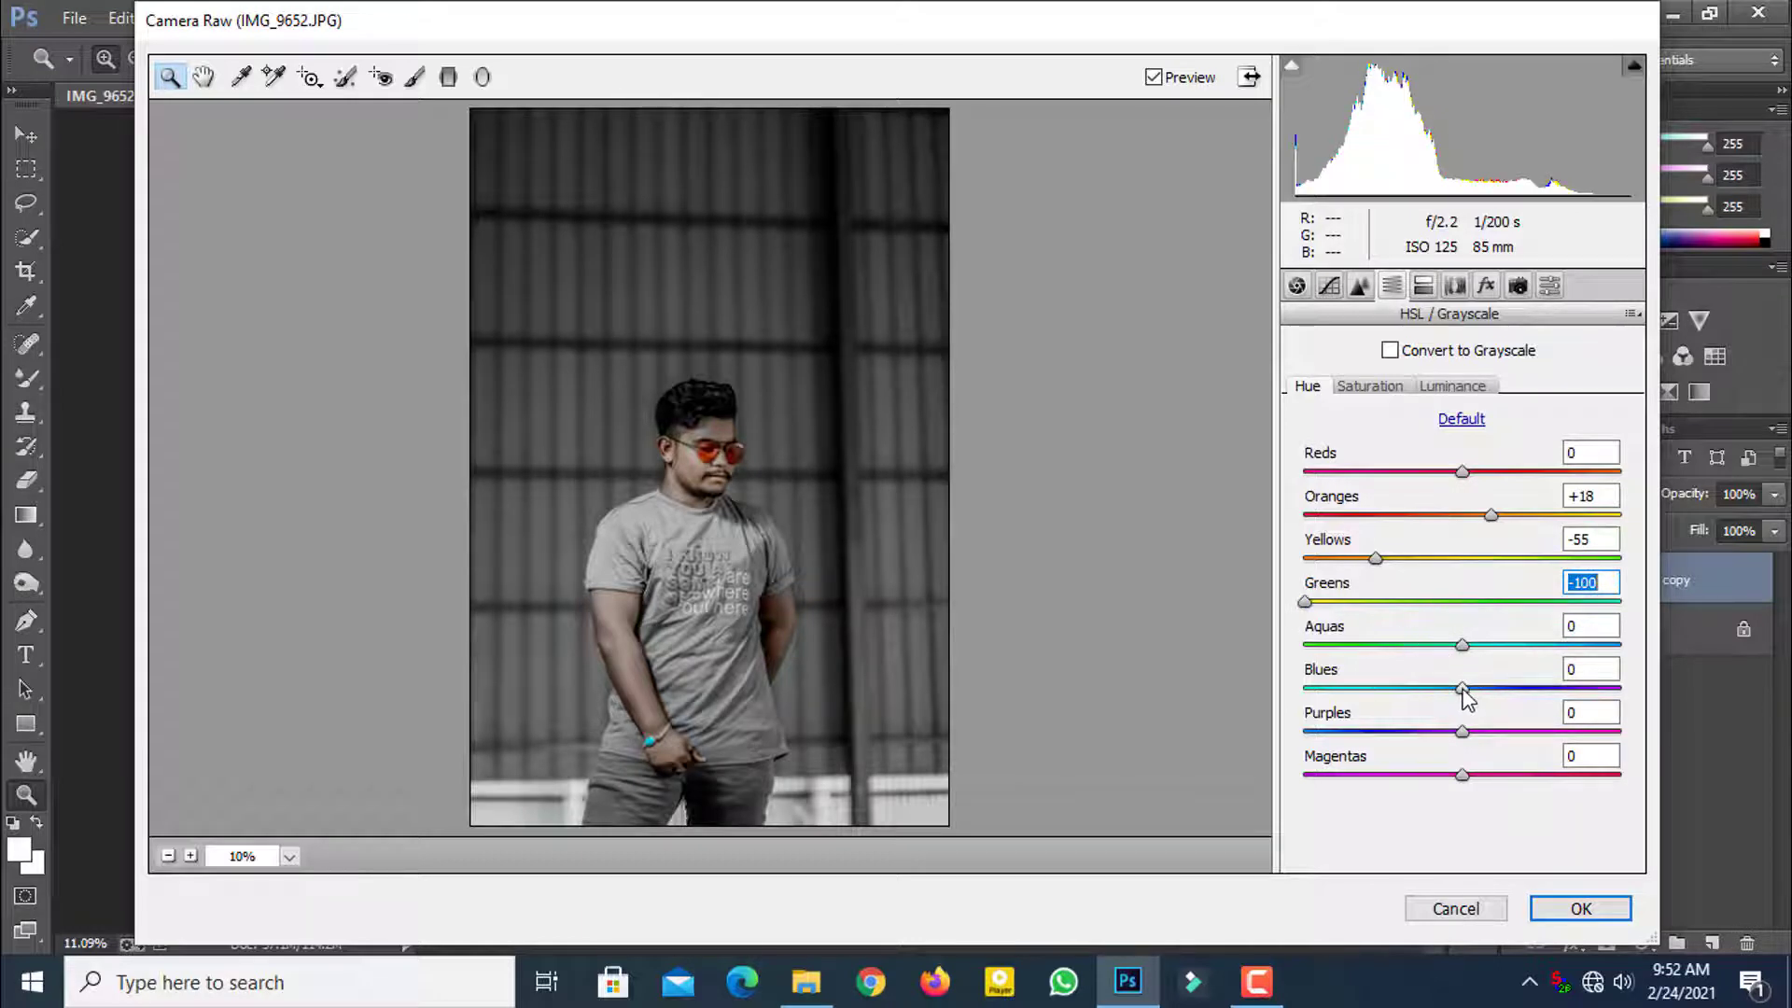
drag(1463, 689, 1506, 689)
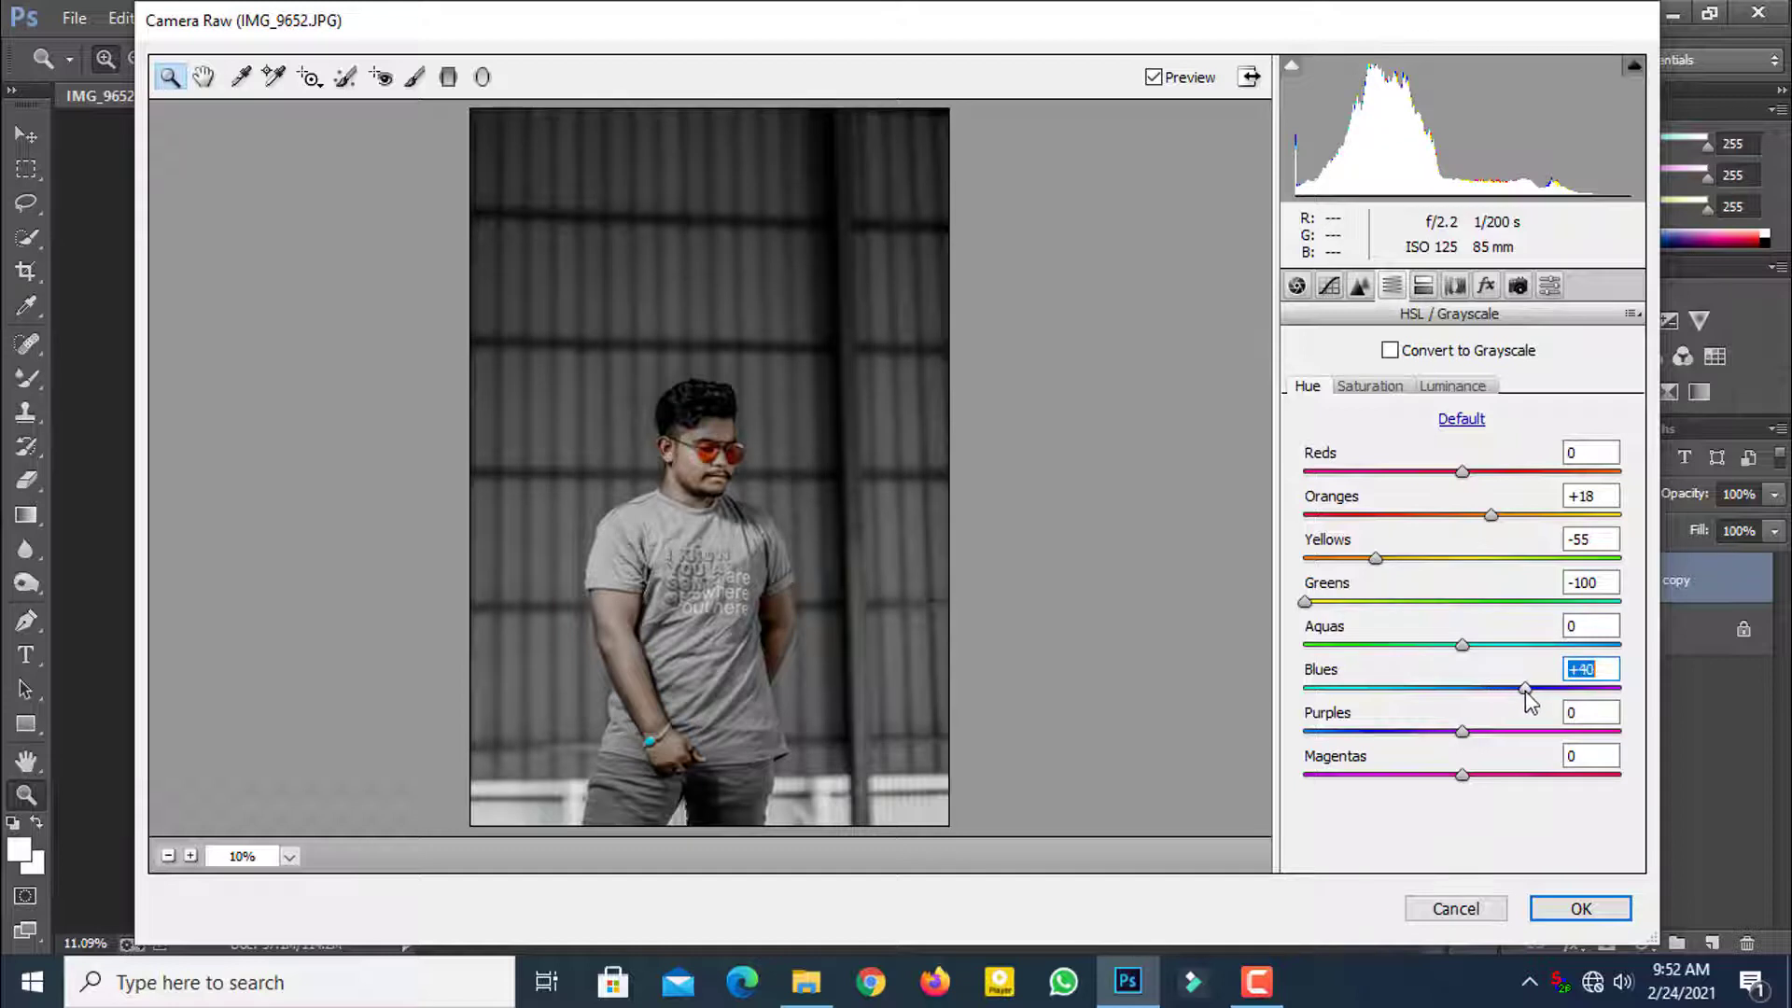
Step: Set the HSL luminance of Oranges to +20 and Yellows to +21
click(1456, 392)
drag(1461, 515, 1508, 517)
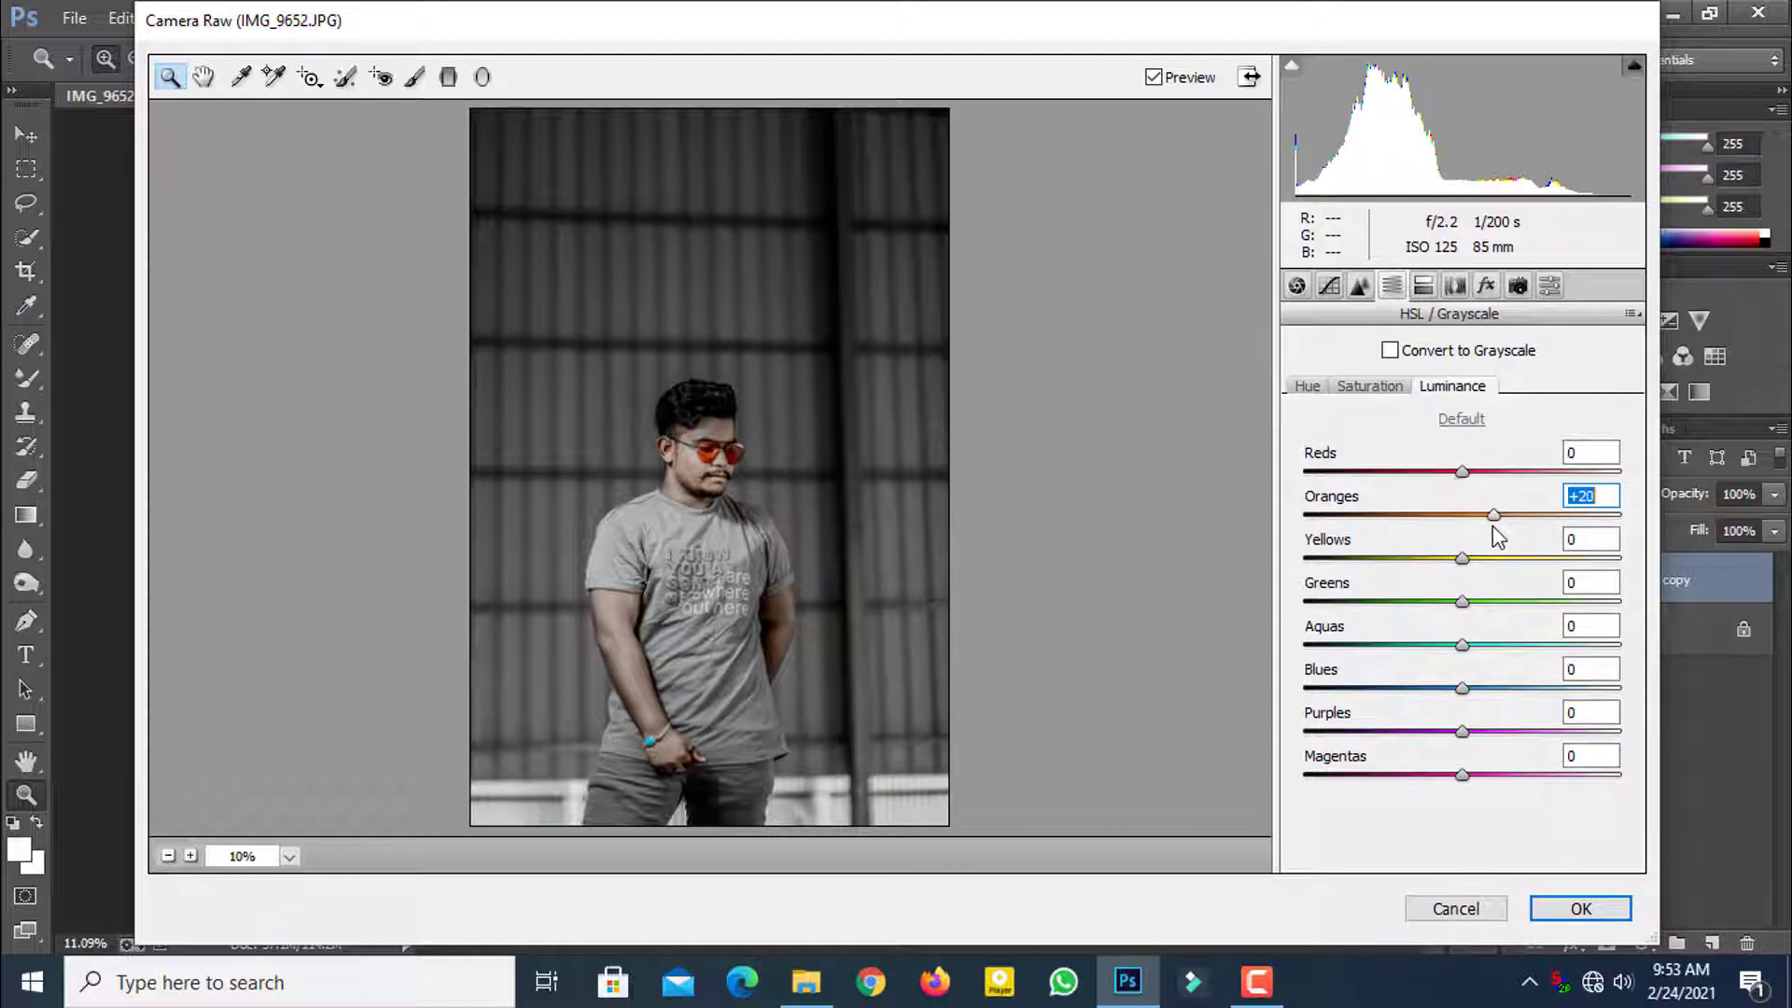
drag(1462, 558, 1491, 566)
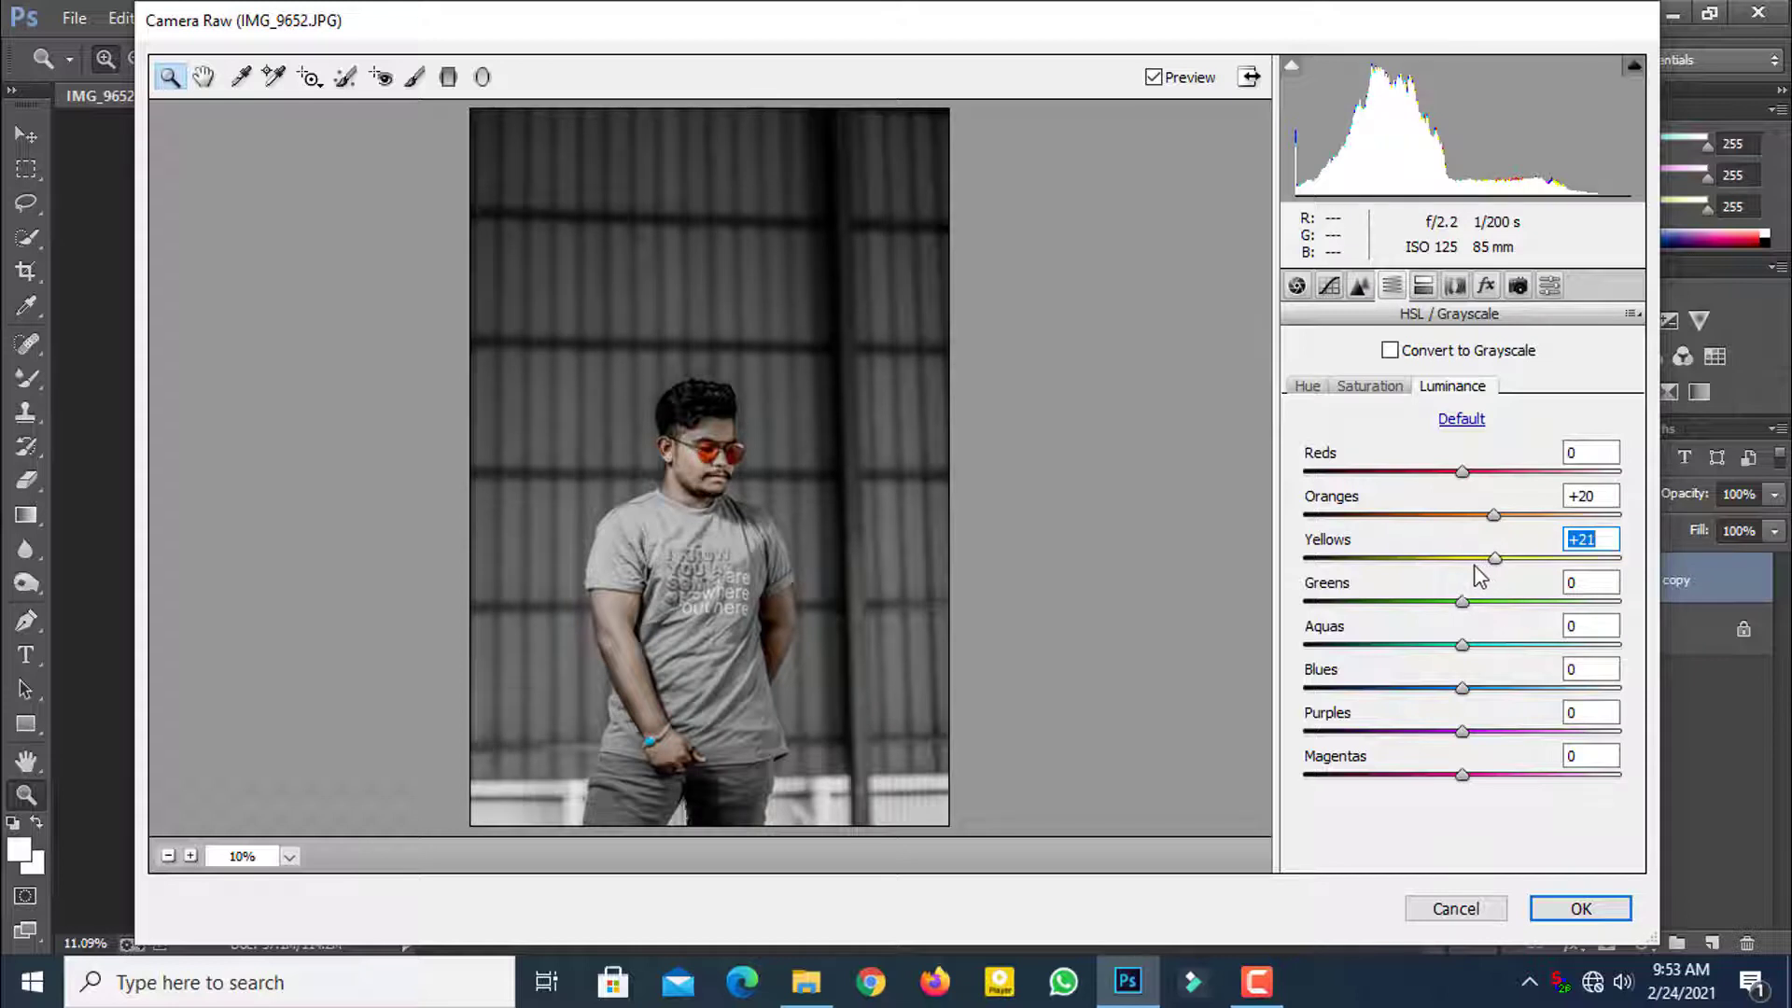
Step: Split-tone the highlights with Hue 200 and Saturation 27
click(1423, 286)
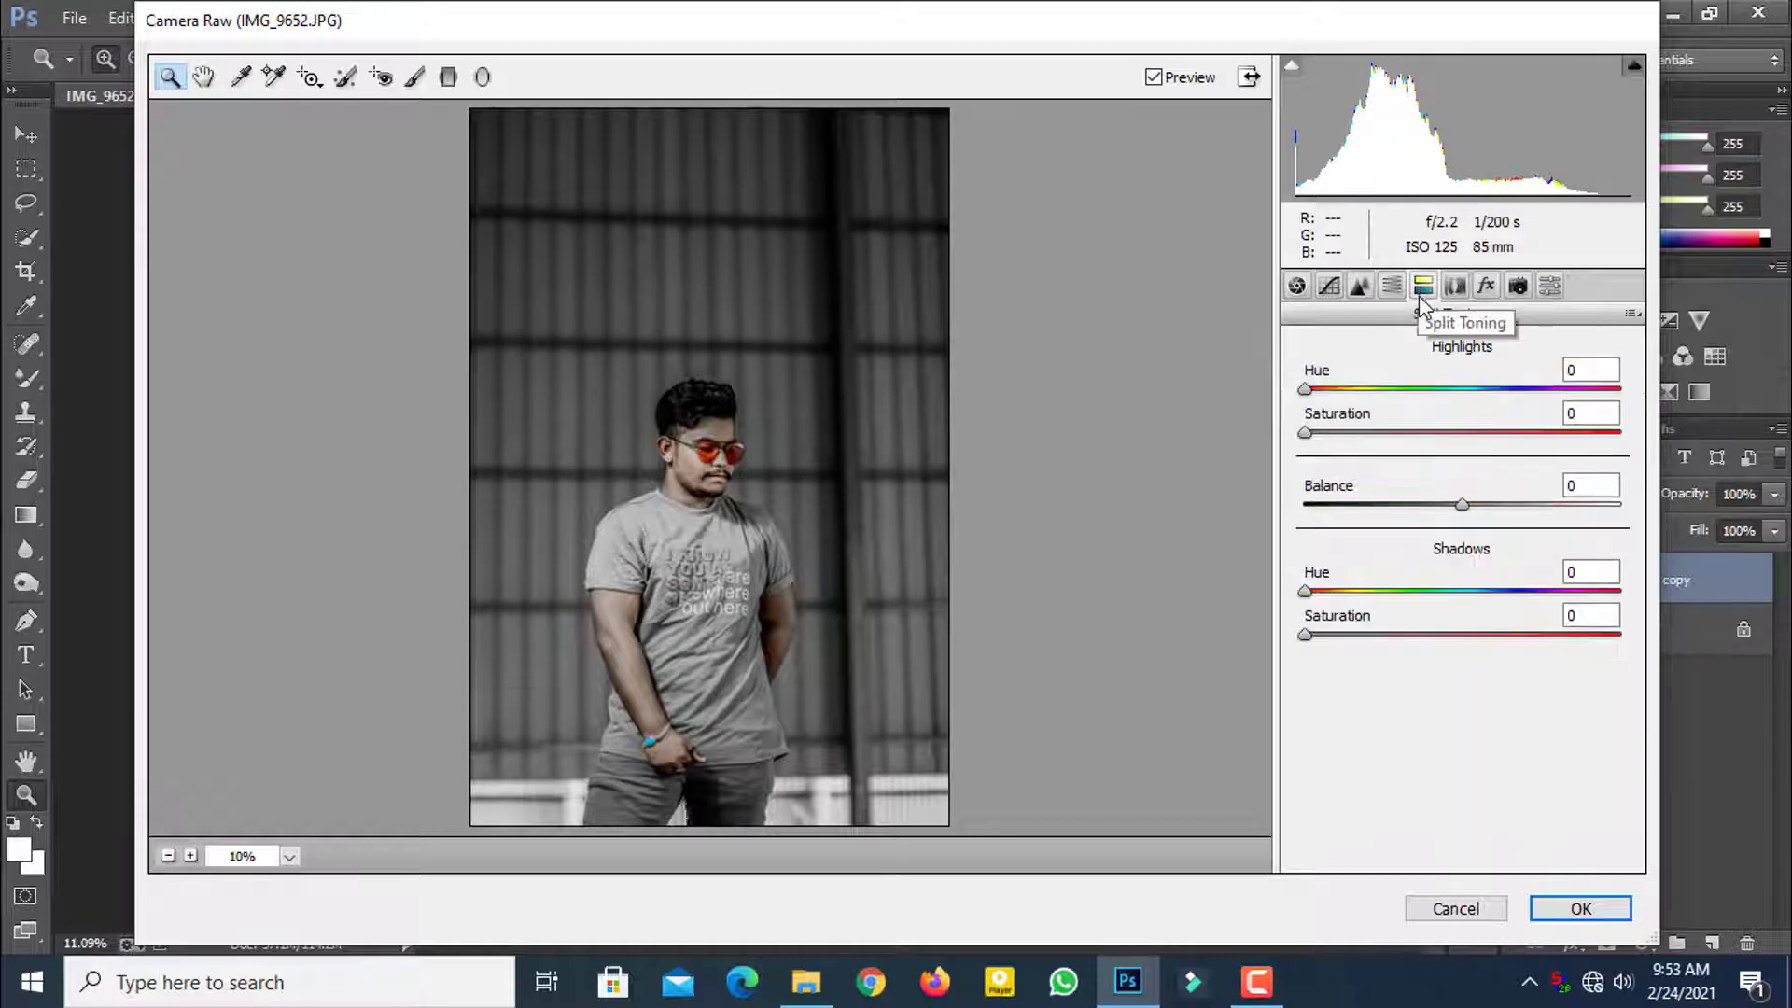
drag(1381, 391, 1490, 417)
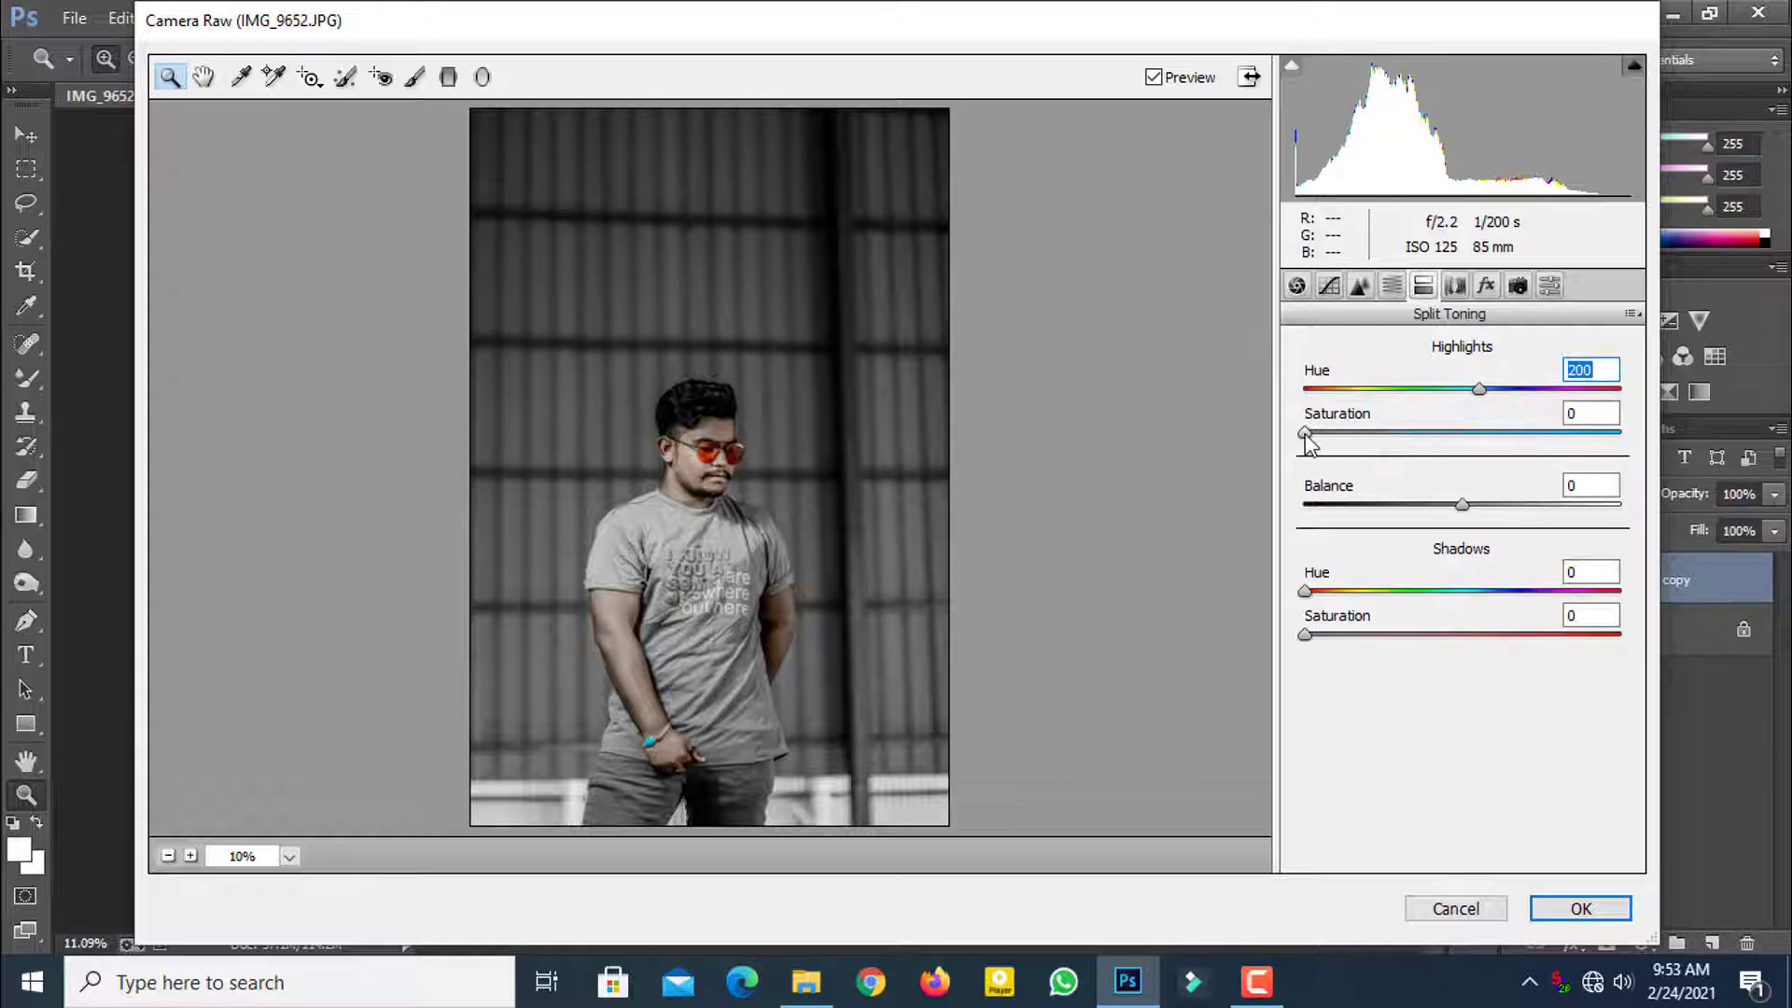
drag(1306, 434, 1390, 449)
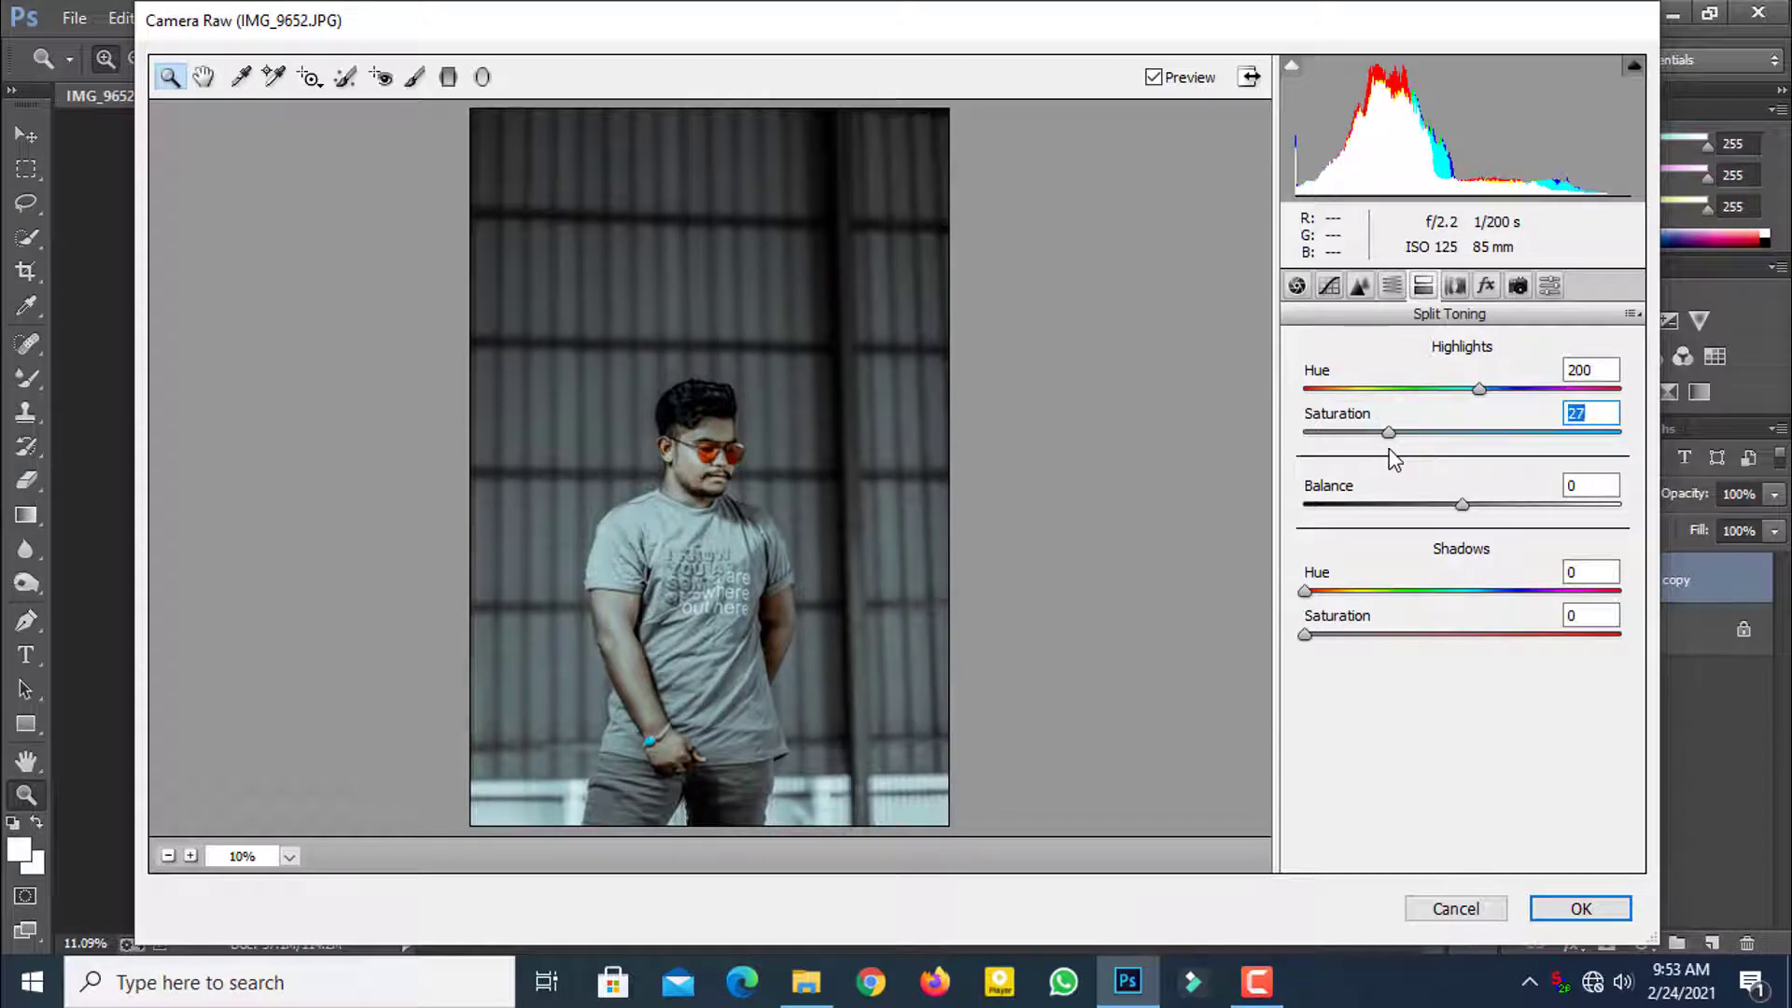
Step: Set the post-crop vignetting Amount to -3 with the Highlight Priority style
click(1454, 284)
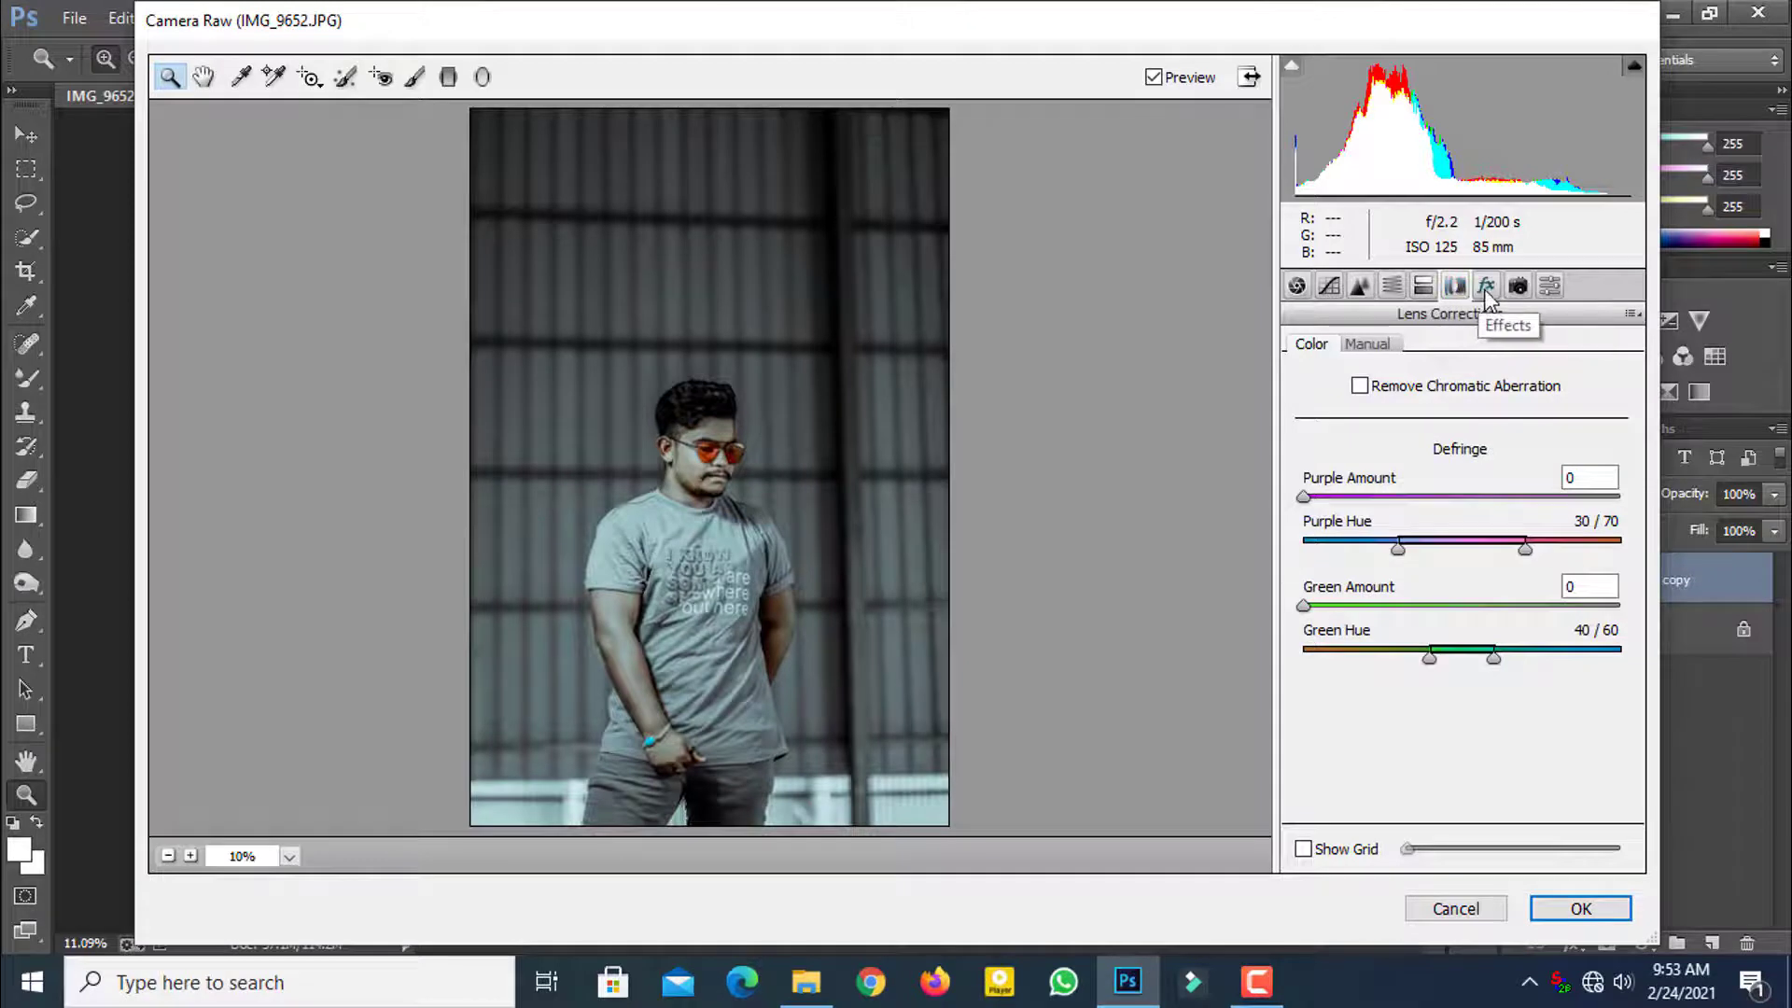
click(1486, 290)
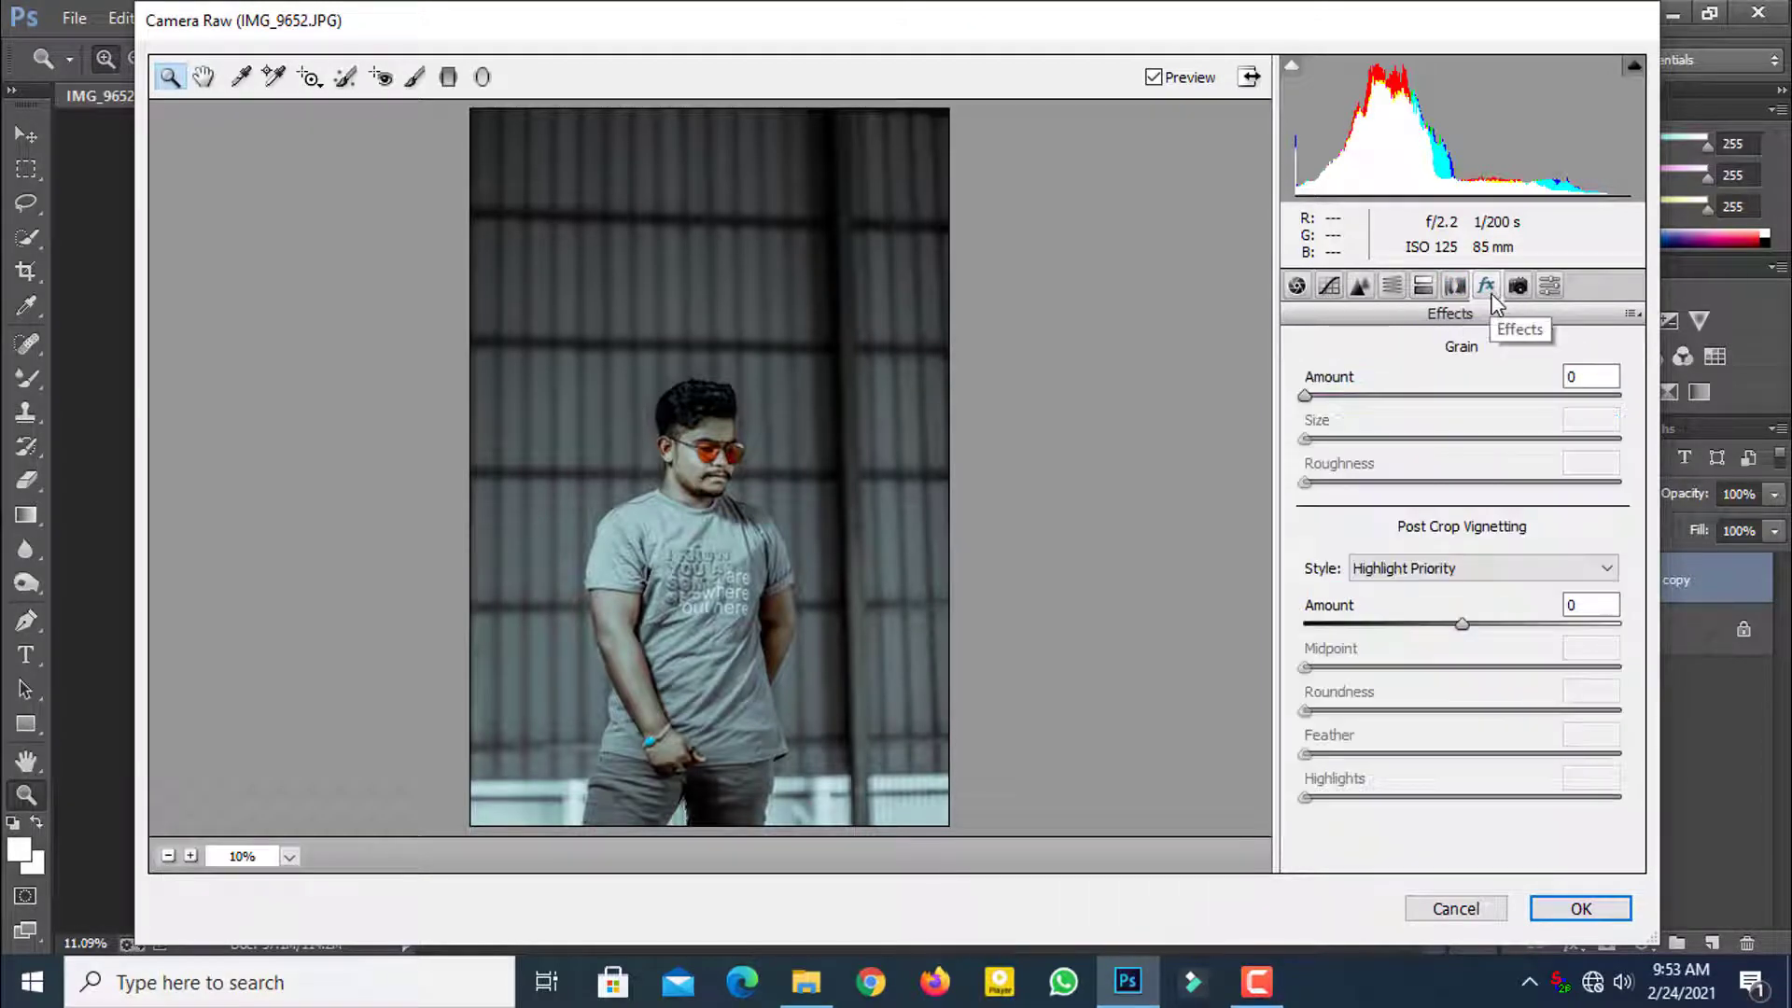
drag(1463, 632, 1458, 627)
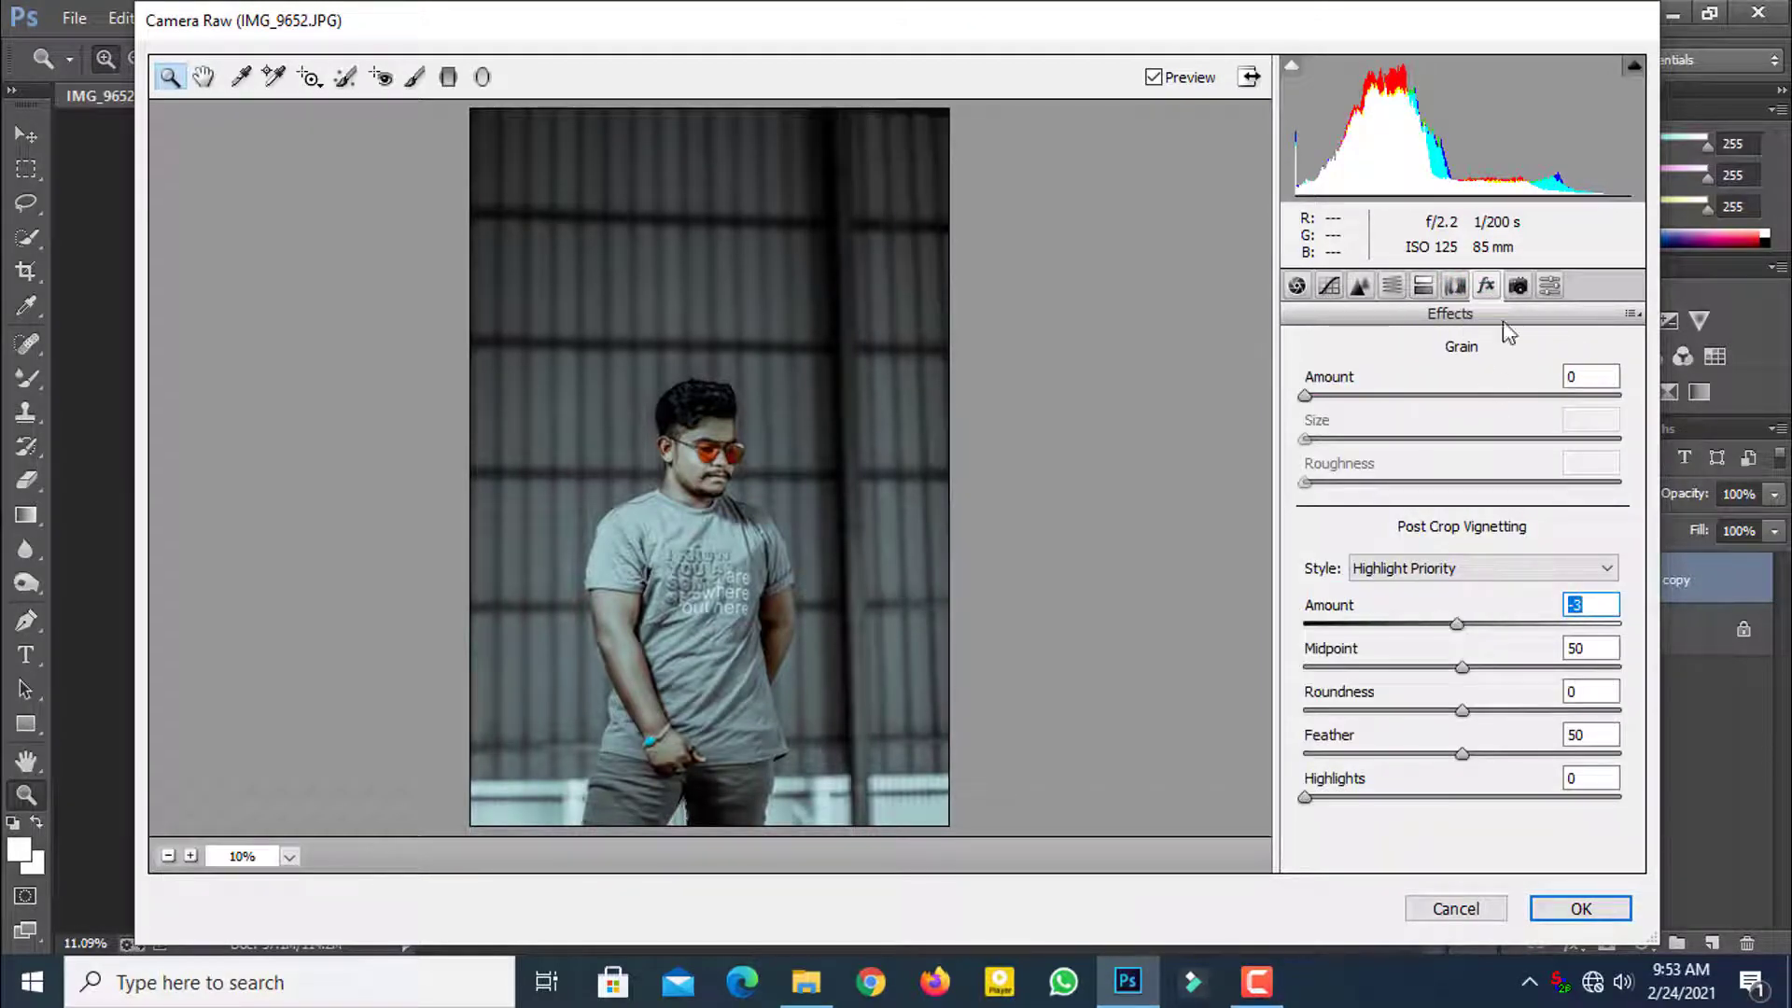
Step: Calibrate Red Primary saturation to -44, Green Primary hue +44 and saturation +100, Blue Primary hue -23 and saturation +100, and apply the filter
click(1518, 285)
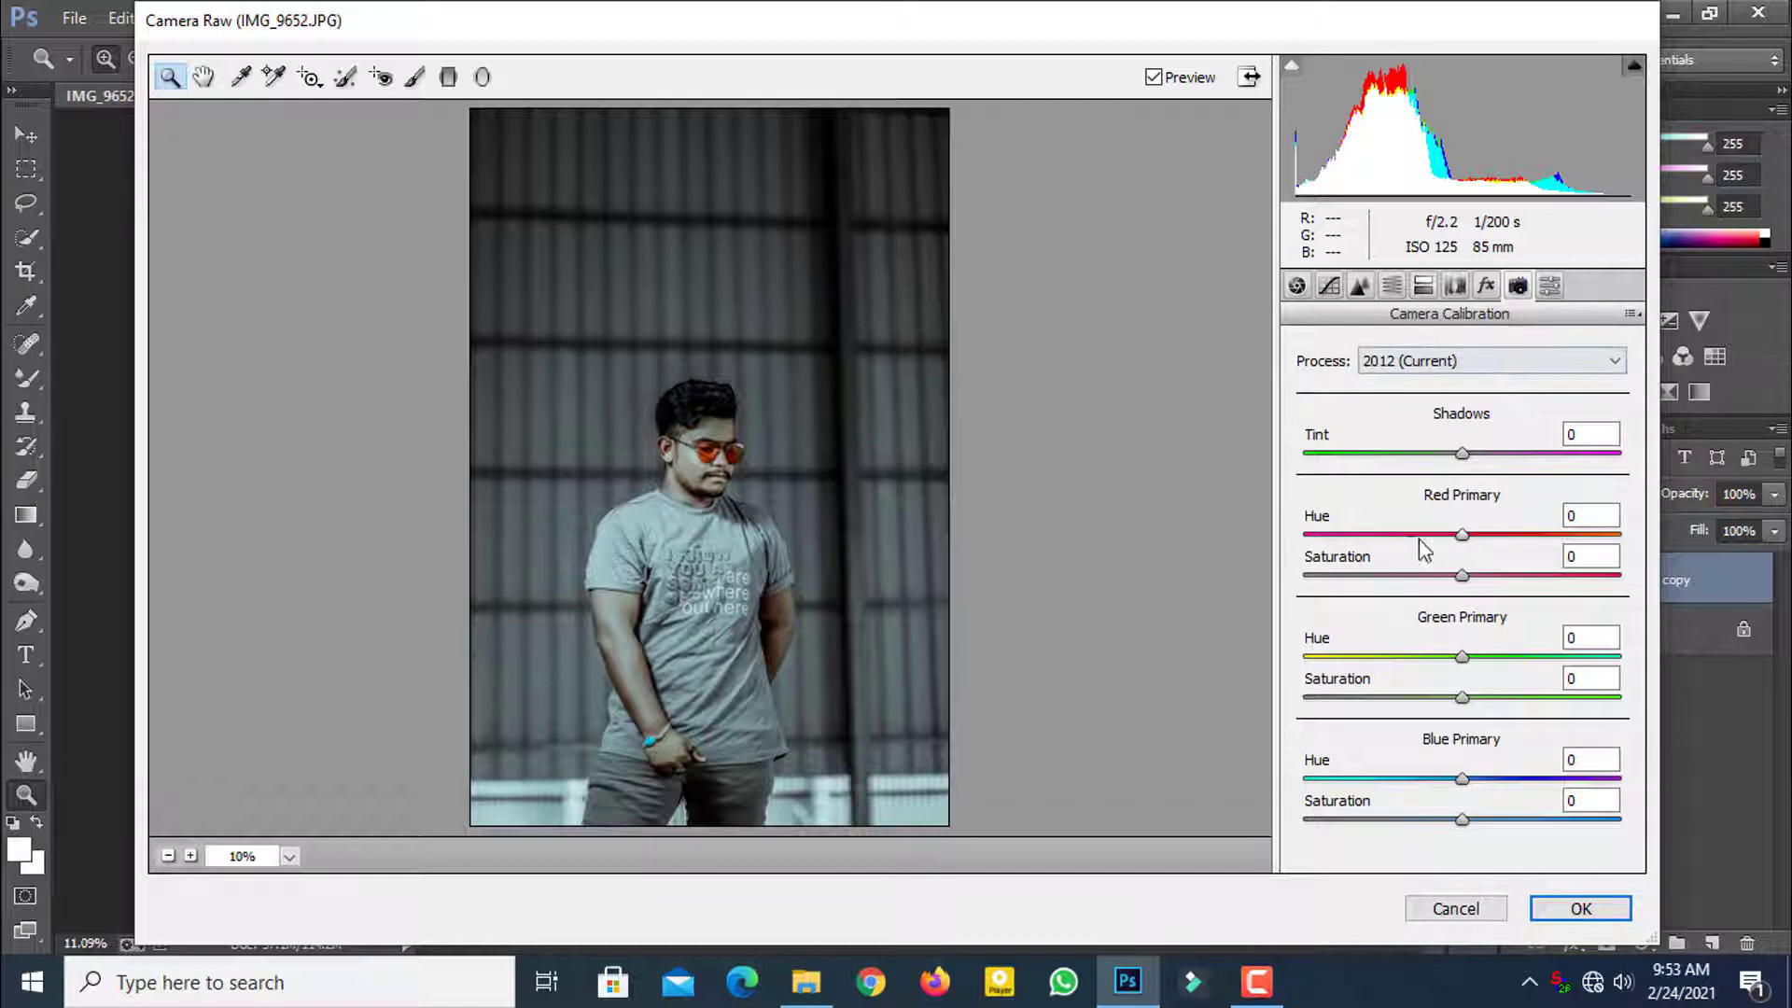
drag(1462, 575, 1392, 571)
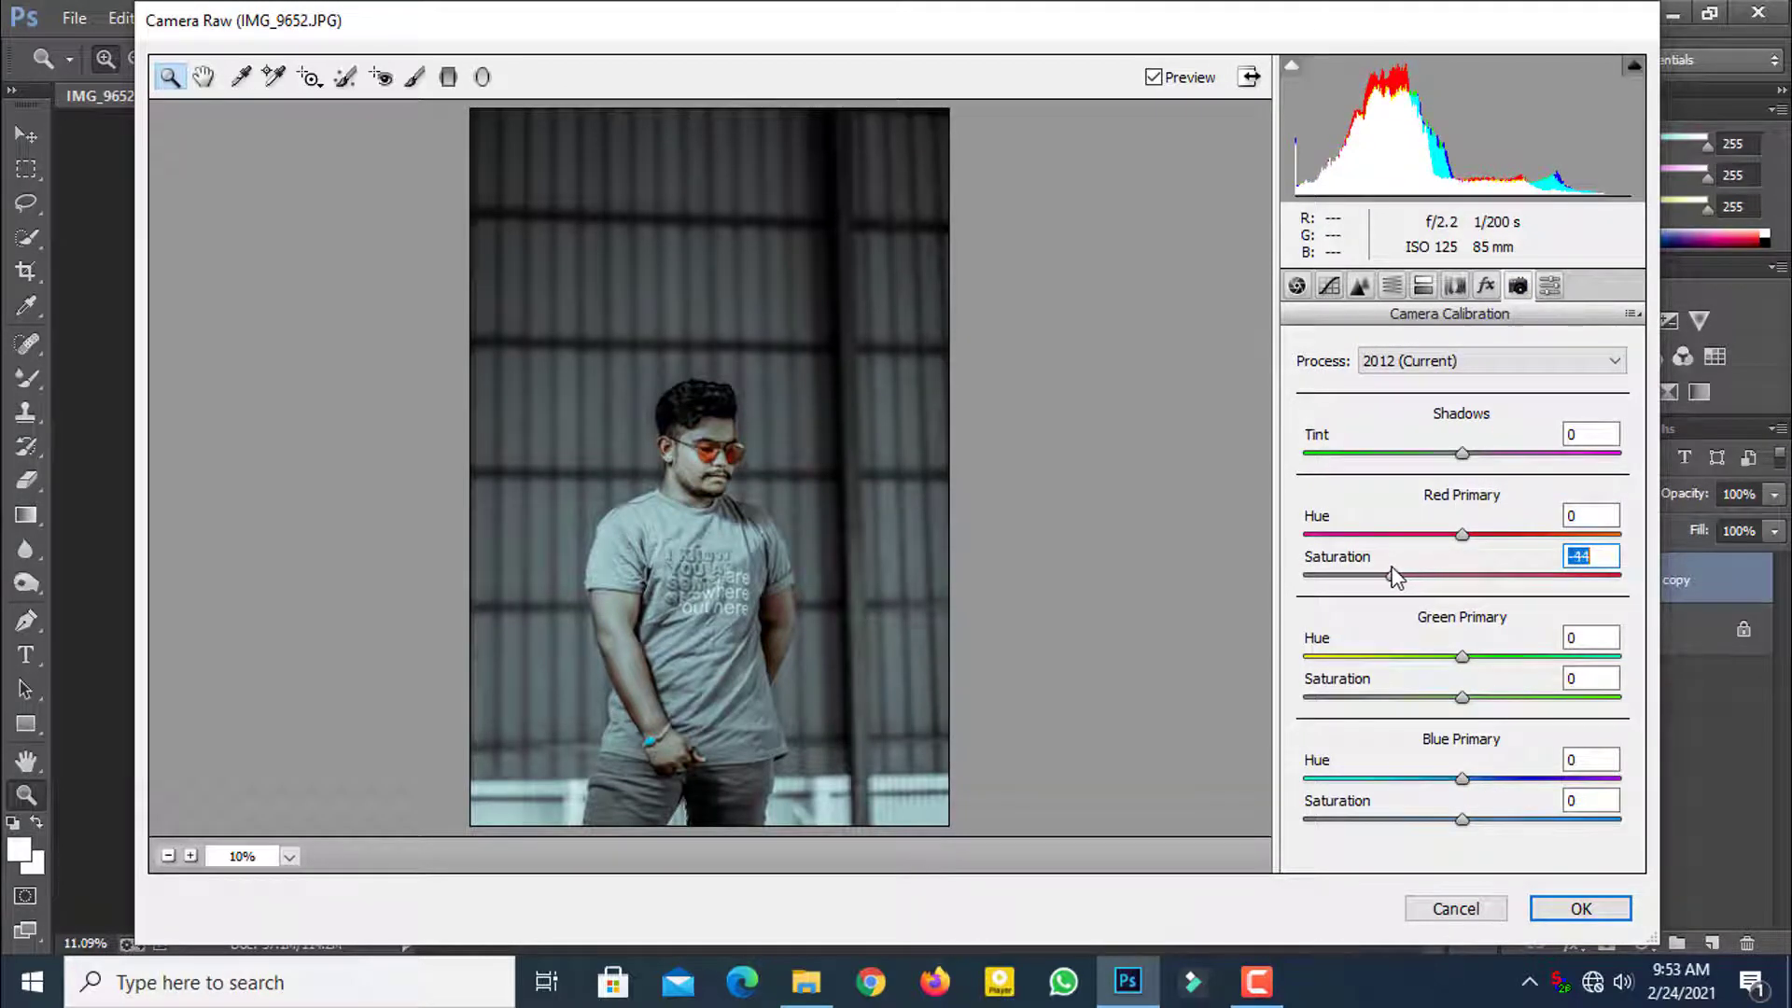
drag(1456, 649, 1700, 707)
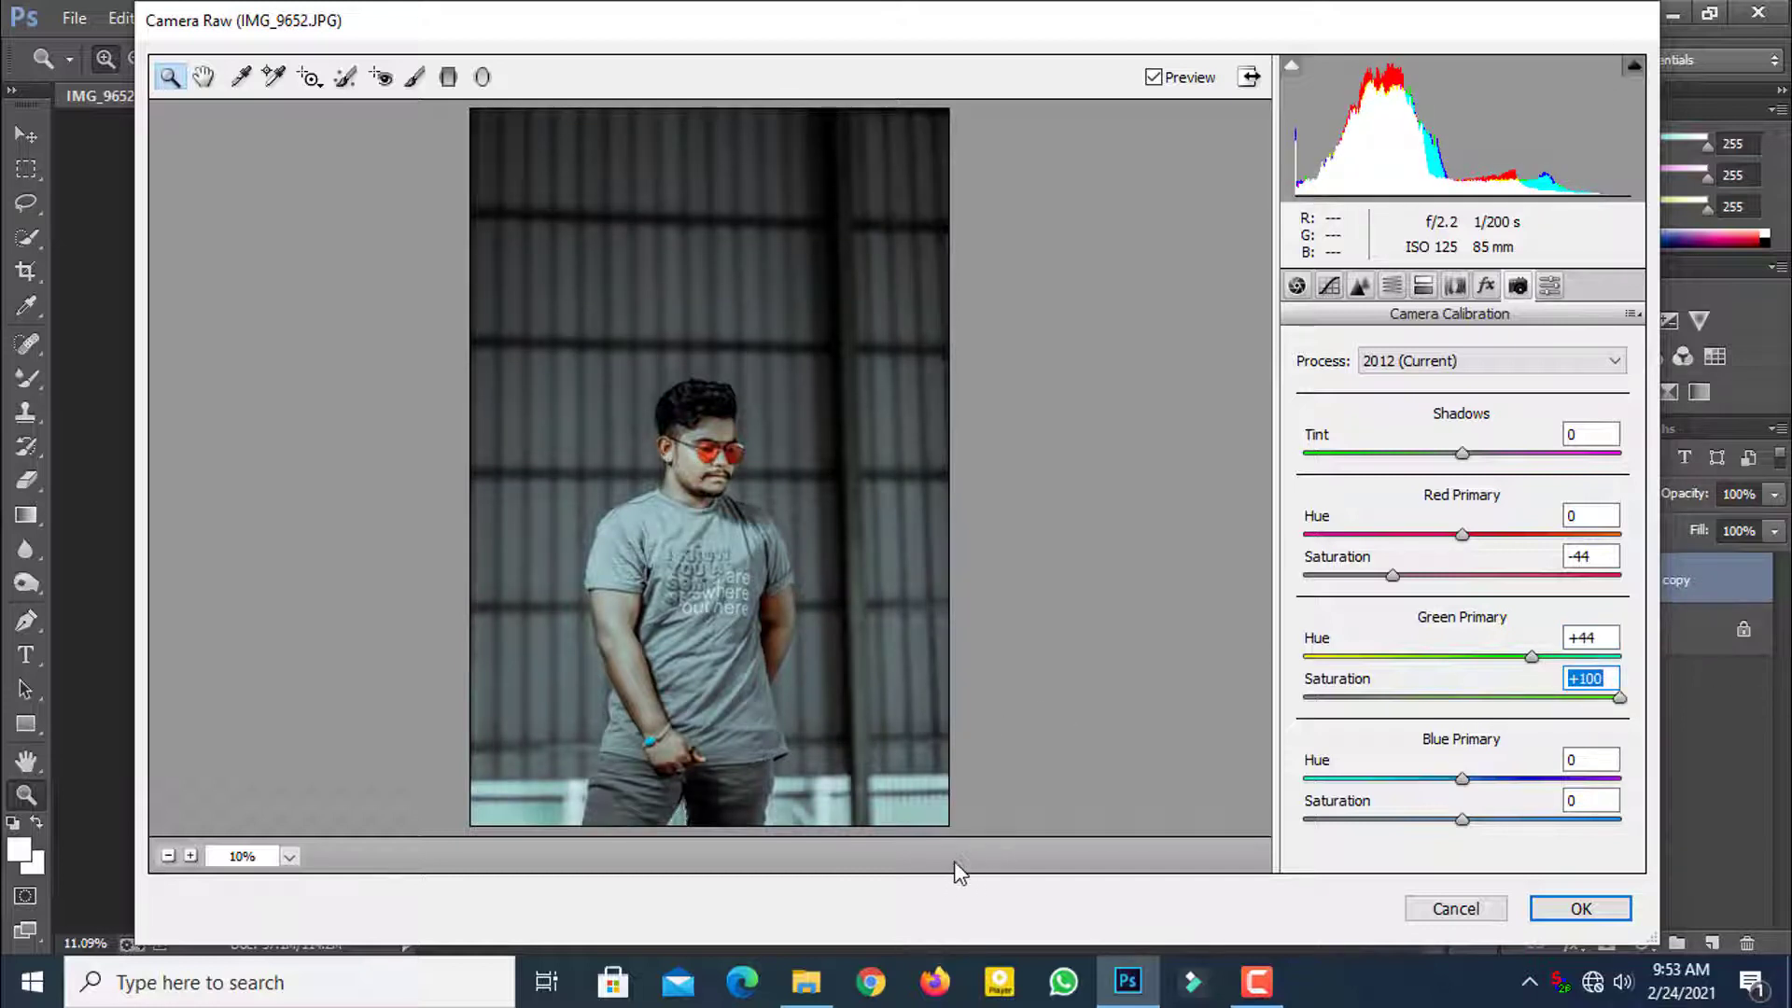
drag(1461, 780, 1431, 786)
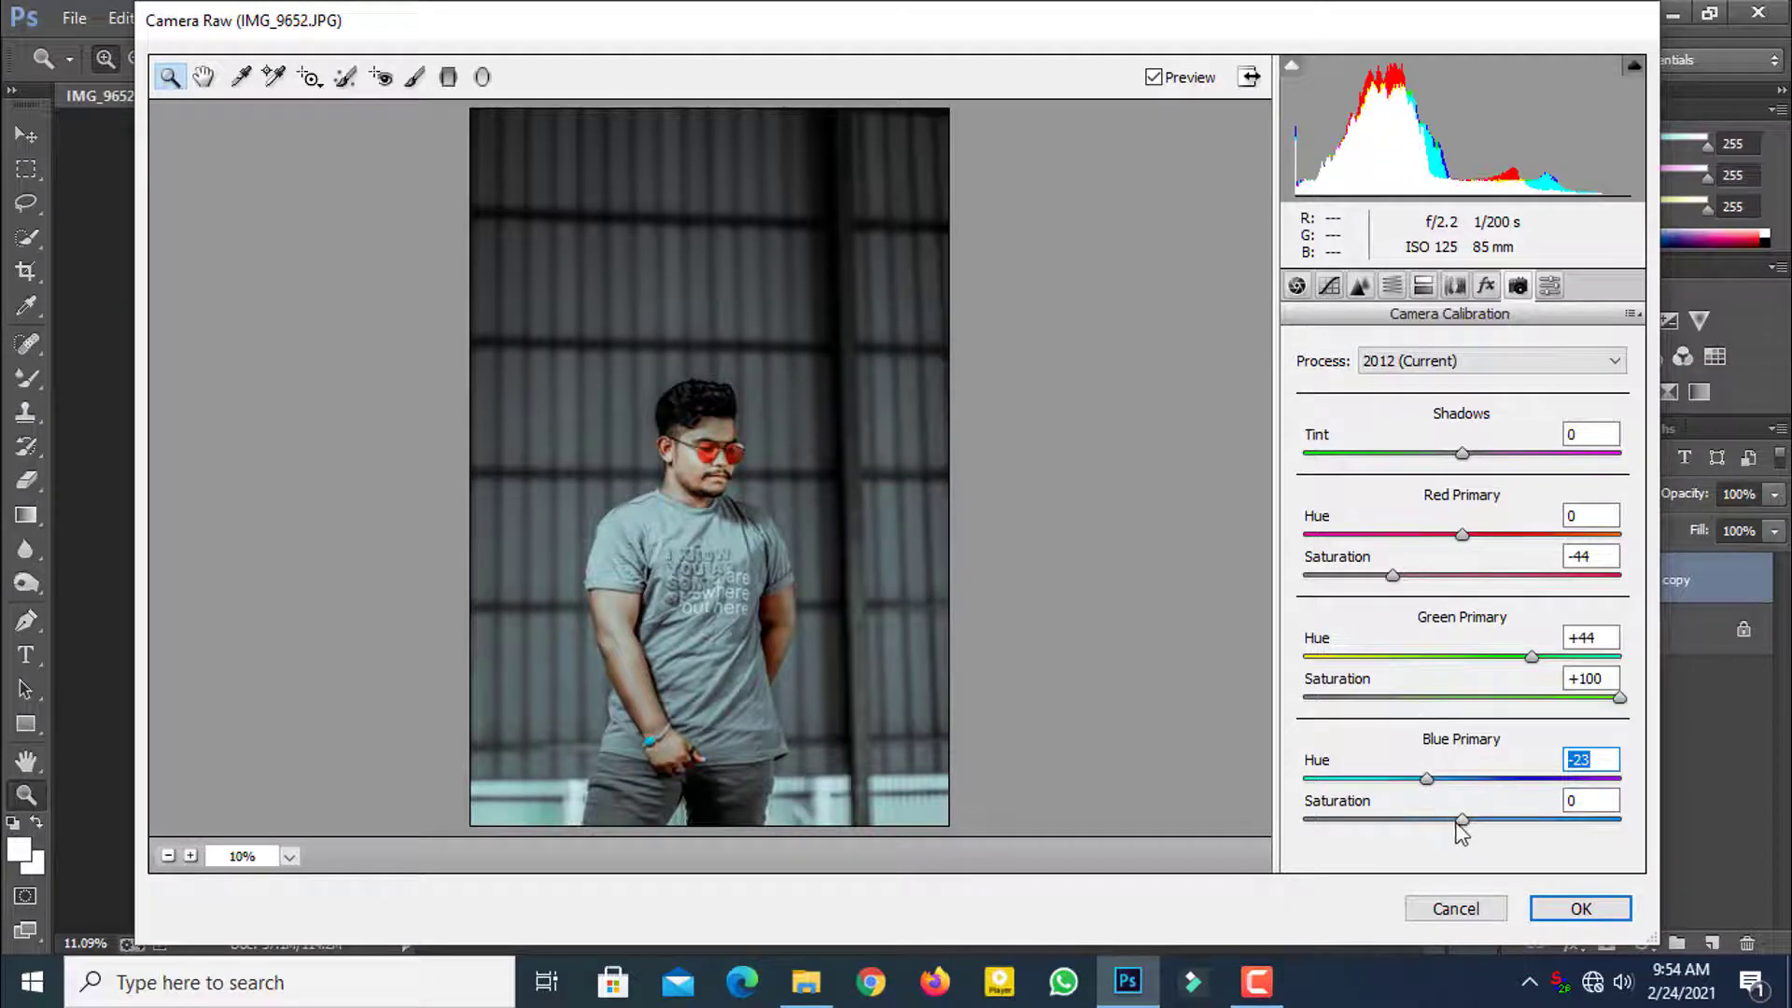
drag(1449, 821, 1623, 812)
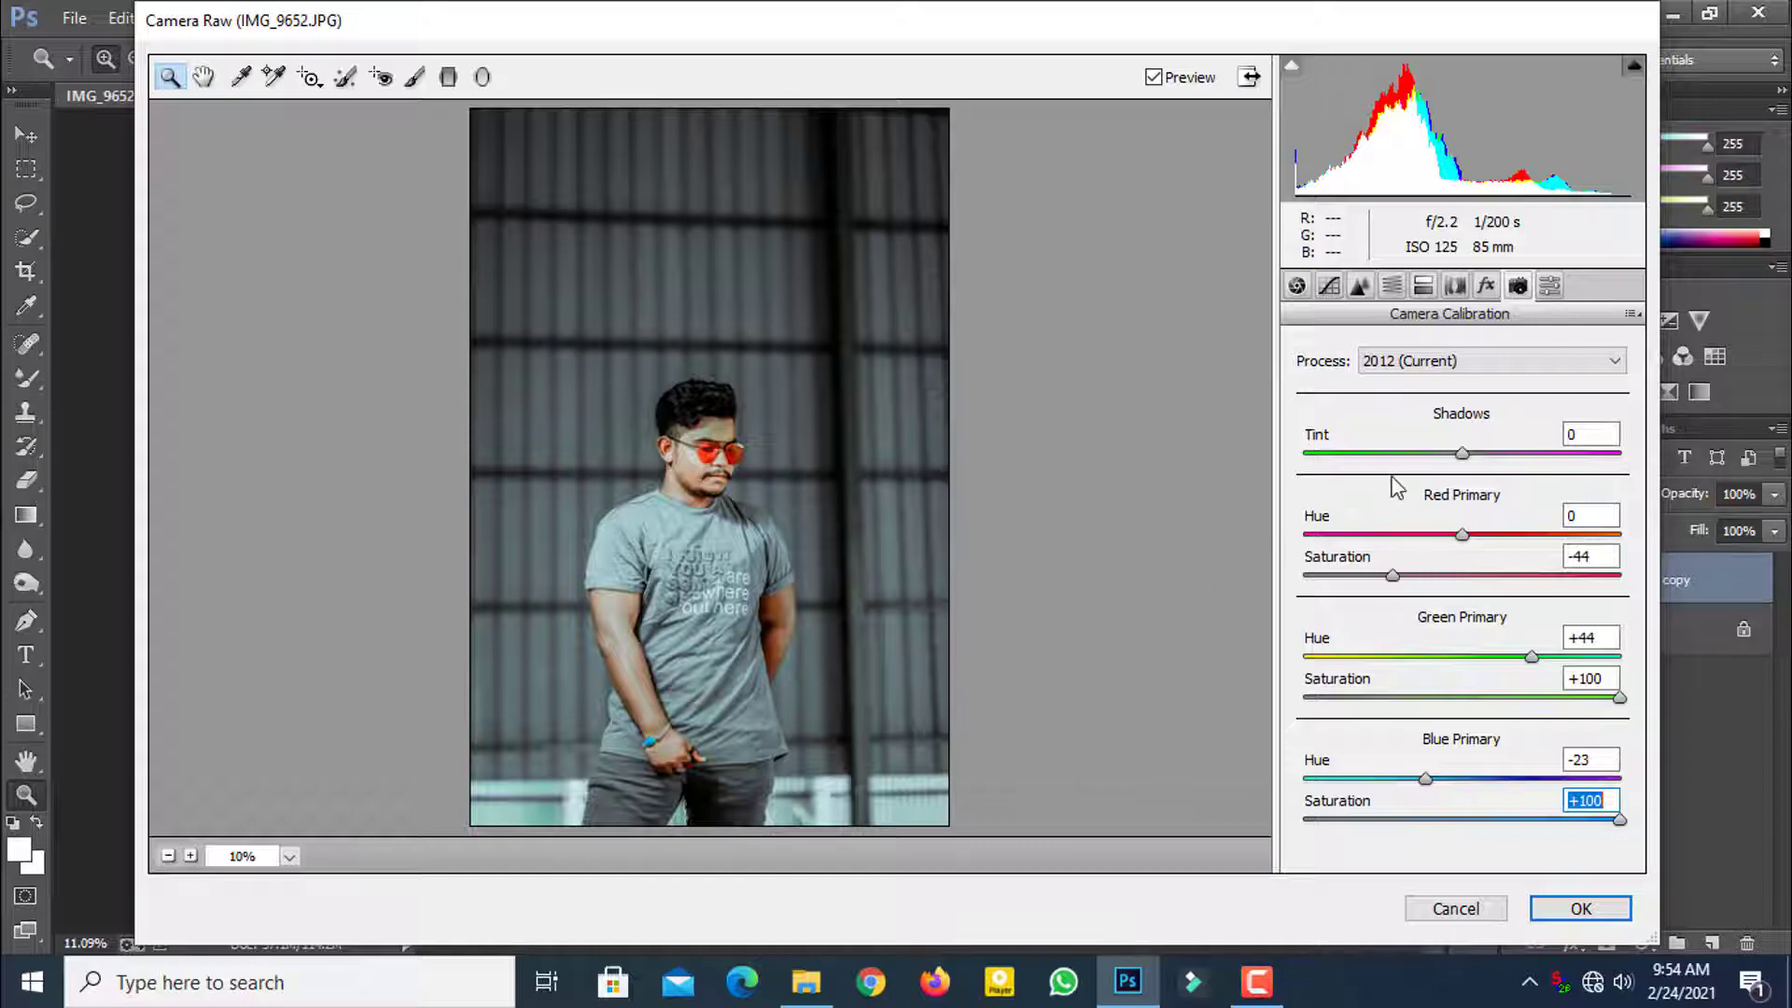
click(1584, 908)
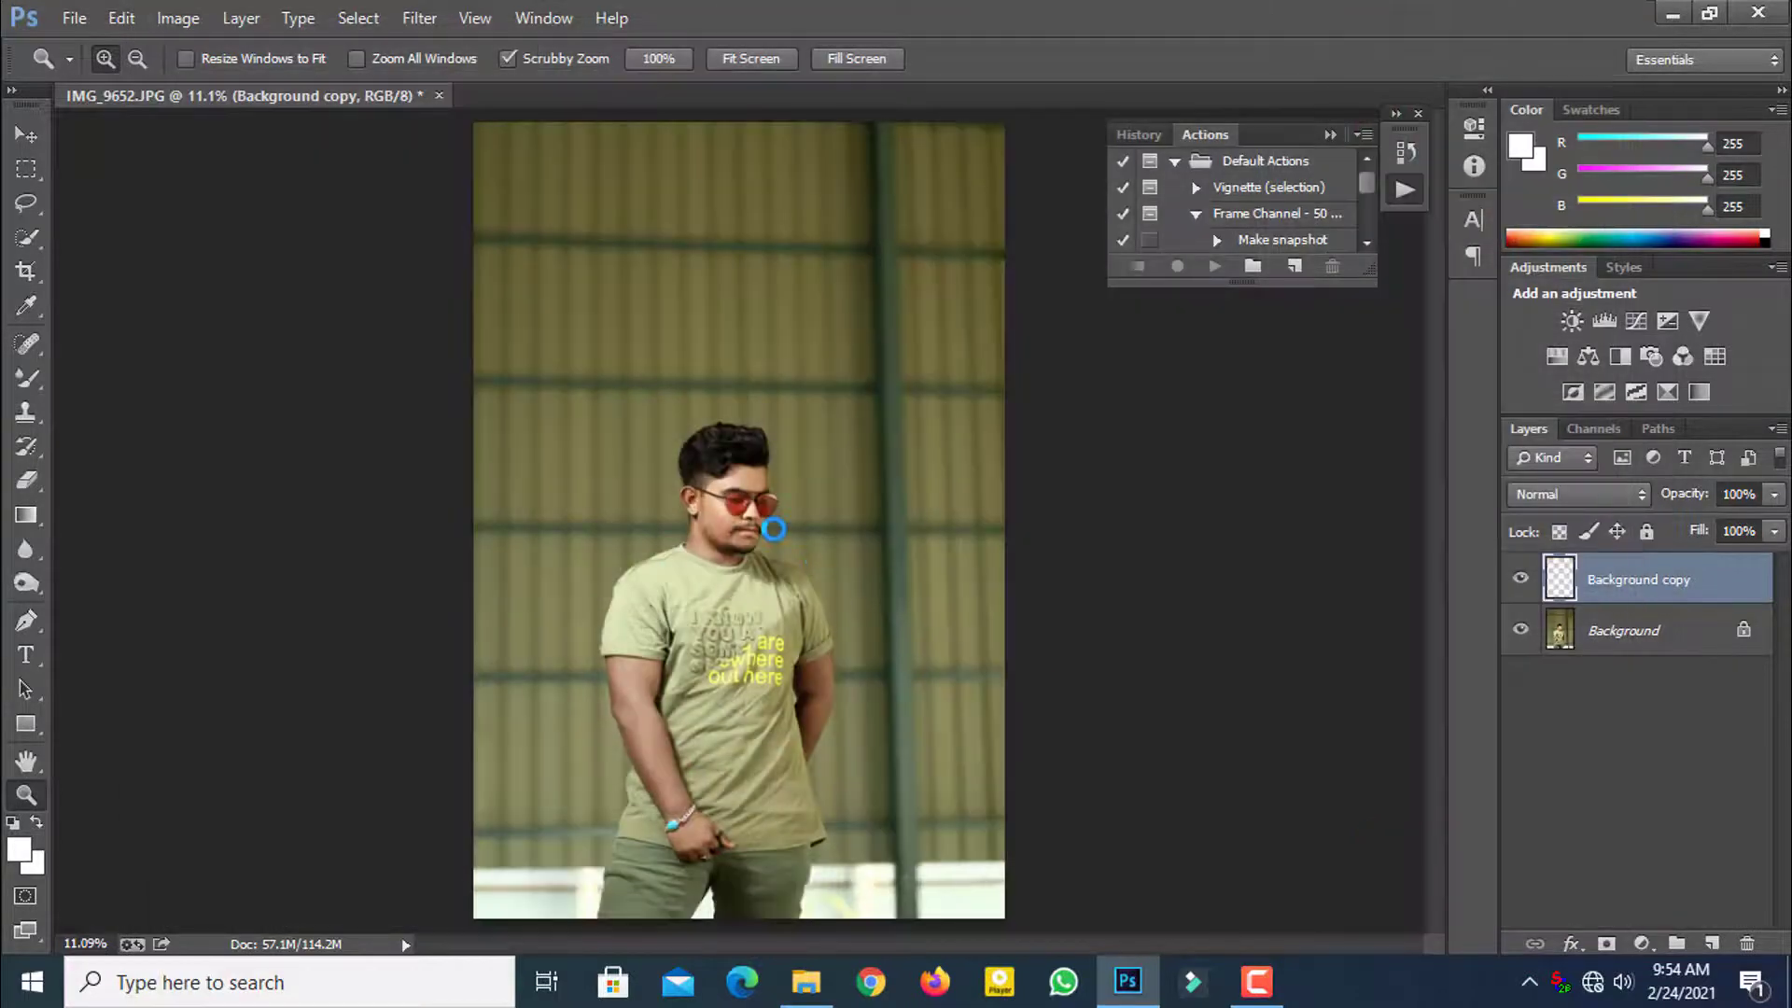
click(773, 529)
right_click(821, 489)
click(910, 509)
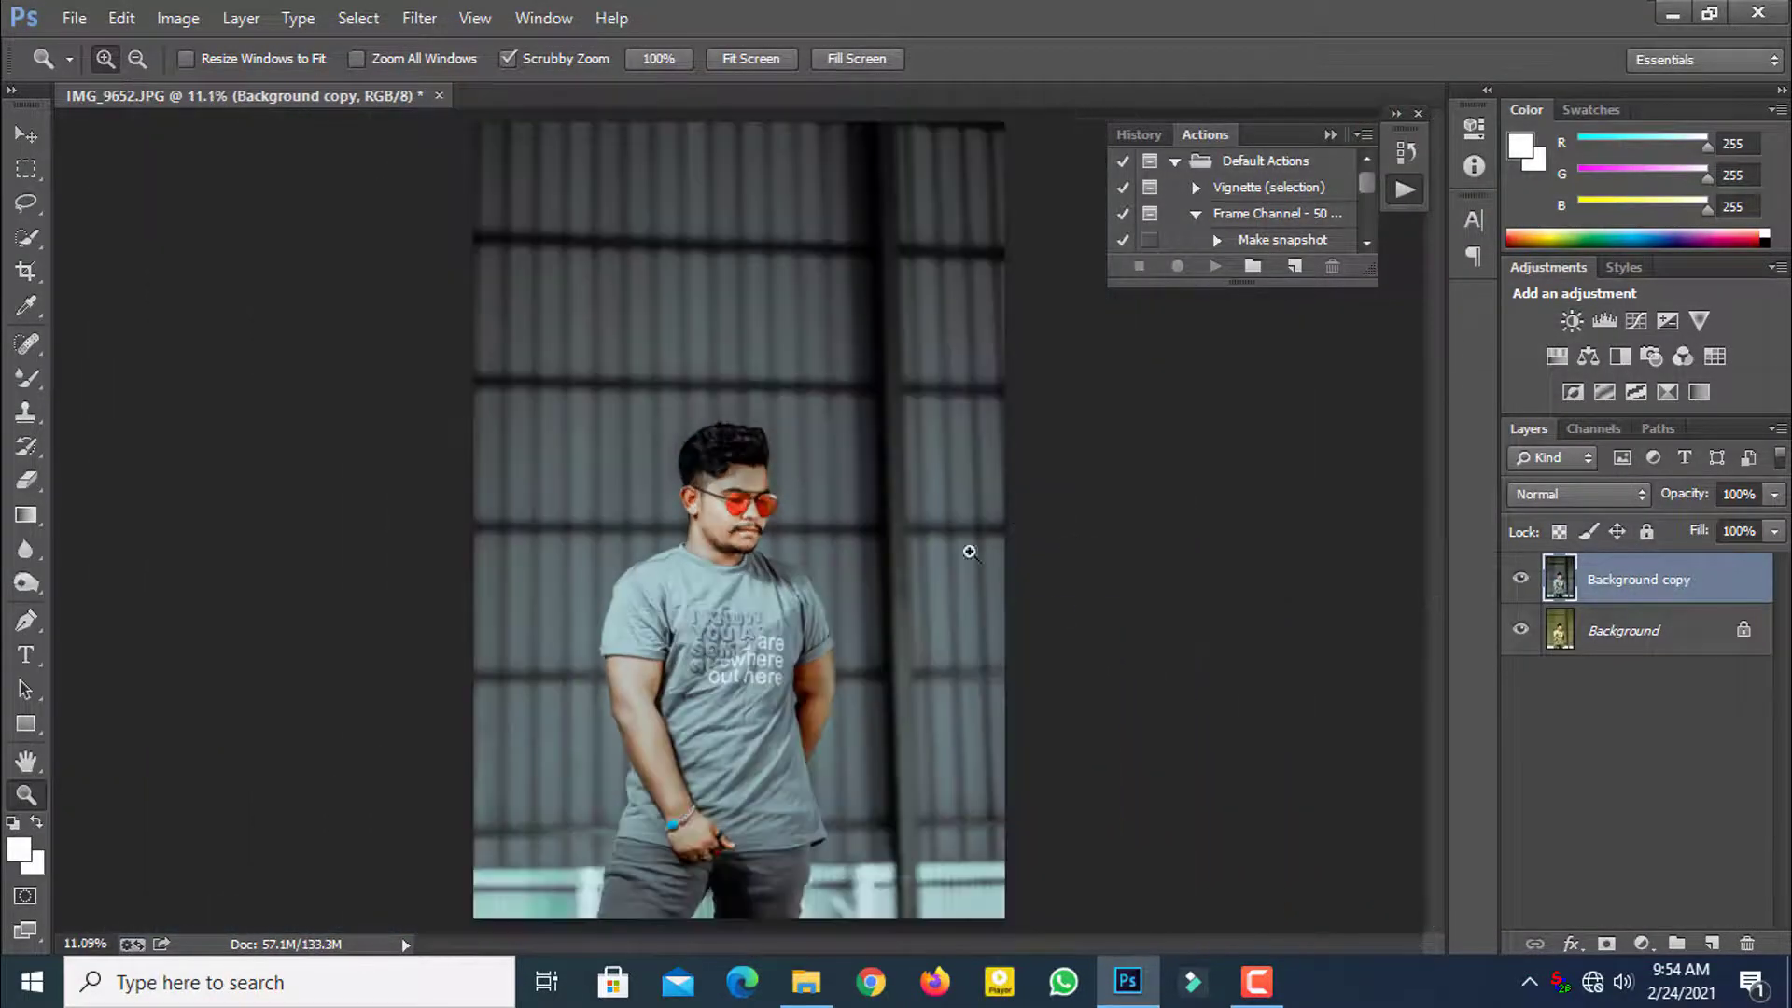
Step: Duplicate the Background copy layer and strongly raise the HSL saturation of Blues on the duplicate with the Camera Raw Filter
drag(1638, 583, 1712, 943)
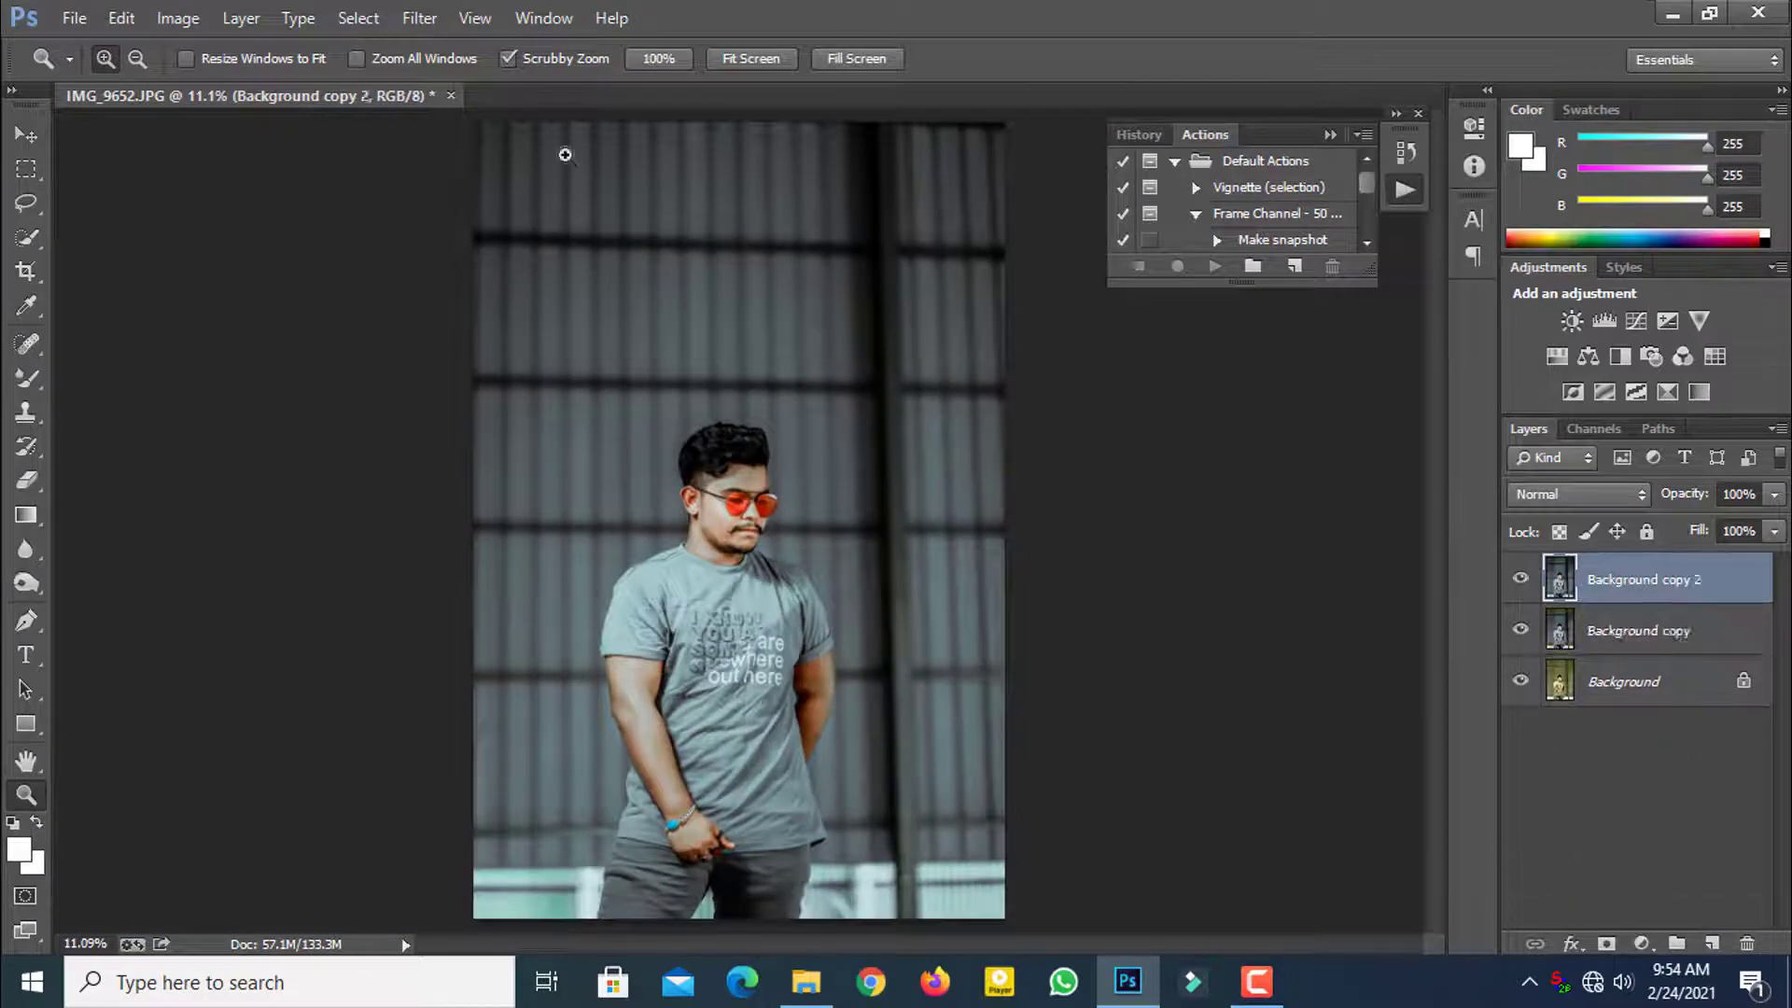
click(420, 17)
click(512, 168)
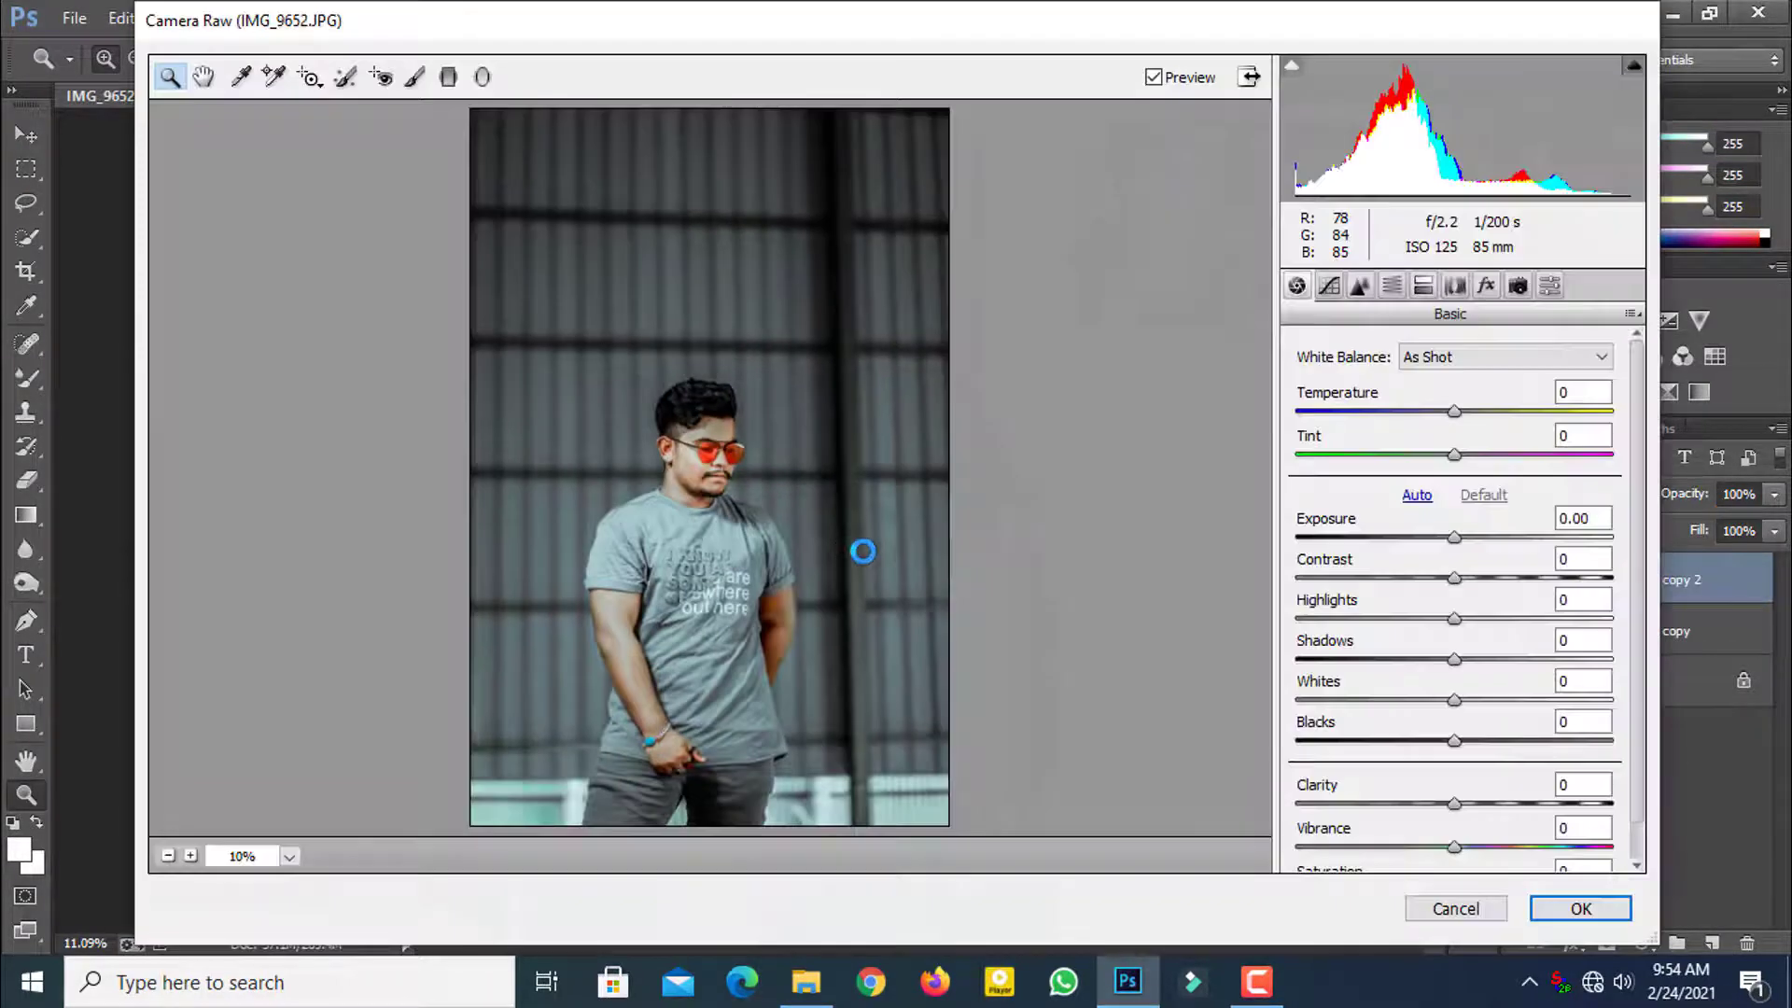
click(1391, 286)
click(1369, 385)
drag(1462, 688, 1579, 691)
Step: Lift the Blue channel's point tone curve from input 25 to output 36 and apply the Camera Raw Filter
click(1359, 286)
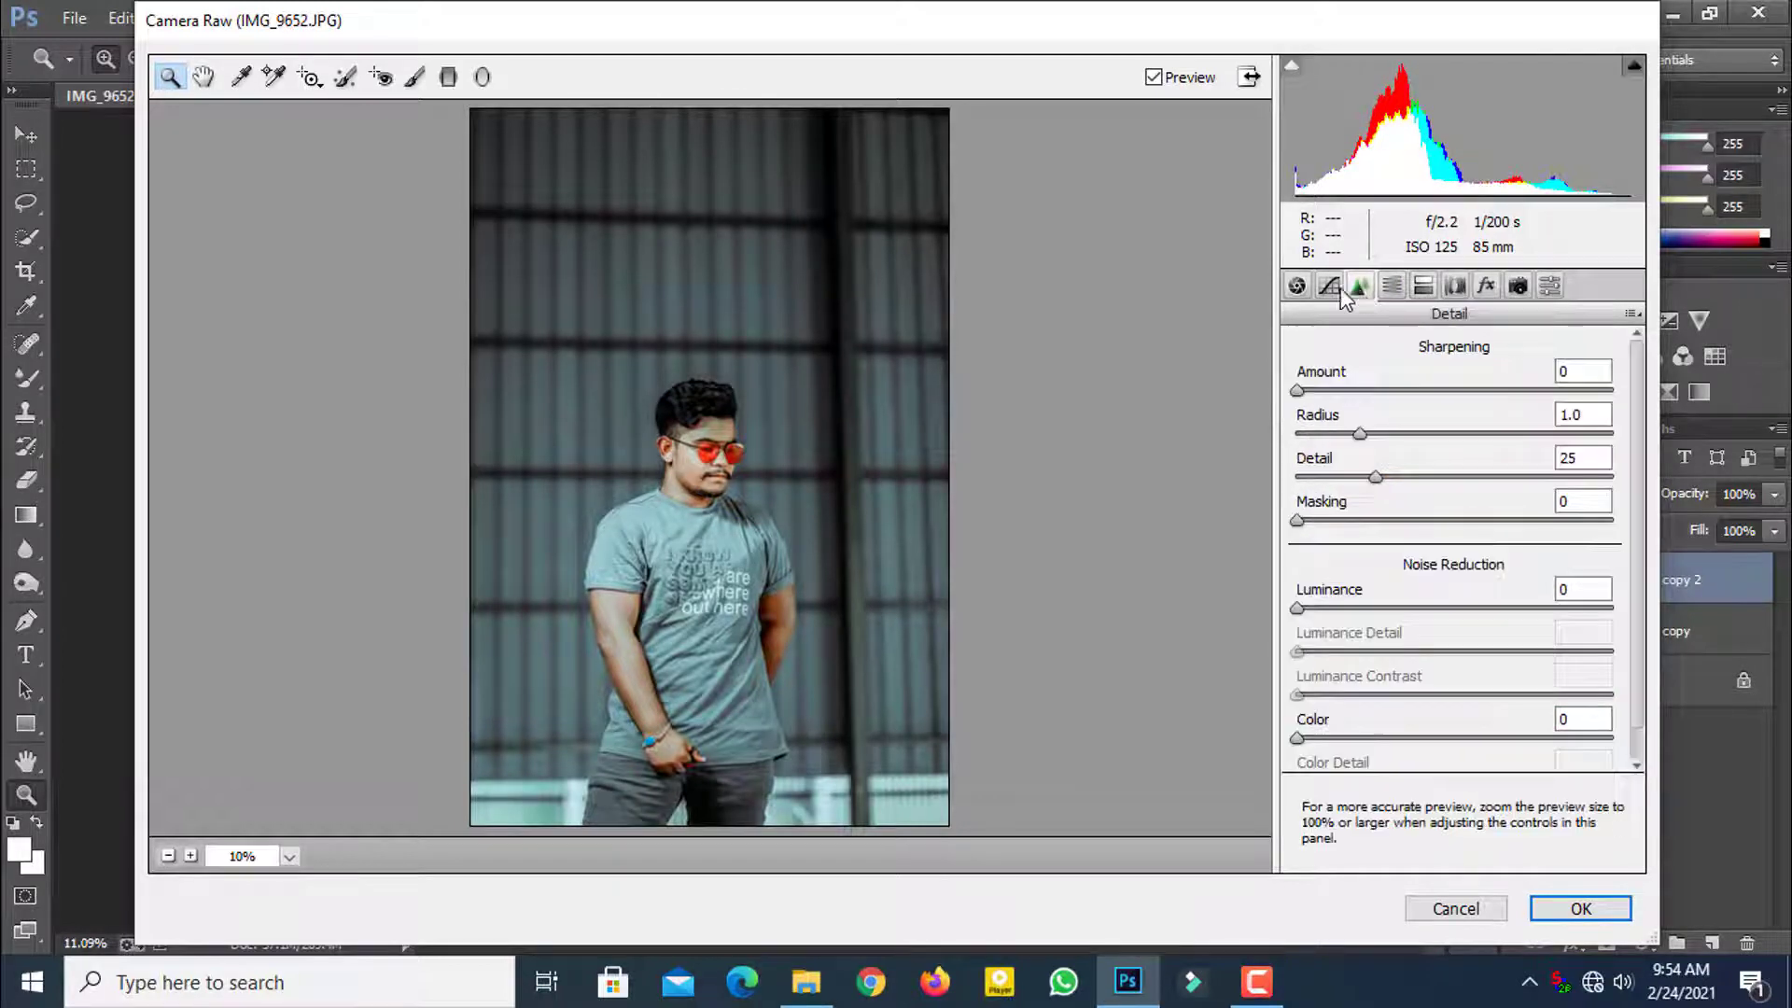
click(1328, 286)
click(1400, 429)
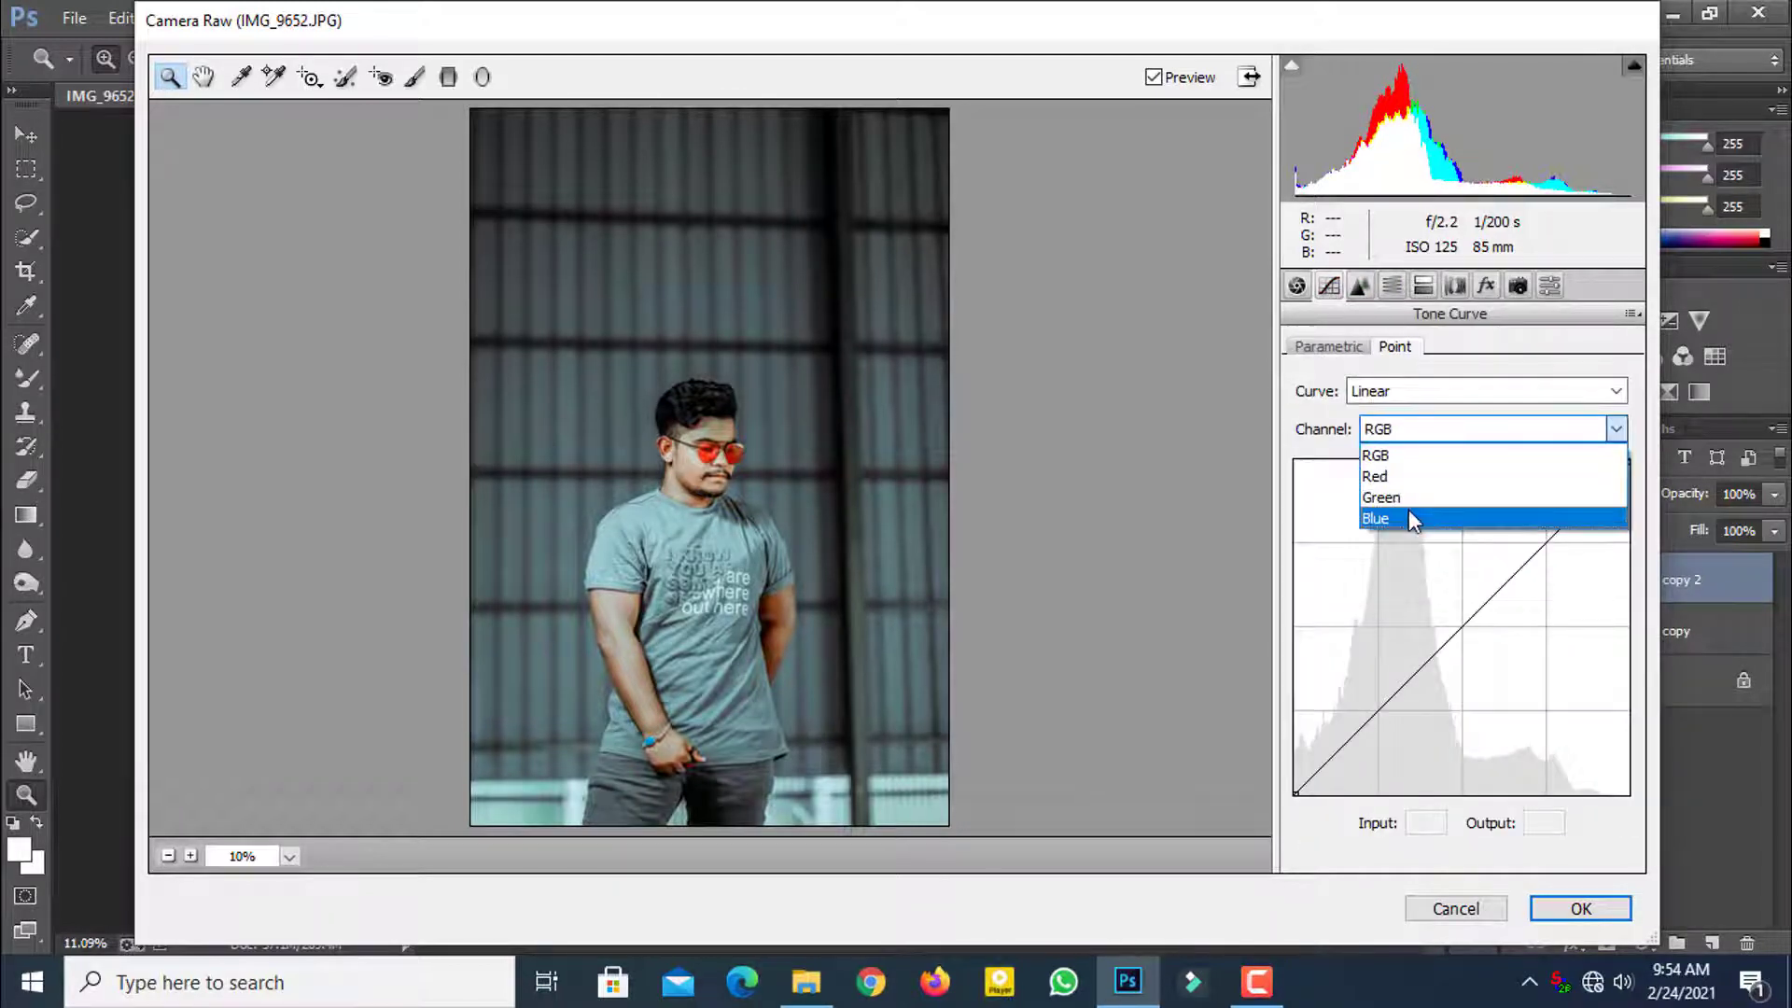
click(1410, 520)
drag(1335, 752, 1326, 746)
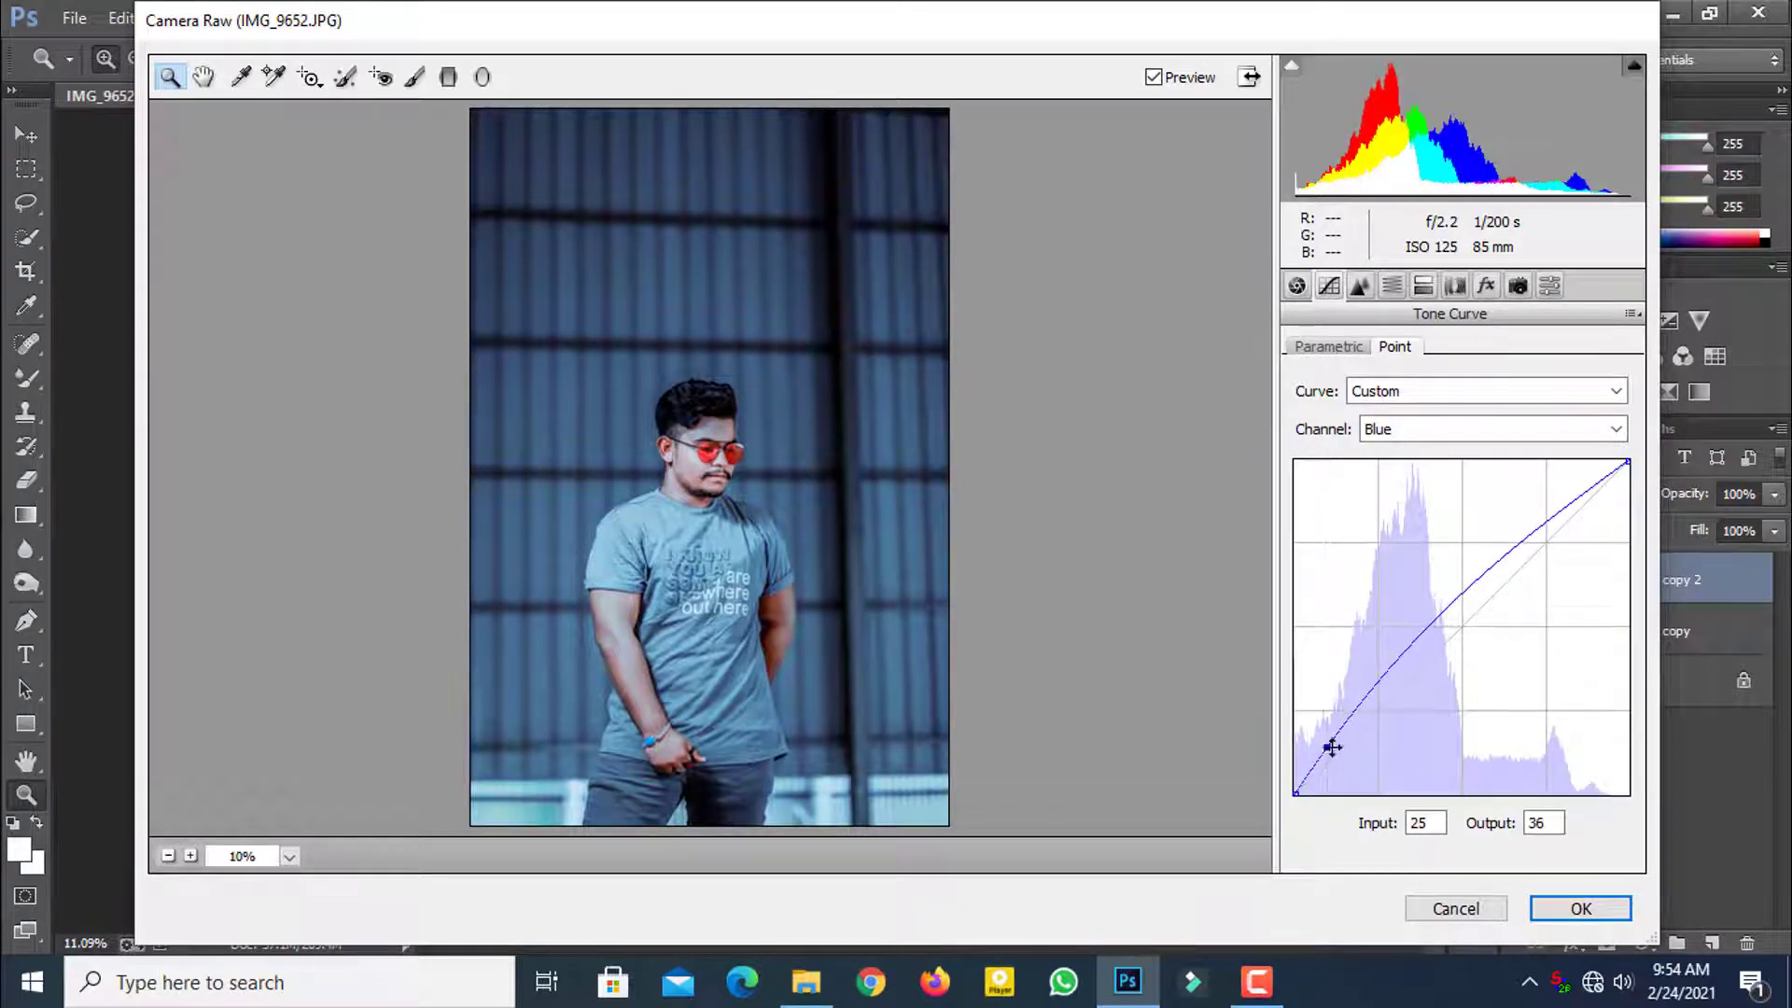
click(1577, 908)
click(801, 560)
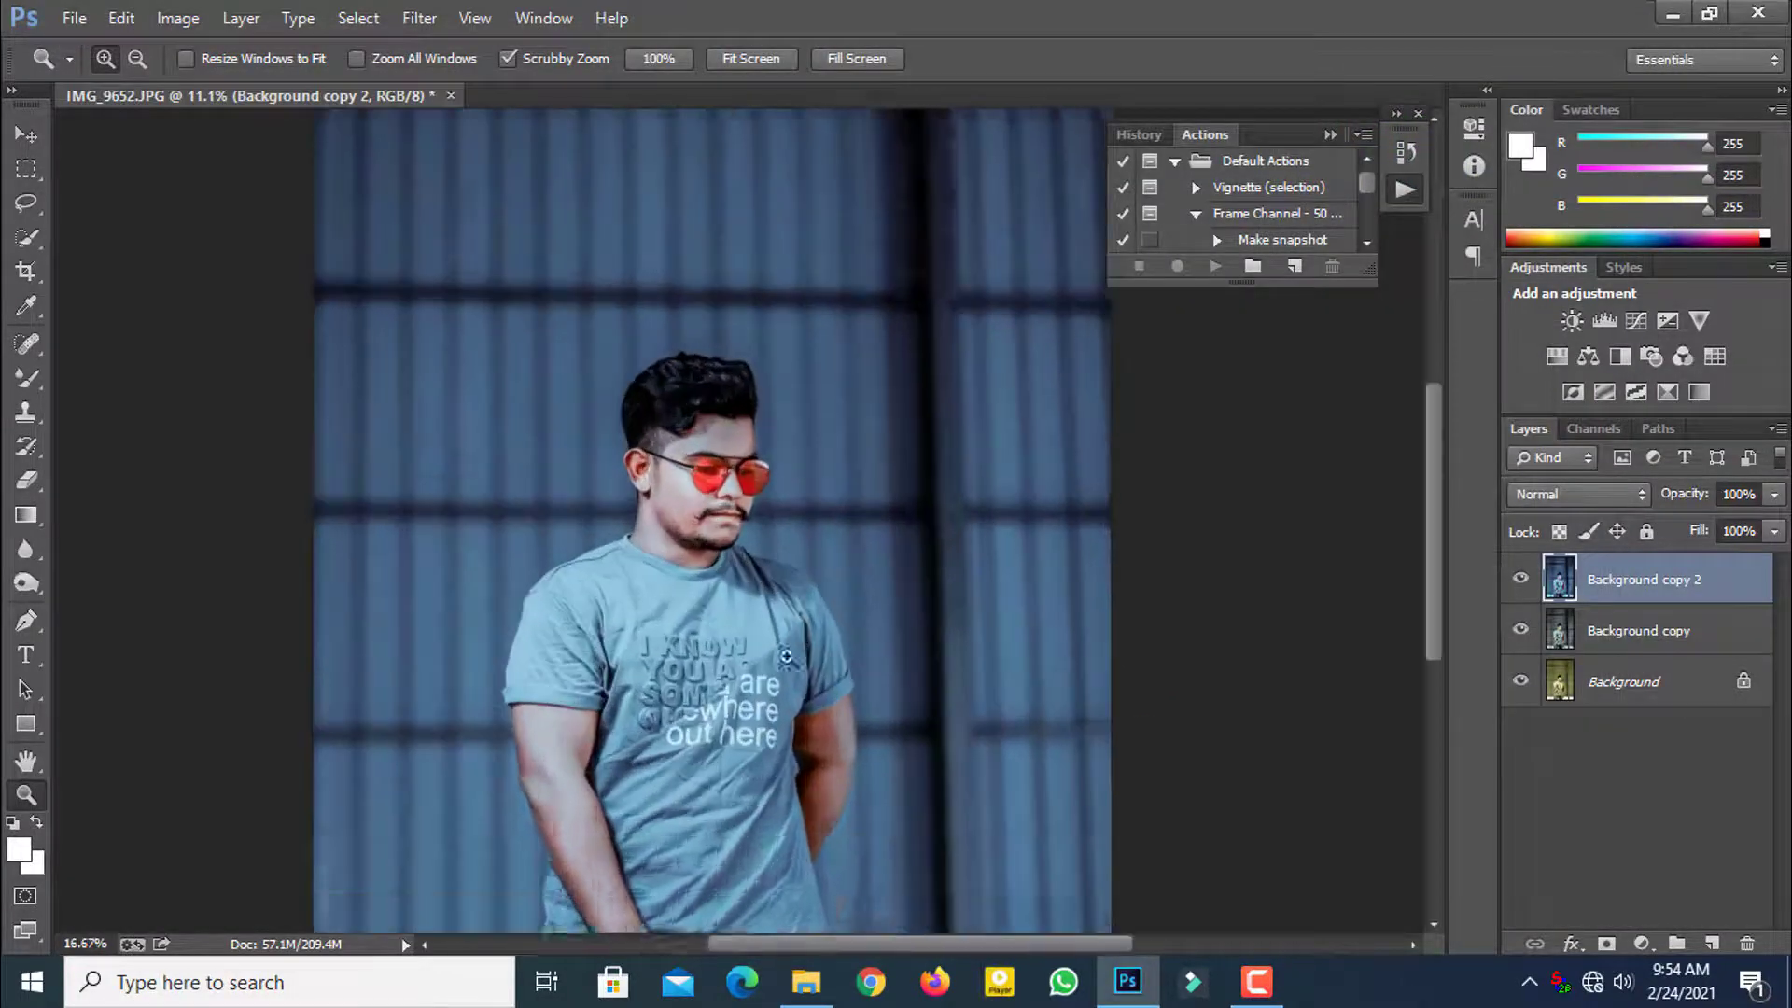
right_click(804, 555)
click(817, 563)
Step: Merge all visible layers into the Background and duplicate it as a new layer
right_click(1657, 588)
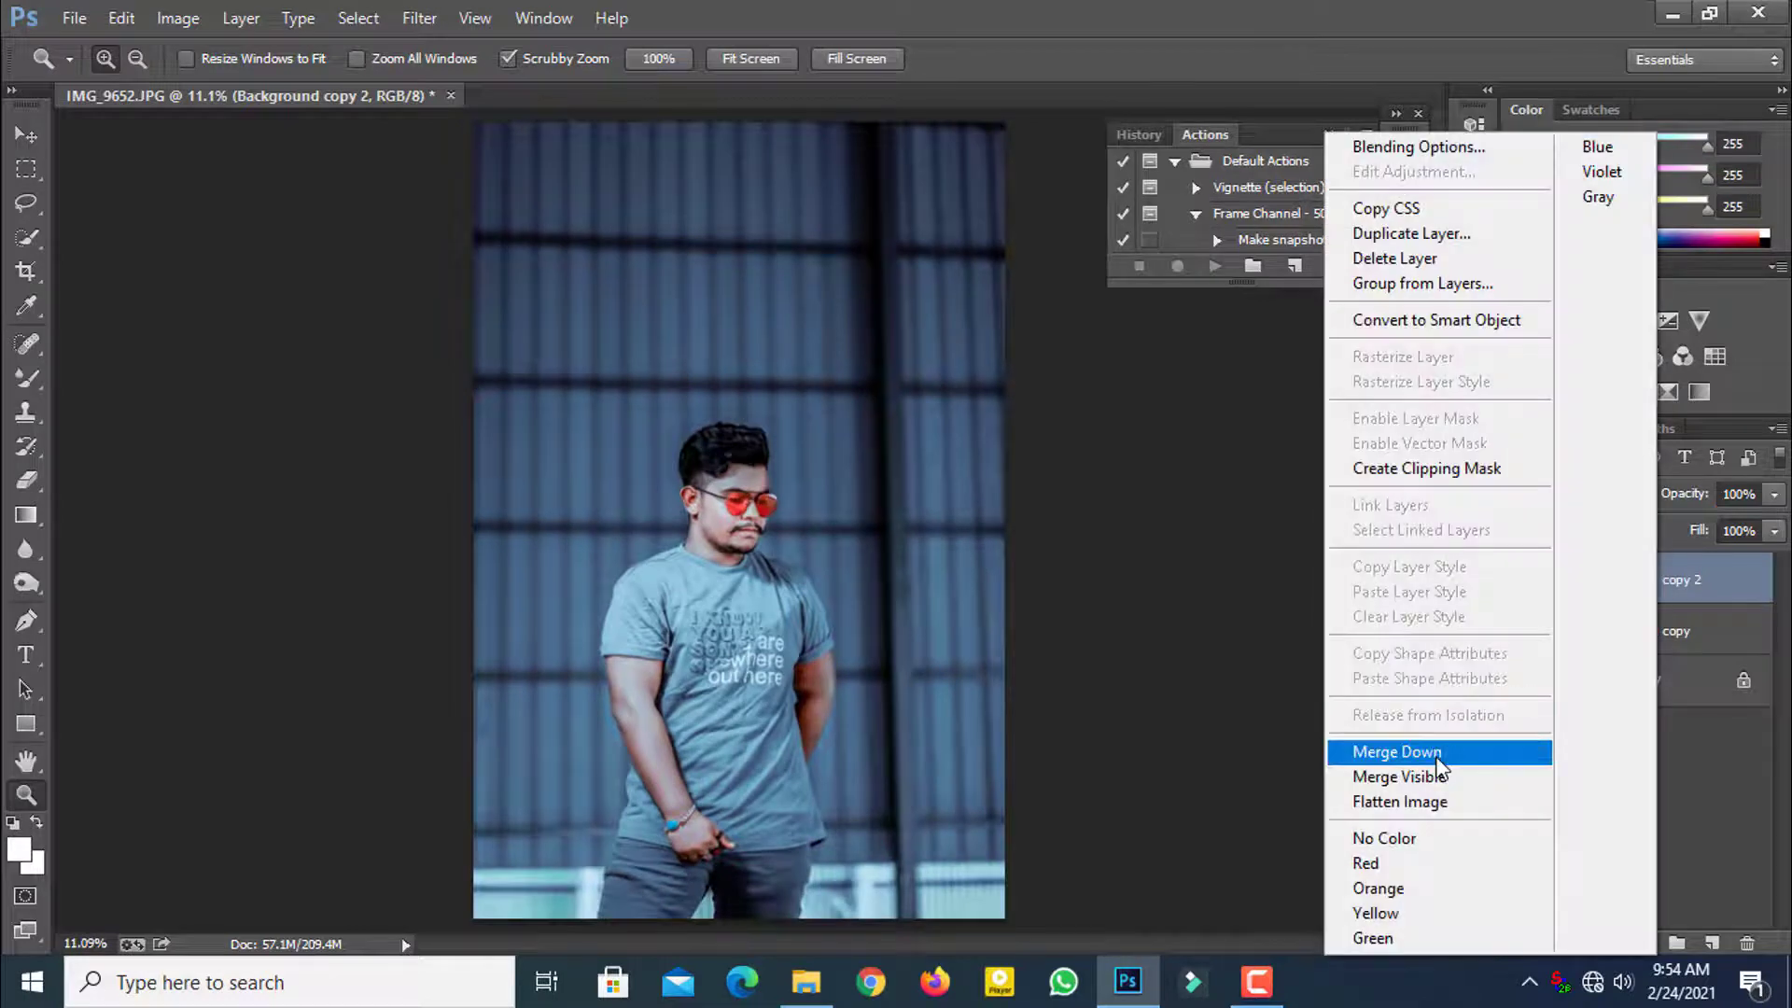
click(1363, 773)
key(ctrl+j)
Step: Quick-select the man's bare arm on the image's right side and feather the selection by 10 pixels
click(884, 720)
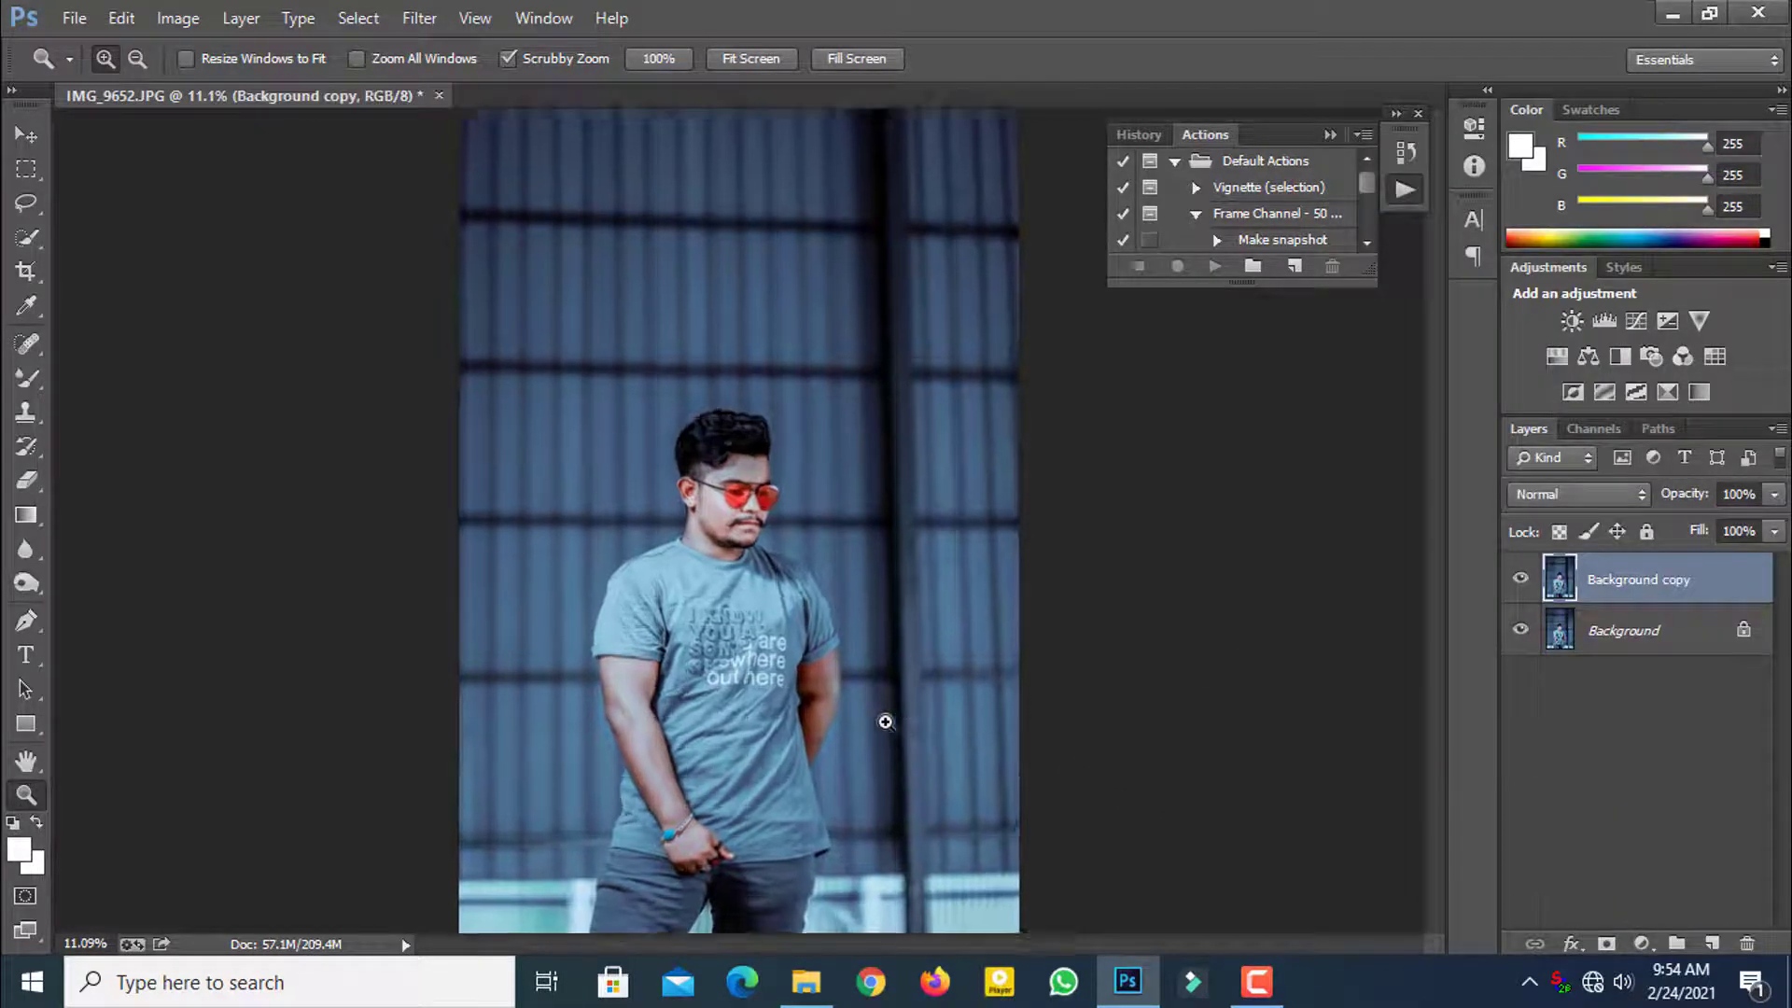
click(877, 660)
click(871, 600)
click(39, 239)
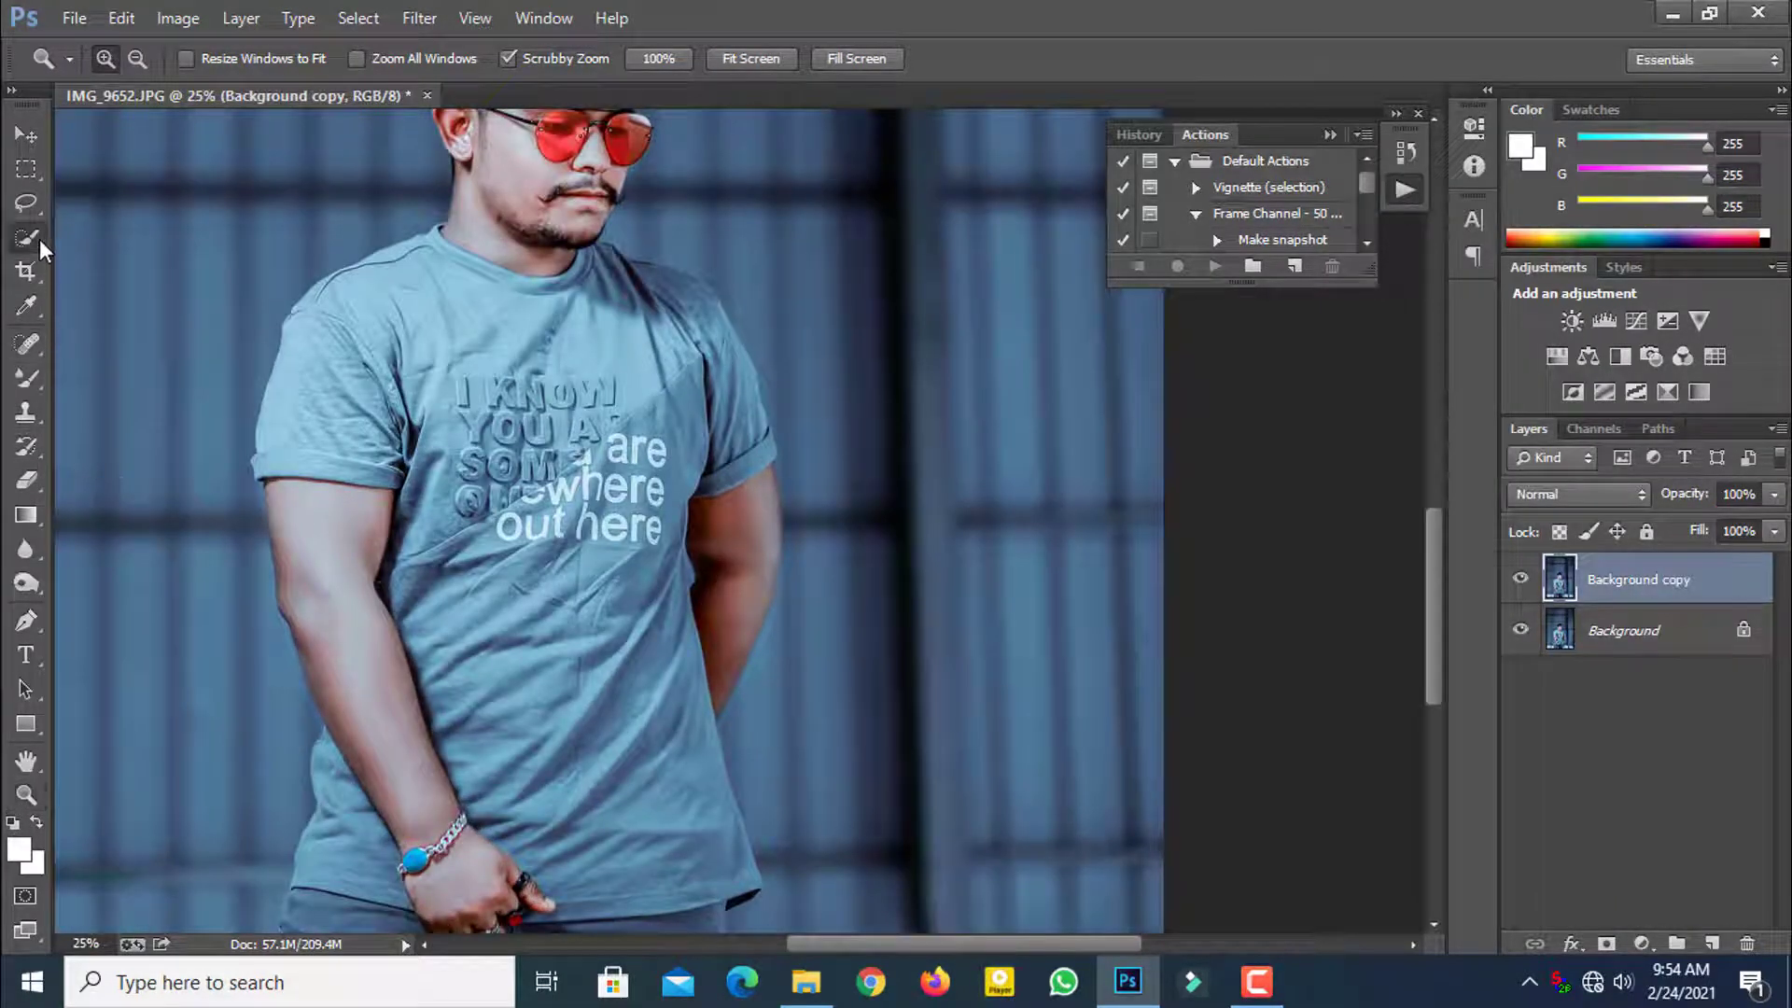
drag(761, 495, 733, 672)
right_click(738, 564)
click(872, 141)
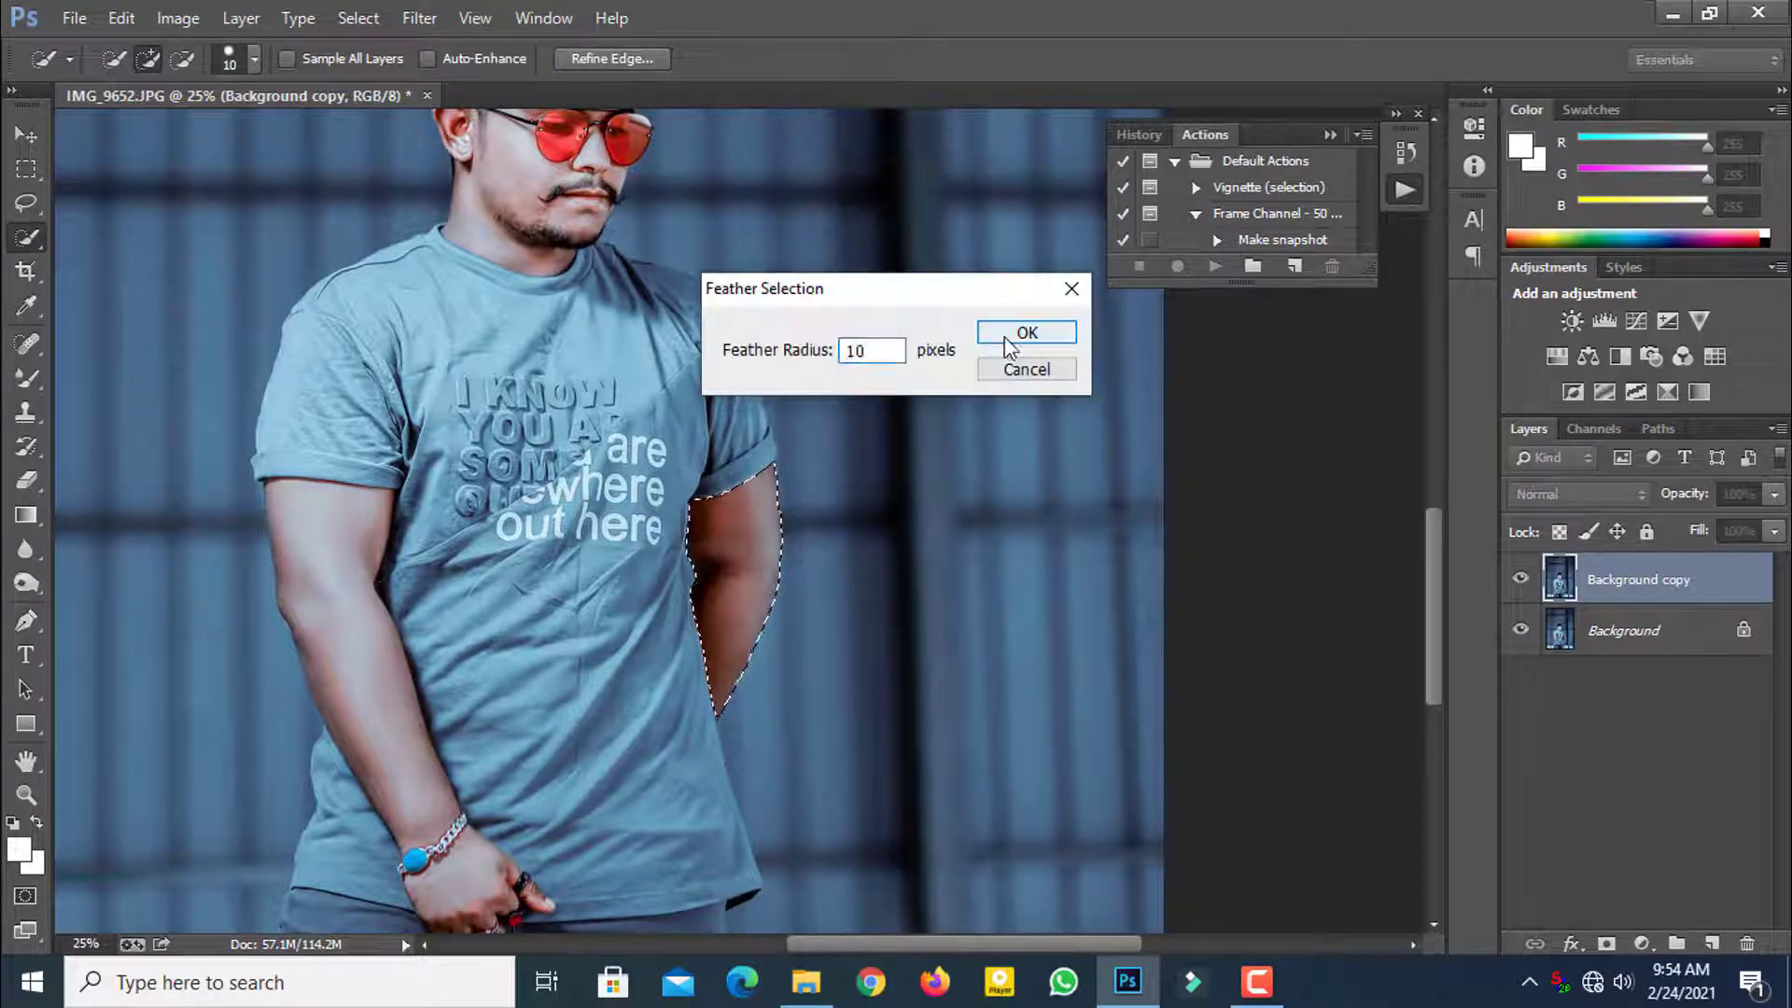
click(1017, 334)
Step: Brighten the selected arm with the Camera Raw Filter, setting Exposure to +0.20
click(420, 18)
click(525, 172)
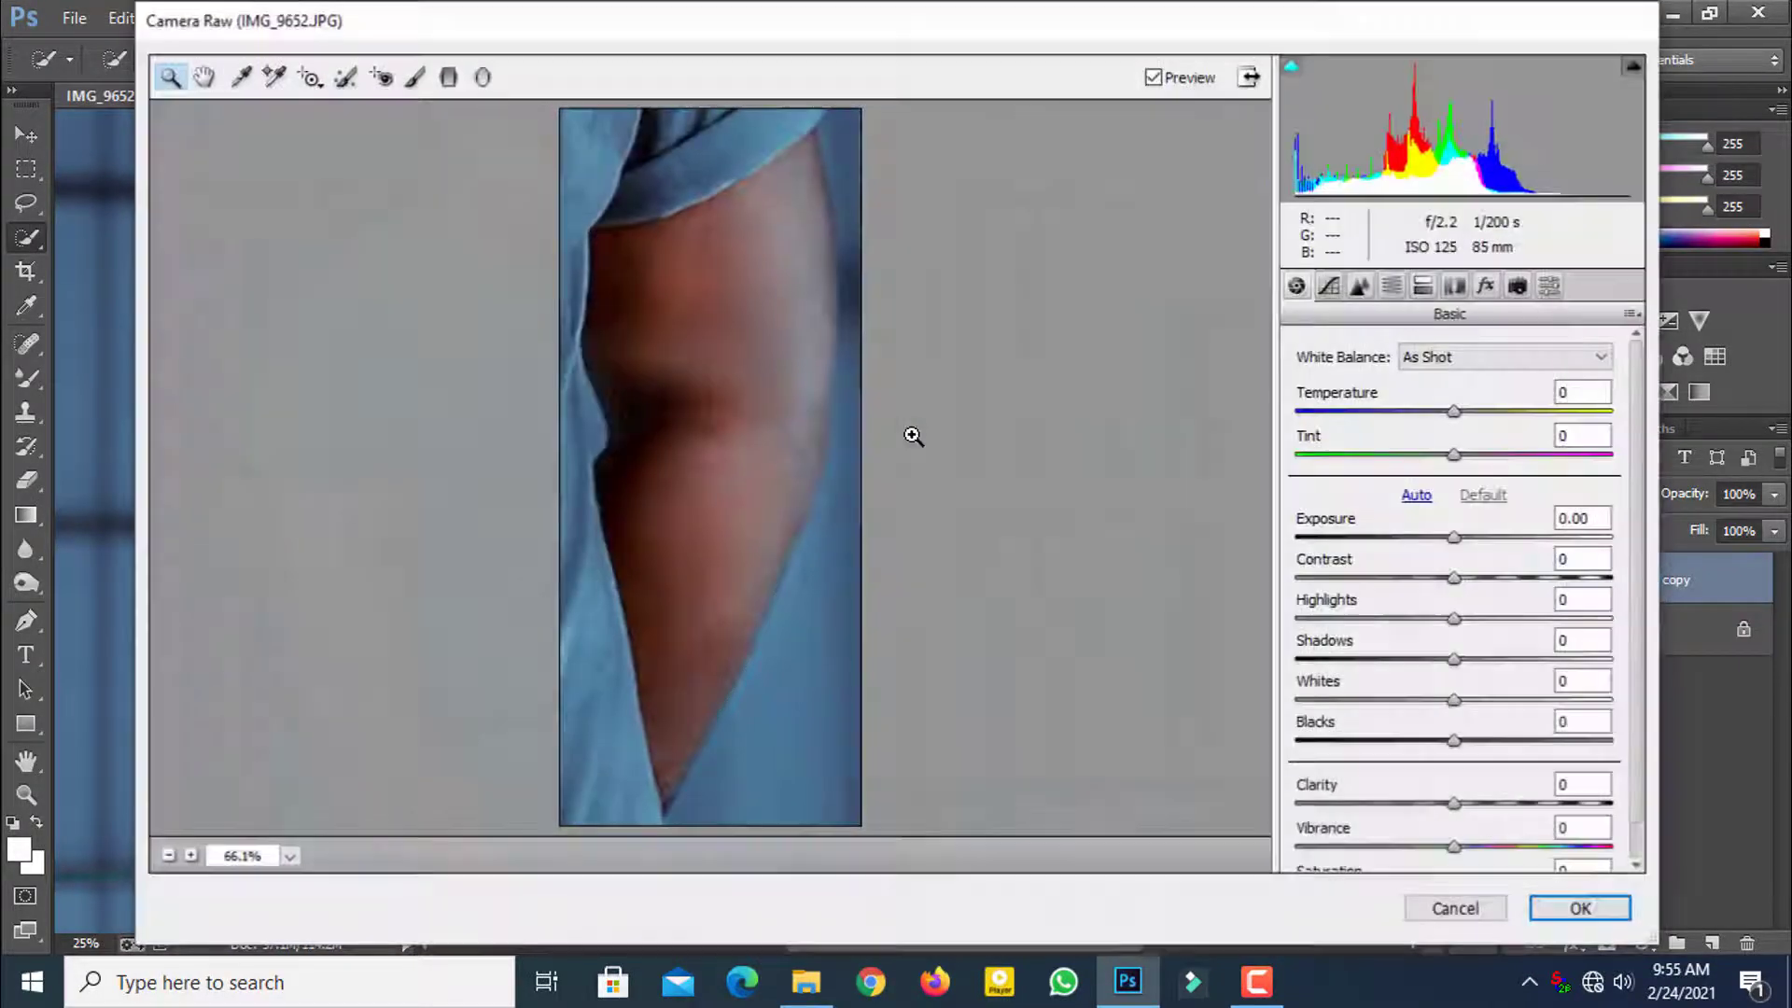
click(1392, 286)
click(1379, 392)
drag(1447, 479, 1471, 537)
click(1297, 285)
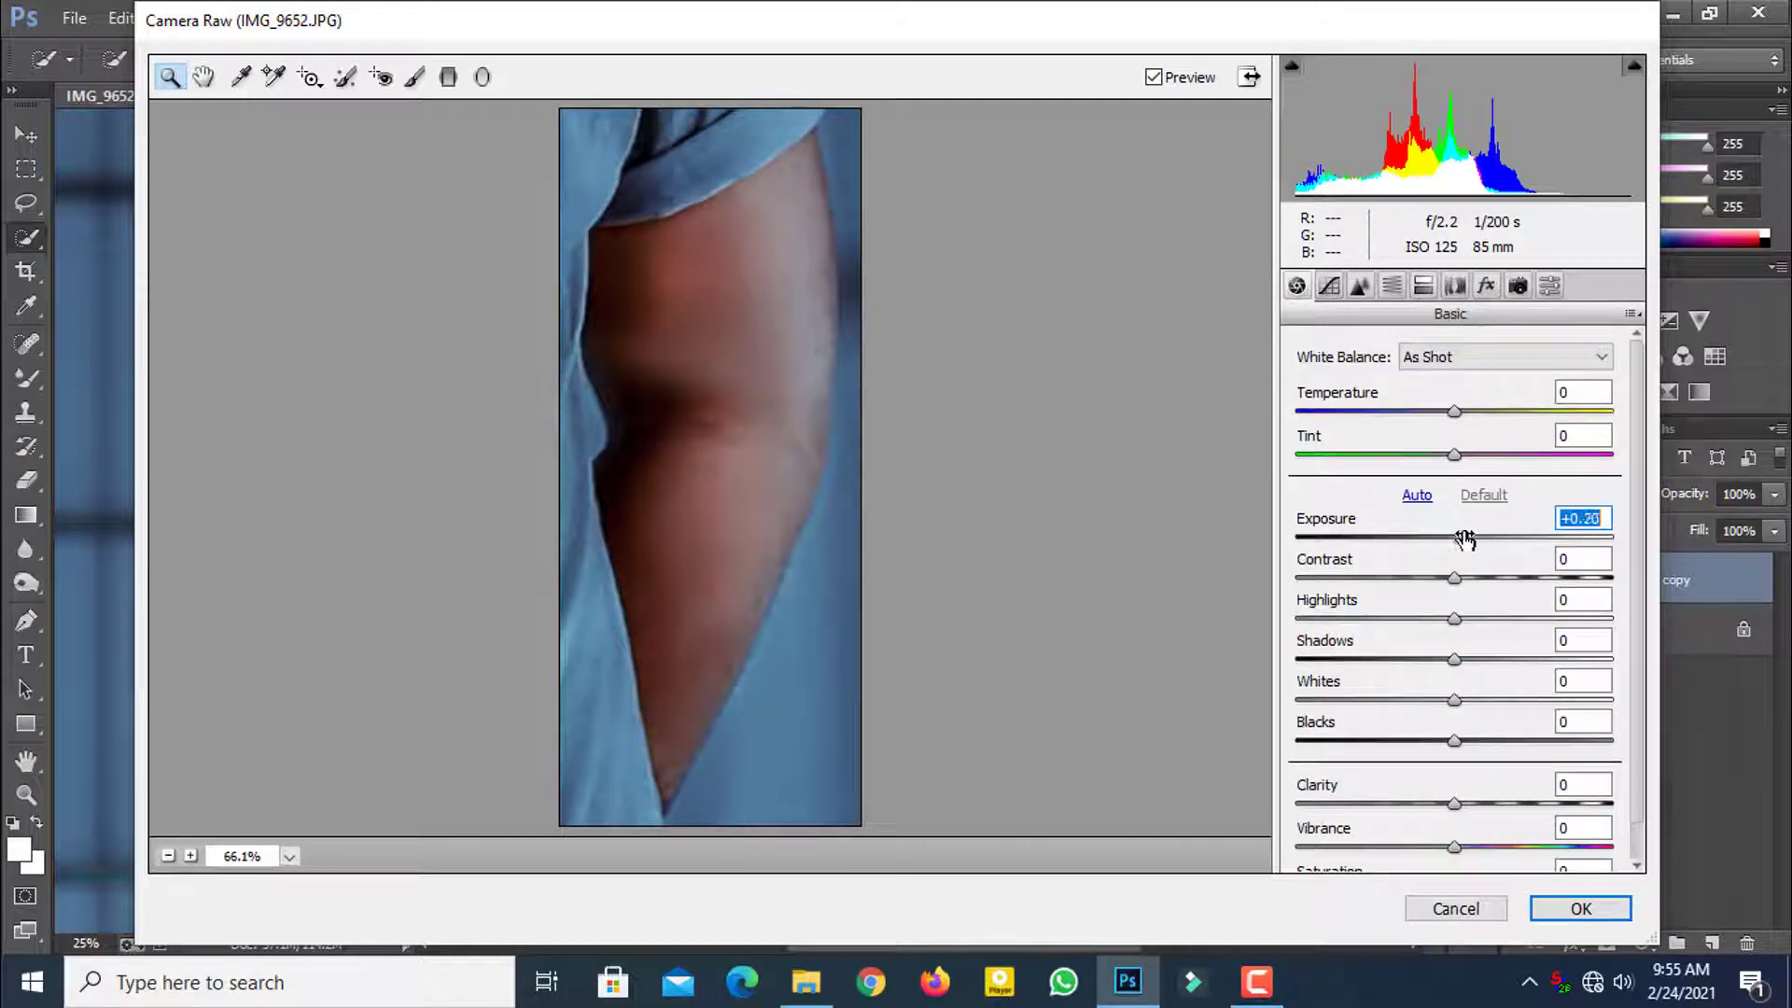
click(1561, 908)
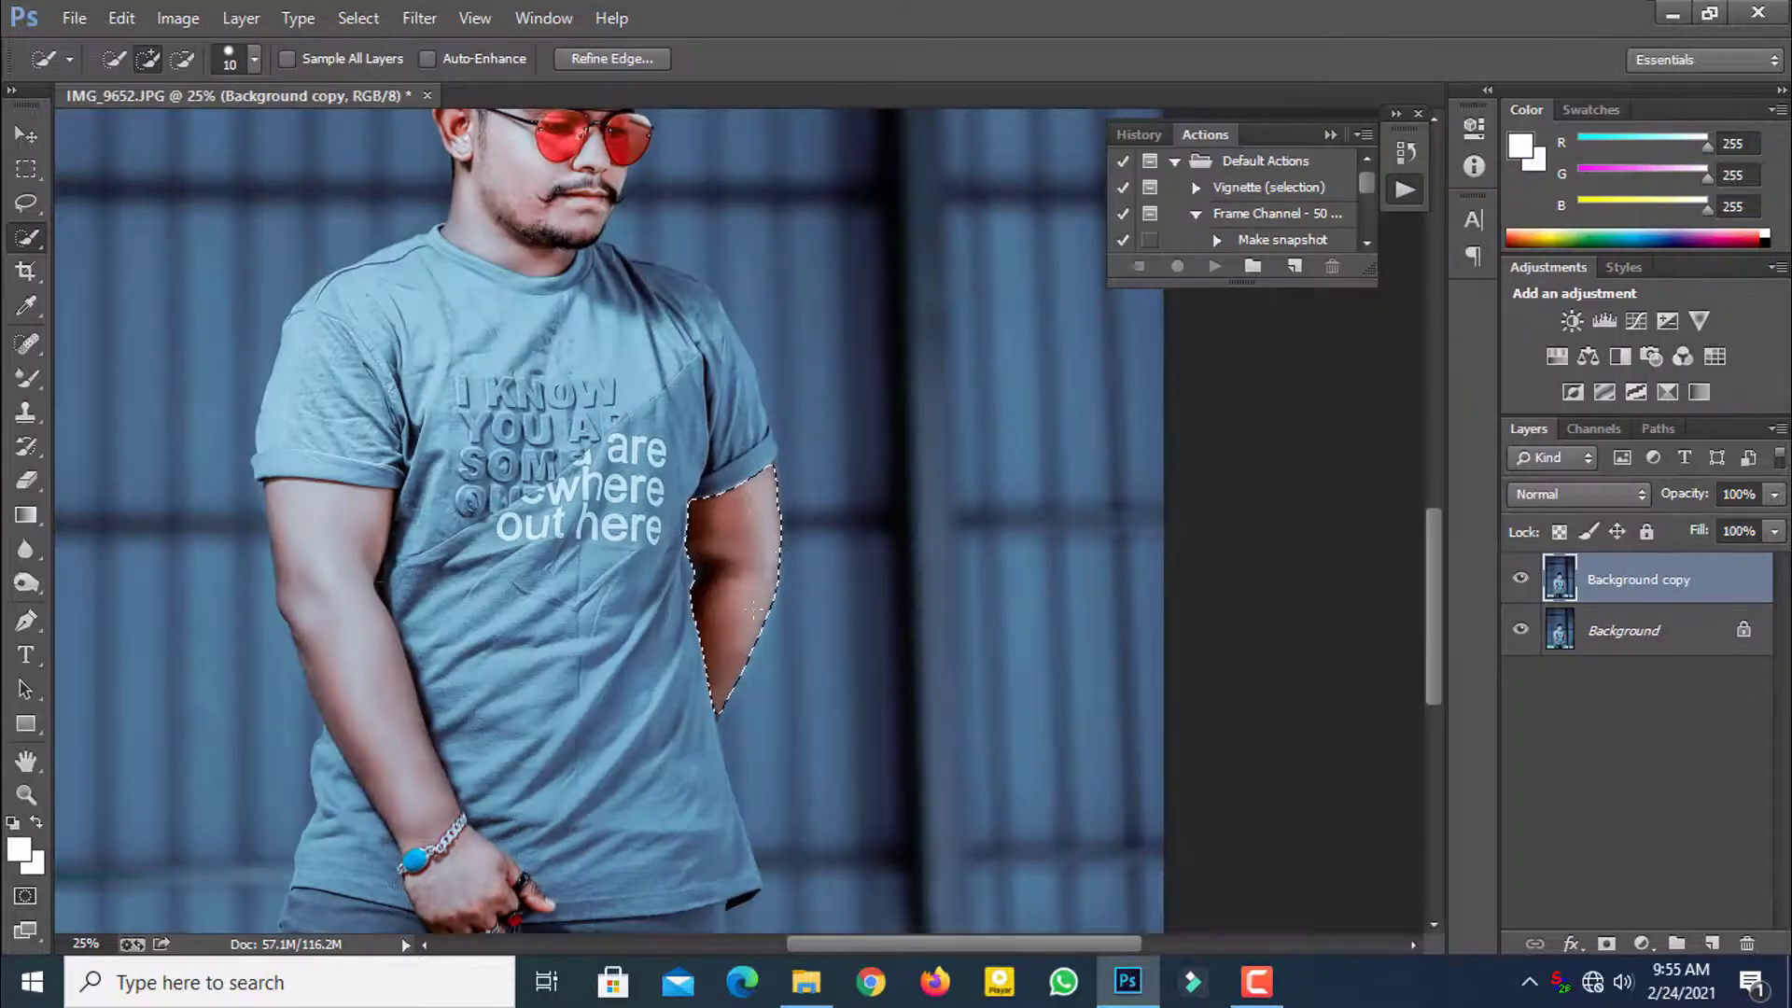
Step: Lighten the selected arm with the Dodge tool on Midtones at 26% exposure and clear the selection
click(25, 583)
click(112, 579)
mouse_move(737, 672)
mouse_down()
mouse_move(730, 632)
mouse_move(721, 699)
mouse_move(732, 686)
mouse_move(717, 527)
mouse_move(760, 538)
mouse_move(763, 501)
mouse_up()
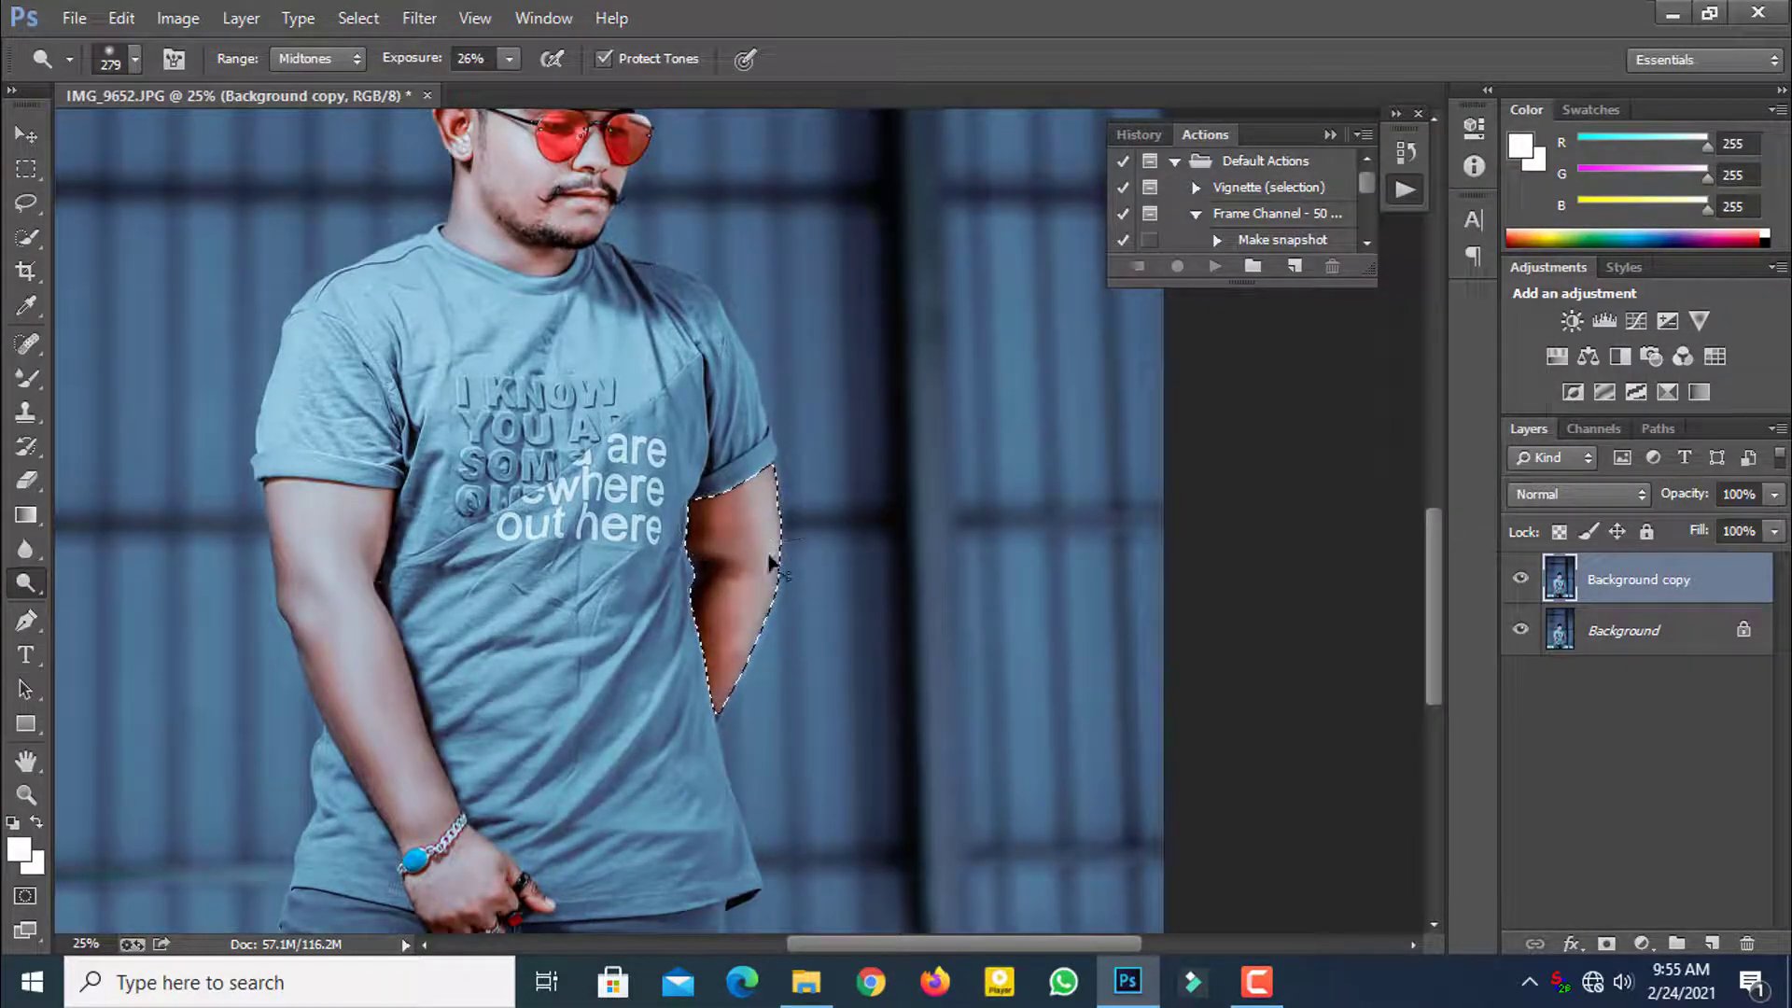
key(ctrl+d)
click(27, 795)
right_click(700, 426)
click(711, 437)
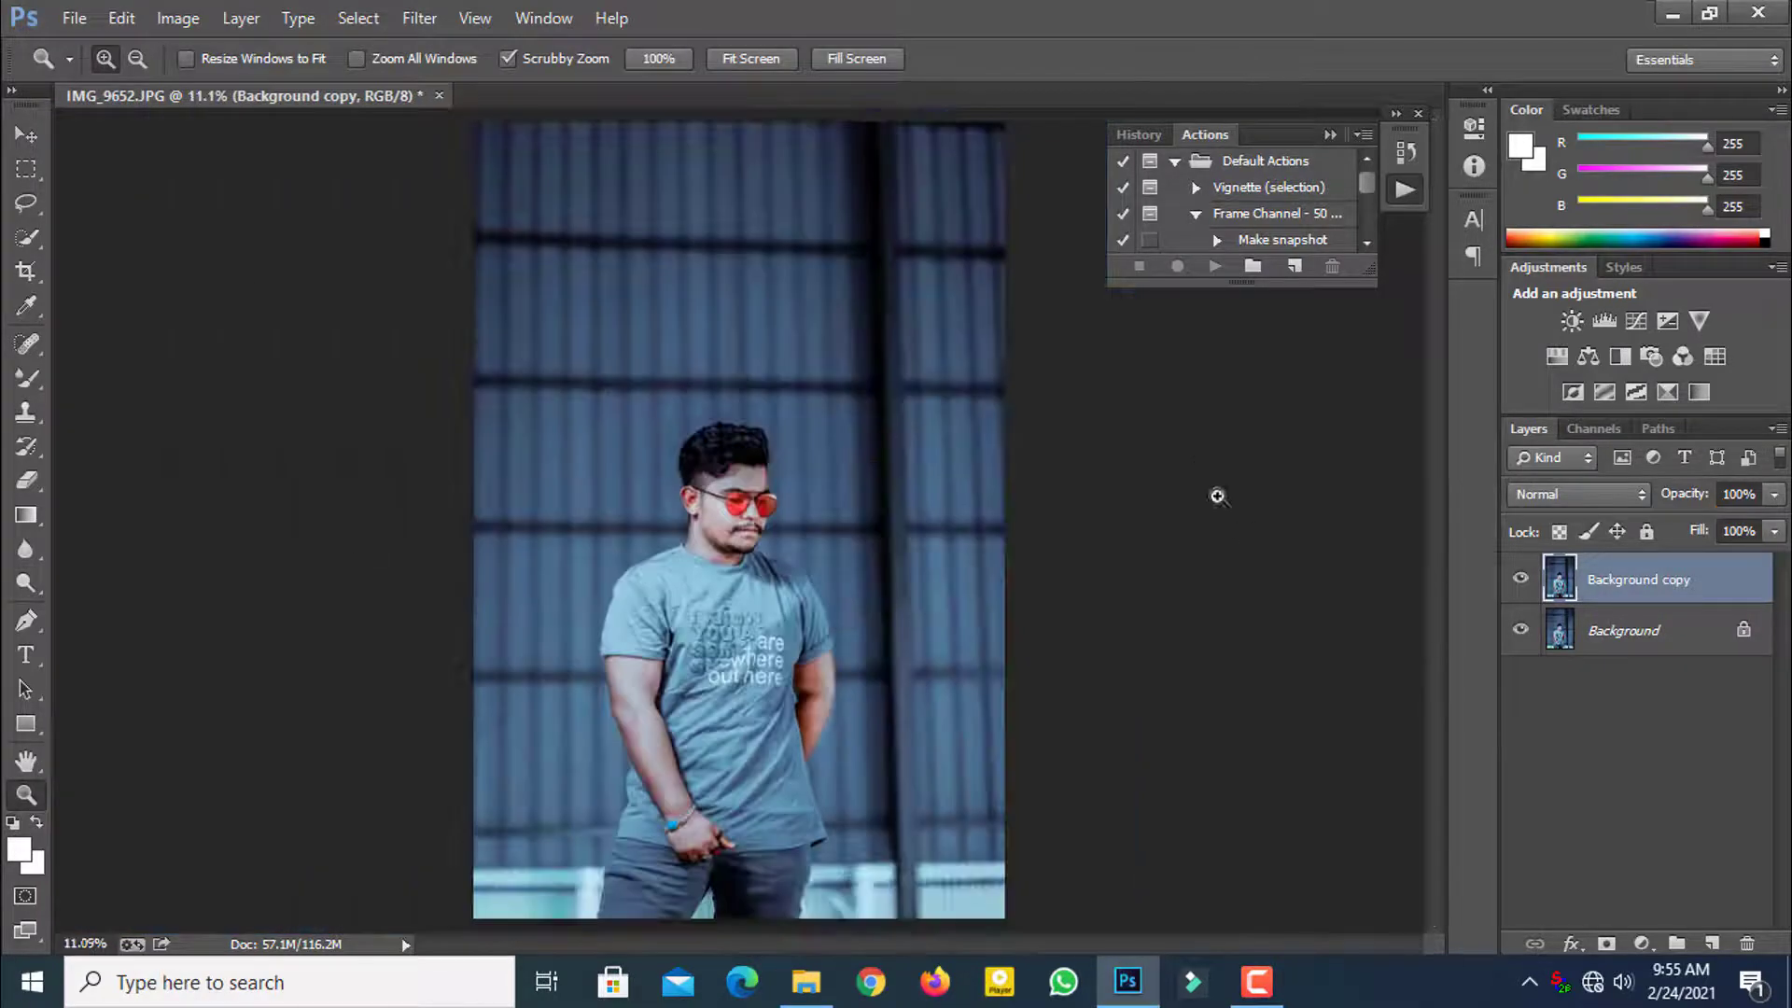
Step: Compare the Background copy layer with the original by toggling its visibility, and lower its fill to 79%
click(1521, 578)
click(1522, 578)
click(1773, 531)
drag(1774, 558, 1747, 555)
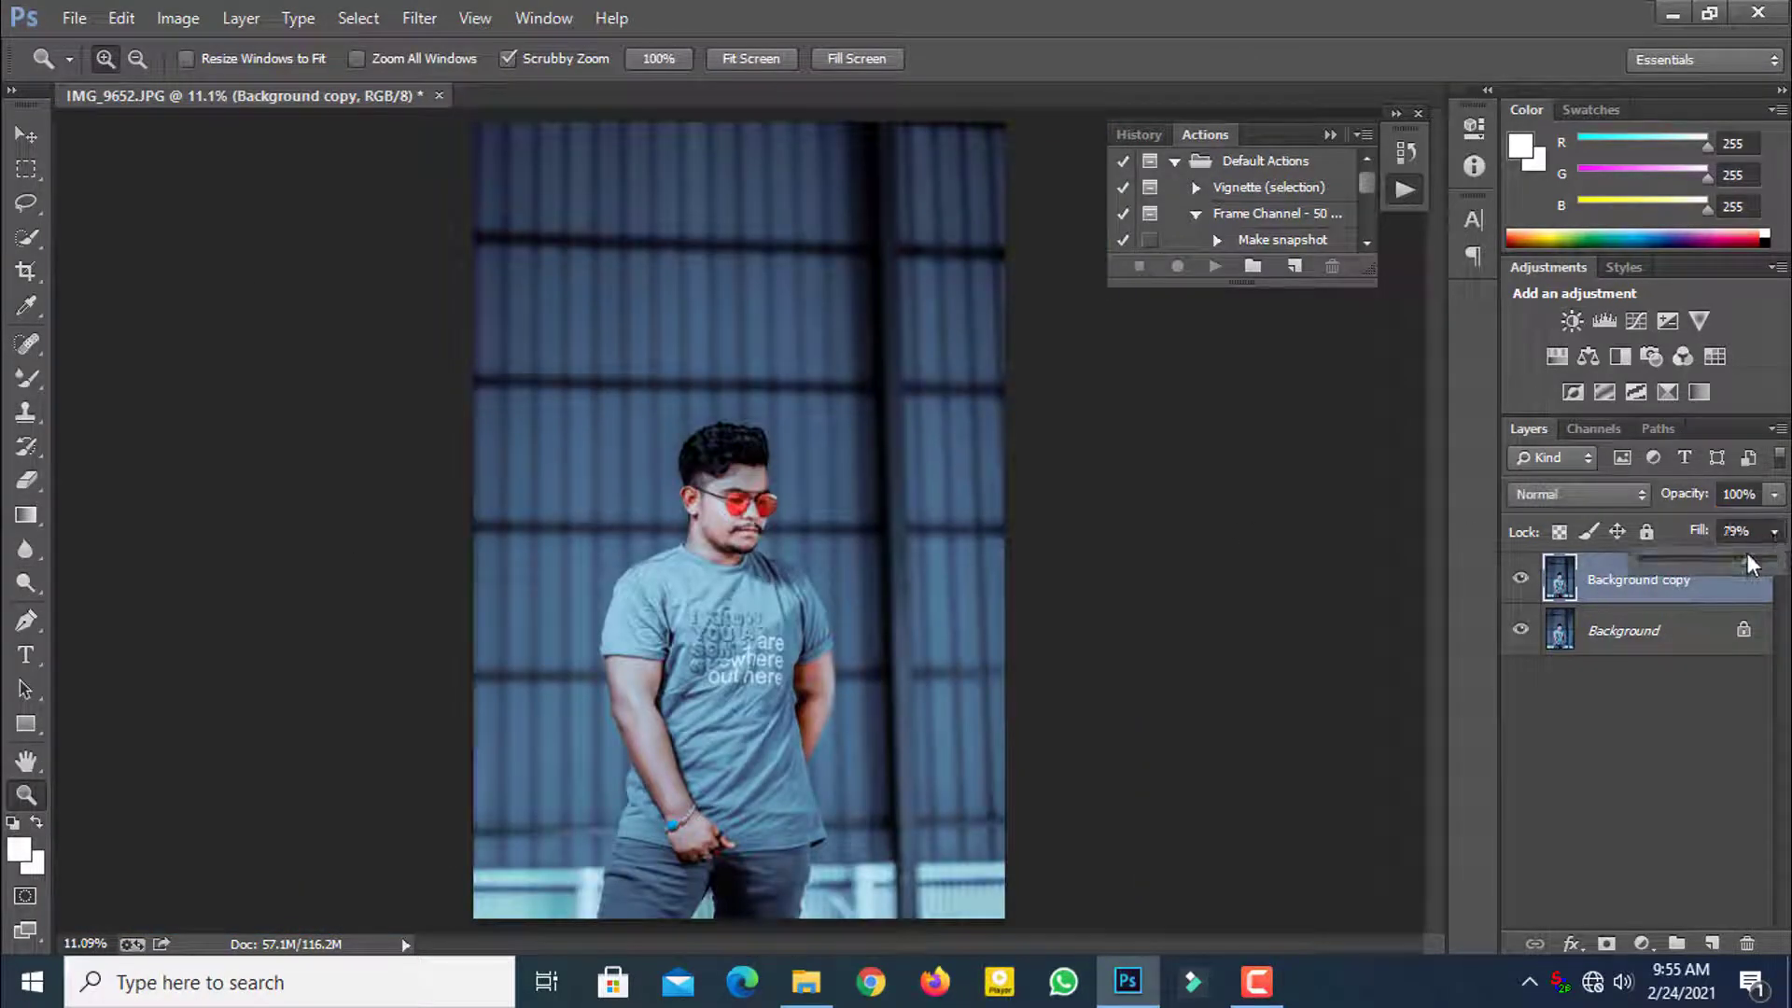
Step: Merge the Background copy into the Background and duplicate the resulting layer
right_click(1642, 580)
click(1400, 744)
right_click(883, 563)
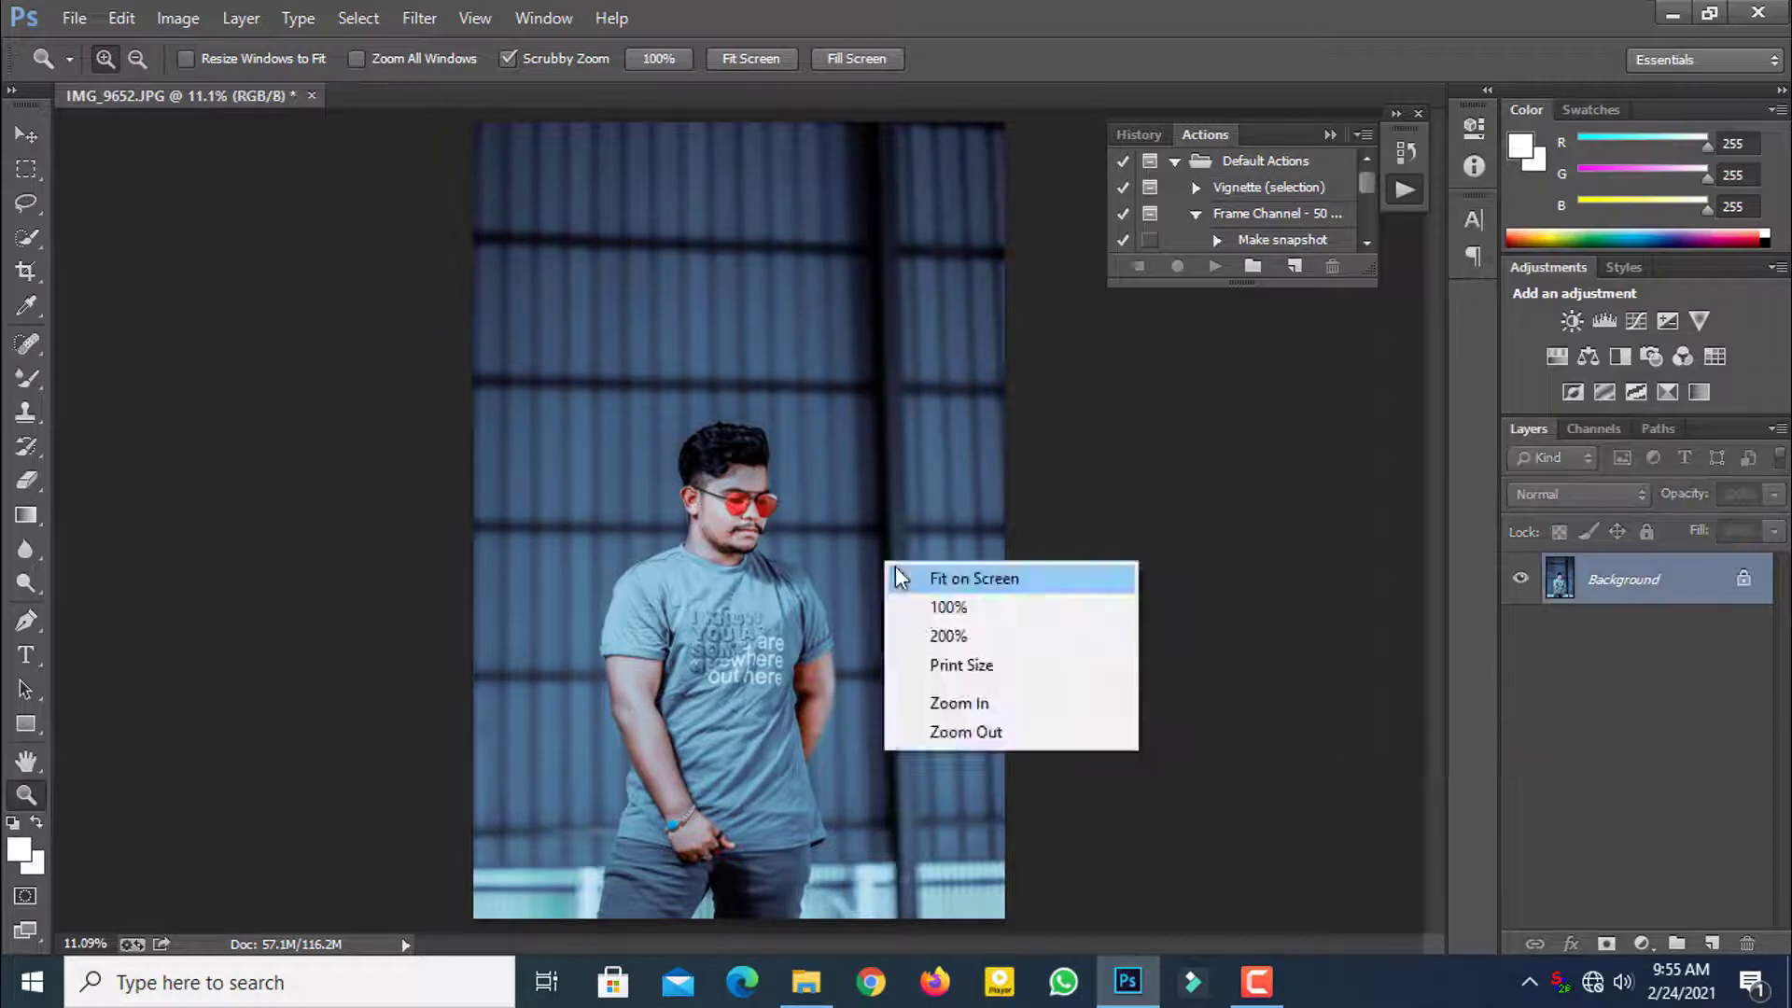
key(Escape)
drag(1629, 588, 1711, 942)
key(ctrl+z)
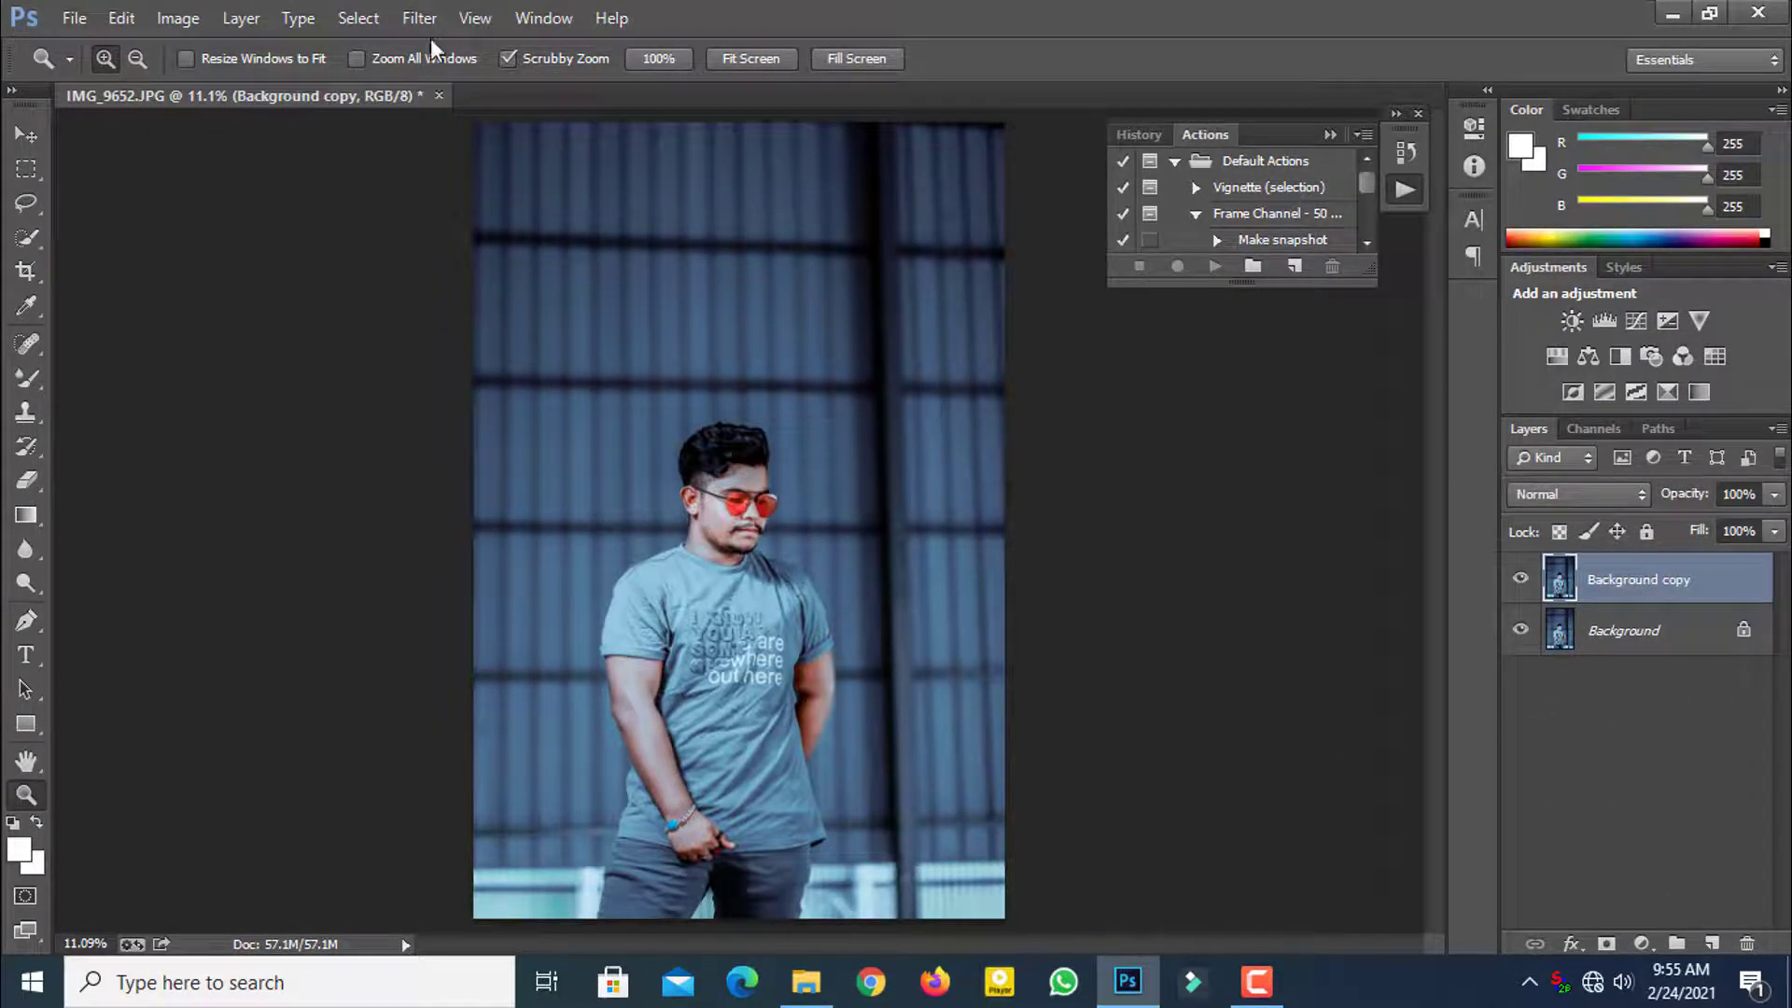
Step: Apply the Camera Raw Filter to the duplicate layer with the HSL saturation of Blues at +53
click(419, 18)
click(481, 168)
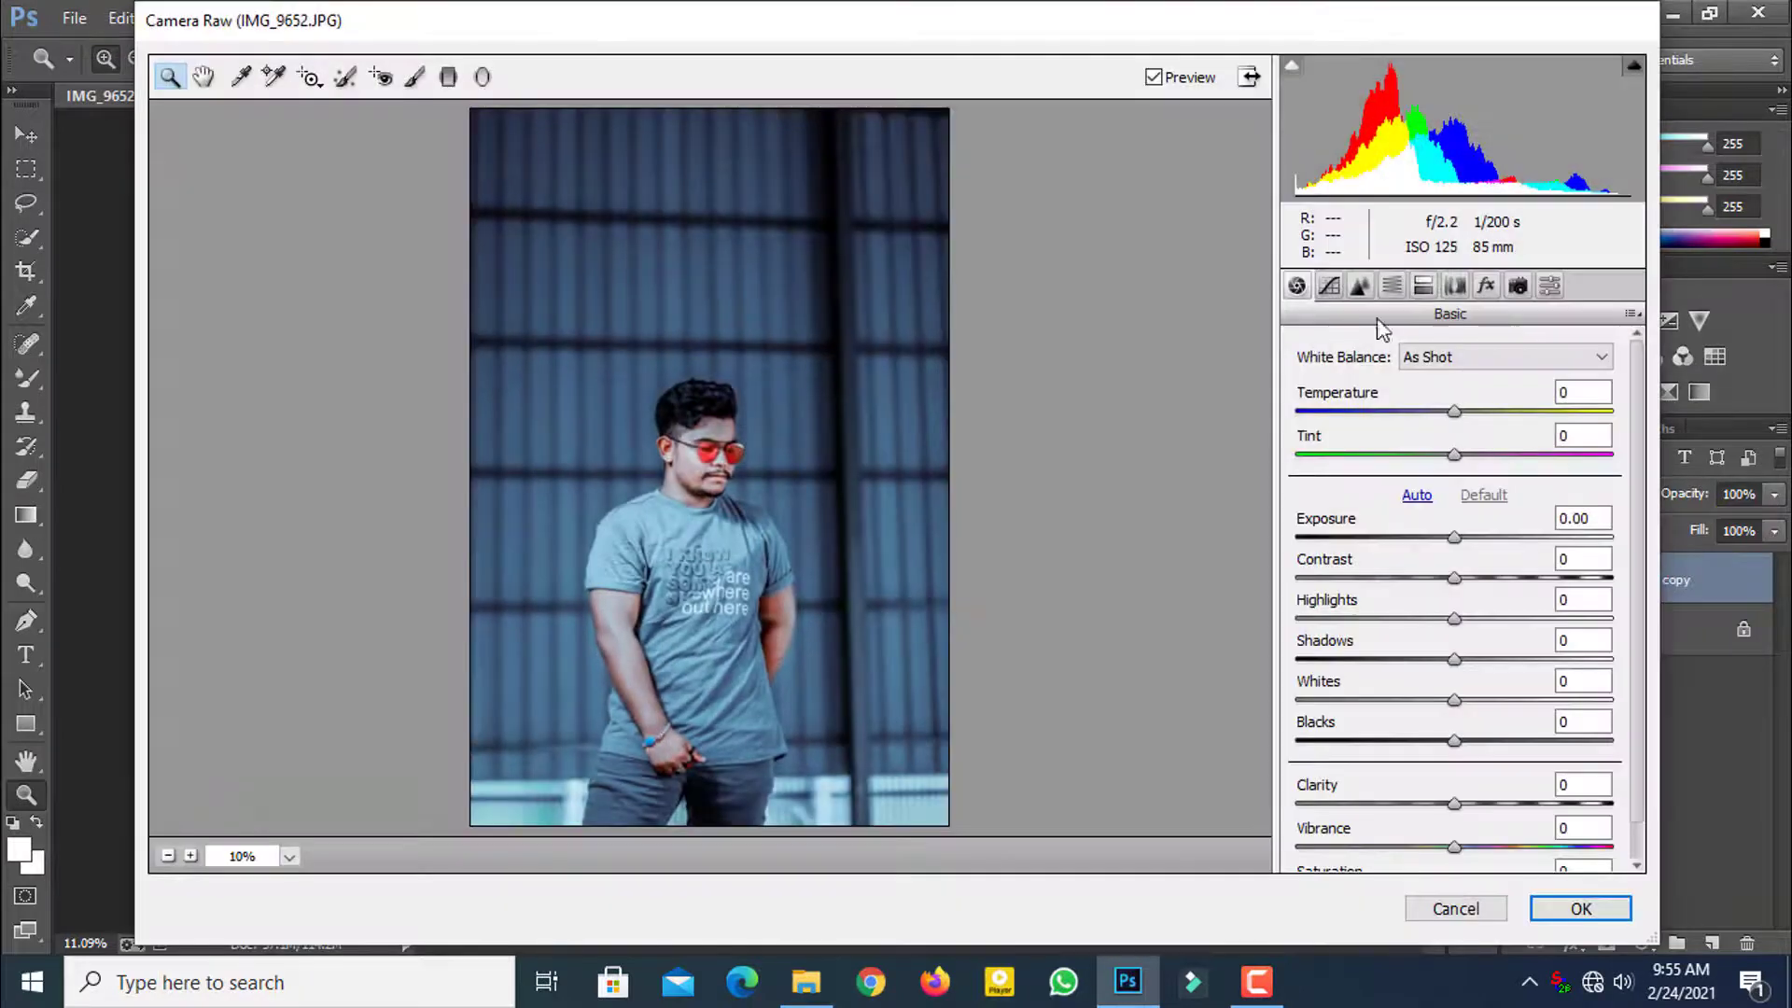
click(1391, 285)
click(1369, 386)
drag(1464, 695, 1547, 702)
right_click(771, 469)
click(840, 624)
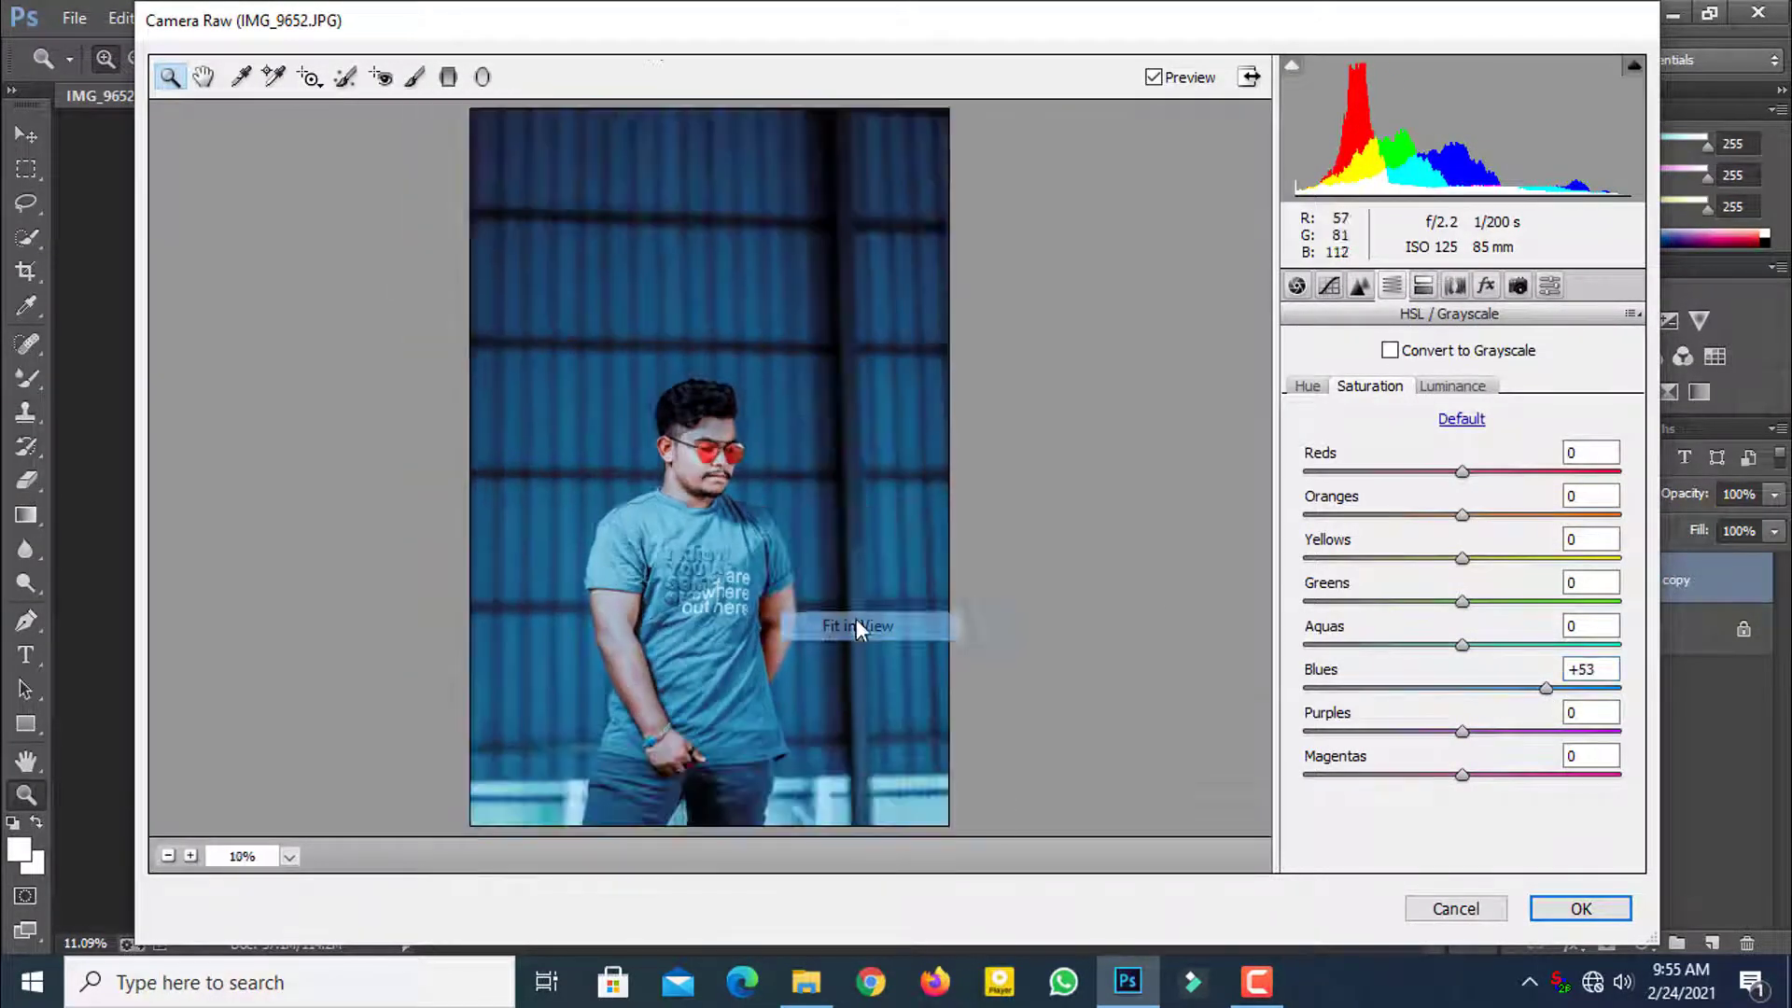
click(1581, 908)
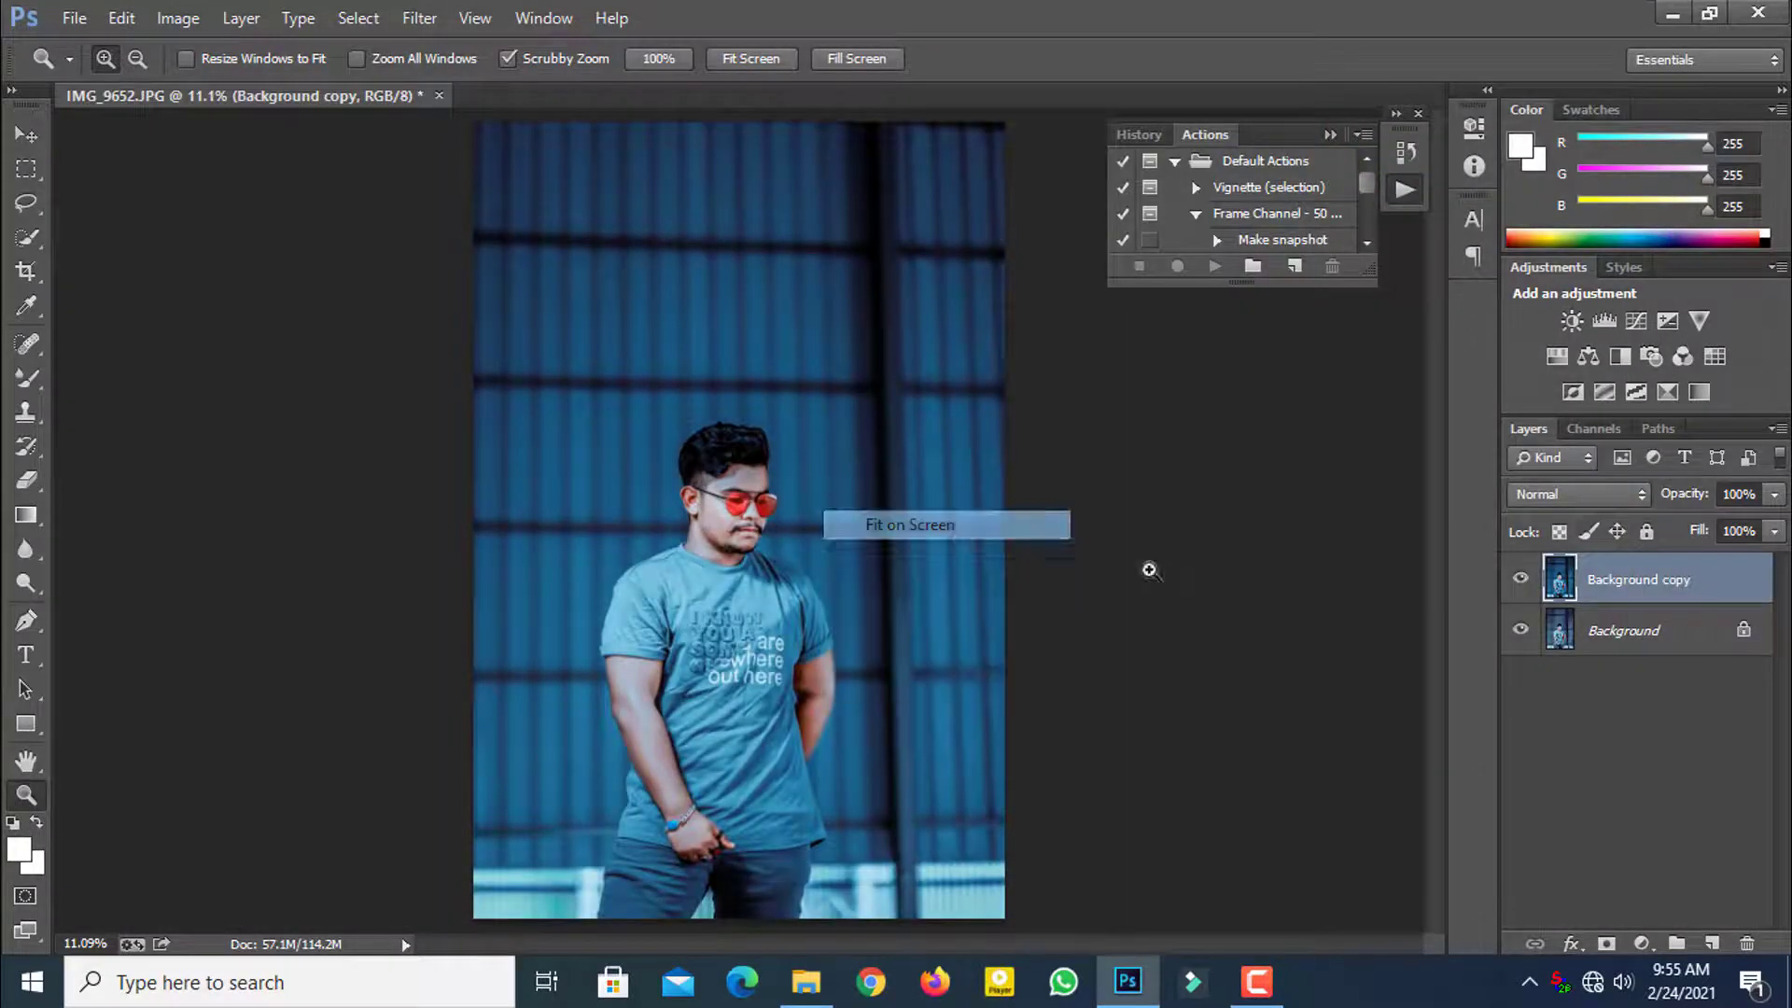
Step: Merge the blue-graded copy down and create a fresh duplicate of the Background layer
right_click(1680, 579)
click(1400, 751)
drag(1640, 596, 1712, 941)
Step: Lighten the man's face with the Dodge tool on Midtones at 26% exposure and merge the layers
click(765, 478)
key(o)
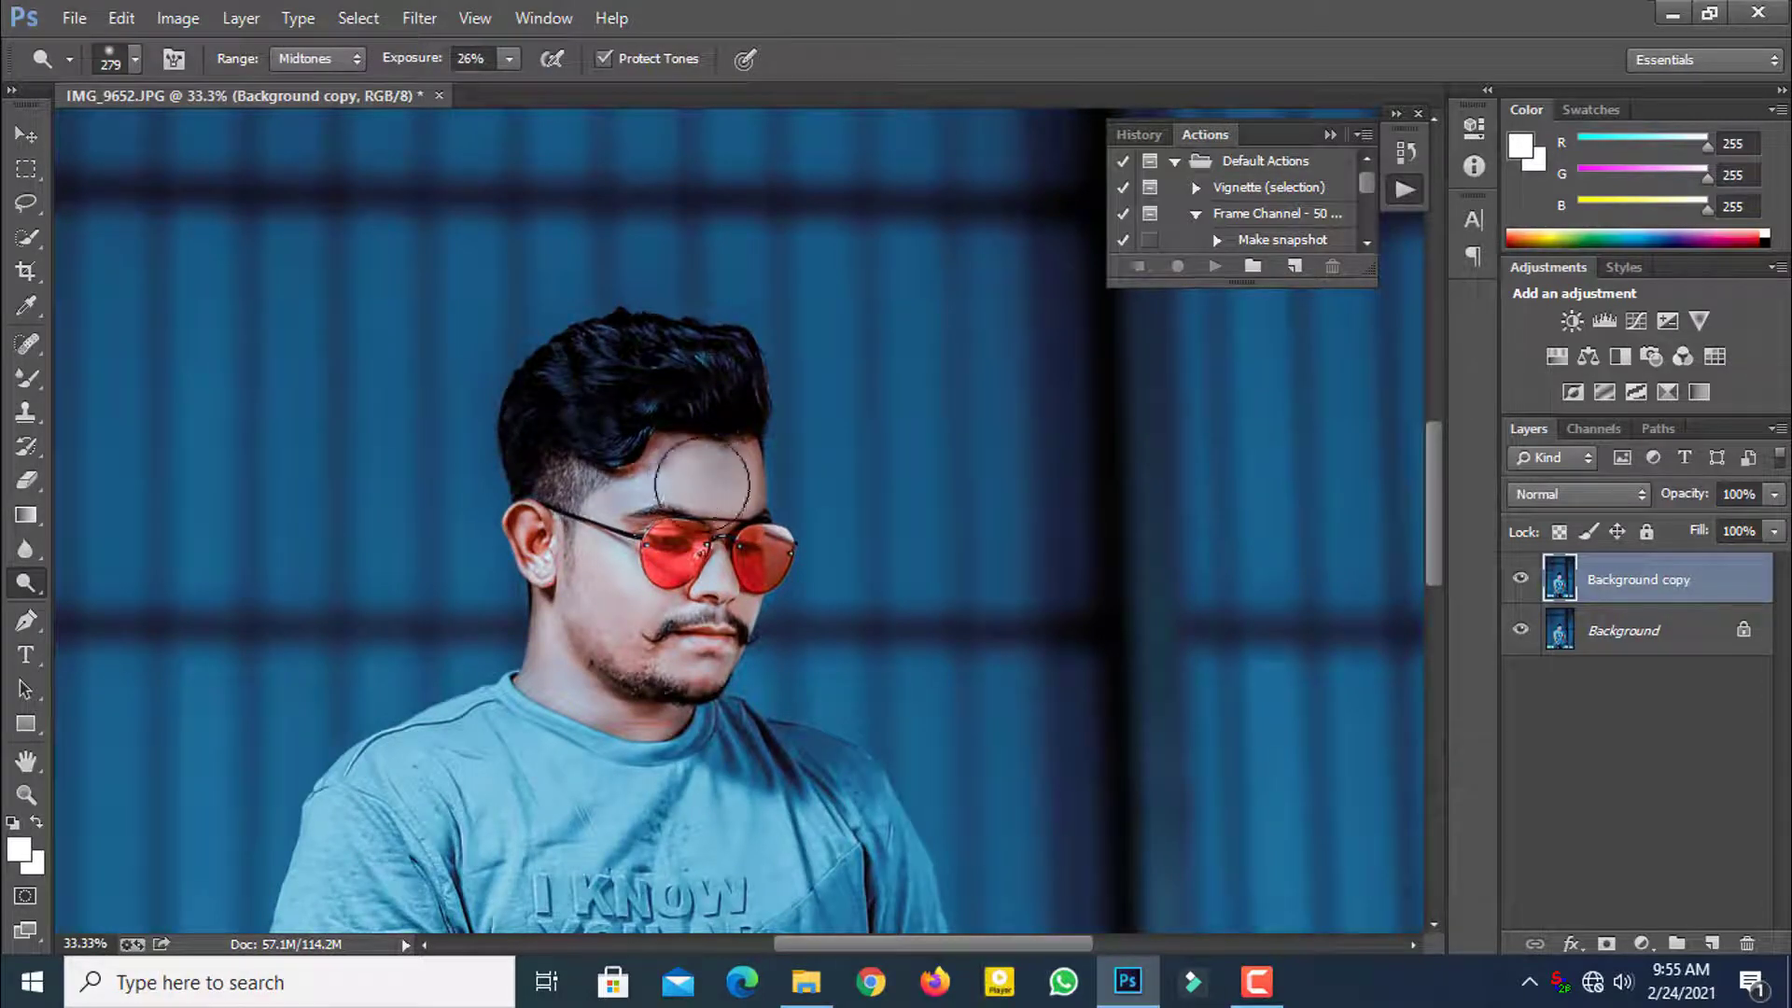
scroll(640, 560, down, 2)
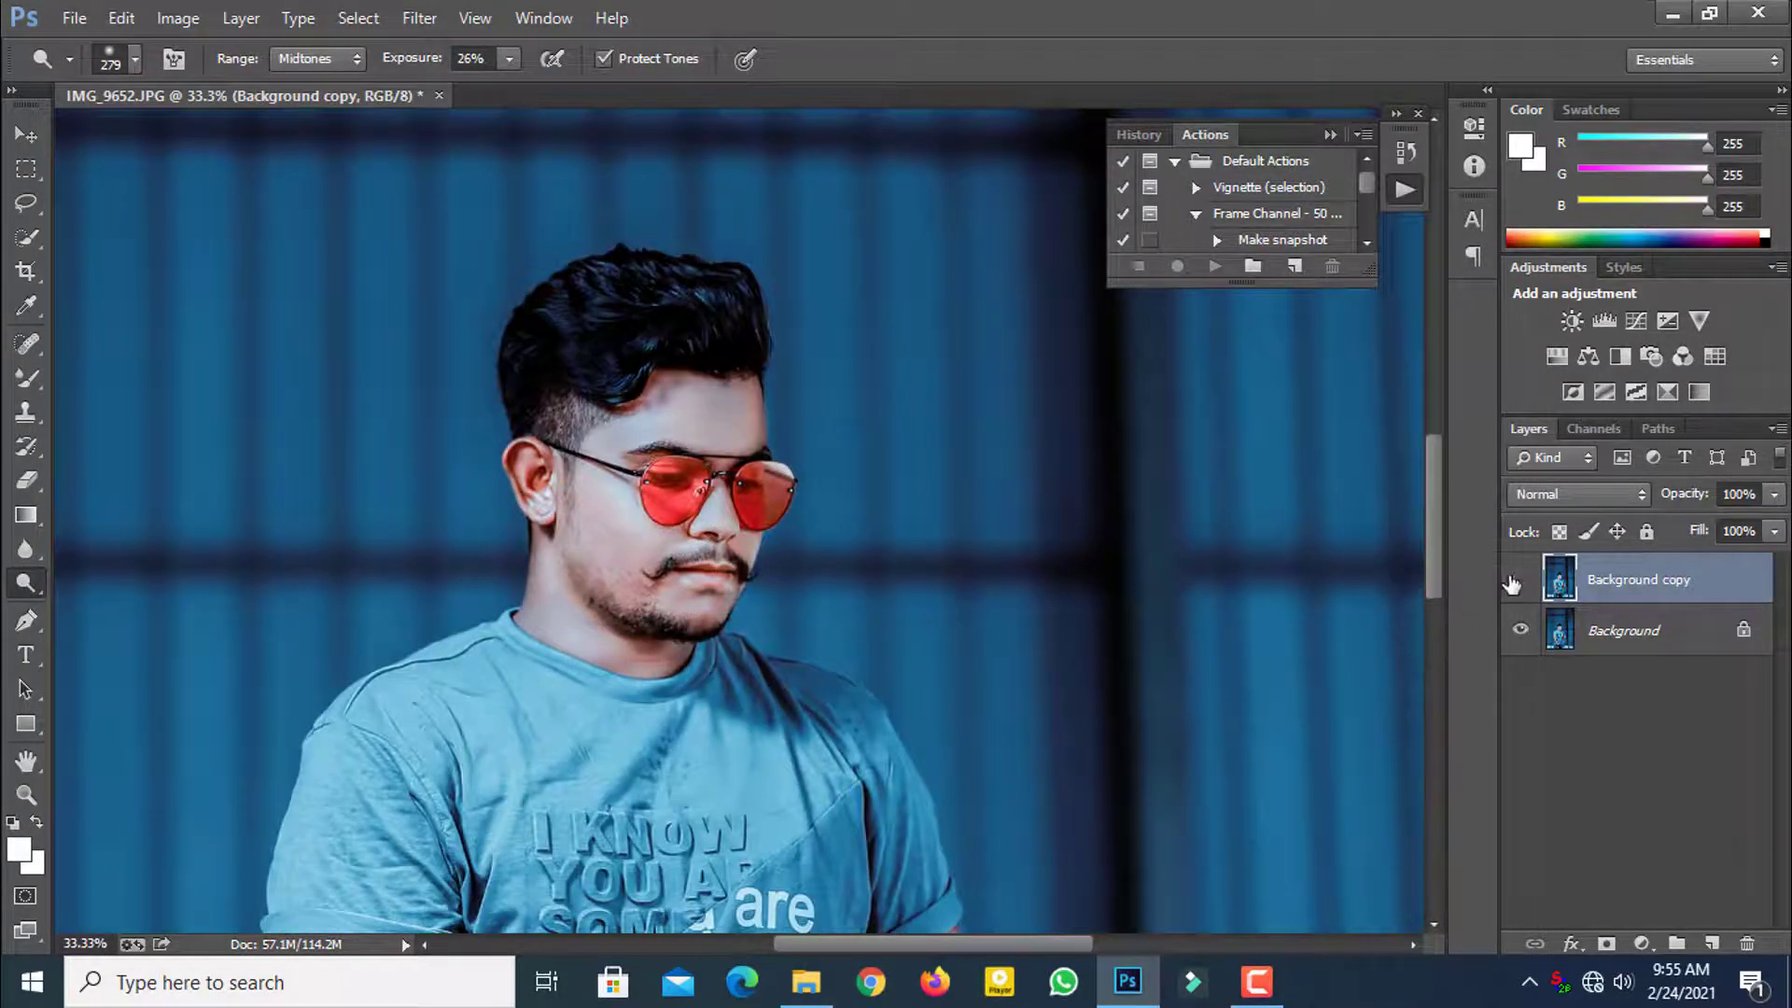
right_click(1657, 589)
click(1409, 753)
Step: Duplicate the Background layer and lighten the man's forearm with the Dodge tool on Midtones at 26% exposure
key(z)
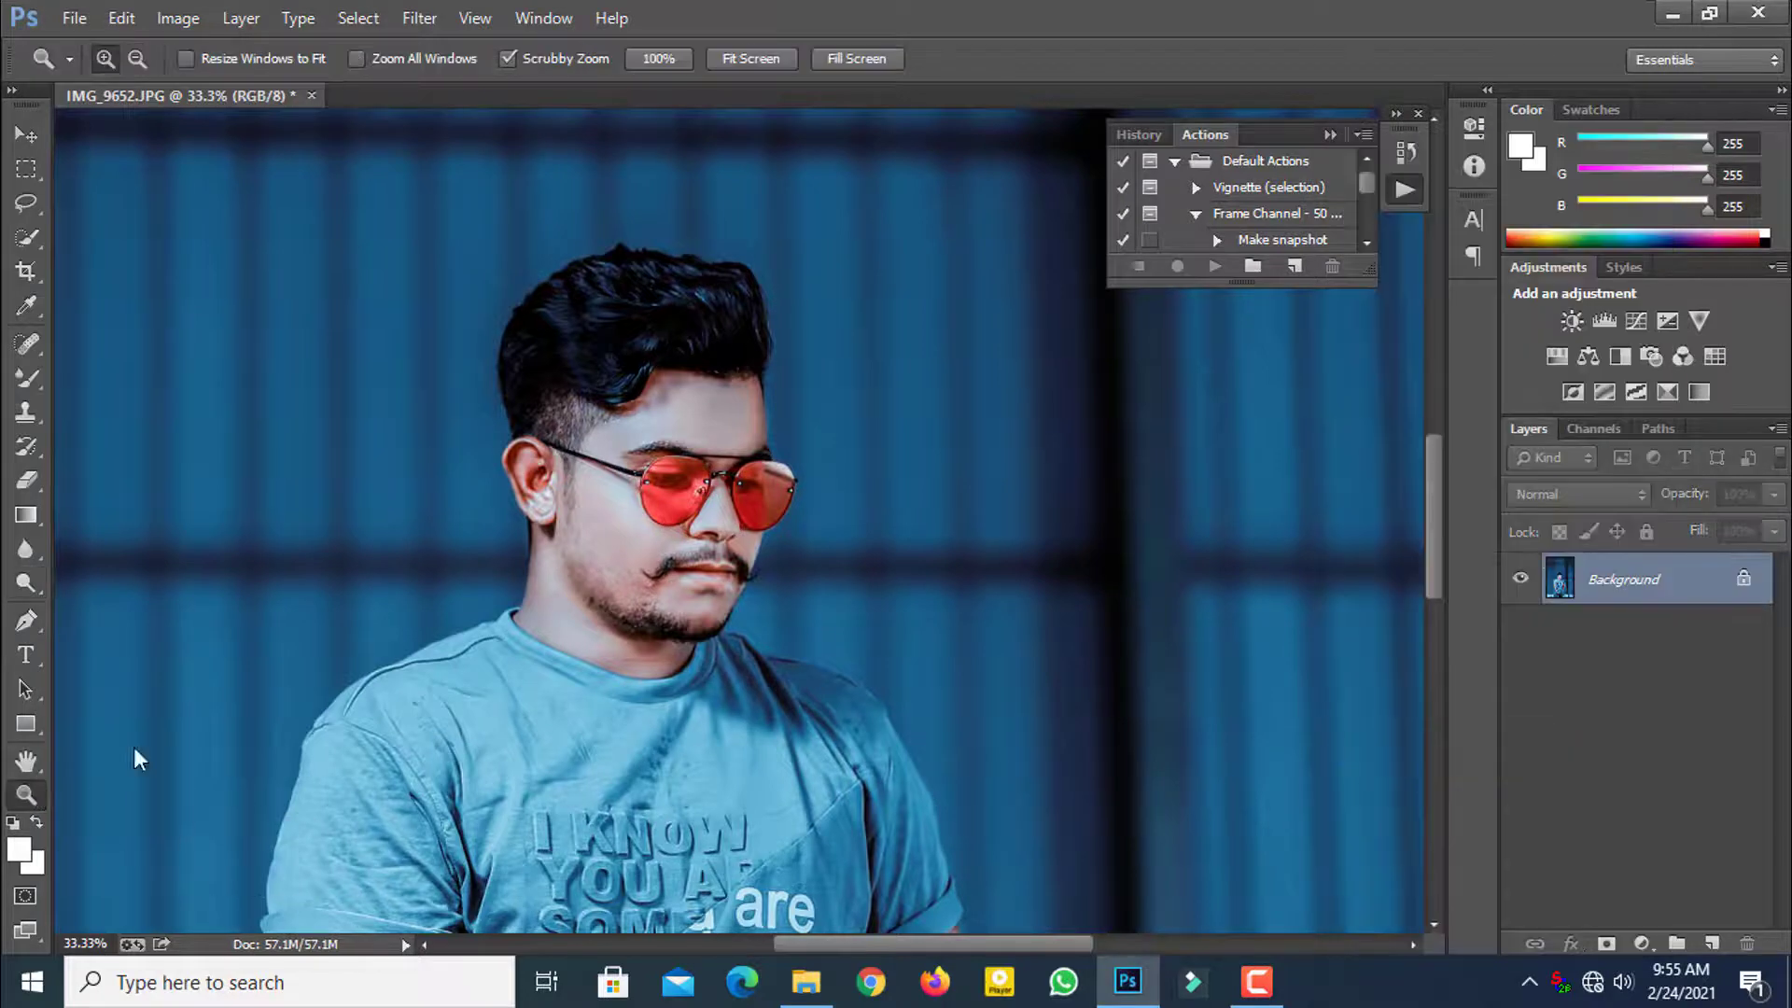
key(ctrl+0)
drag(1645, 577, 1711, 942)
click(700, 772)
click(716, 660)
click(27, 582)
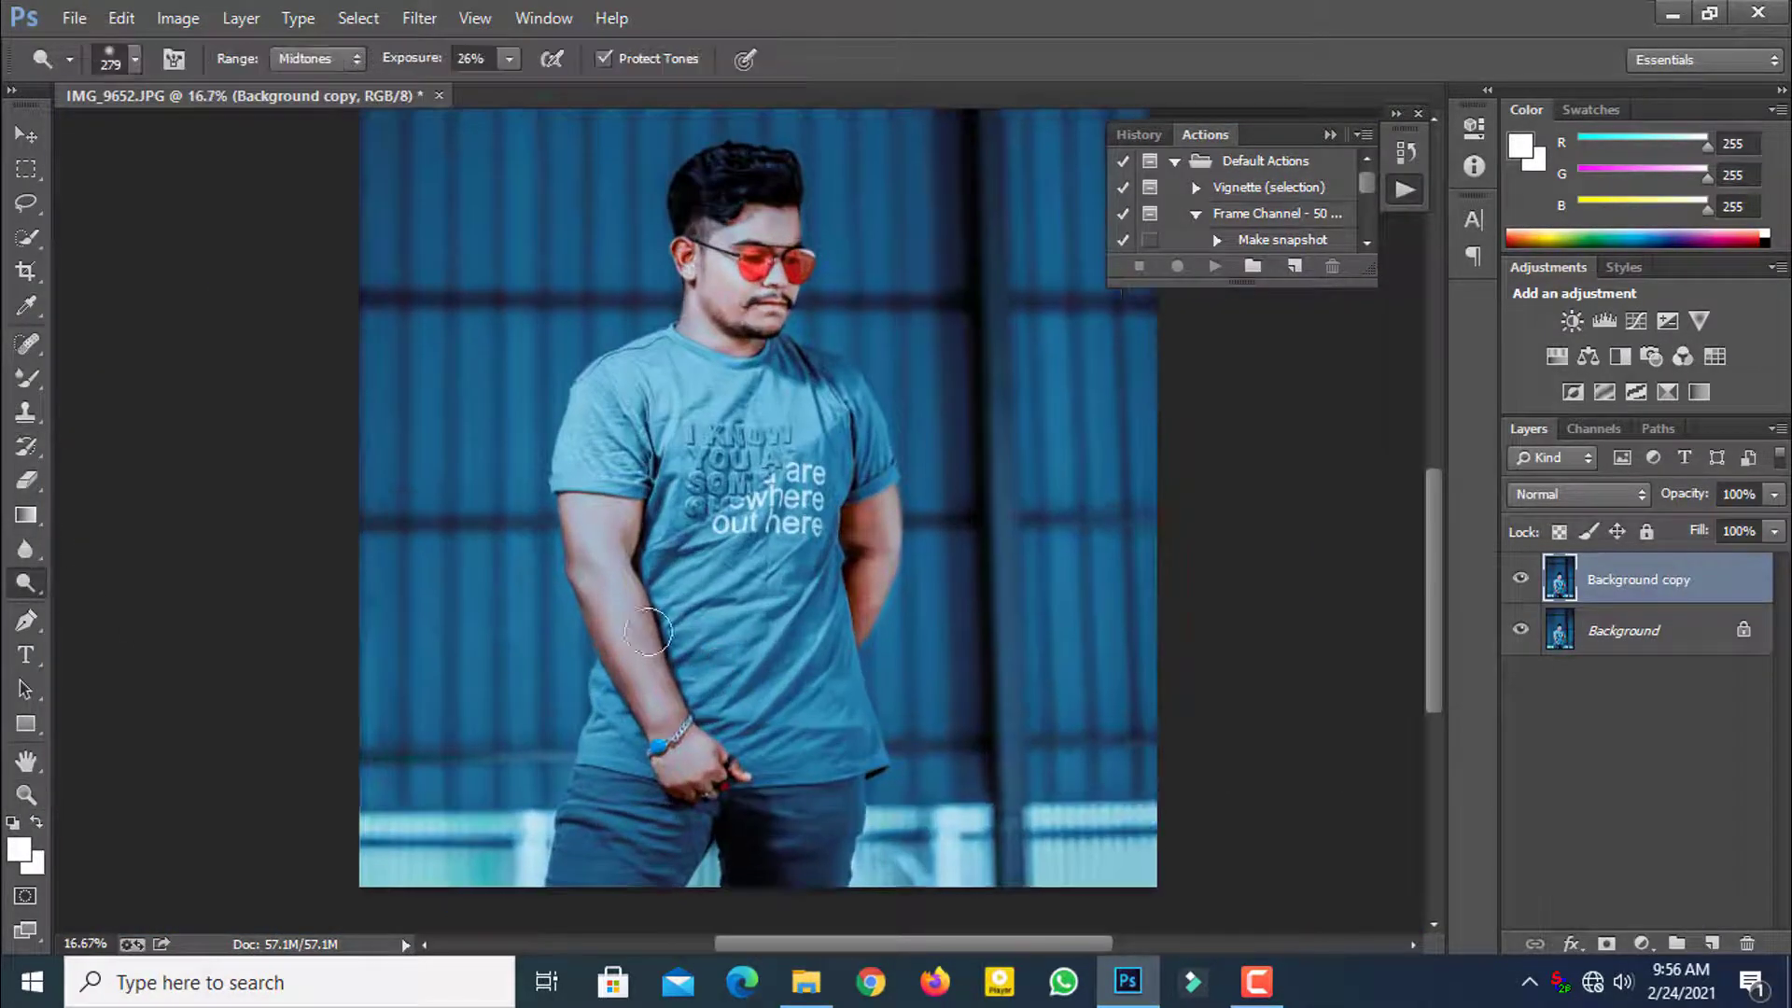
mouse_move(599, 619)
mouse_down()
mouse_move(640, 703)
mouse_move(644, 618)
mouse_move(668, 691)
mouse_up()
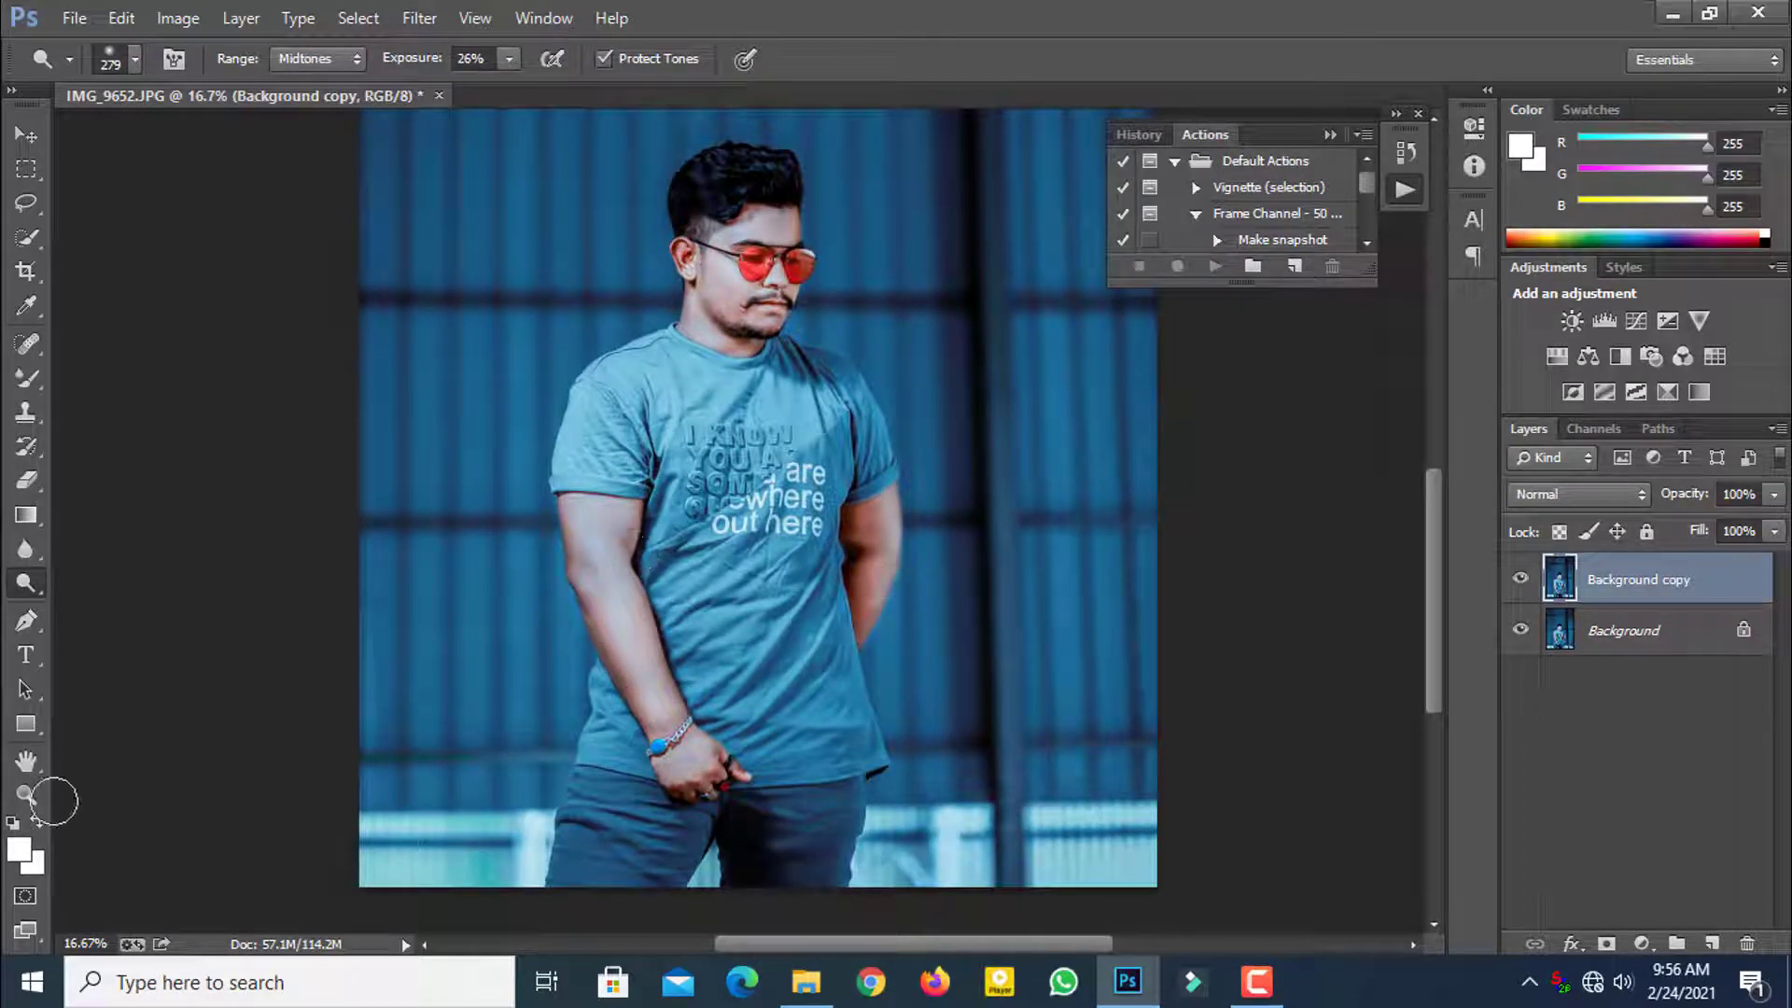
click(26, 793)
right_click(749, 466)
click(803, 473)
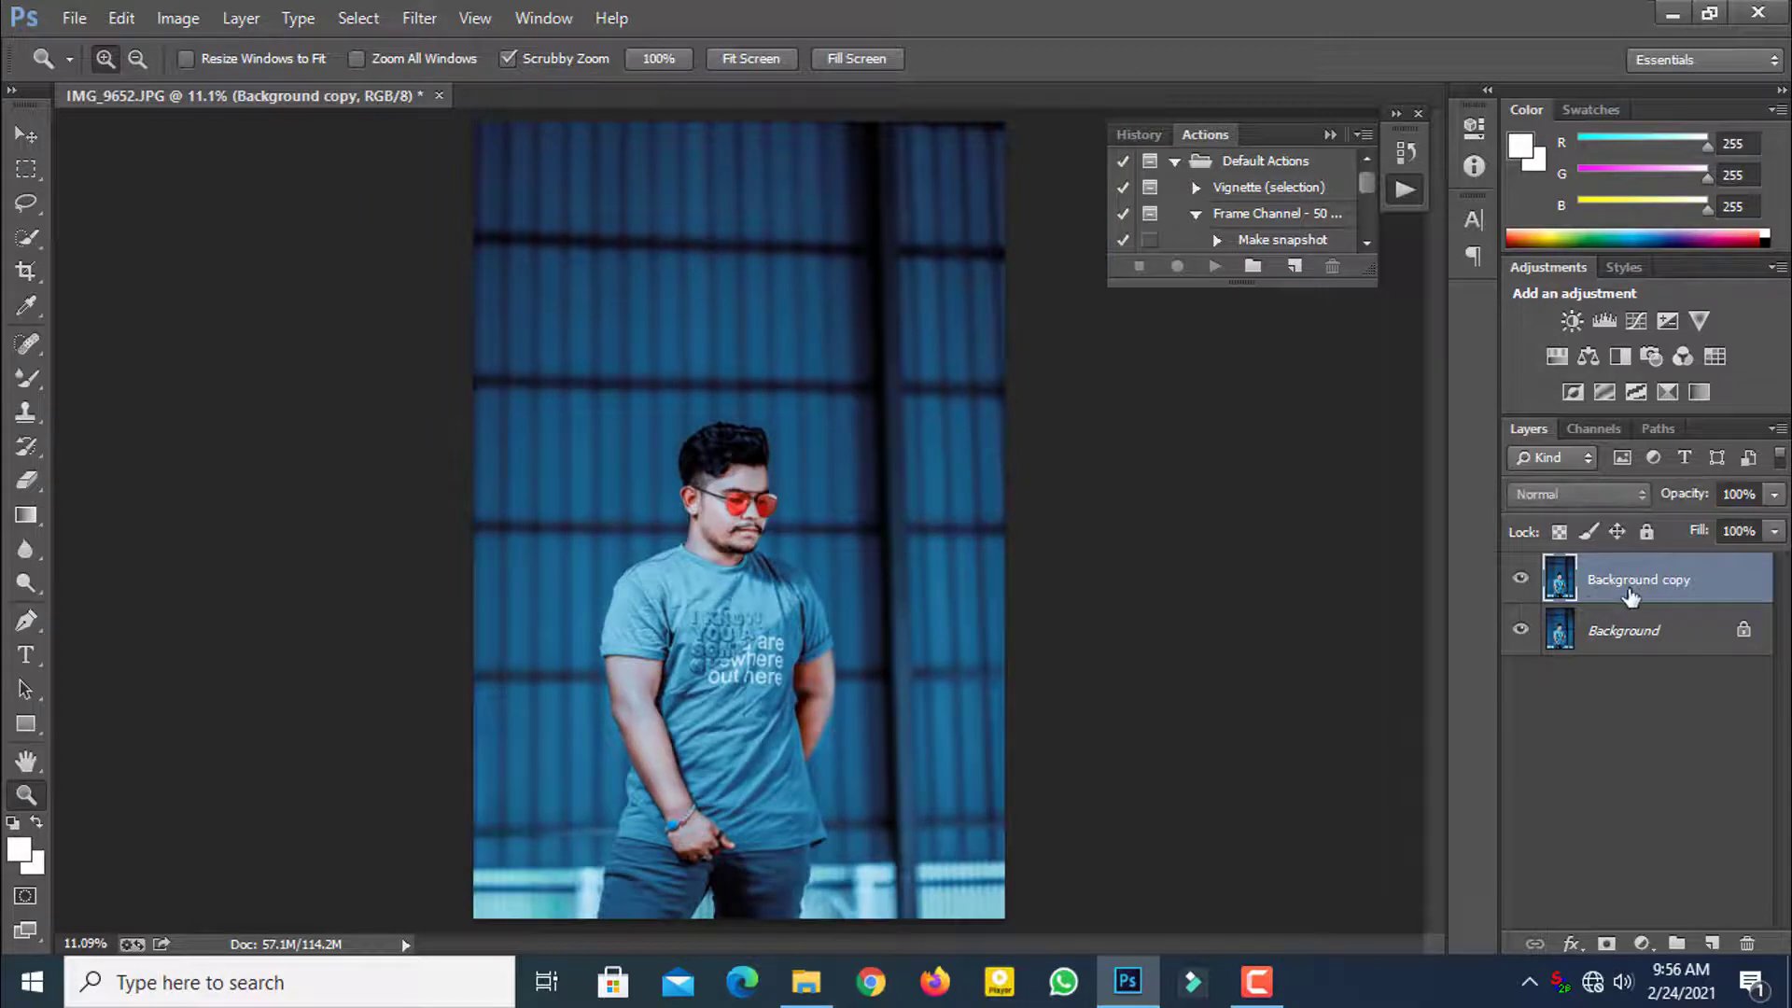
Step: Merge the dodged copy into the Background and duplicate the Background layer again
right_click(1571, 588)
click(1411, 746)
drag(1649, 598, 1712, 943)
Step: Find the Magic Skin Softening action among the recorded actions and play it
scroll(1334, 206, down, 3)
scroll(1334, 205, down, 3)
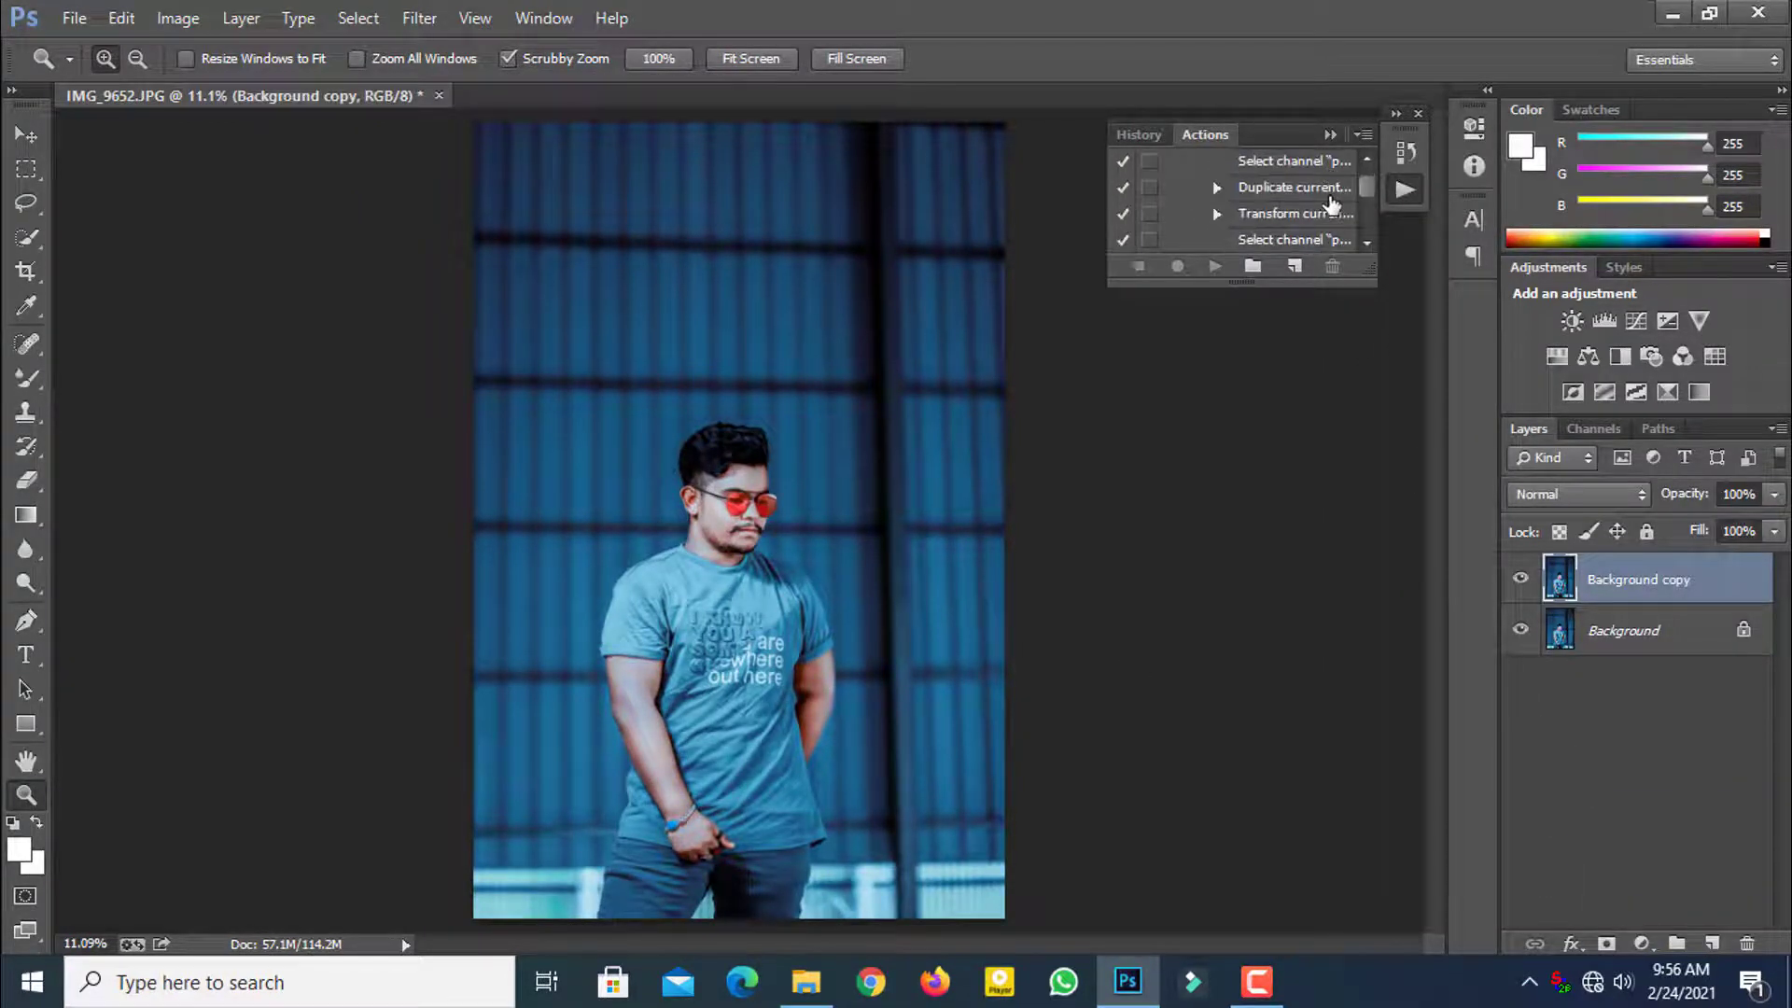
scroll(1325, 203, down, 6)
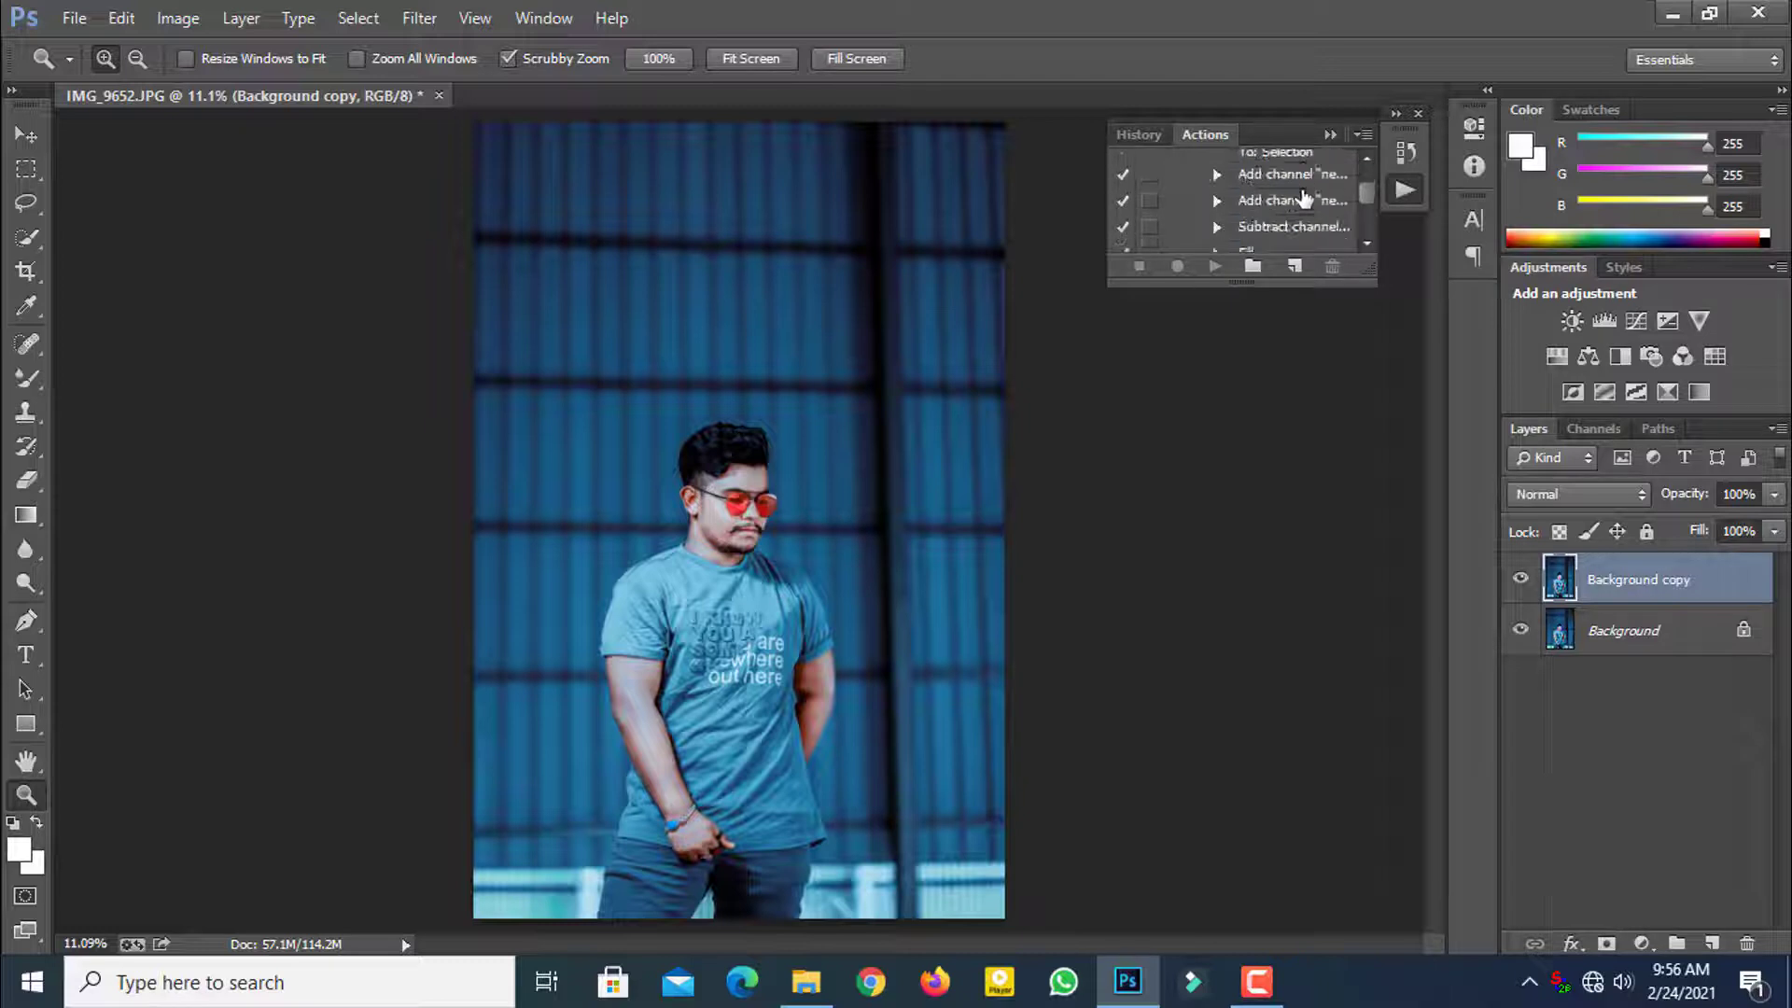
scroll(1304, 199, down, 8)
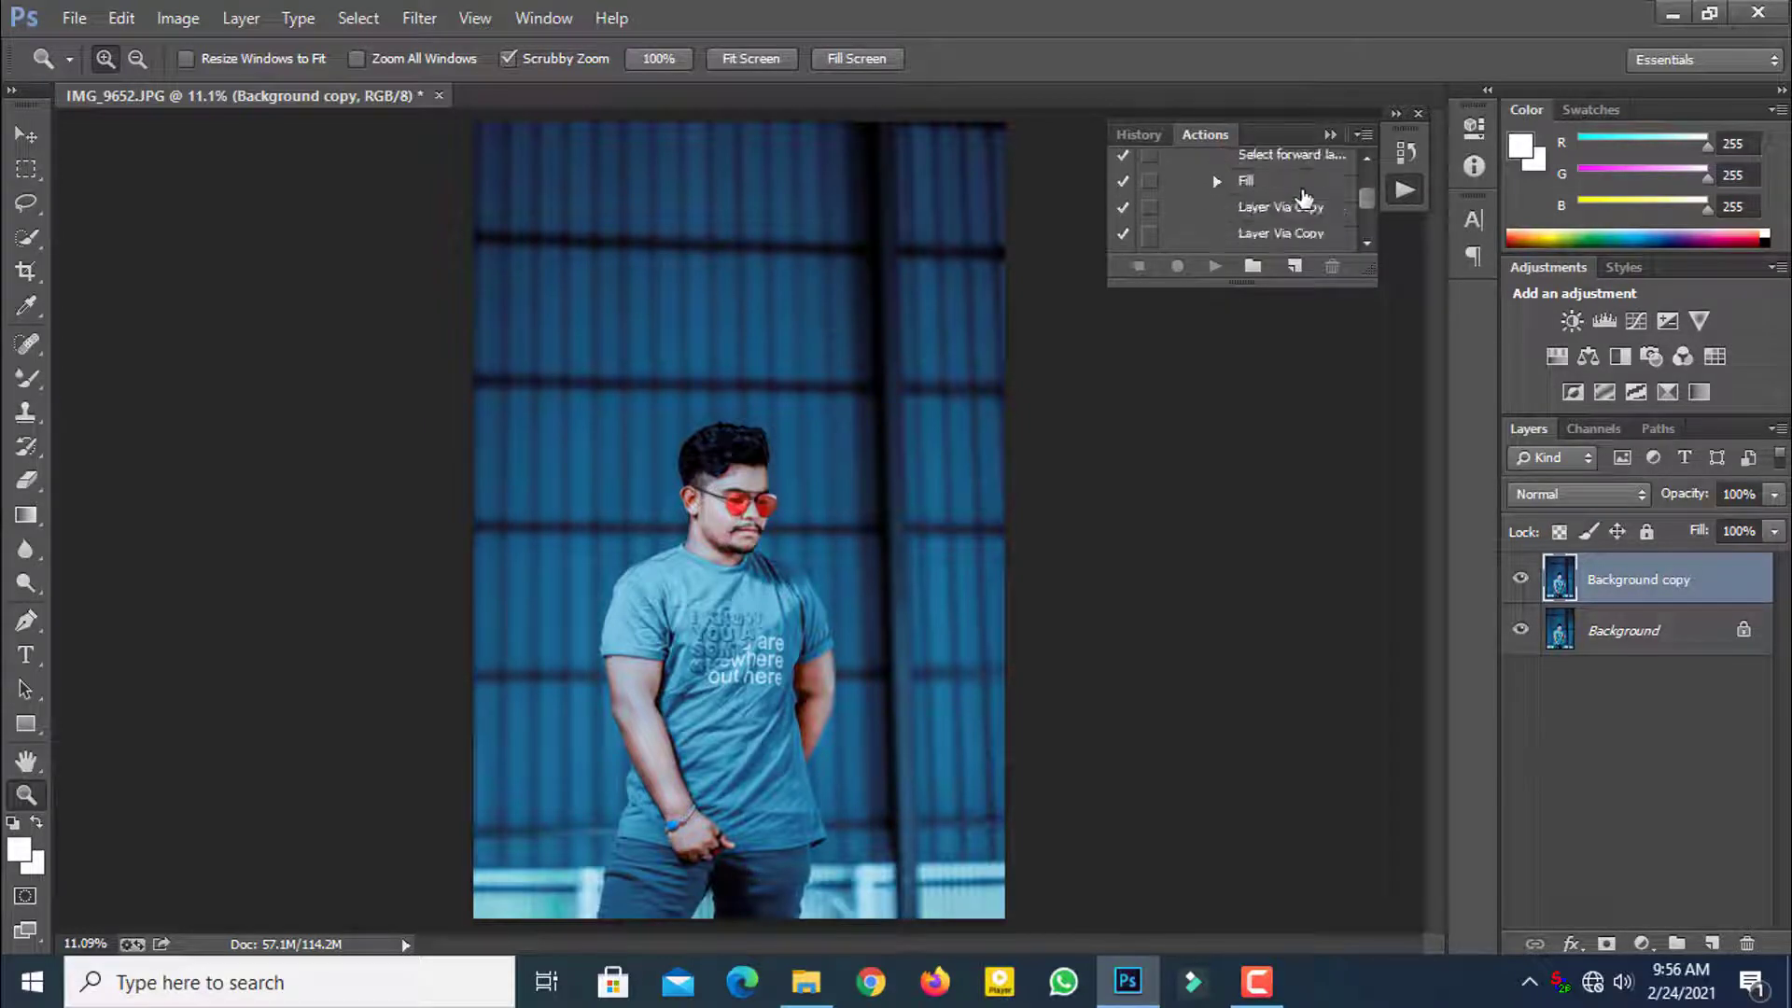
scroll(1304, 199, down, 8)
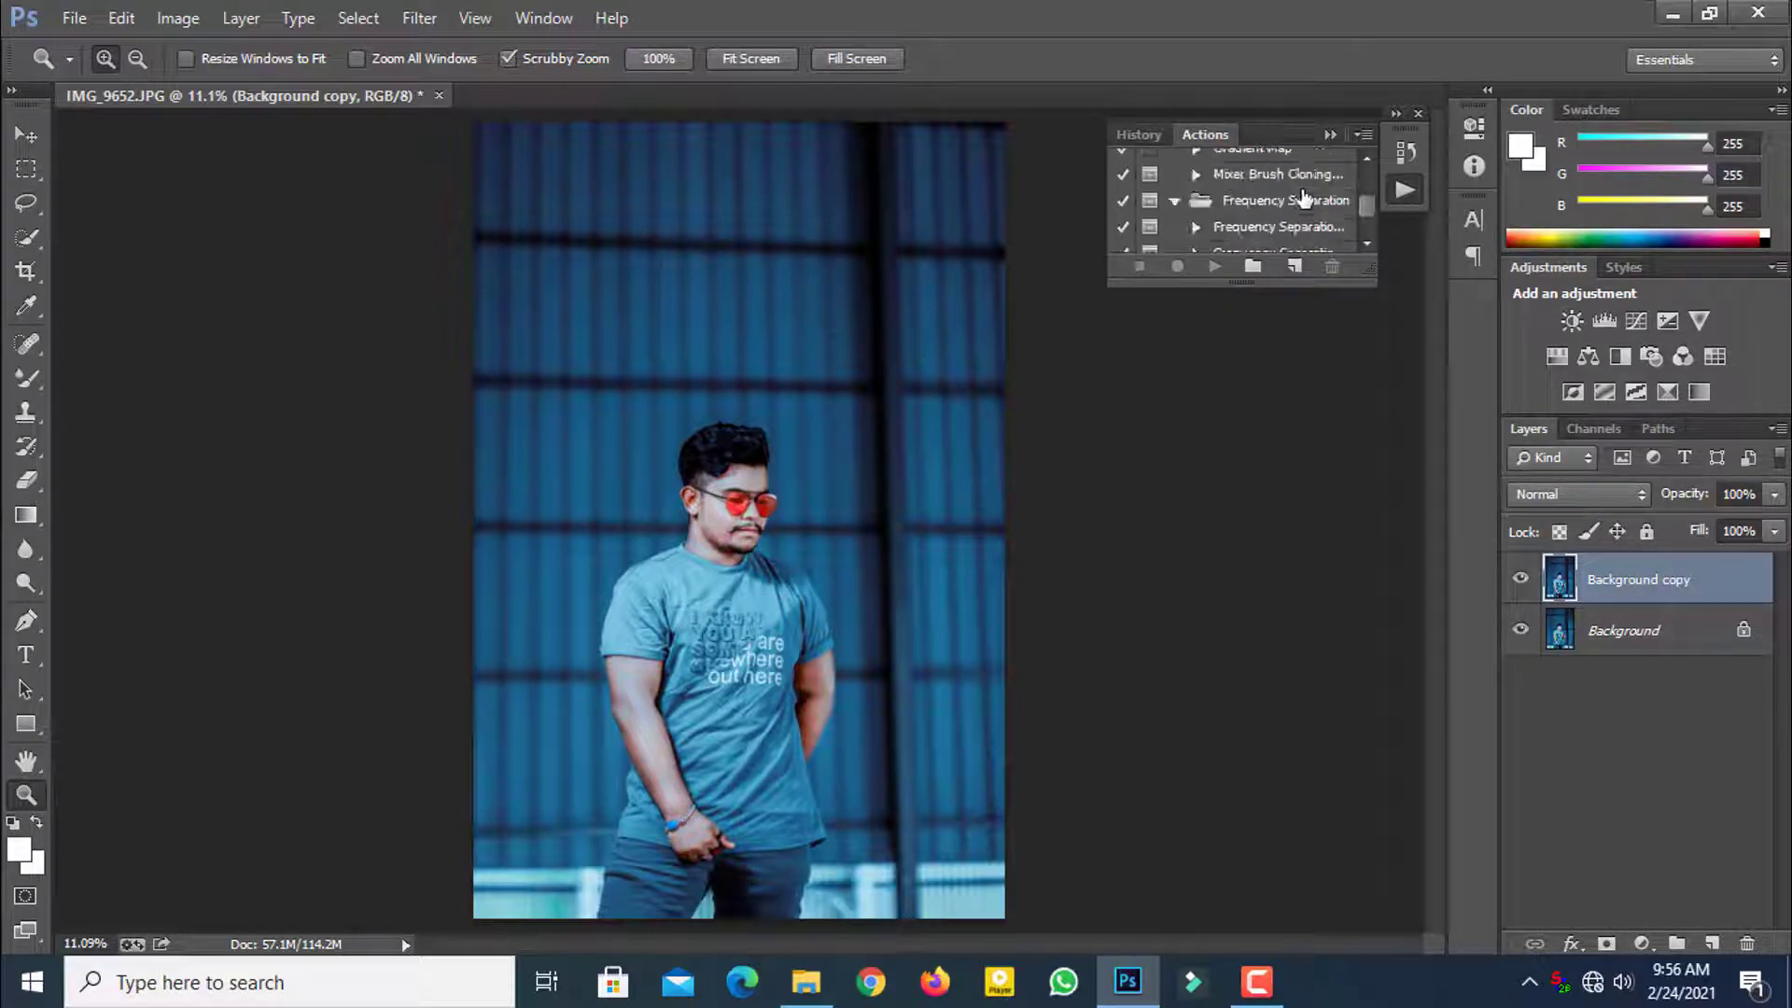
click(1286, 233)
click(1214, 266)
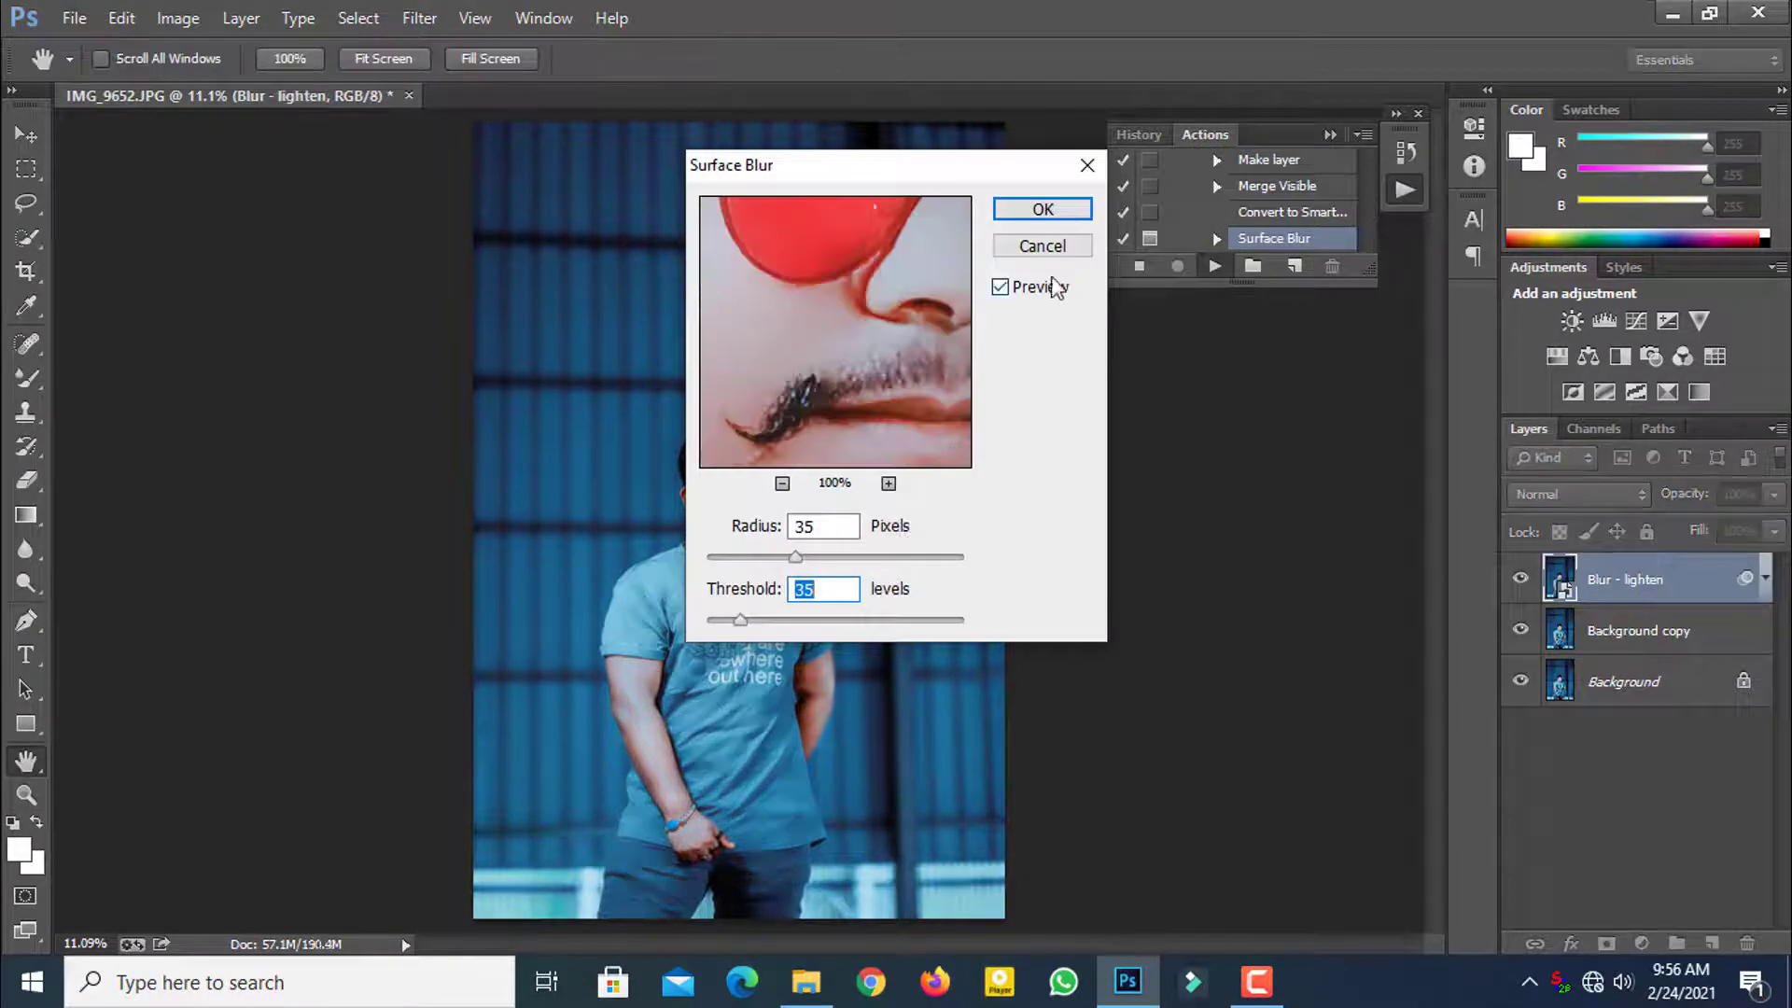
Step: Accept Surface Blur with radius 35 and threshold 35, accept Gaussian Blur at 8.0 pixels, and continue through the action's messages
click(1042, 210)
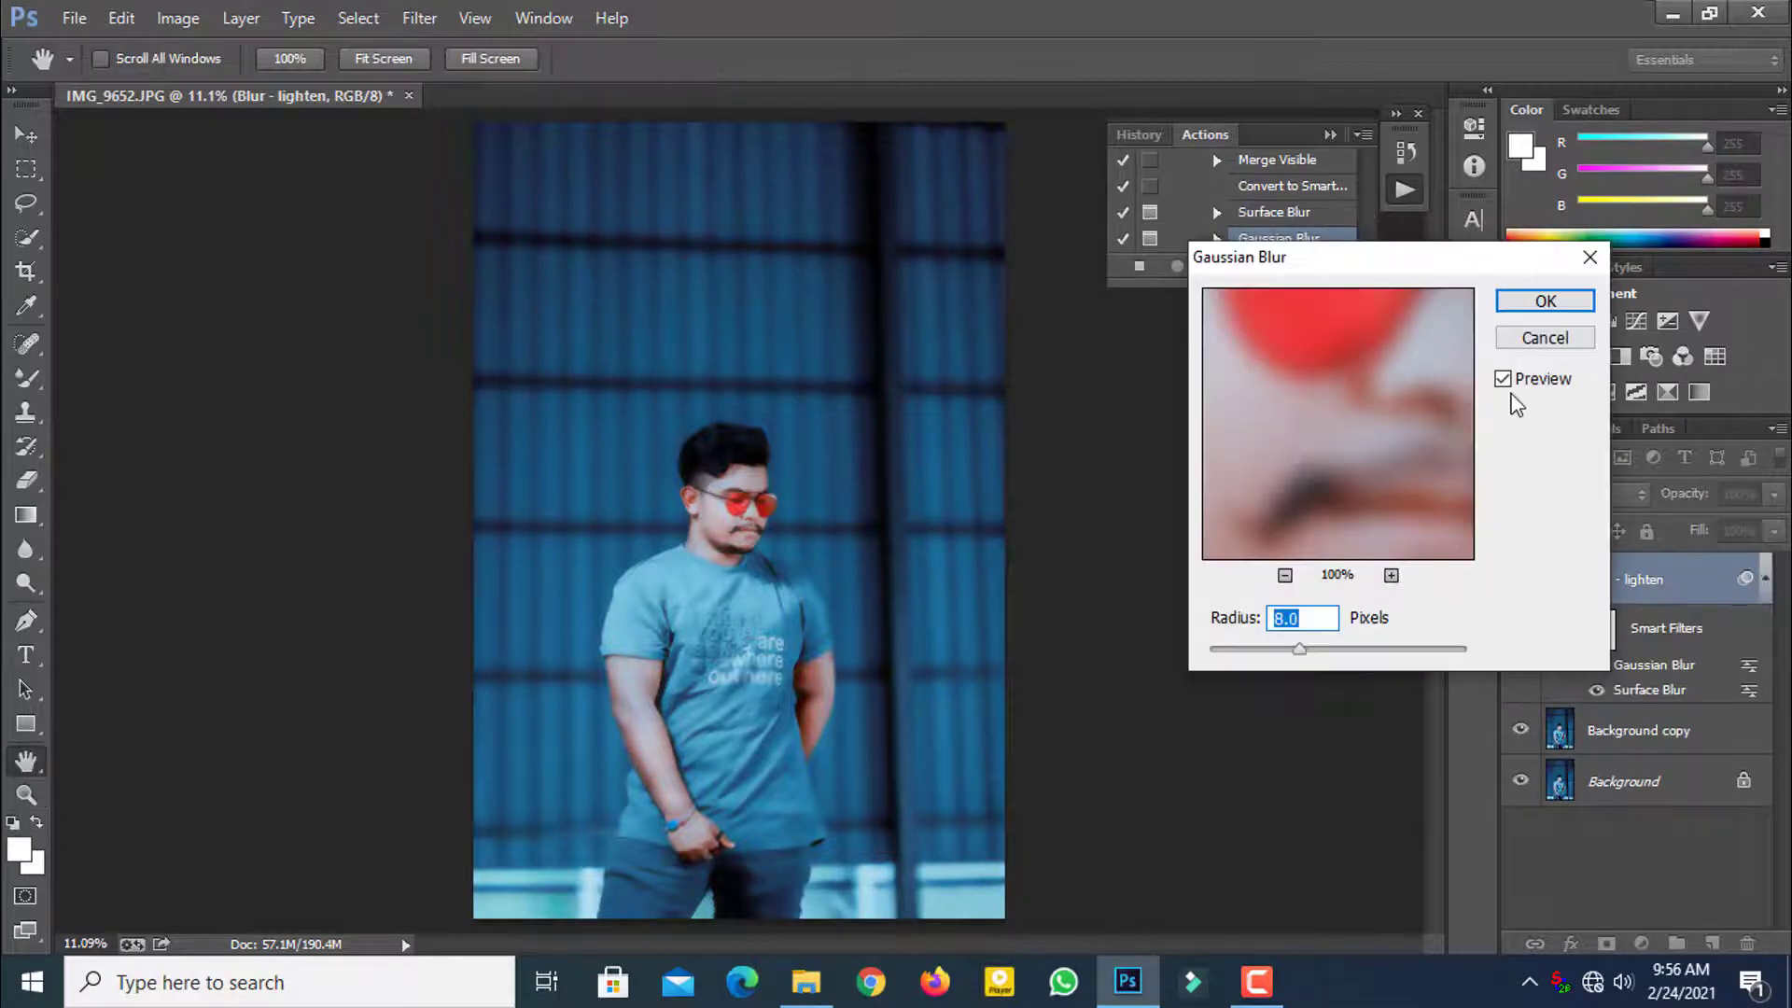
key(Return)
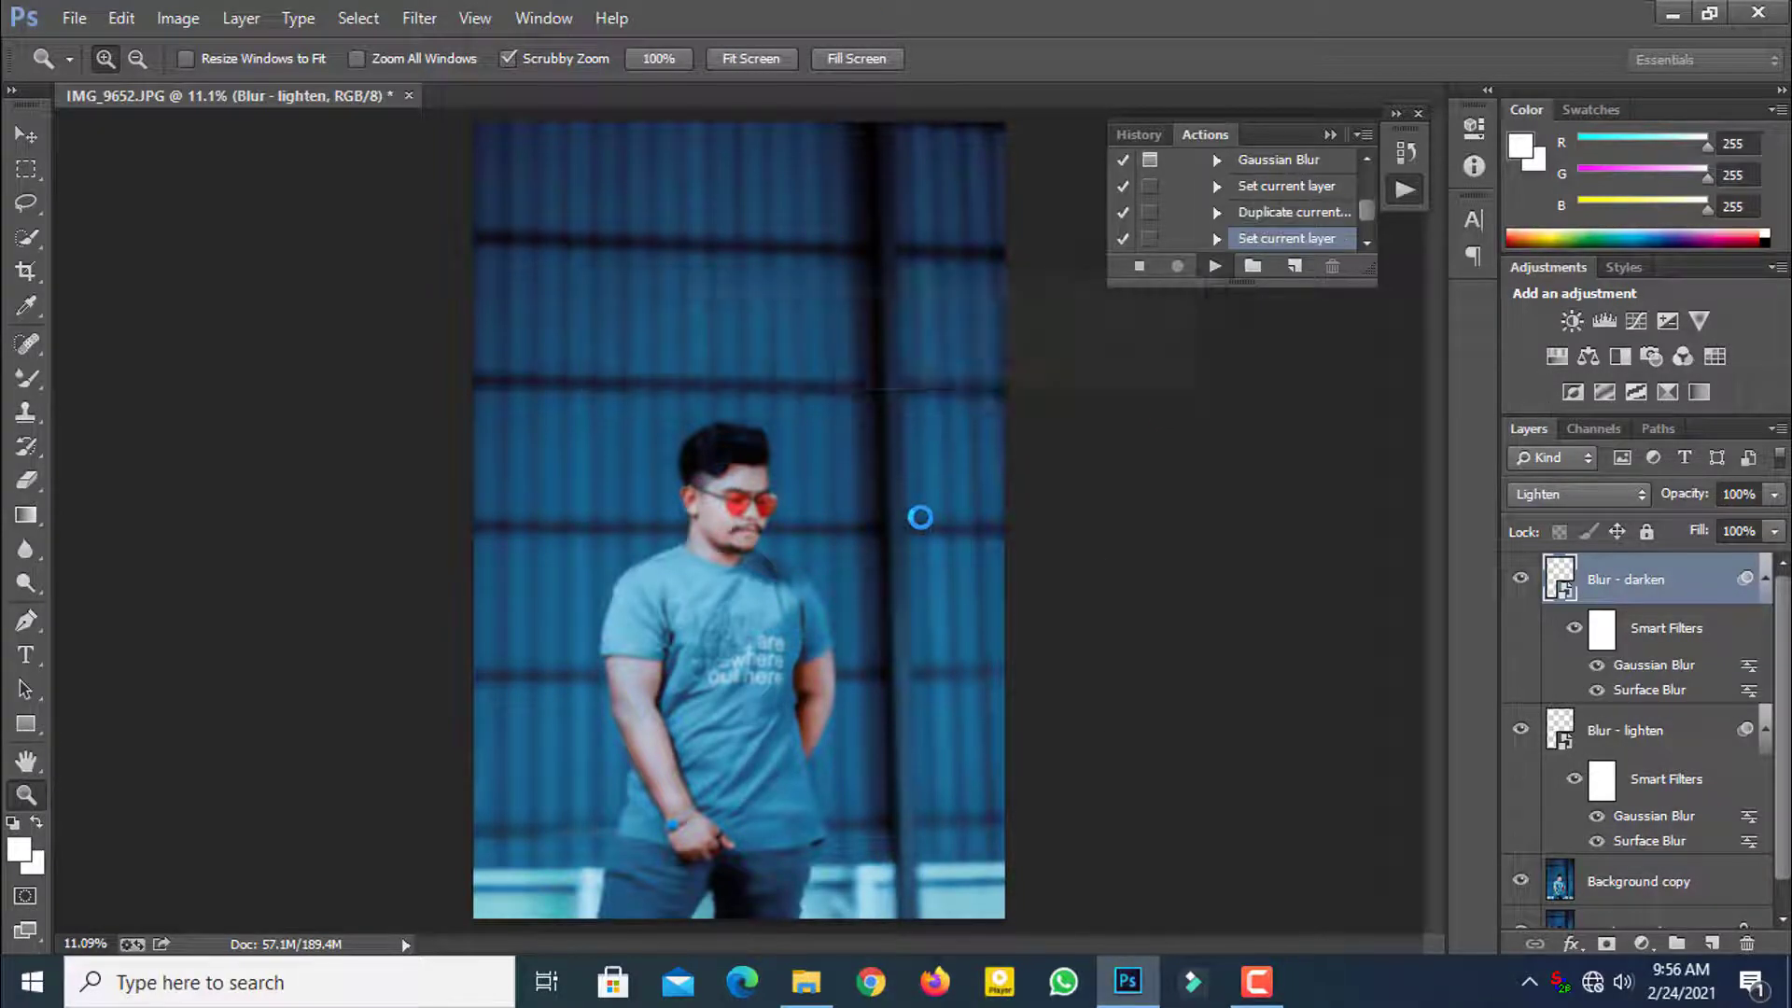
click(877, 398)
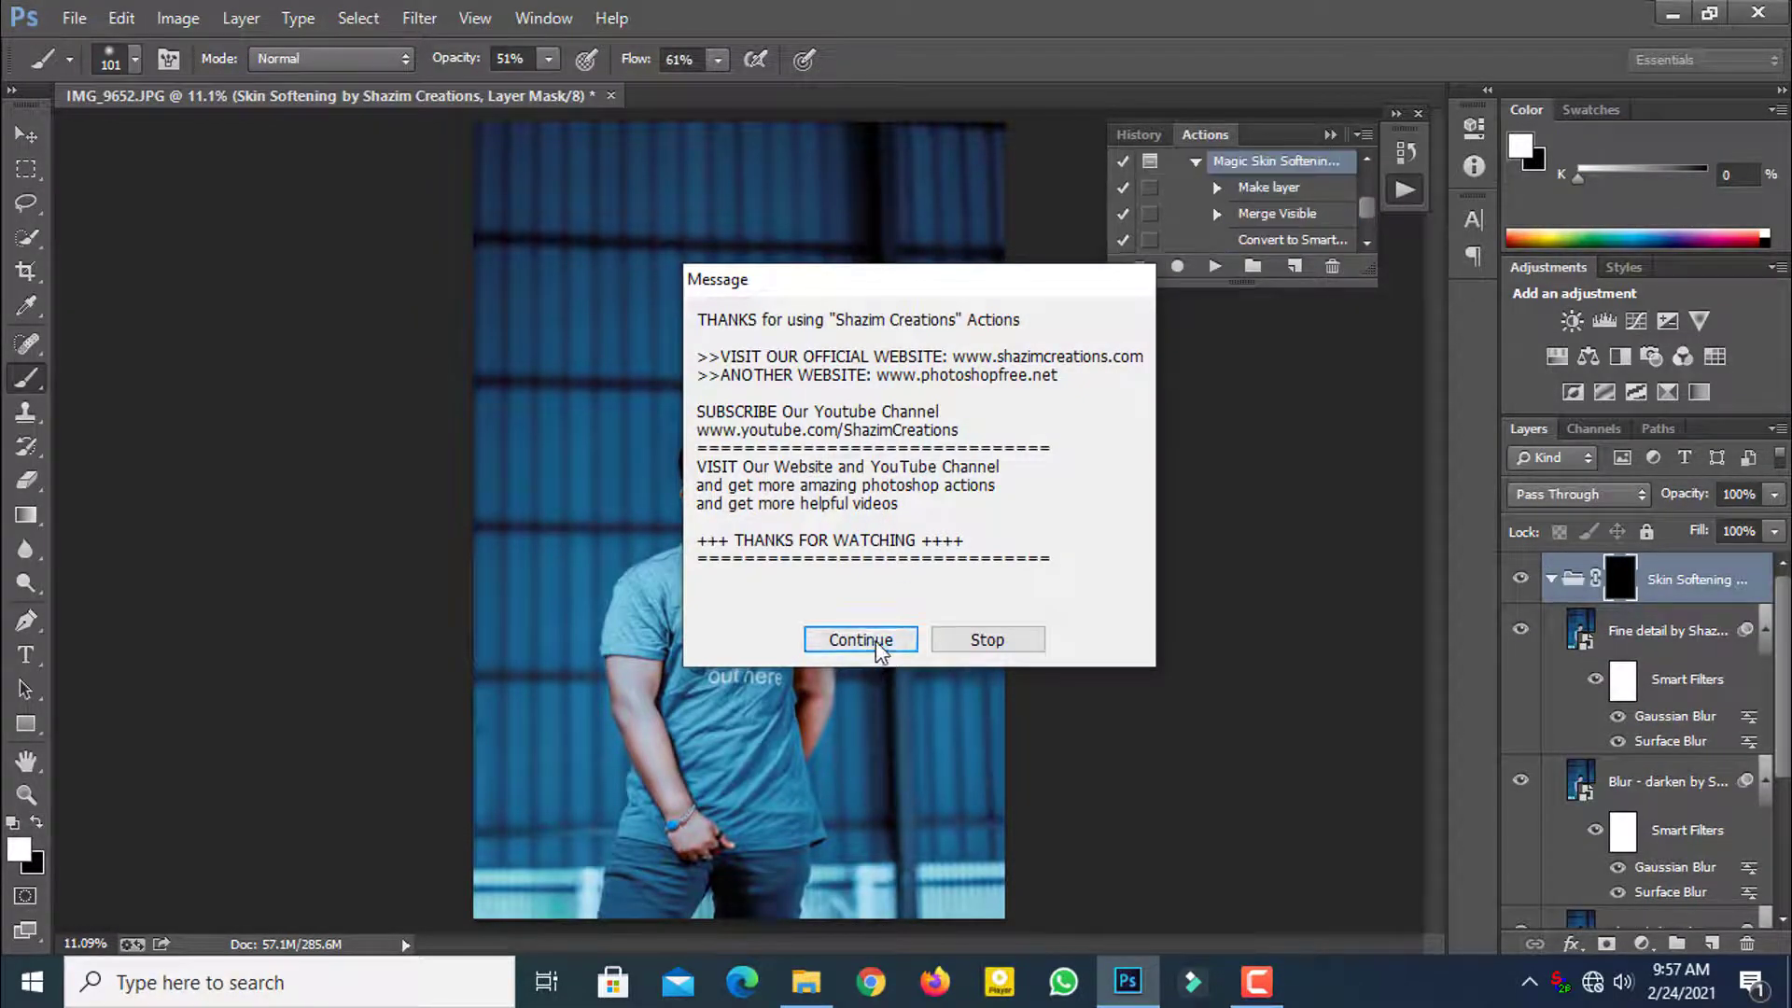
click(871, 640)
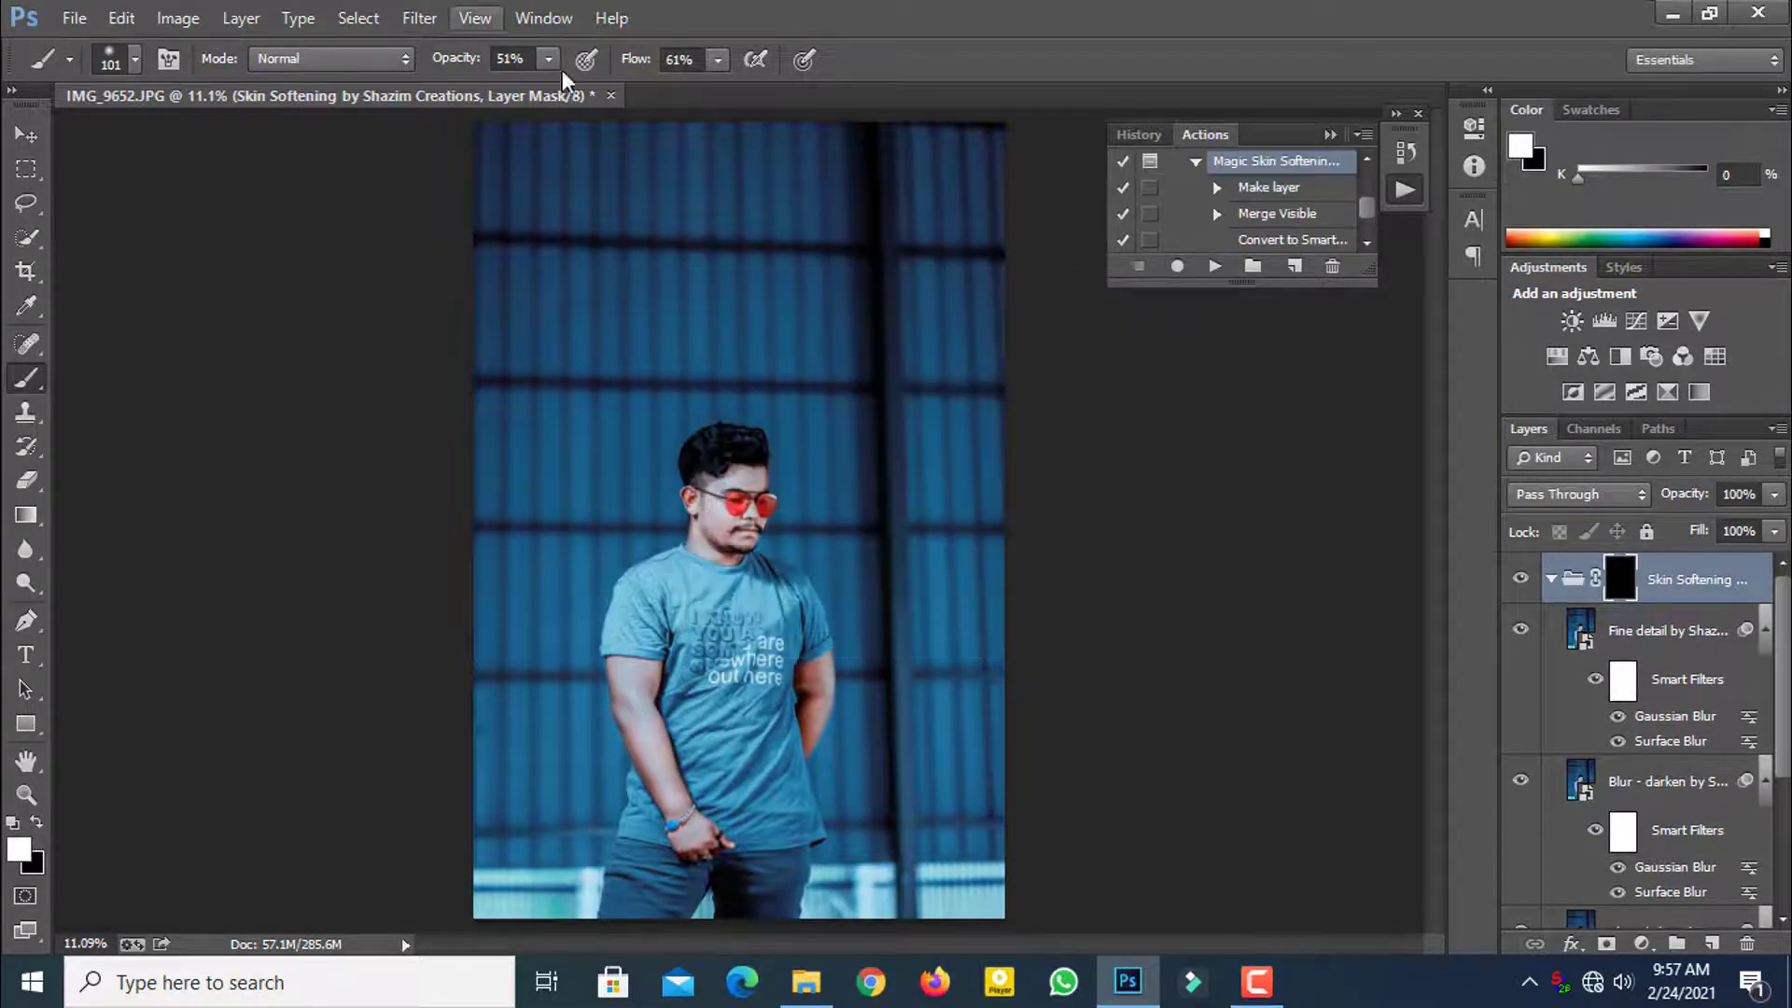
Step: Paint the forehead on the Skin Softening group mask with a 64 px soft white brush at 51% opacity and 61% flow
click(26, 793)
drag(694, 491, 693, 491)
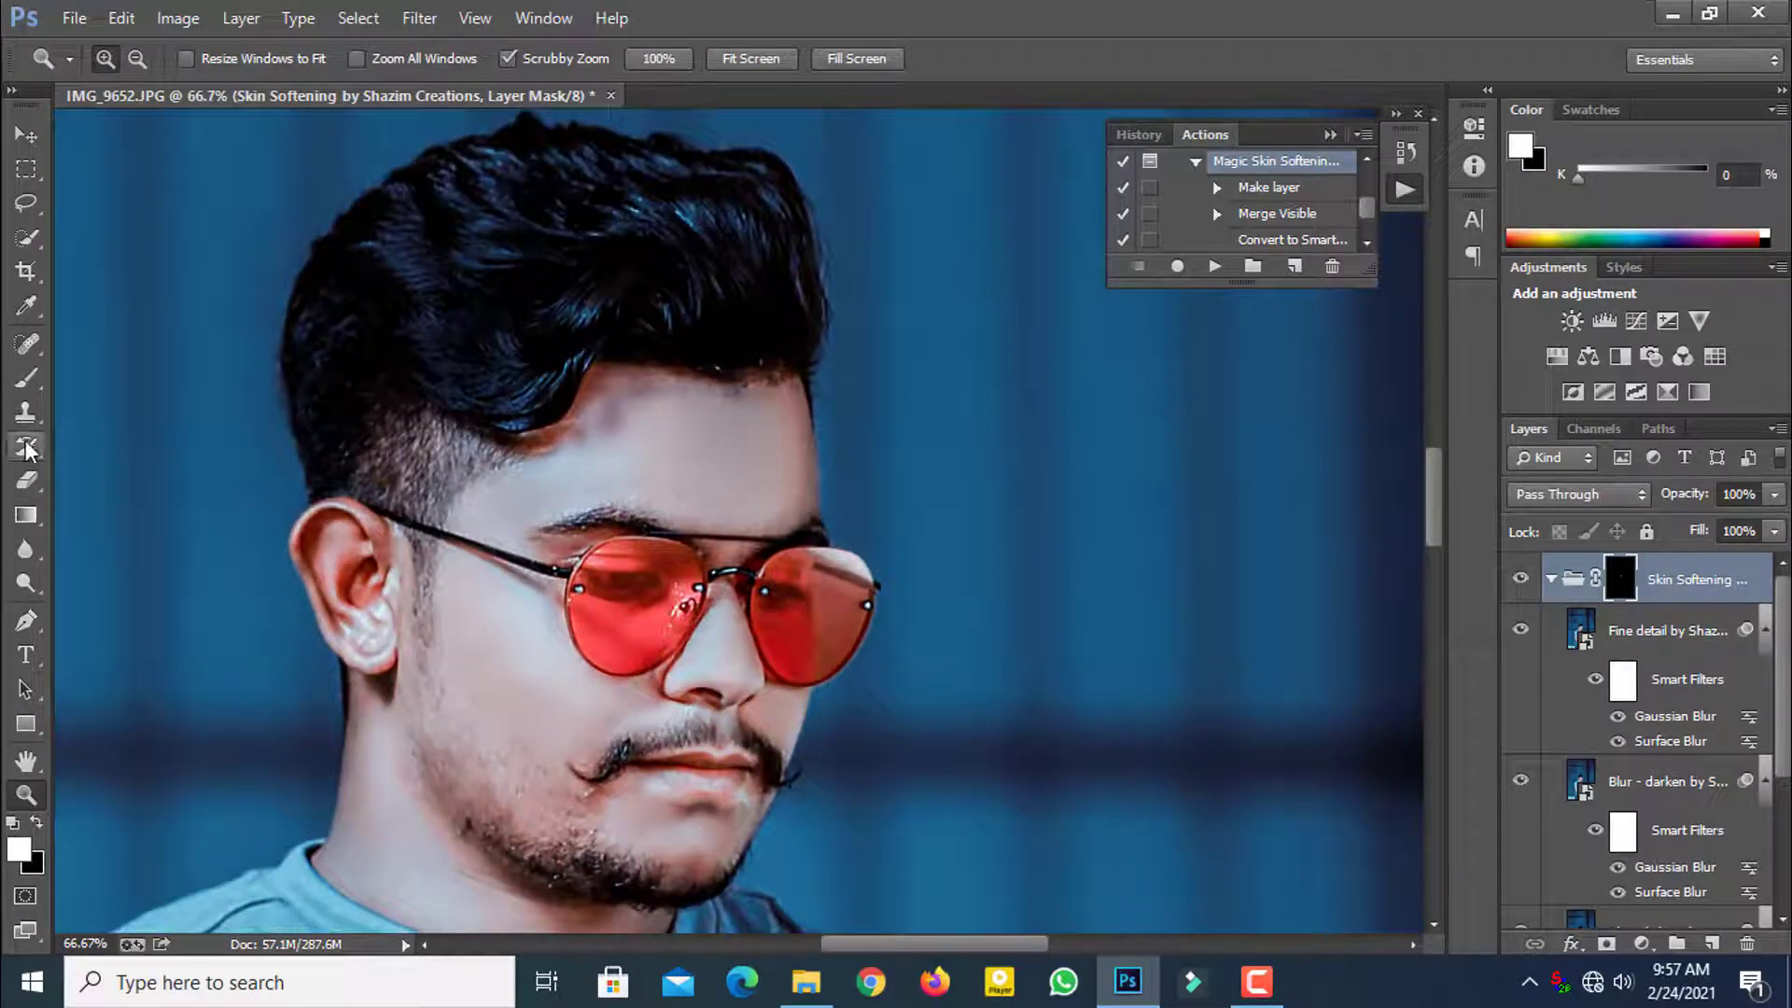
click(27, 378)
scroll(684, 508, up, 2)
click(26, 794)
click(810, 534)
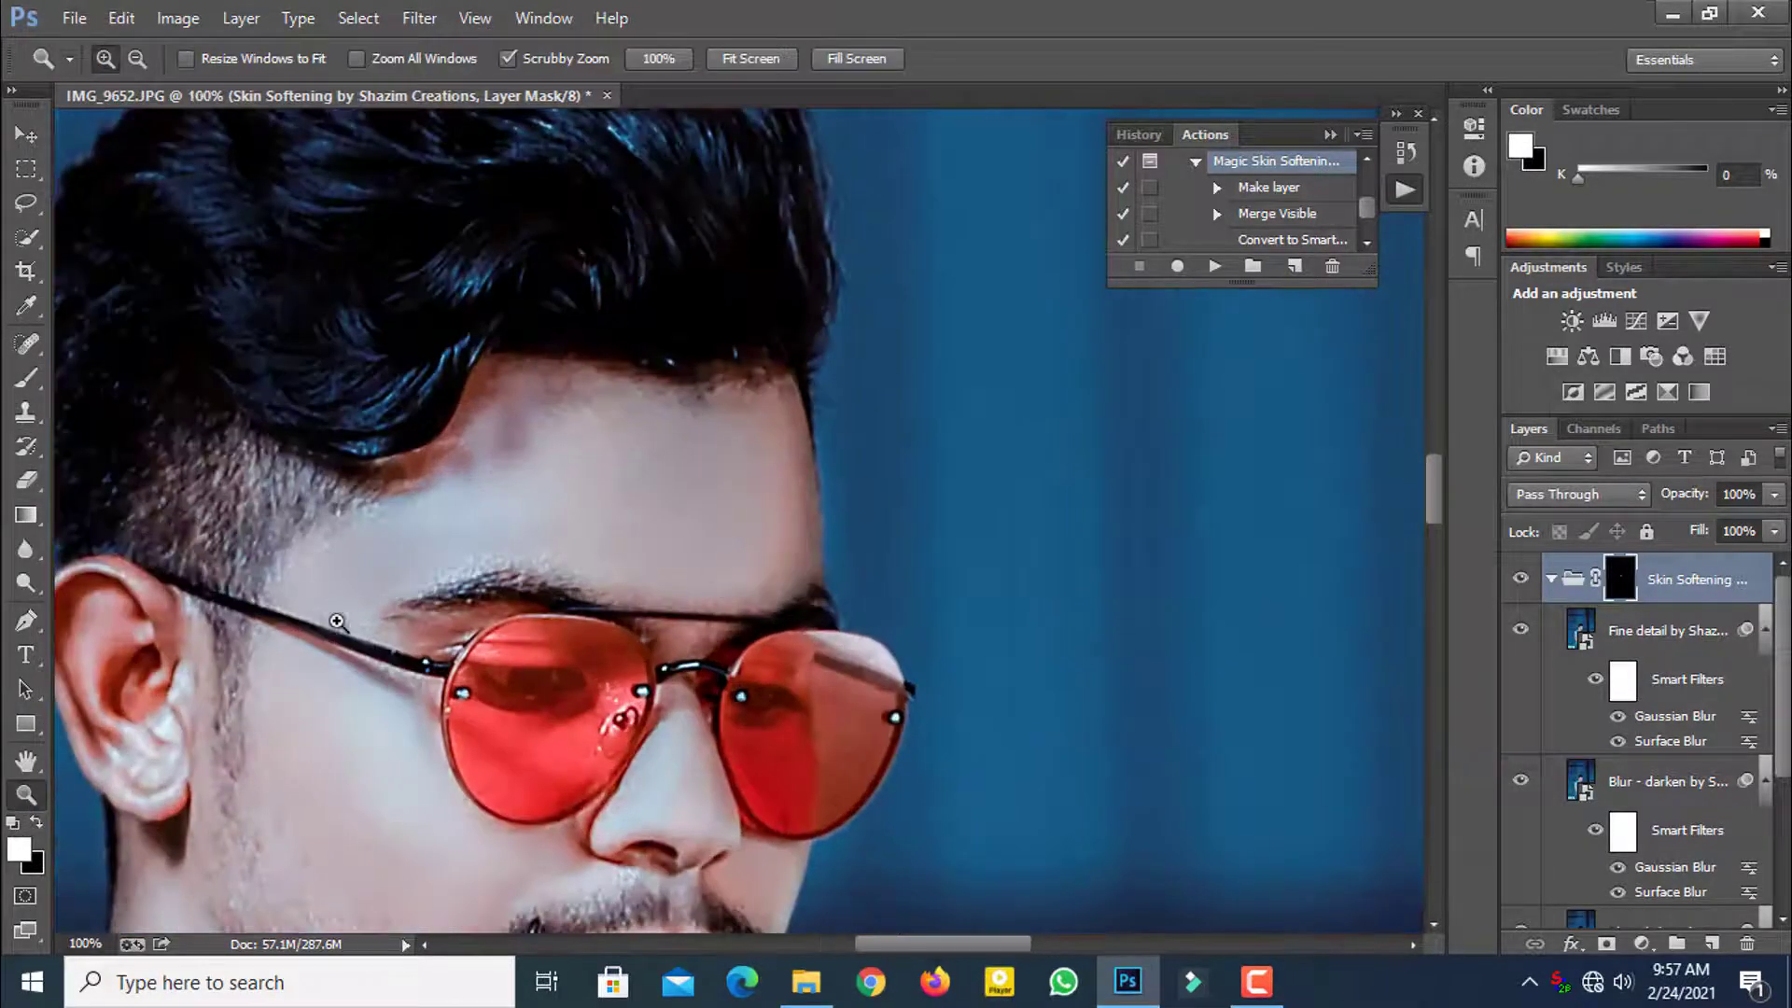
click(26, 378)
right_click(560, 538)
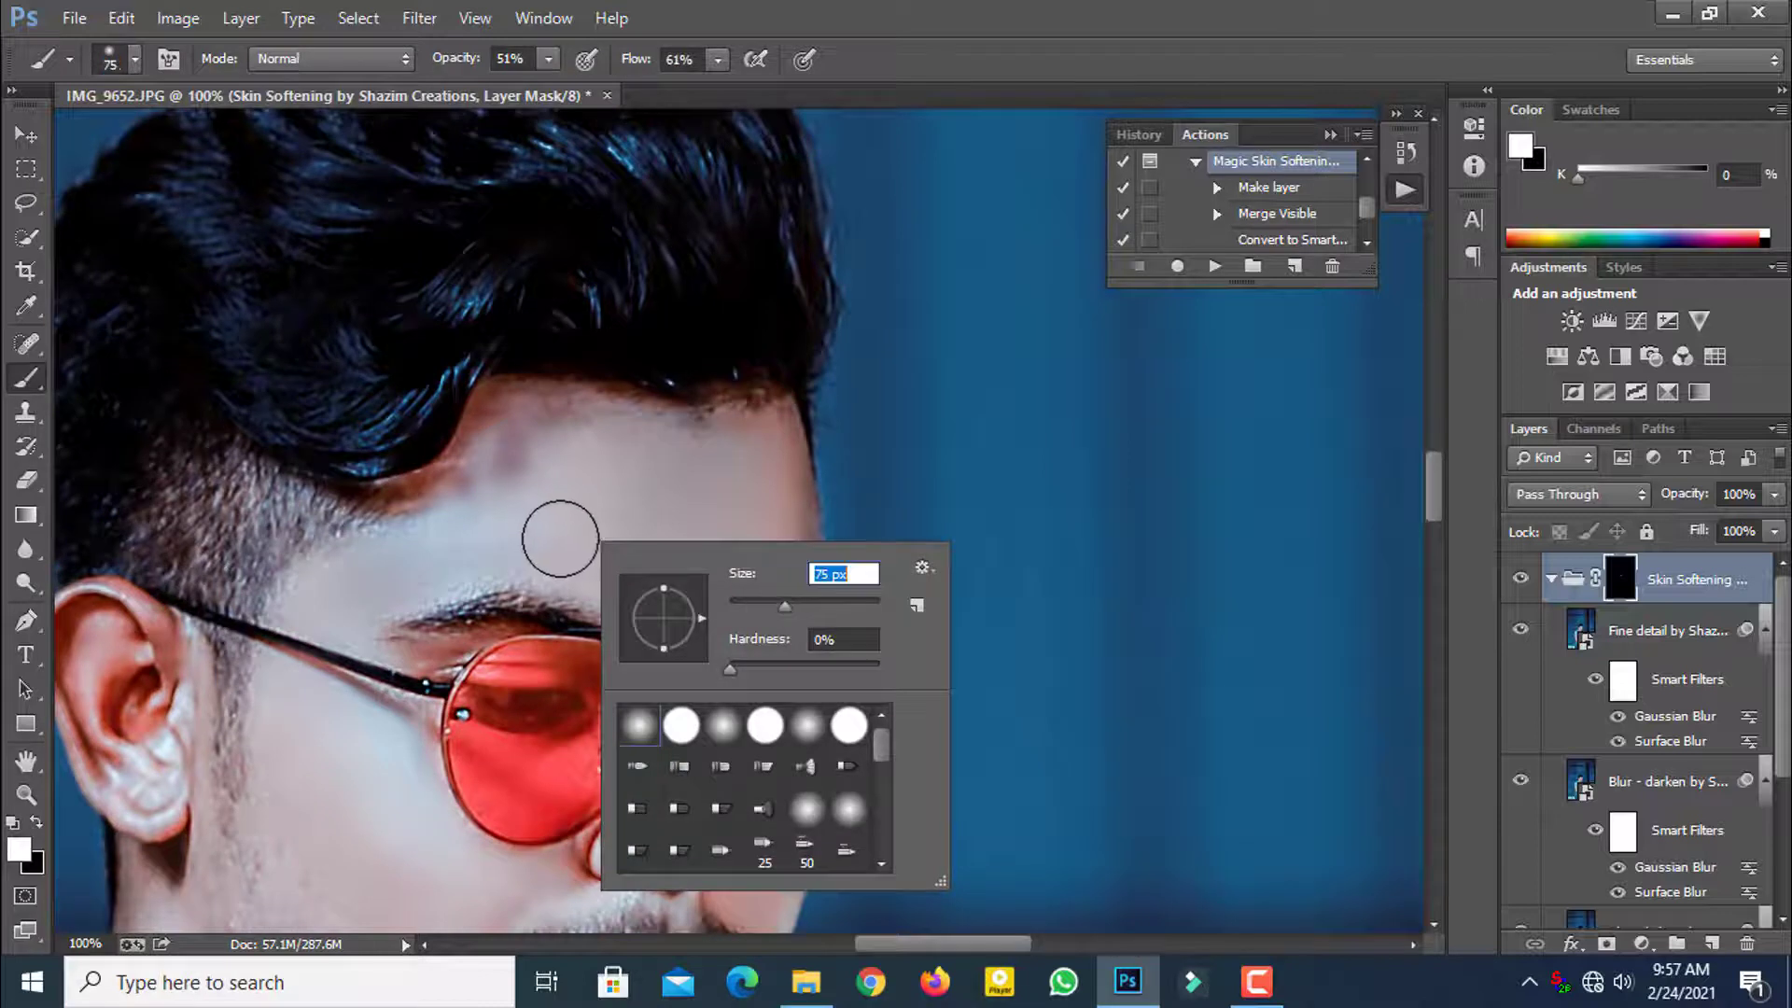
right_click(543, 533)
click(753, 602)
click(560, 510)
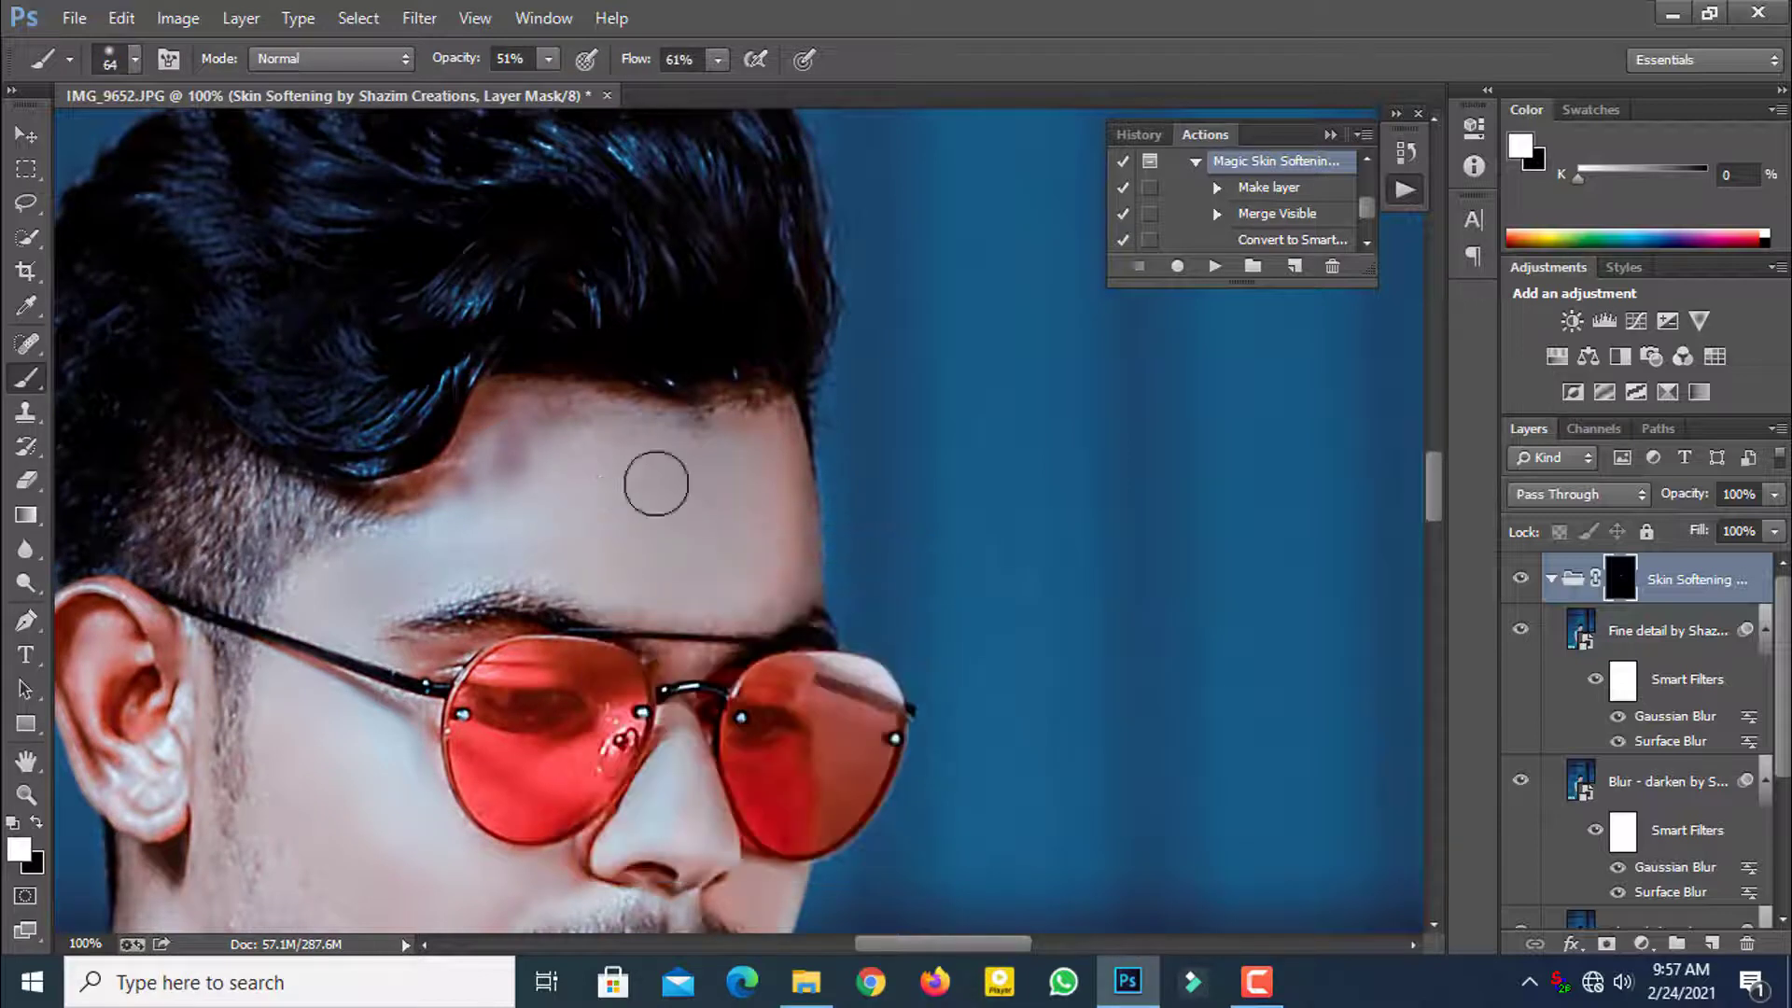
mouse_move(656, 483)
mouse_down()
mouse_move(721, 523)
mouse_move(713, 498)
mouse_move(753, 462)
mouse_move(751, 491)
mouse_move(401, 562)
mouse_move(553, 520)
mouse_move(512, 504)
mouse_move(540, 459)
mouse_move(568, 506)
mouse_move(626, 495)
mouse_move(584, 549)
mouse_up()
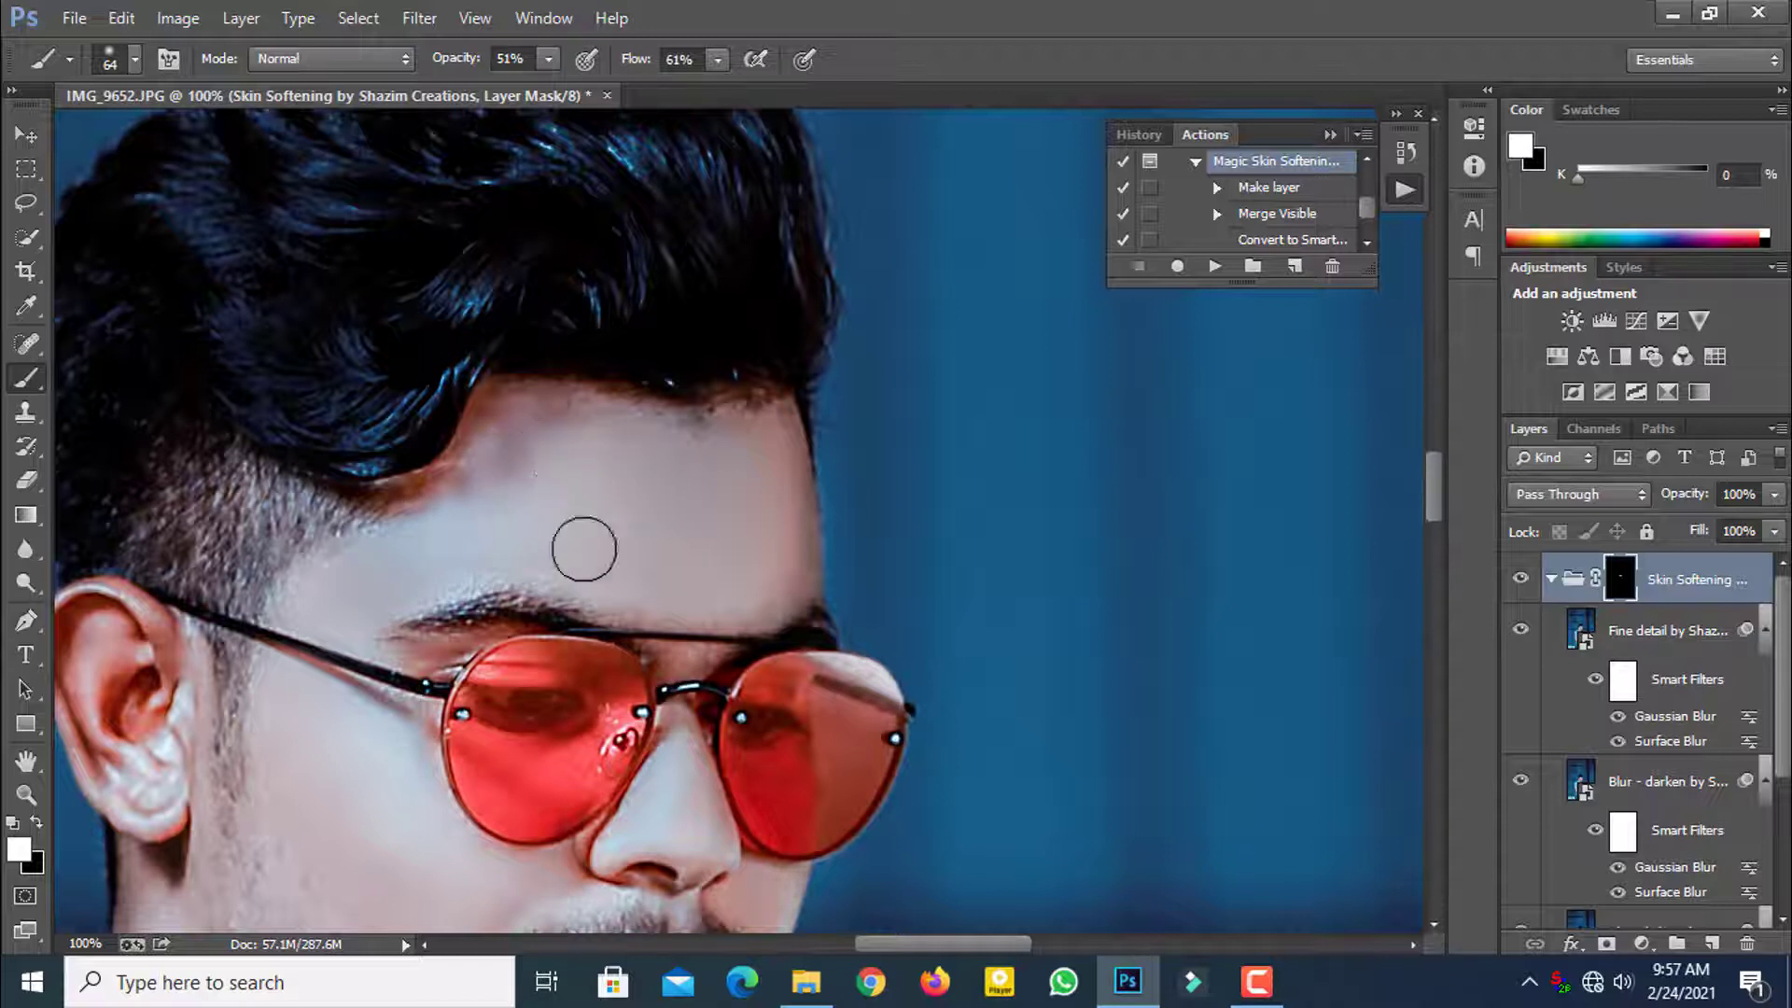
Step: Resize the brush to 34 px, then 45 px, and paint the softening mask over the skin around the glasses and nose
right_click(585, 548)
double_click(911, 571)
text(34)
key(Return)
scroll(765, 504, down, 1)
right_click(716, 532)
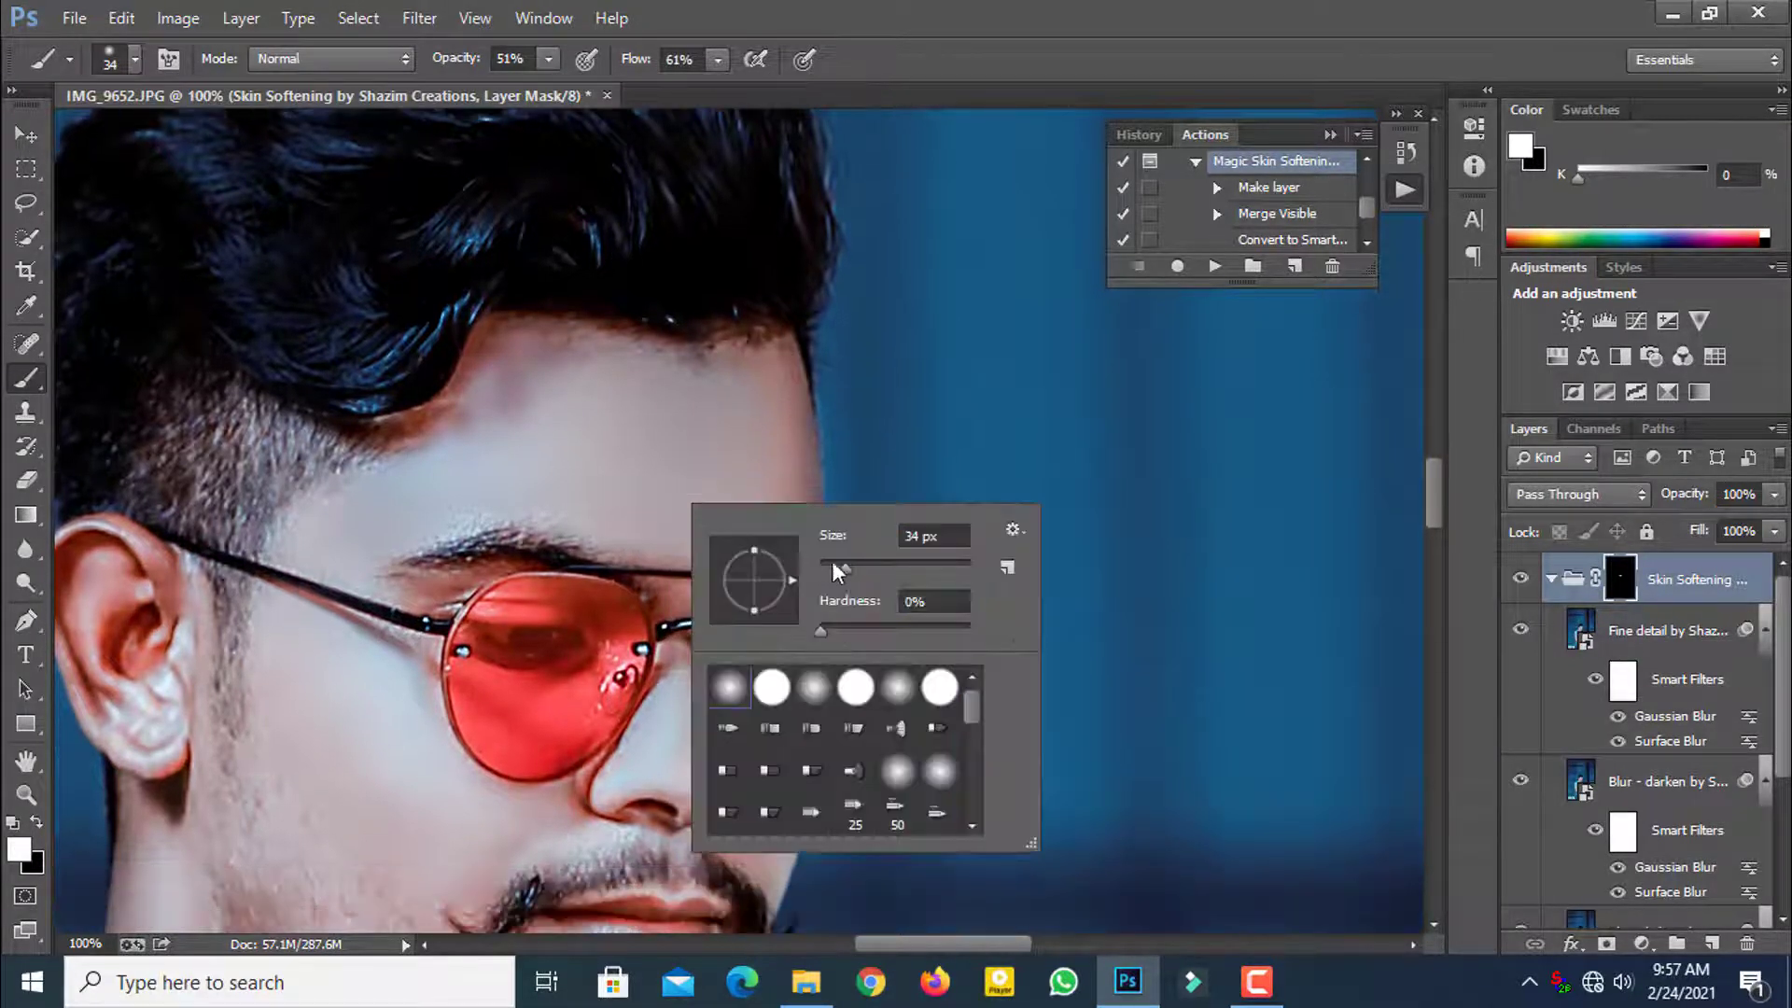
double_click(912, 532)
text(45)
key(Return)
scroll(322, 606, down, 2)
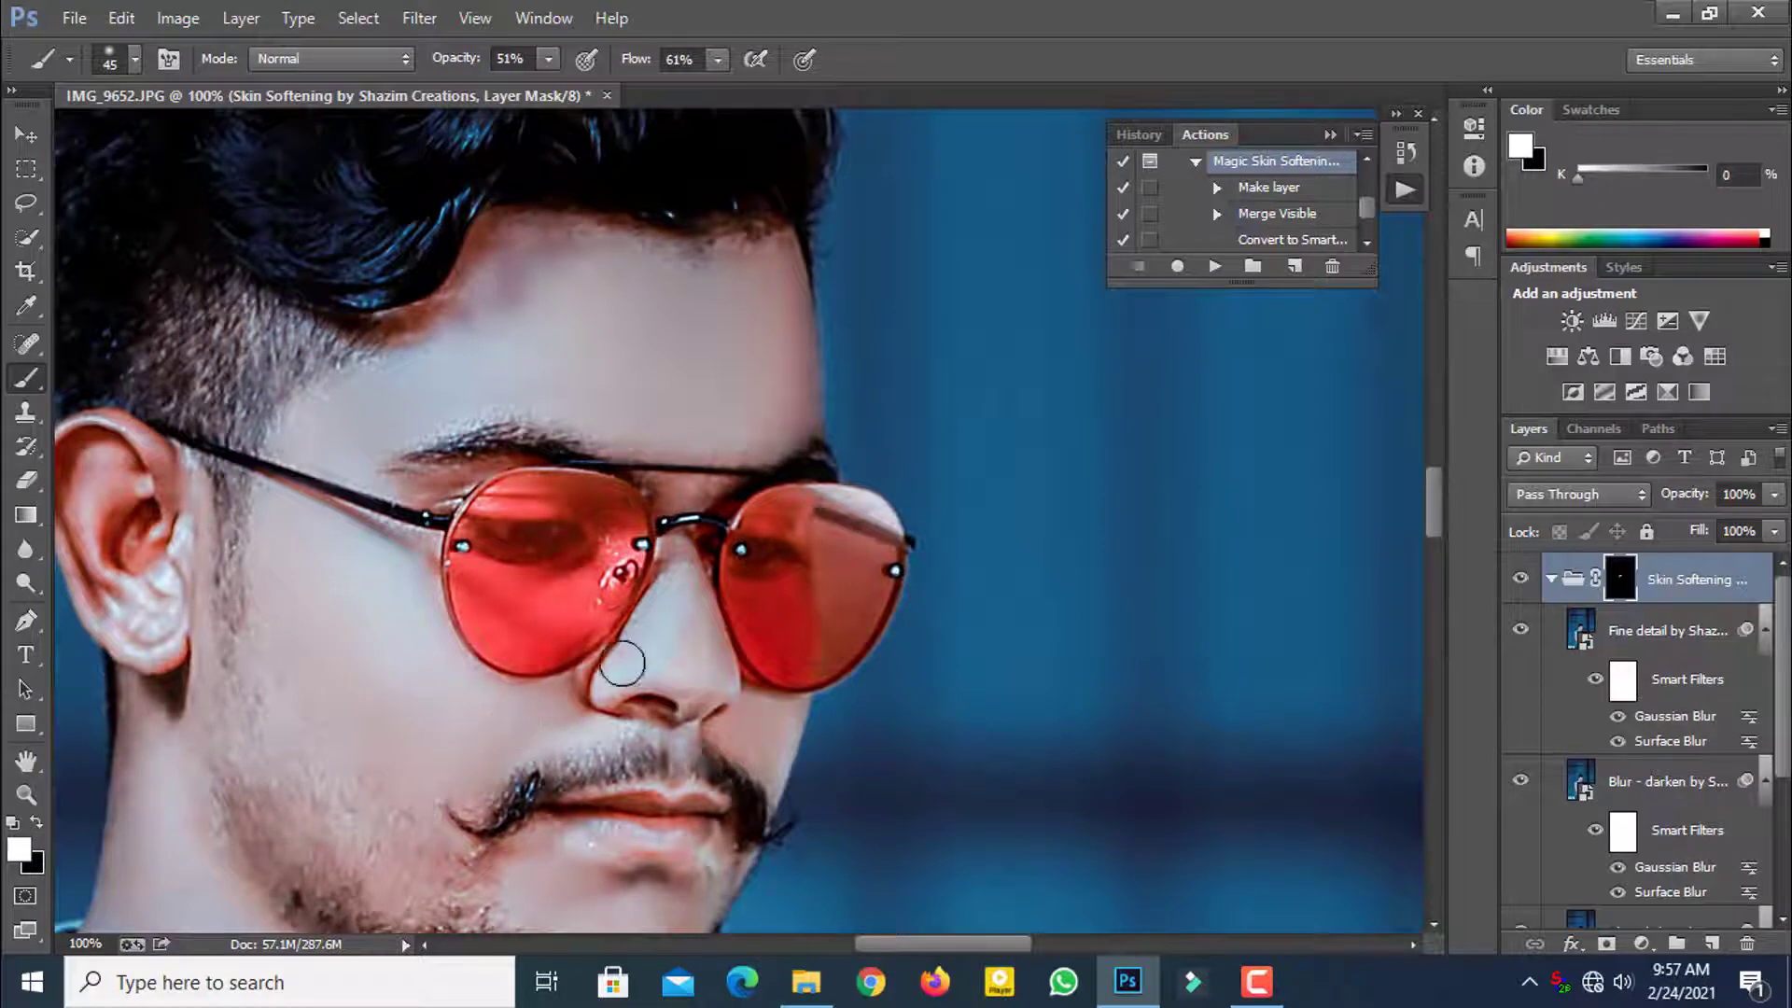
scroll(704, 669, down, 2)
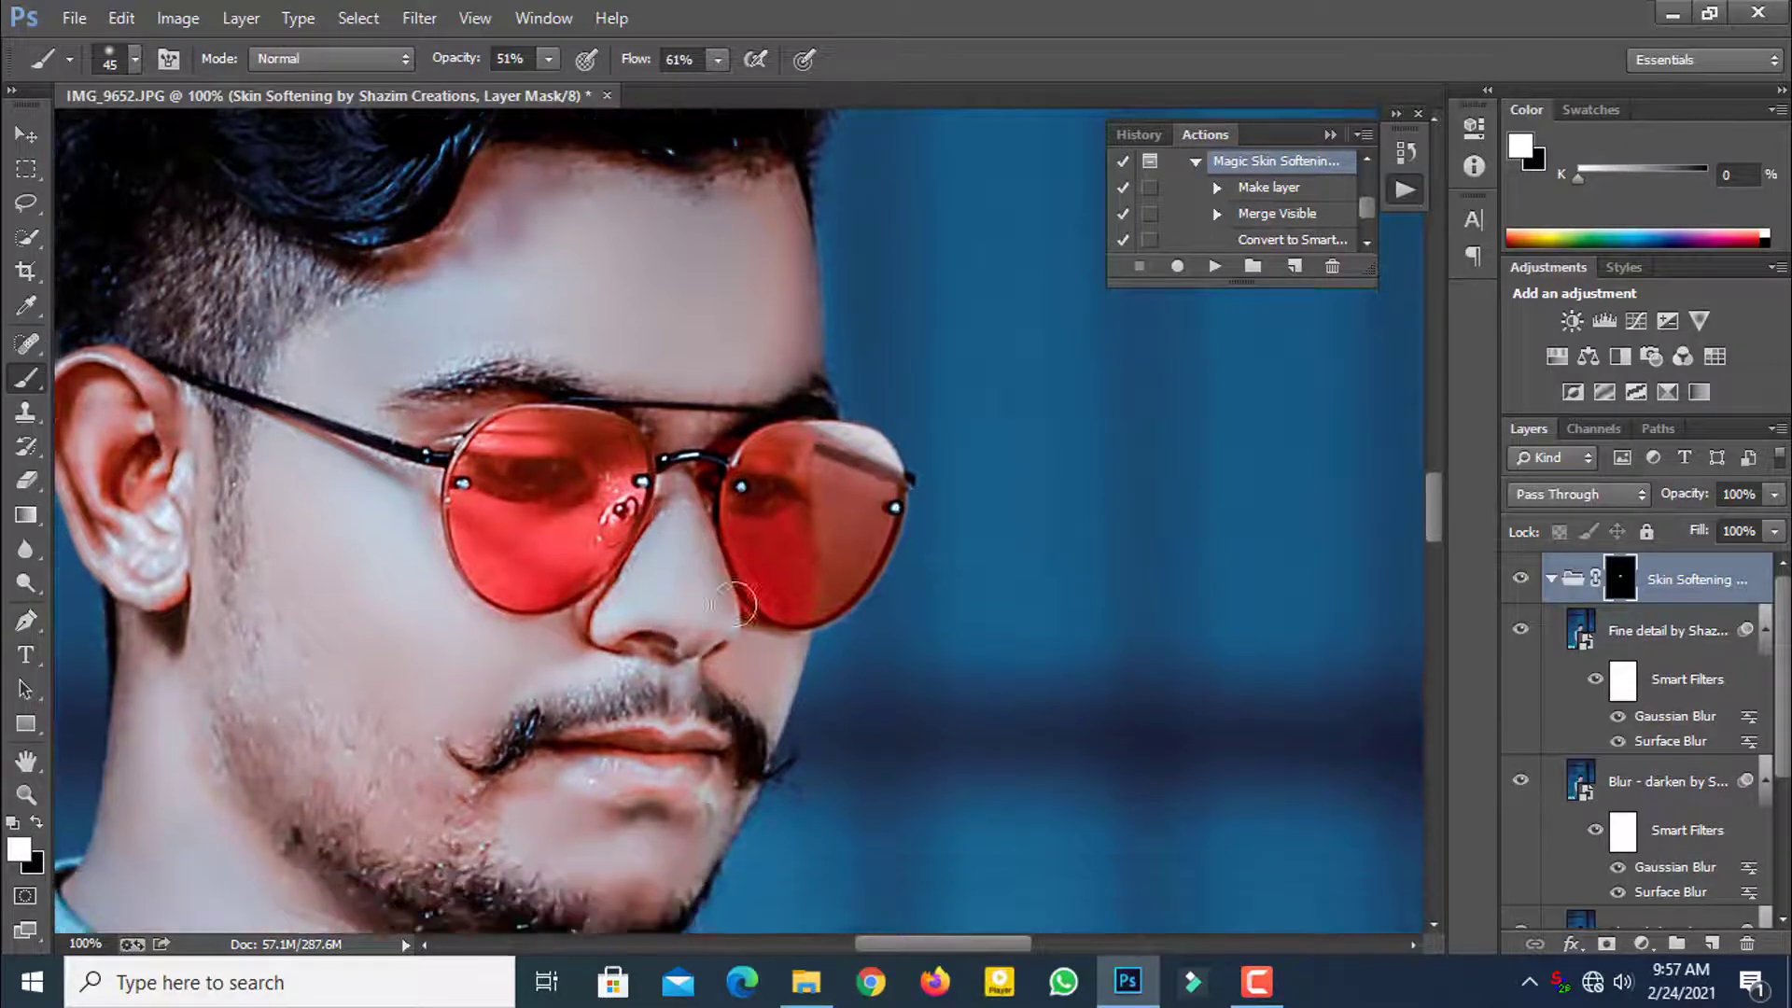
Step: Reduce the brush to 29 px and paint the softening mask around the nose and moustache
right_click(821, 563)
click(970, 629)
key(Return)
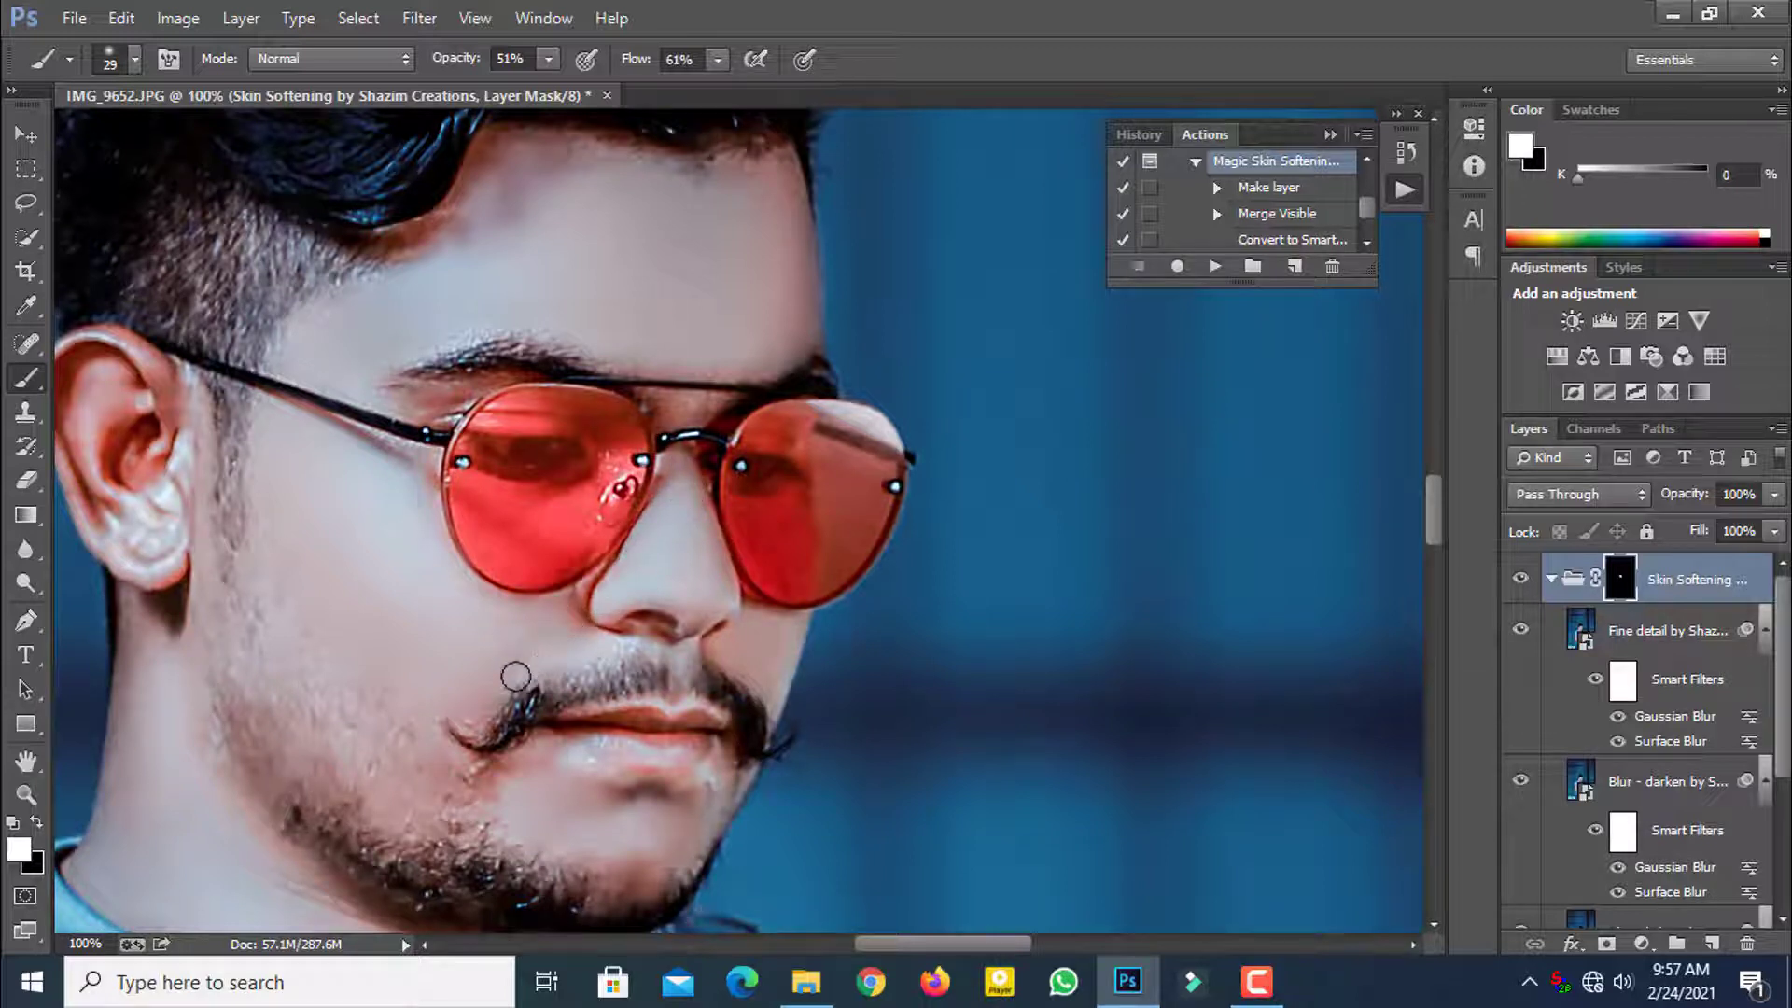
Step: Enlarge the brush to 55 px and paint the softening mask over the forehead above the eyebrow
scroll(347, 431, up, 2)
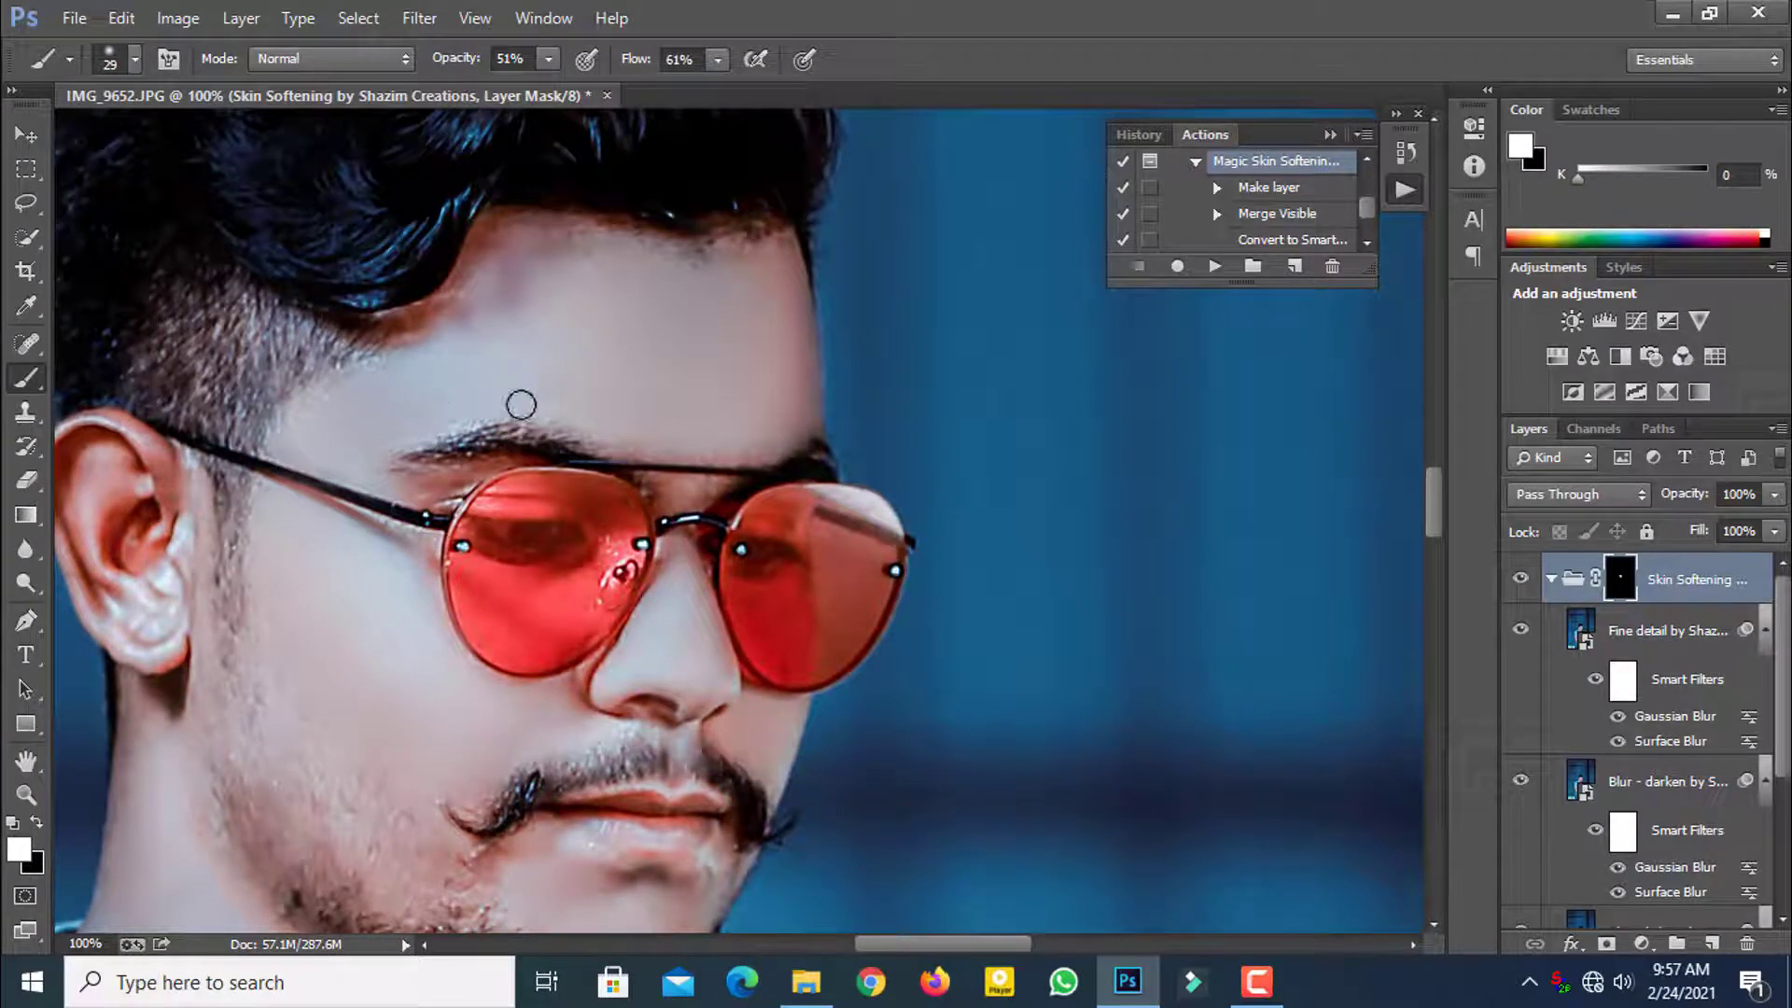
right_click(540, 390)
click(713, 457)
click(474, 378)
Step: Set the brush to 38 px and paint the softening mask over the chin below the lips
scroll(397, 541, down, 6)
right_click(556, 633)
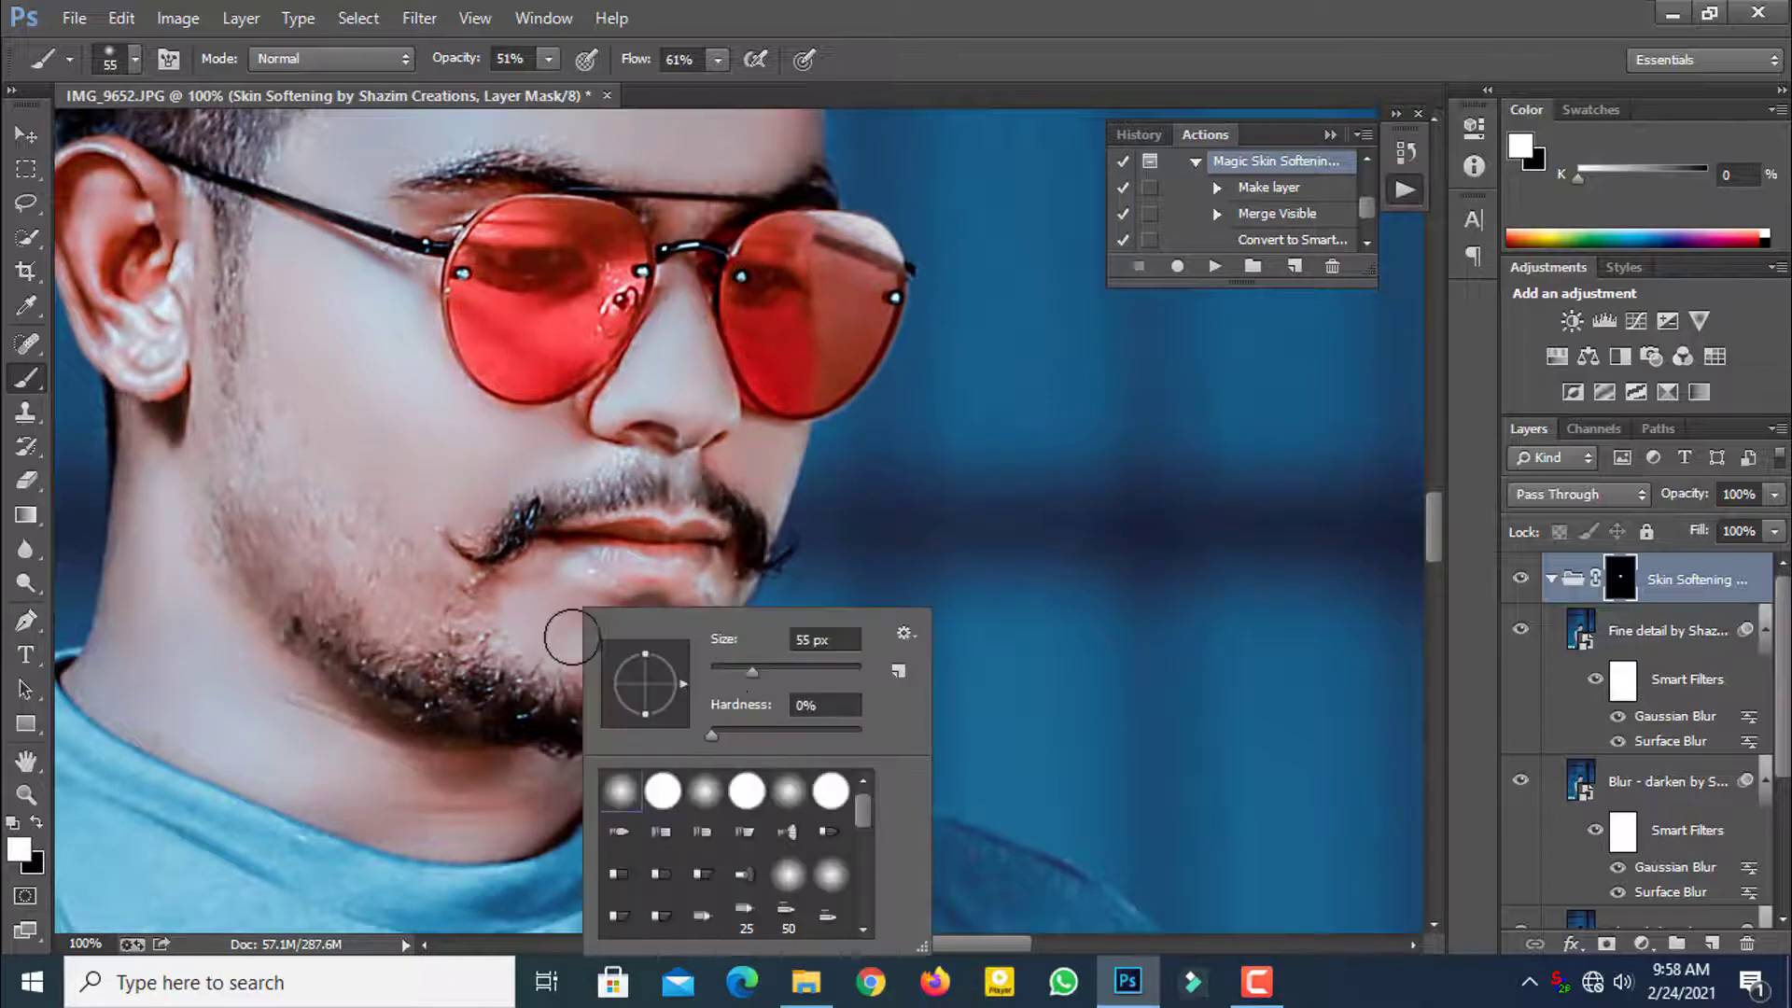
drag(747, 685, 737, 684)
click(534, 615)
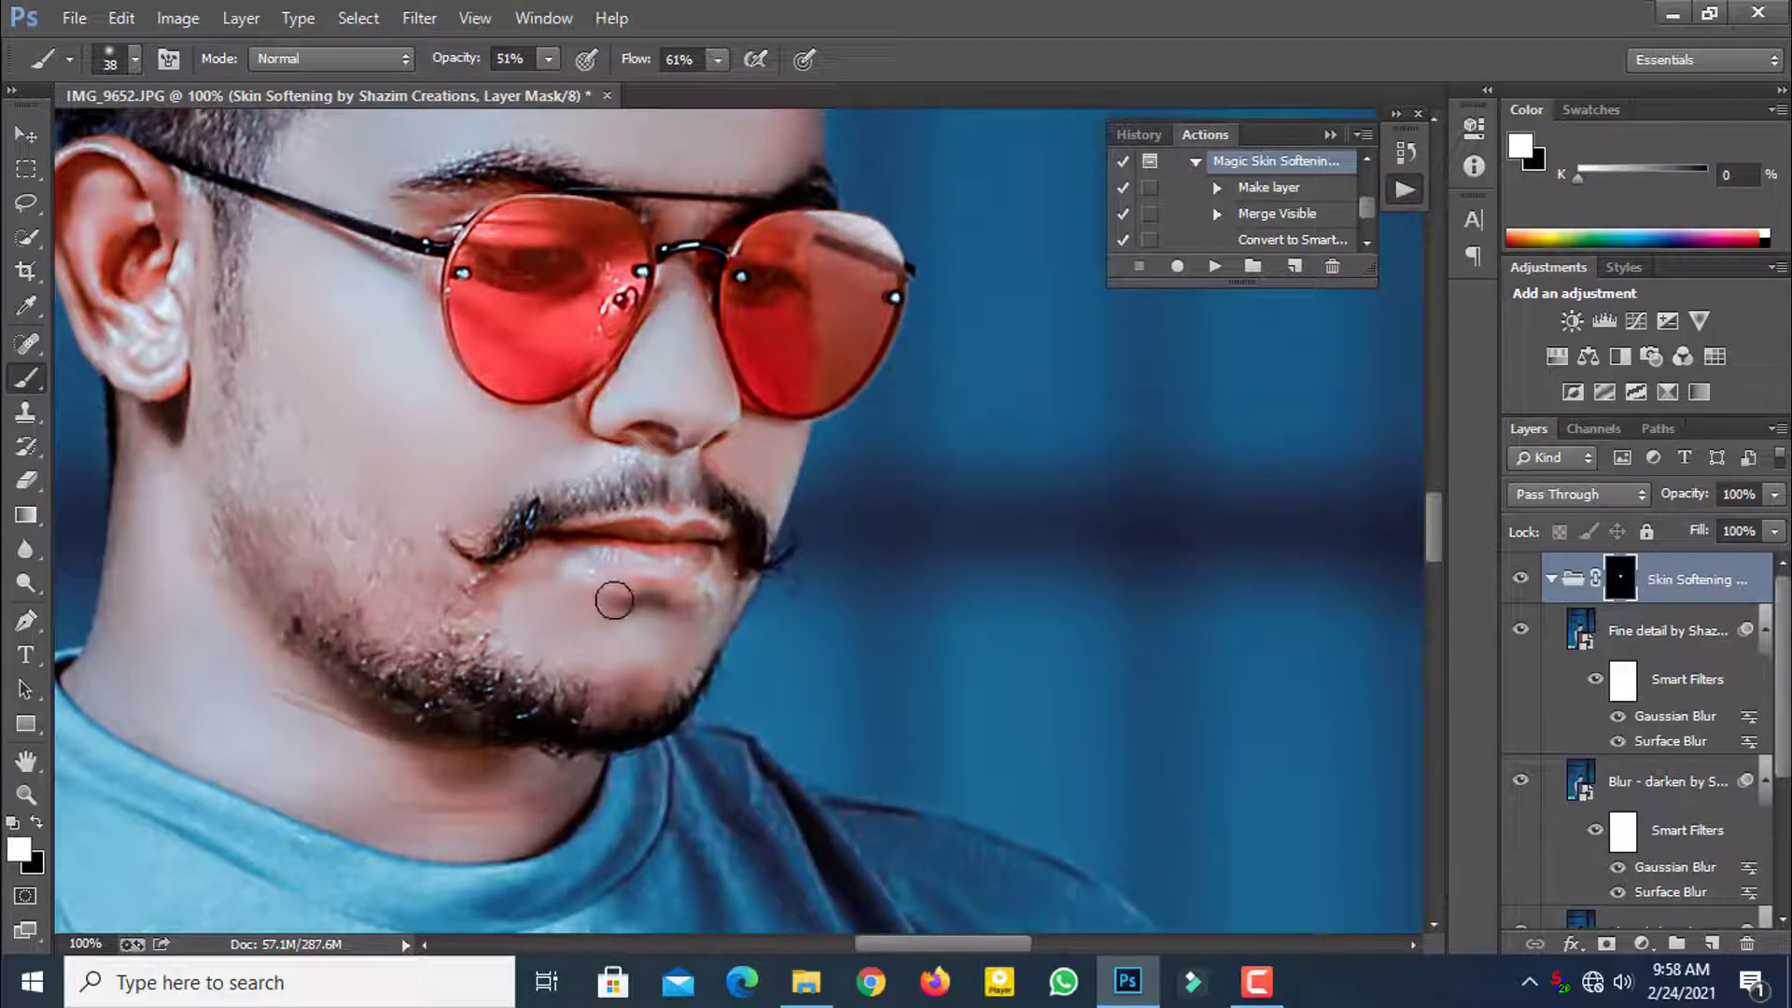
Step: Set the brush to 61 px and paint the softening mask over the man's neck
scroll(373, 633, down, 2)
right_click(373, 632)
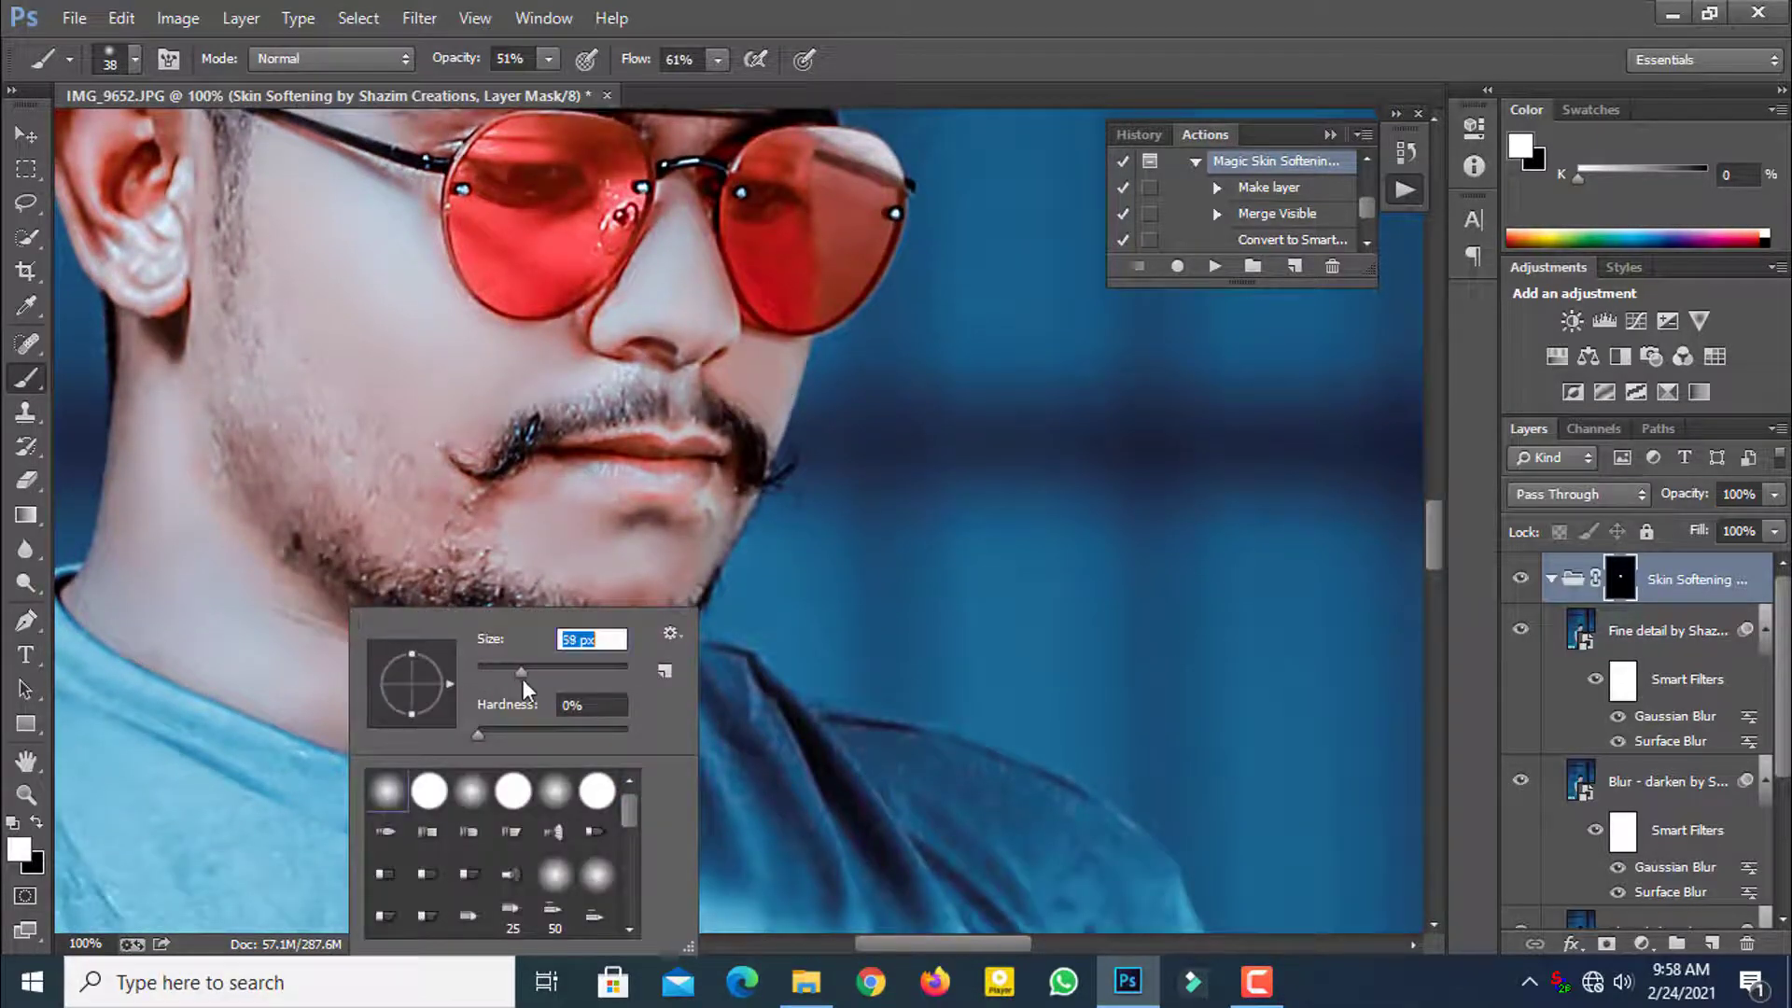
text(61)
key(Return)
mouse_move(143, 623)
mouse_down()
mouse_move(195, 652)
mouse_move(199, 675)
mouse_move(290, 635)
mouse_move(311, 705)
mouse_up()
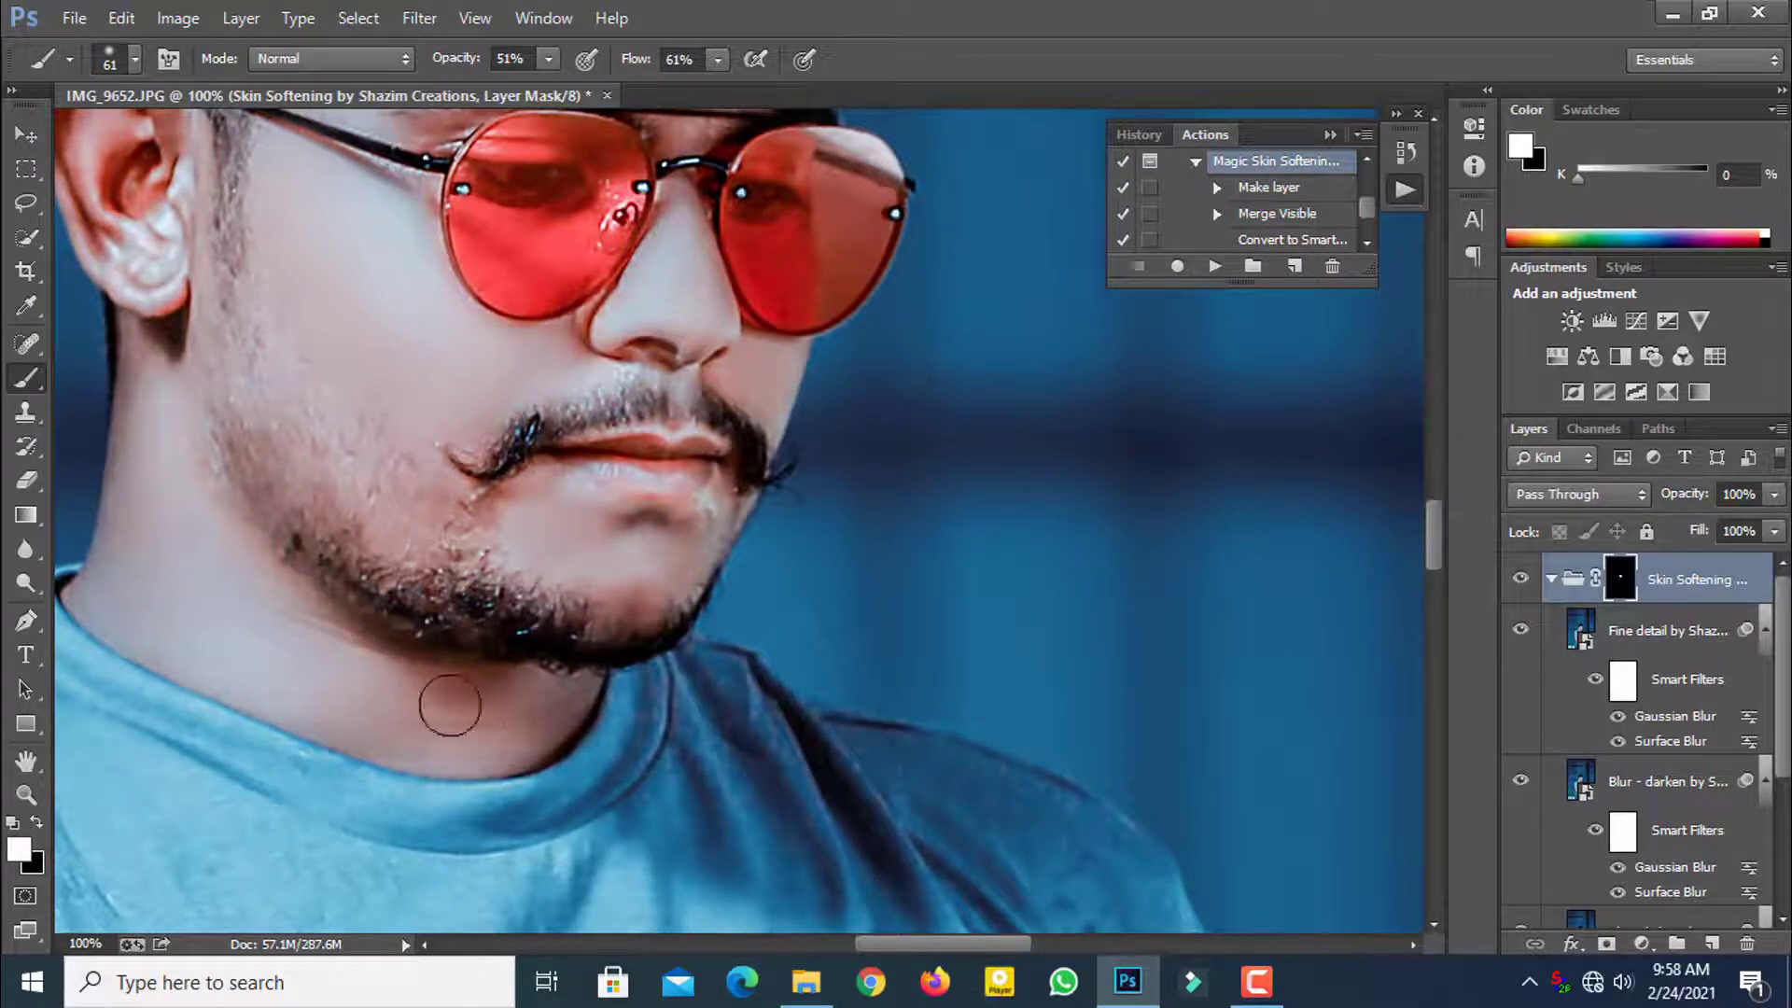
Step: Set the brush to 34 px and paint the softening mask over the side of the neck and the ear
scroll(268, 608, up, 1)
right_click(280, 607)
text(34)
key(Return)
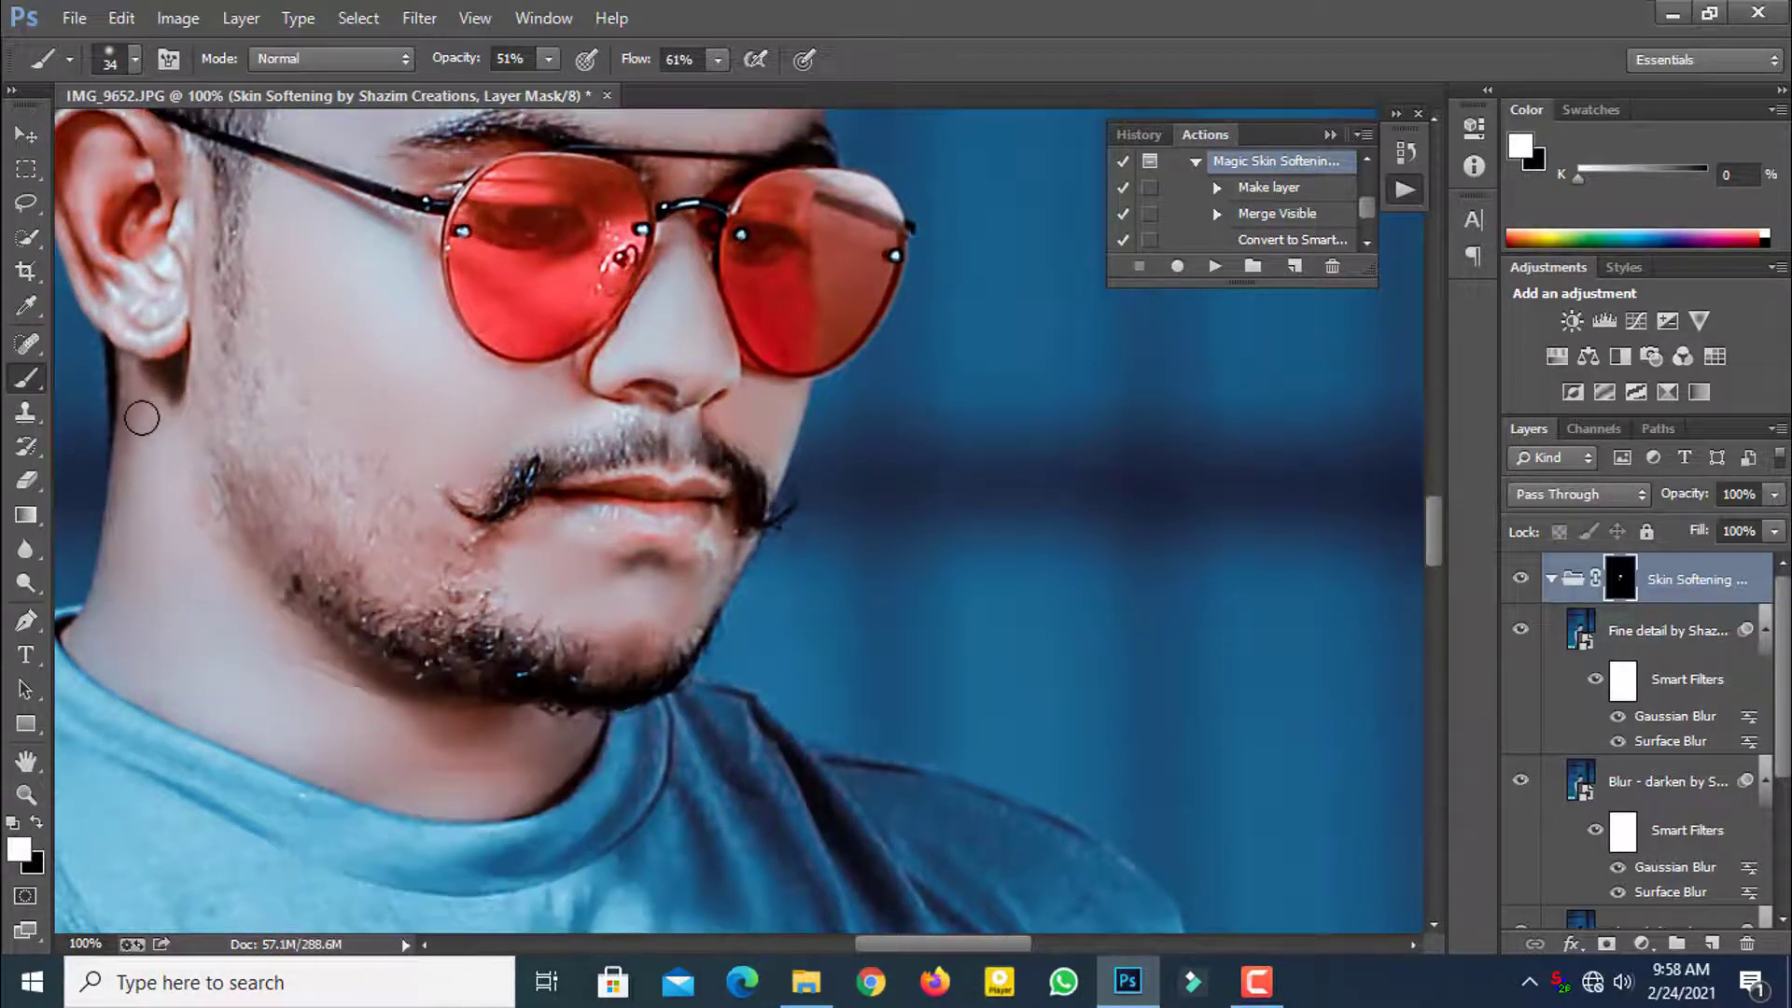
scroll(150, 451, up, 3)
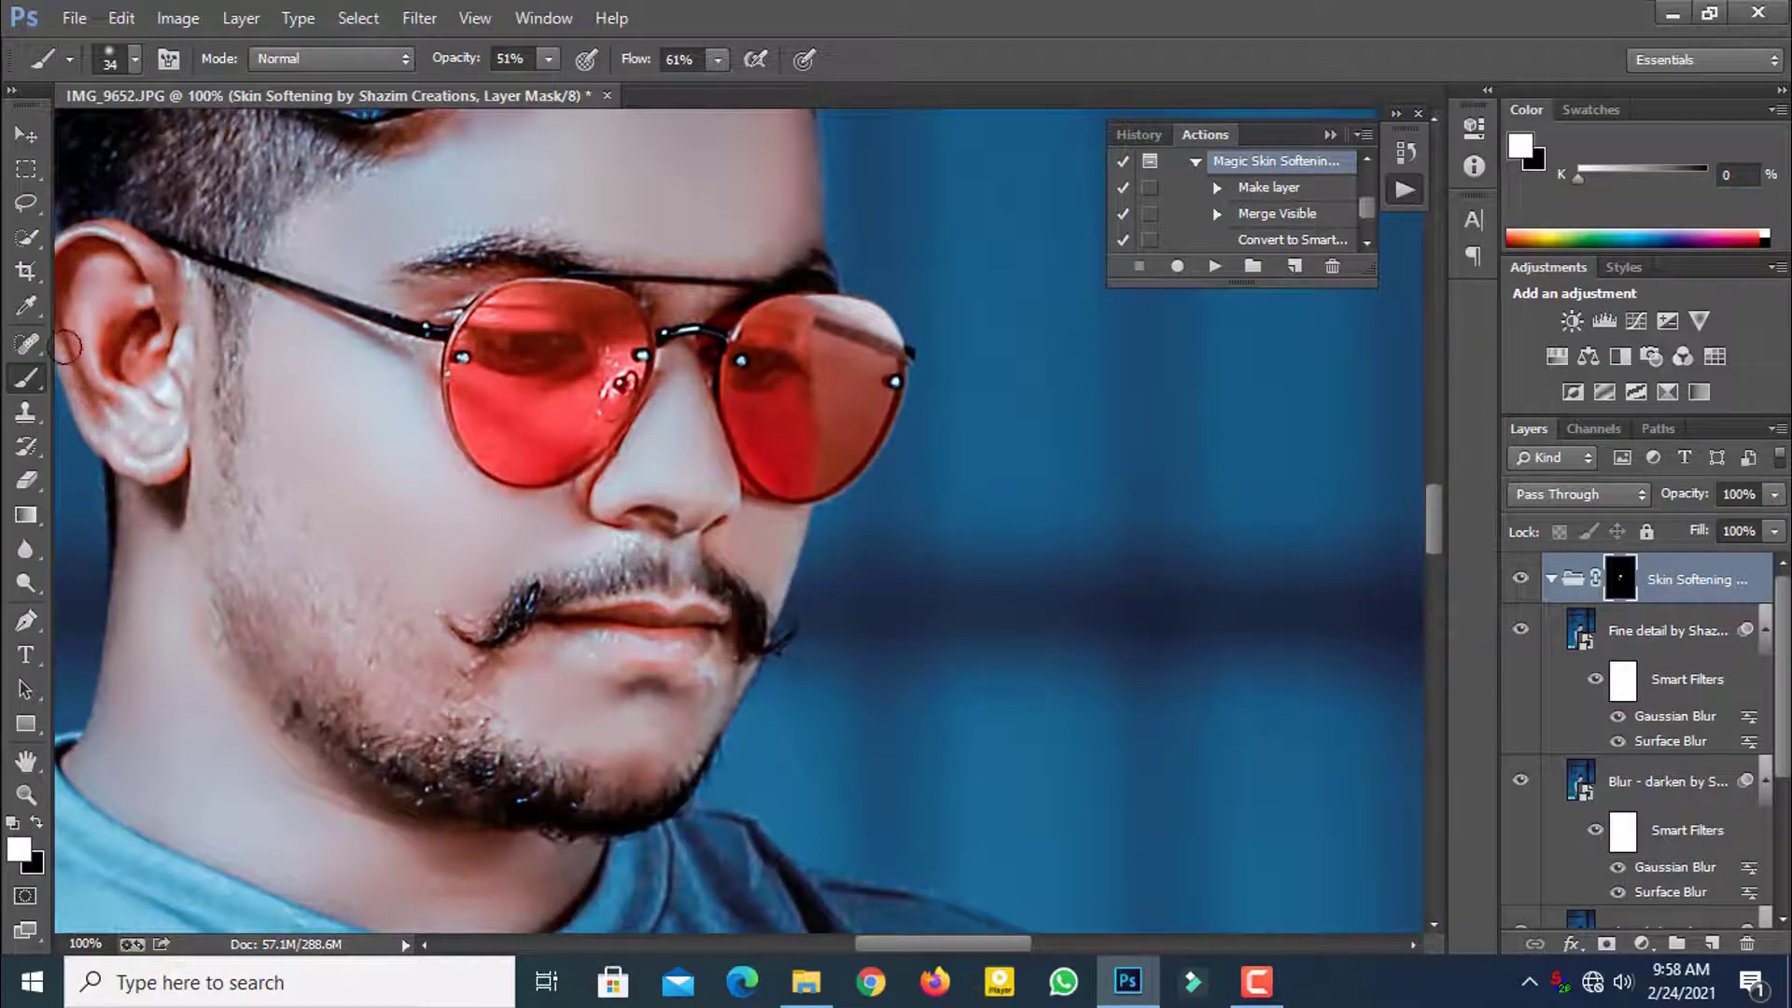
scroll(185, 384, up, 1)
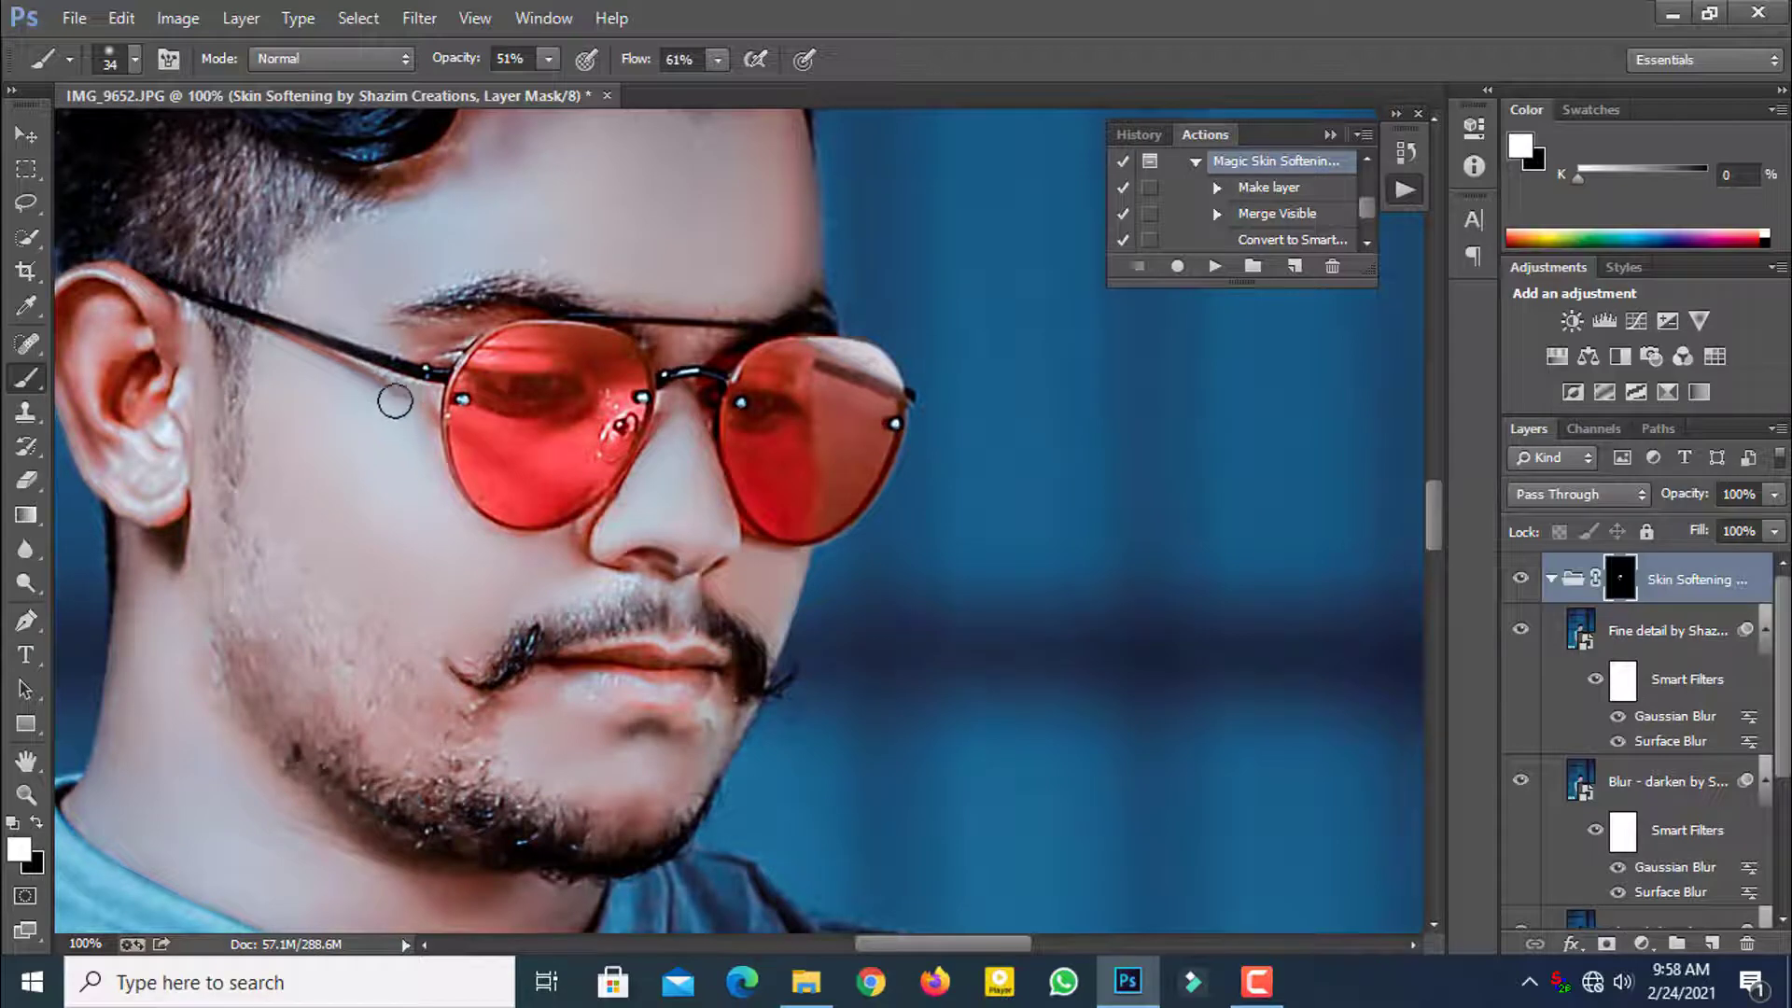
Step: Set the brush to 55 px and touch up the softening mask across the forehead below the hairline
scroll(535, 504, up, 2)
right_click(717, 313)
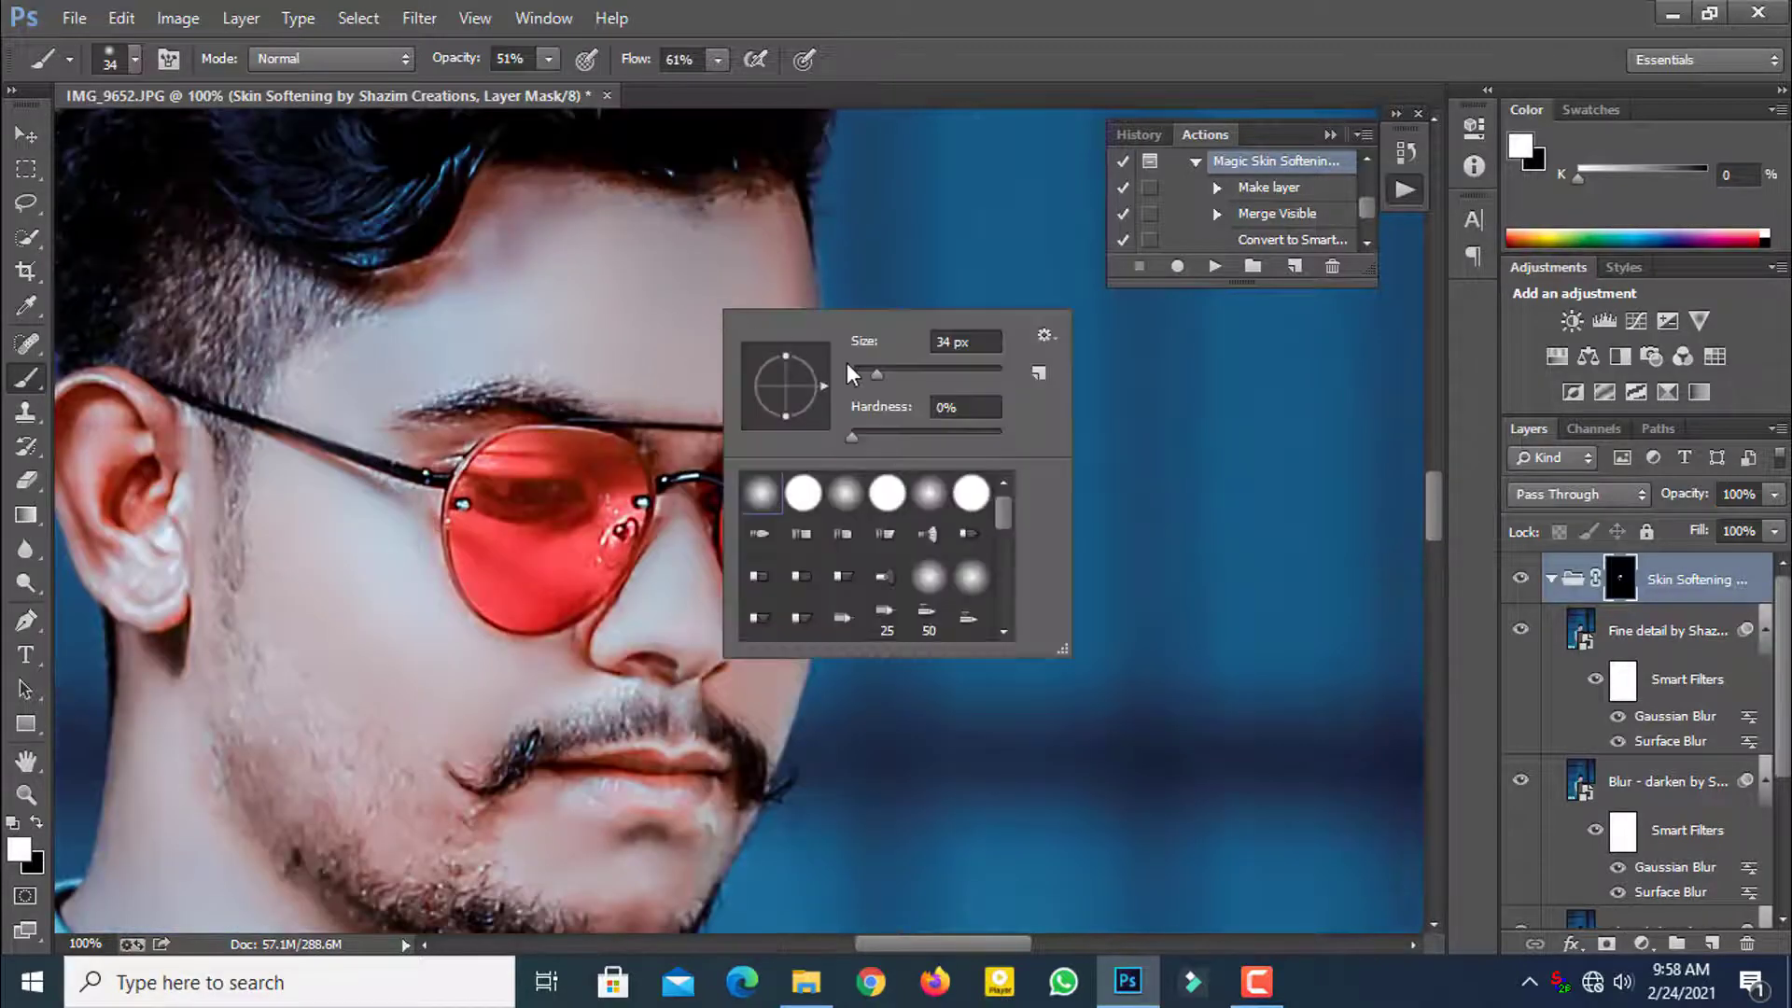
text(55)
key(Return)
Step: Set the brush to 125 px and paint the softening mask down the man's front arm from sleeve to forearm
click(26, 793)
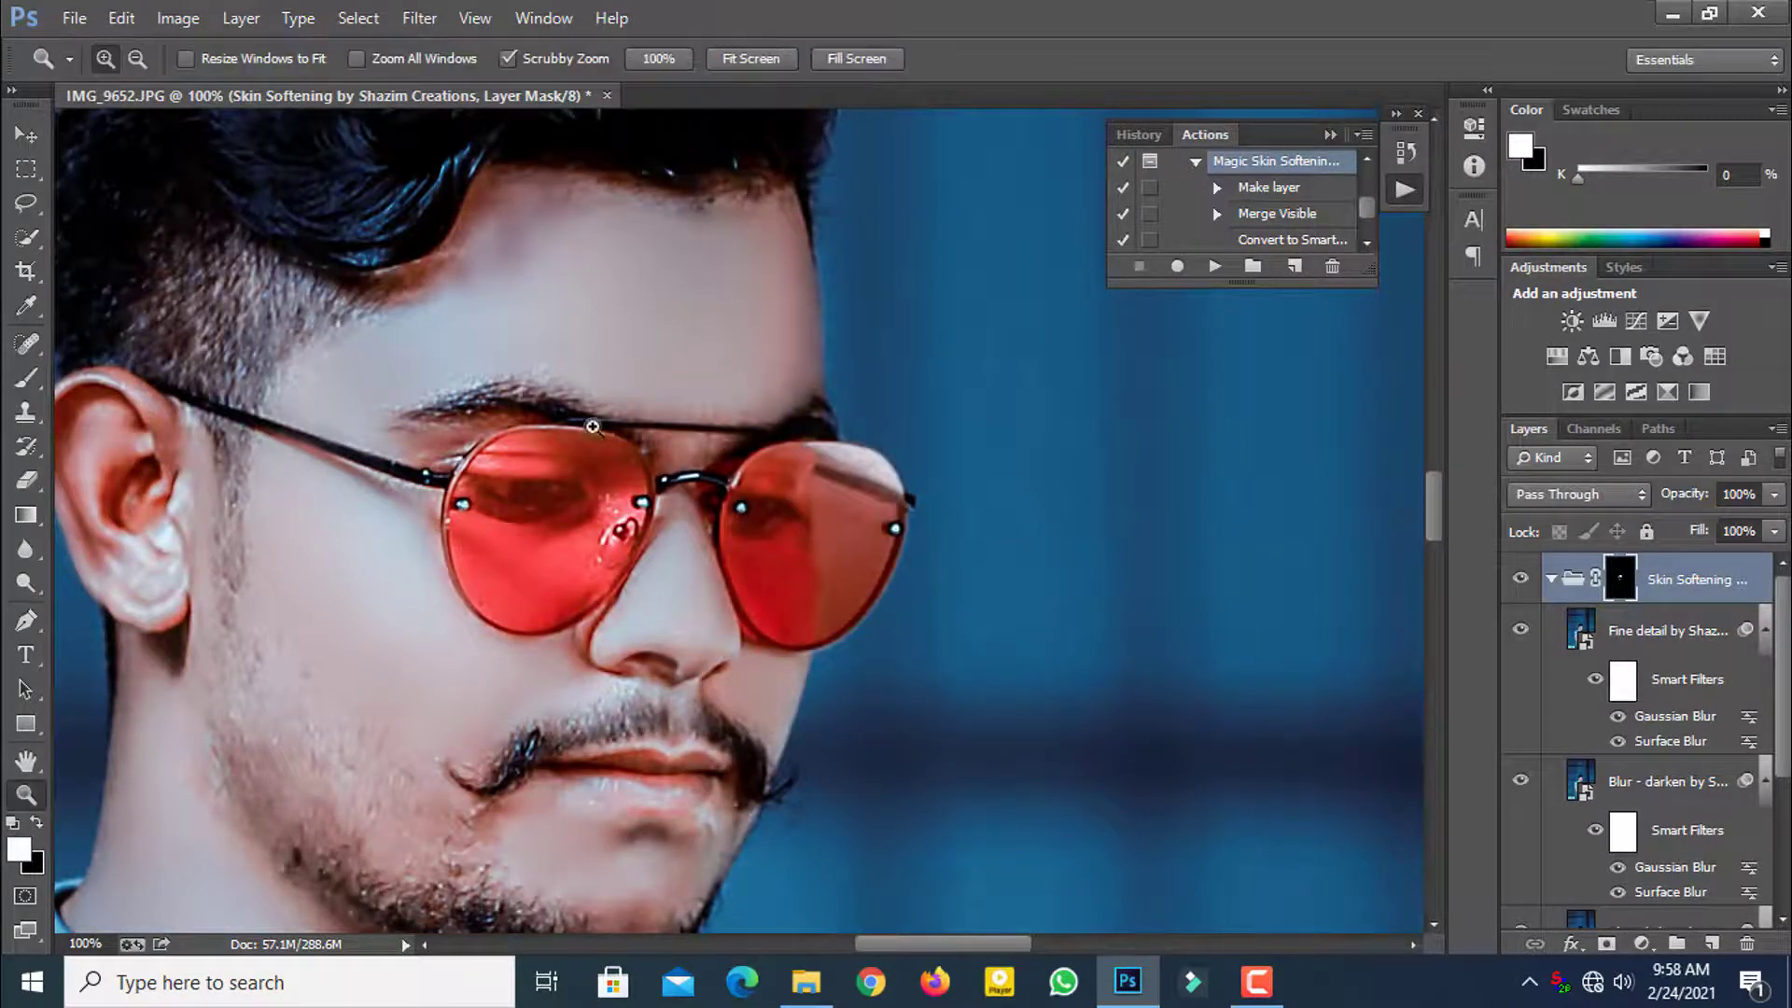
key(ctrl+0)
click(808, 546)
click(803, 553)
click(796, 560)
scroll(484, 664, down, 2)
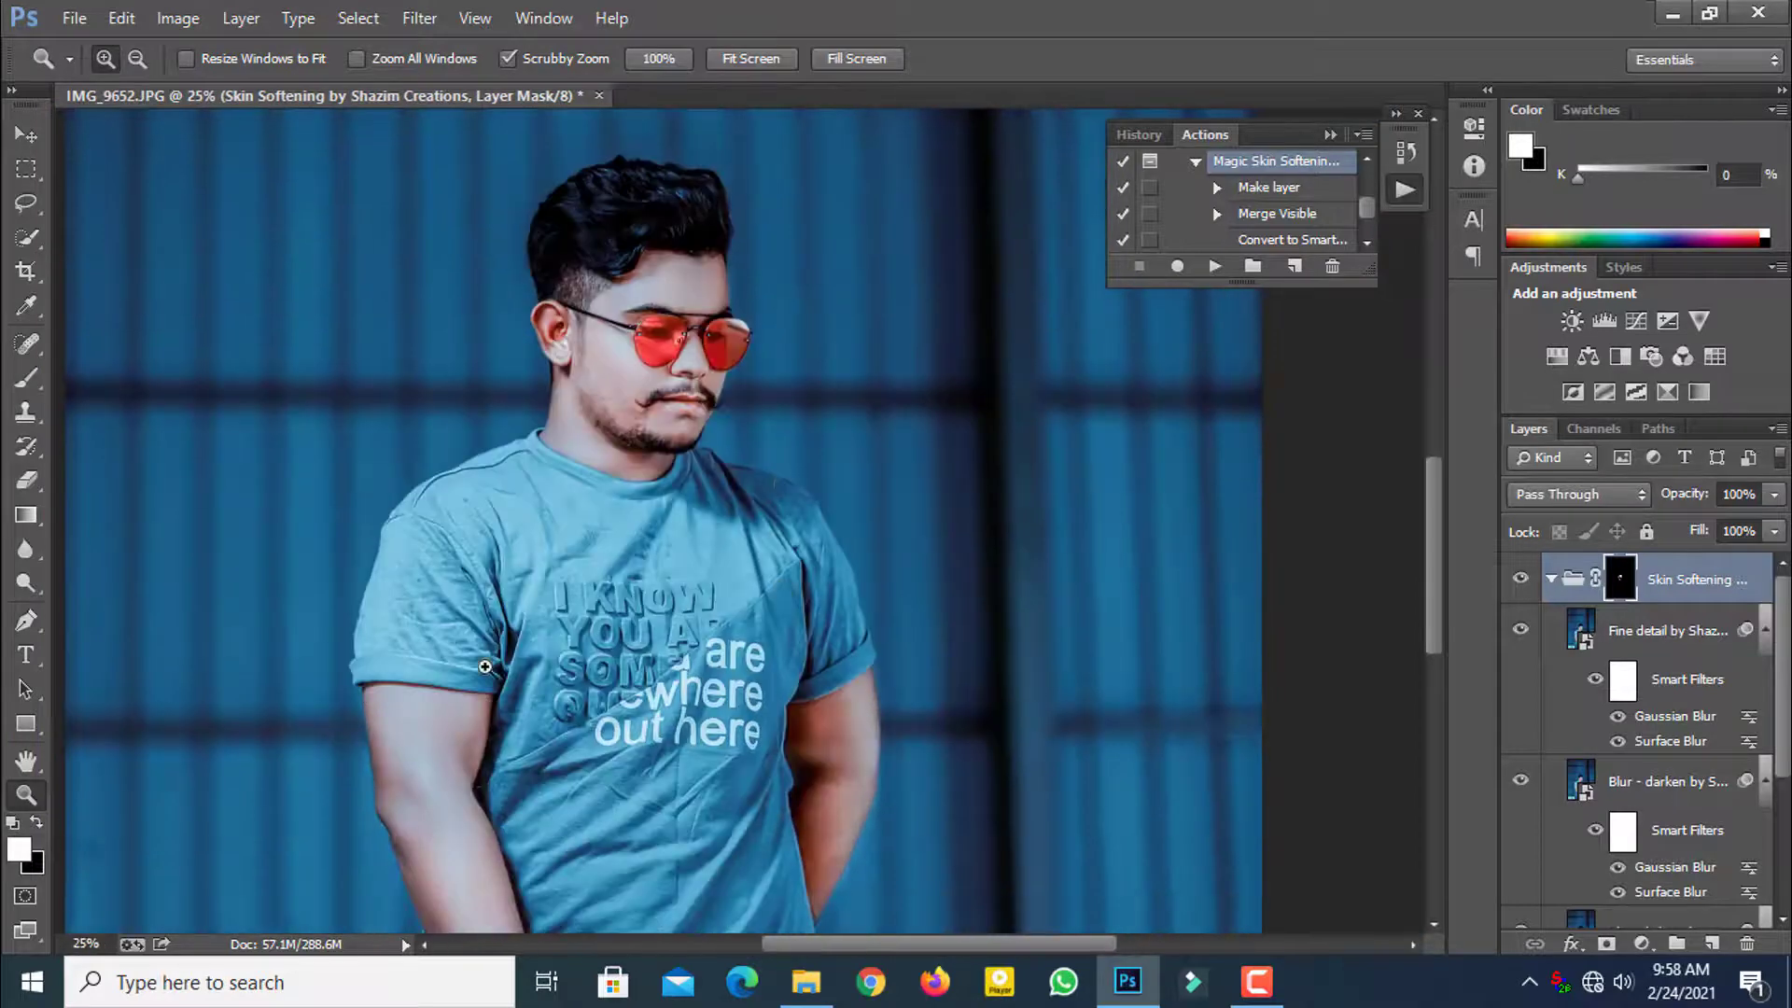
click(484, 664)
click(485, 658)
scroll(496, 644, down, 8)
key(b)
right_click(372, 389)
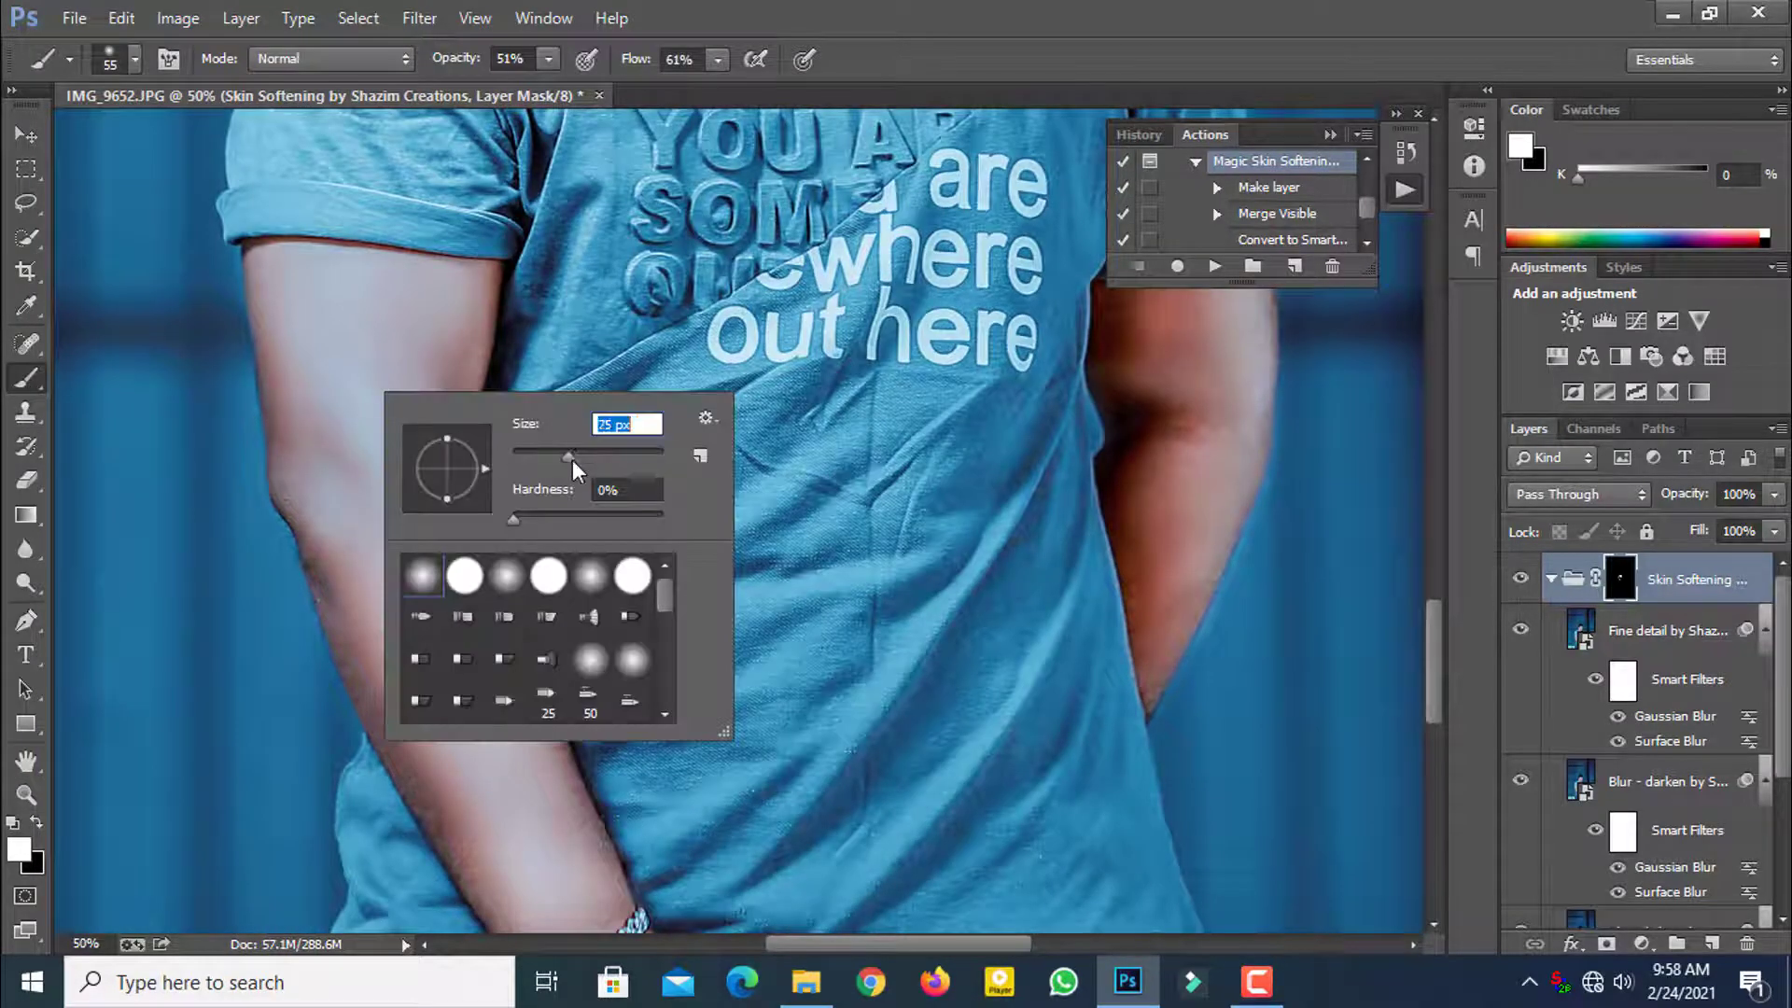
text(125)
key(Return)
mouse_move(328, 333)
mouse_down()
mouse_move(323, 280)
mouse_move(433, 390)
mouse_move(395, 439)
mouse_move(342, 422)
mouse_move(417, 642)
mouse_up()
scroll(479, 696, down, 2)
Step: Reduce the brush to 76 px and paint the softening mask over the lower forearm, wrist and hand
right_click(554, 588)
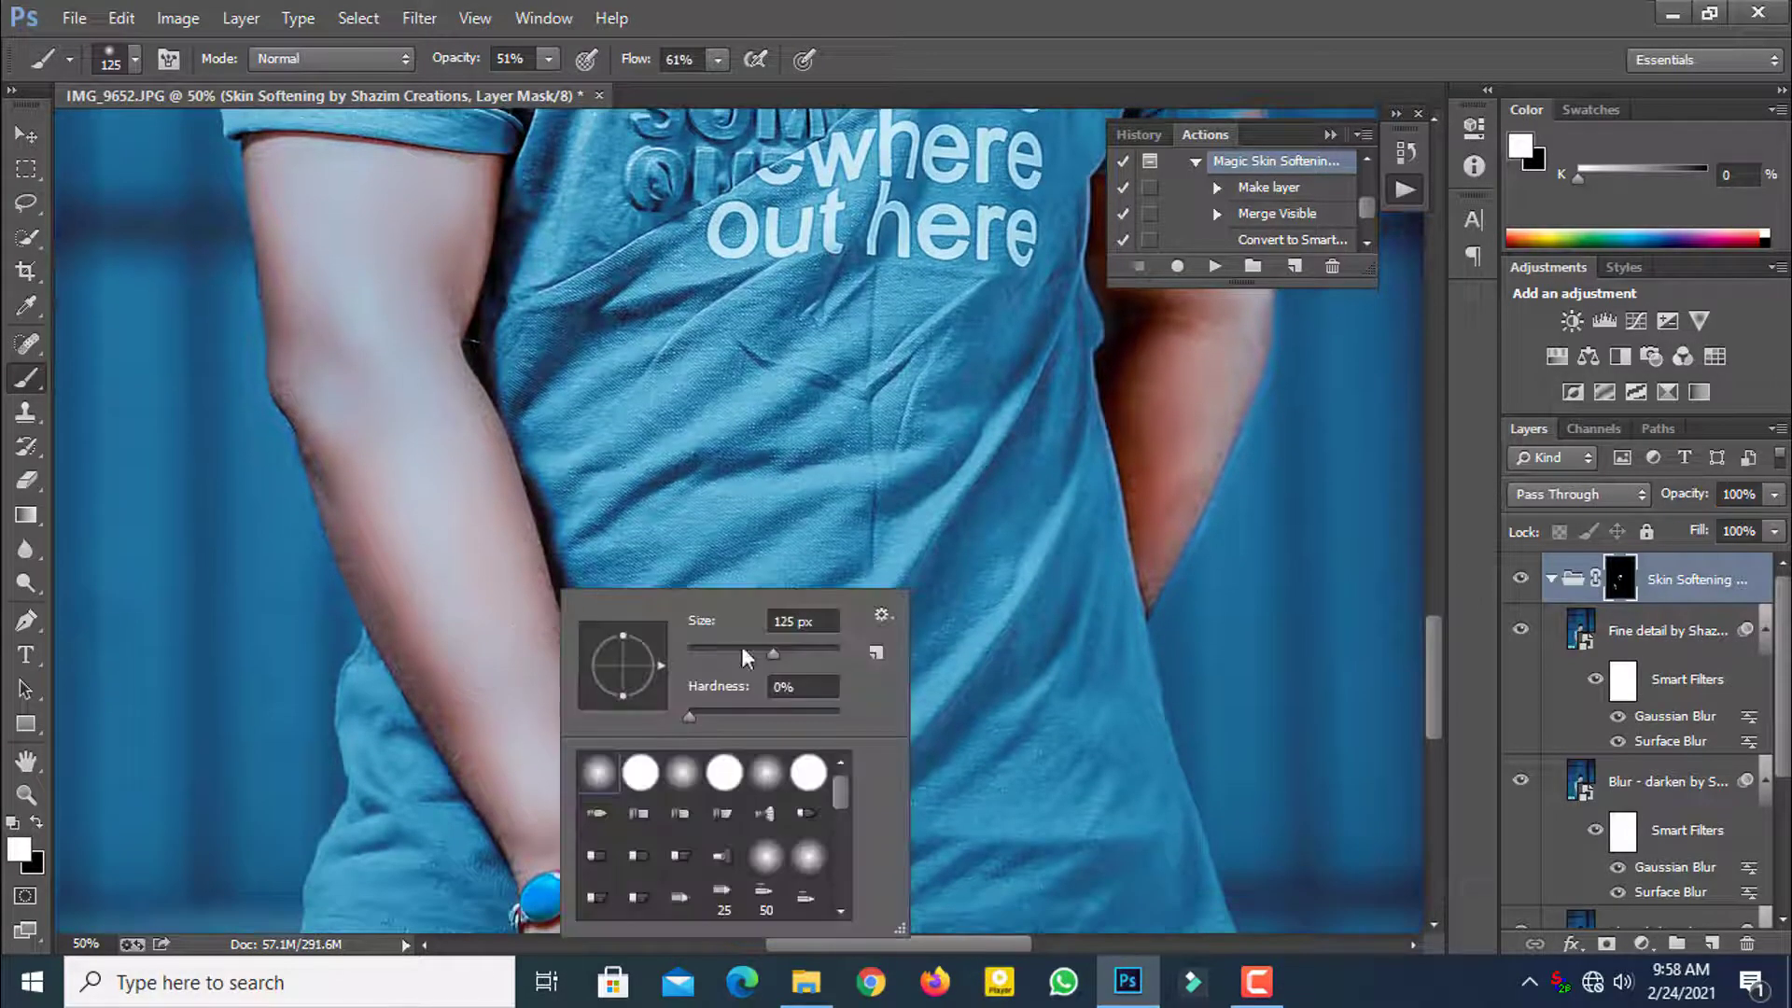
text(76)
key(Return)
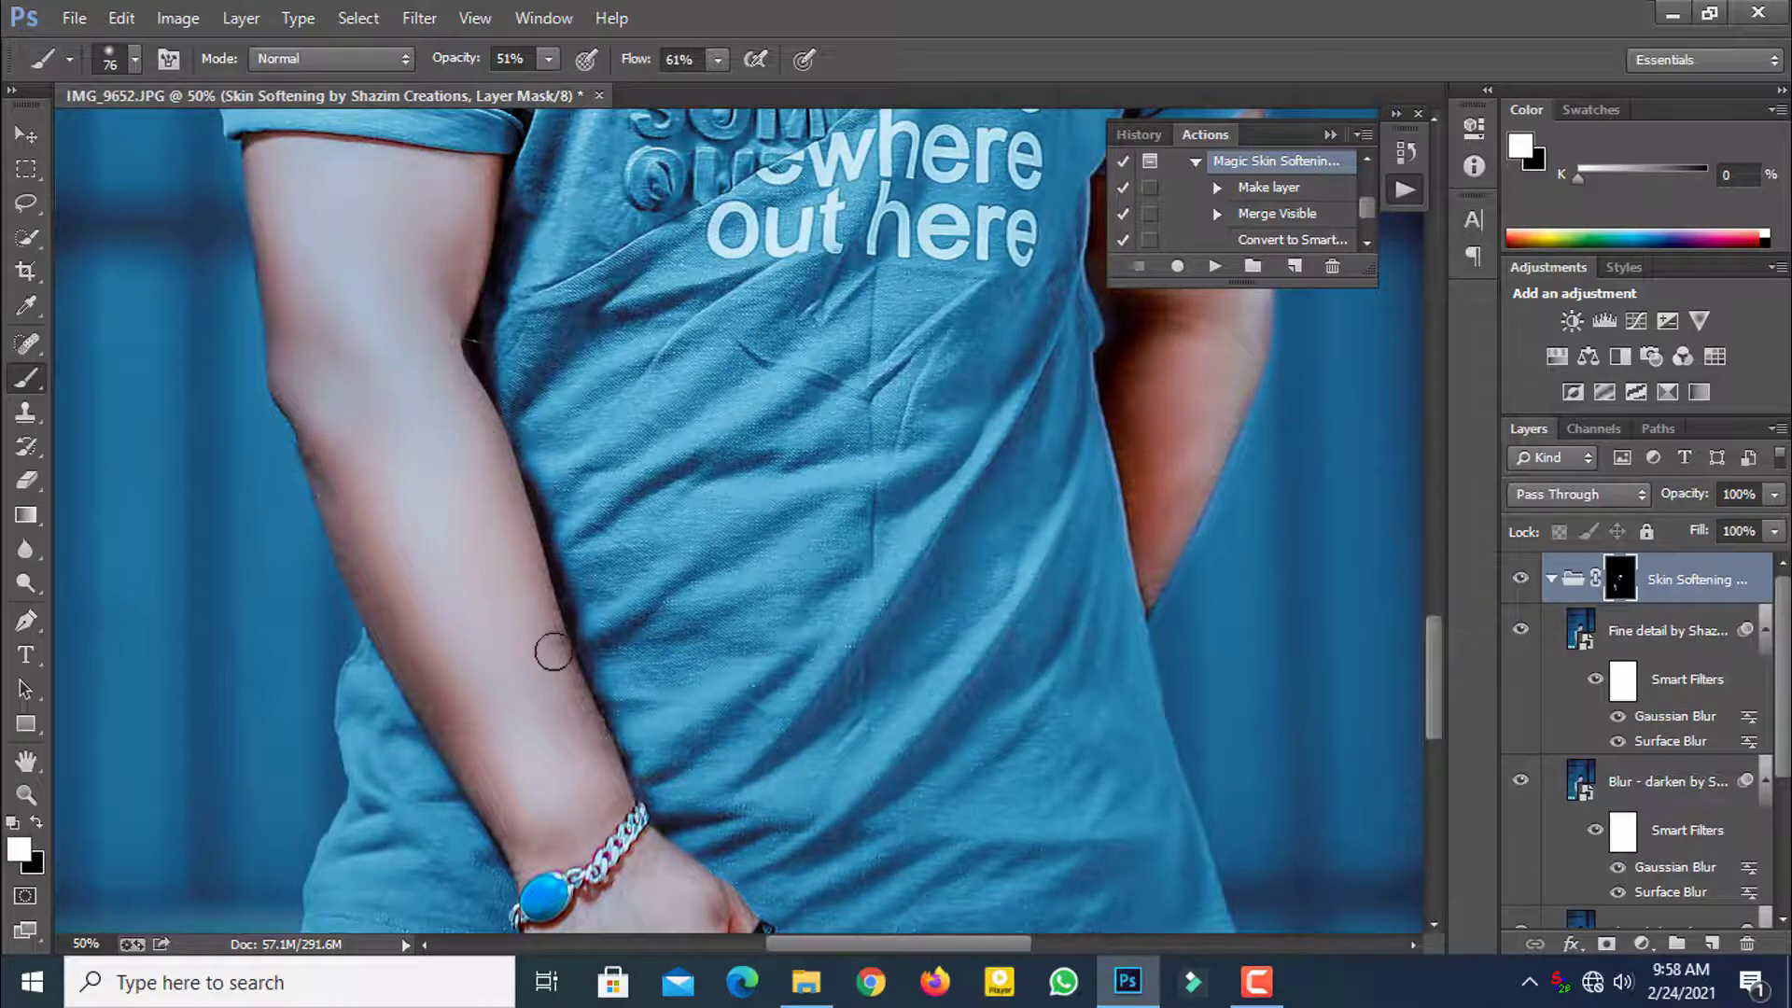
scroll(552, 652, down, 3)
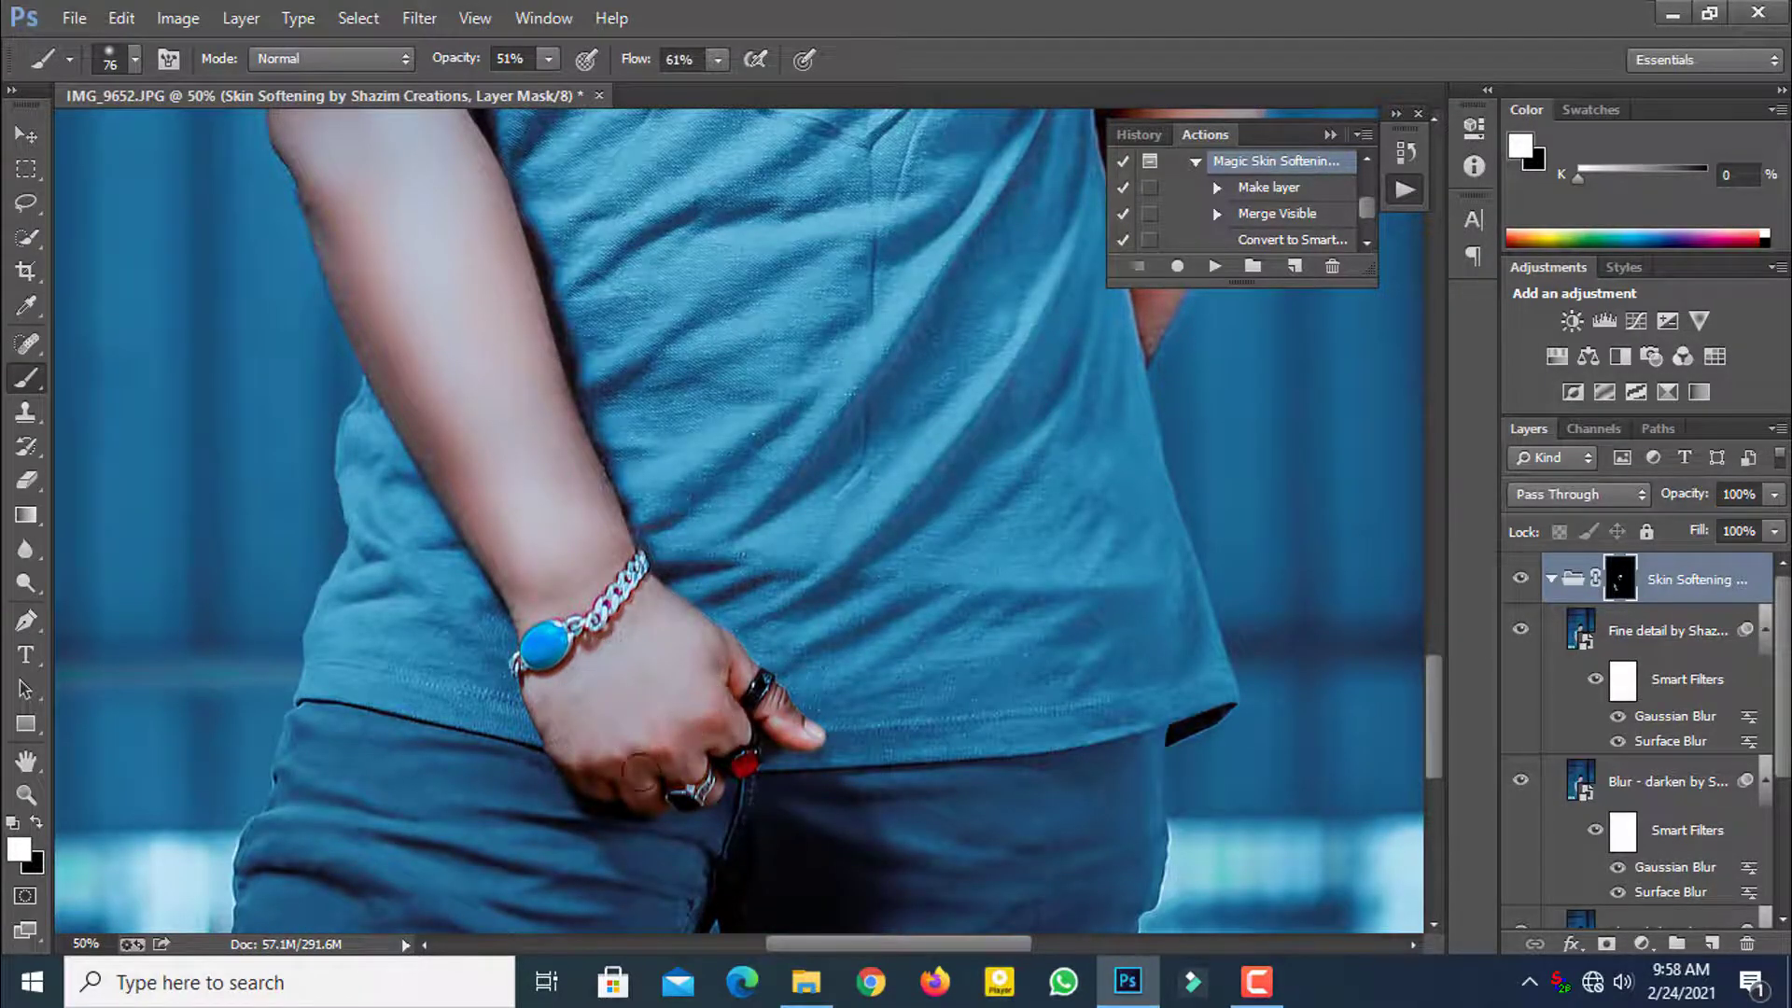
Step: Set the brush to 125 px and paint the softening mask over the arm held behind the body
scroll(1192, 440, up, 5)
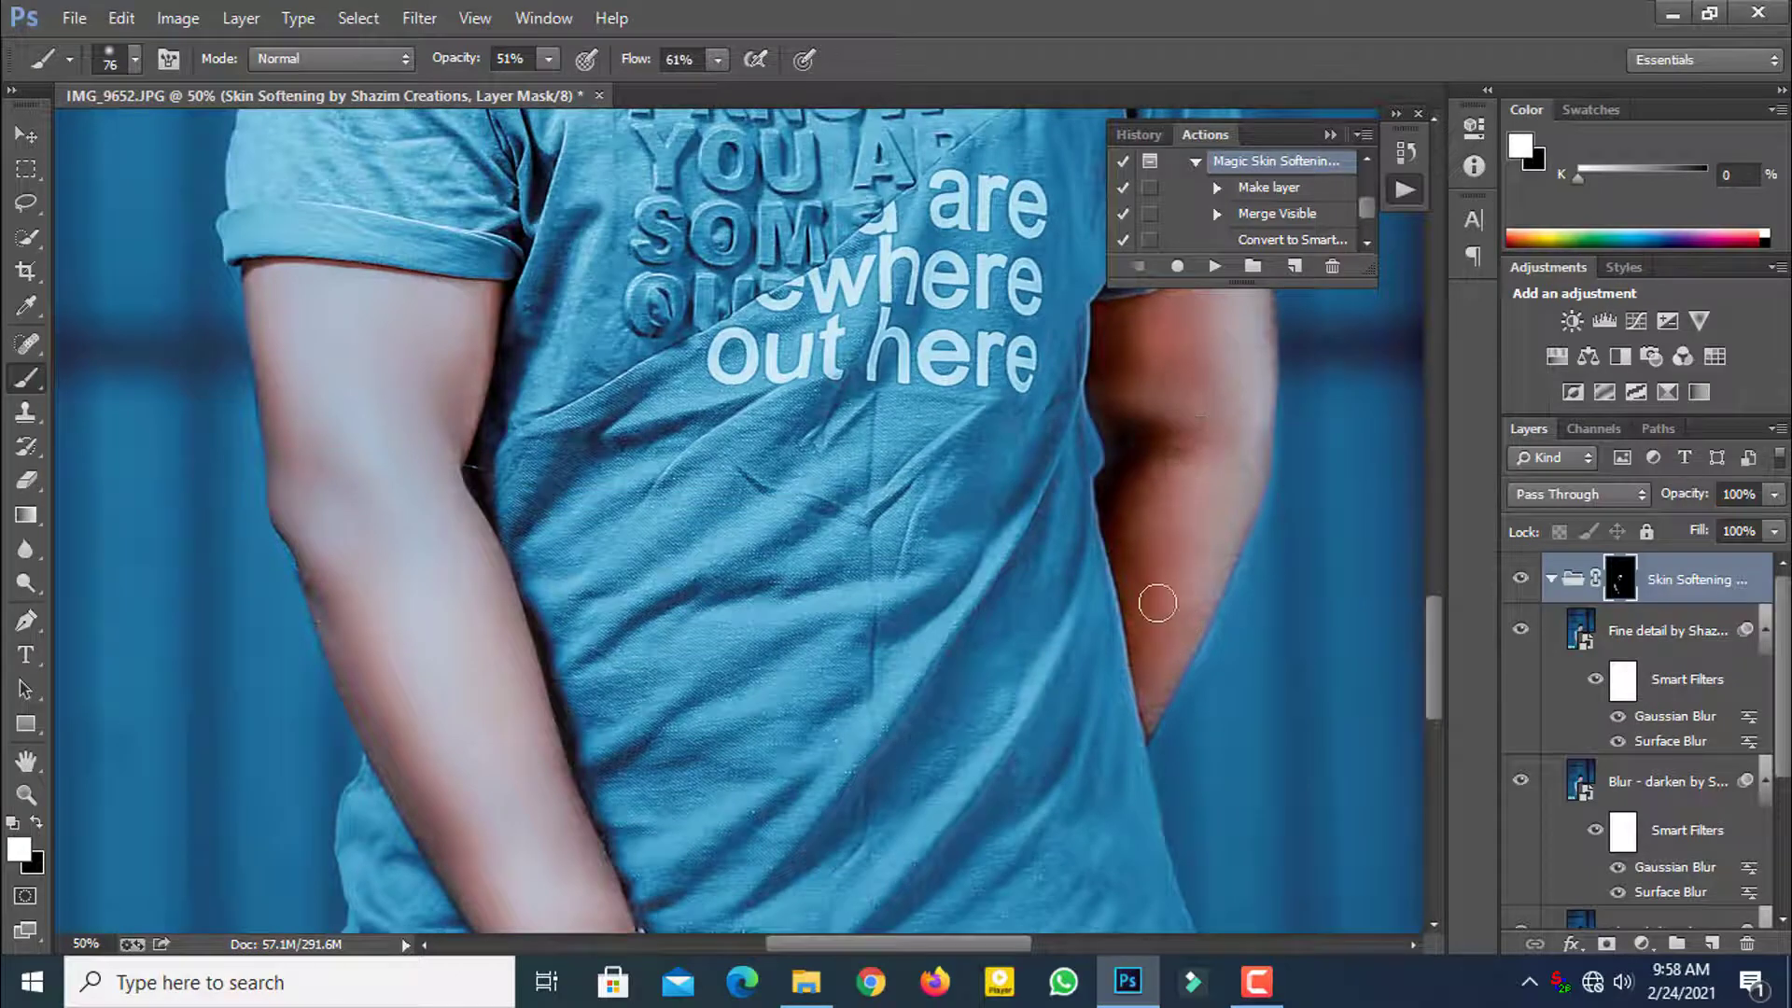
scroll(1176, 524, up, 2)
right_click(1243, 497)
drag(1433, 564, 1459, 564)
click(1319, 489)
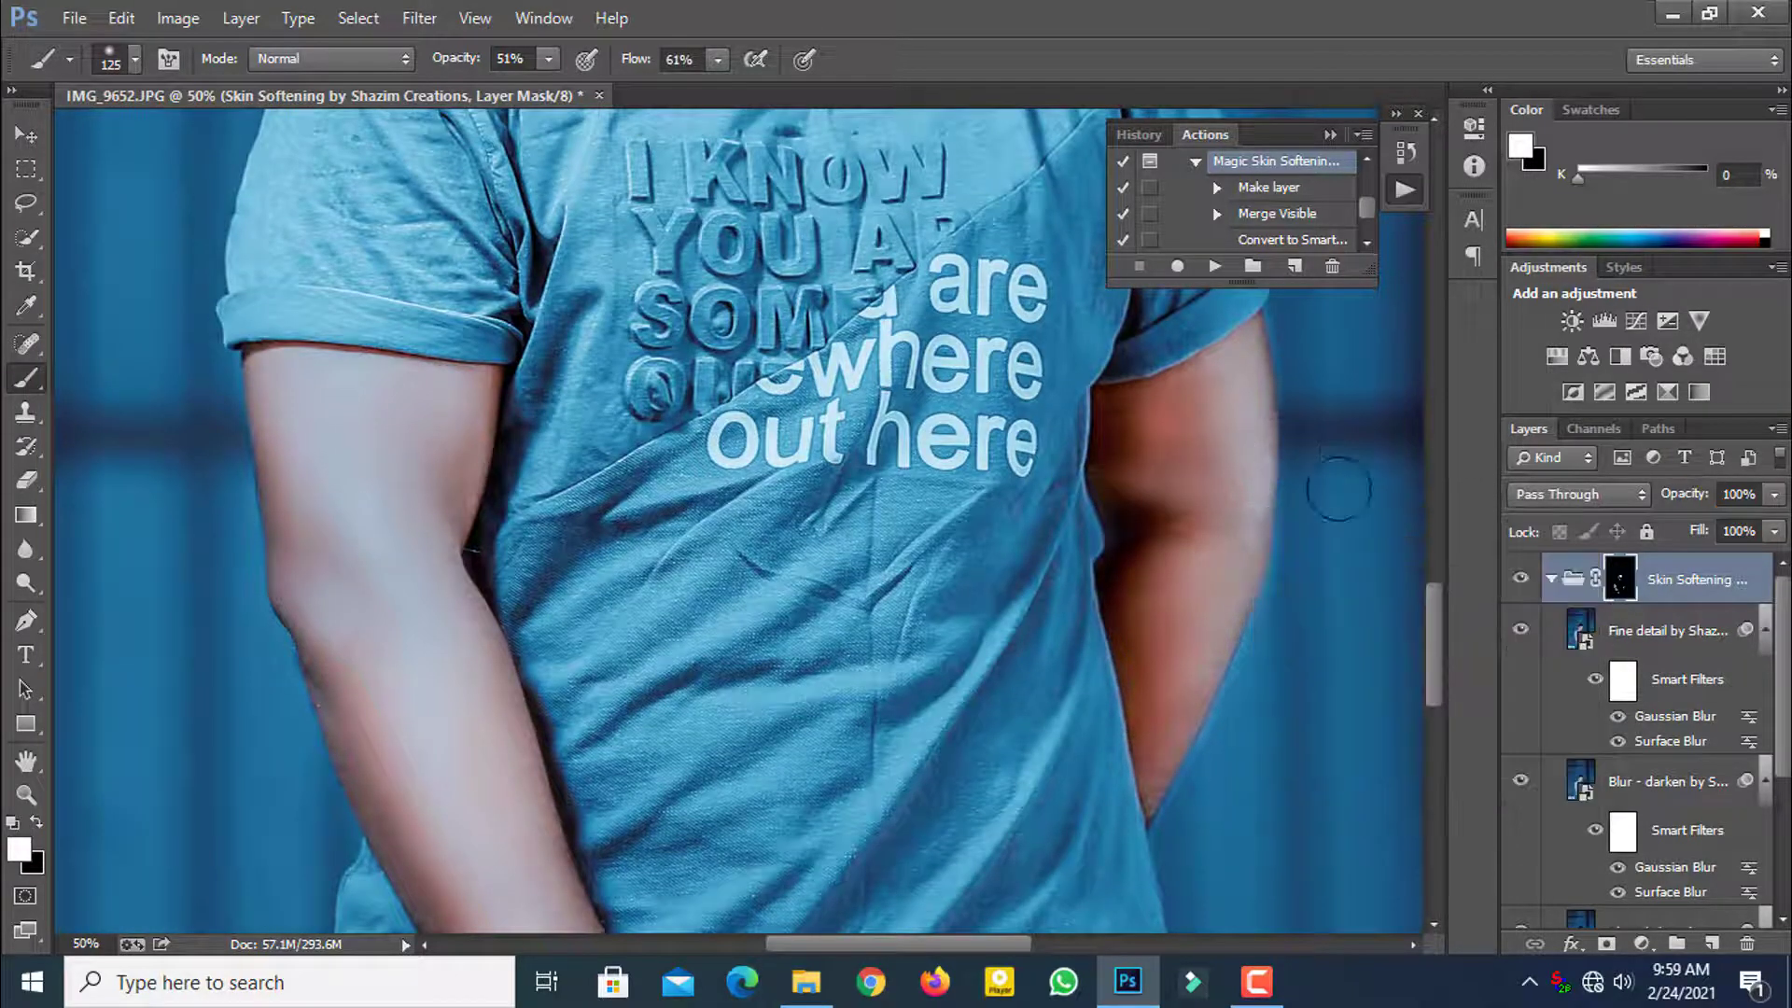
right_click(1330, 473)
click(1516, 534)
click(1157, 402)
Step: Flatten the softened image and duplicate the Background layer
click(25, 792)
key(ctrl+0)
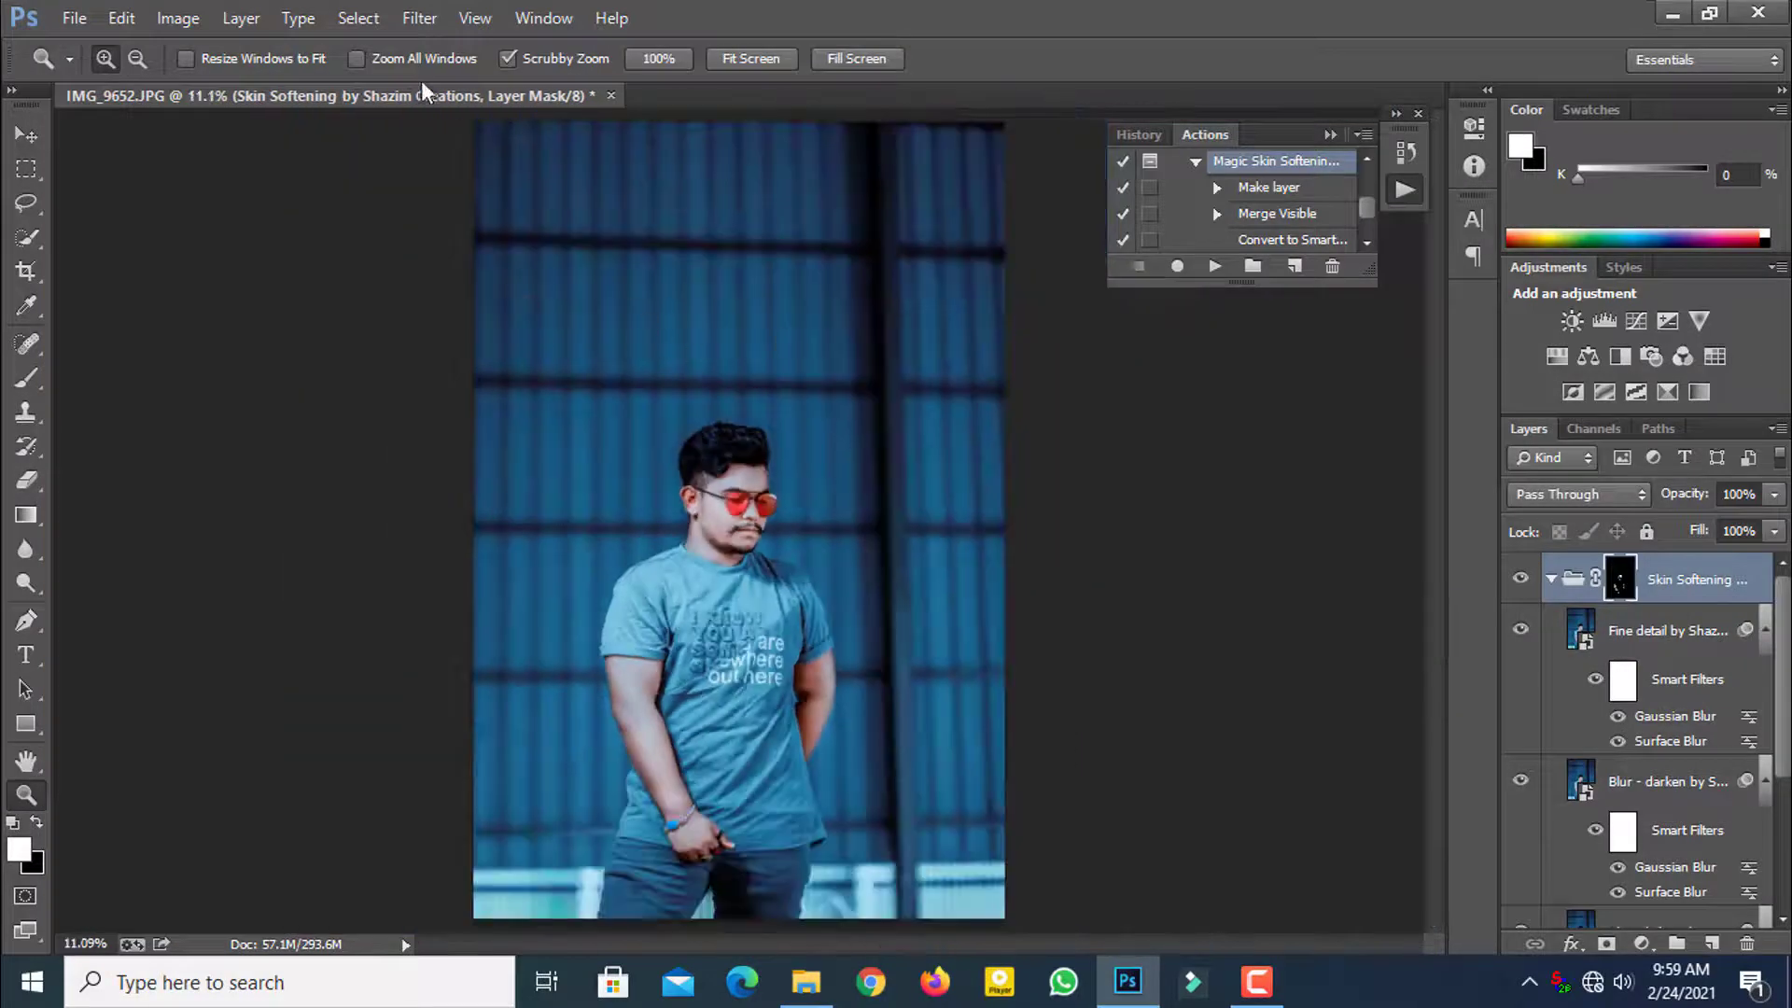
click(240, 17)
click(283, 850)
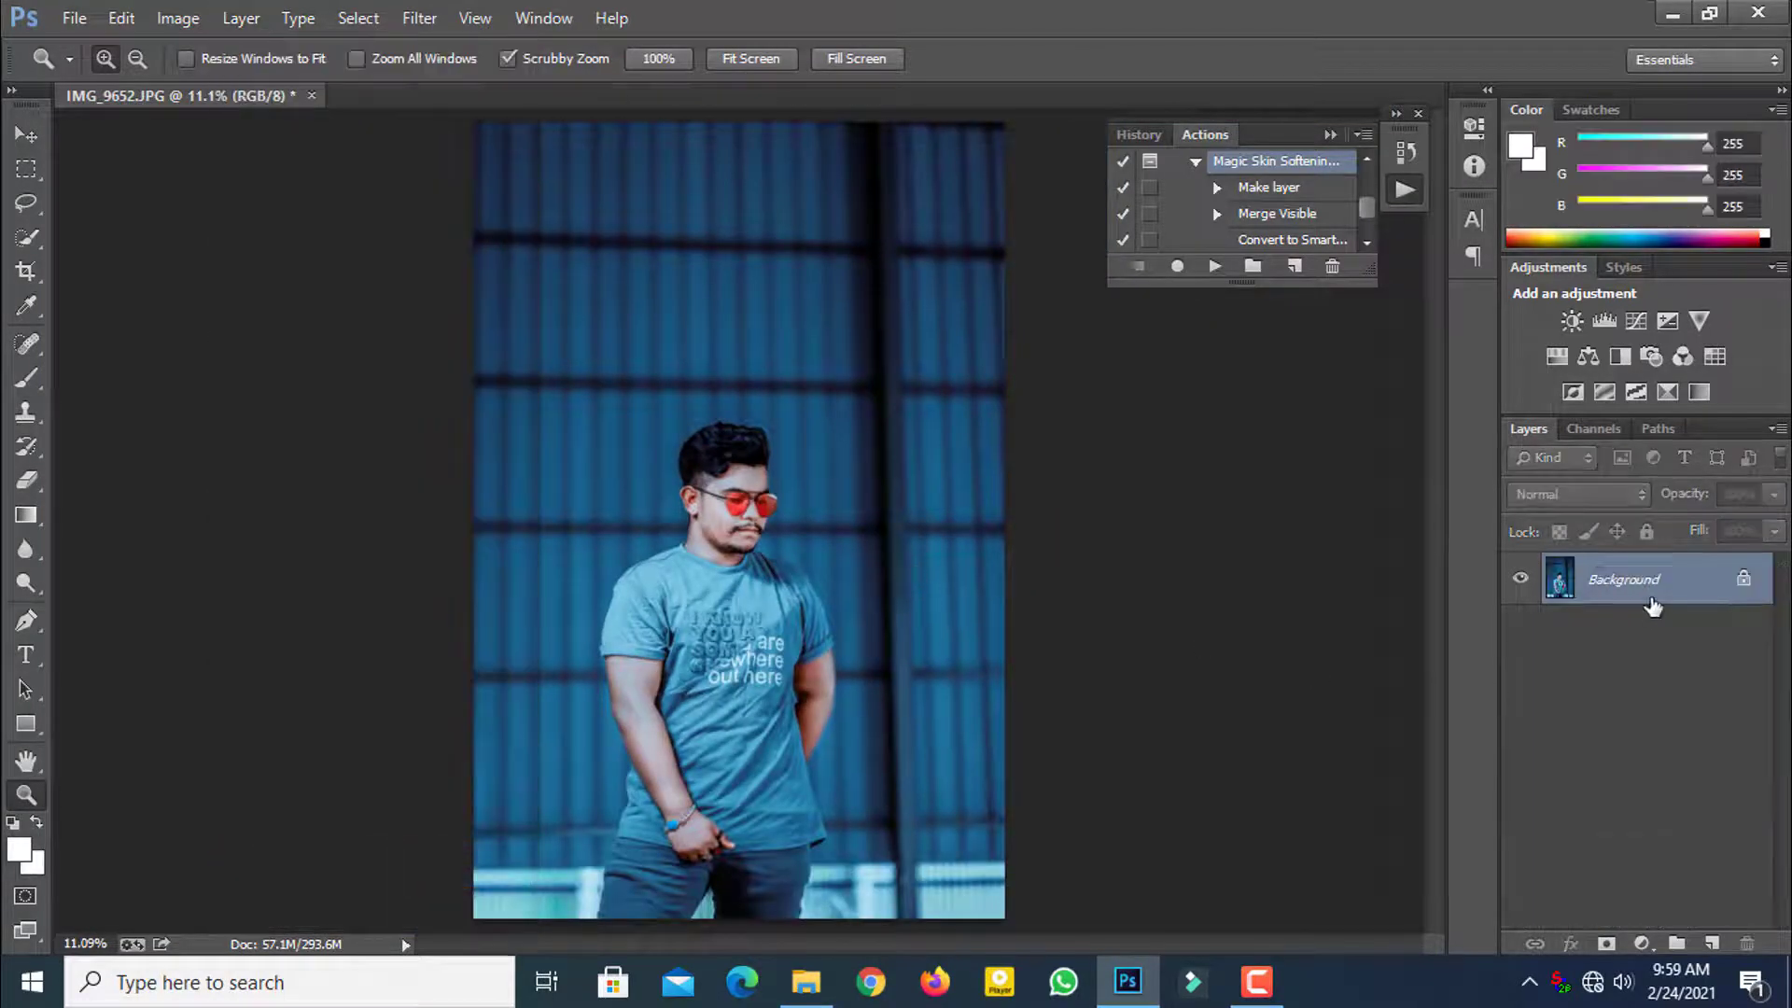
drag(1652, 606, 1711, 943)
Step: Blend the skin of the arm held behind the body using the Mixer Brush at 128 px
click(876, 675)
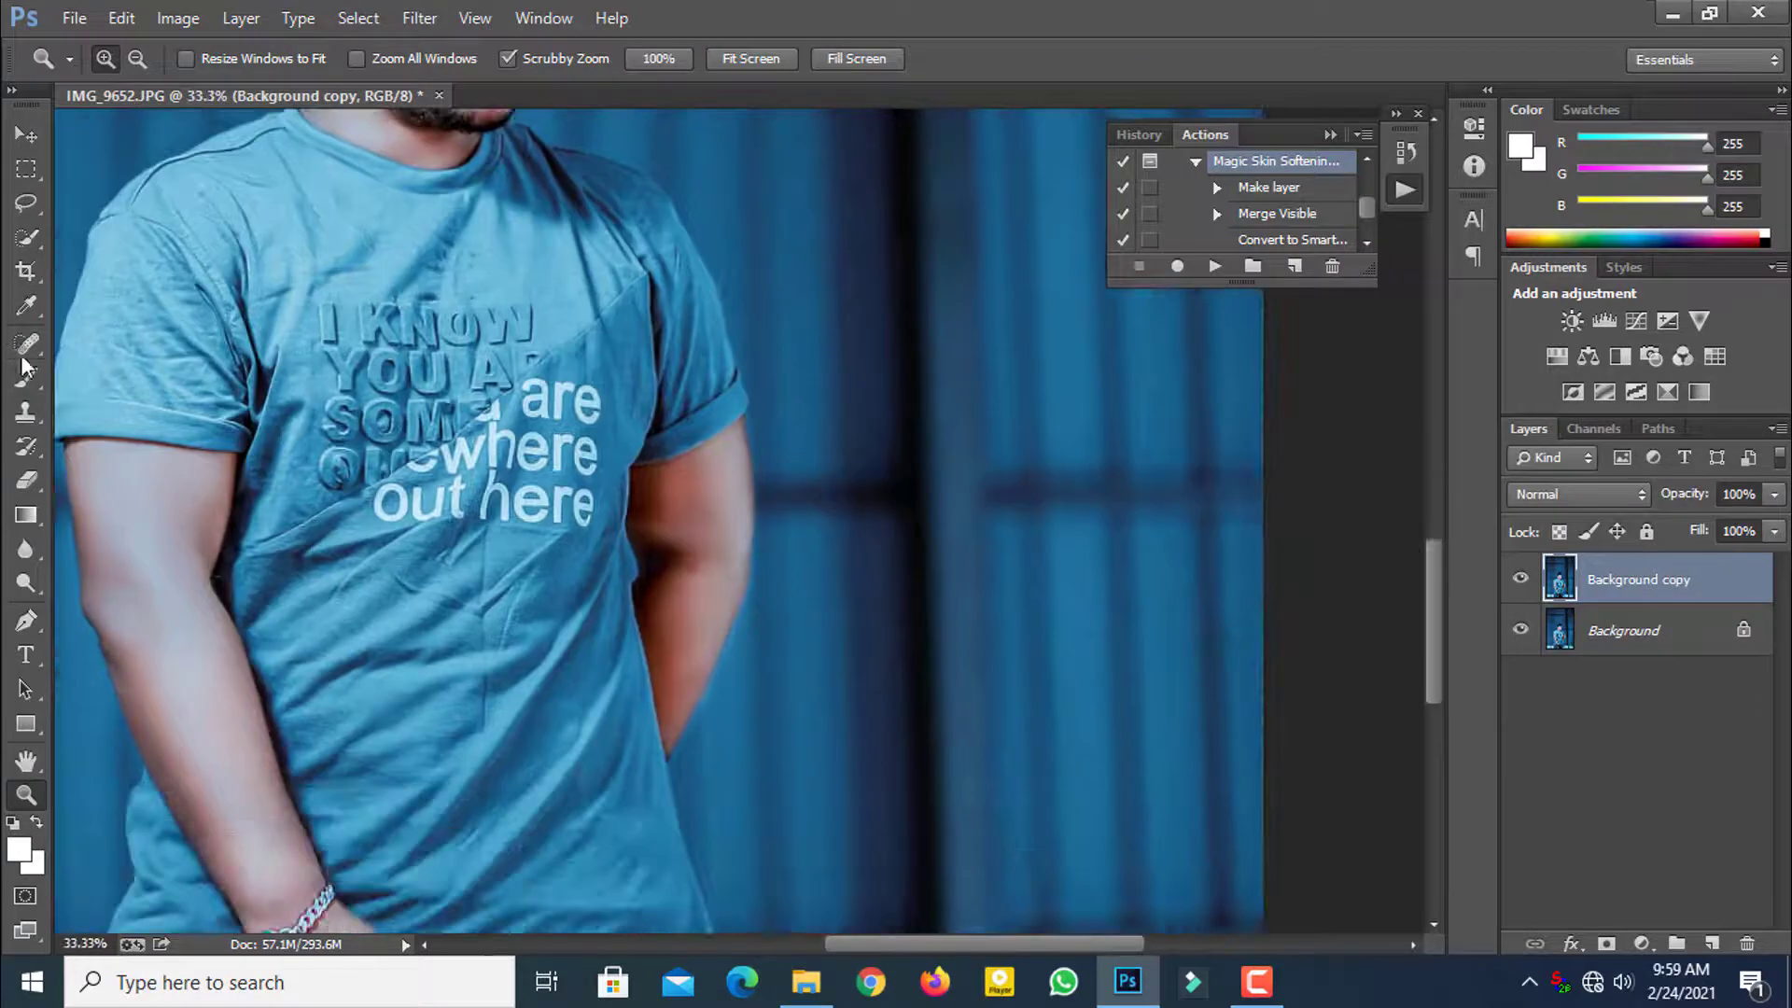
click(25, 375)
click(121, 464)
right_click(801, 553)
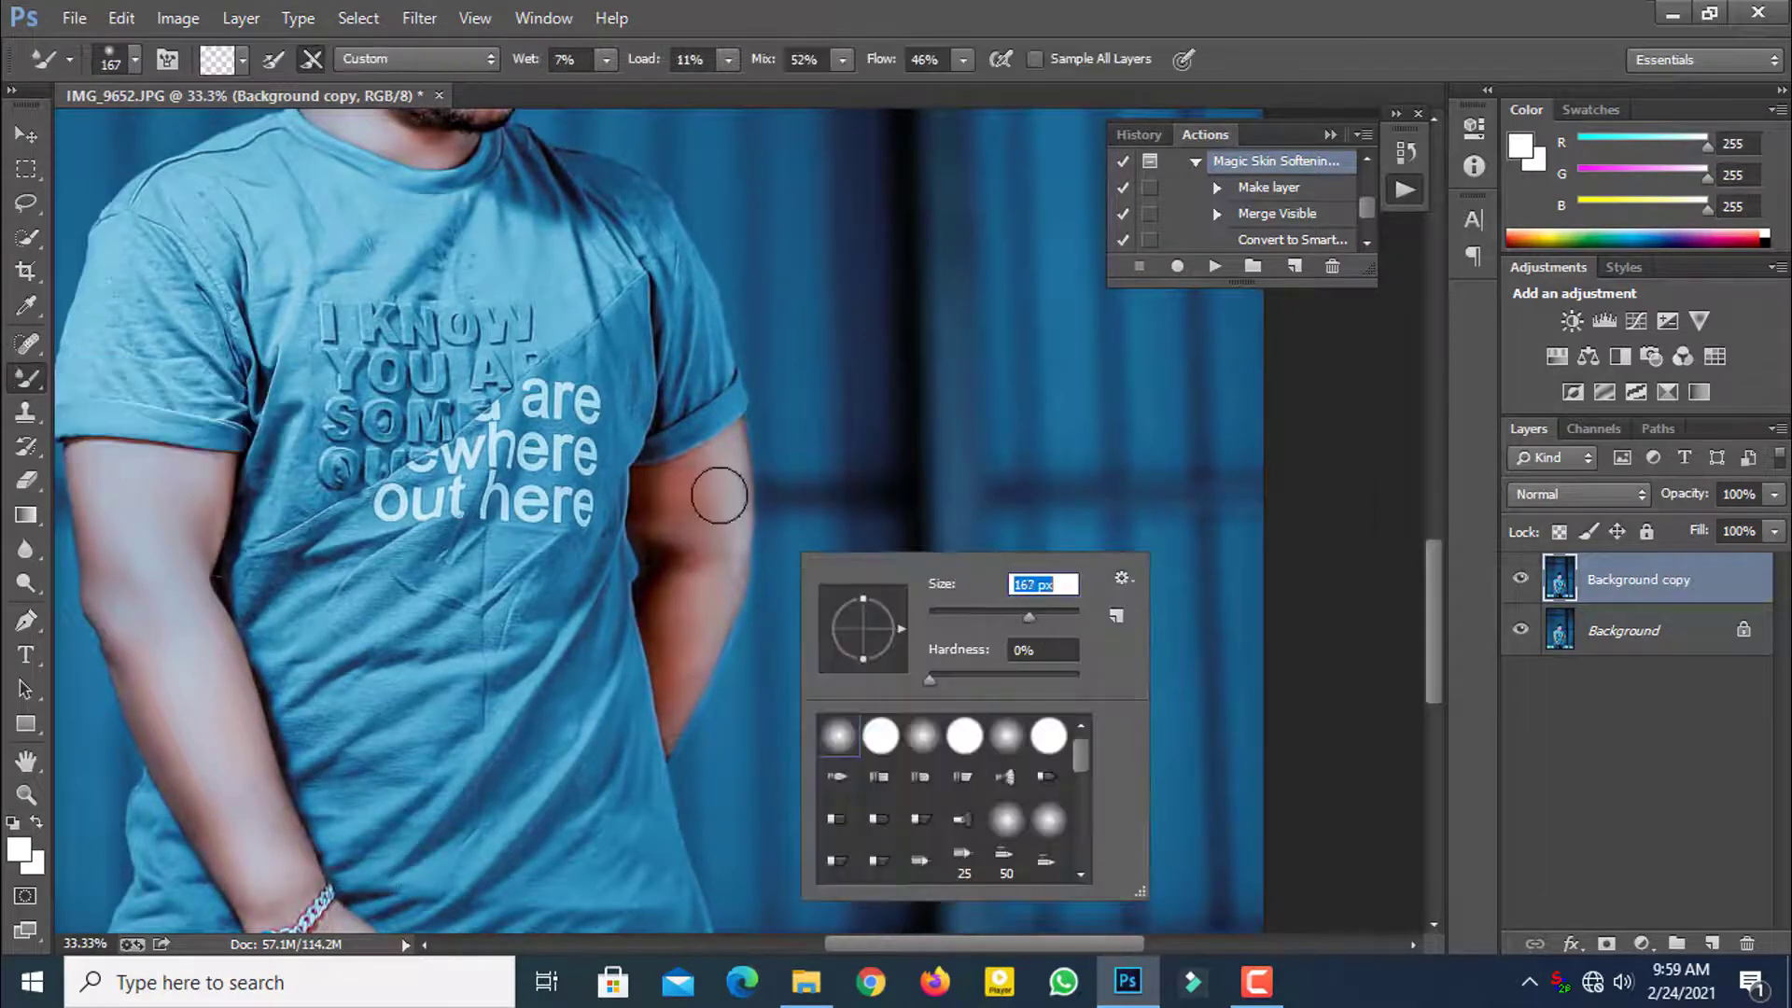
click(719, 494)
right_click(706, 510)
drag(899, 578, 920, 579)
click(669, 485)
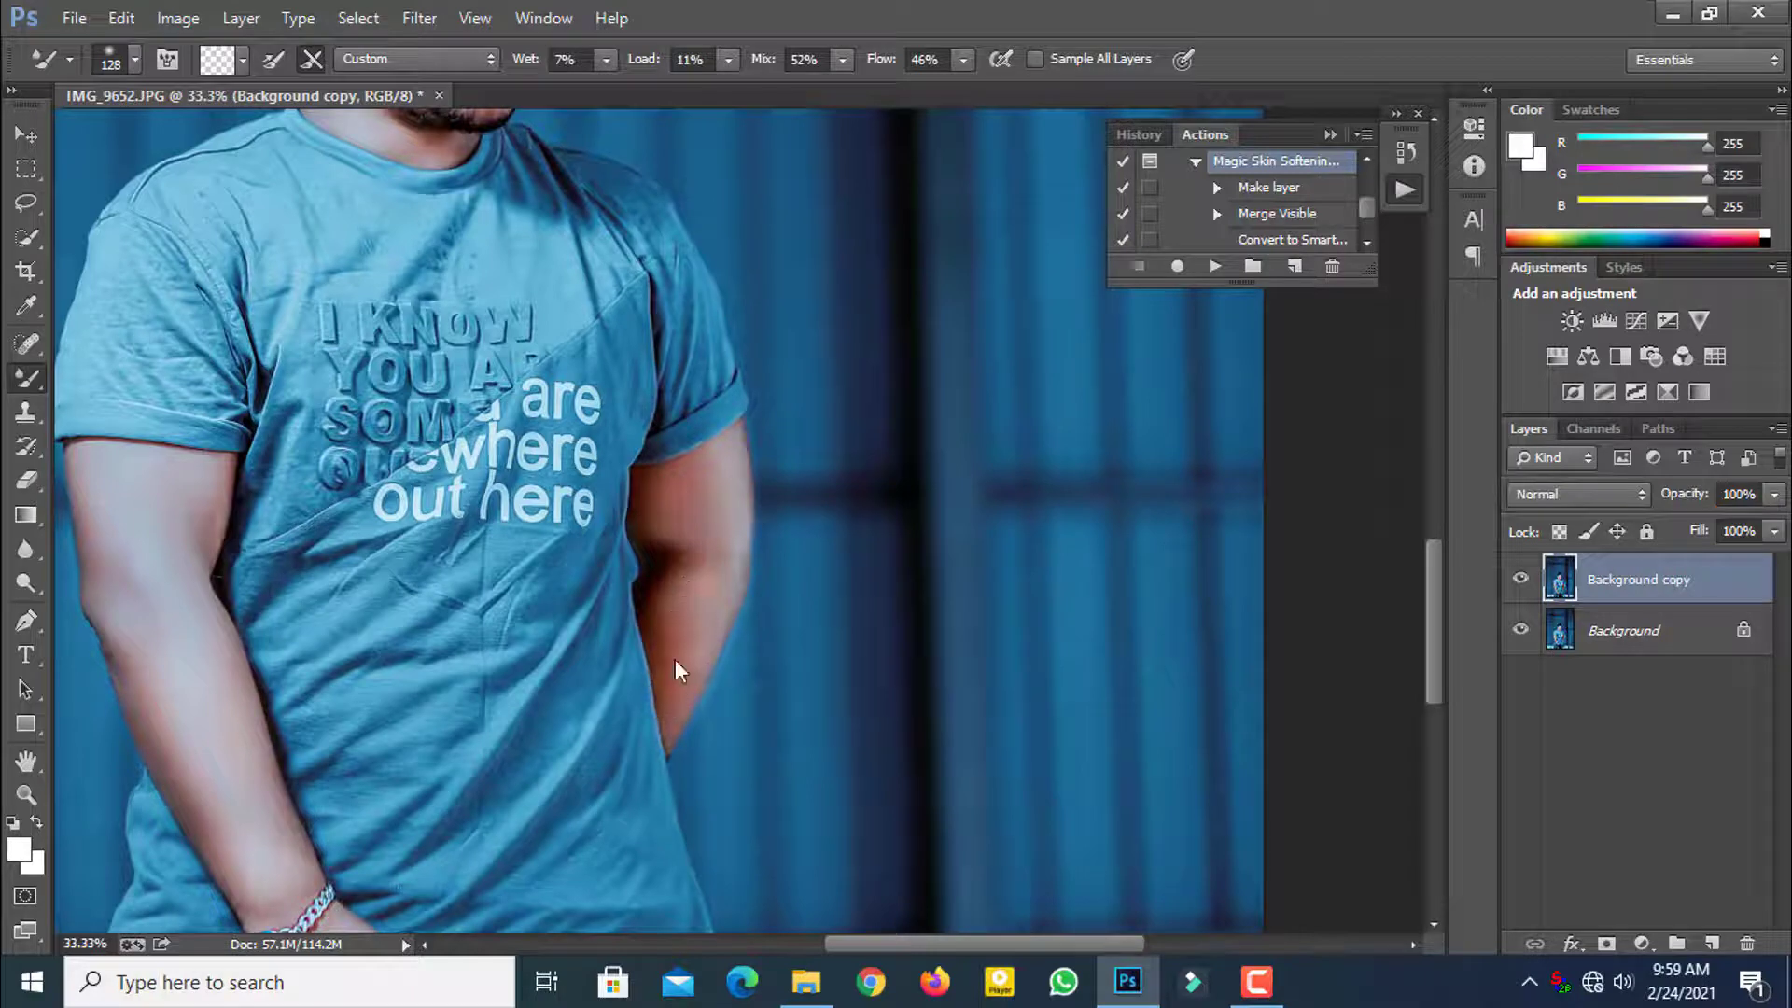
Step: Flatten the Mixer Brush retouch into the background and add a new empty layer above it
key(z)
key(ctrl+0)
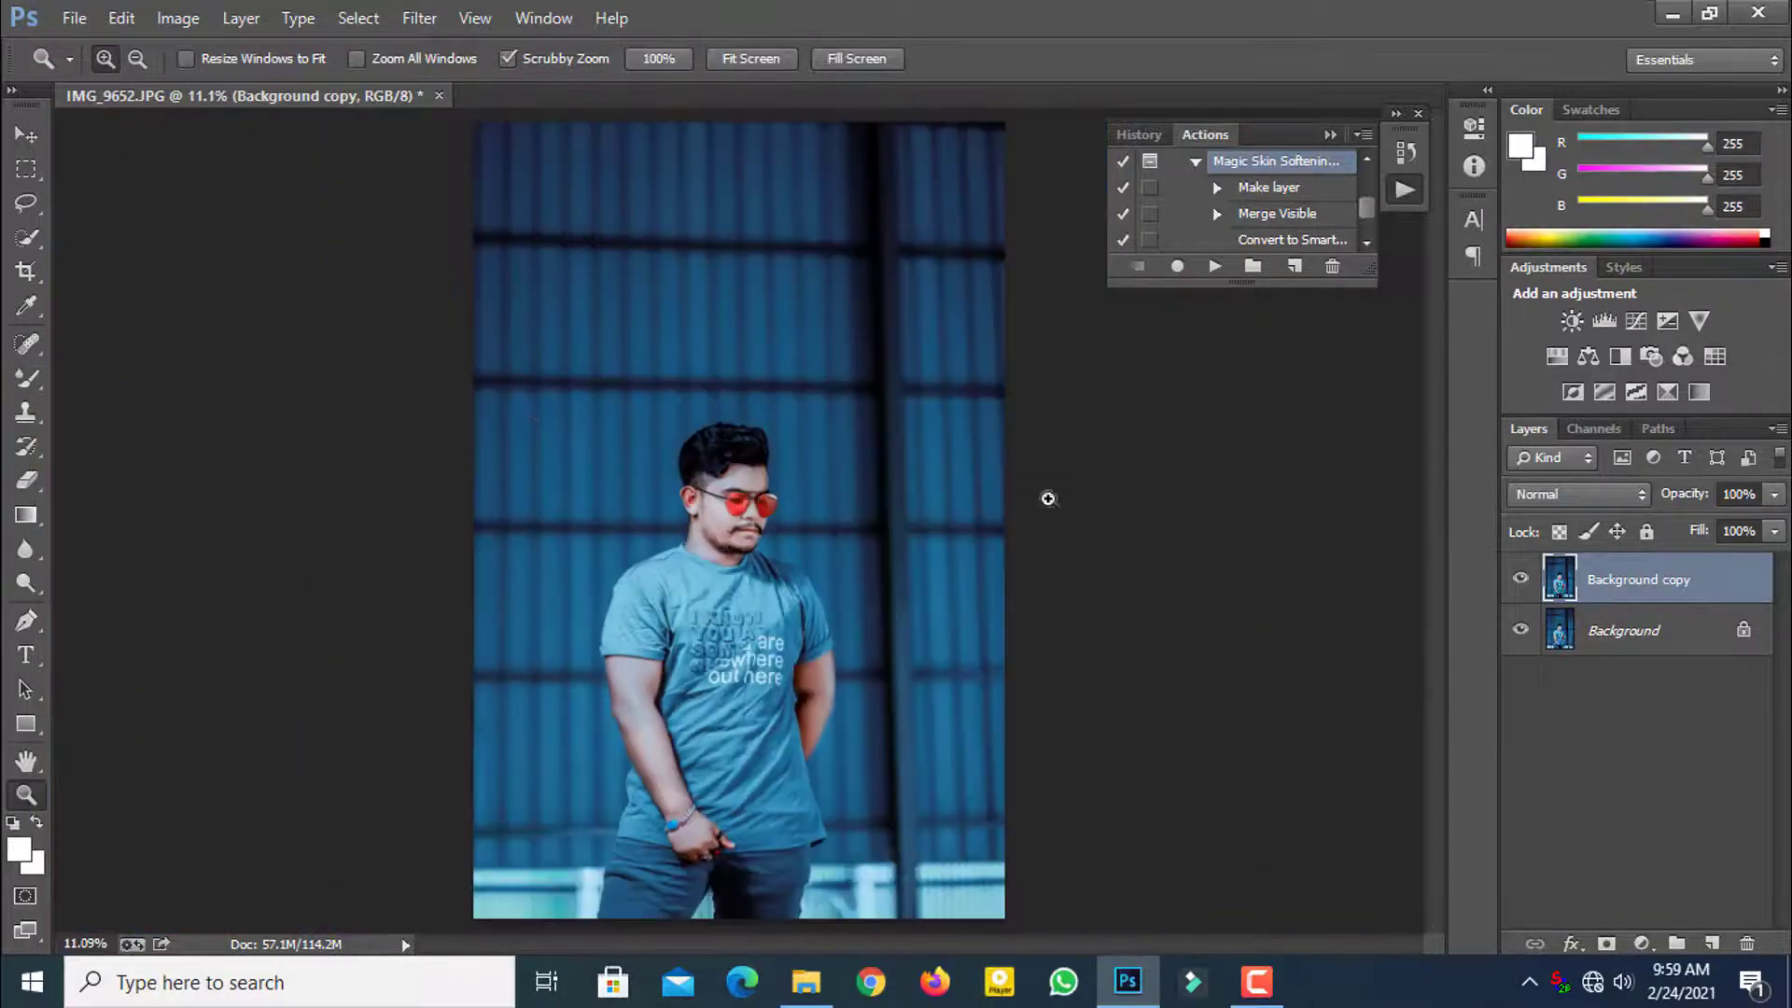
click(241, 18)
click(320, 868)
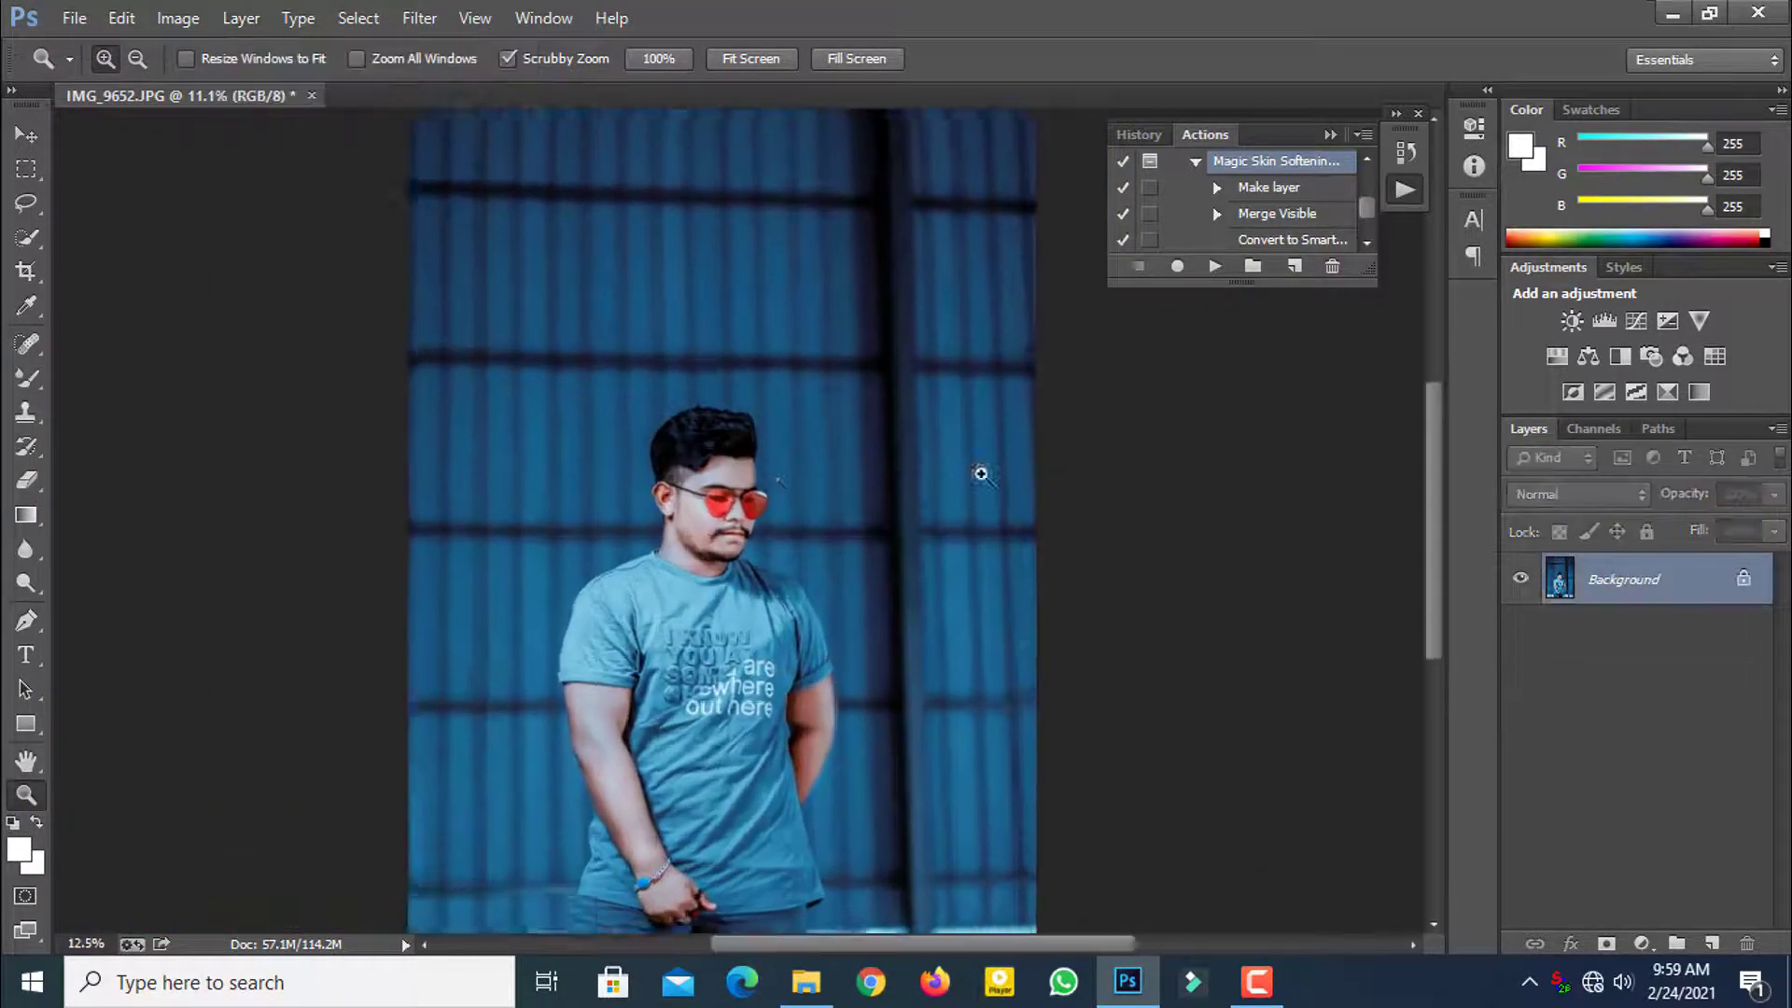
click(818, 553)
right_click(818, 554)
click(817, 553)
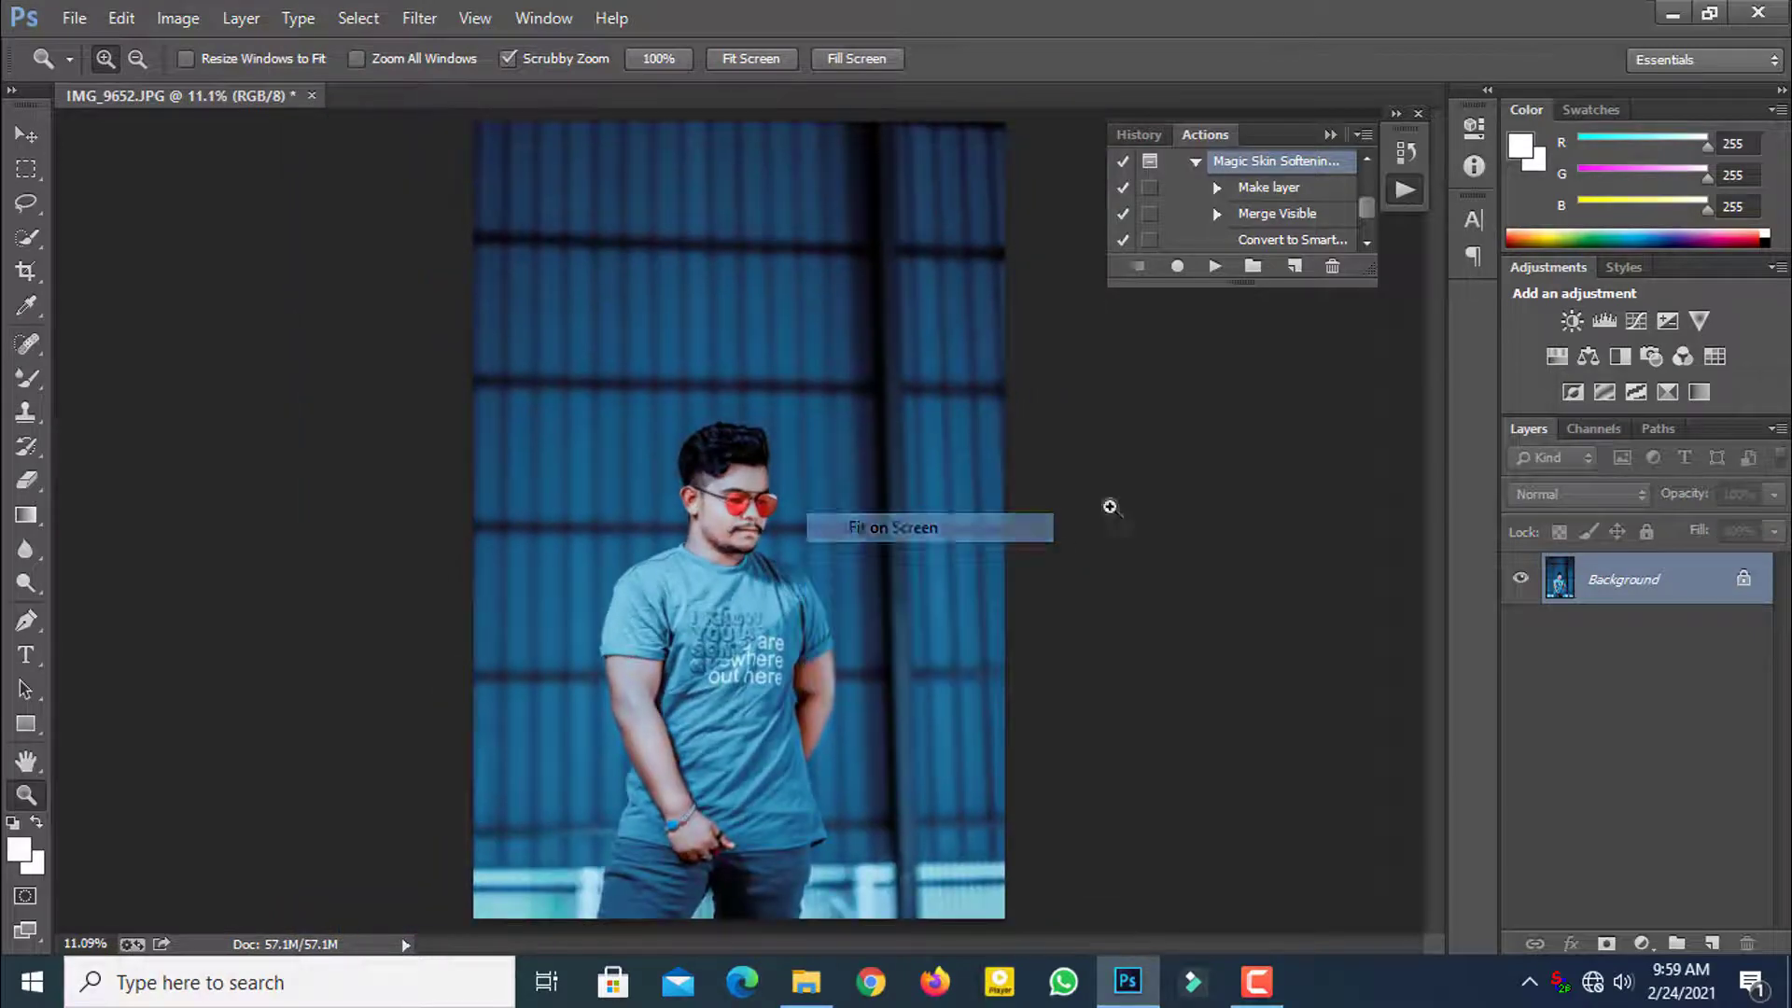
click(1713, 943)
Step: Open the CRAZY text image 1 (4).jpg from the 2000+ text png folder inside Editz 2020 > Png Text
click(75, 18)
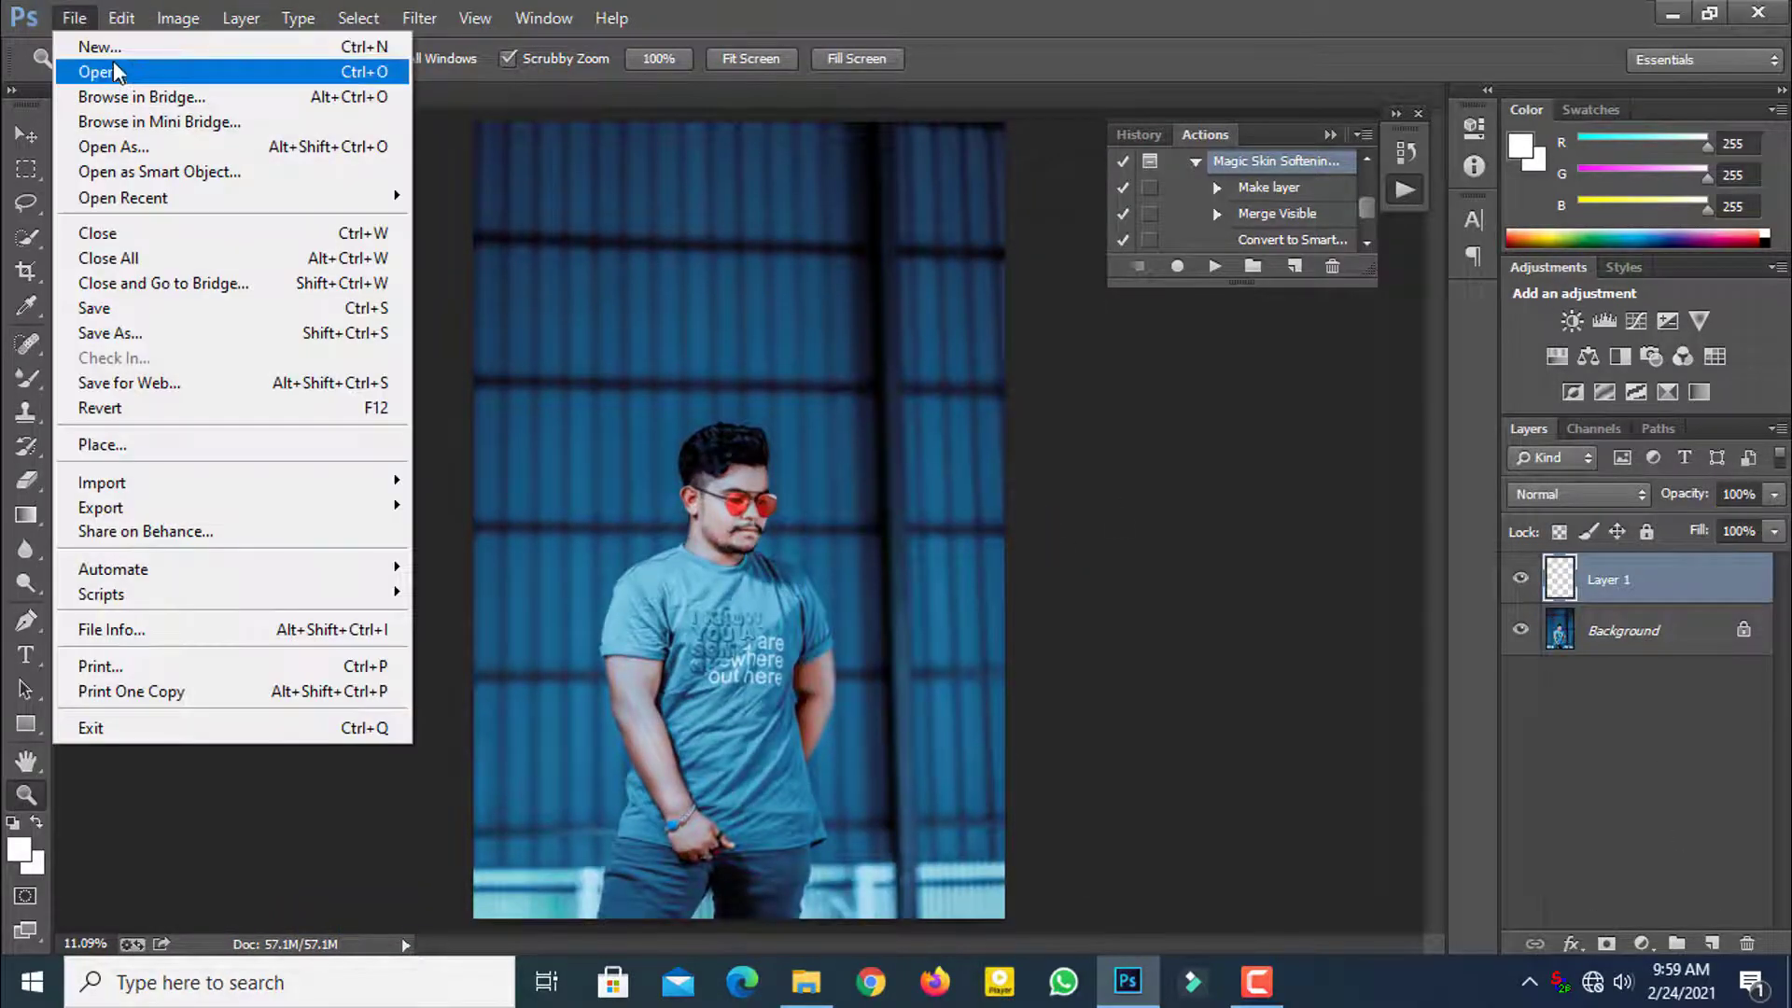
click(110, 72)
click(97, 163)
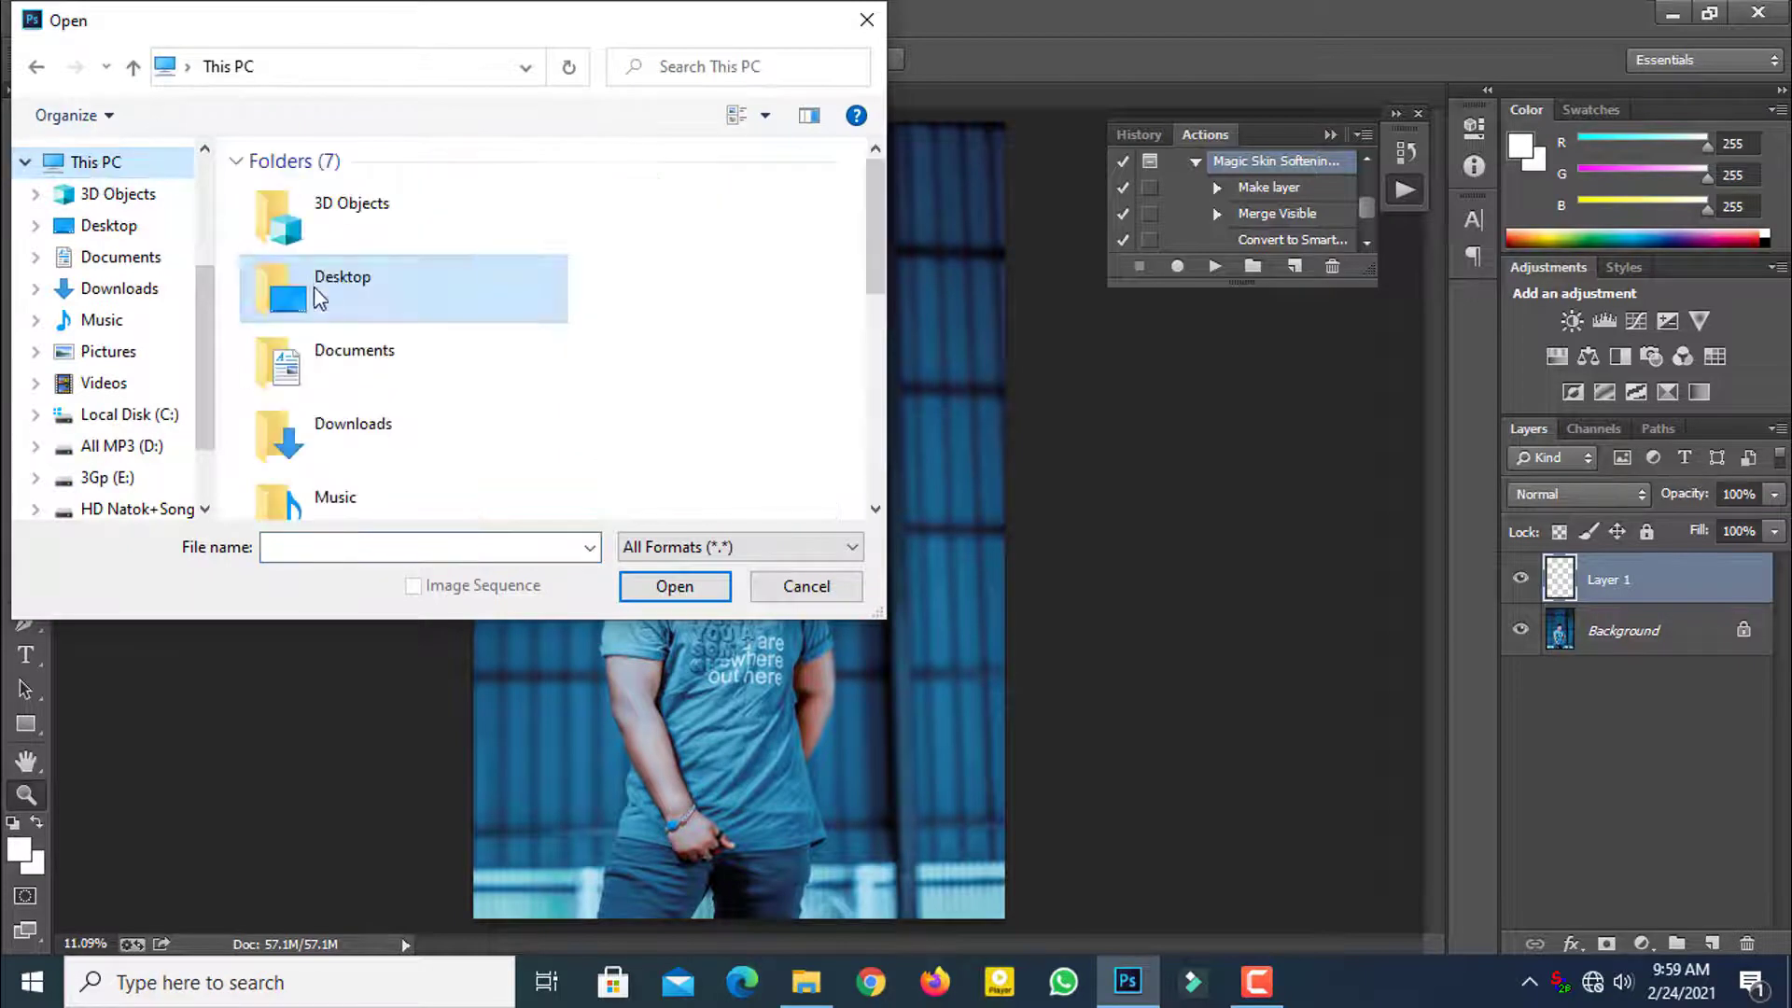
scroll(392, 373, down, 5)
double_click(355, 471)
double_click(308, 329)
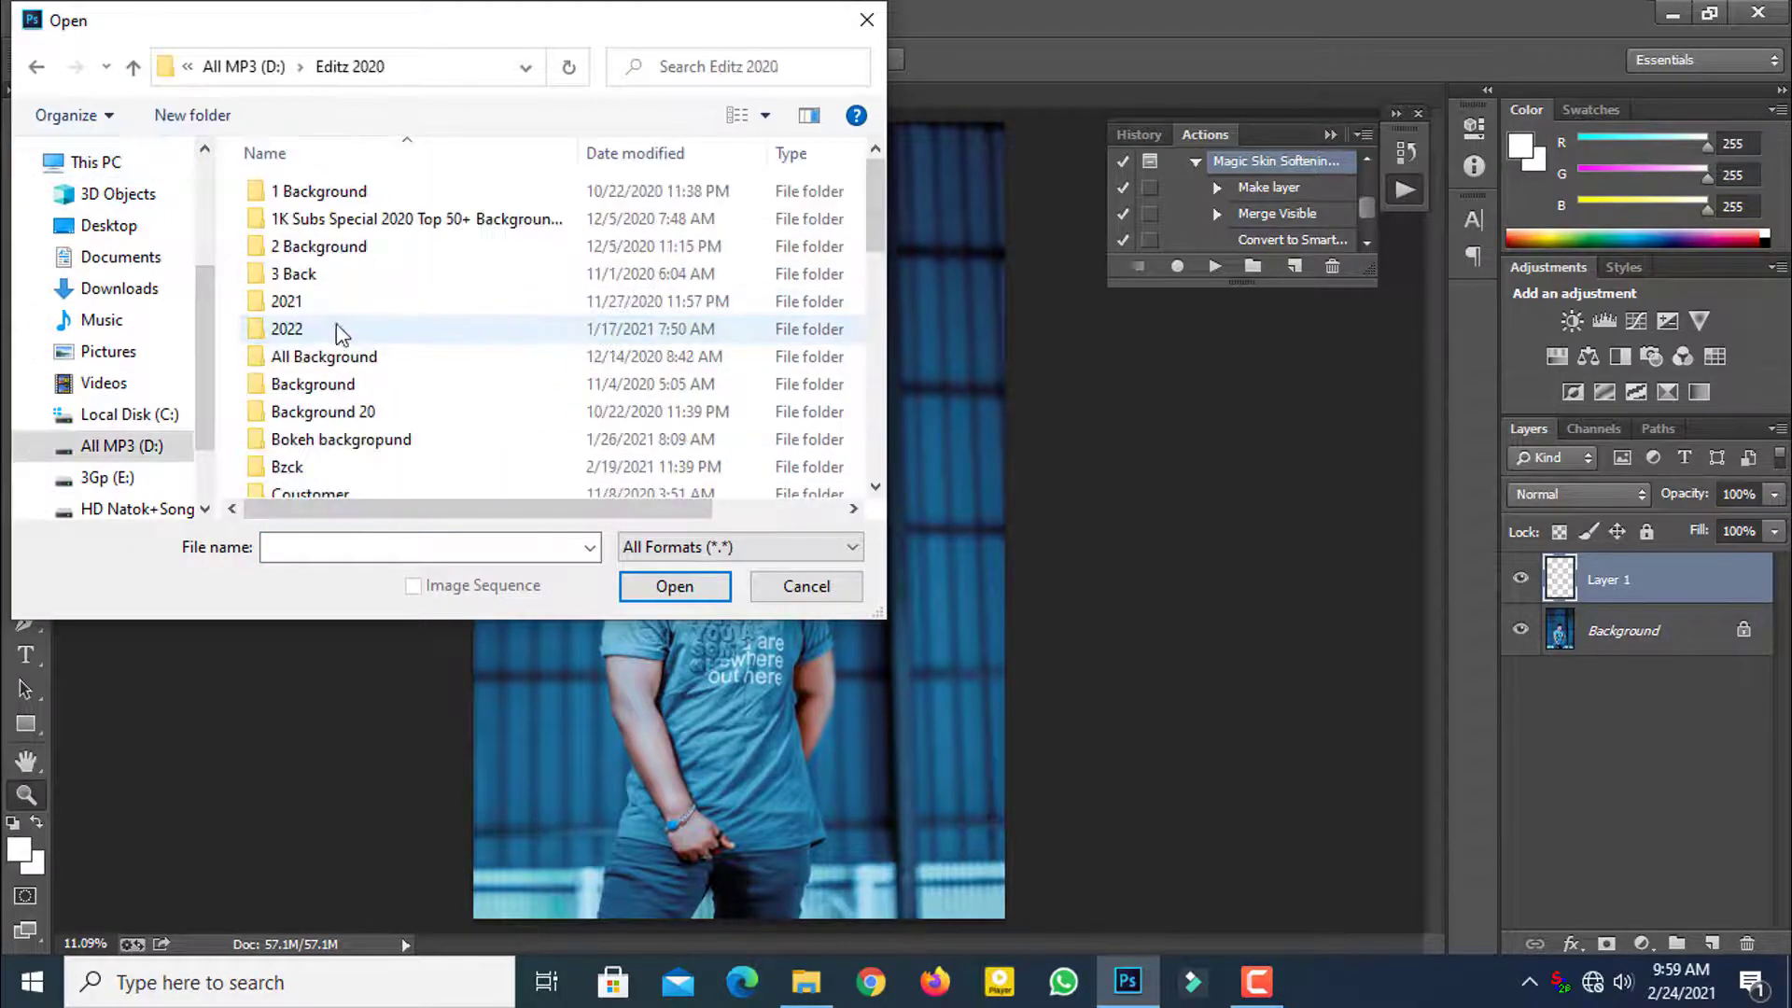
scroll(392, 383, down, 6)
double_click(332, 355)
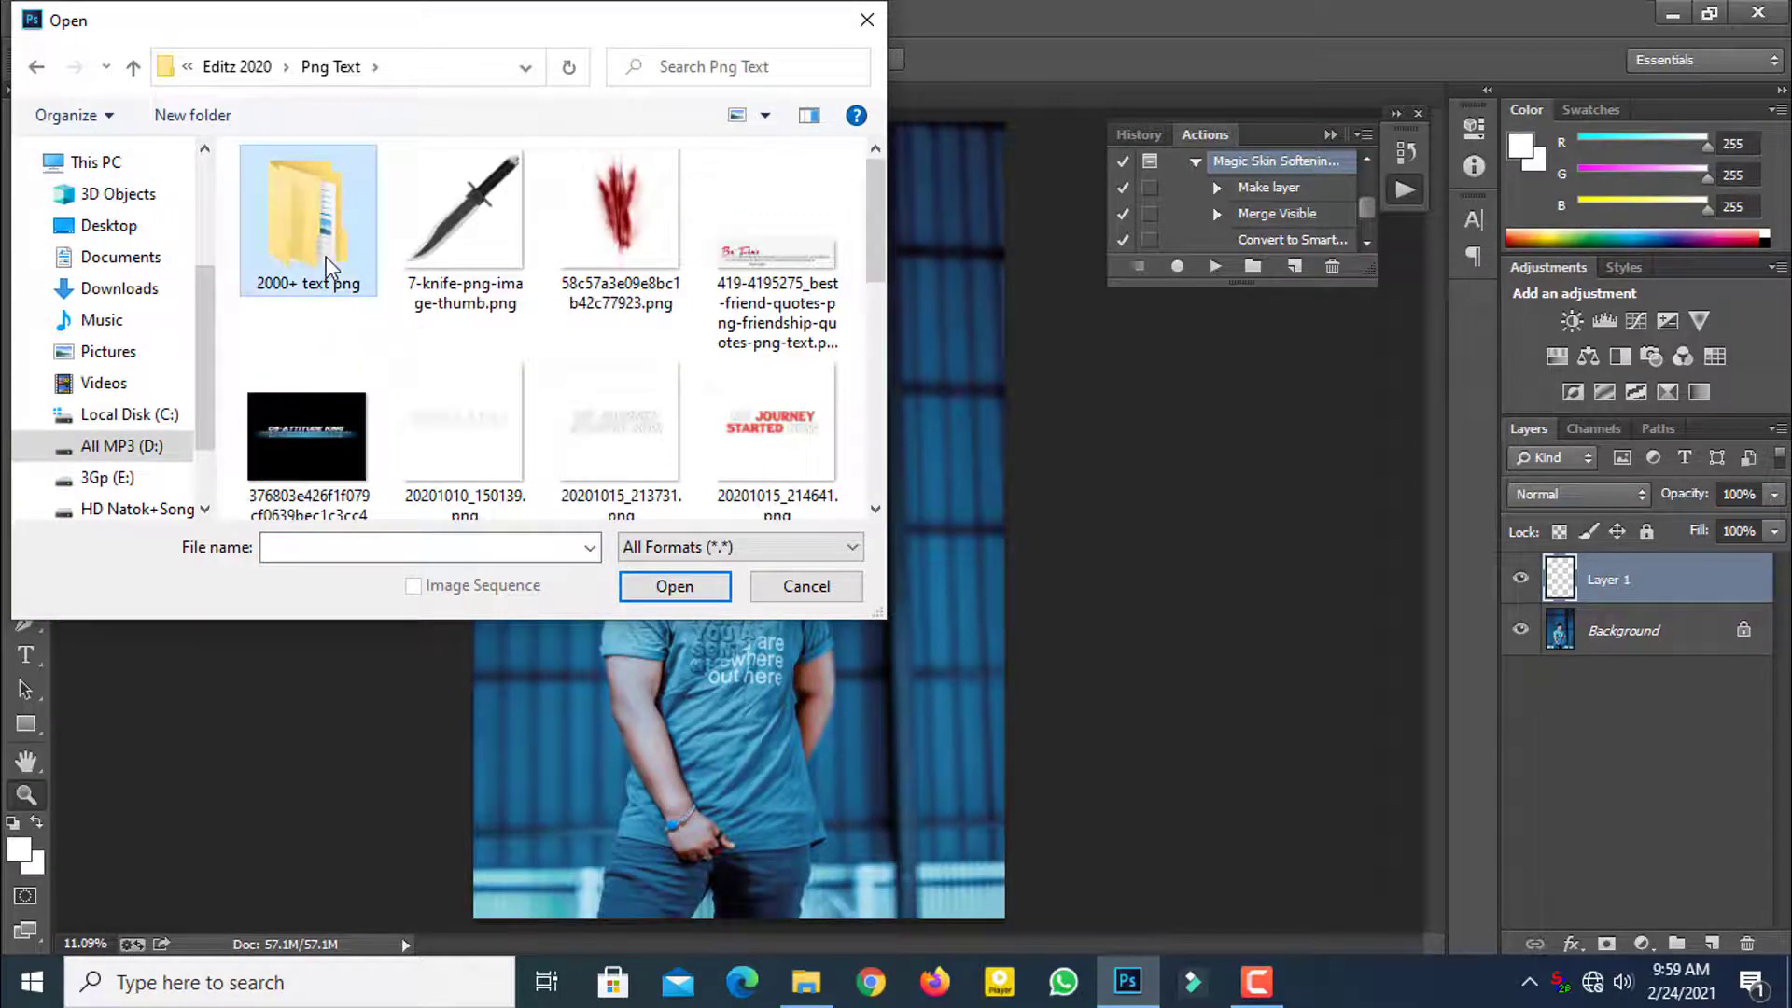
double_click(308, 219)
double_click(408, 196)
click(635, 402)
double_click(661, 410)
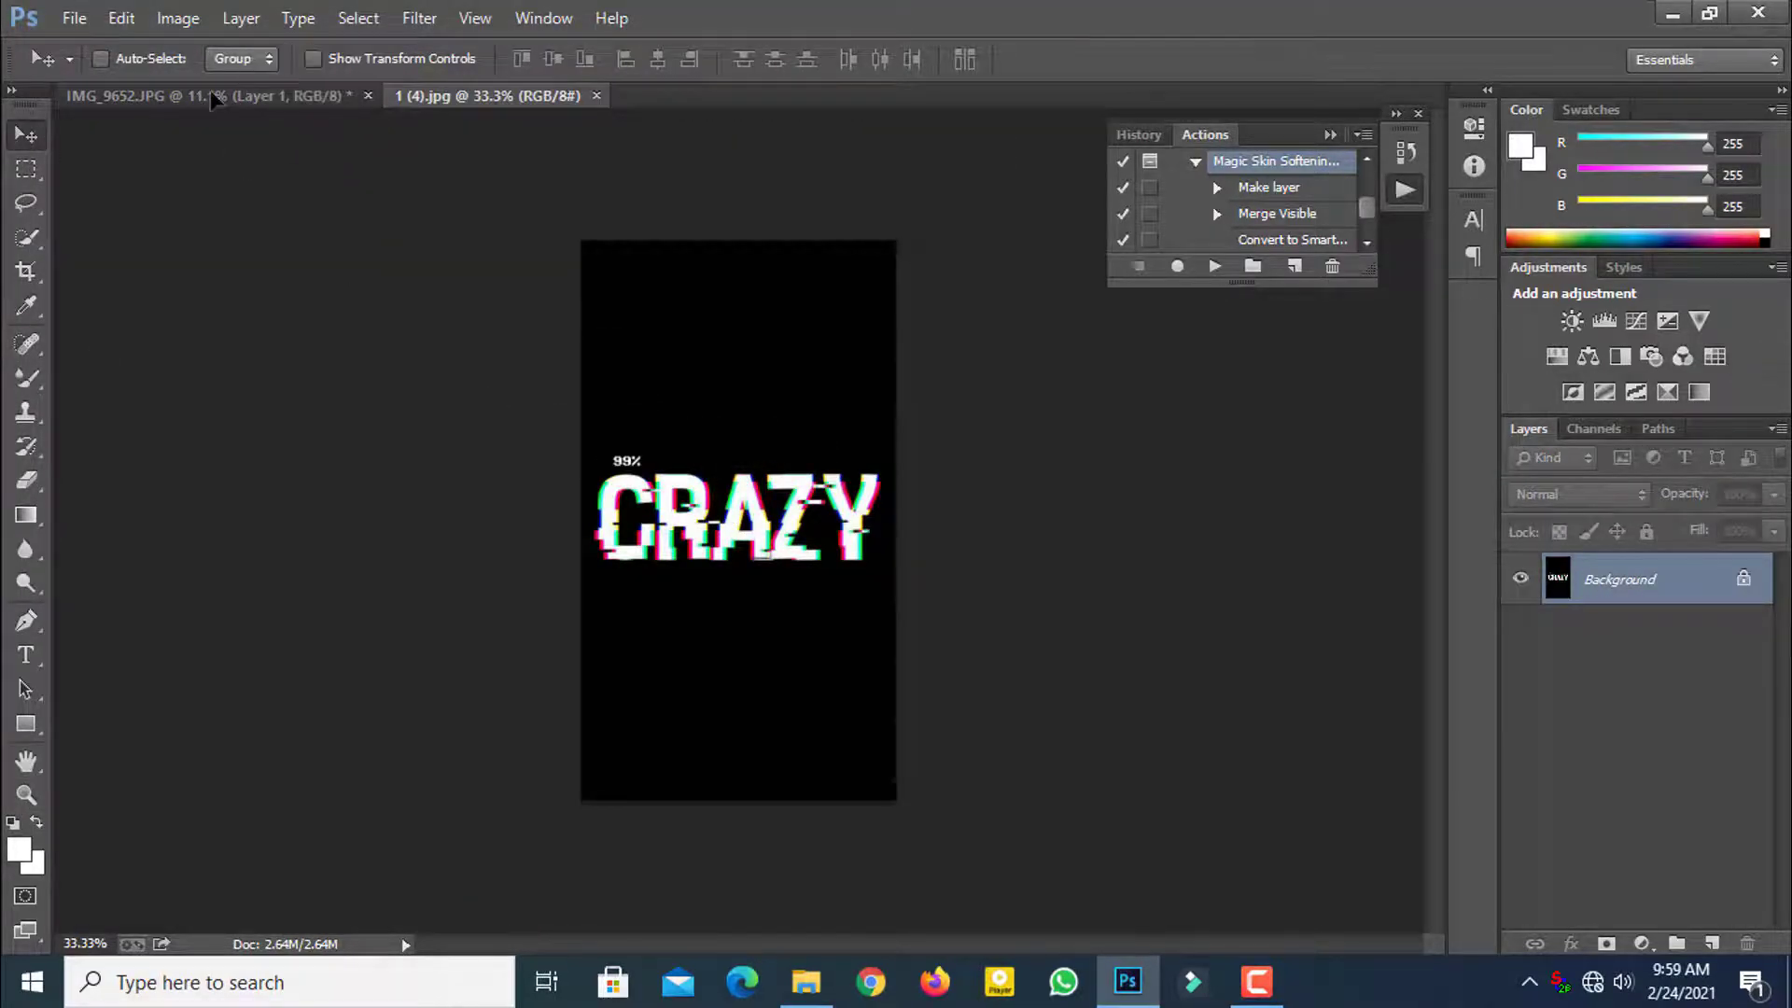
Step: Bring the CRAZY text image into IMG_9652.JPG as a new layer and set its blend mode to Screen
drag(213, 98, 1127, 758)
key(ctrl+t)
drag(925, 602, 767, 345)
click(1577, 494)
click(1527, 227)
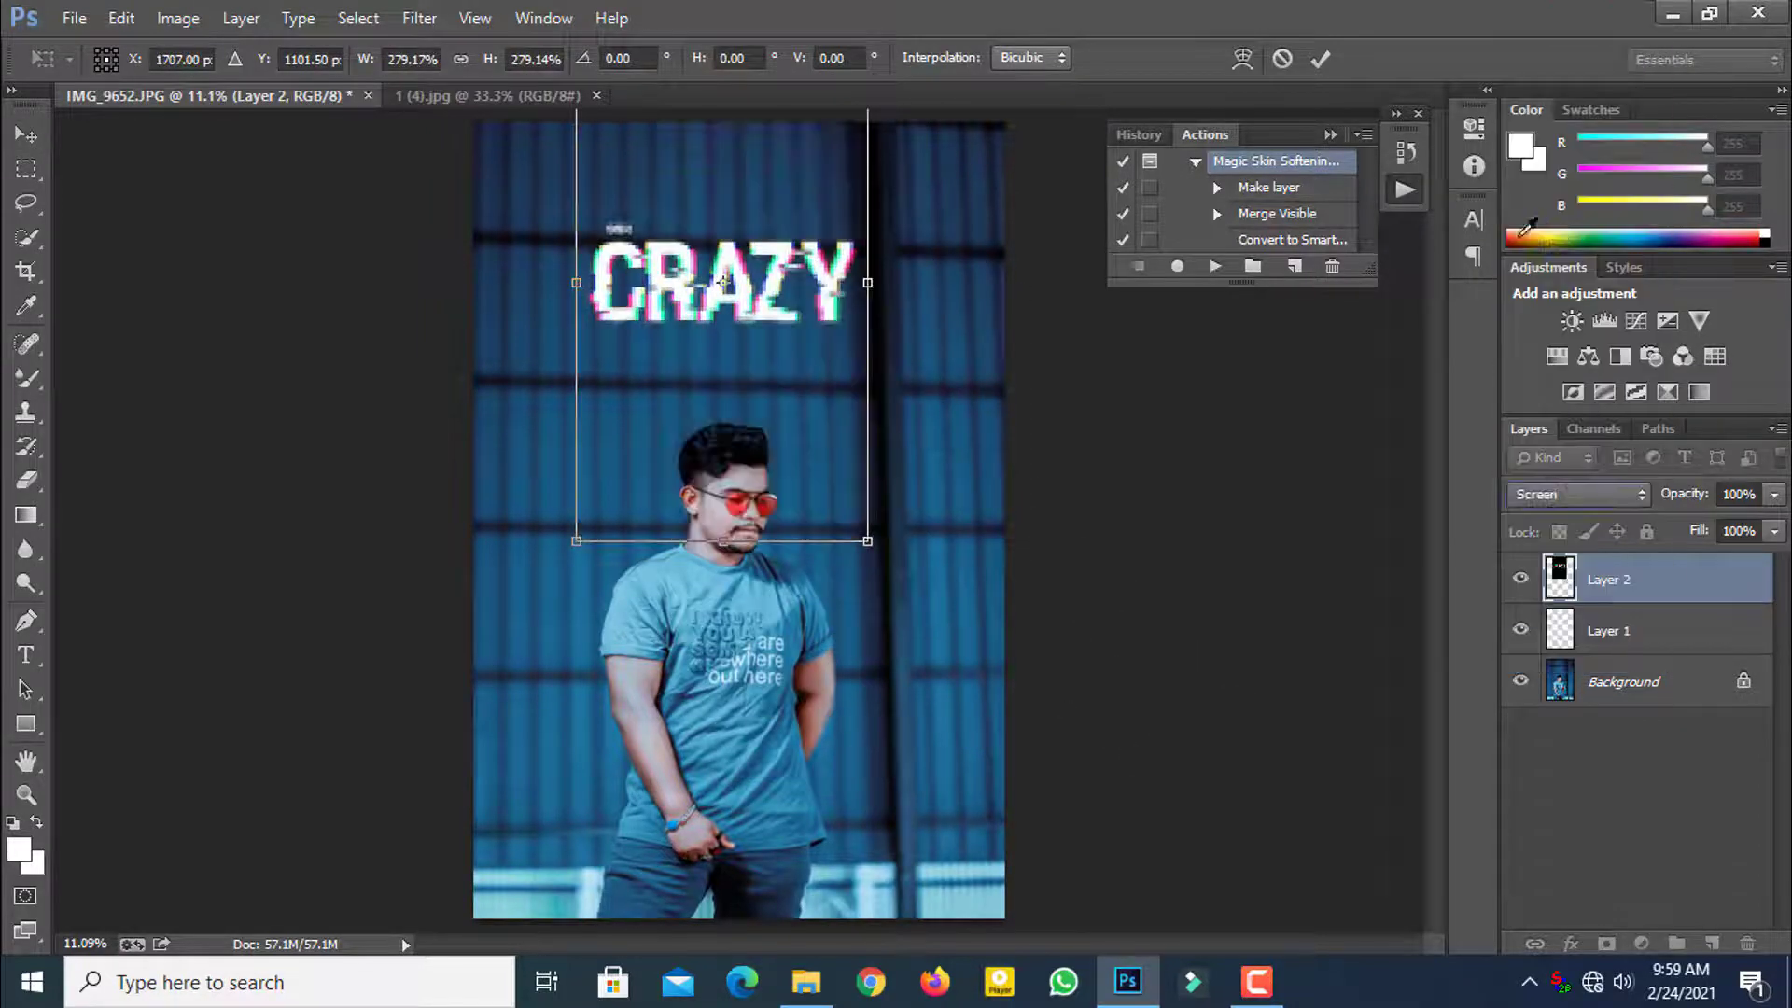
Step: Scale the CRAZY text to about 370% and place it high above the man's head
drag(875, 548, 995, 695)
drag(908, 555, 885, 440)
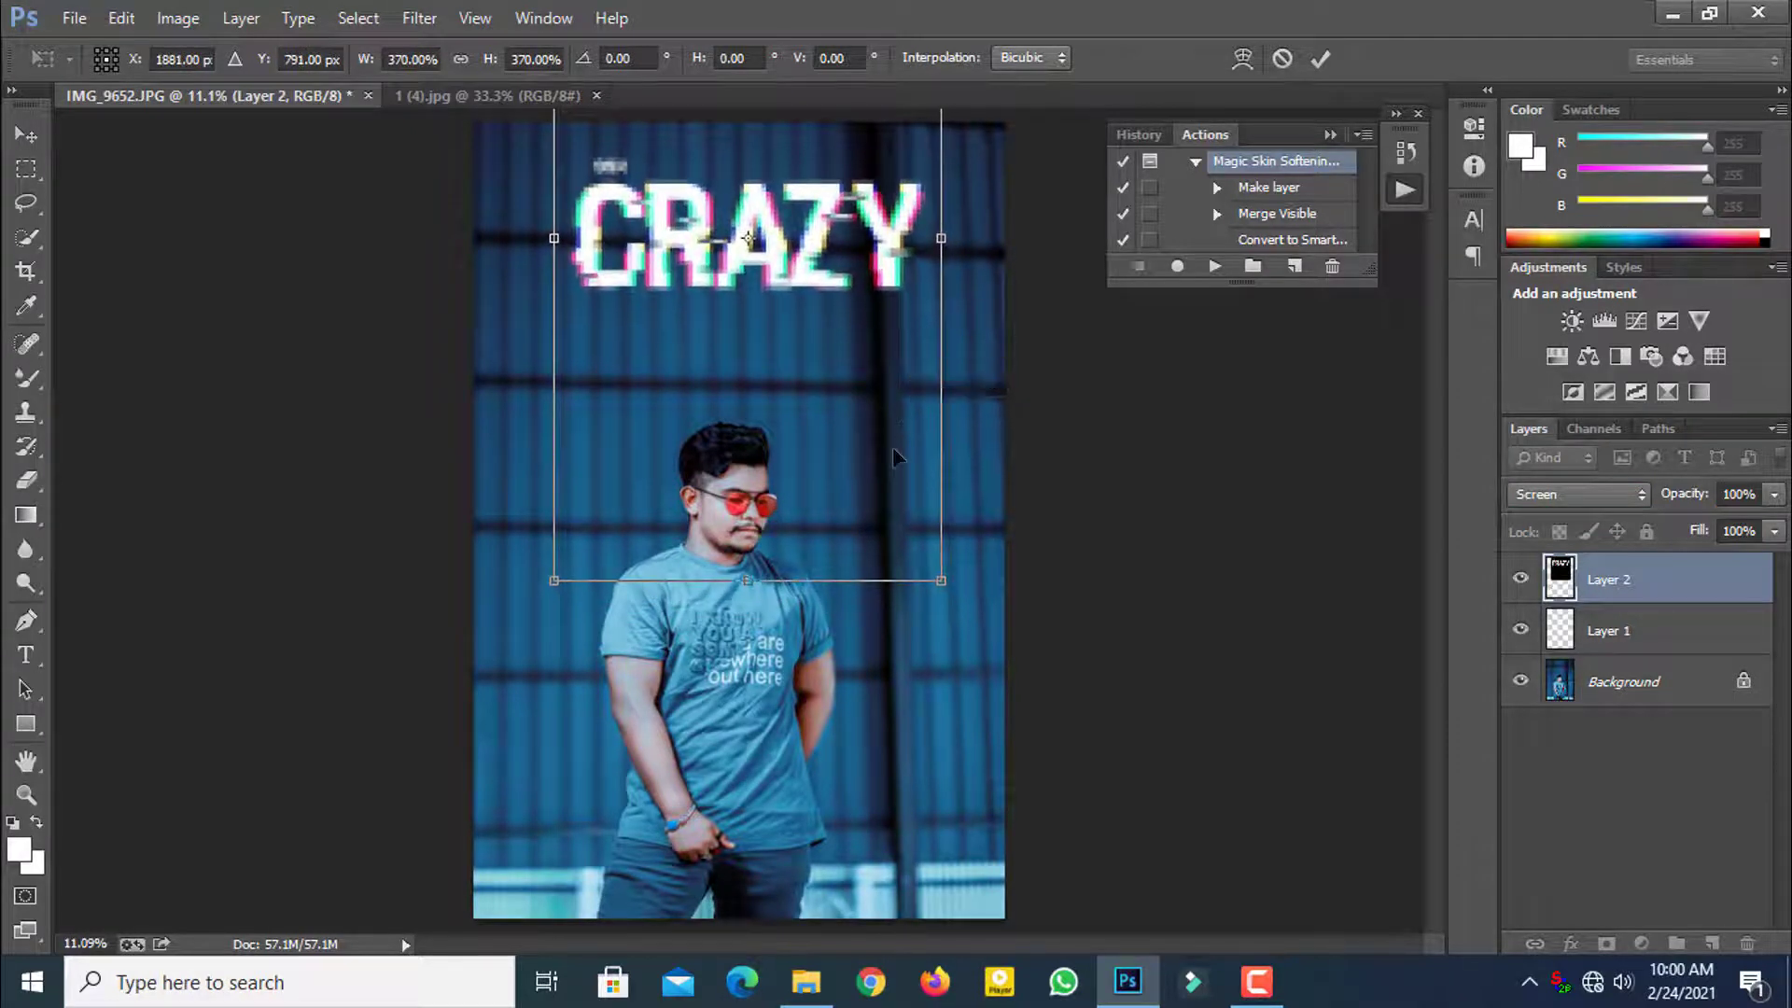
key(Return)
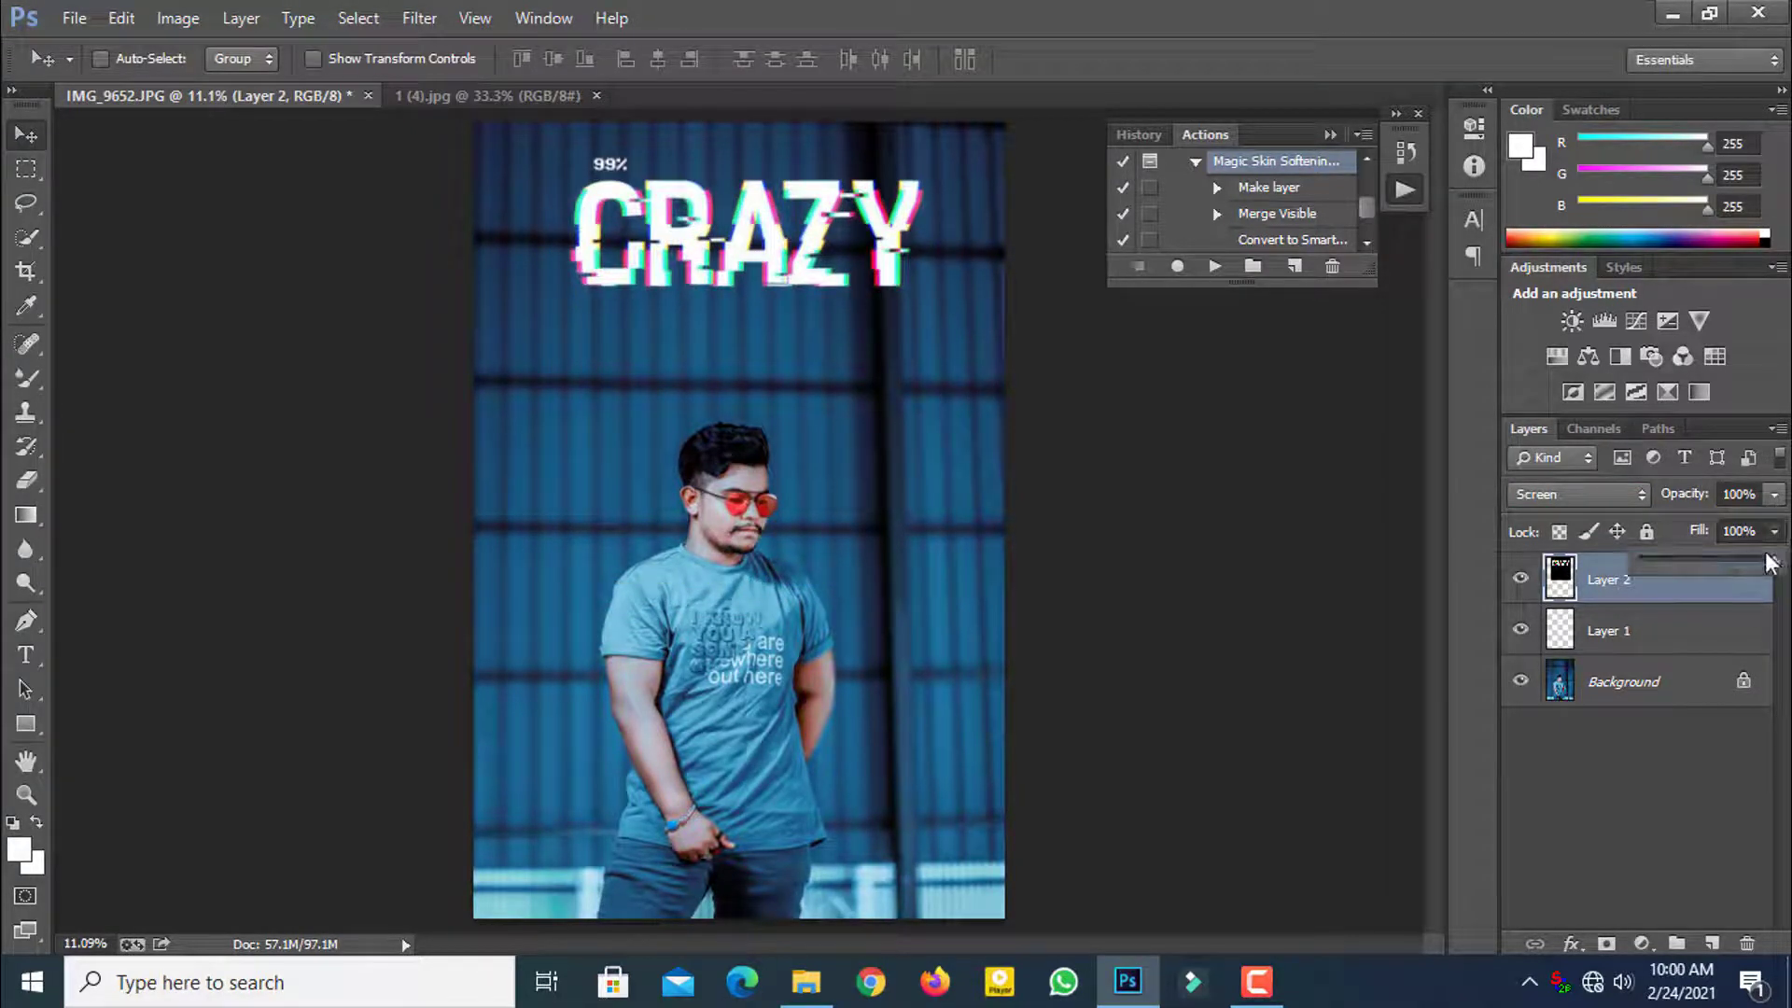
Step: Lower the fill of the CRAZY text layer to 78%
drag(1767, 556, 1746, 561)
click(27, 794)
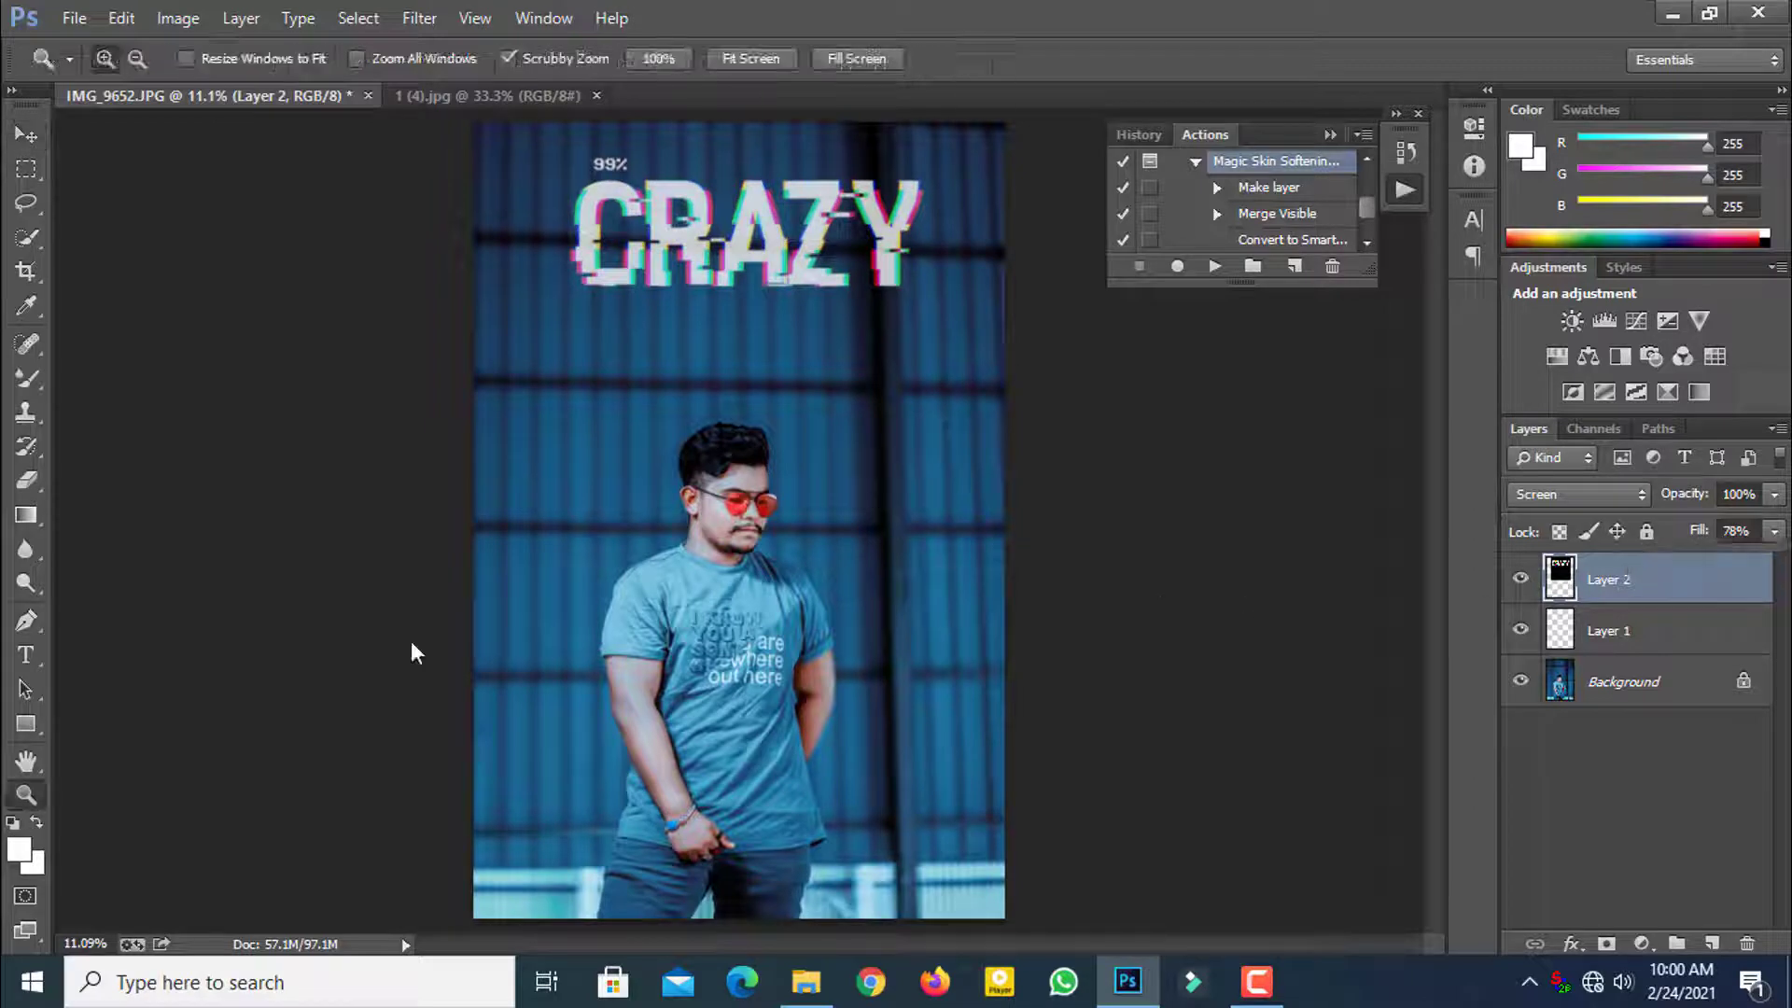
right_click(832, 400)
click(878, 416)
click(772, 306)
right_click(786, 315)
click(831, 333)
Step: Open fire-overlay-png.png from the Bzck folder in Editz 2020
click(122, 18)
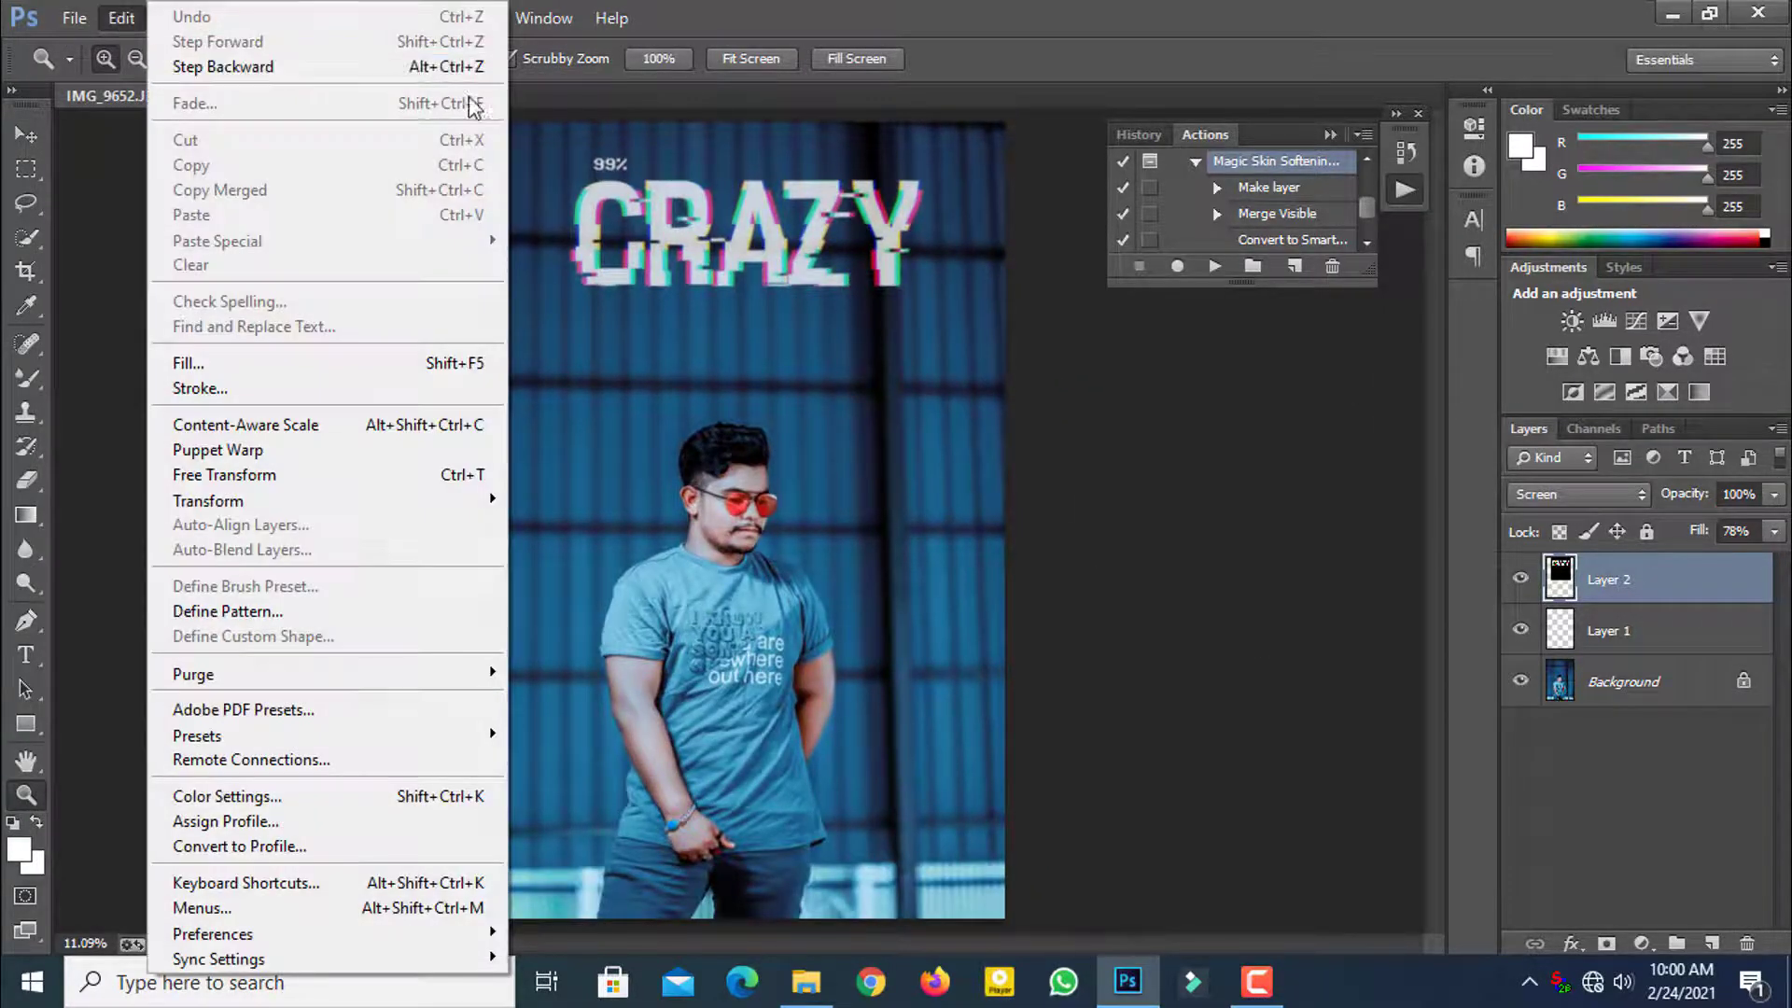
mouse_move(75, 18)
click(106, 74)
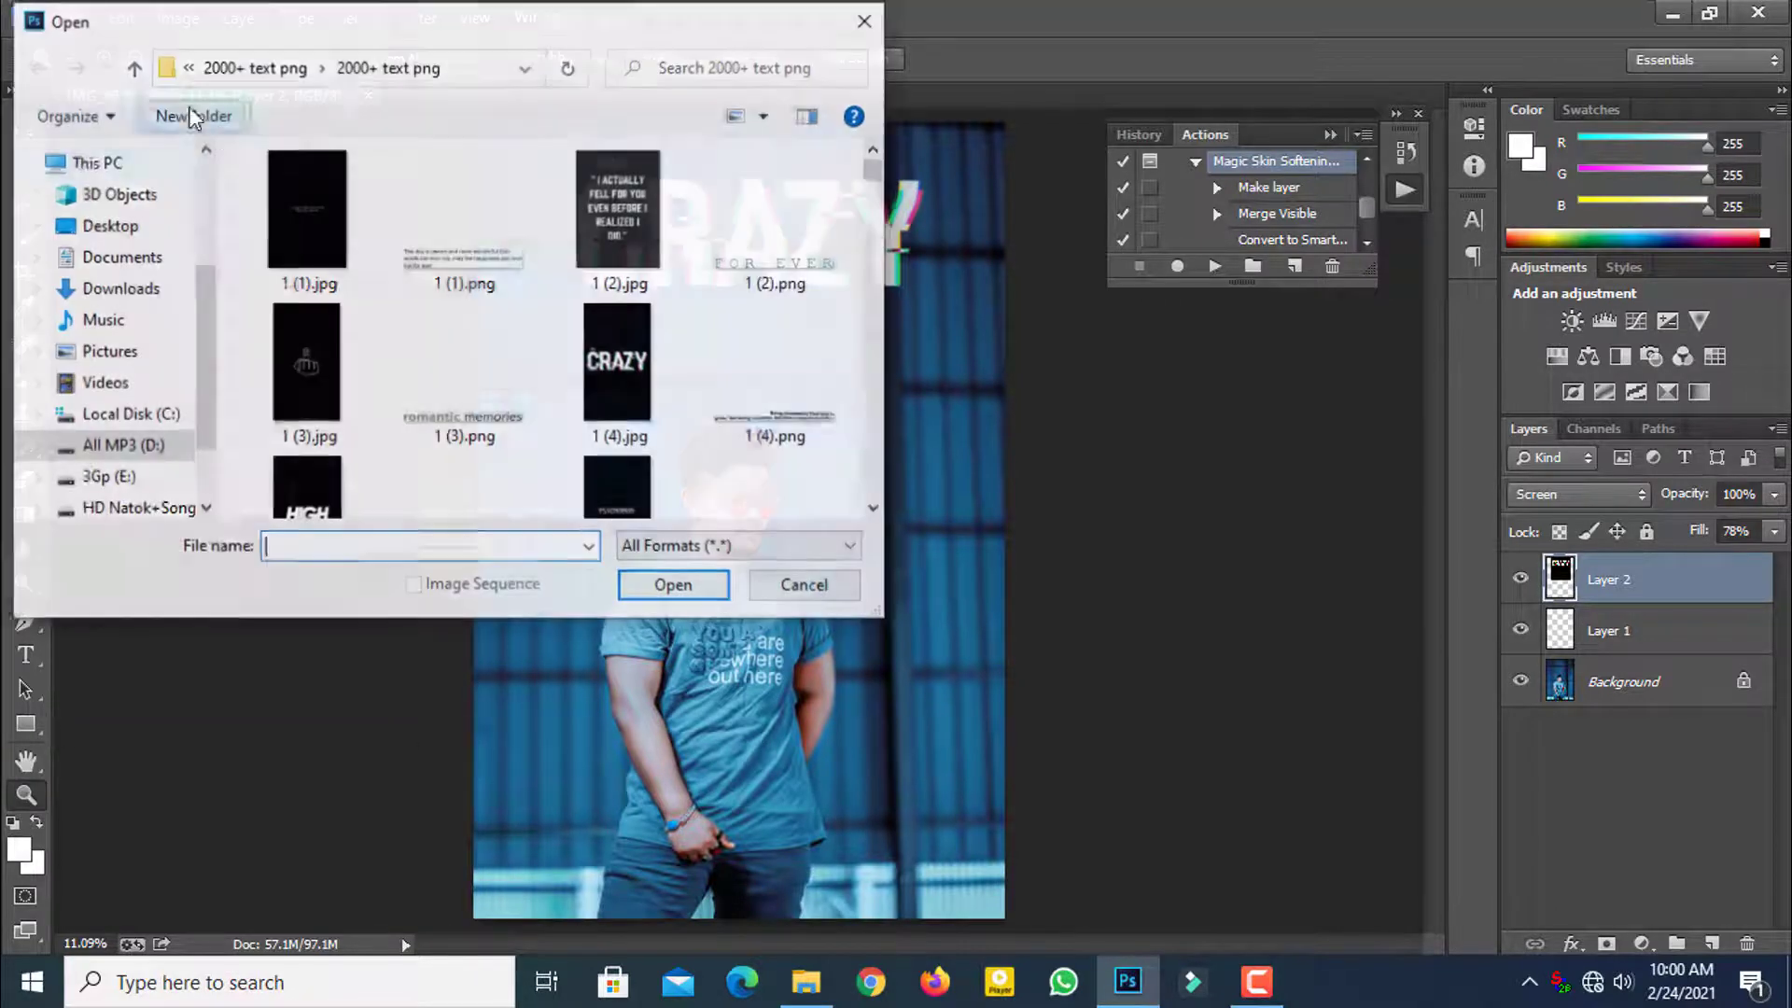
click(131, 68)
click(132, 68)
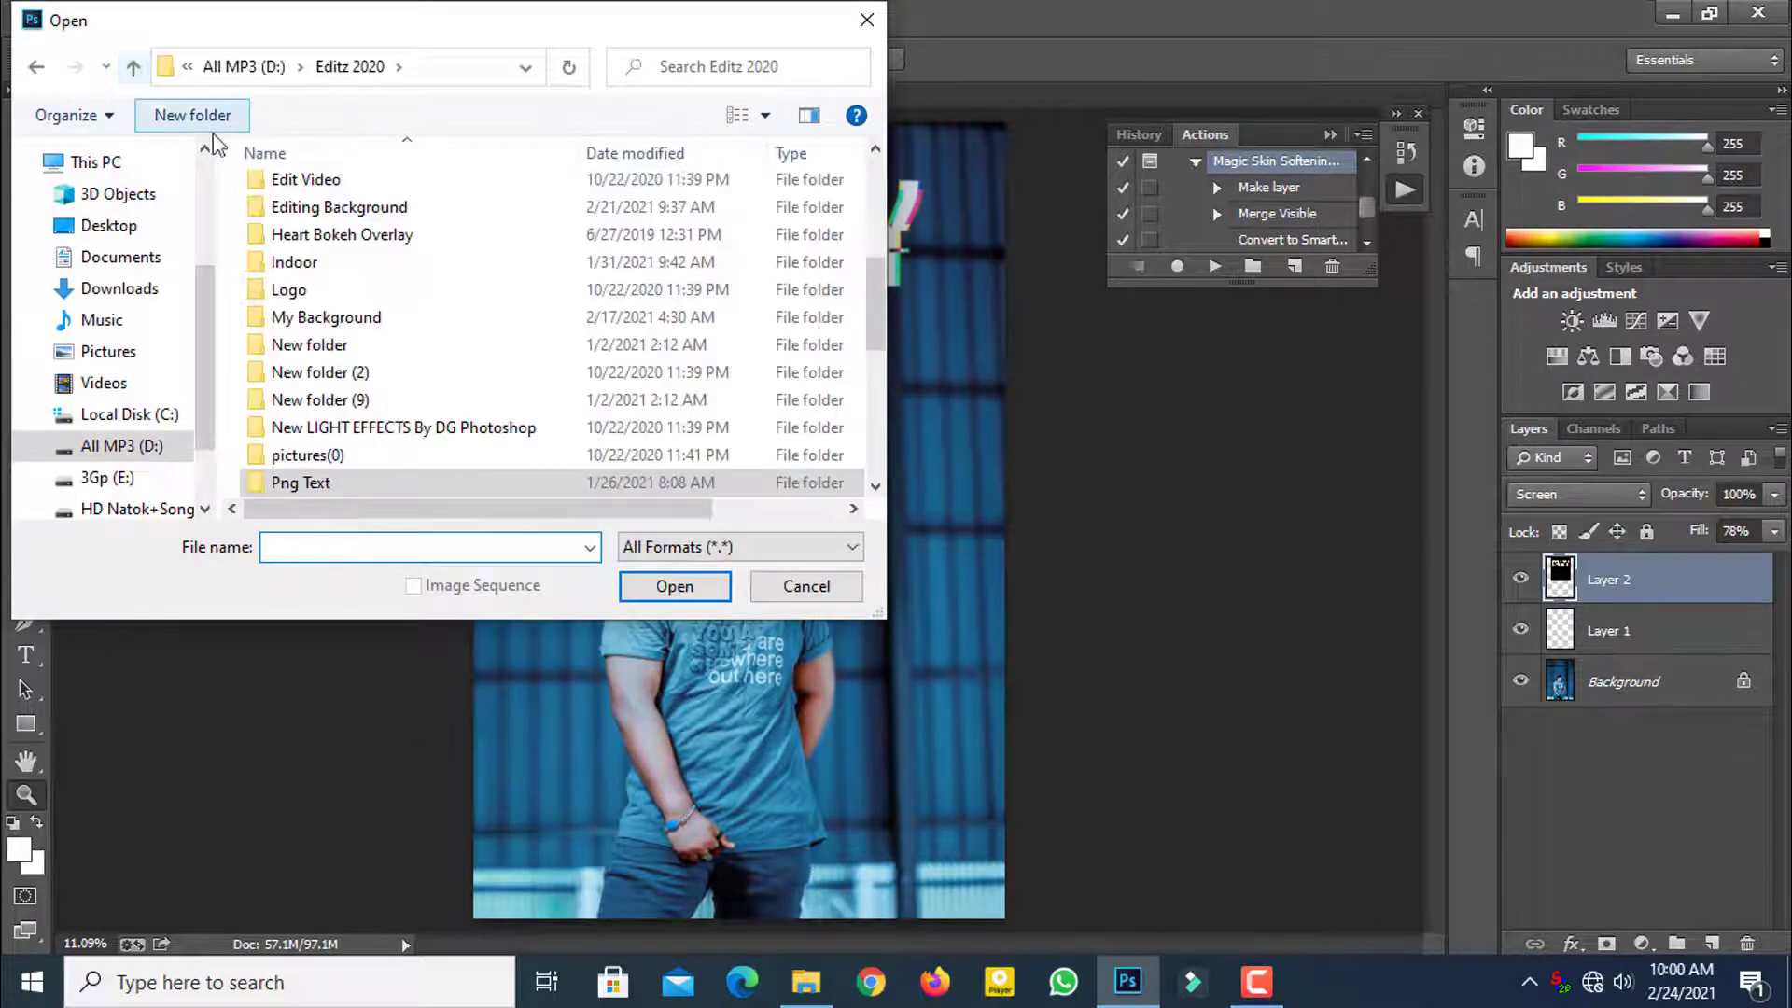
scroll(352, 387, up, 2)
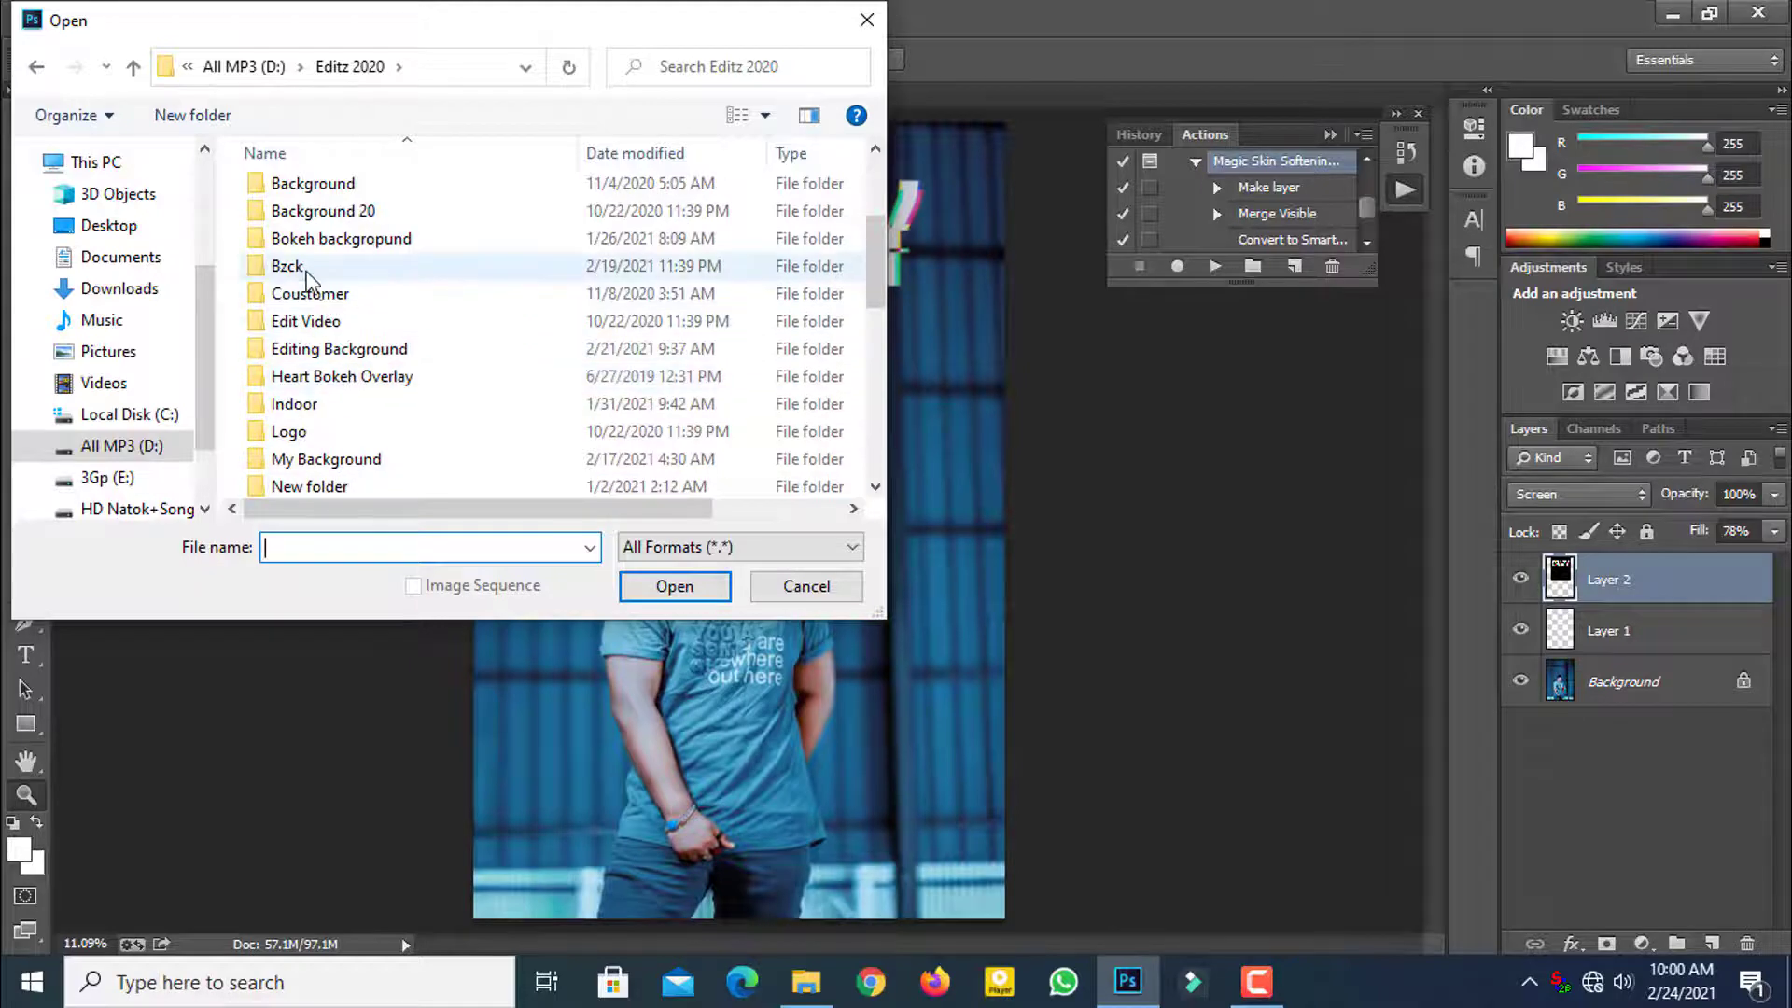
double_click(289, 266)
scroll(588, 347, down, 5)
scroll(600, 400, down, 5)
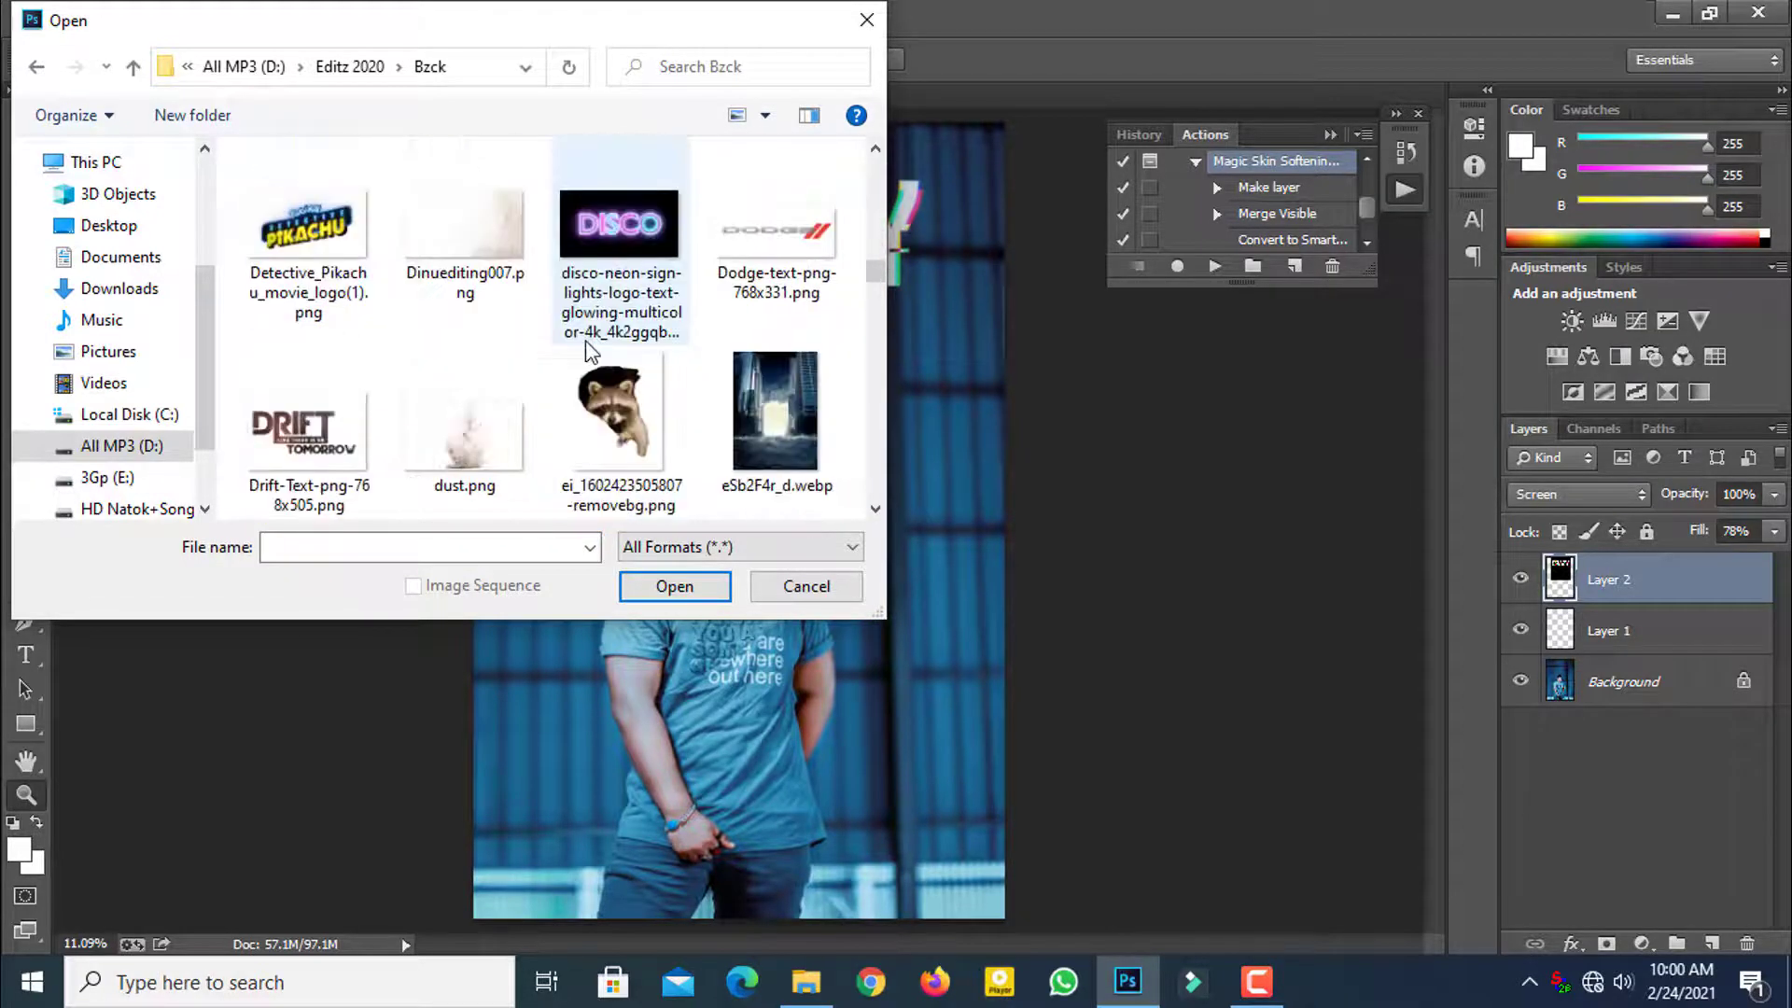
click(312, 408)
click(673, 585)
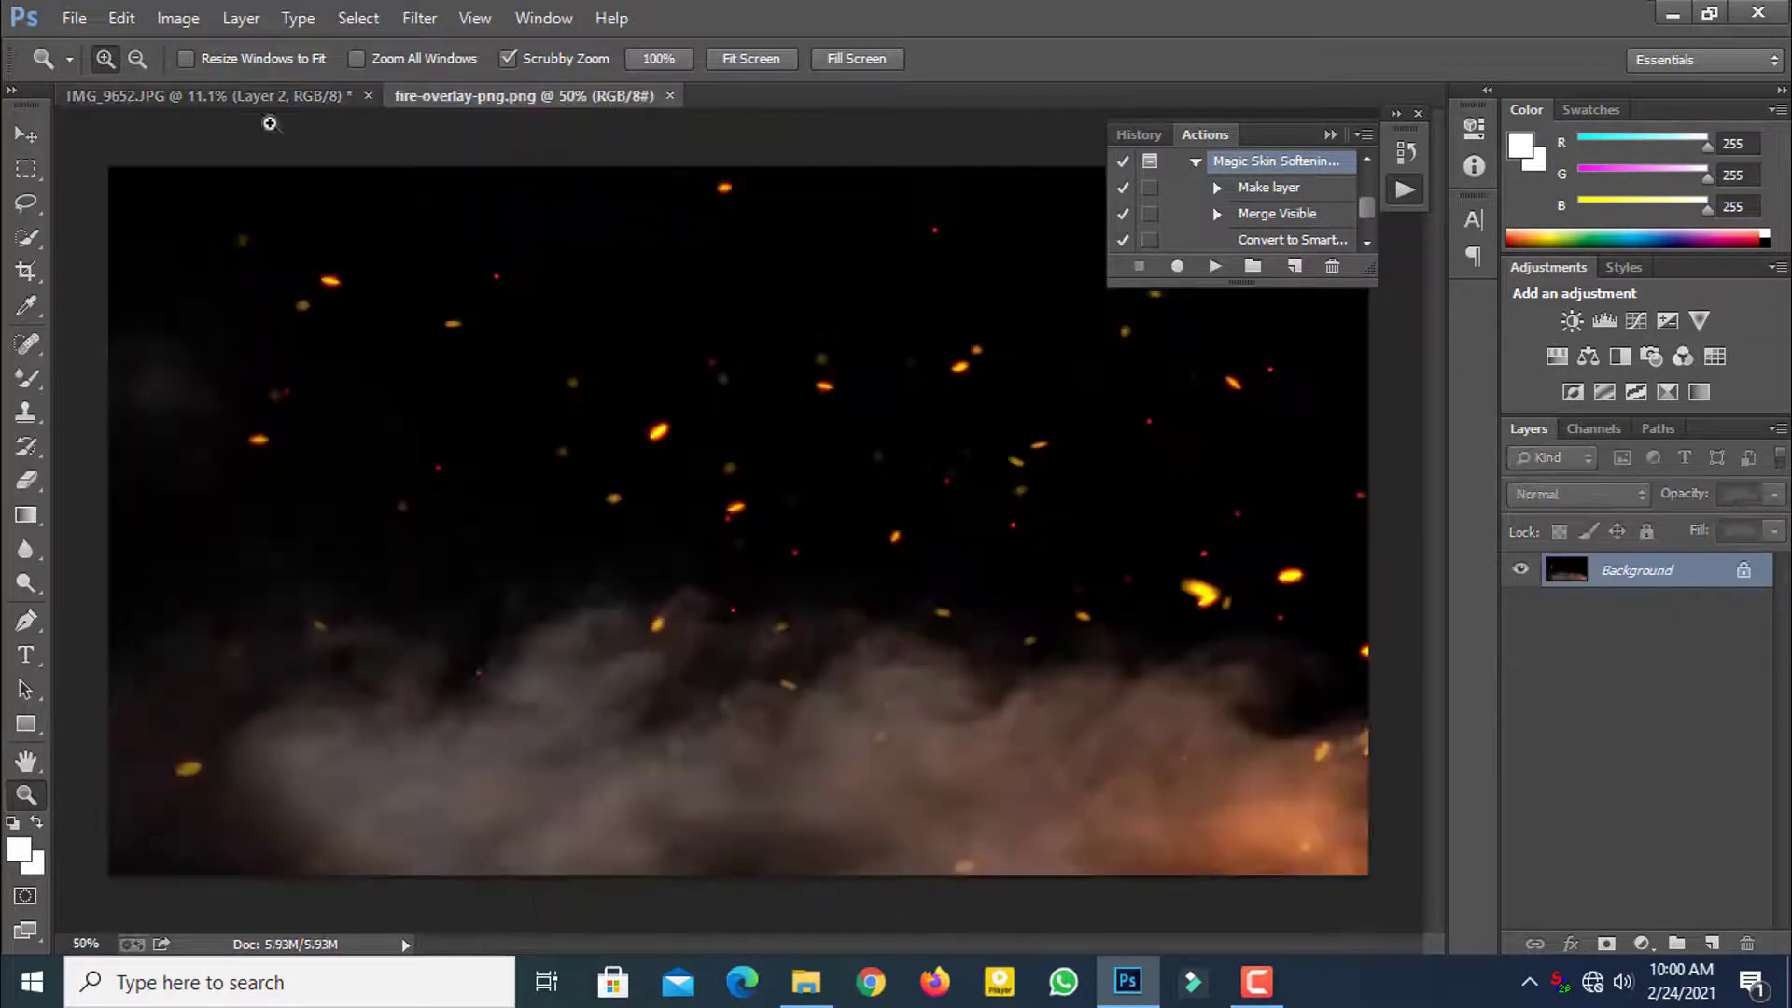
Step: Bring the fire overlay into IMG_9652.JPG as a new layer and scale it to about 192%, spanning the picture's width
click(25, 136)
drag(370, 313, 454, 363)
drag(192, 96, 634, 596)
key(ctrl+t)
drag(752, 660, 1007, 822)
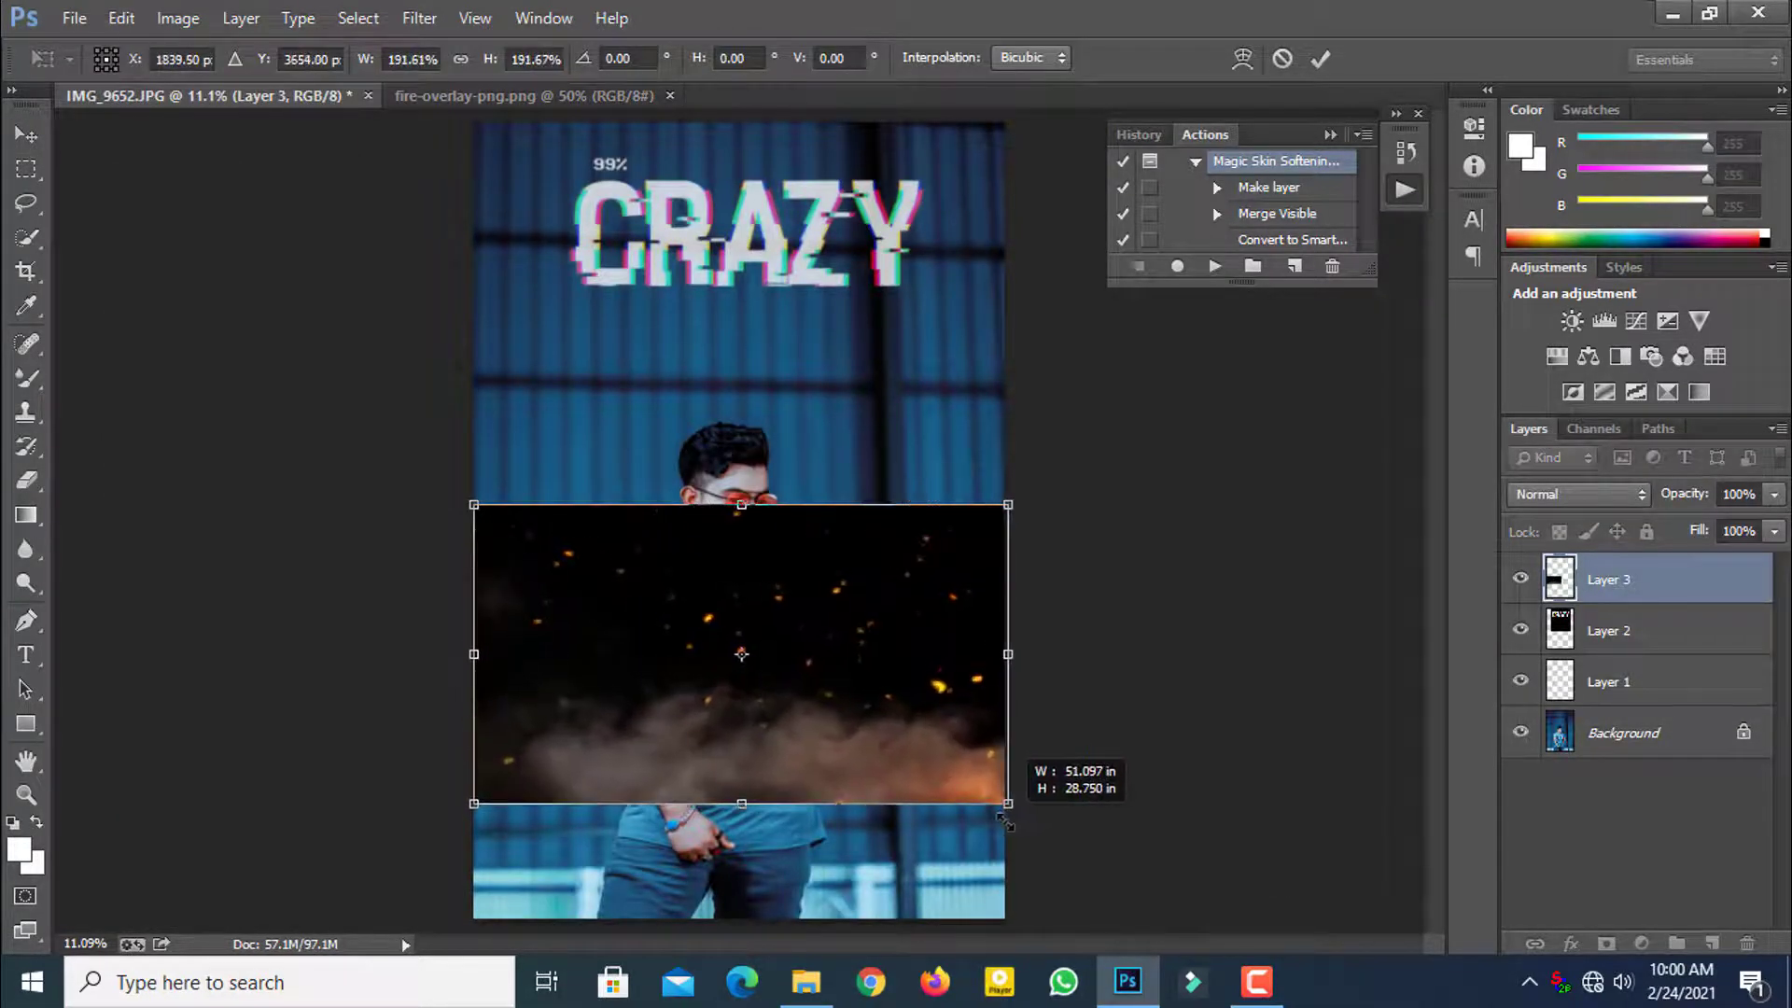
Step: Set the fire overlay layer's blend mode to Screen and move it down to the picture's lower edge
click(1582, 495)
click(1544, 224)
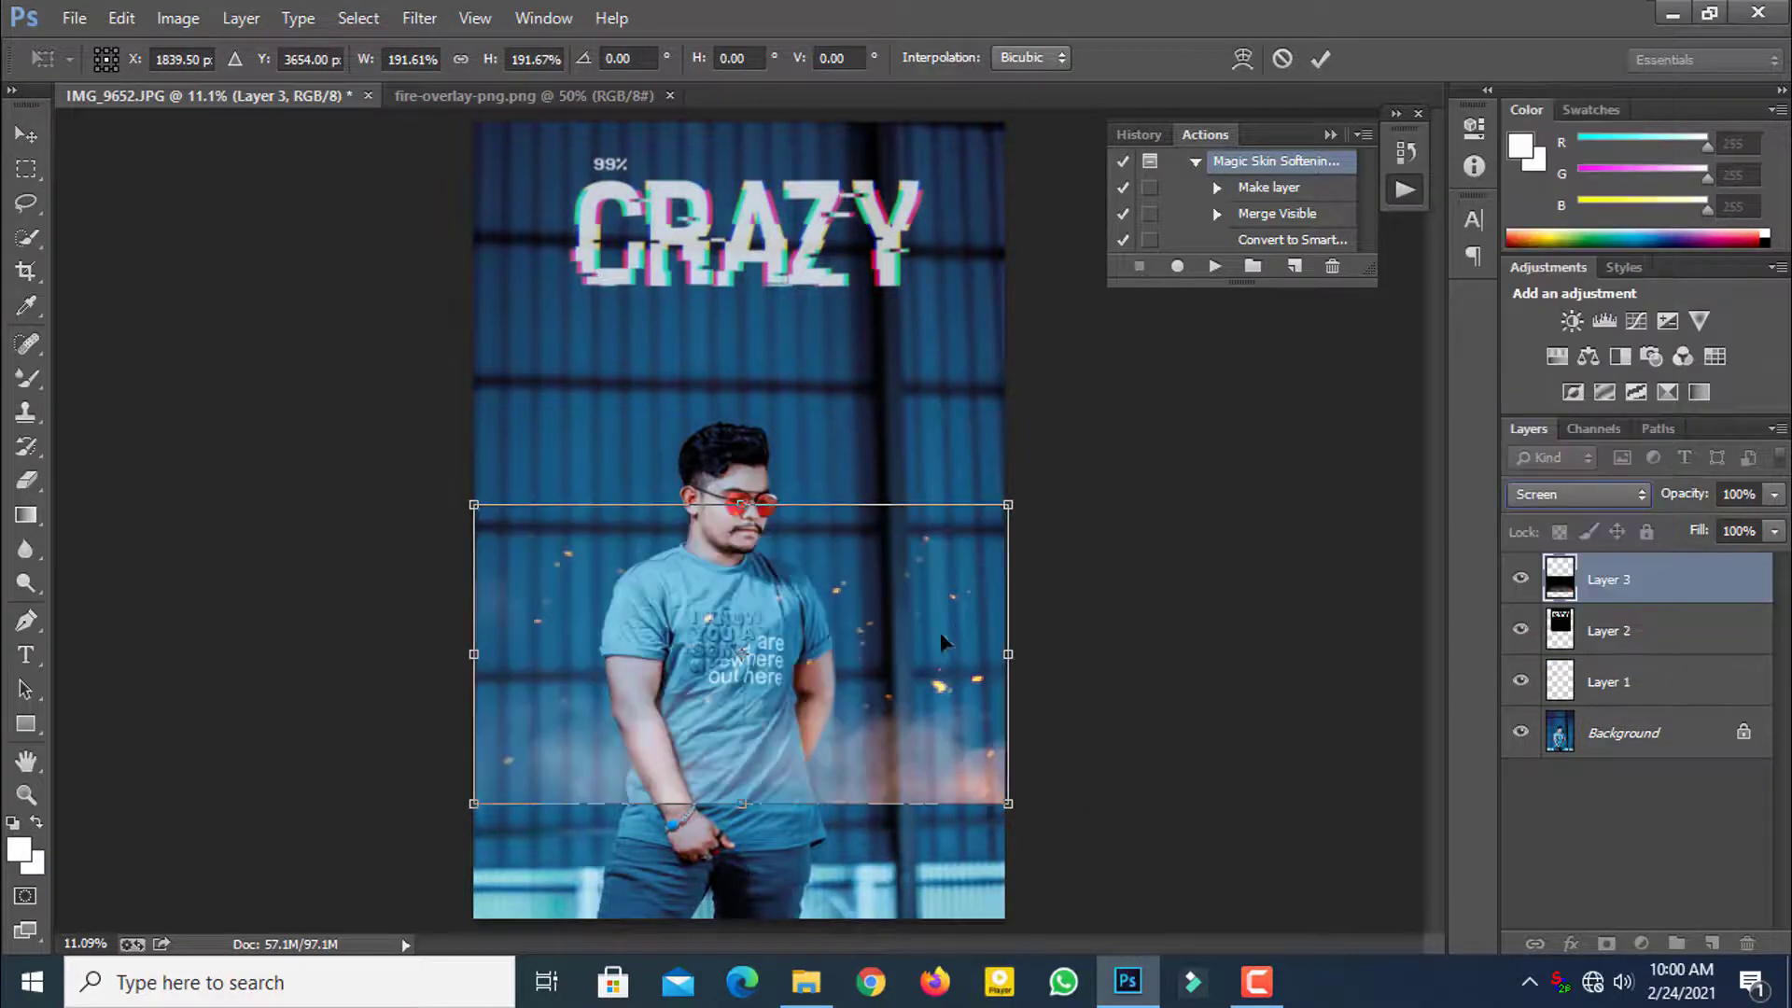
drag(930, 657, 926, 770)
key(Return)
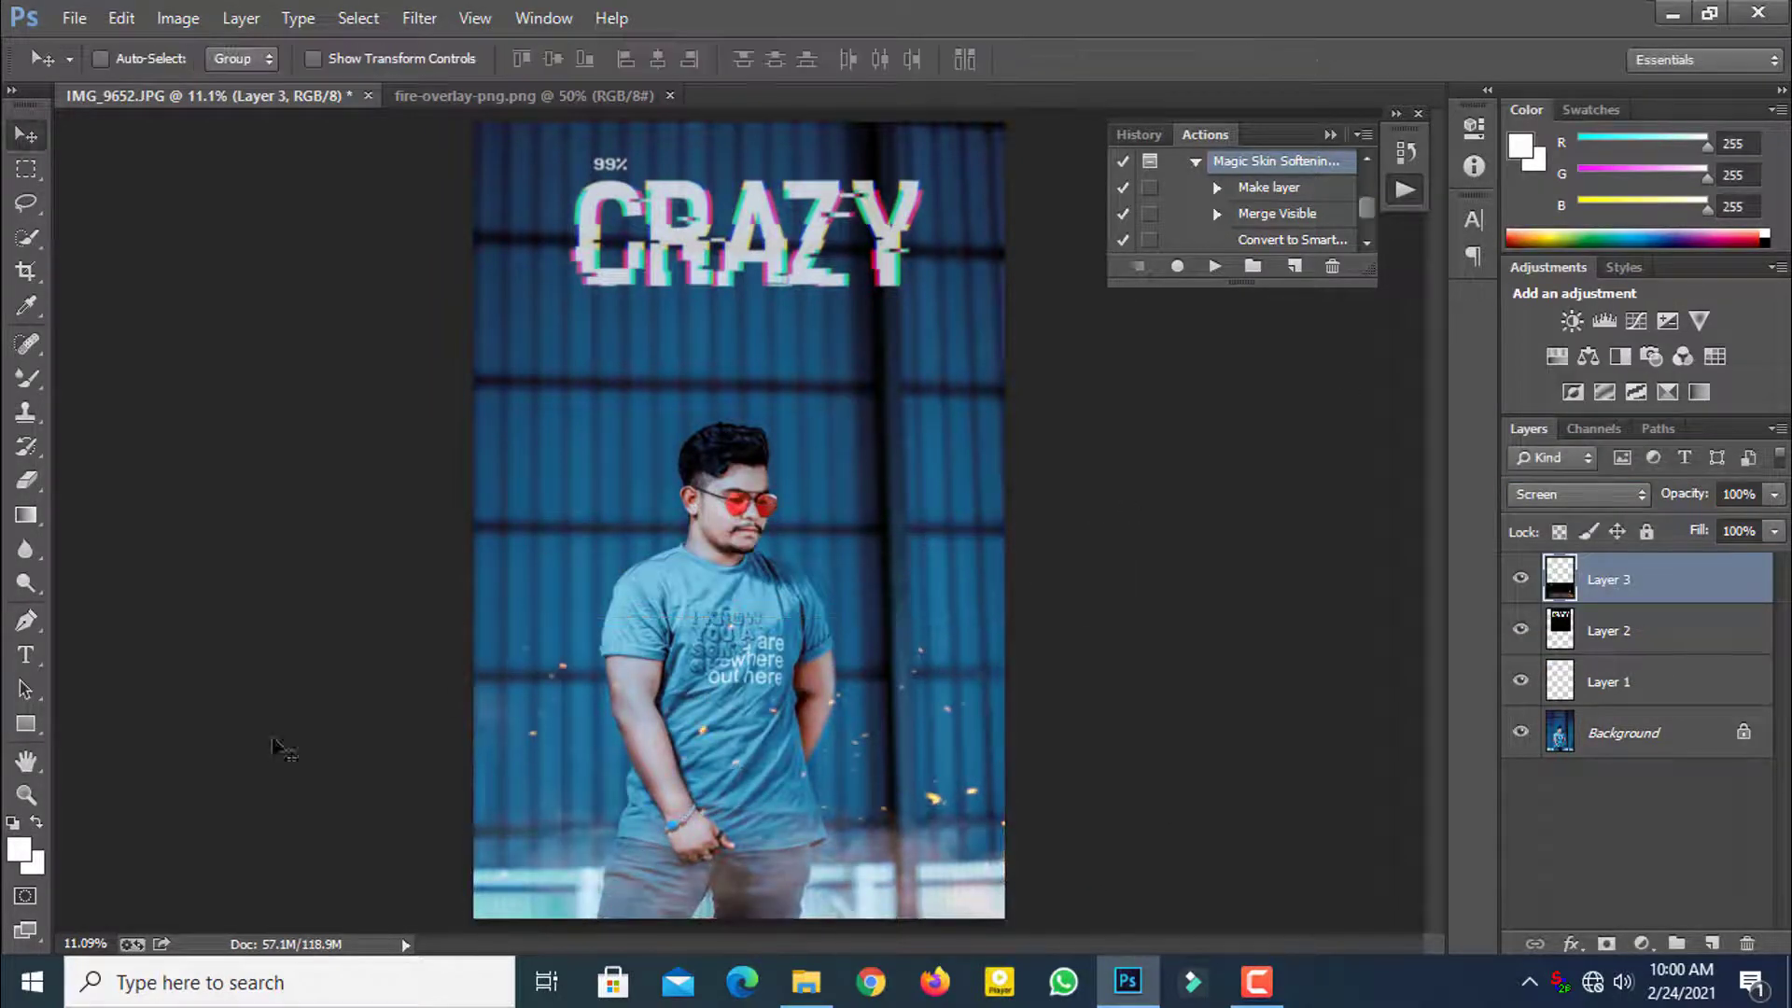
Step: Flatten the CRAZY text, fire overlay and remaining layers into the background
click(27, 795)
drag(708, 496, 916, 480)
right_click(893, 448)
click(933, 463)
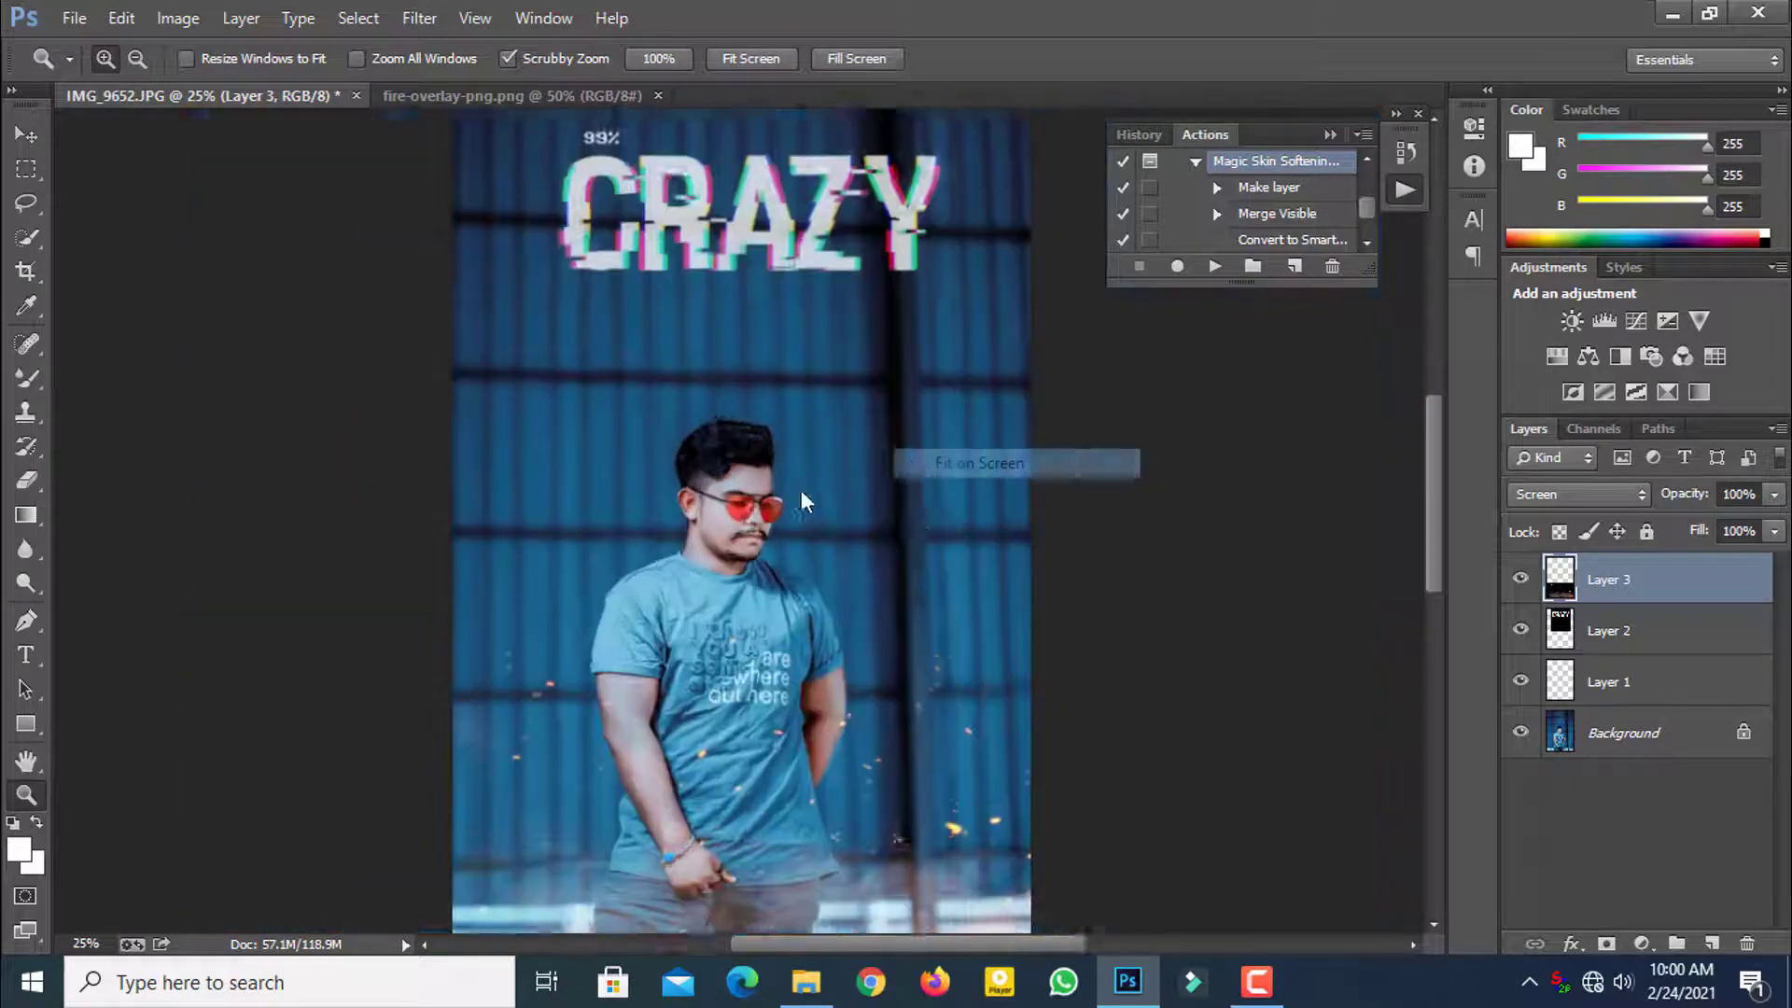
click(241, 18)
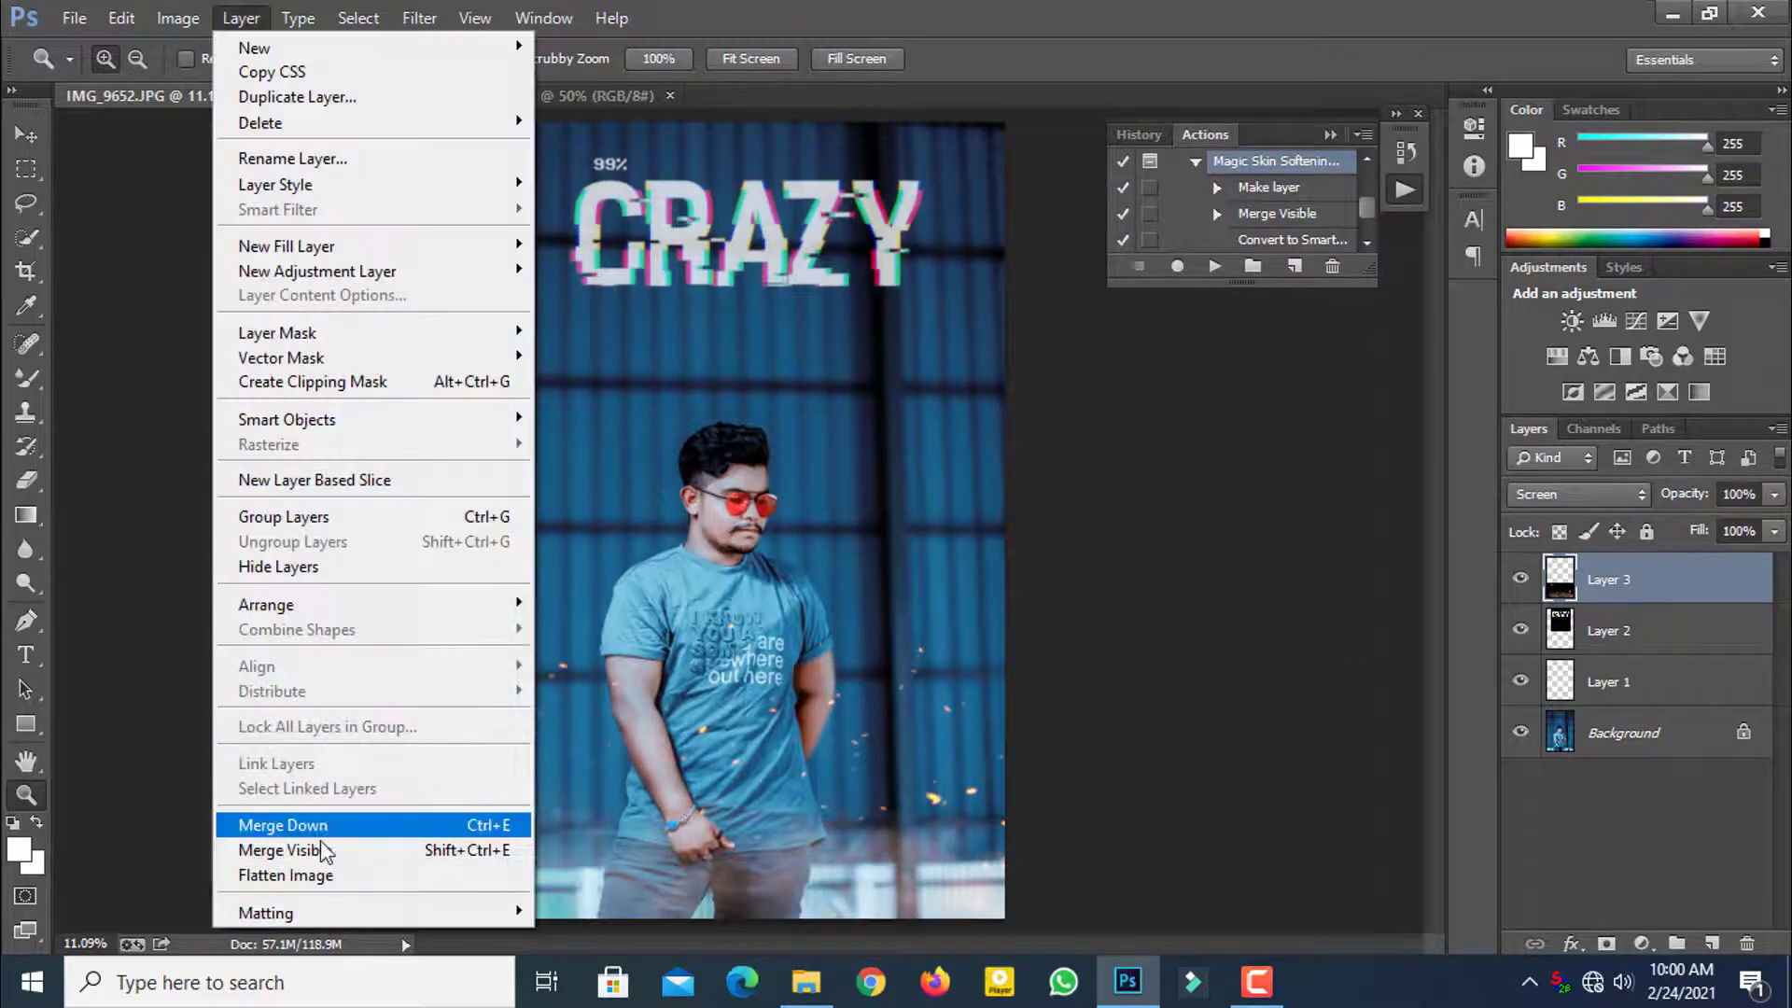
click(280, 983)
right_click(809, 484)
click(877, 651)
right_click(773, 537)
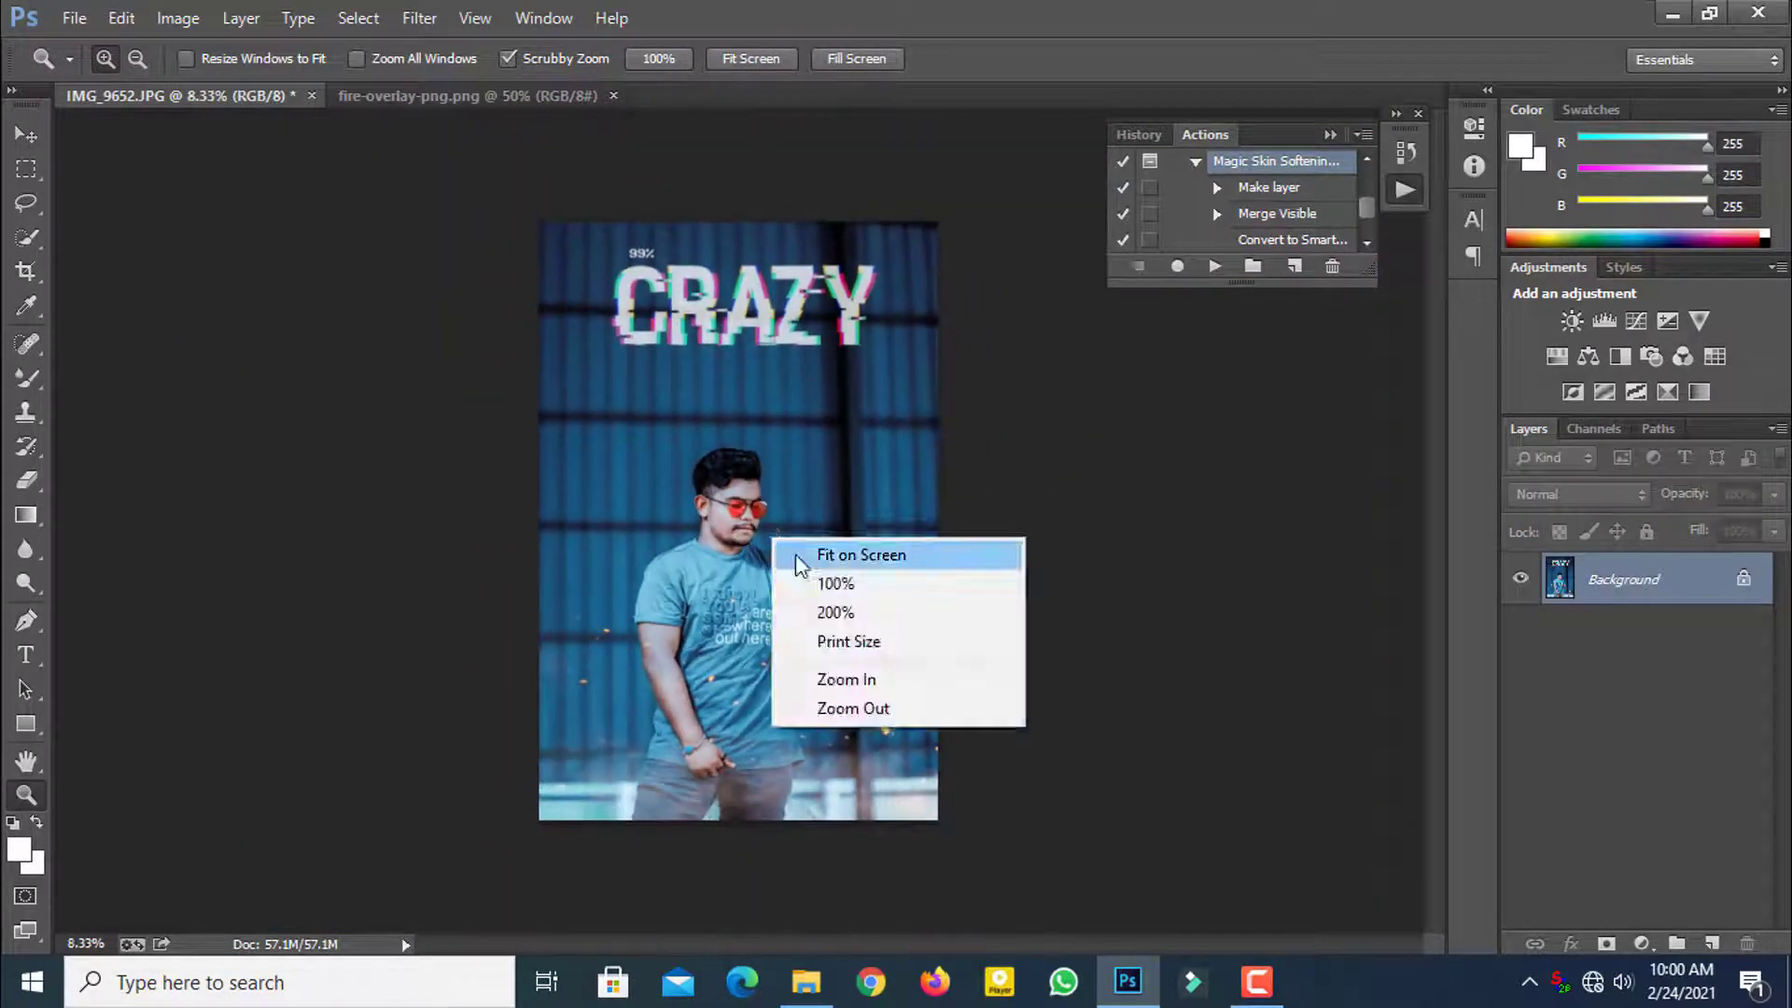
click(795, 557)
Step: Frame the picture with a white border by extending the canvas by a relative 40 pixels in width and height
click(168, 19)
click(218, 232)
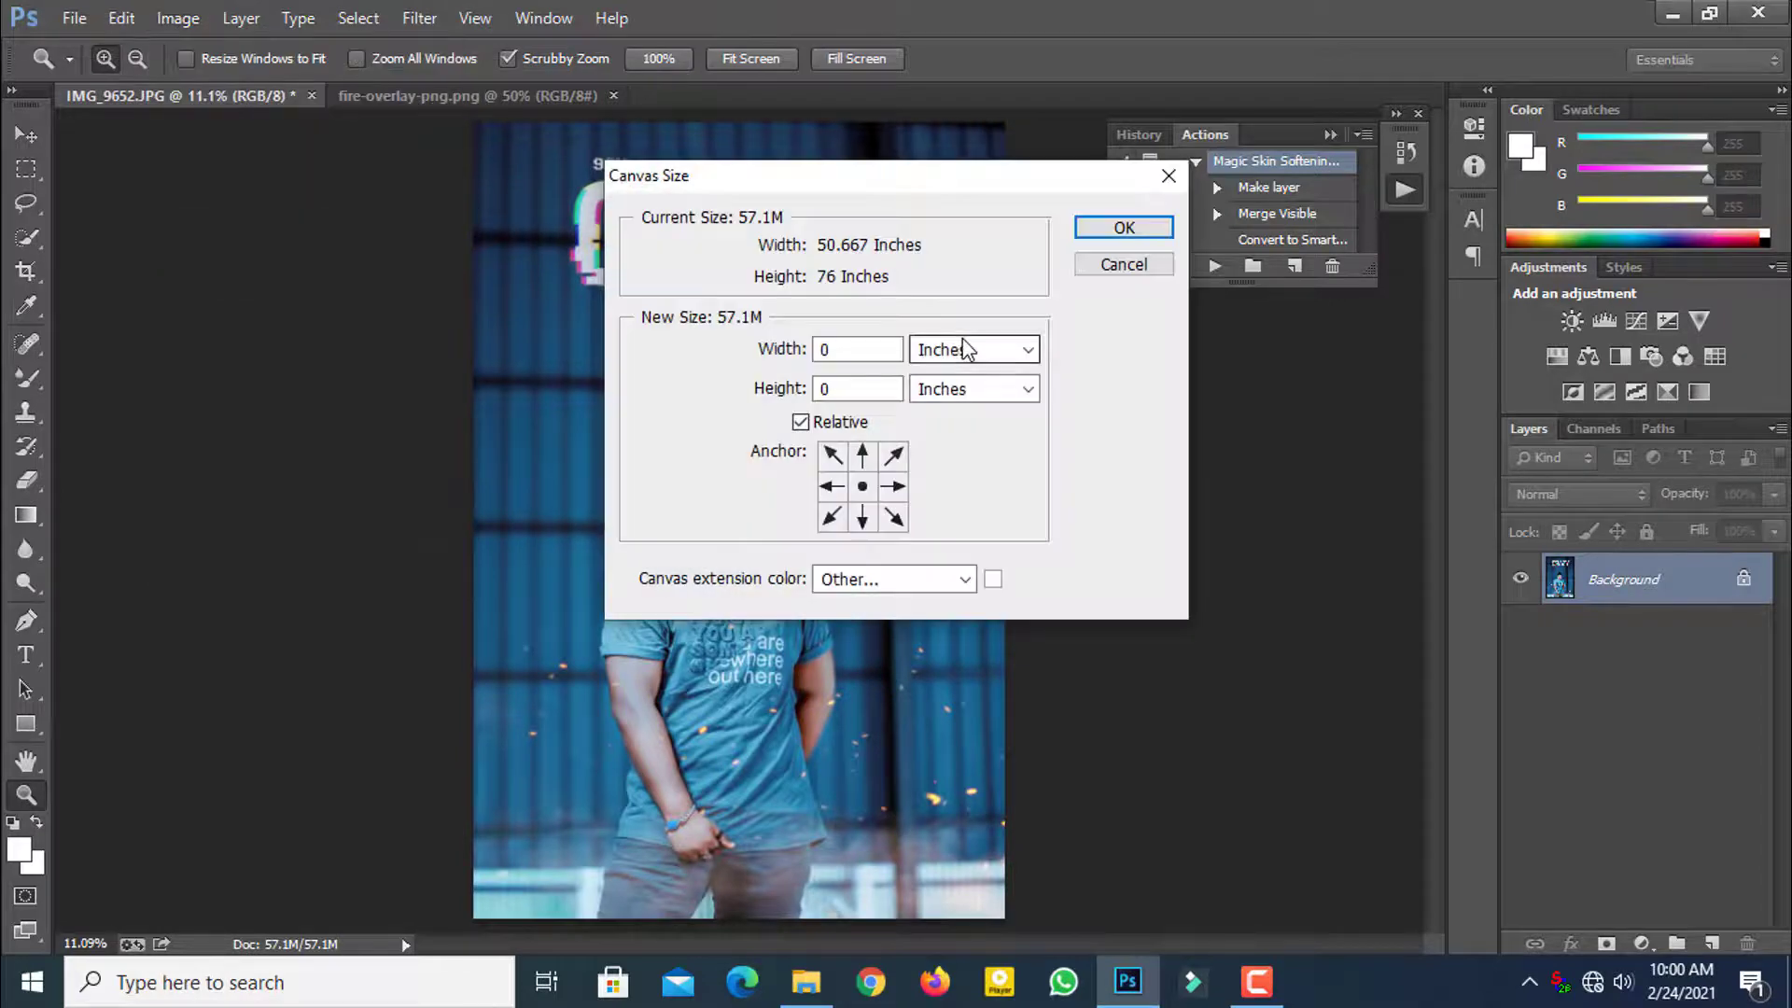
click(960, 349)
click(943, 416)
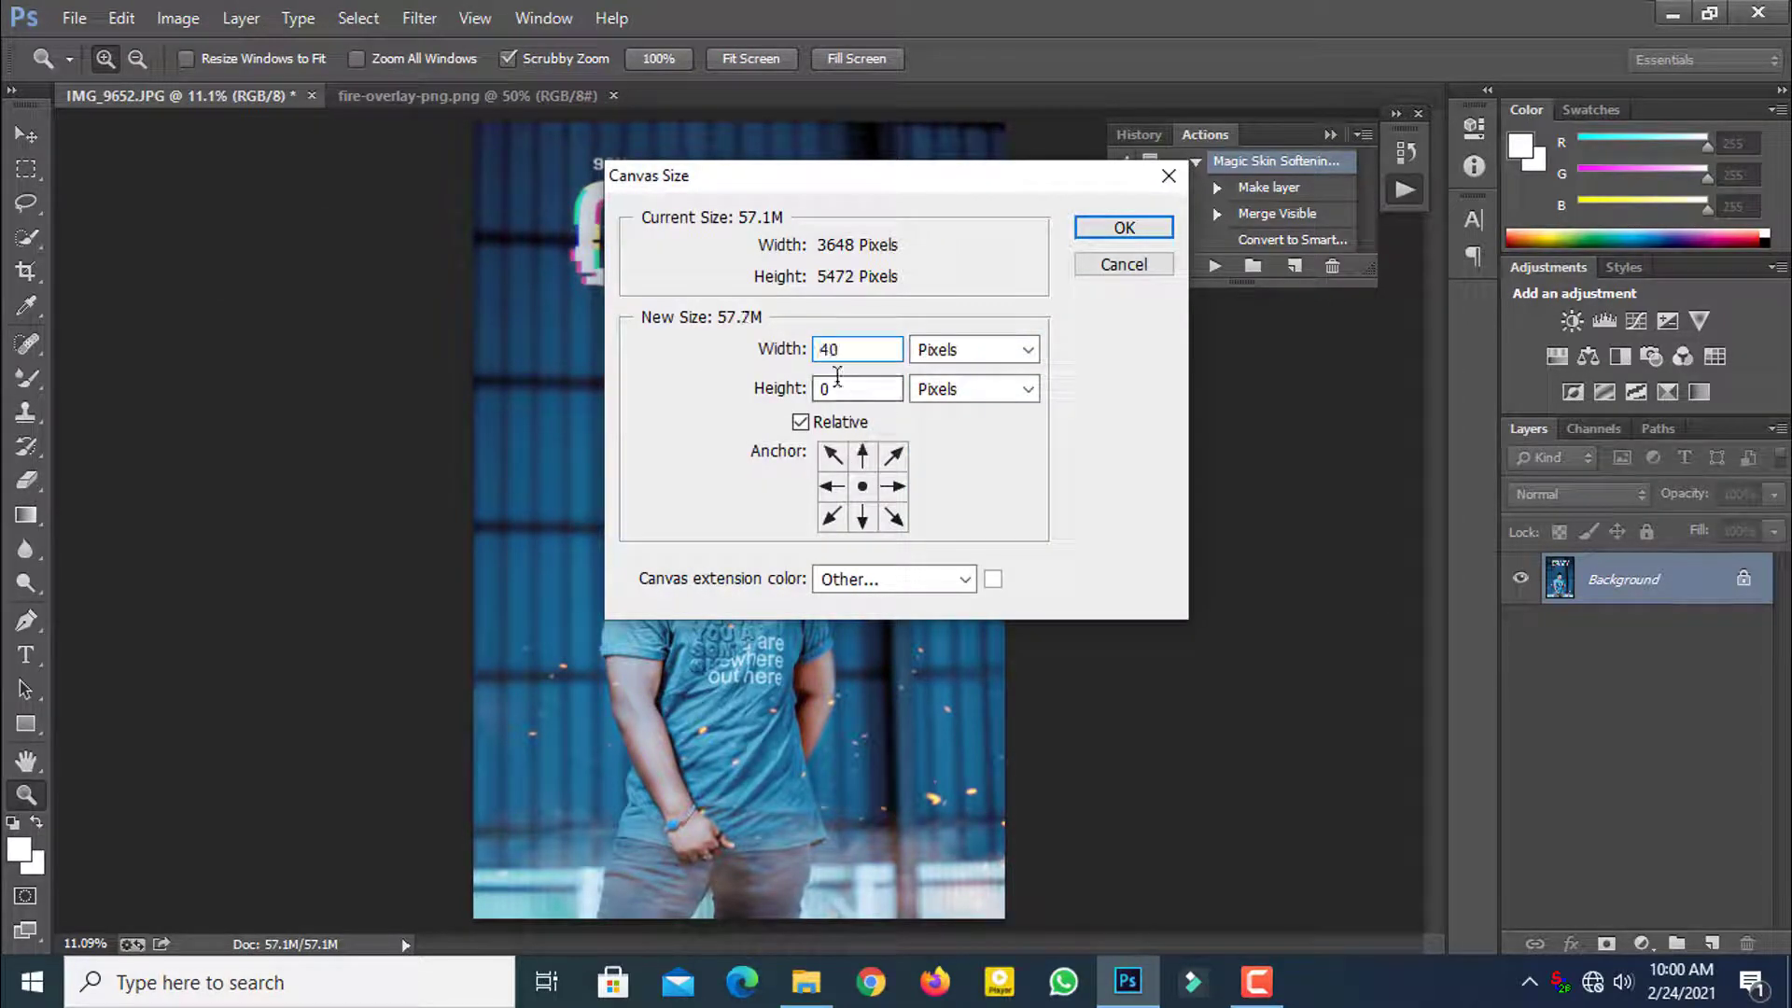
click(1090, 233)
click(765, 502)
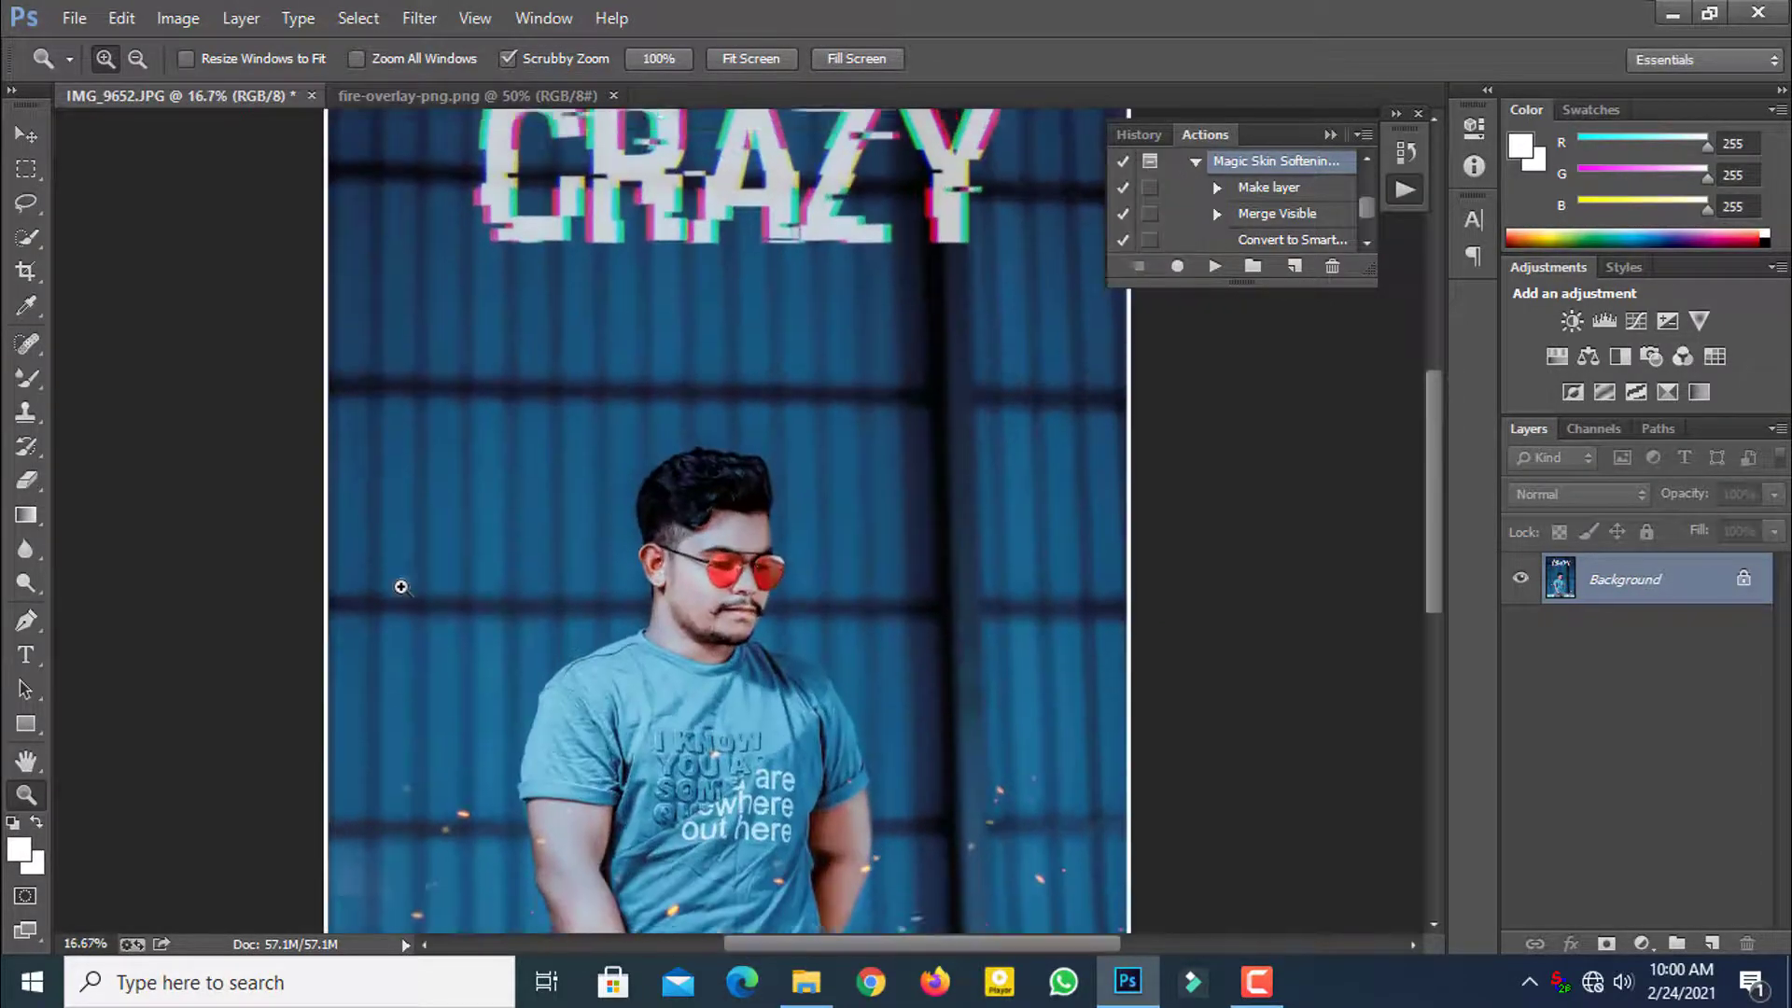
right_click(799, 521)
click(813, 530)
Step: Add an empty layer above the background and close the fire-overlay-png.png document
click(1711, 945)
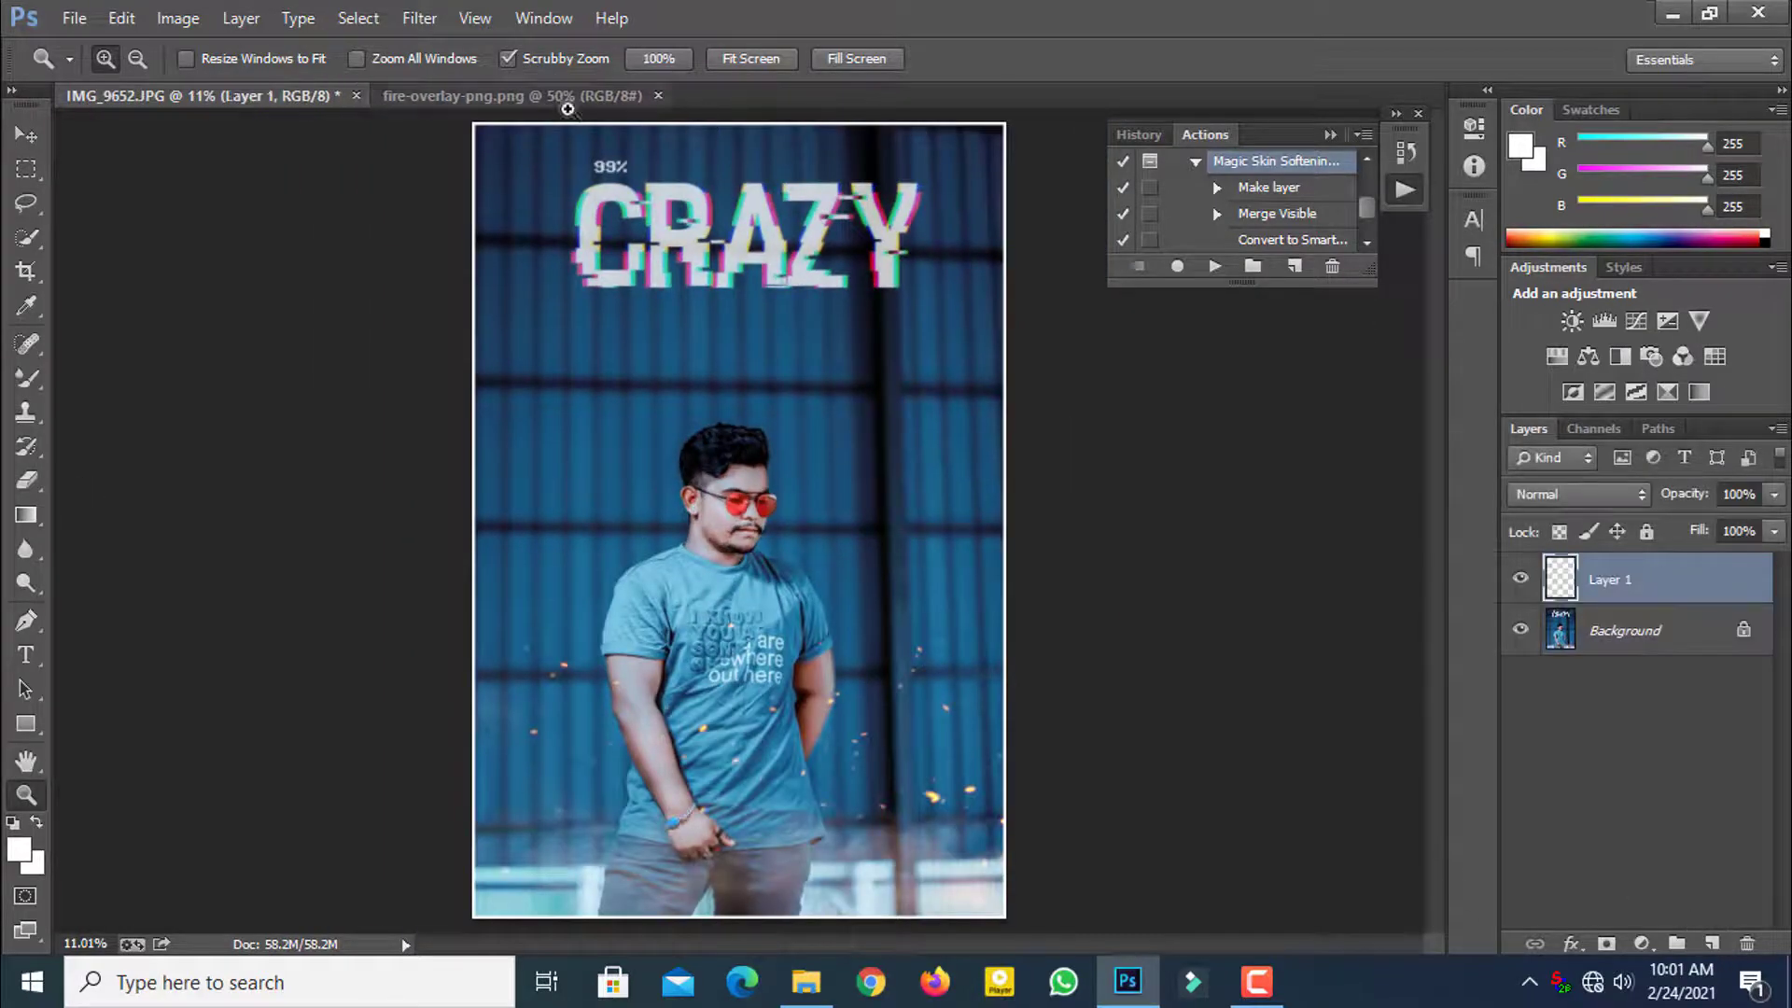
click(73, 18)
click(89, 125)
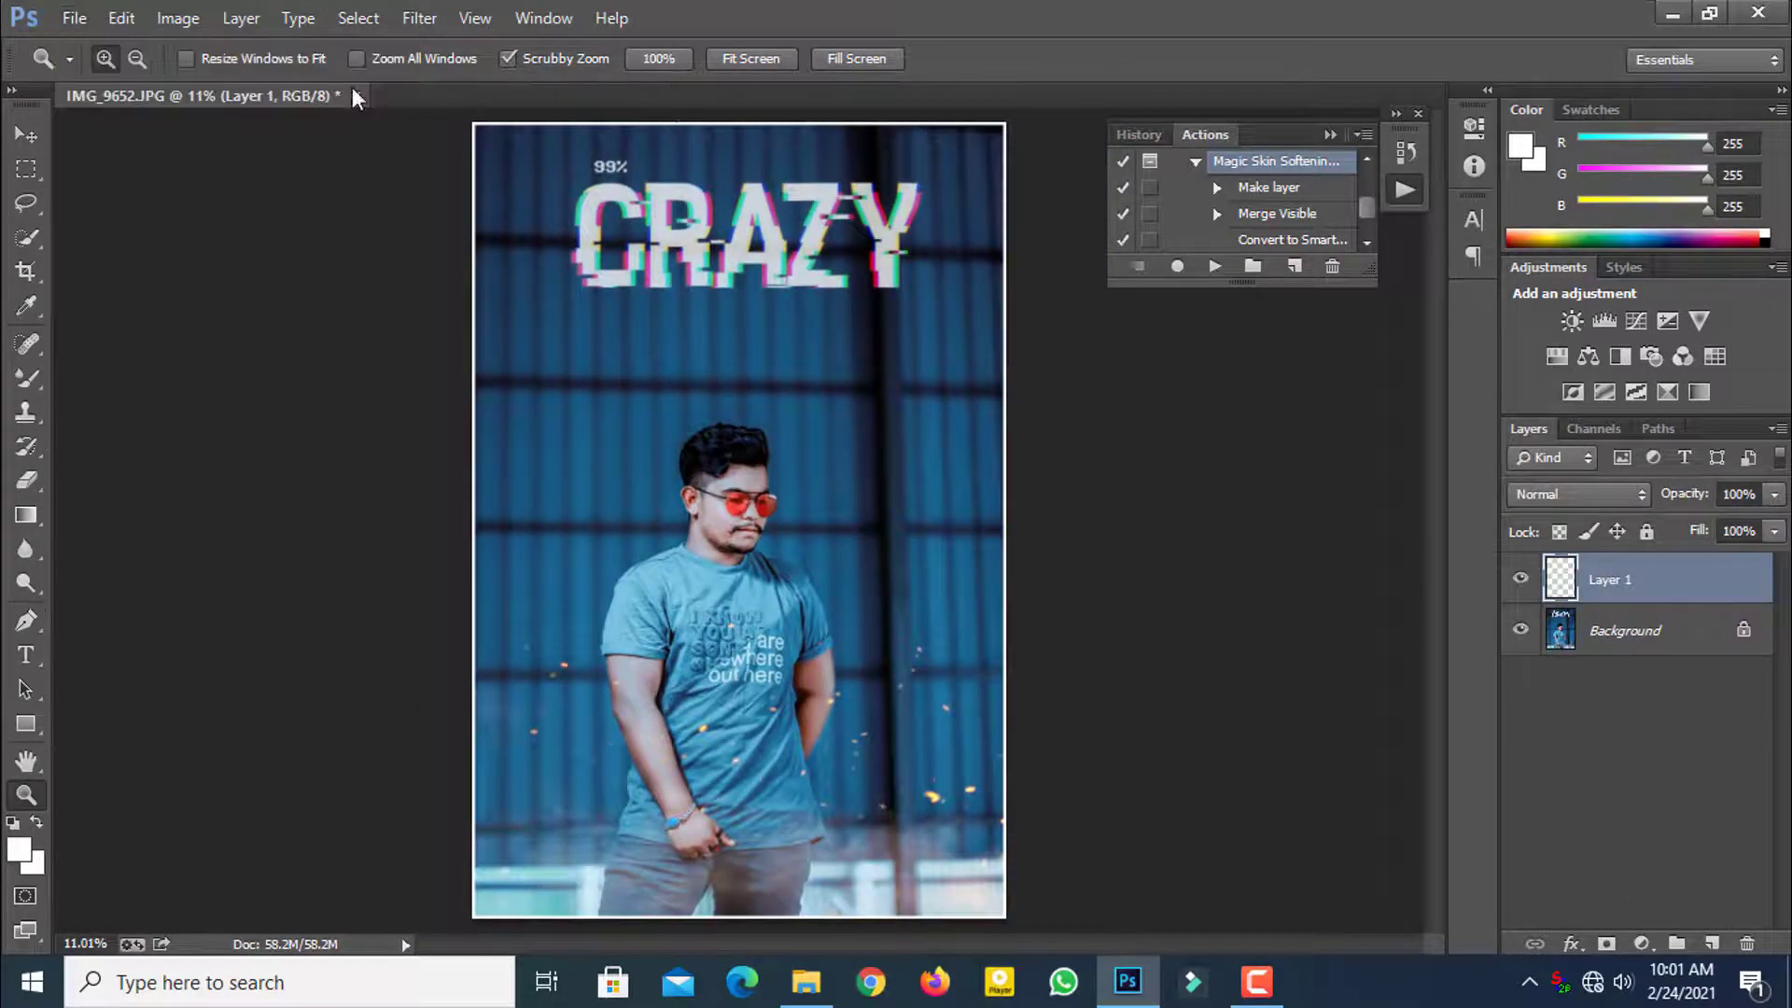
Step: Open the logo image 2020.new.logo.png from the Desktop folder
click(74, 18)
click(94, 59)
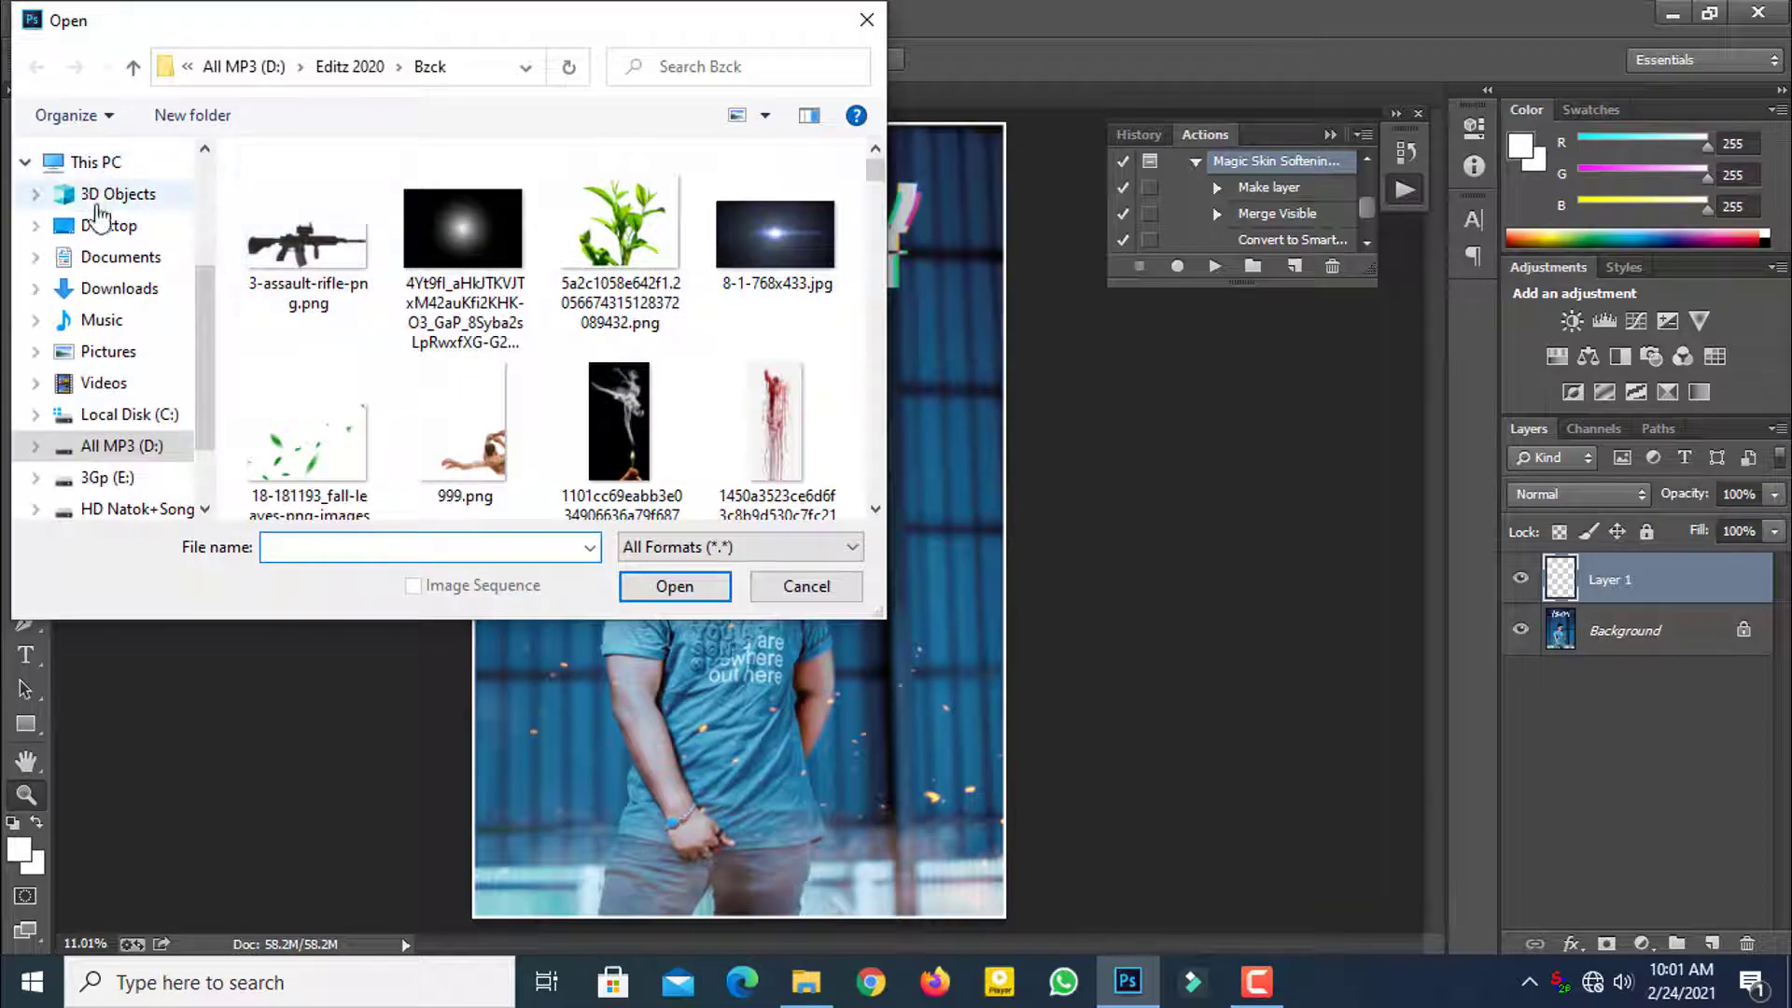
click(103, 225)
scroll(550, 354, down, 5)
click(312, 397)
click(675, 586)
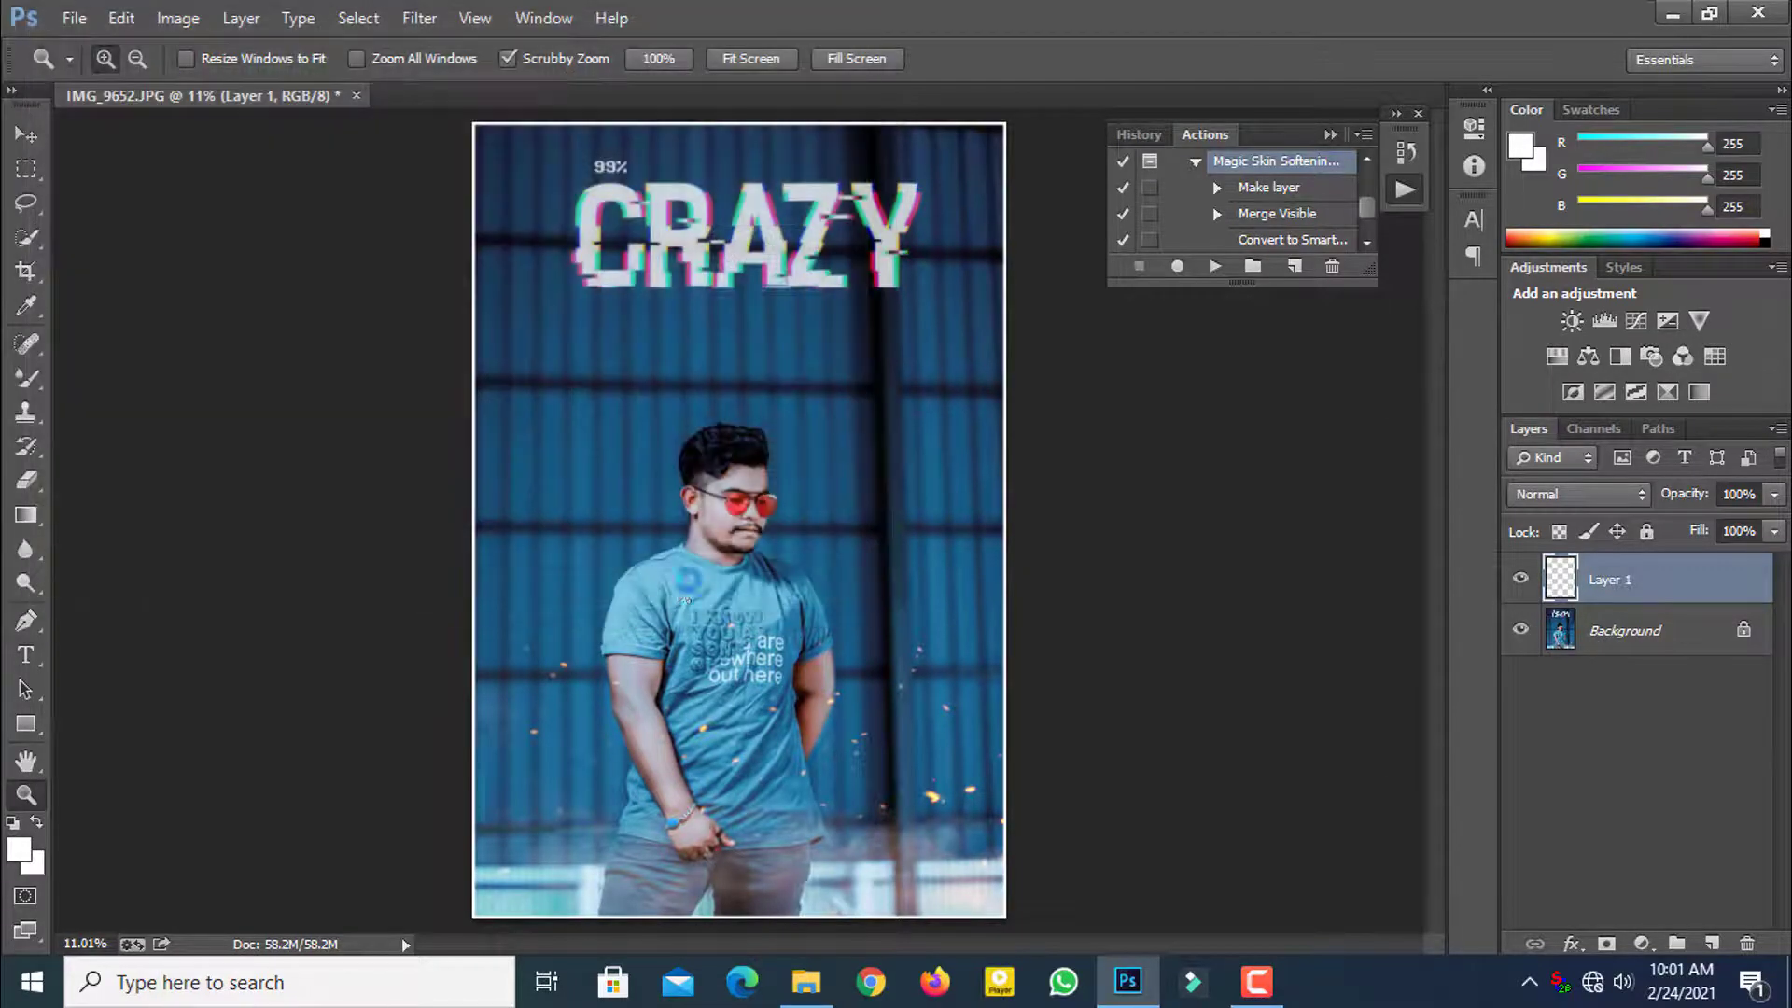
Step: Place the logo in IMG_9652.JPG low beside the man's arm near the picture's edge, and flatten the image
key(v)
drag(619, 460, 539, 782)
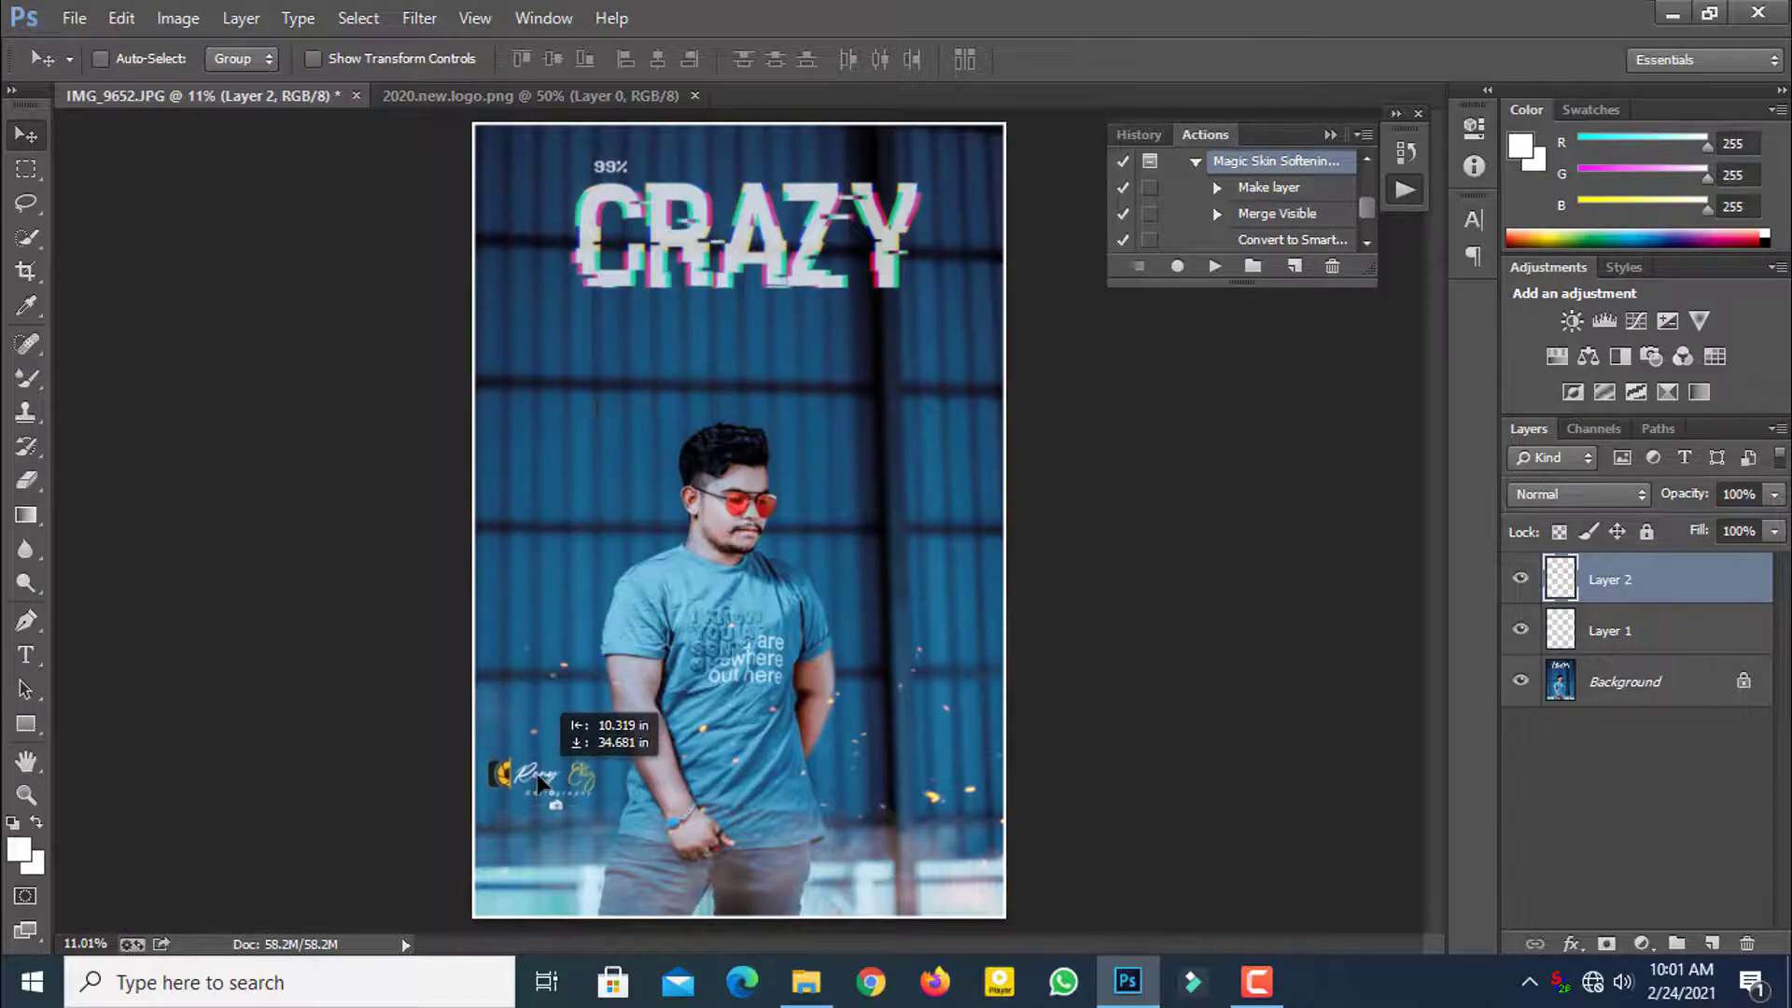
right_click(1581, 651)
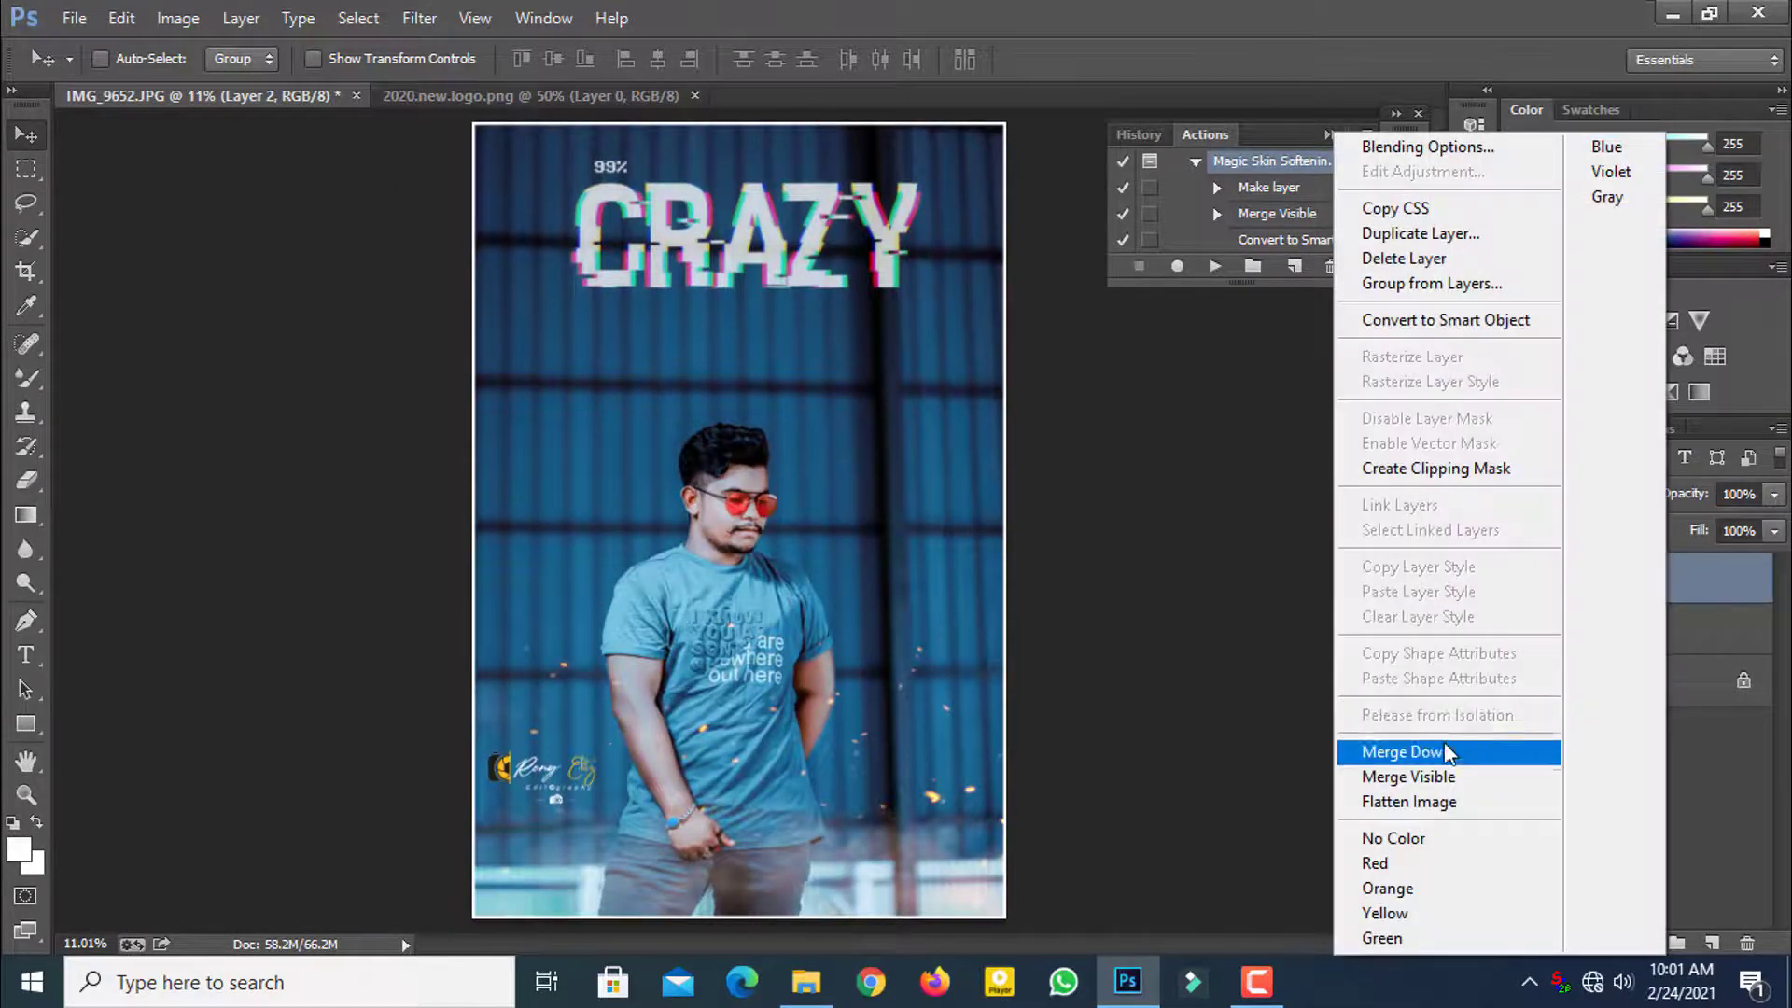
click(1372, 804)
Step: Duplicate the background layer and raise the Blues saturation to +37 on the copy with the Camera Raw filter
drag(1631, 602, 1712, 943)
click(419, 18)
click(535, 168)
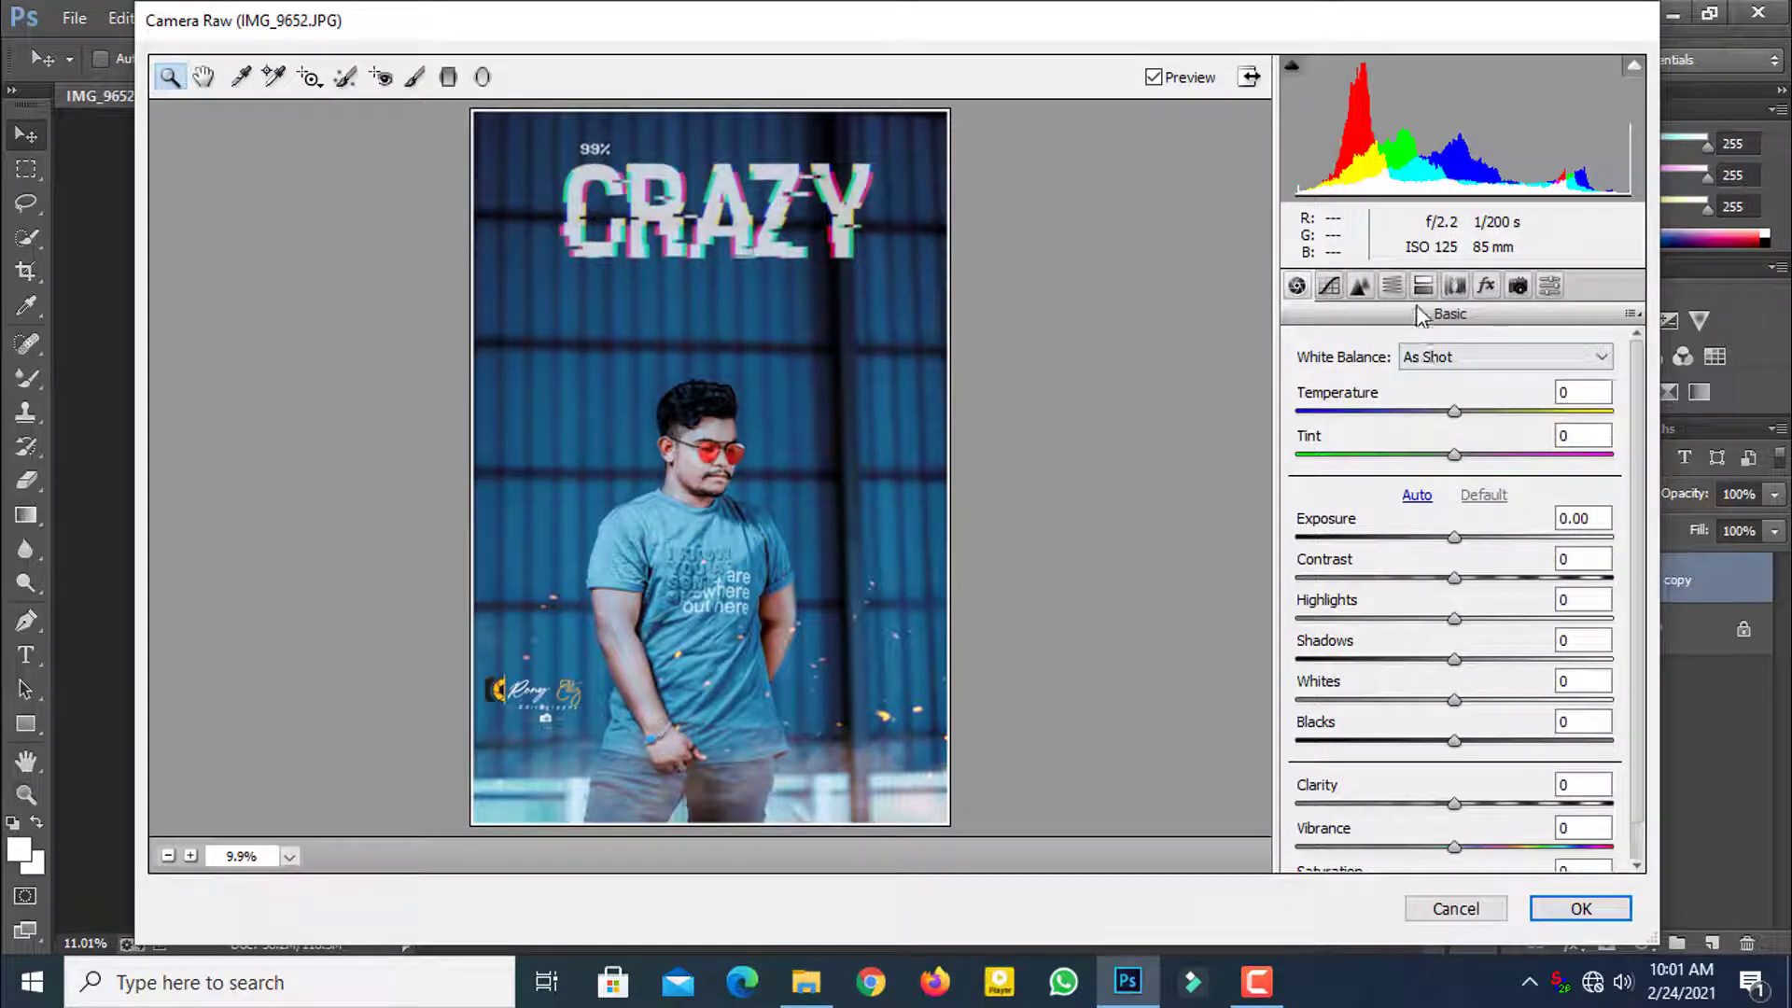
click(1390, 284)
click(1394, 386)
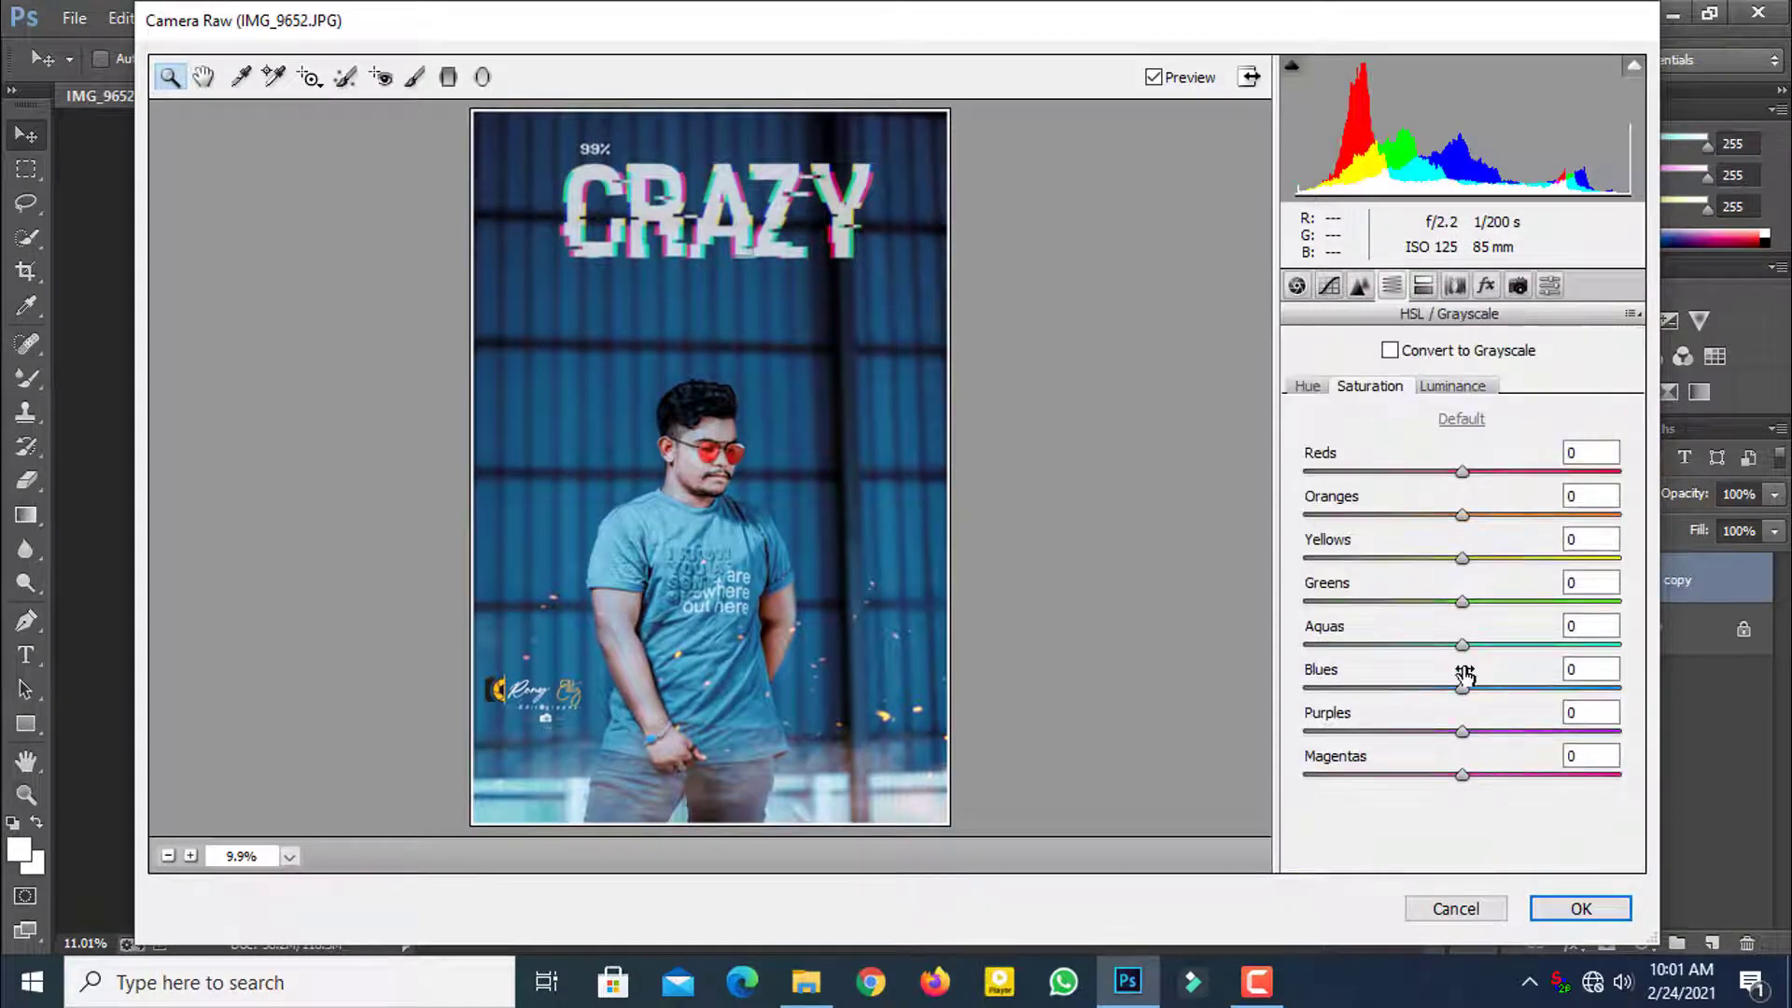
drag(1492, 690, 1527, 691)
click(729, 434)
right_click(799, 267)
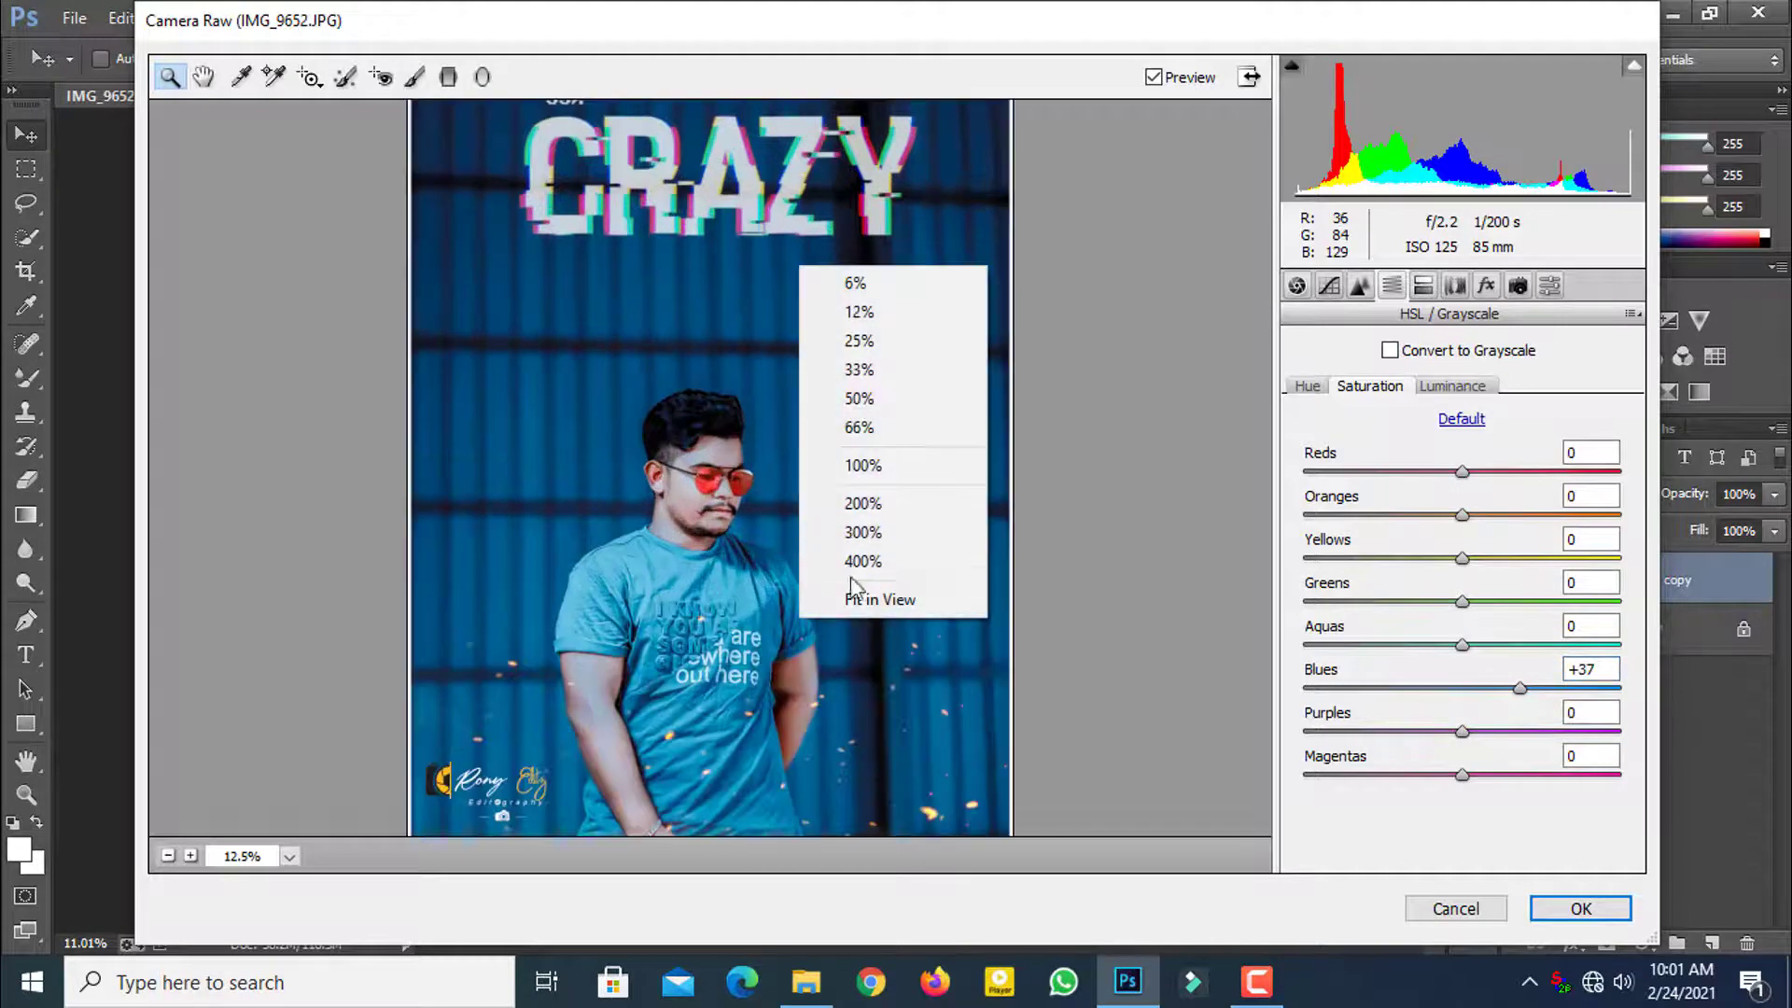
click(850, 598)
click(1579, 907)
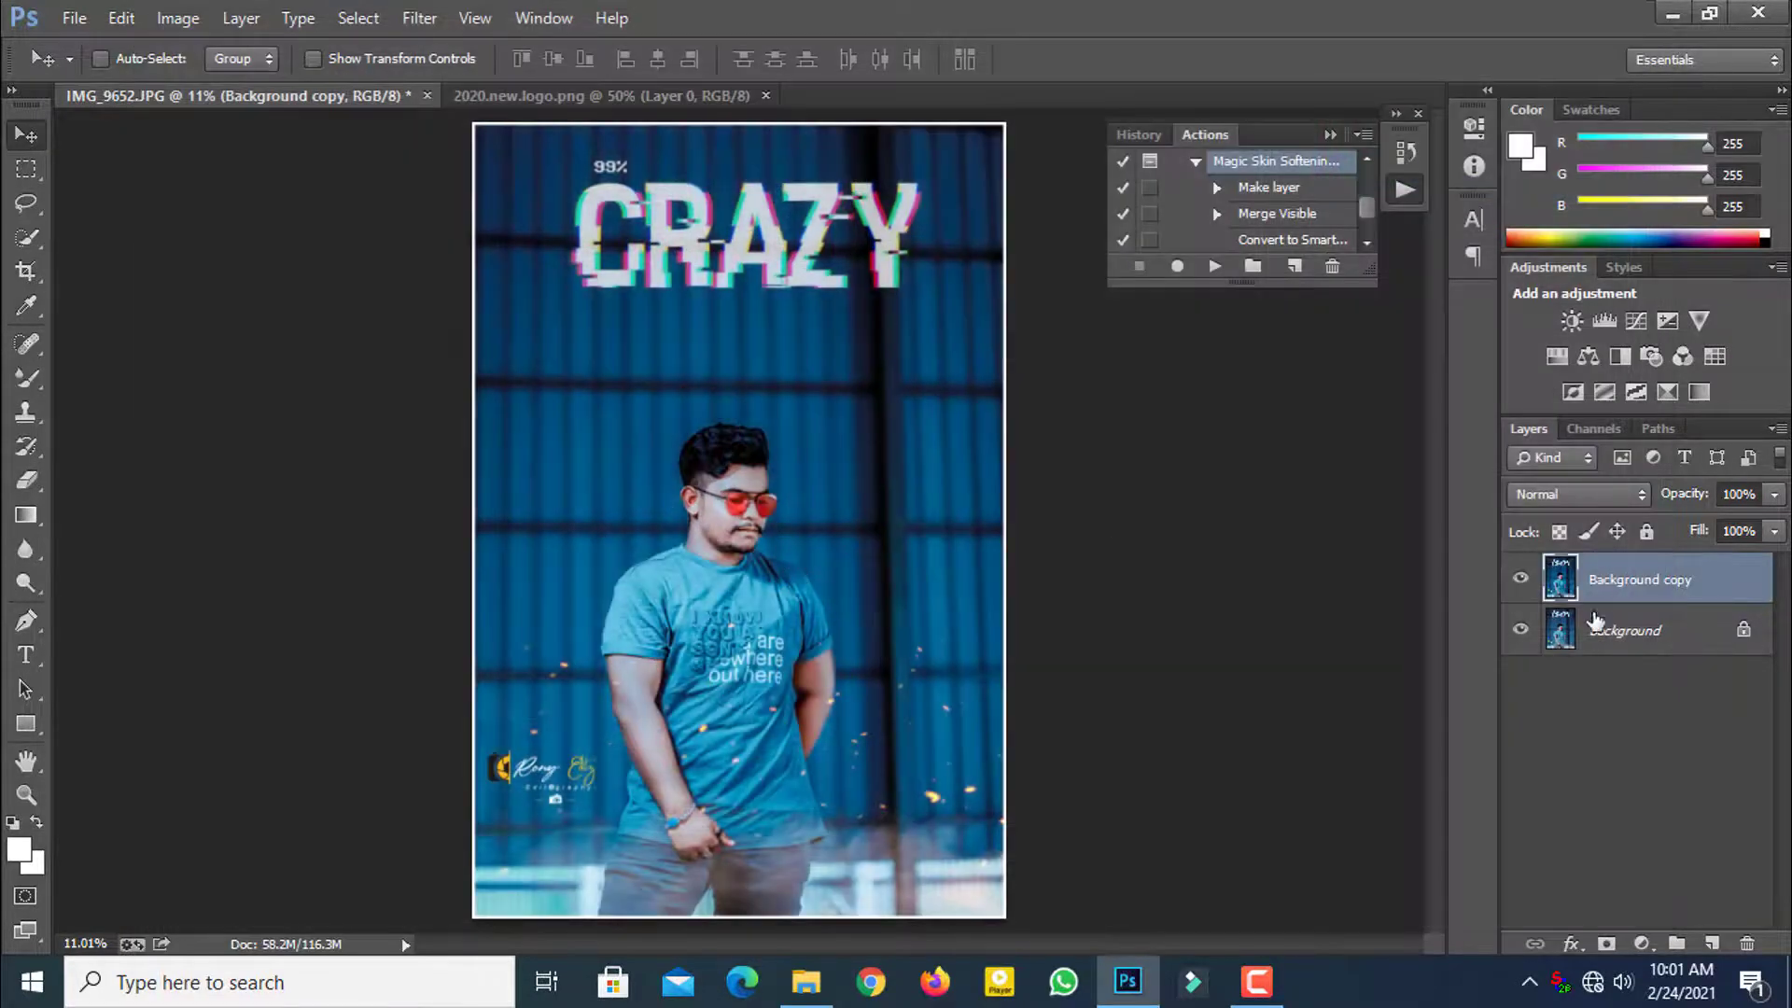
Step: Duplicate the graded layer and darken the man's hair on it with the Burn tool at brush size 160
right_click(1656, 594)
drag(1657, 593, 1712, 944)
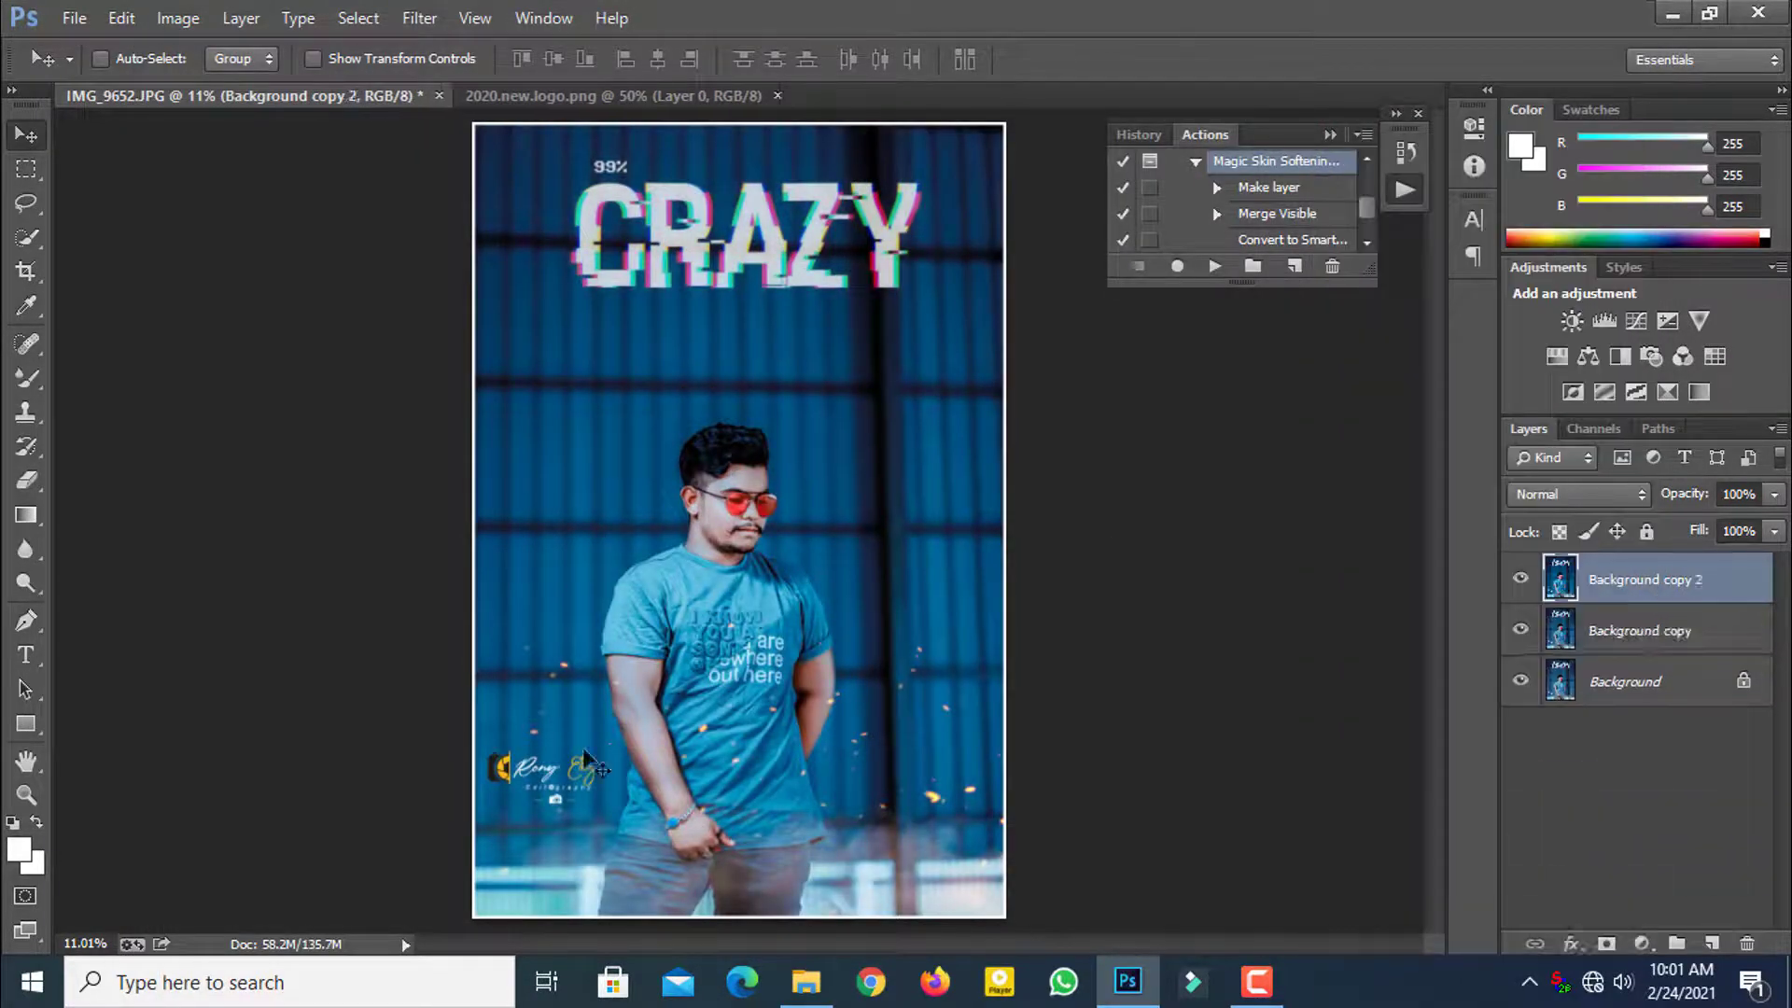
click(25, 794)
click(756, 448)
key(o)
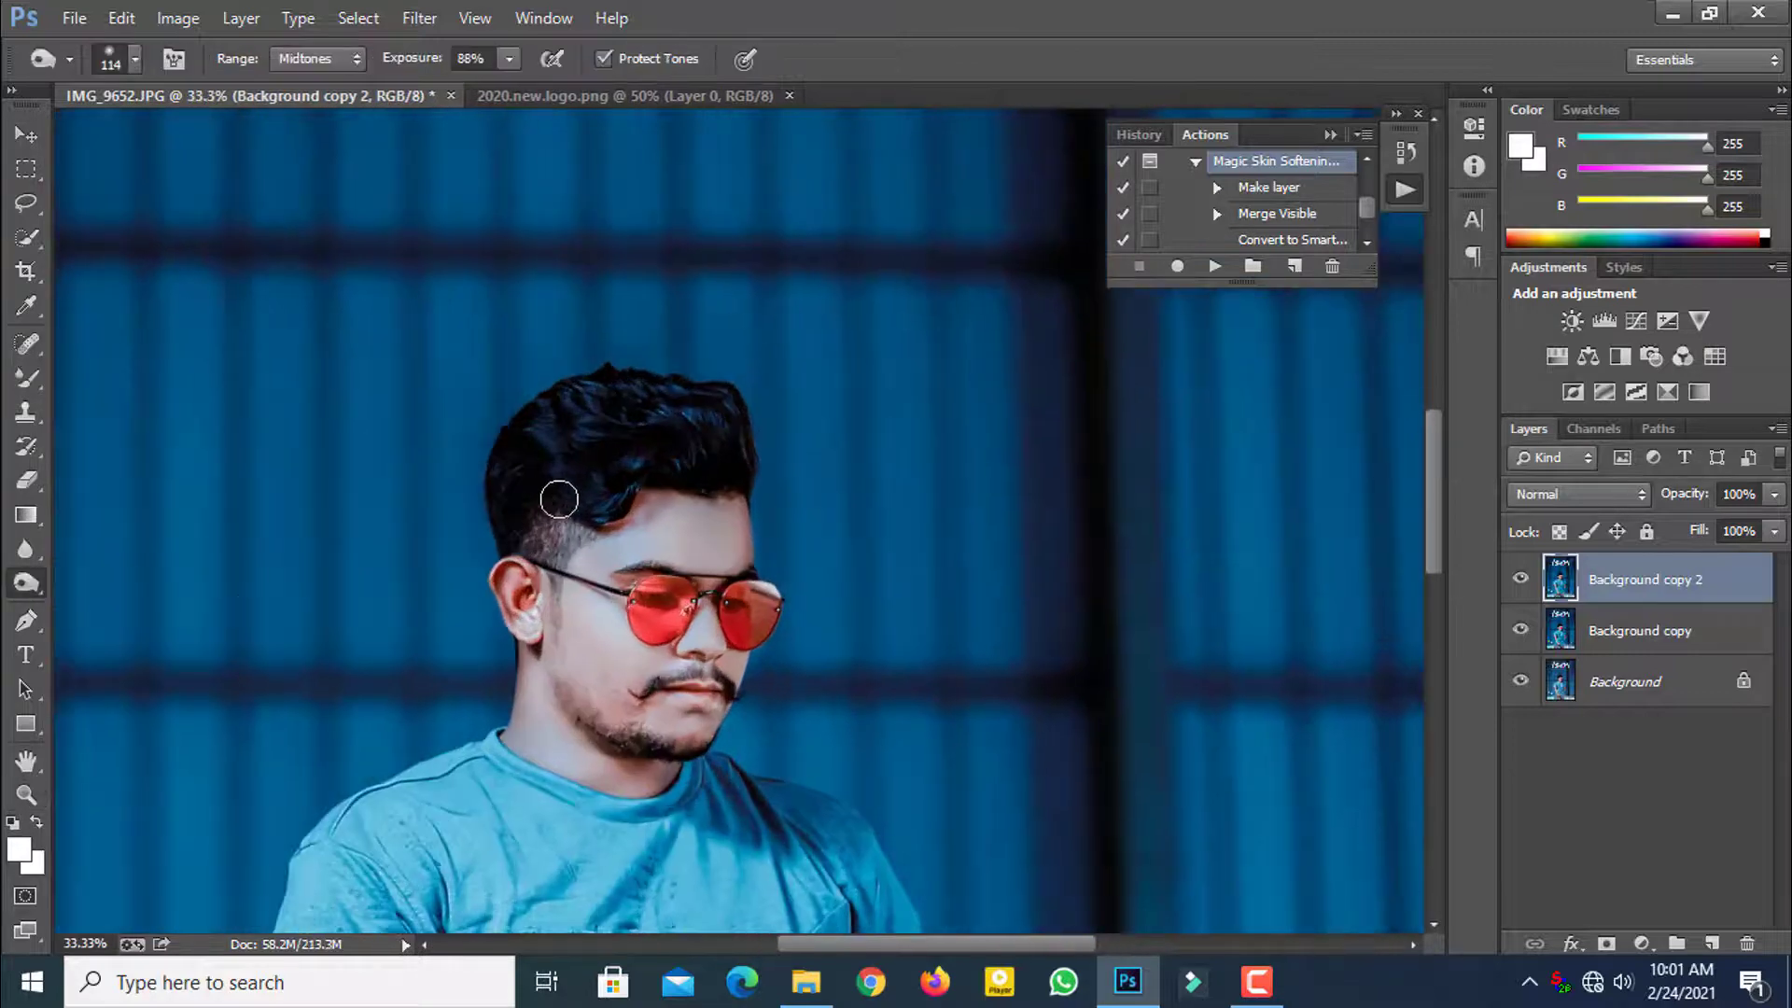
right_click(652, 434)
key(Return)
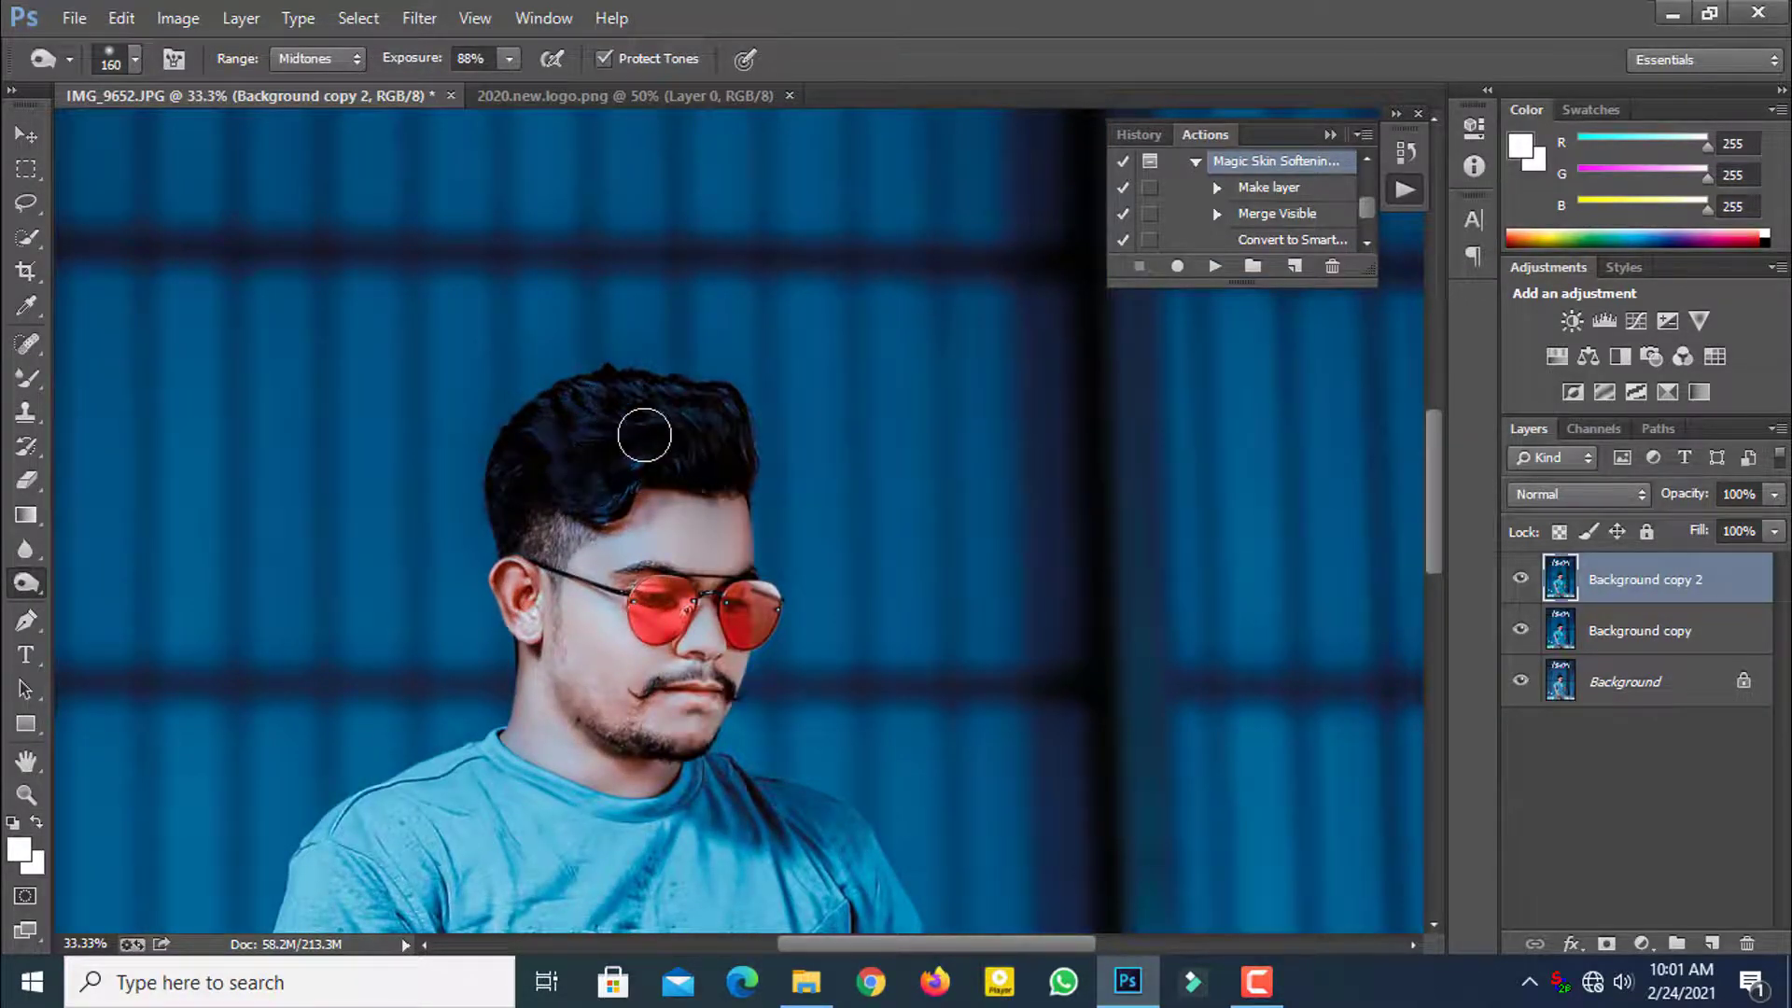
Step: Refine the darkening on the man's head with the Burn brush set to size 85, and flatten the image
right_click(644, 435)
text(85)
key(Return)
click(26, 794)
right_click(835, 375)
click(882, 391)
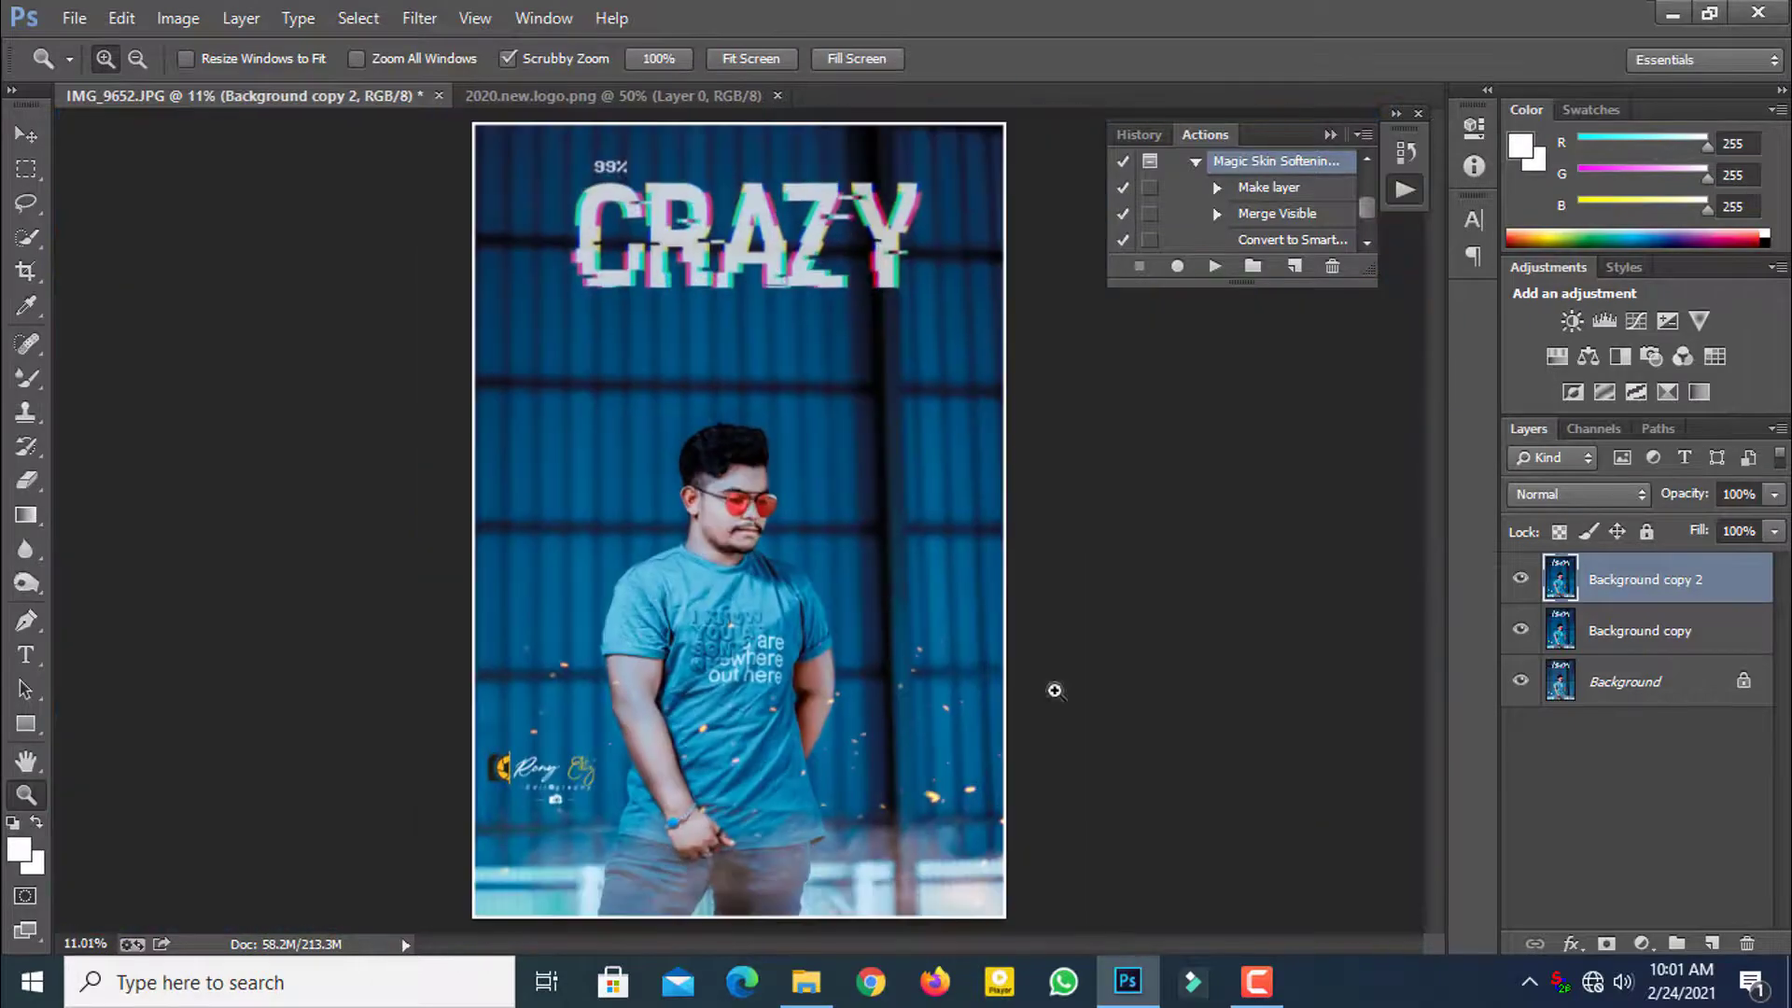
right_click(1596, 605)
click(1372, 796)
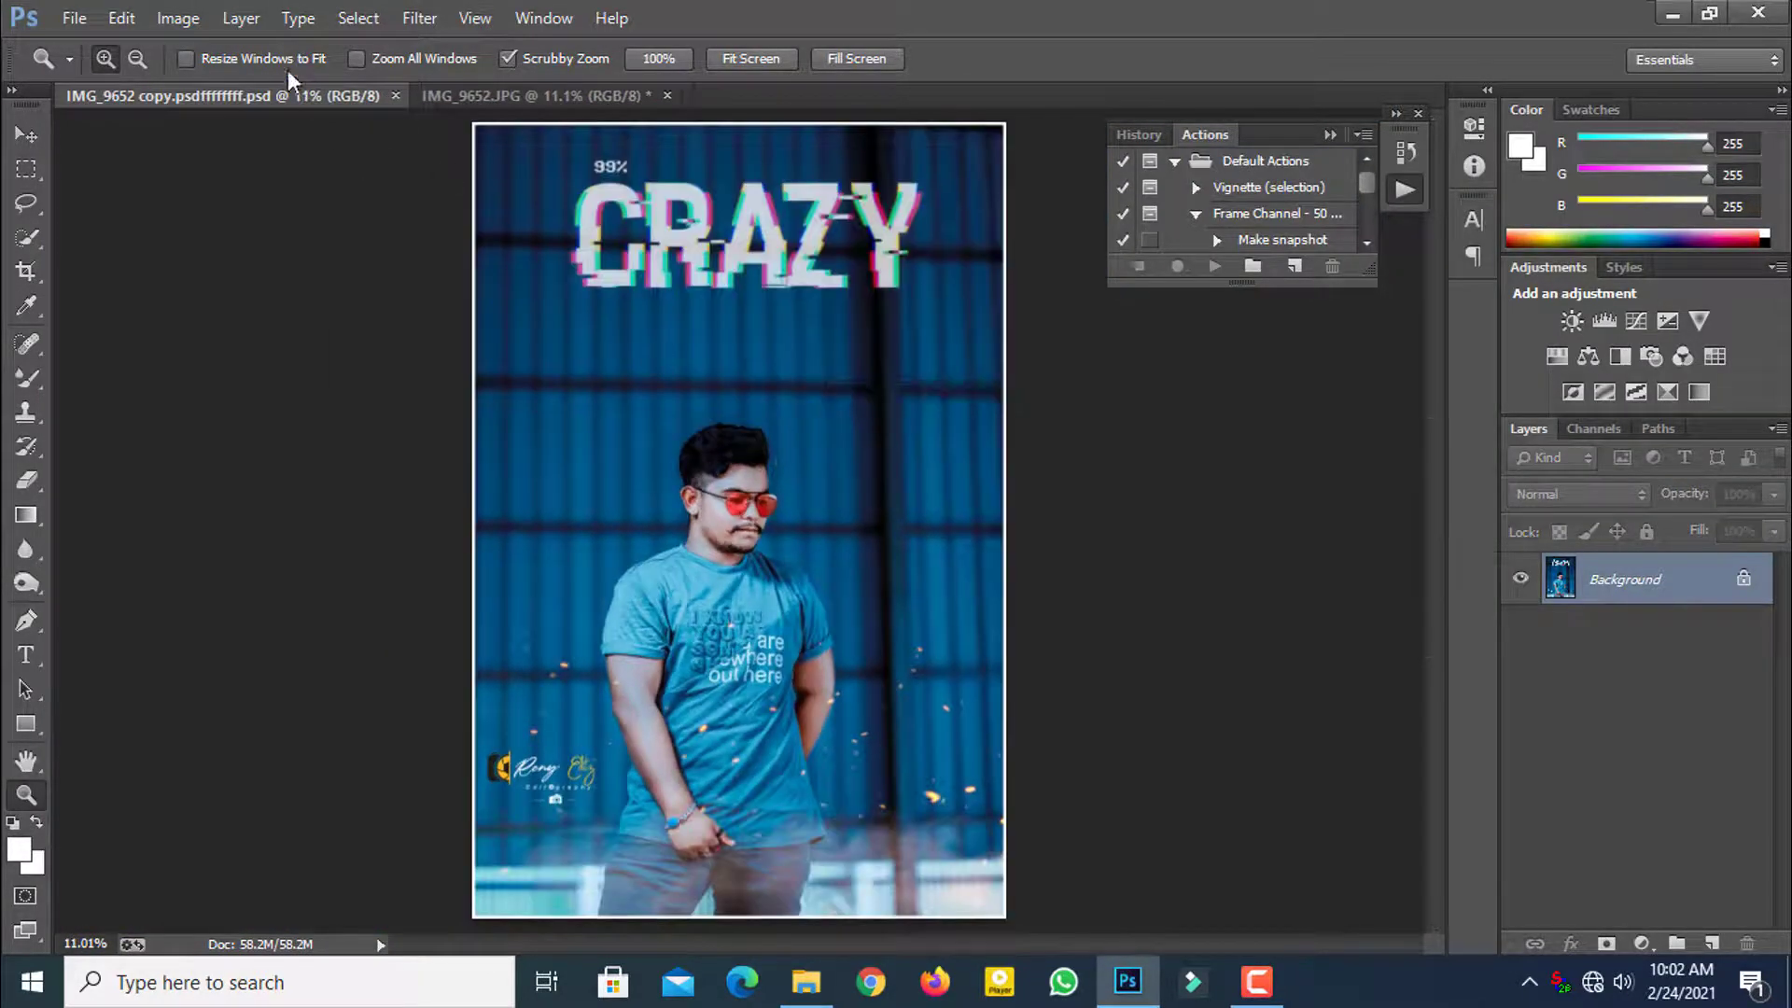
Step: Compare the original IMG_9652.JPG with the finished edit by switching between the two documents
click(530, 96)
click(764, 535)
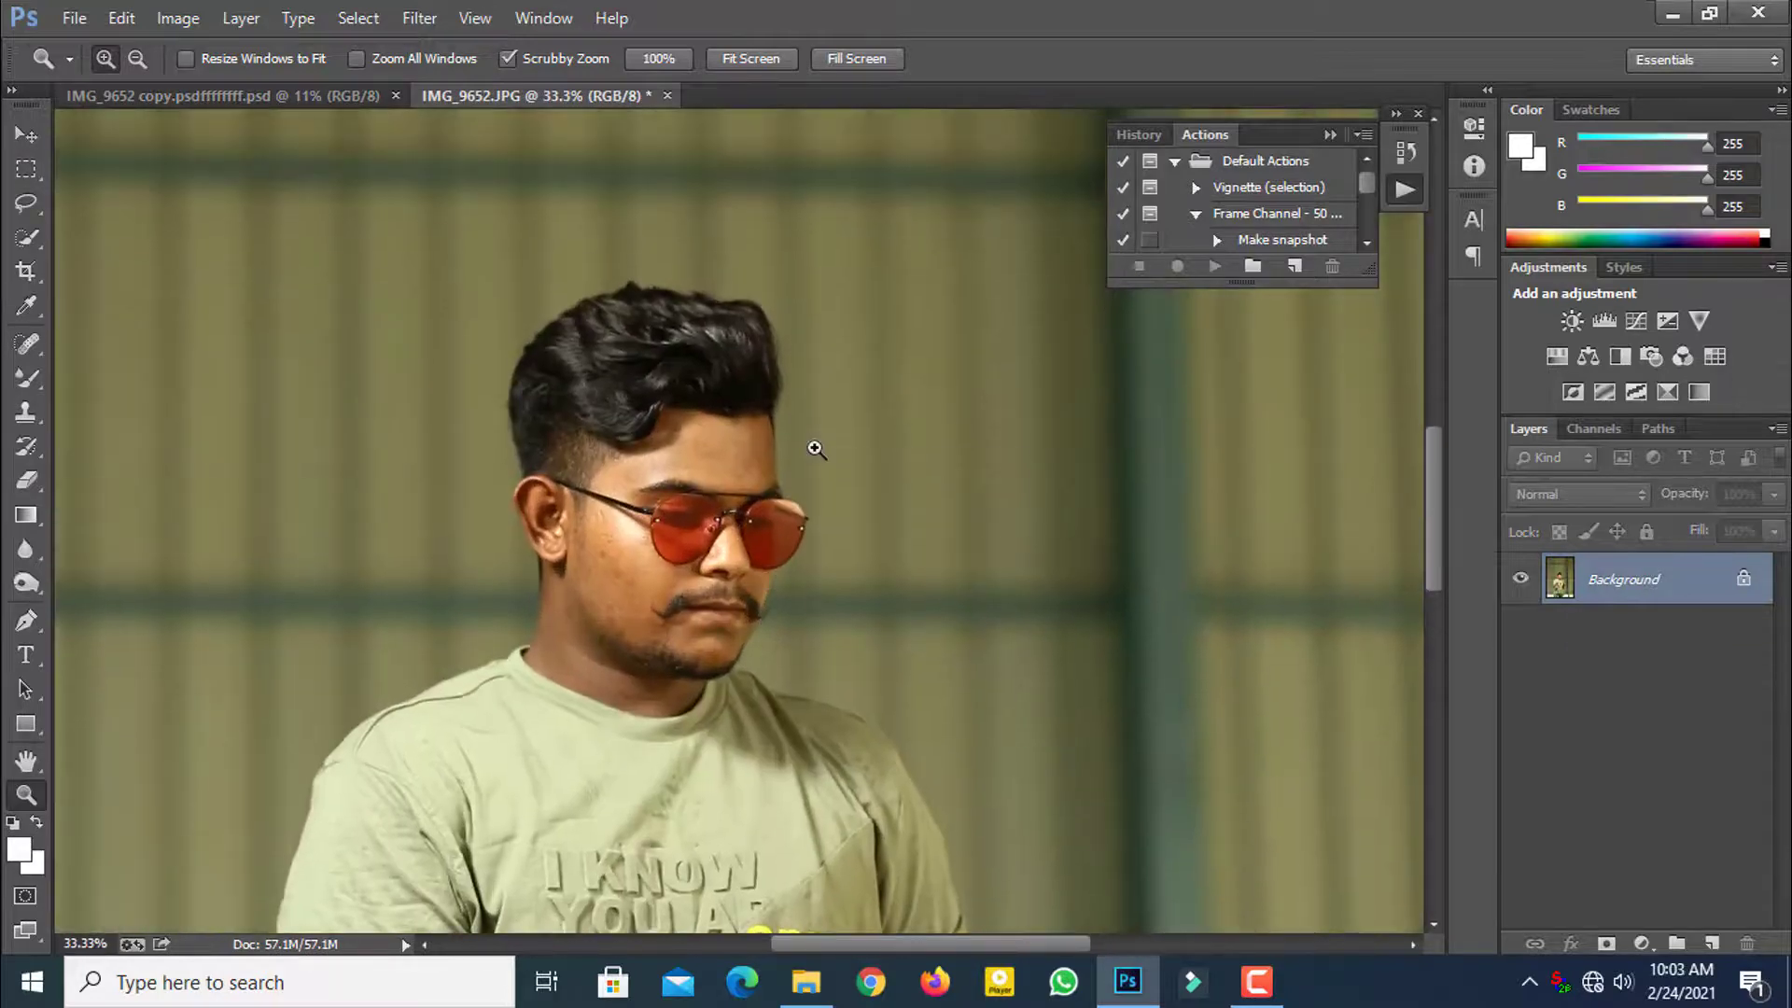
right_click(808, 442)
click(854, 455)
click(1329, 135)
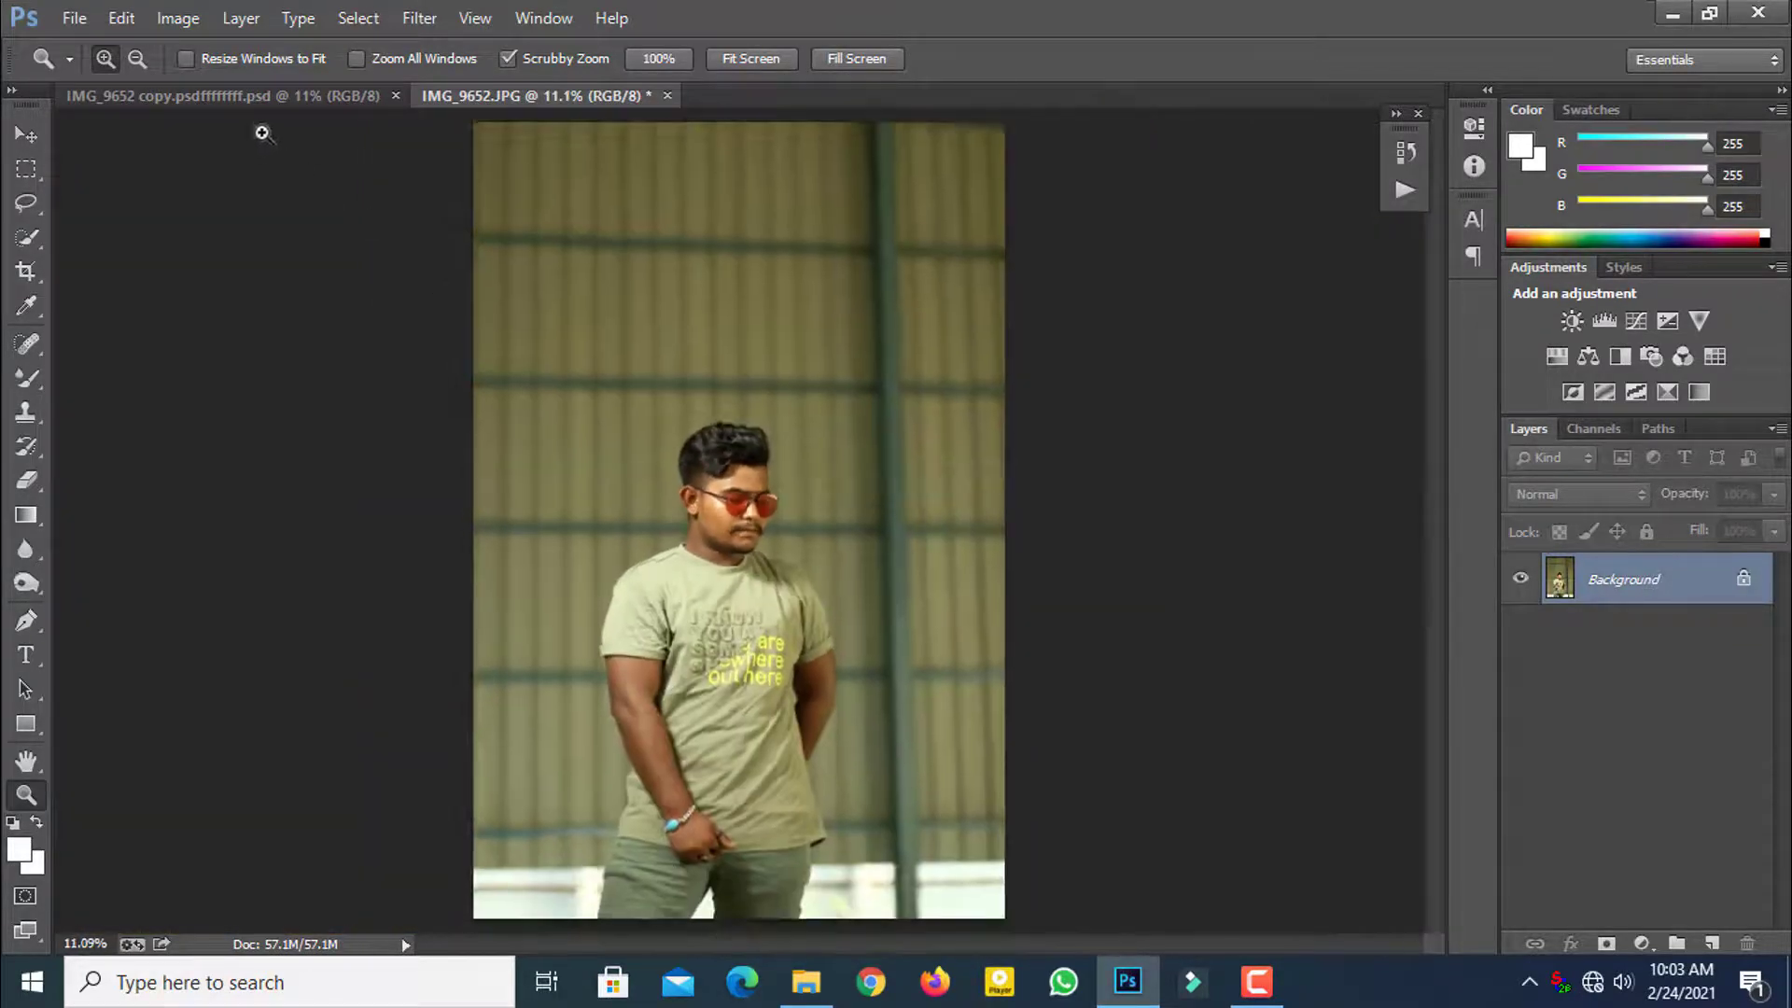
click(259, 101)
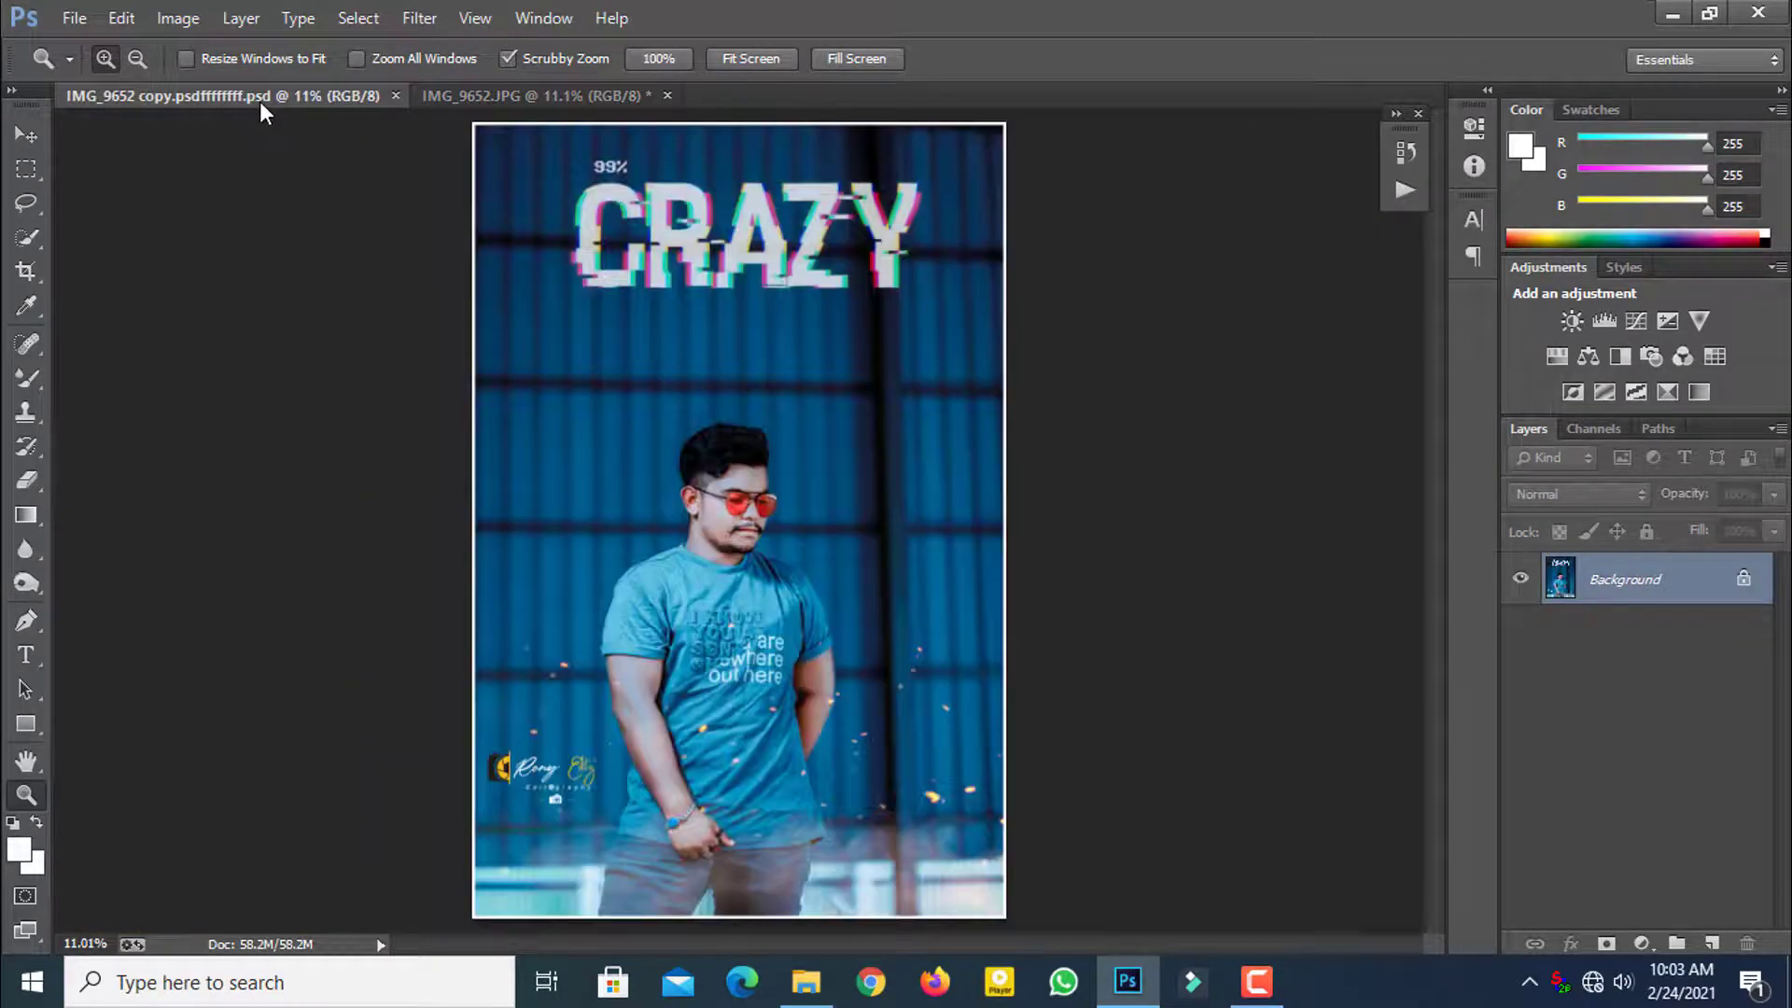
click(472, 94)
click(321, 88)
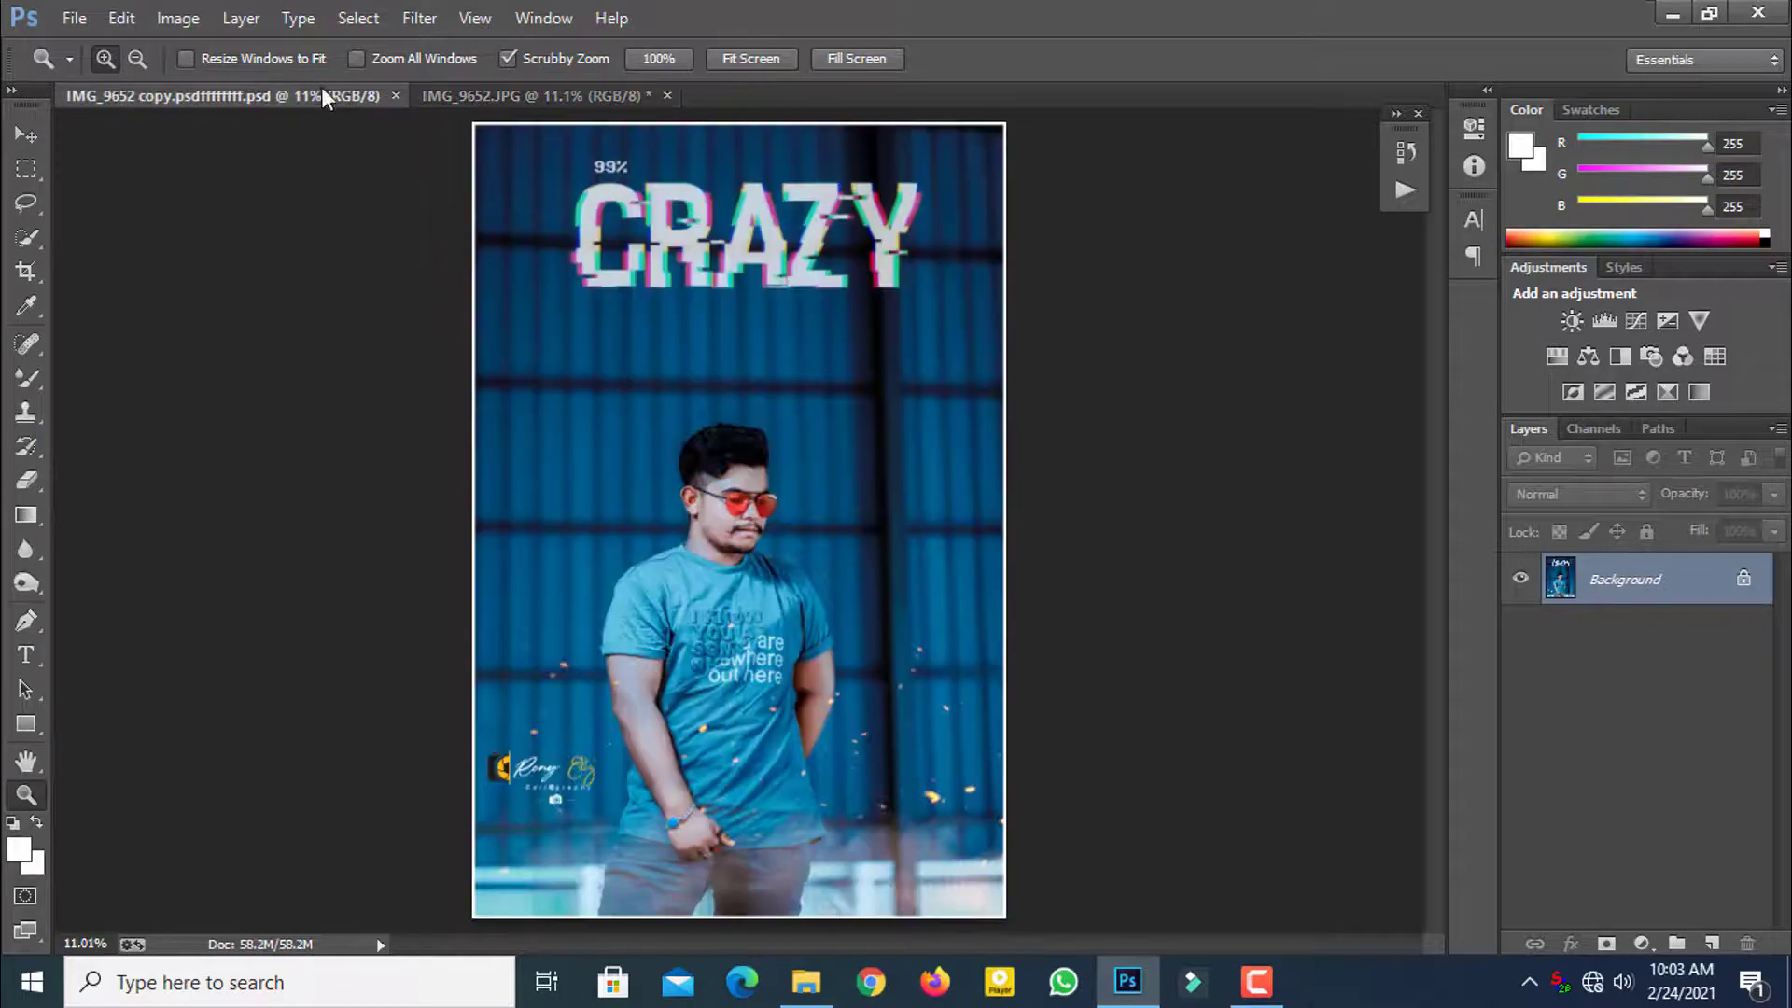
click(479, 93)
click(274, 99)
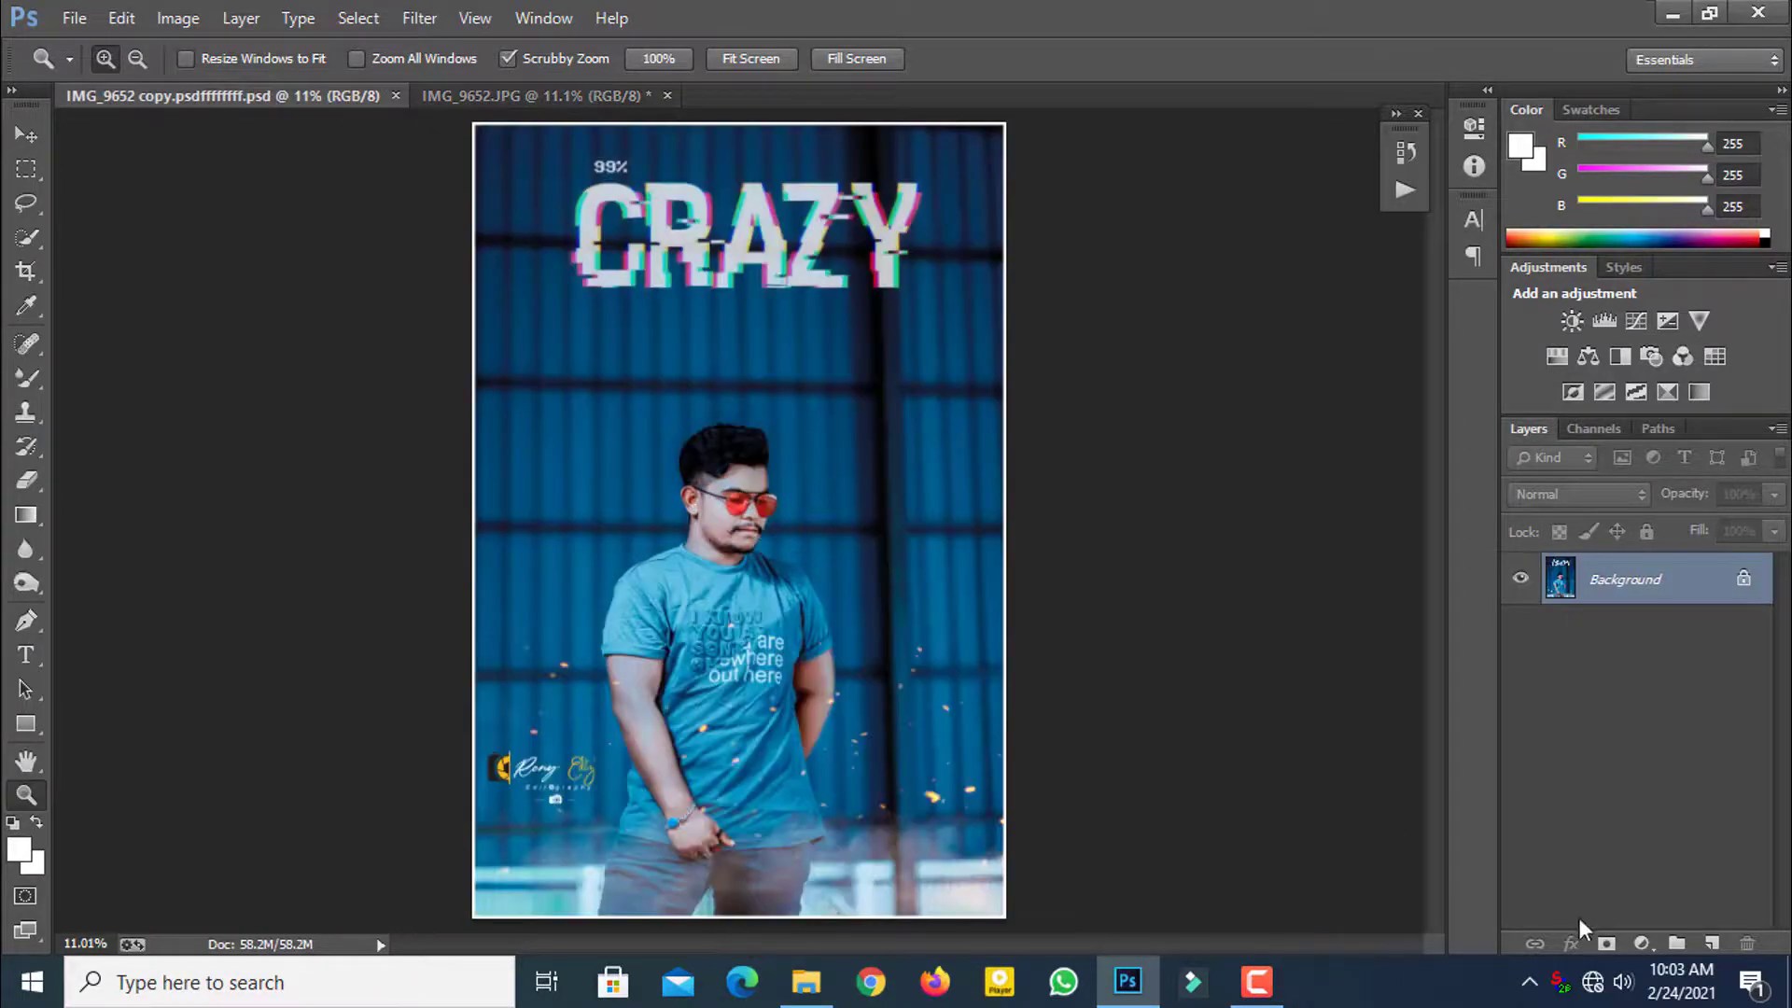
click(1255, 982)
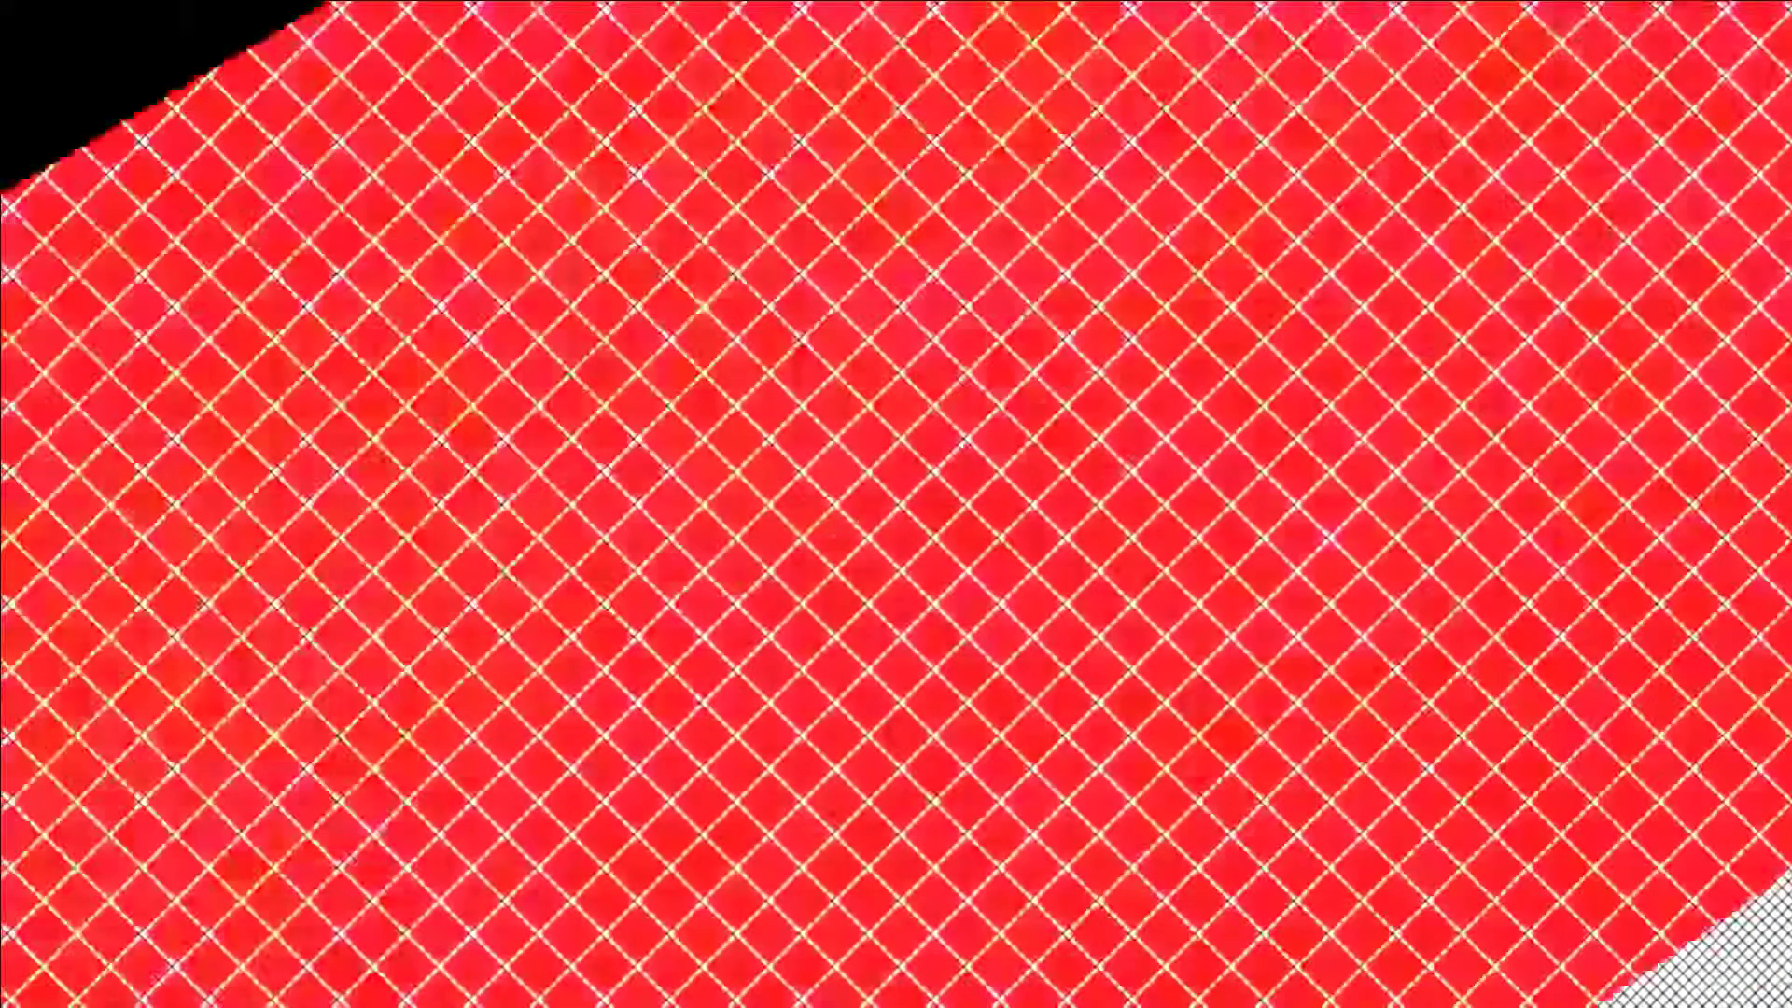